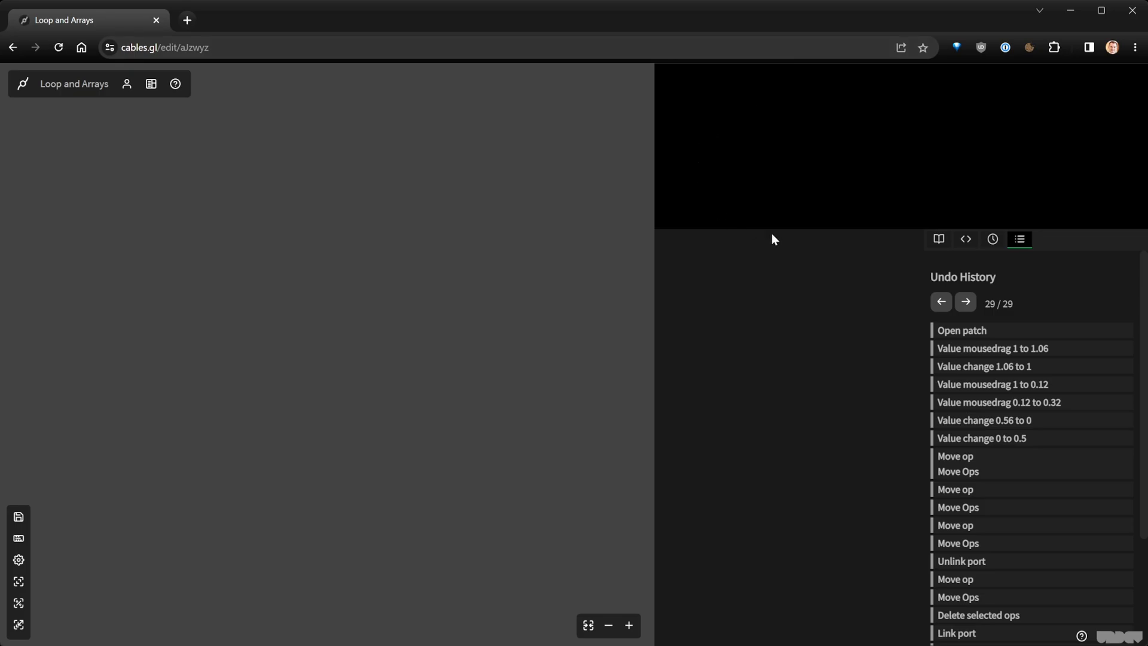
Add a MainLoop op to the empty patch and place it near the upper middle of the canvas
click(352, 213)
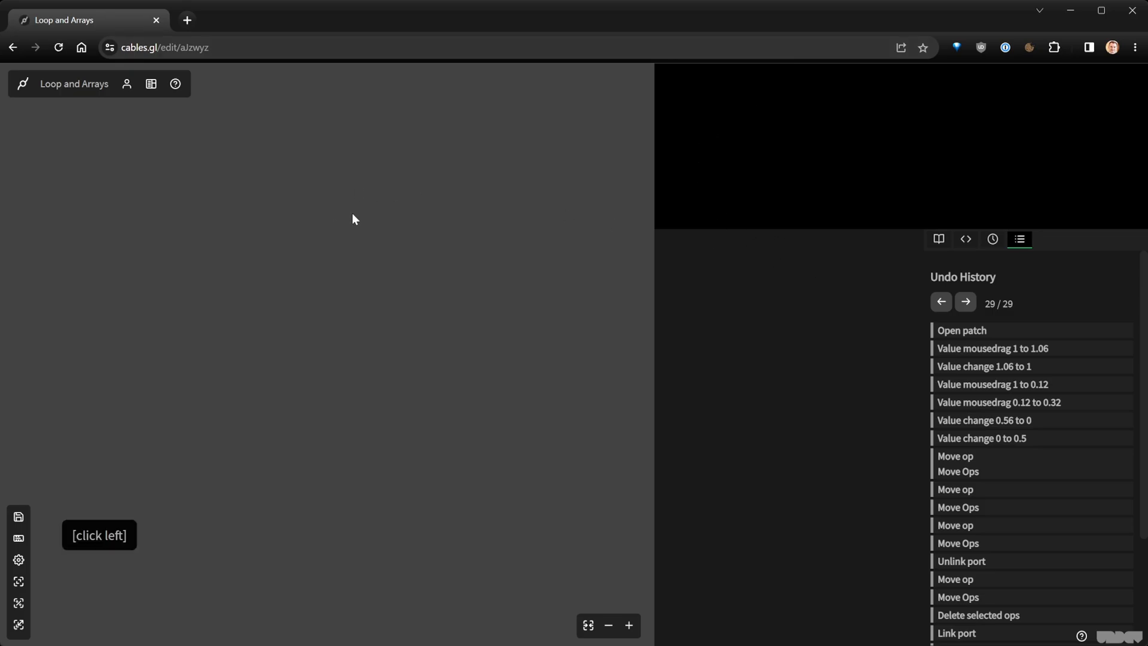
key(Tab)
text(m)
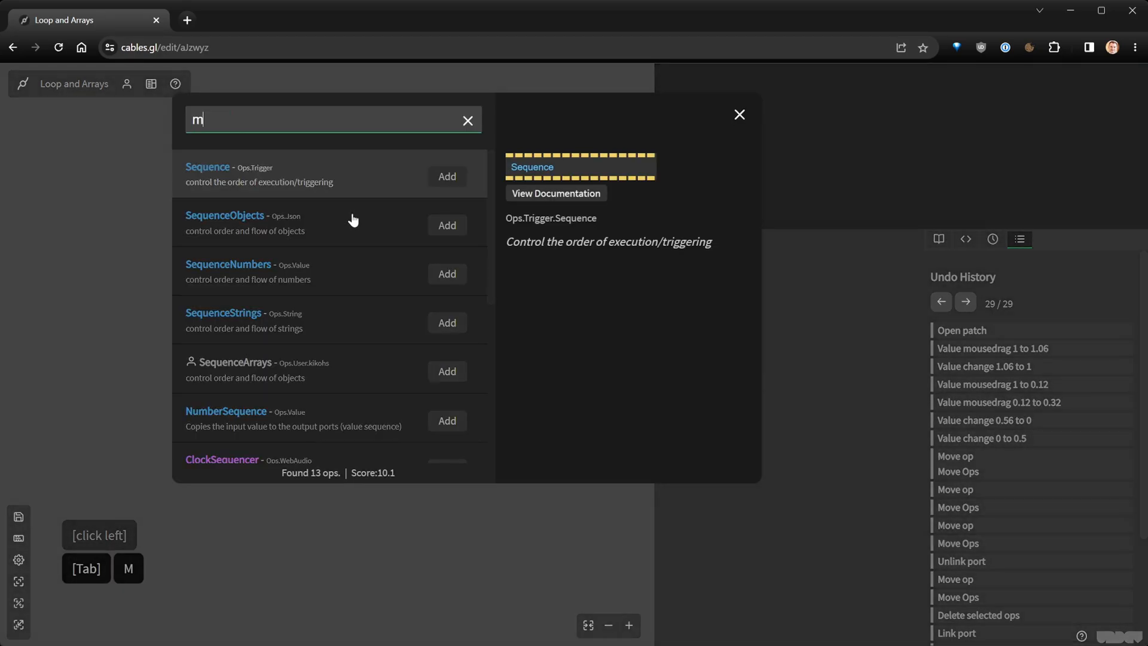
text(ain)
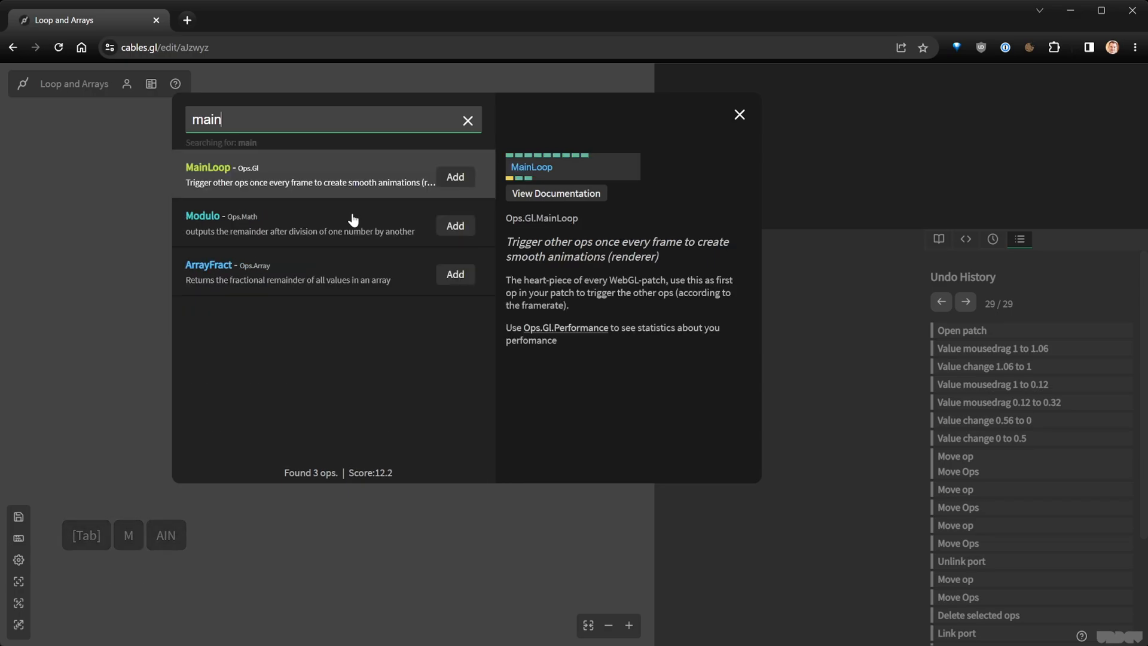
key(Return)
drag(382, 229, 337, 206)
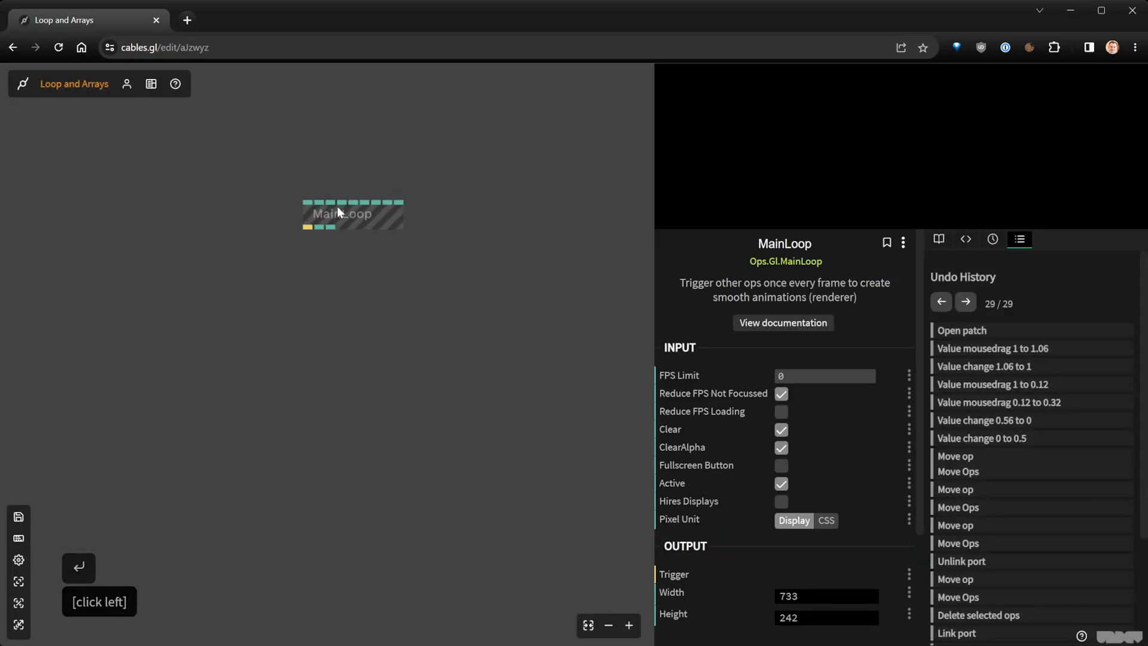
Add an OrbitControls op below MainLoop and link its Render input to MainLoop's Trigger output
click(316, 288)
key(Tab)
text(o)
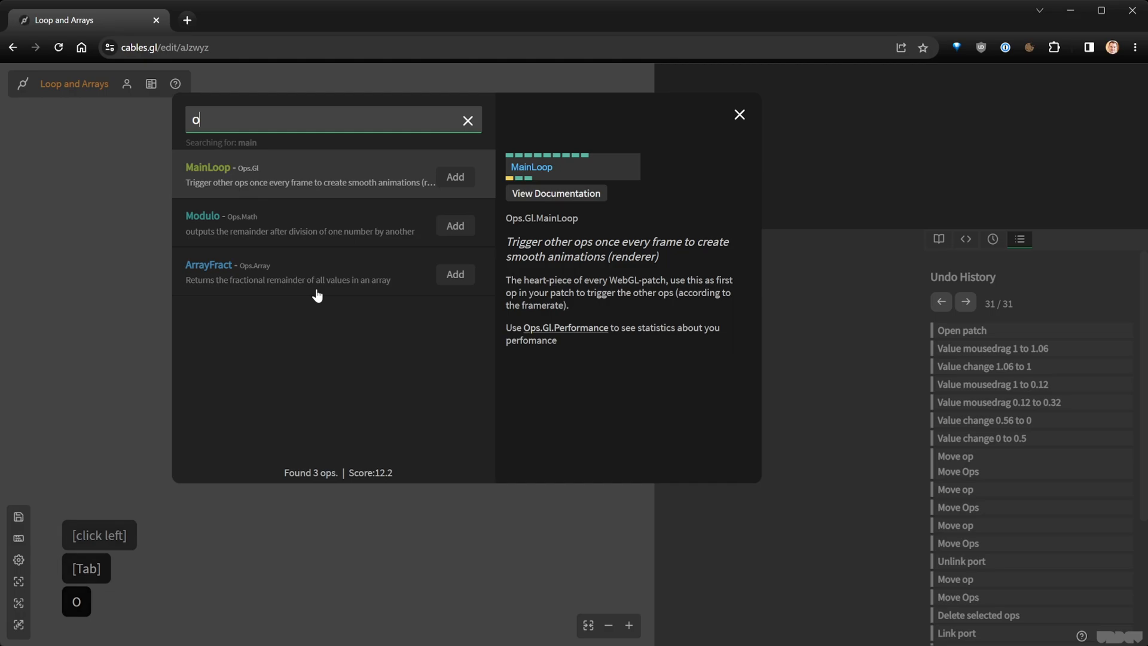
text(rbit)
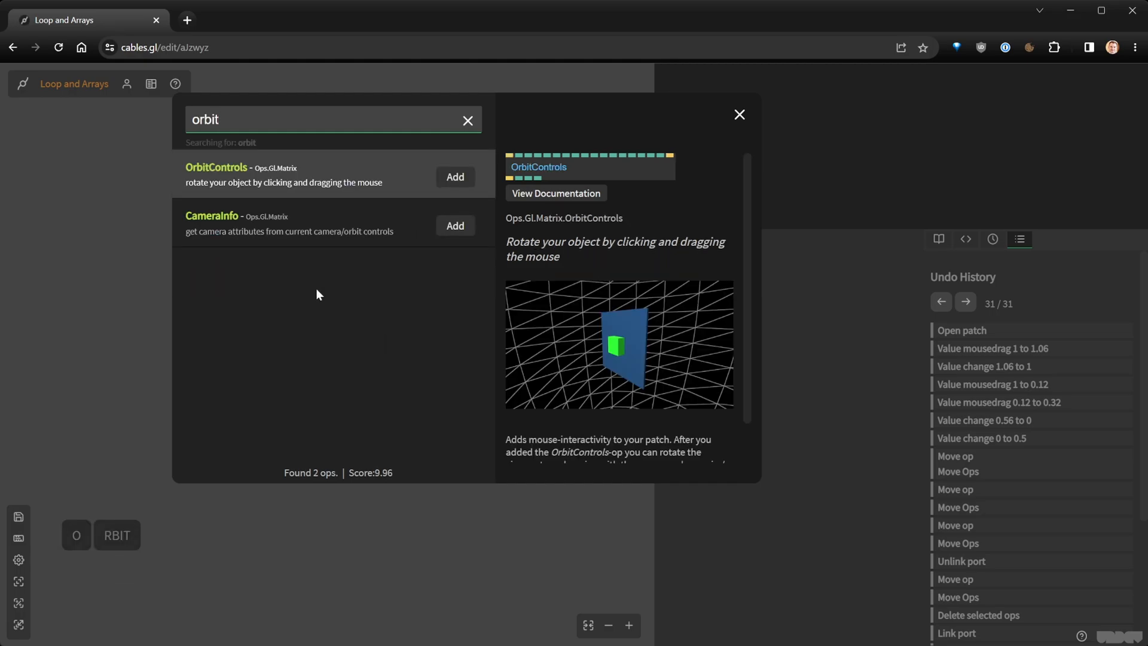
key(Return)
click(318, 297)
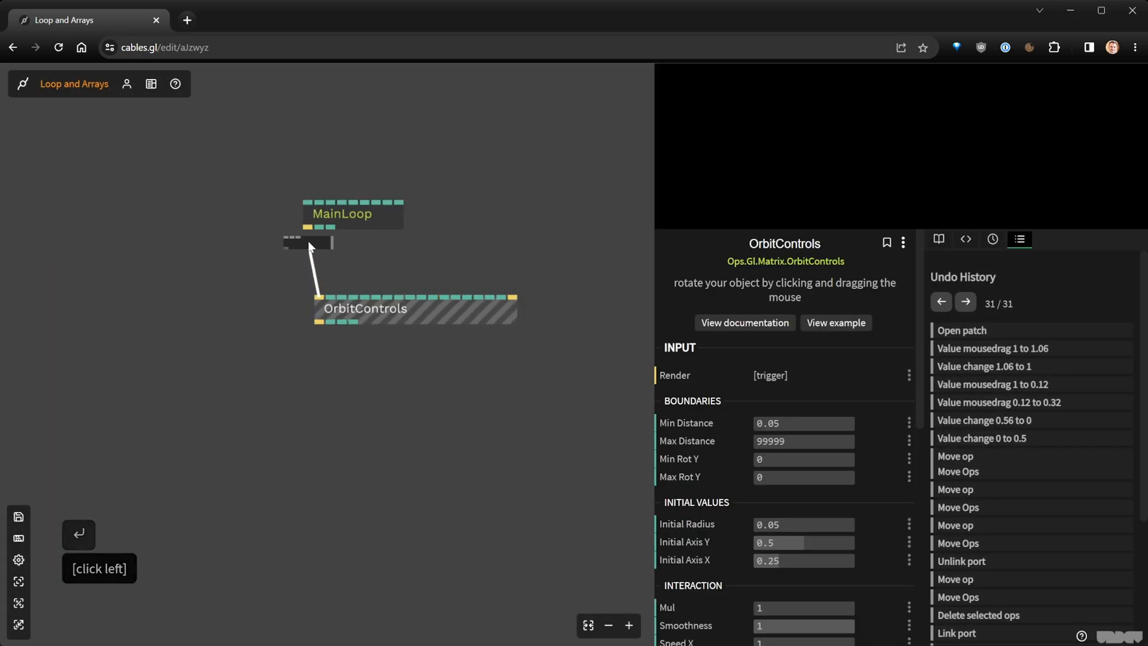
click(308, 228)
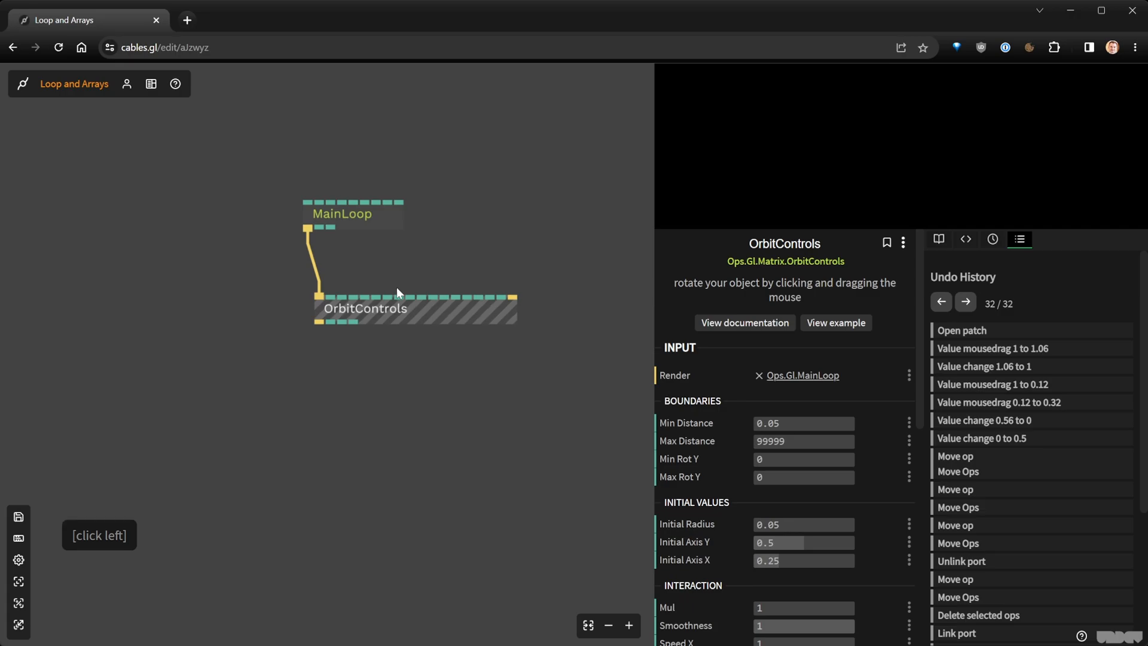
Add a Sequence op below OrbitControls and link OrbitControls' trigger output to its Exe input
click(345, 396)
key(Tab)
text(seq)
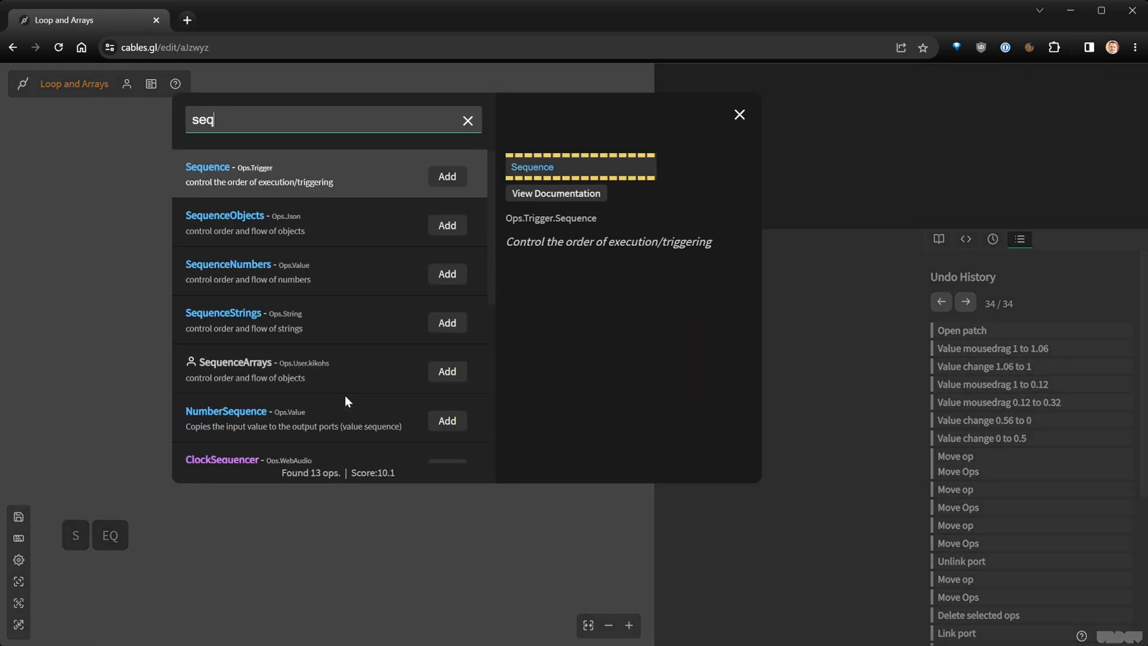
key(Return)
drag(353, 402, 307, 411)
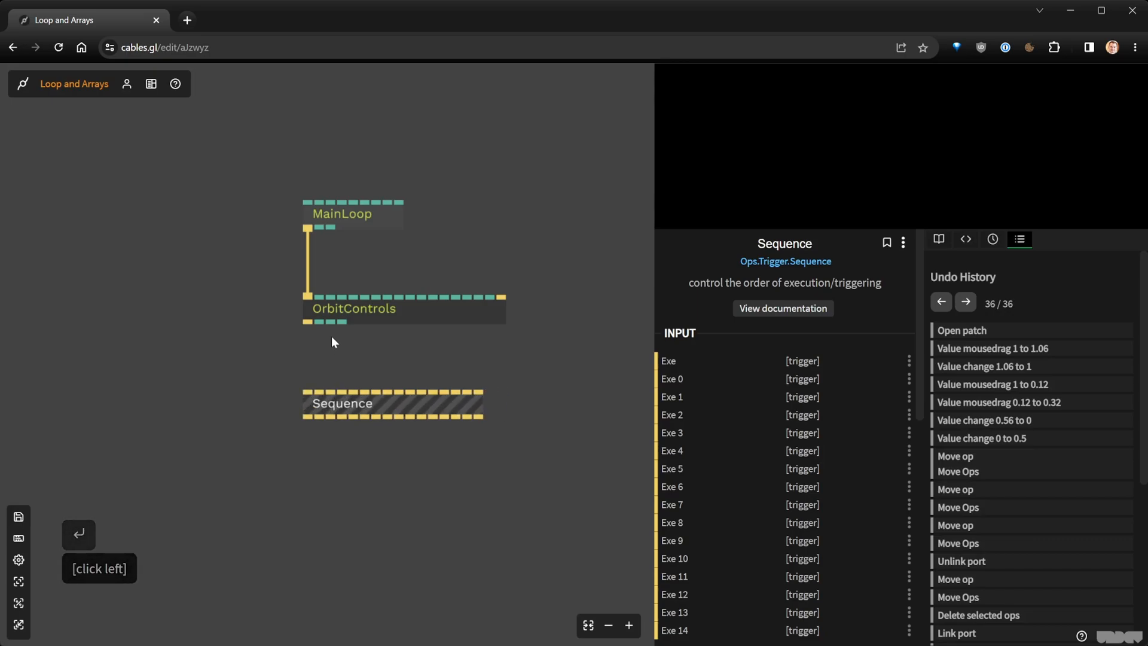
drag(308, 322, 346, 336)
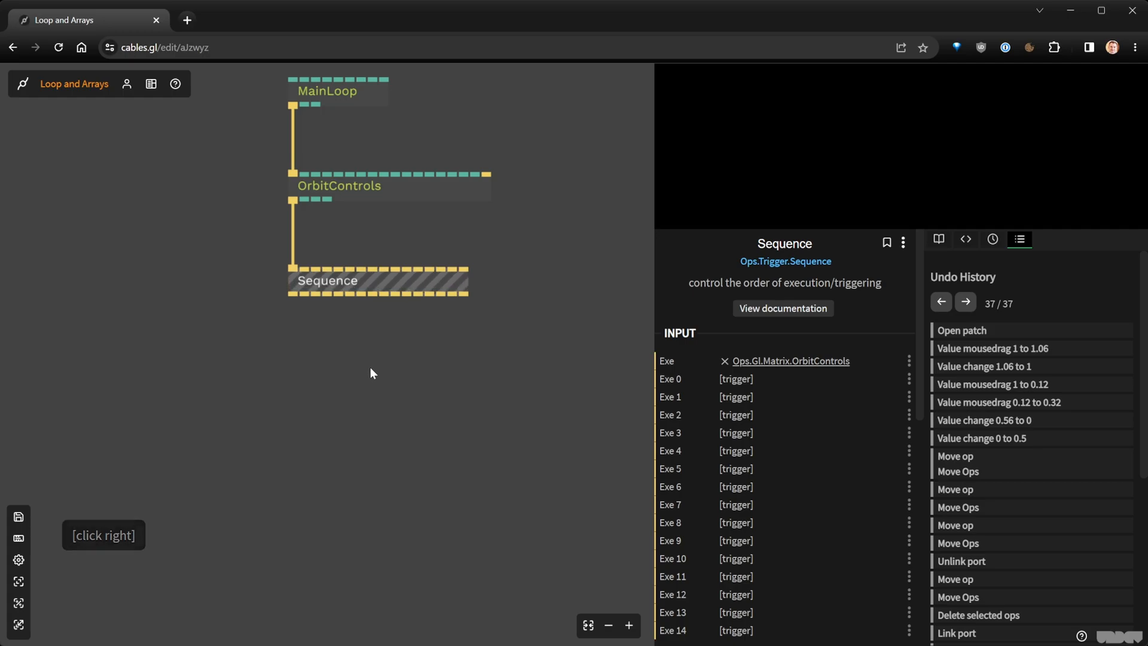
Add a LambertMaterial op below Sequence and link Sequence's first trigger output to its Execute input
key(Tab)
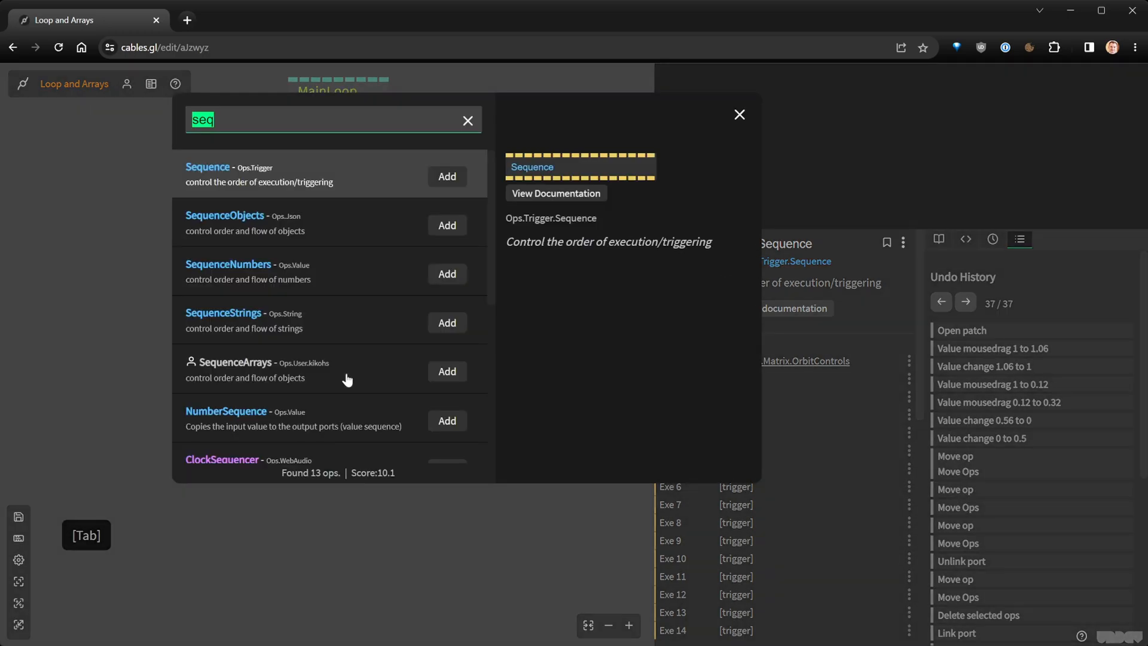
text(lambert)
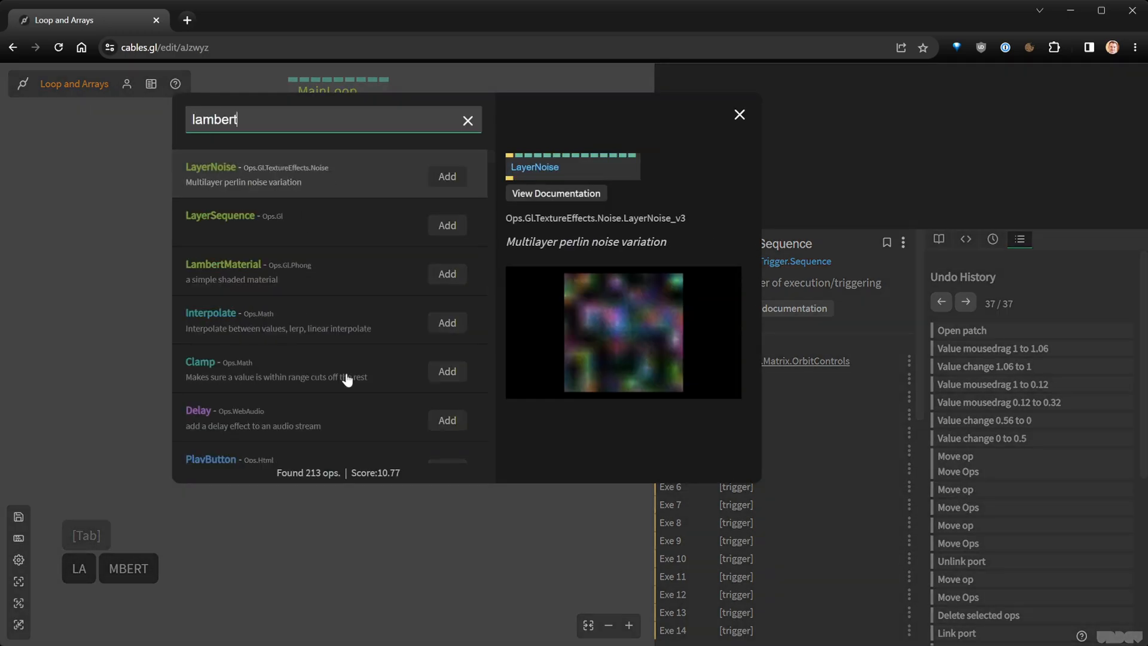
key(Return)
drag(346, 374, 310, 399)
drag(293, 294, 290, 384)
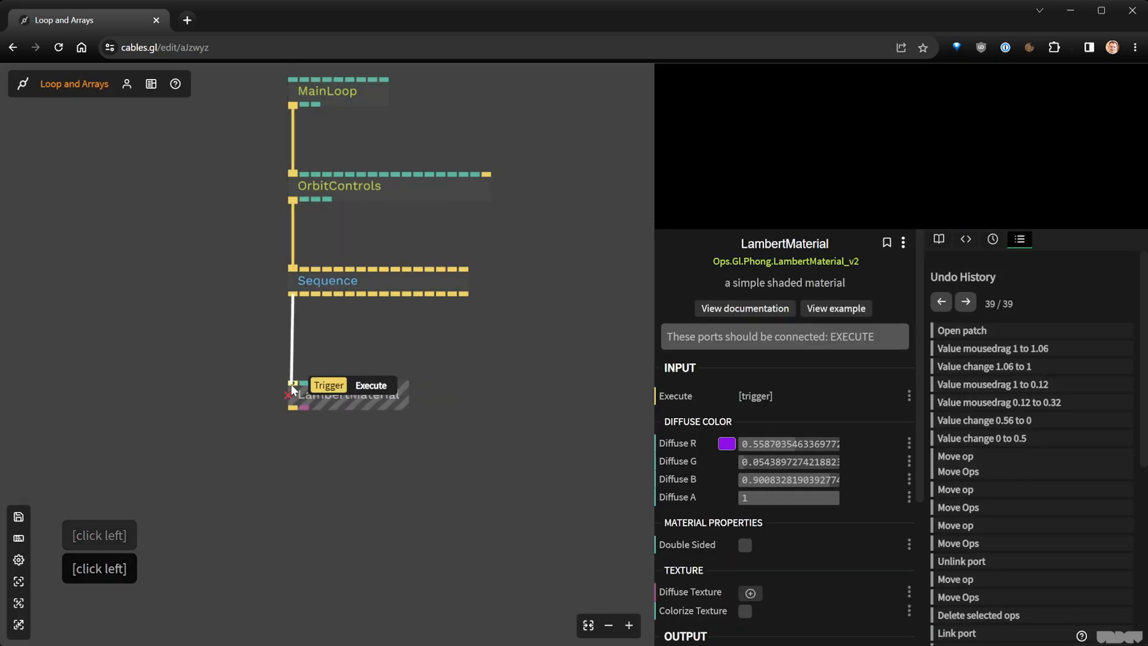
Add a Cube op, link its Render input to LambertMaterial's trigger output, and align it below the material
click(310, 455)
key(Tab)
text(c)
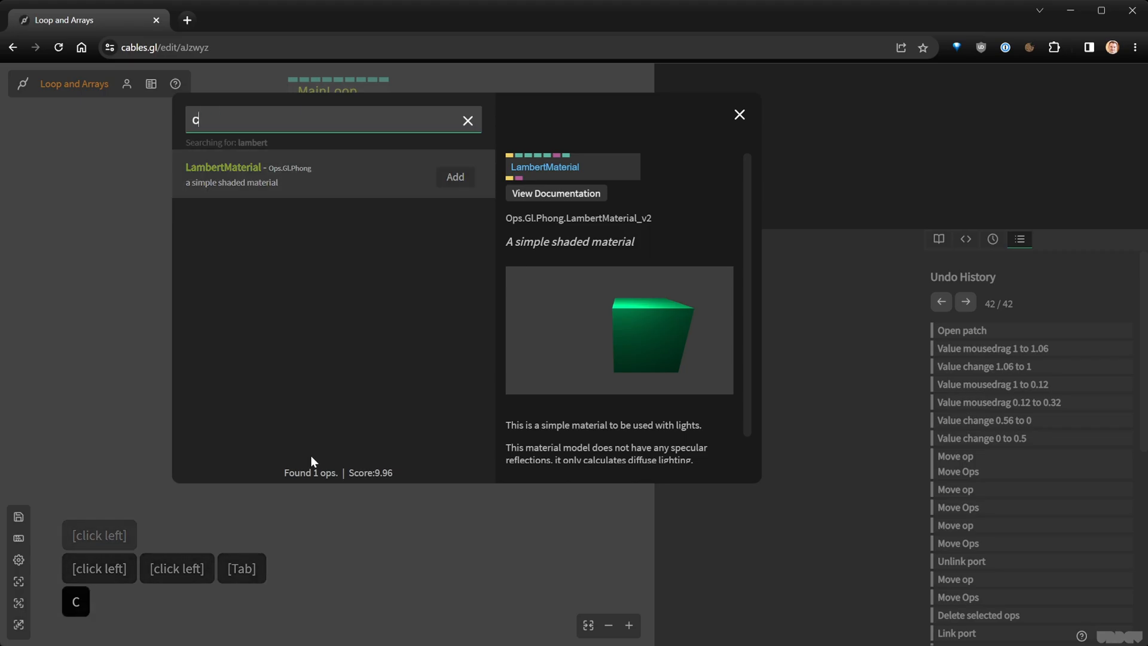
text(ube)
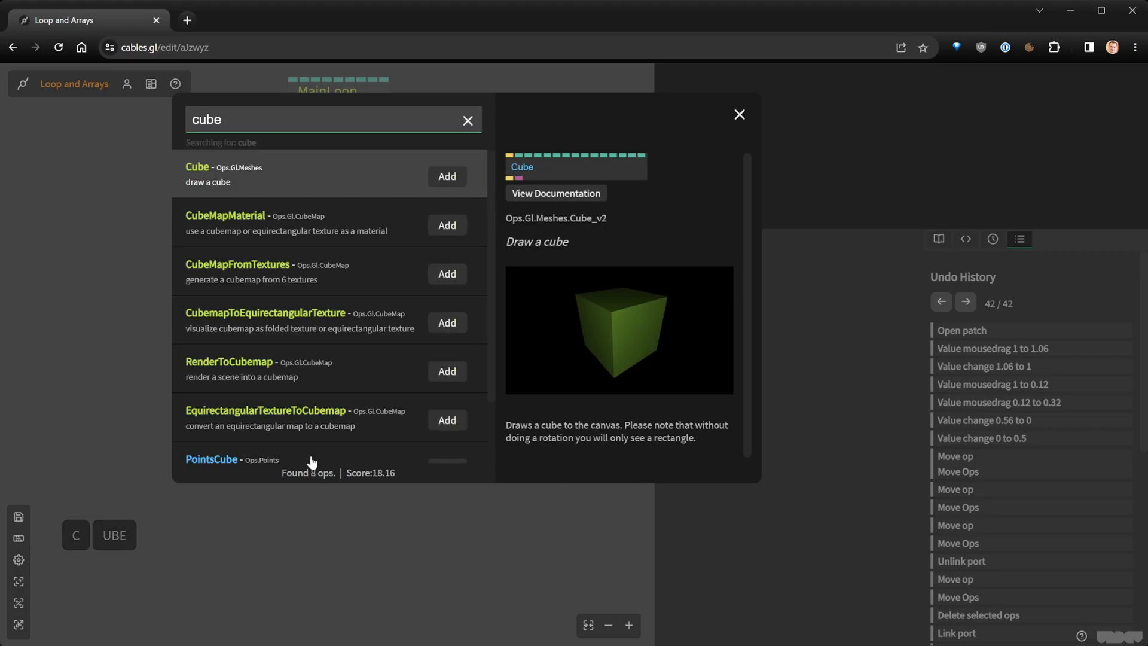
key(Return)
drag(316, 458, 291, 389)
drag(364, 472, 340, 476)
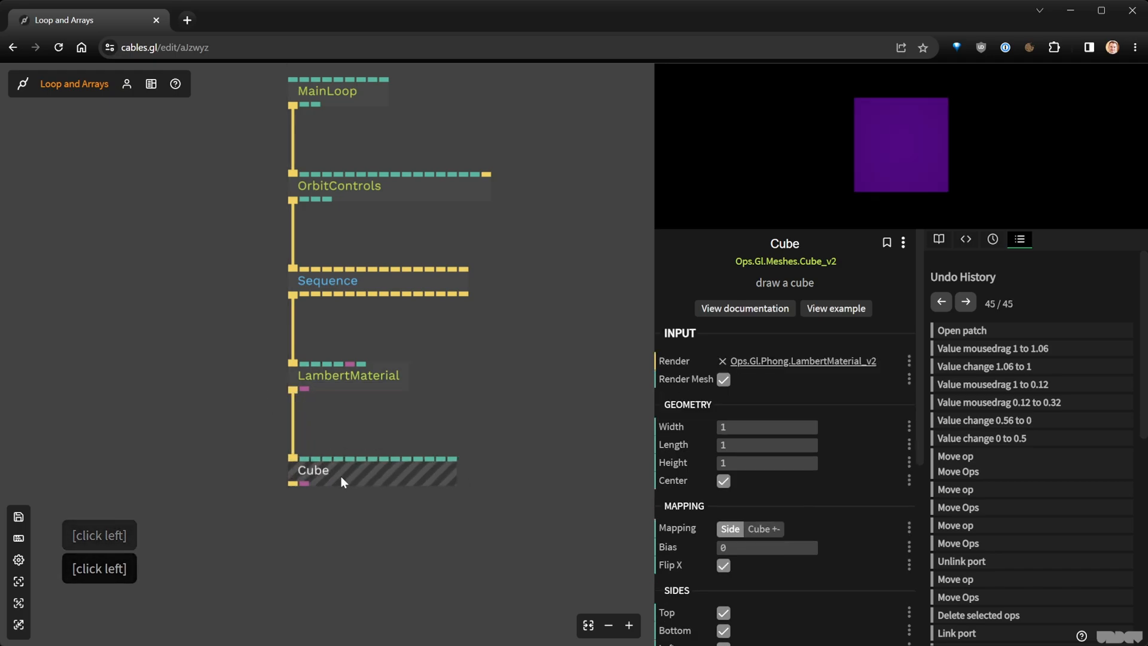
key(F19)
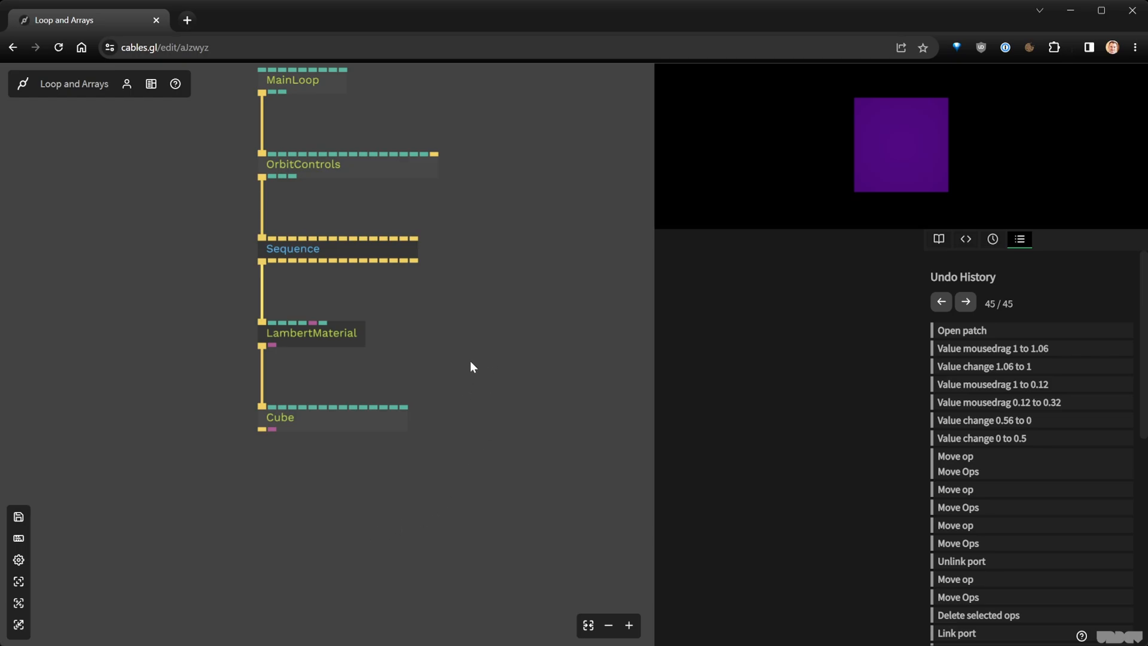
Add a Repeat op (Ops.Trigger) on the empty canvas beside the op chain
click(476, 342)
key(Tab)
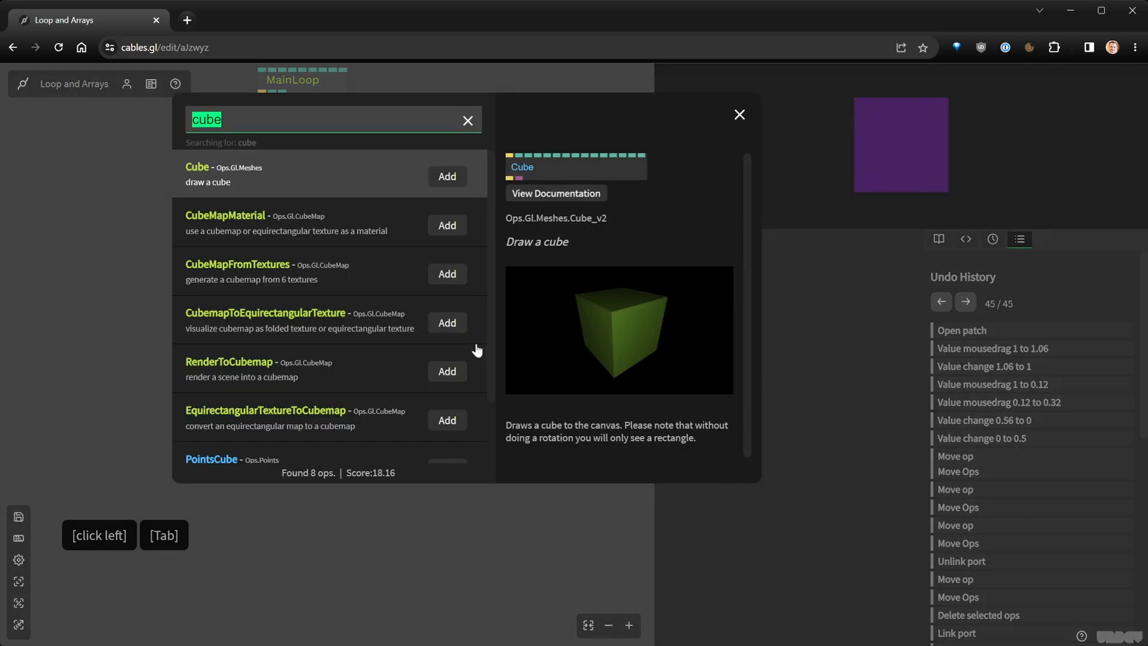
text(rep)
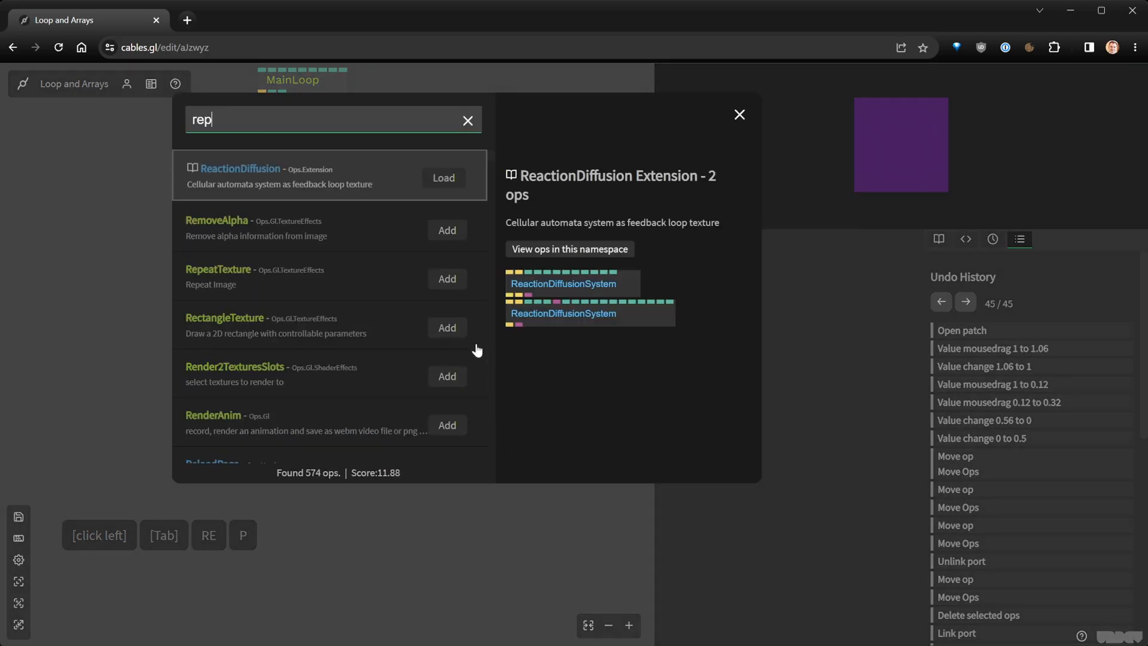
text(e)
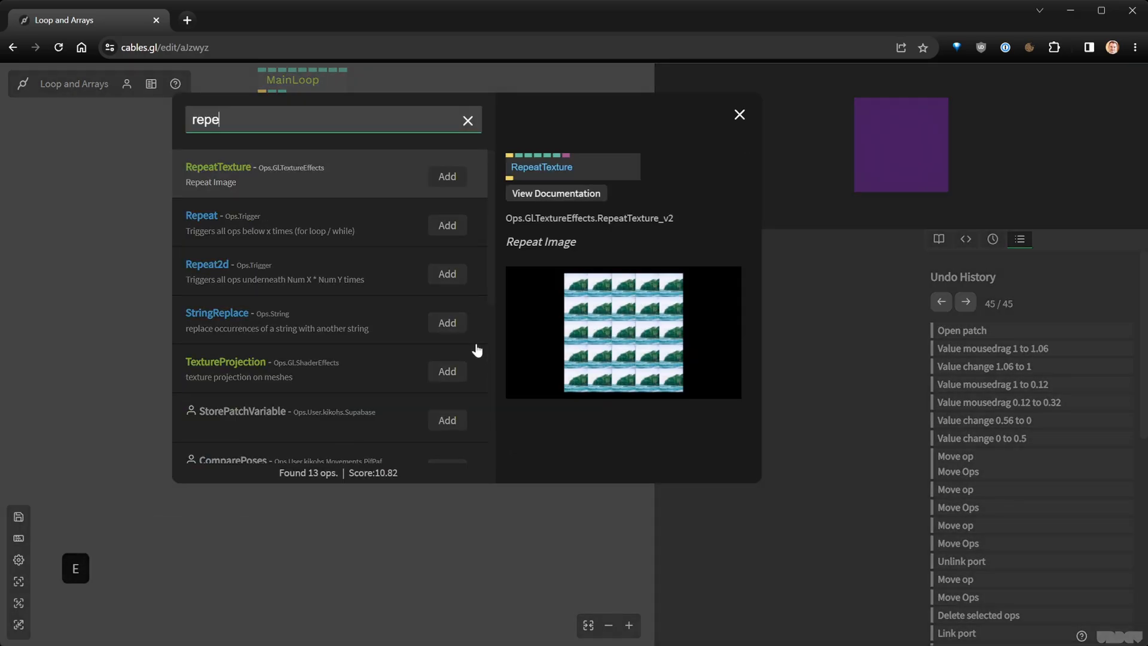
text(at)
key(Return)
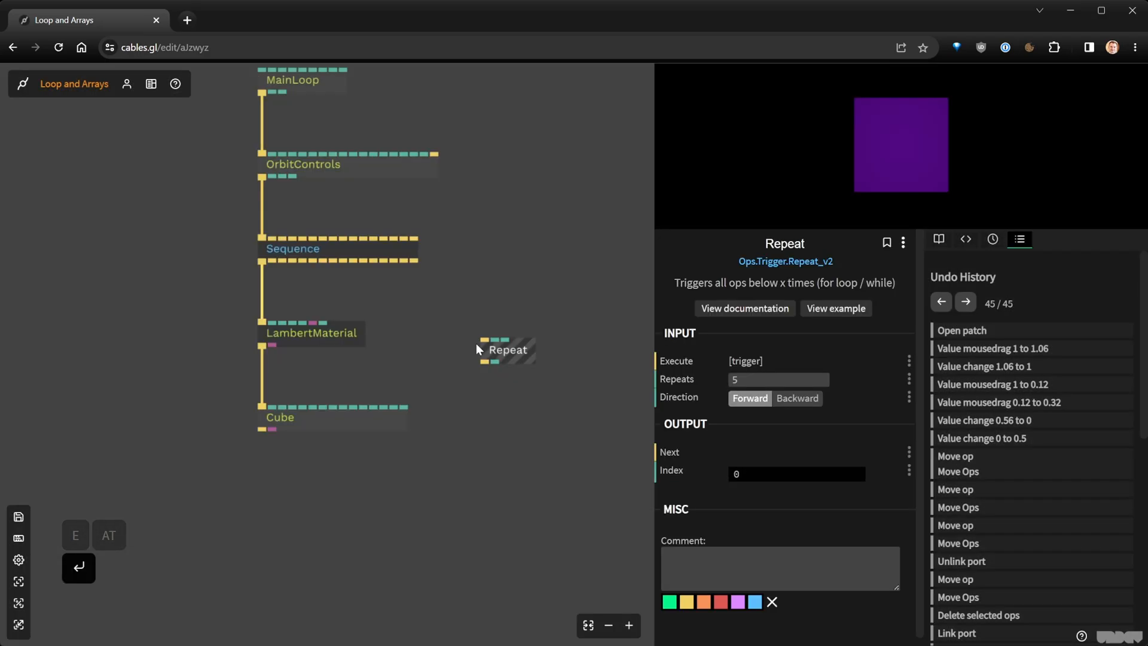
Make room below Sequence and insert Repeat between Sequence and LambertMaterial, with Repeats set to 3
drag(341, 537, 327, 421)
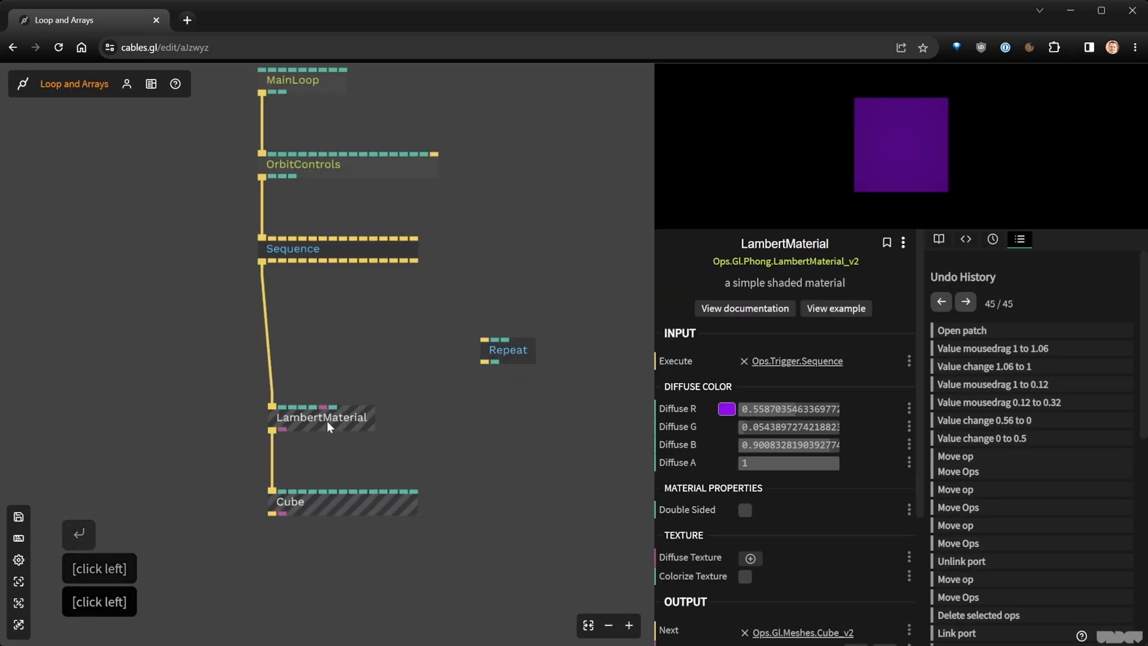
drag(500, 357, 369, 361)
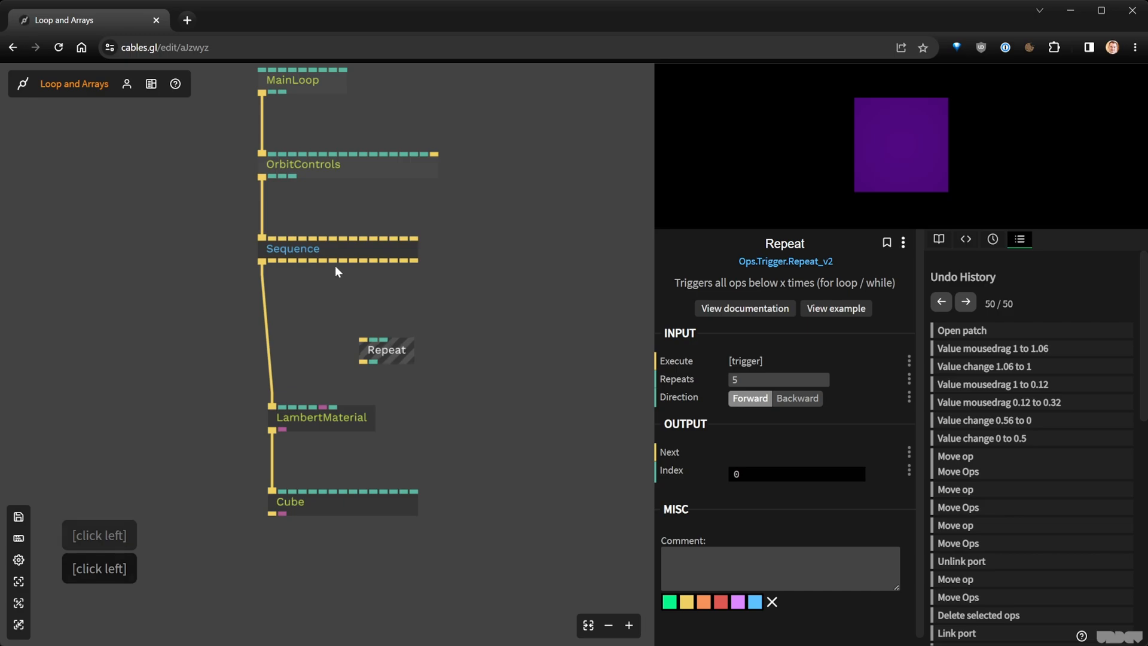
click(366, 362)
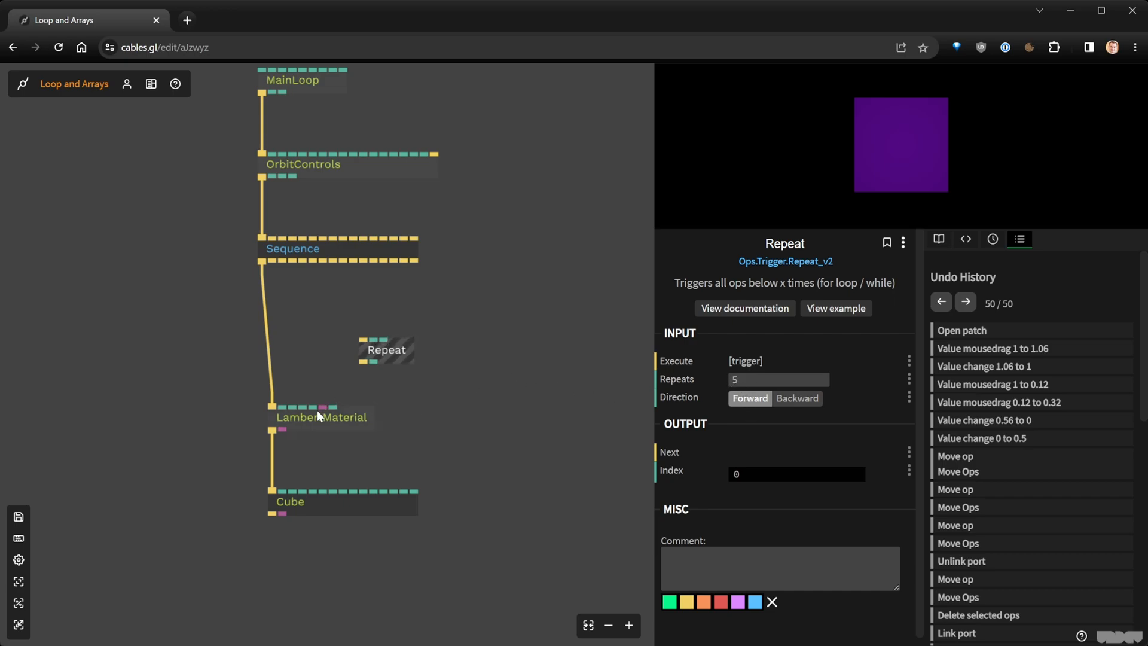
click(744, 379)
text(3)
drag(404, 351, 306, 340)
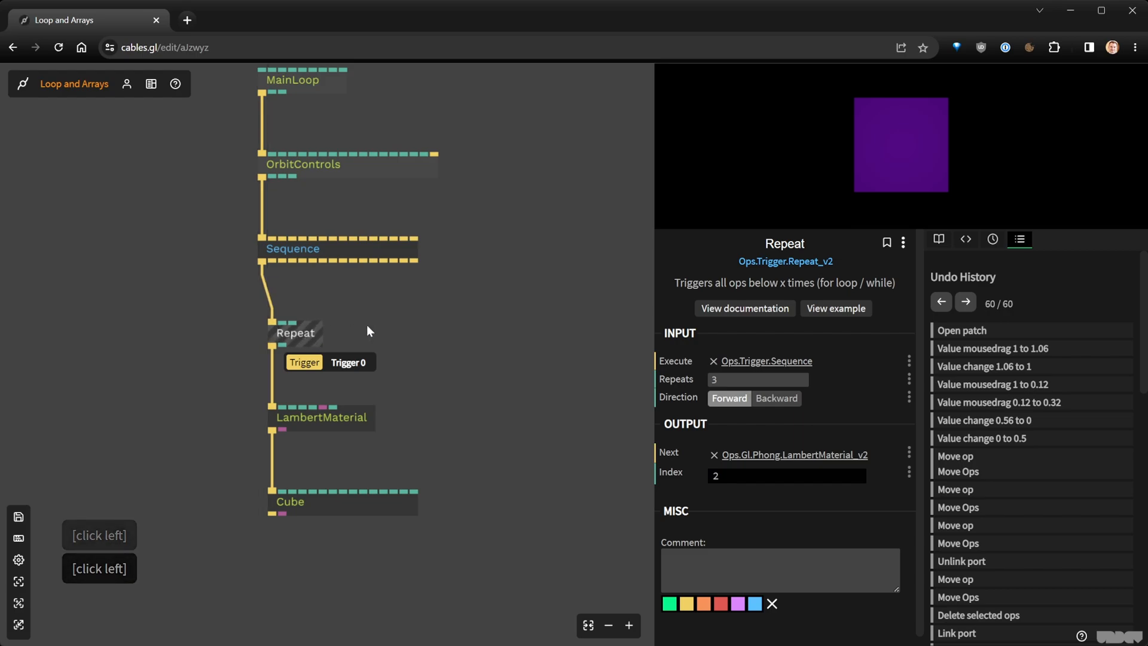
Switch the flow visualization to Show Dataflow and select the Repeat op to inspect its parameters
click(419, 332)
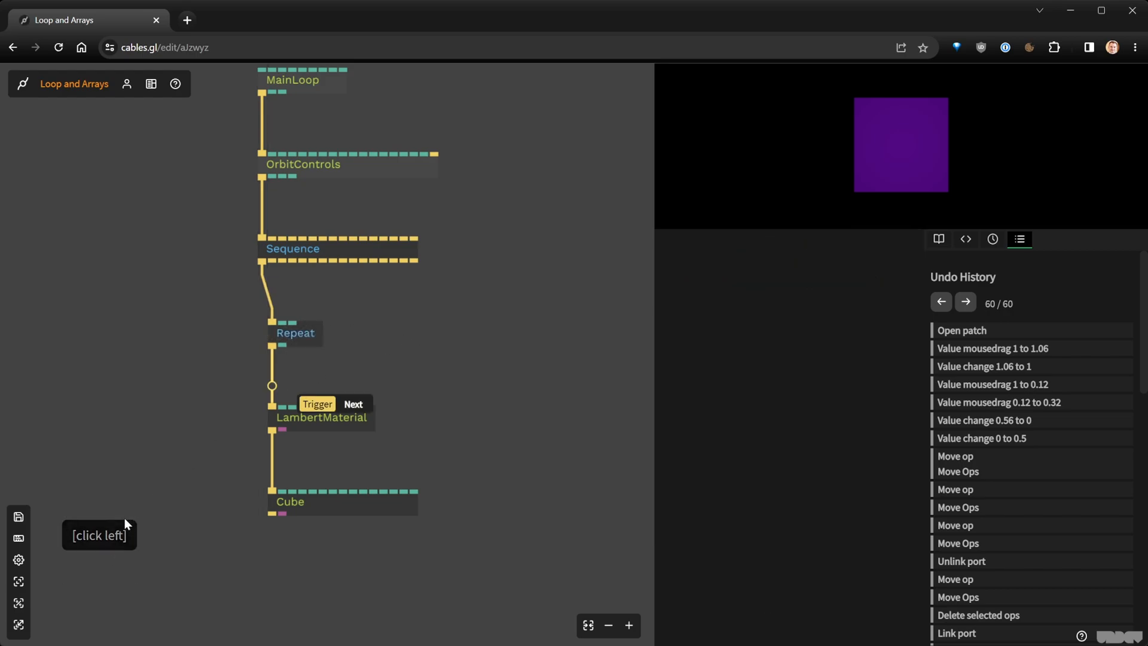
key(f)
key(f)
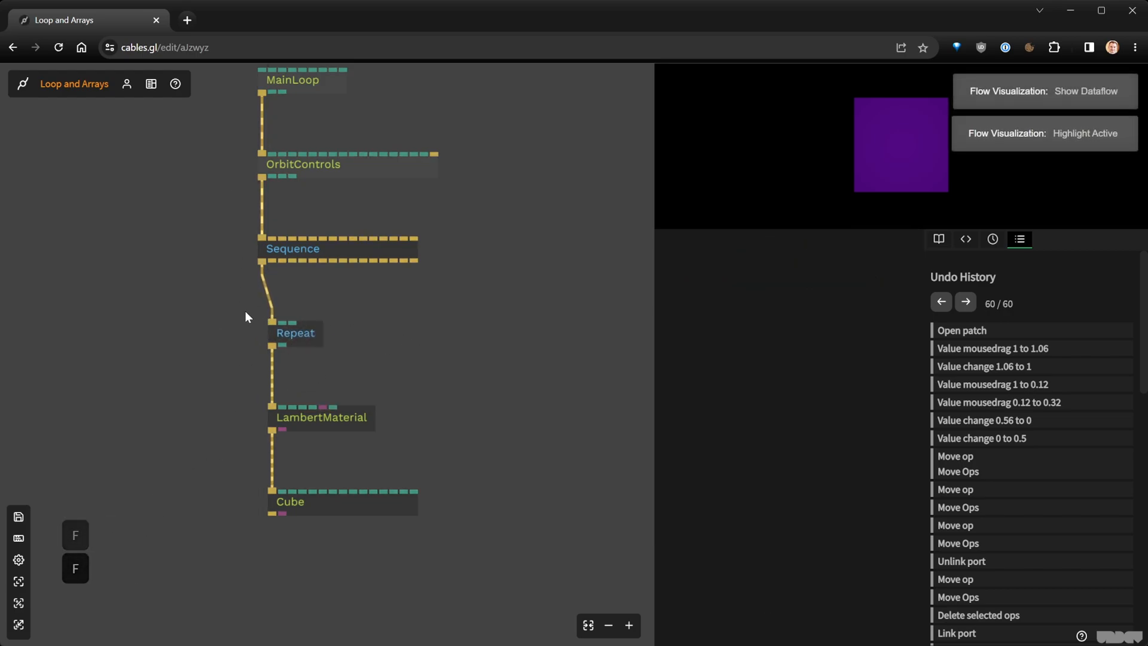
scroll(260, 323, up, 3)
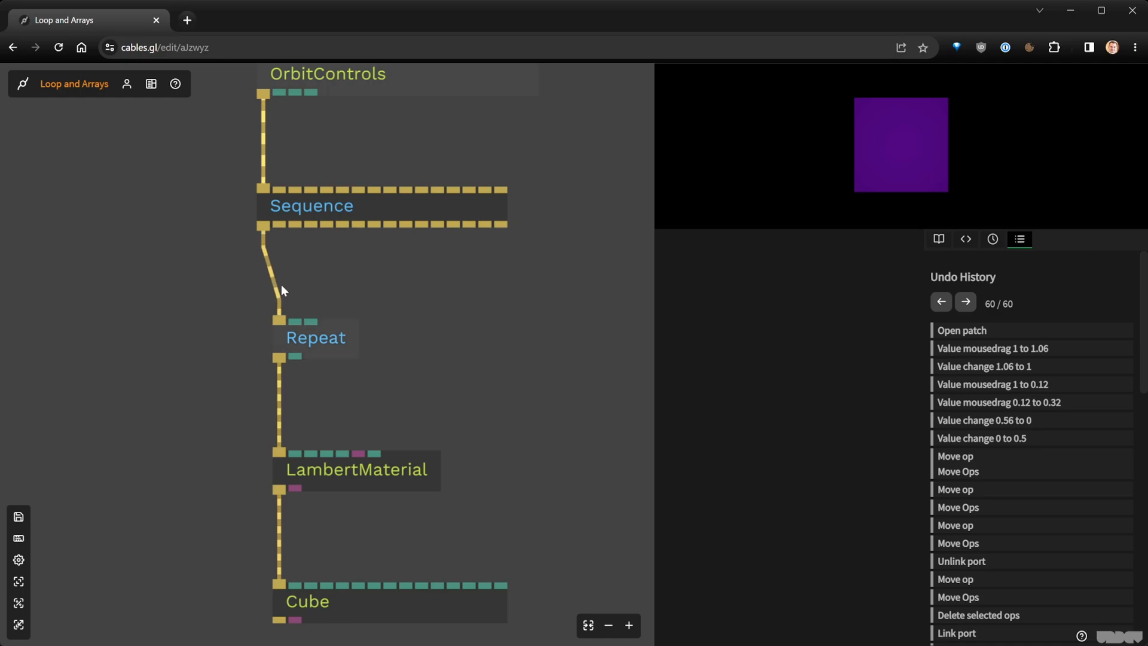
click(340, 355)
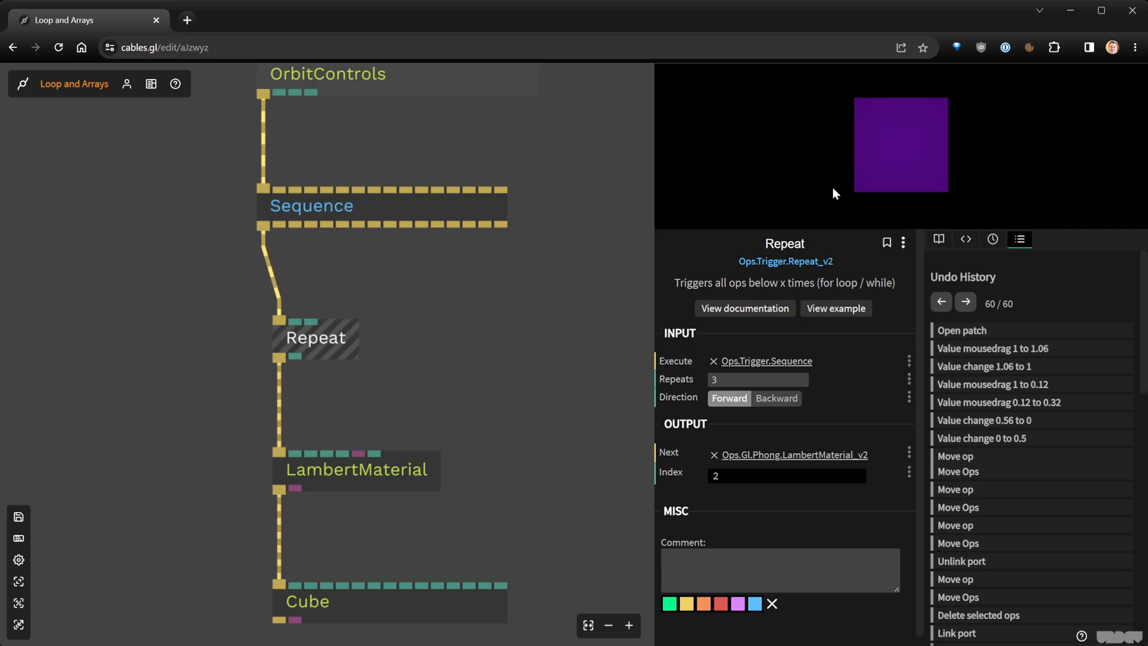
Move LambertMaterial and Cube together further down to leave a gap below Repeat
right_click(440, 428)
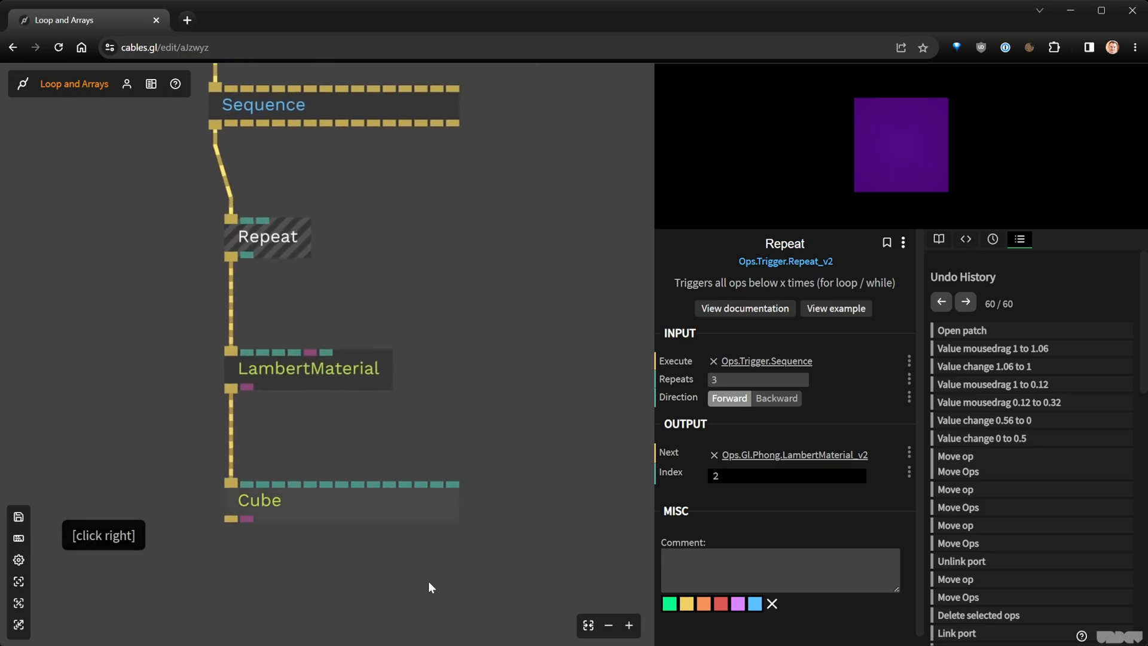
drag(446, 604, 314, 377)
click(272, 479)
click(300, 367)
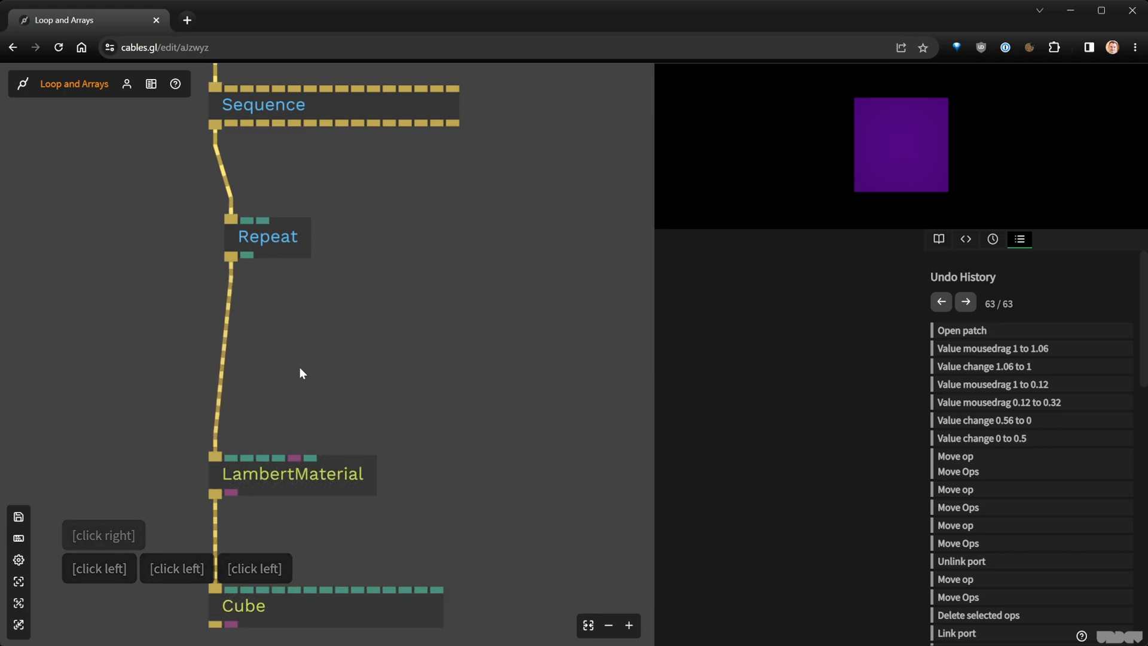
Insert a Transform op between Repeat and LambertMaterial and set its PosX to about 0.37
key(Tab)
text(tran)
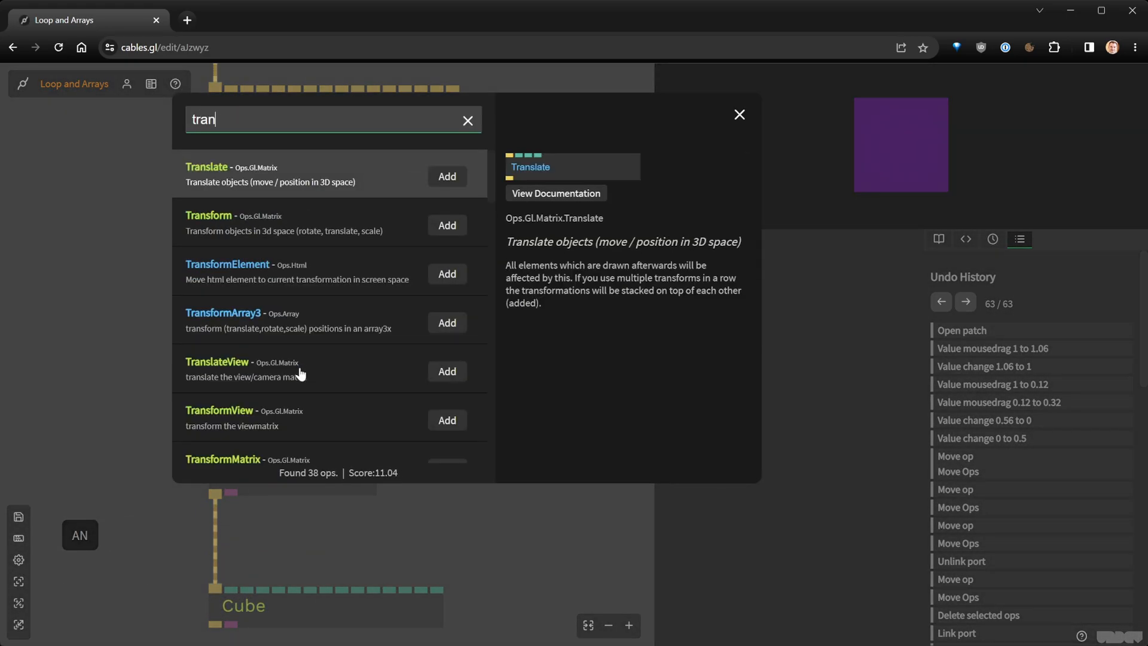
key(Down)
key(Return)
click(232, 364)
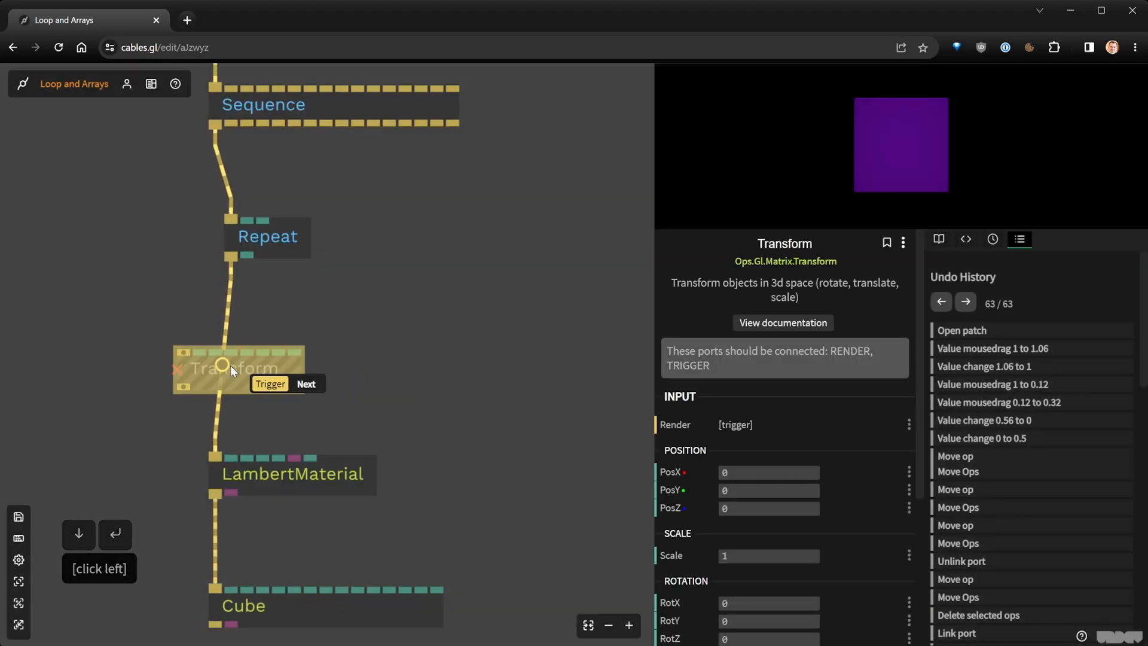
drag(730, 422, 753, 423)
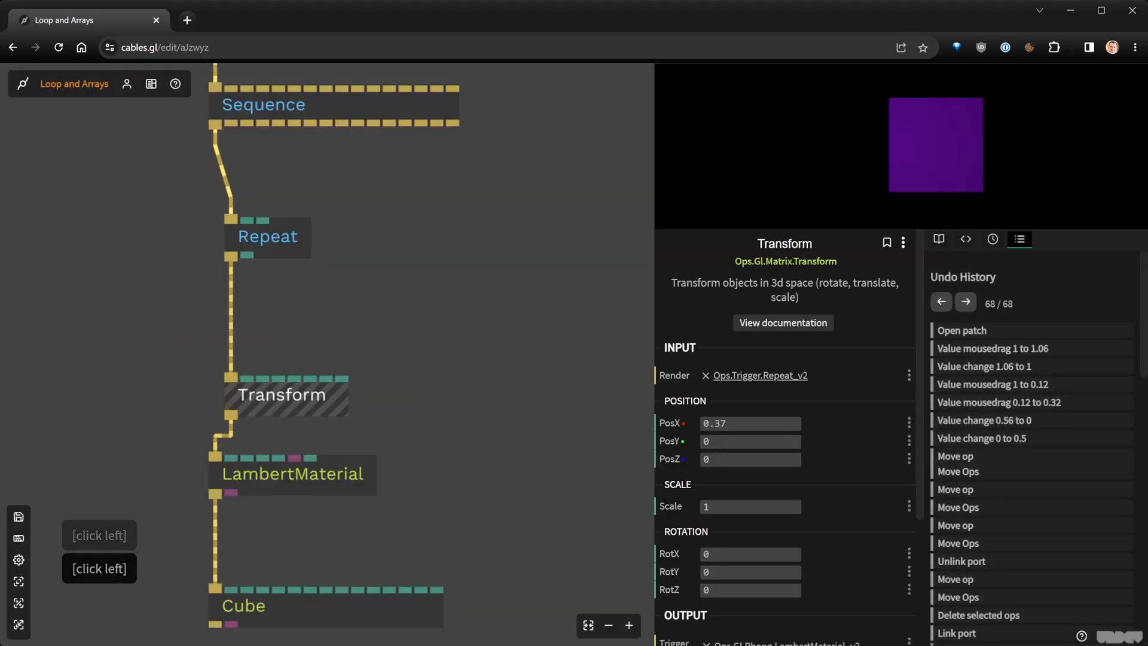
Align the Transform op above LambertMaterial and set its PosX to 0
drag(296, 400, 278, 378)
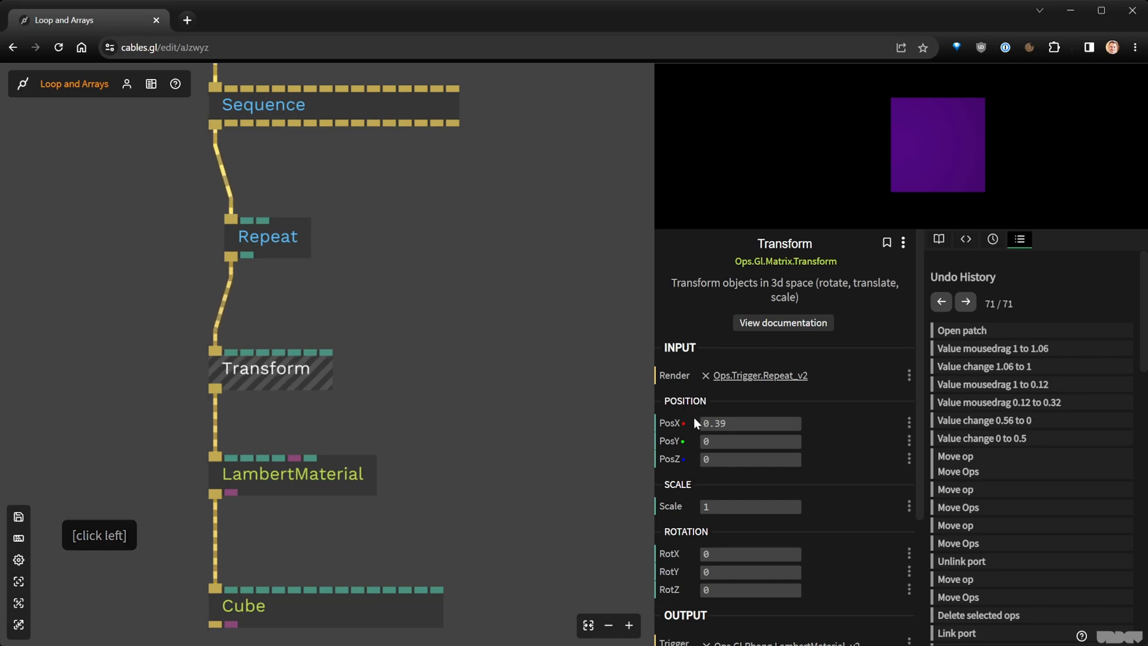
click(737, 425)
text(0)
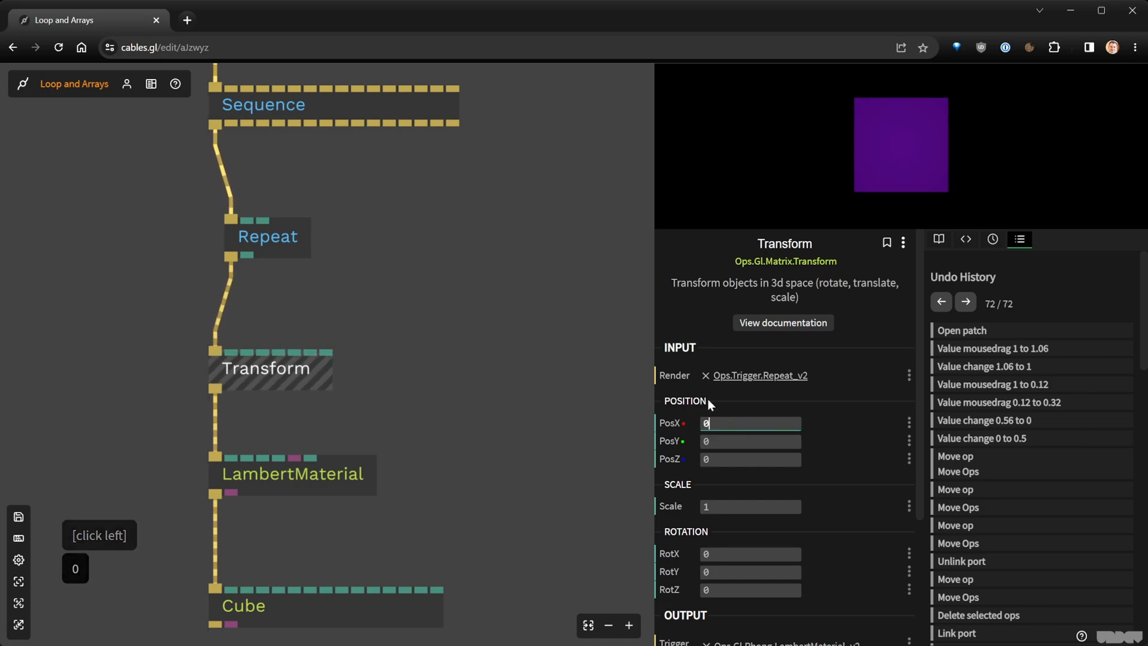
Connect the Repeat op's Index output to the Transform op's PosX input
click(278, 255)
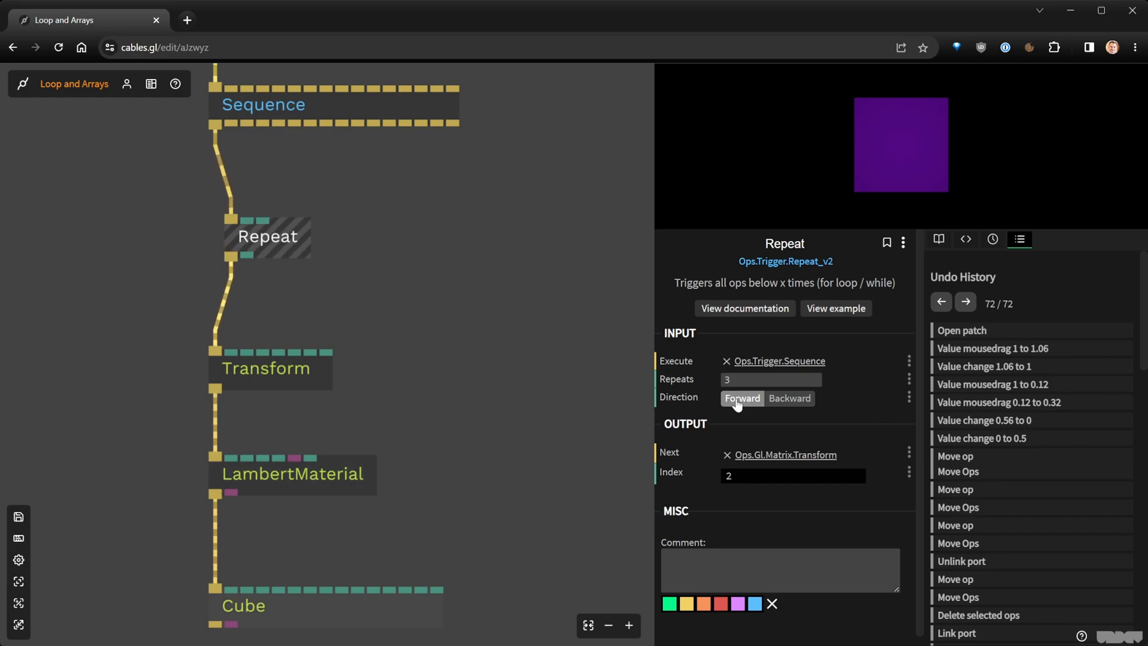
click(250, 269)
drag(250, 268, 231, 352)
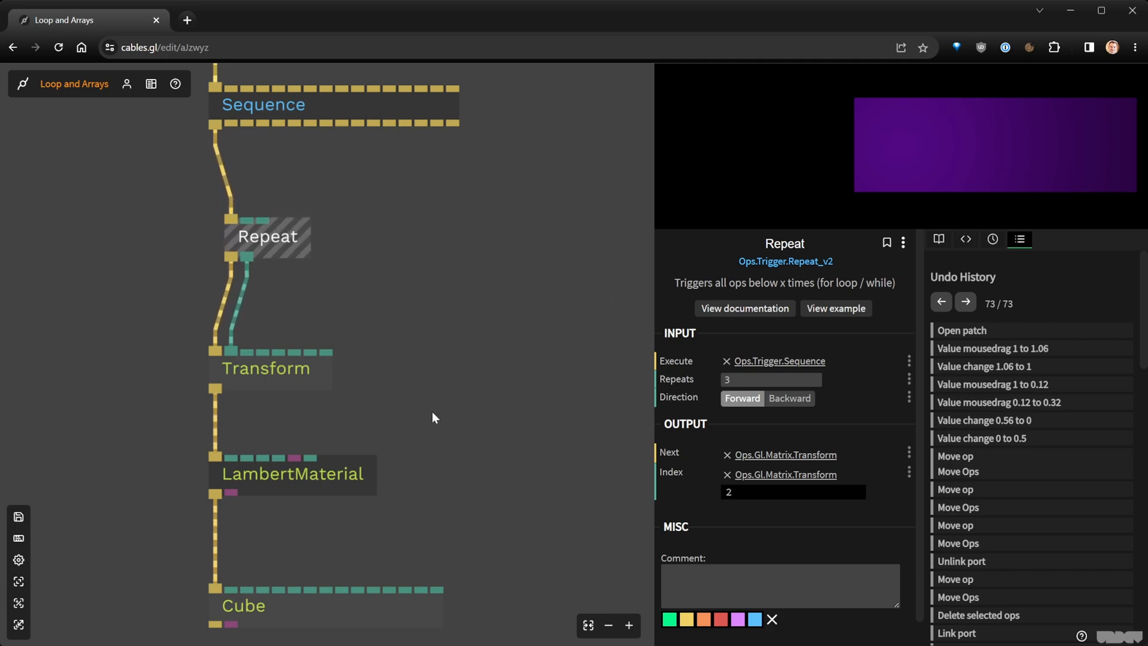
Set the Cube's Width to about 0.63 so the repeated cubes are separated by gaps
click(353, 603)
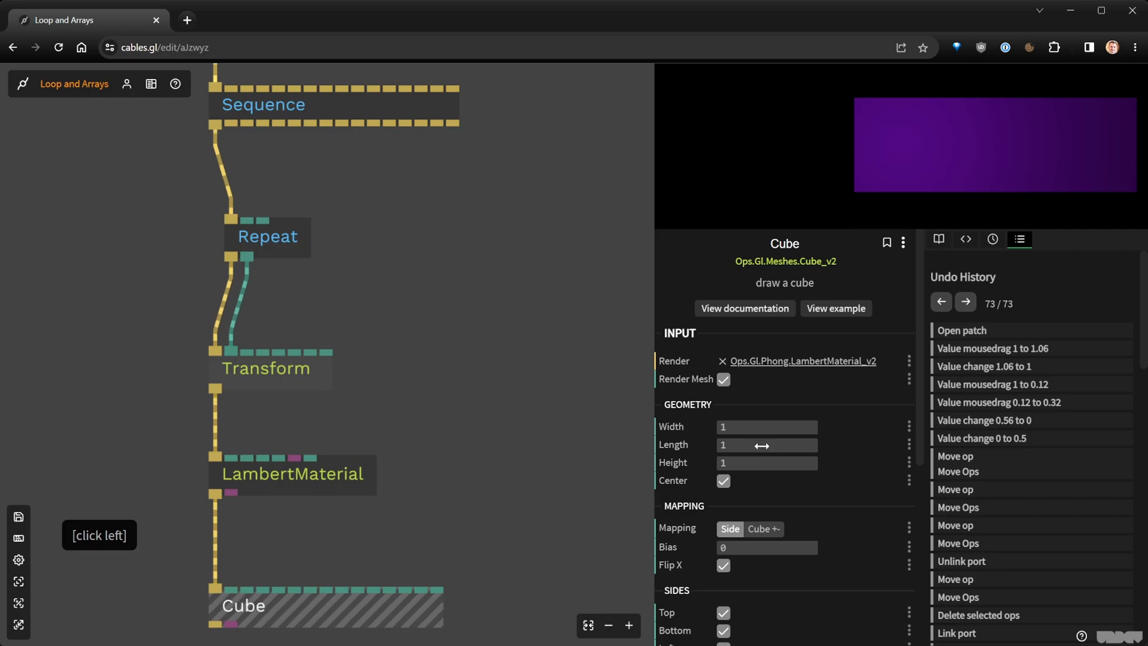
click(352, 602)
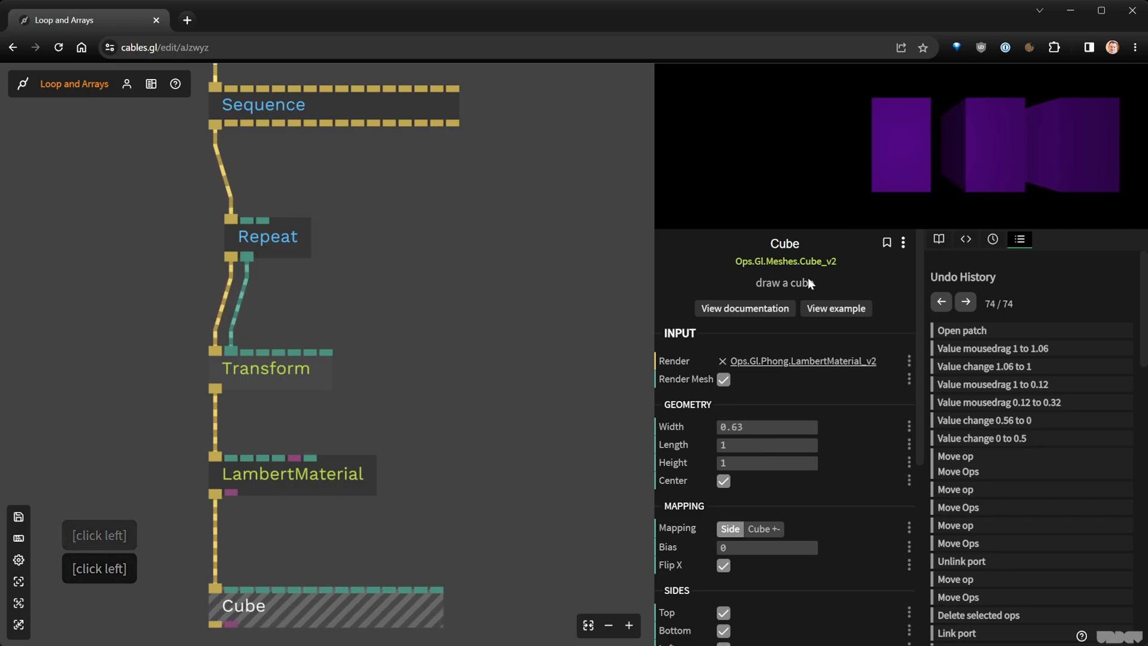
right_click(977, 169)
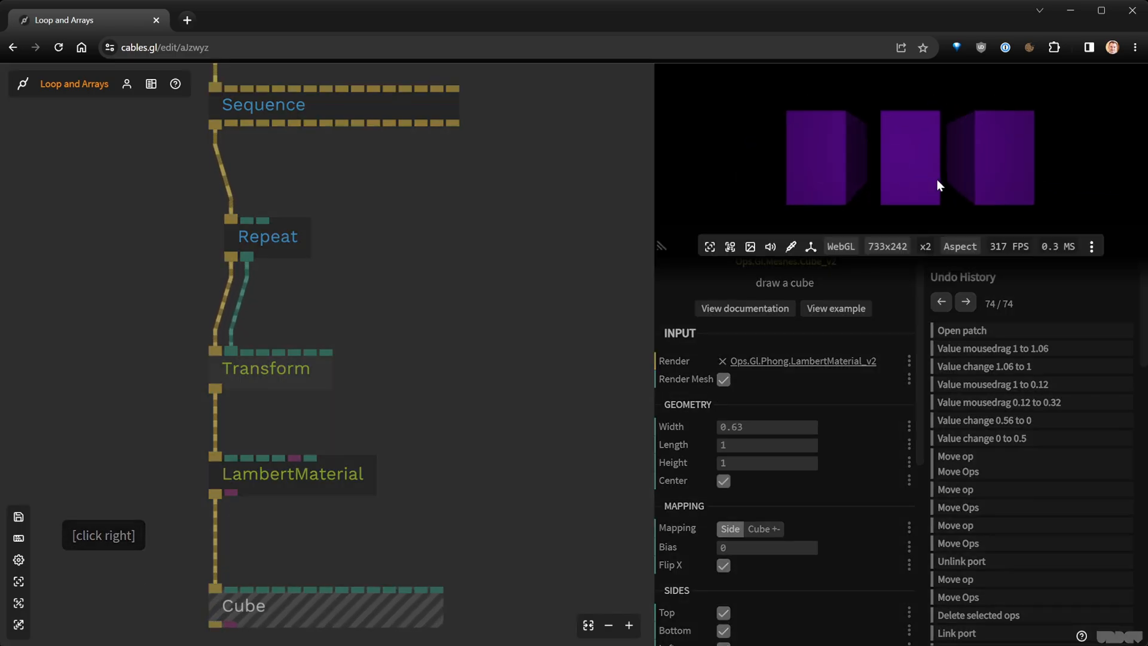
click(375, 413)
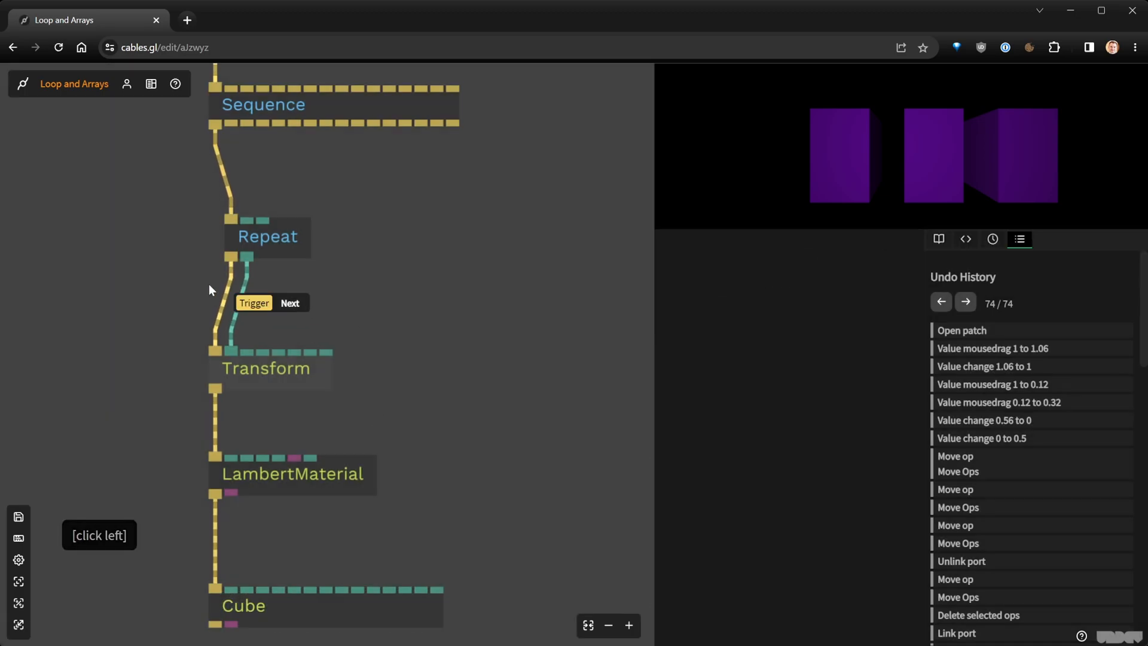
Move the Repeat op up and align it directly above Transform, and save the patch
scroll(223, 286, up, 3)
click(311, 224)
drag(311, 224, 311, 181)
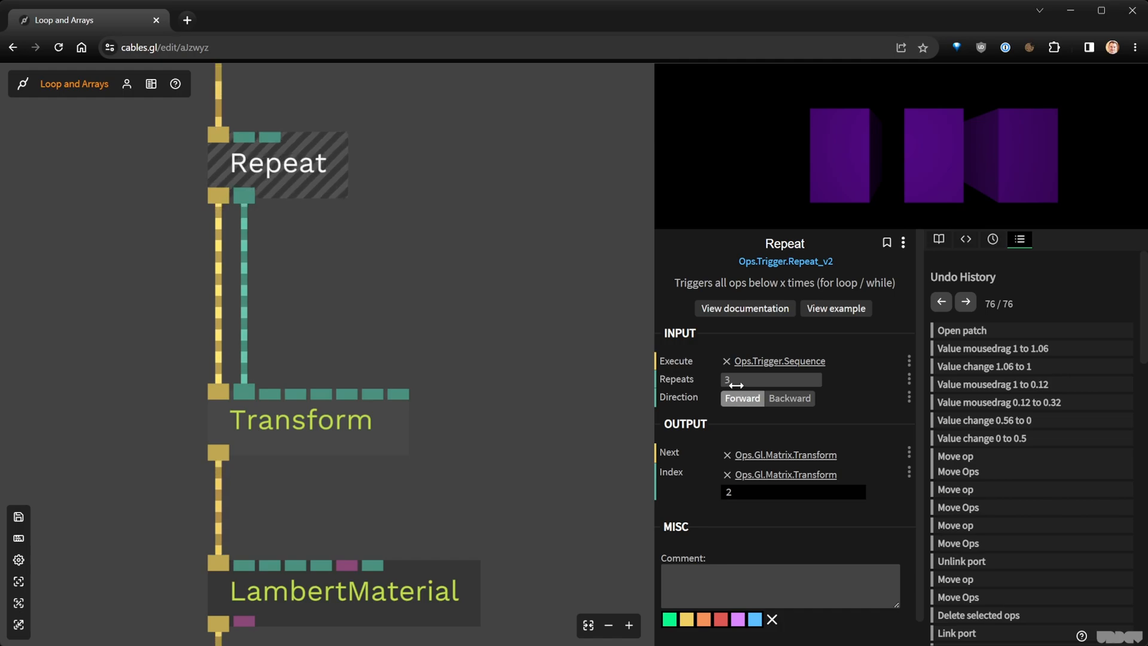
click(473, 312)
scroll(477, 326, down, 5)
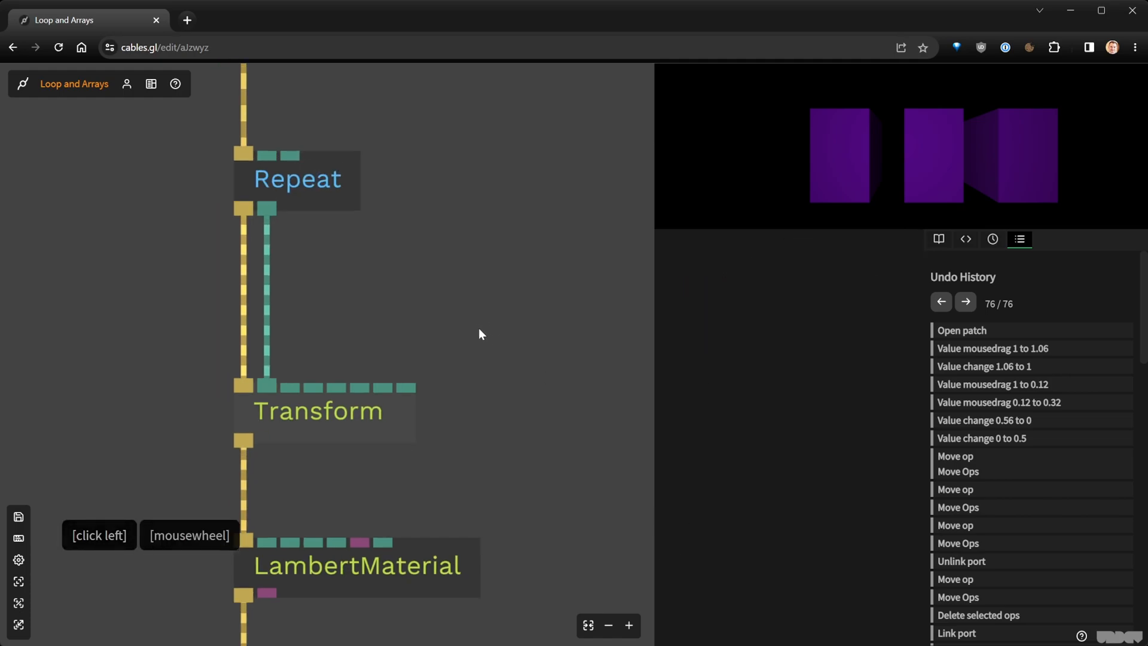
right_click(478, 289)
key(ctrl+s)
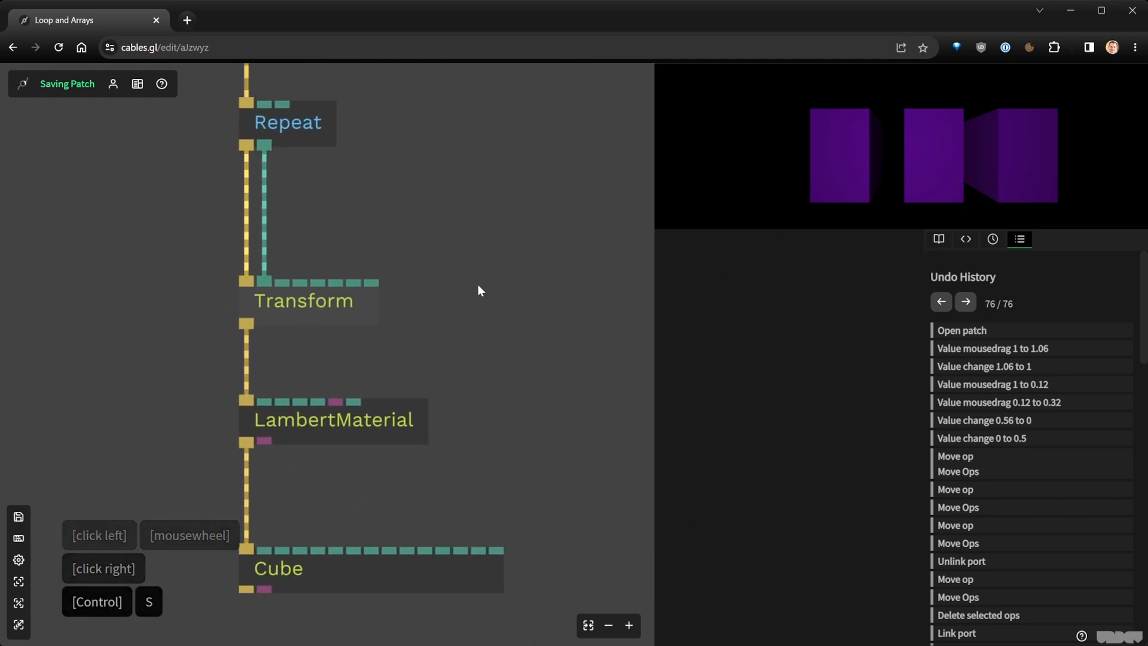
Move MainLoop up, insert a Performance op between MainLoop and OrbitControls, and examine its expanded statistics before collapsing them
scroll(487, 299, down, 3)
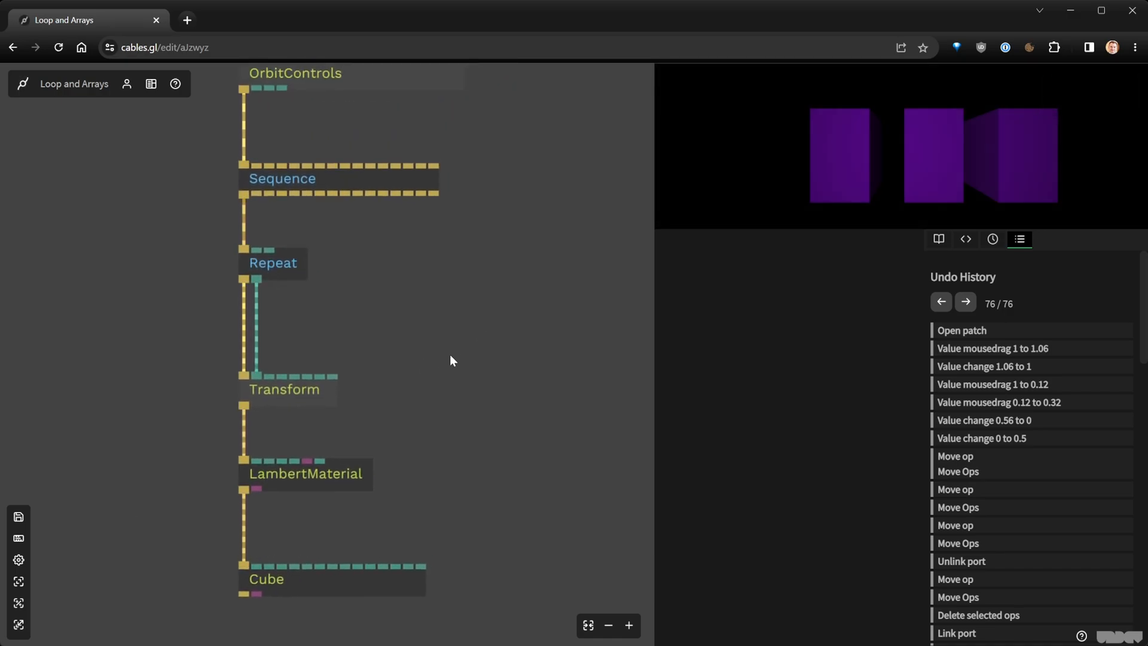
scroll(434, 298, down, 2)
drag(434, 298, 440, 382)
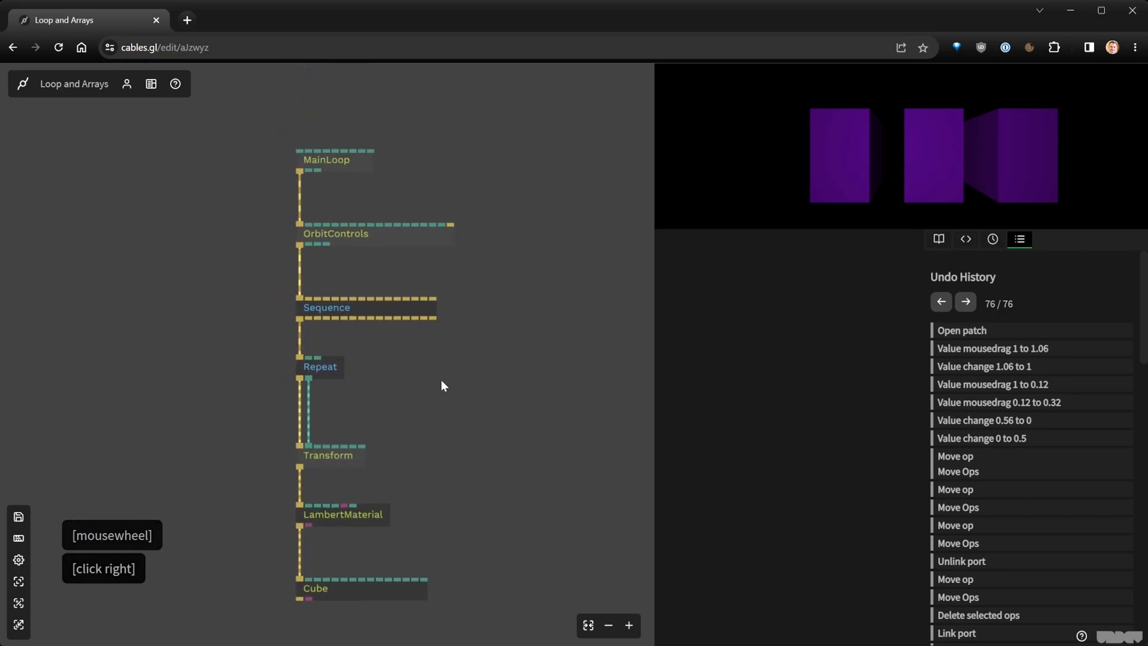
click(342, 132)
drag(342, 132, 342, 118)
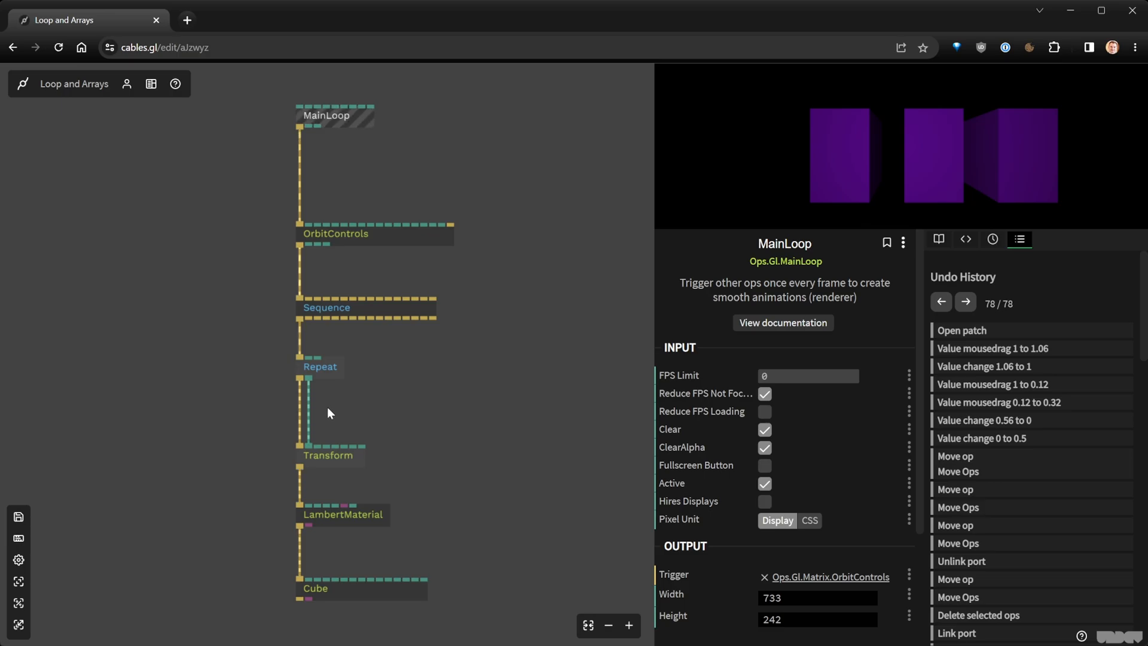
click(299, 167)
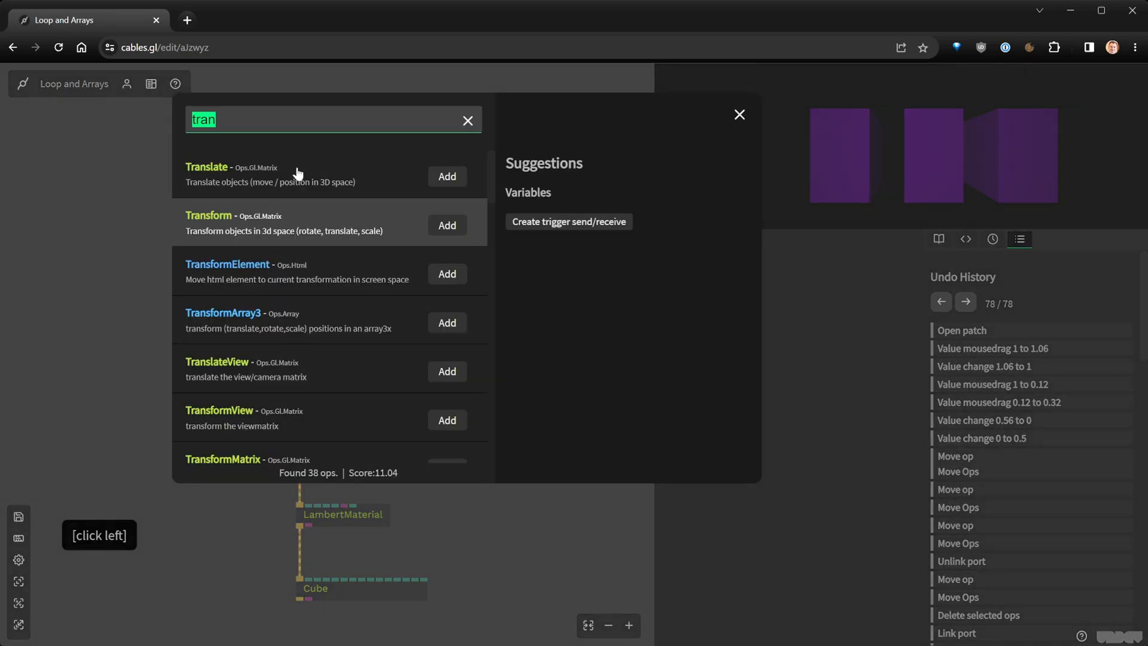
text(perfor)
key(Return)
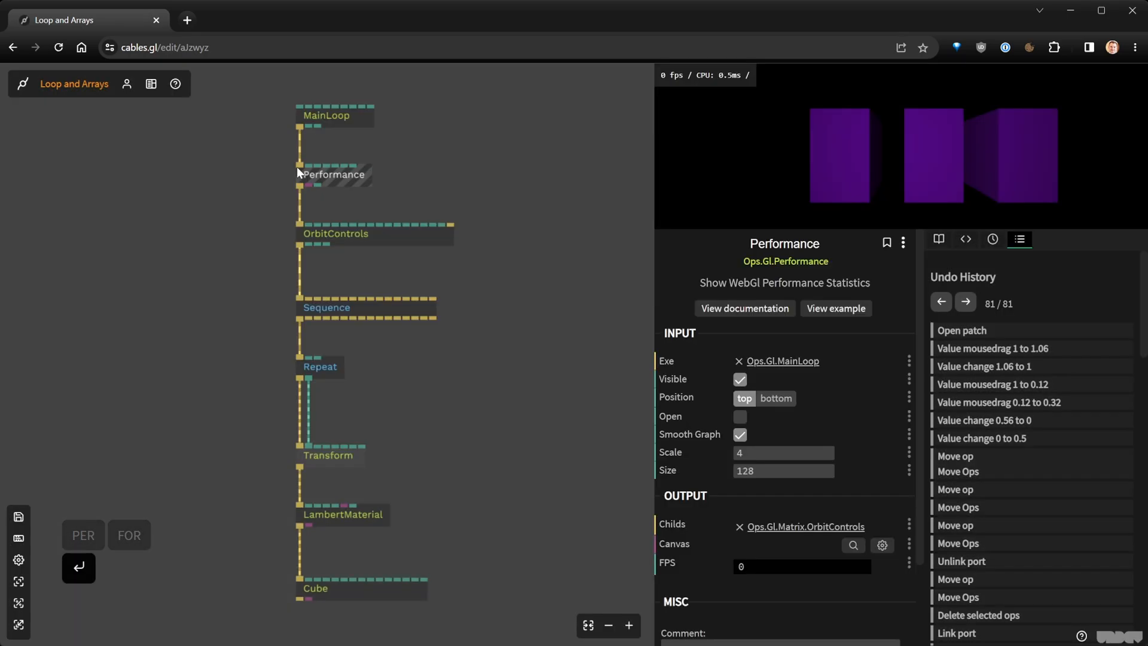
click(738, 76)
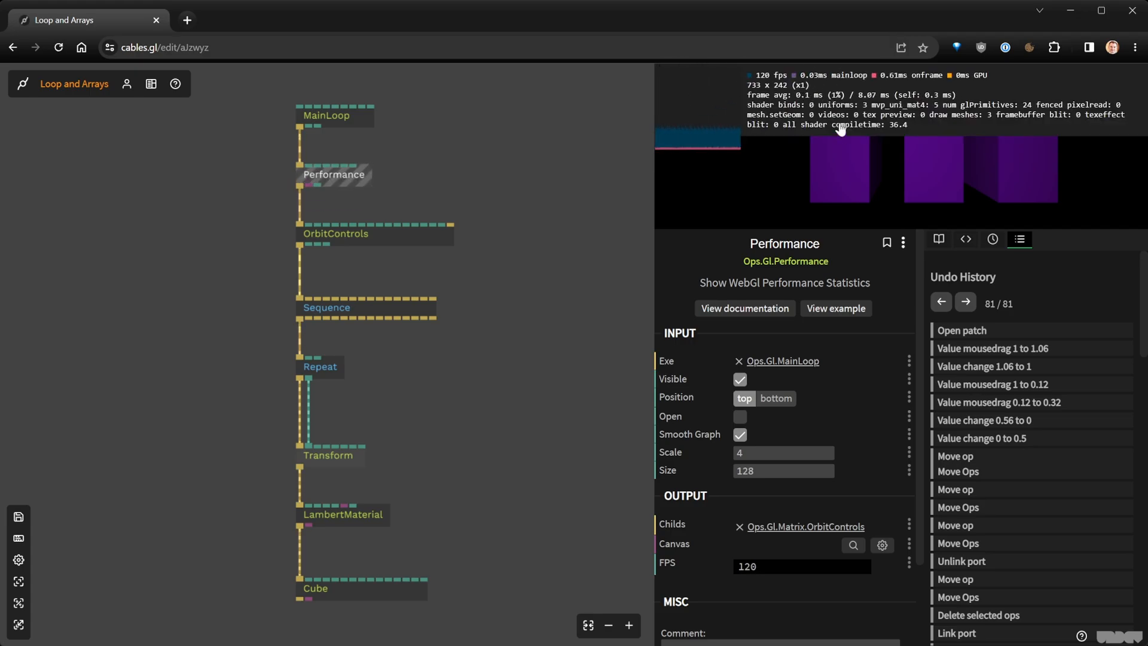
click(696, 106)
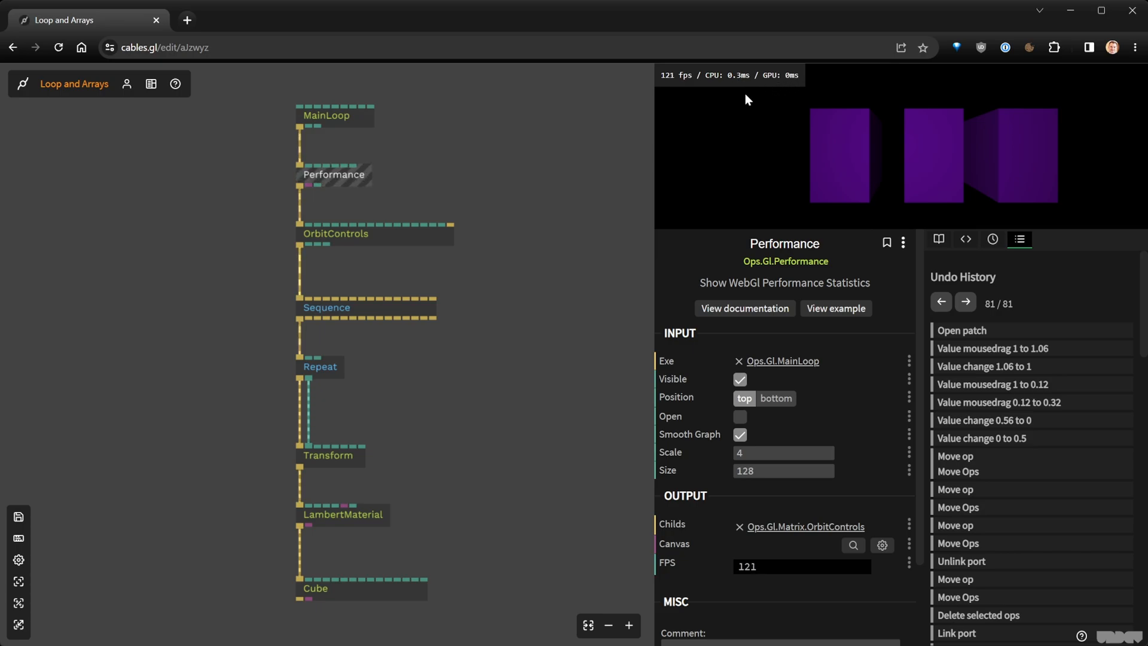
Turn the flow visualization off and save the patch
click(400, 415)
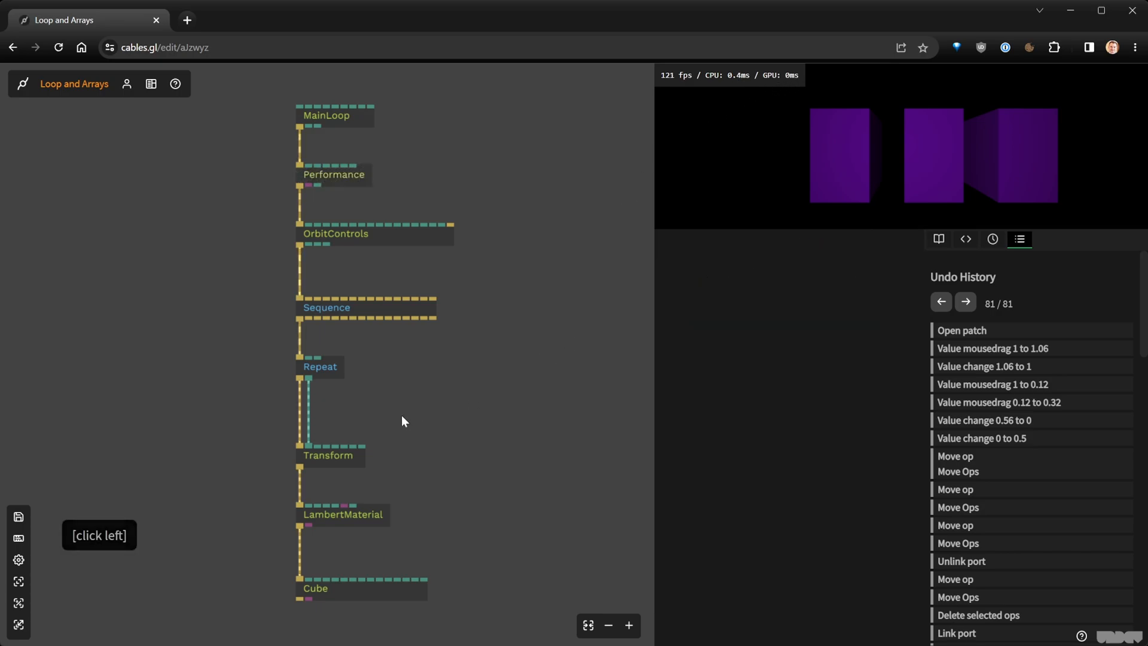
key(f)
key(ctrl+s)
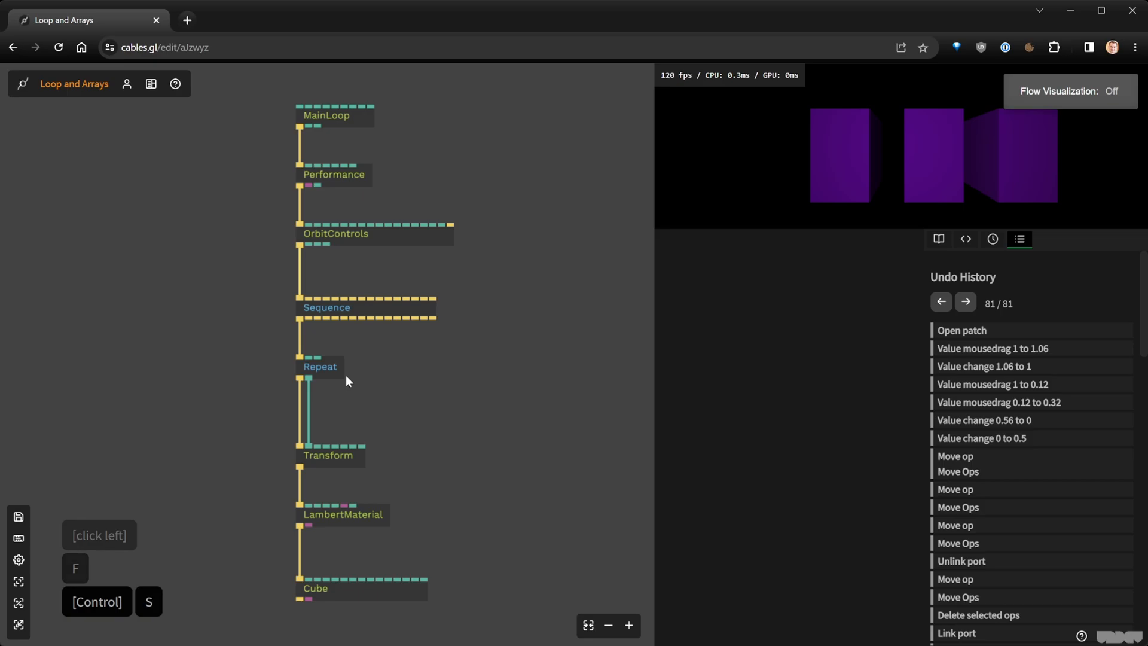
Set the Repeat op's Repeats to 10 and then to 100, and inspect the row of cubes
click(328, 370)
click(728, 381)
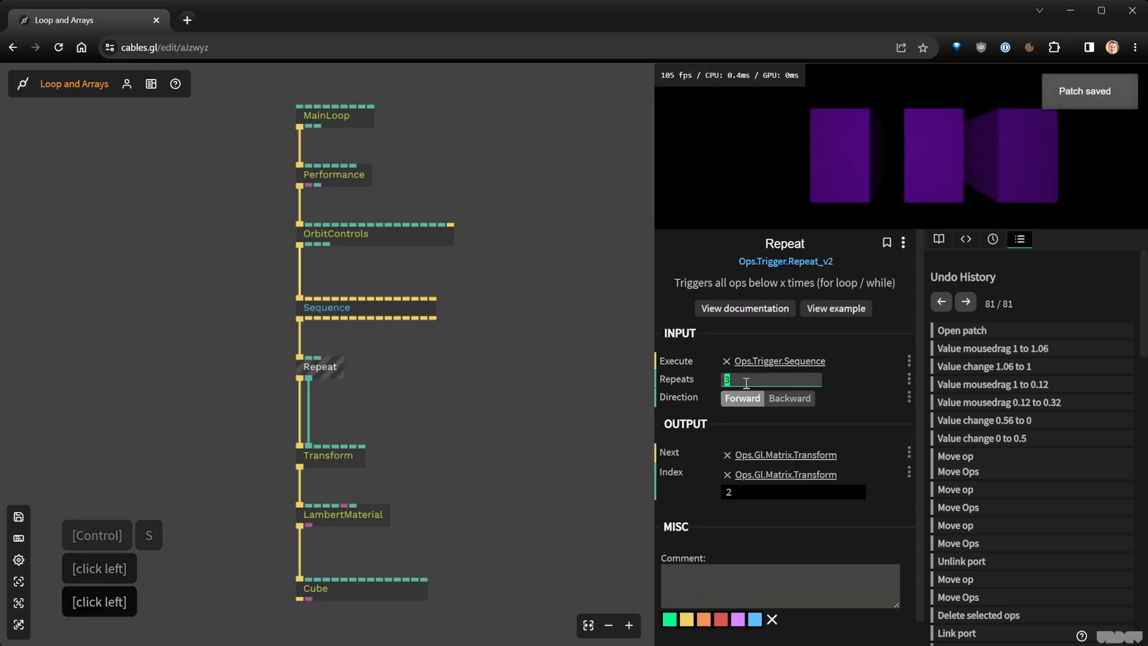
text(10)
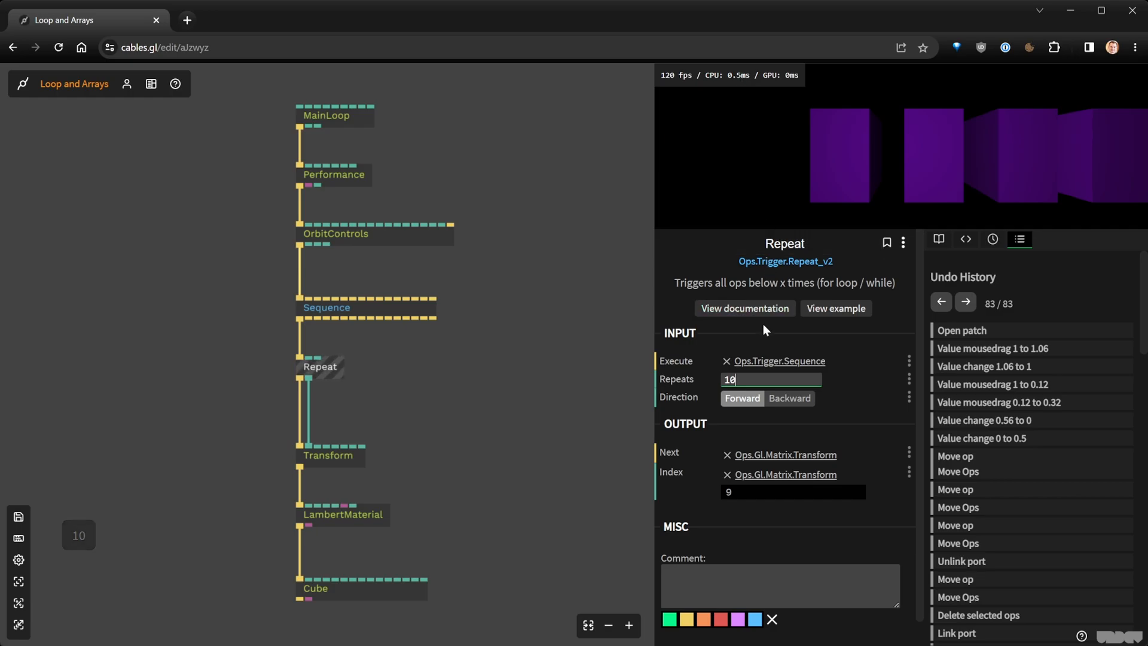
text(0)
click(889, 163)
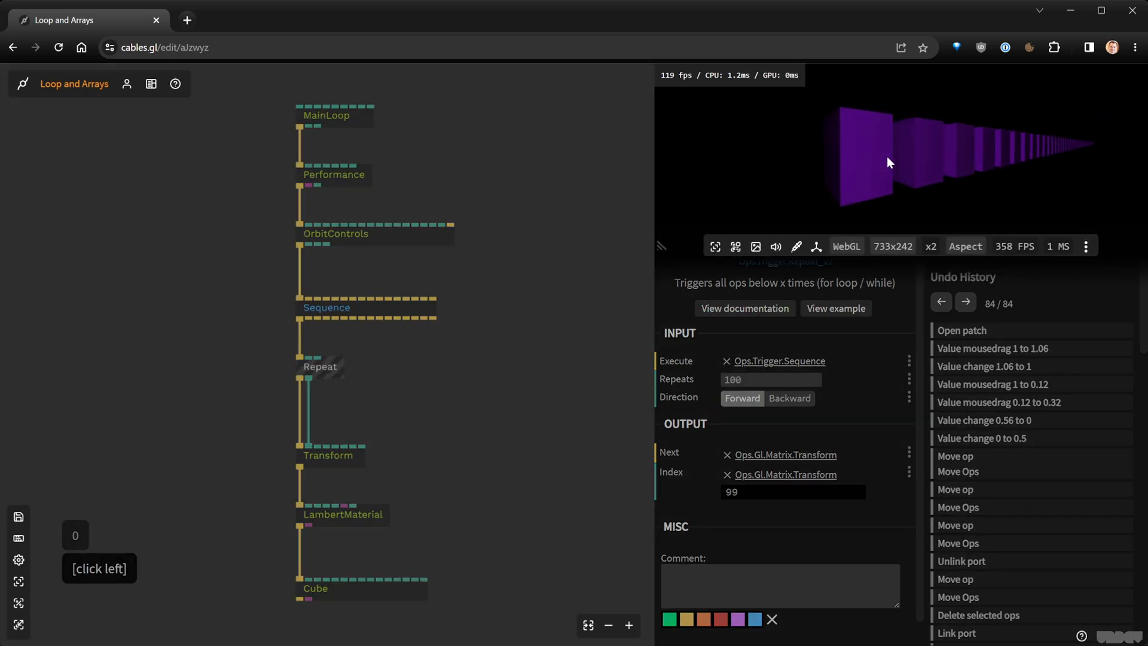
Raise Repeats to 1000 and then to 10000 to test how the frame rate and CPU time respond
click(800, 379)
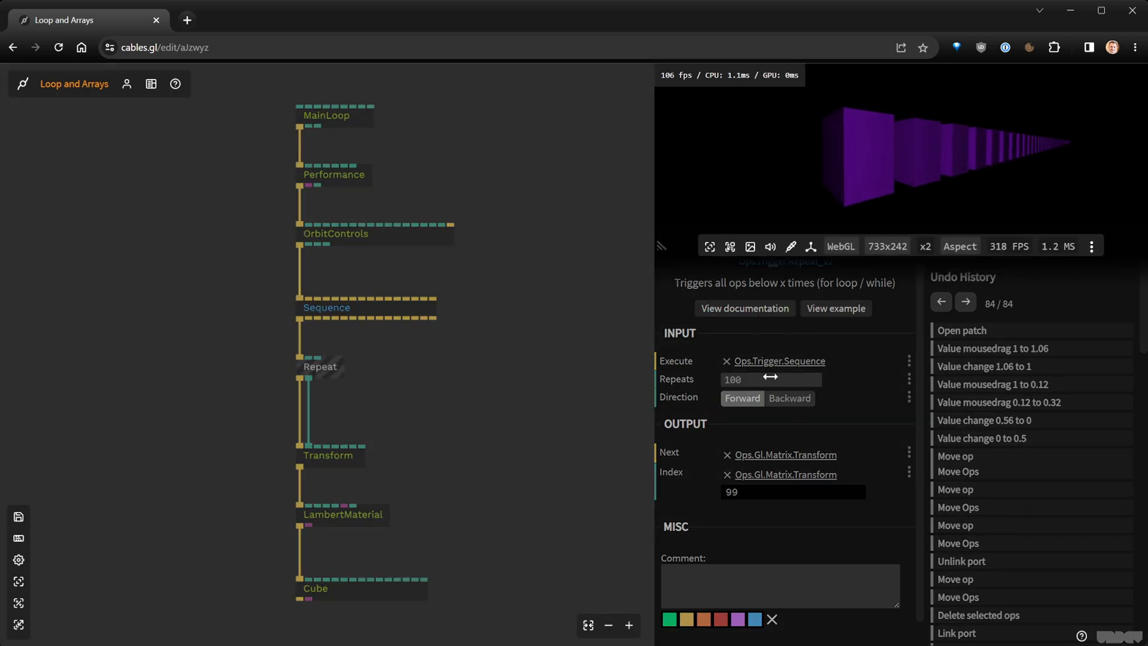
key(Right)
text(0)
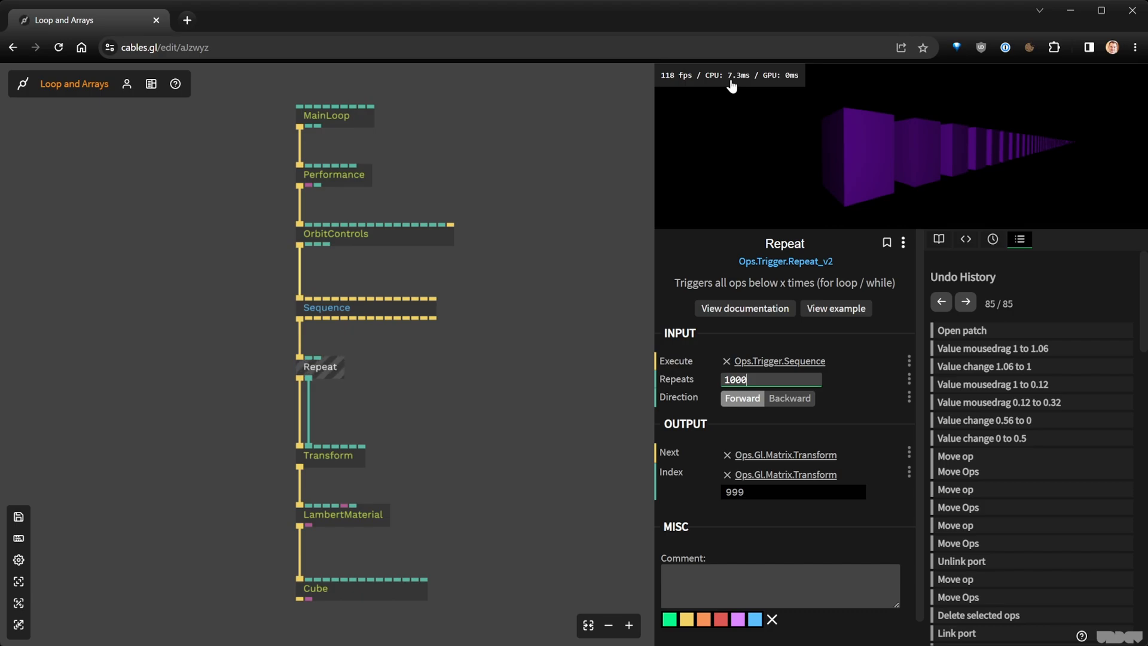
click(788, 378)
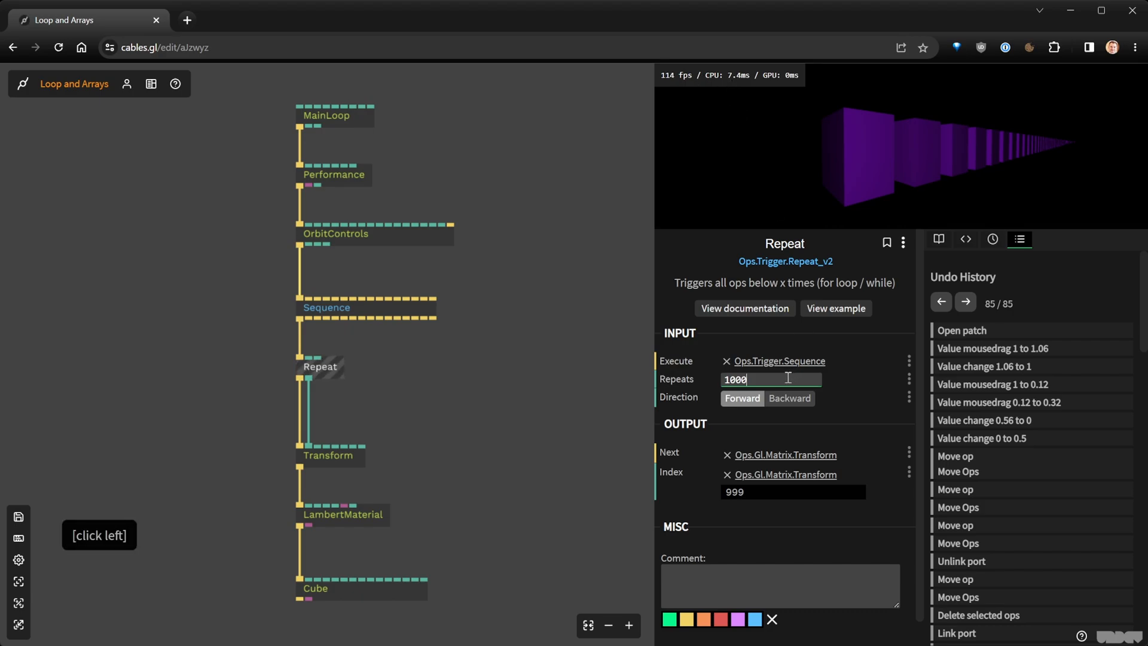
text(0)
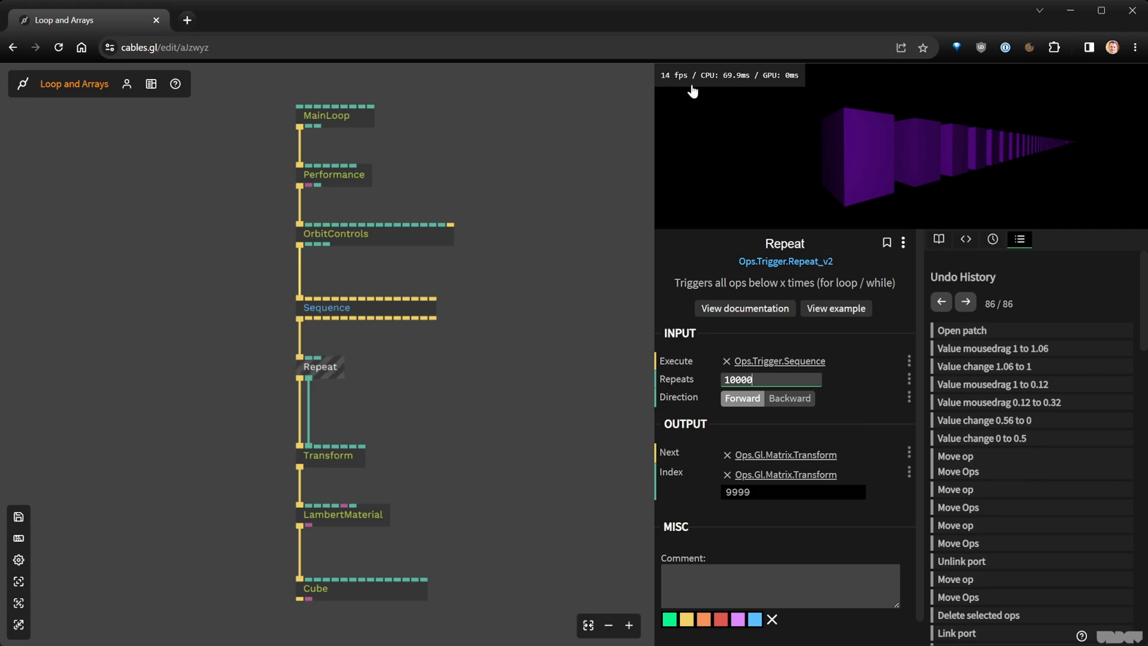
click(900, 150)
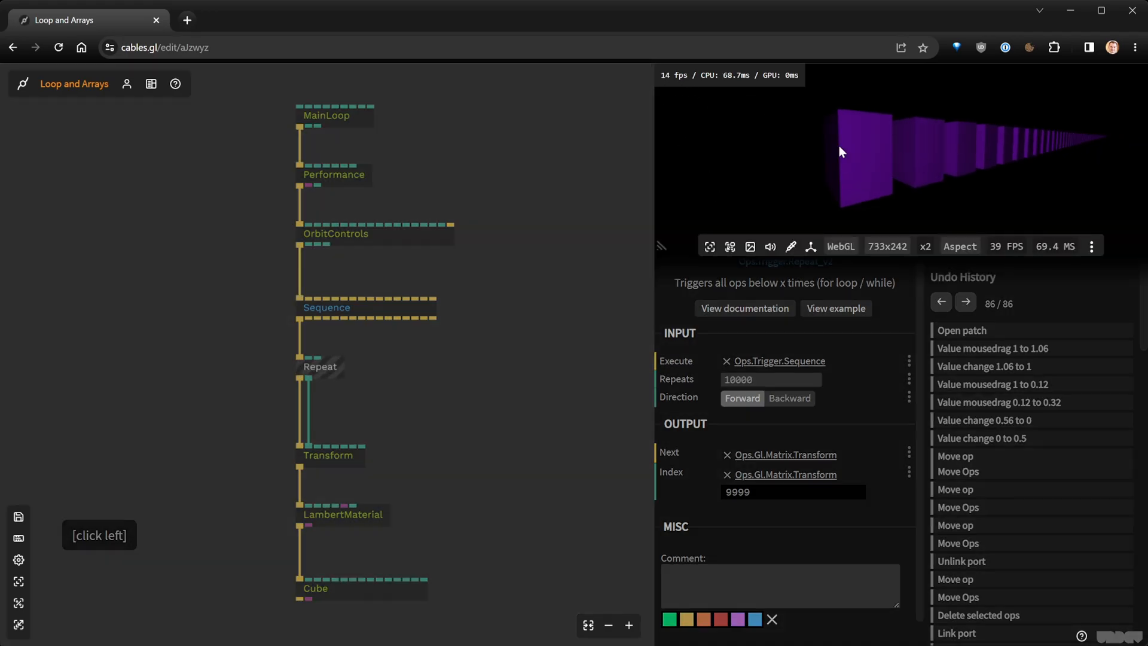
drag(917, 174, 810, 187)
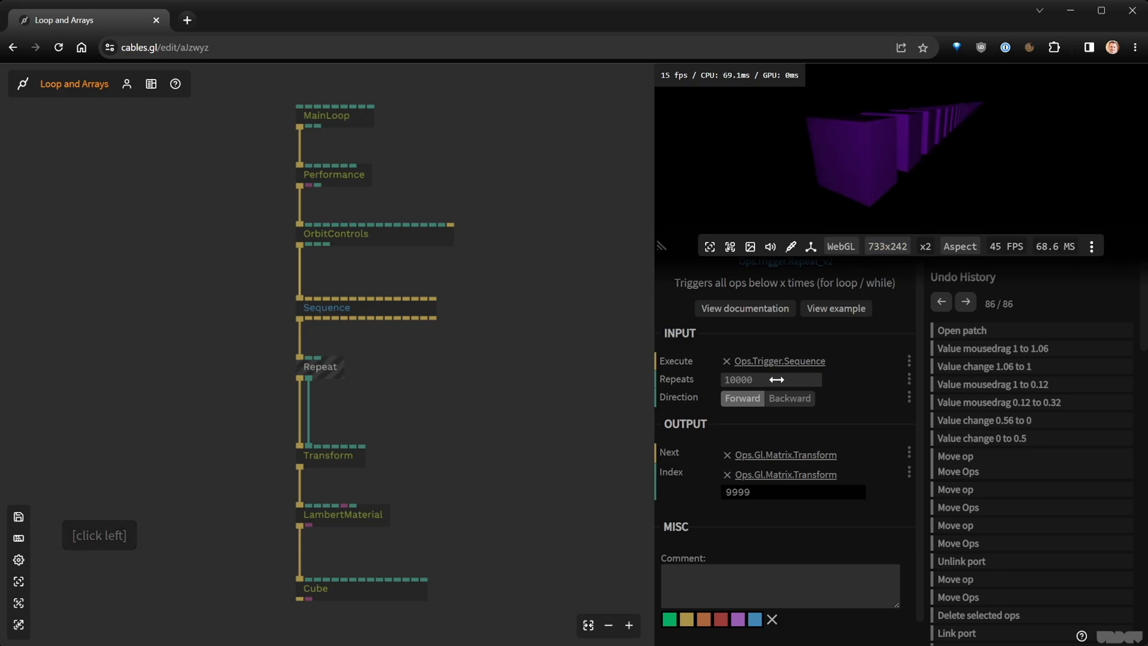
click(776, 379)
click(739, 379)
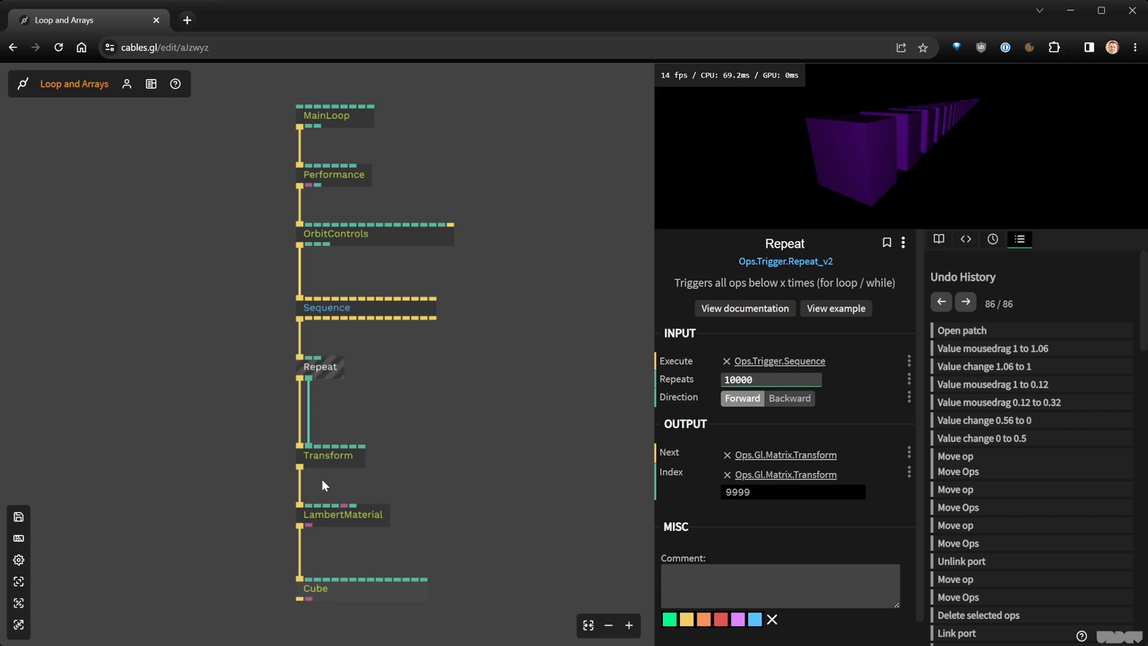
Unlink Repeat's trigger output from Transform and move Transform, LambertMaterial and Cube together away to the side
right_click(298, 409)
drag(256, 422, 457, 625)
drag(407, 592, 256, 594)
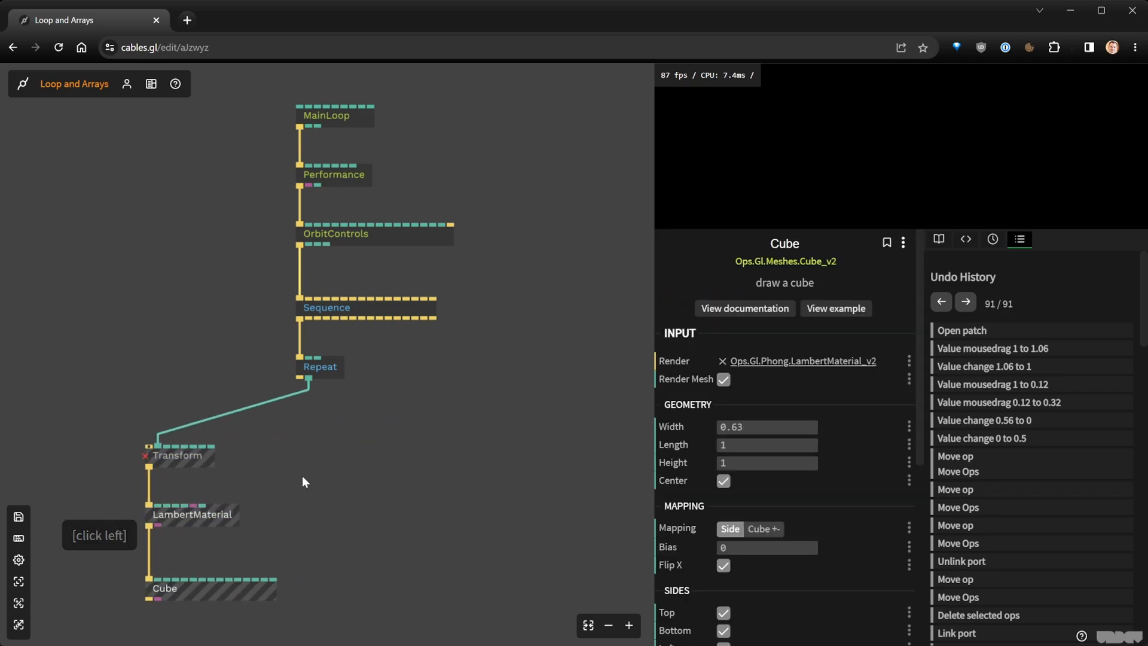
Remove the link between Repeat's Index output and Transform's PosX, and save the patch
scroll(282, 397, up, 2)
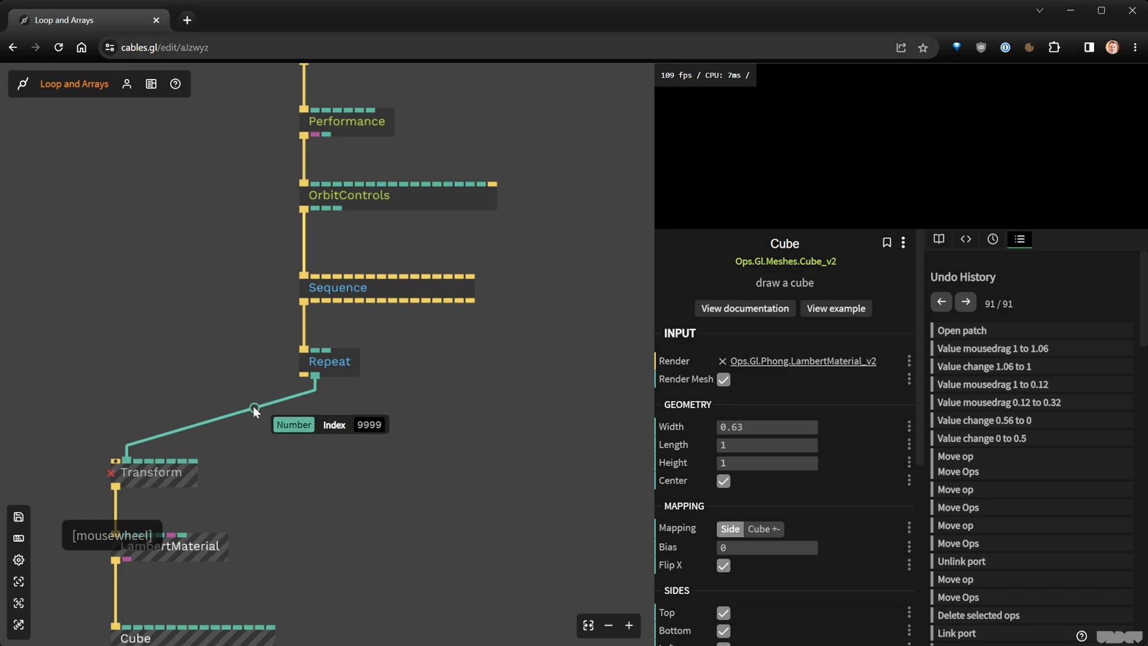
right_click(252, 406)
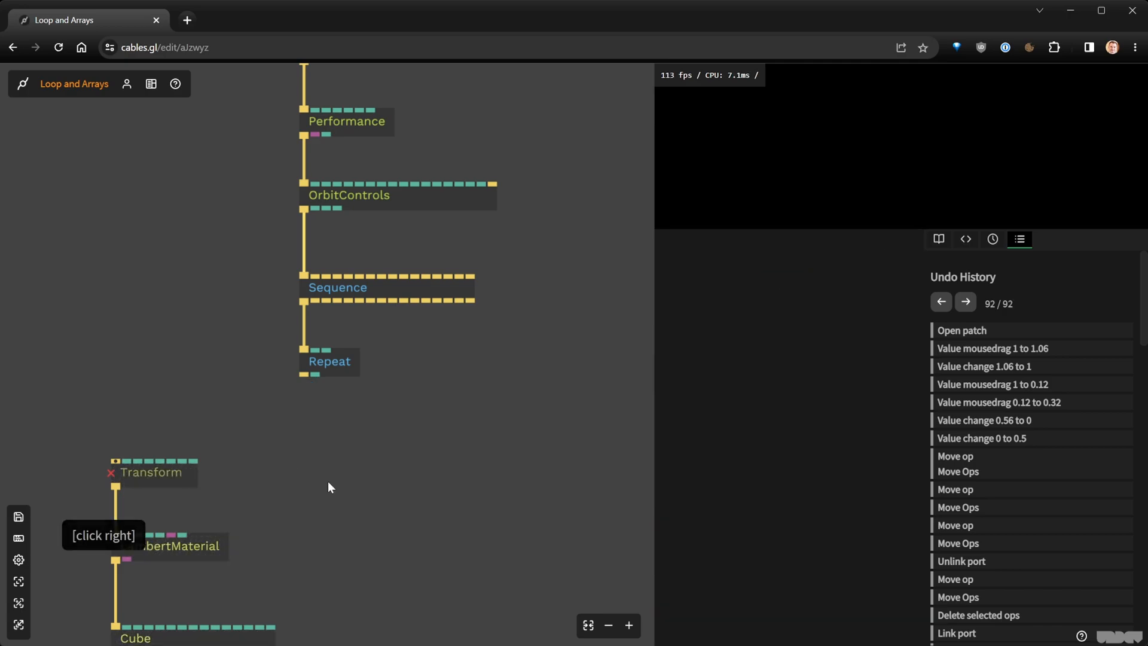
scroll(328, 486, down, 3)
right_click(349, 433)
key(ctrl+s)
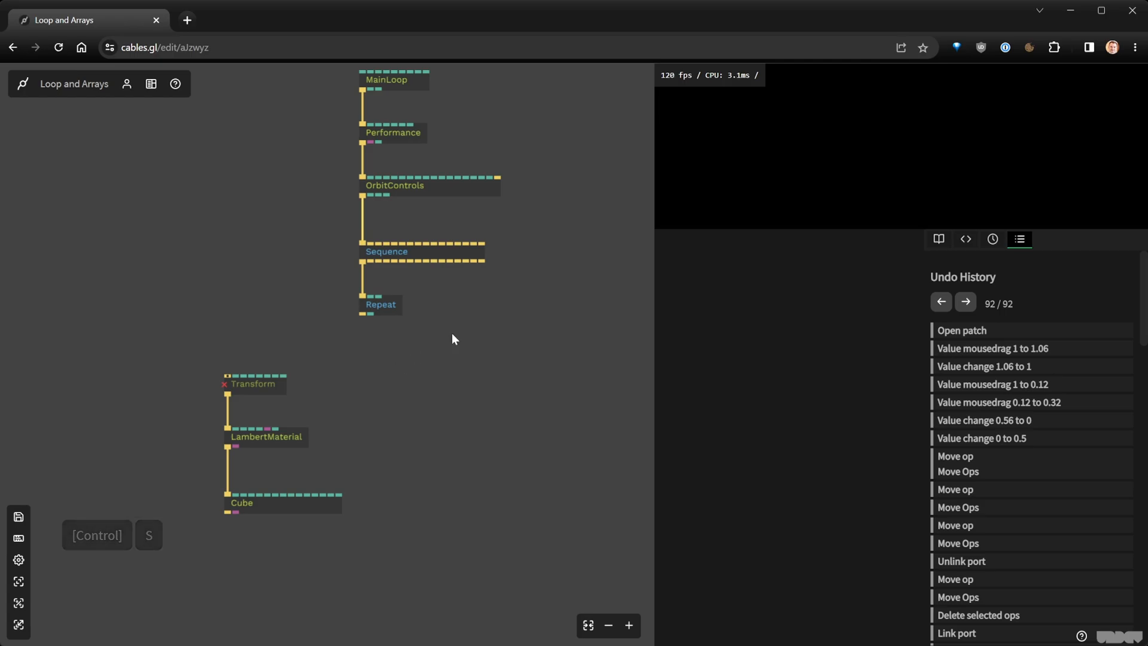
scroll(374, 328, up, 3)
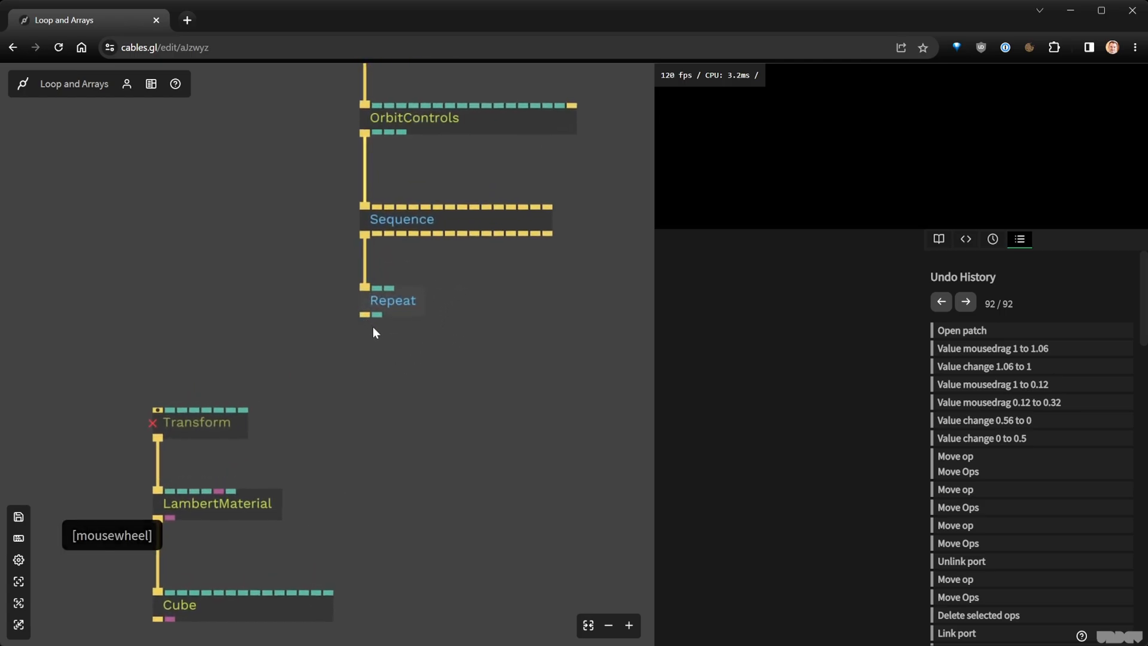
Add an Array op to the patch and line it up beside the Repeat op, with both ops lowered beneath Sequence
drag(419, 378, 298, 347)
click(424, 281)
key(Tab)
text(array)
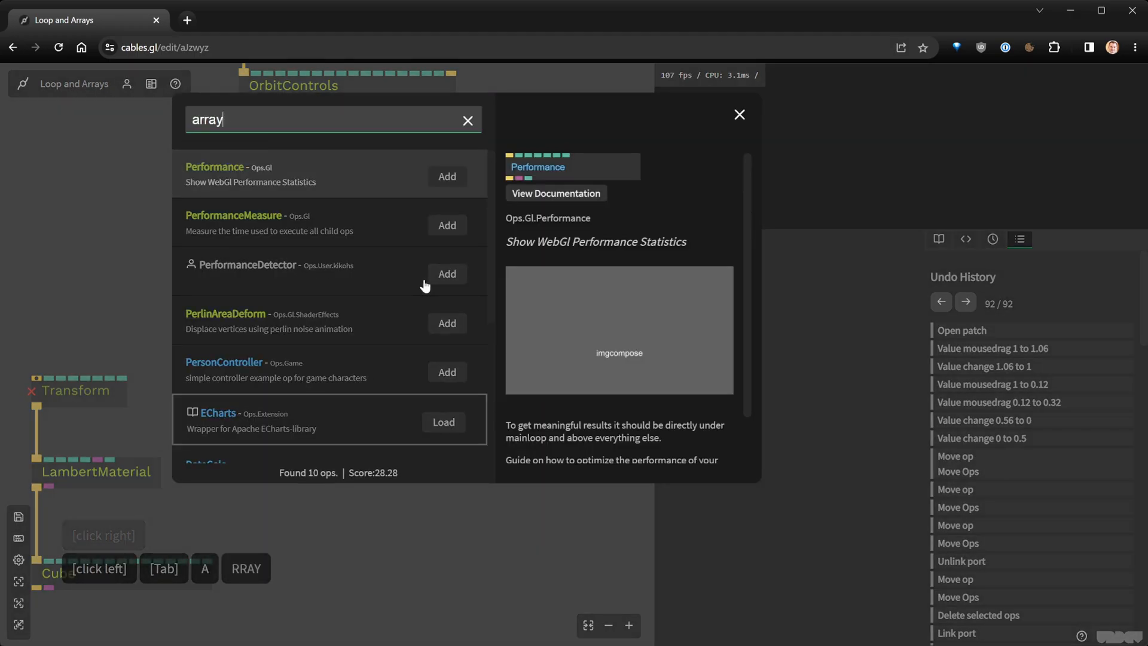
key(Return)
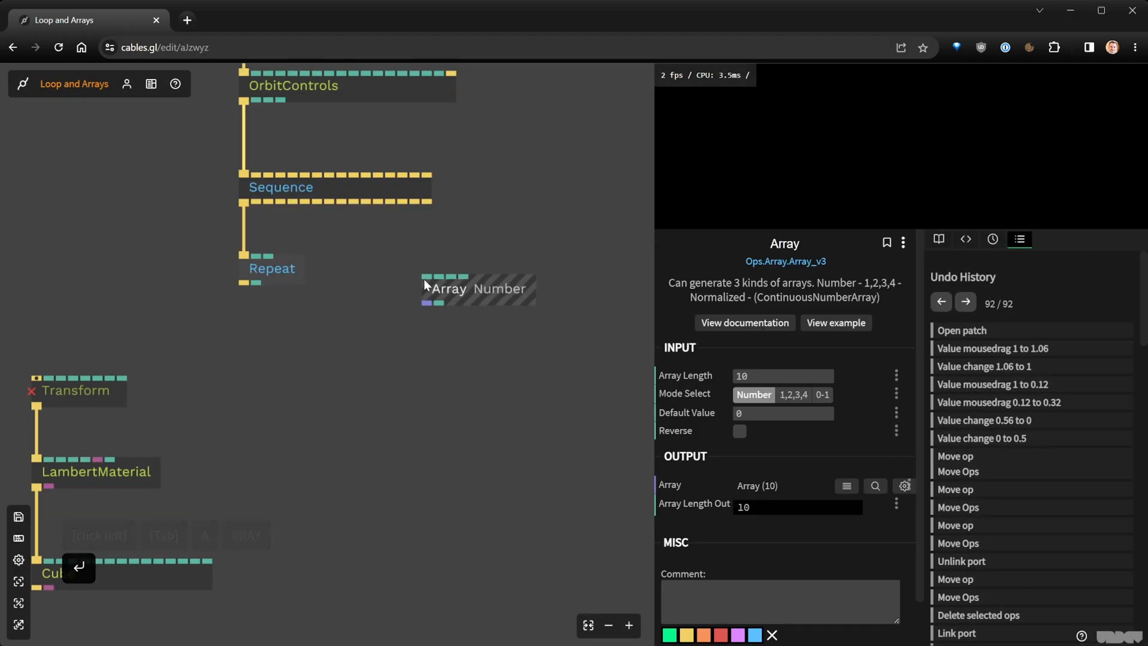
drag(468, 294, 505, 274)
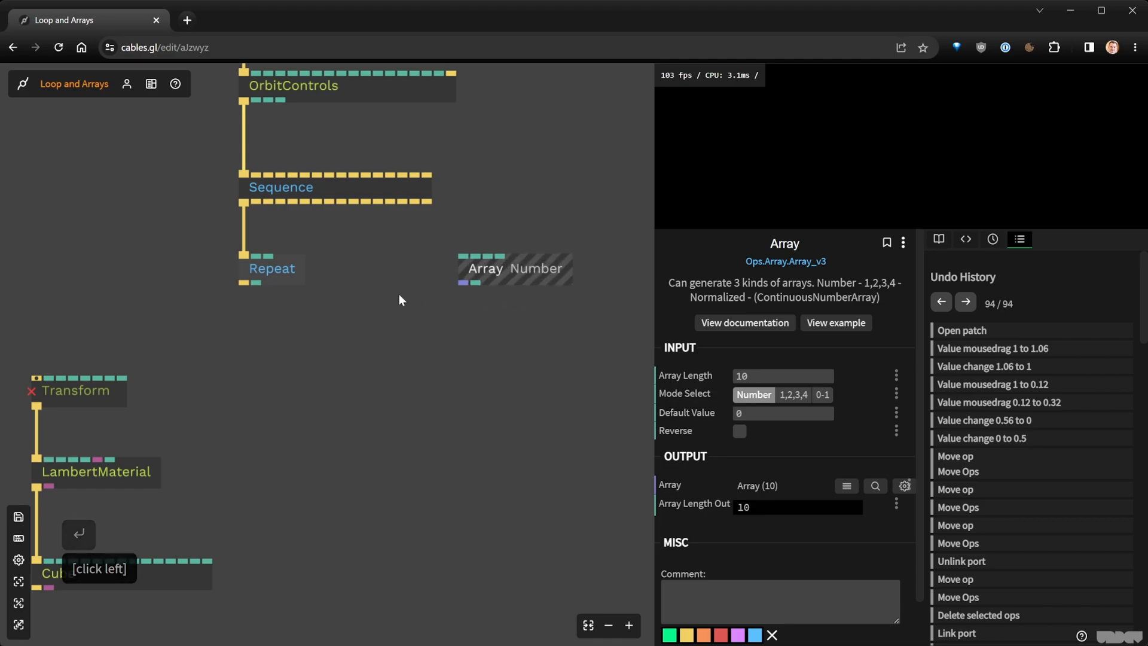
drag(279, 279, 315, 338)
drag(543, 271, 508, 332)
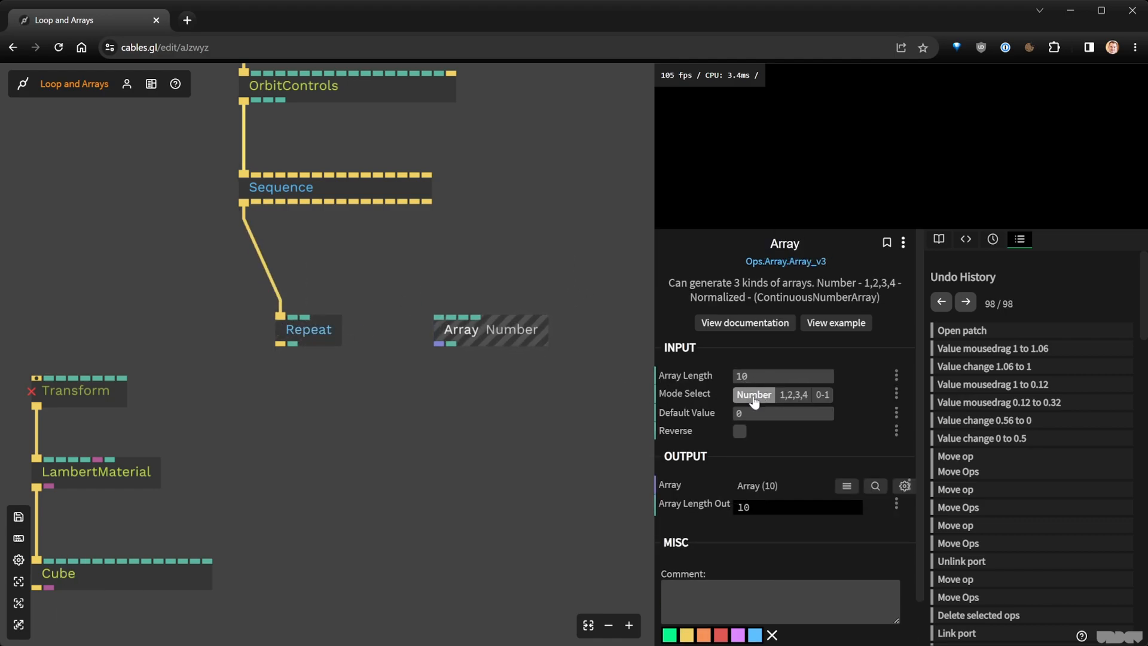
Attach a VizArrayTable op to the Array op's array output
drag(437, 345, 451, 436)
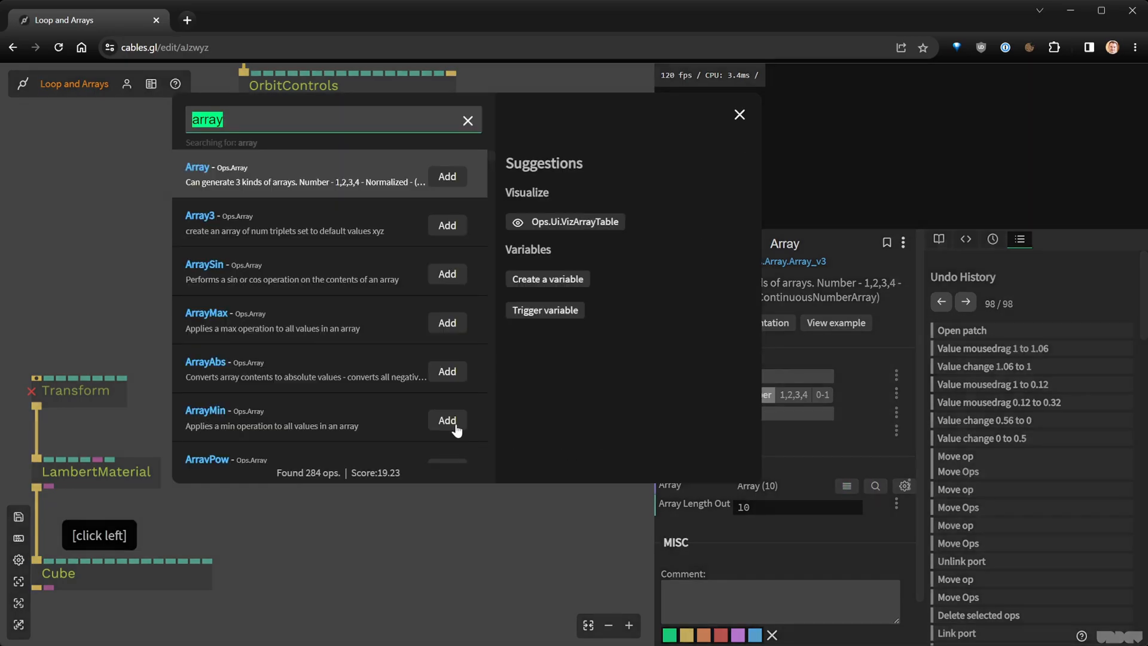
click(595, 233)
scroll(543, 409, down, 3)
right_click(428, 389)
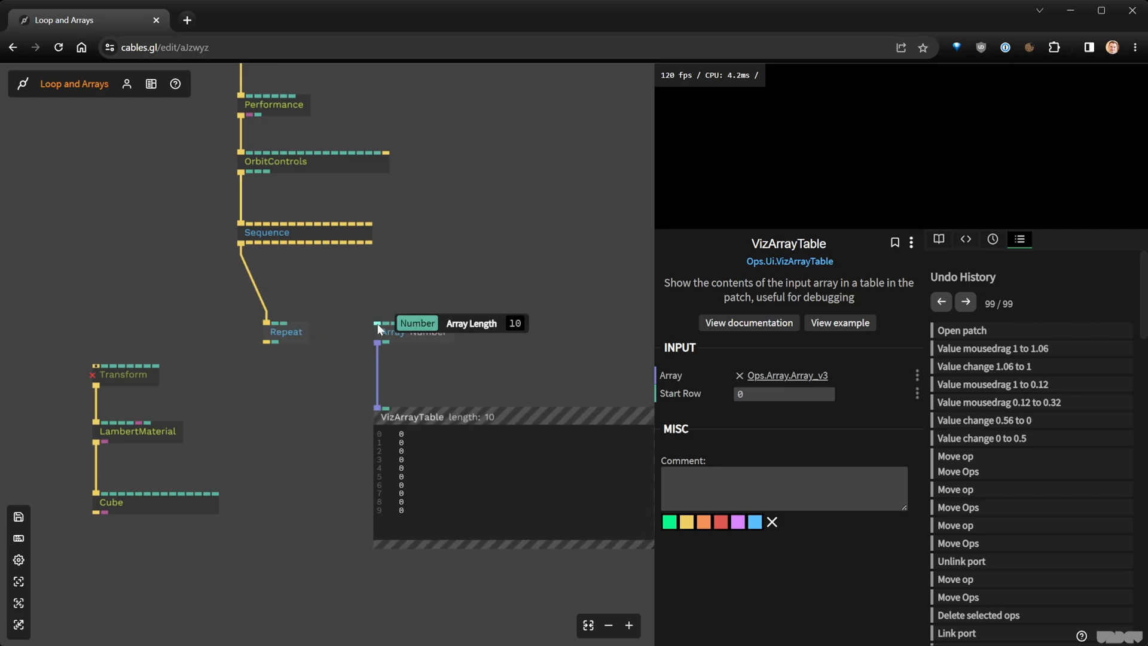
Create a number op for Repeat's Repeats input, set it to 10, and also link it to Array's Array Length
click(276, 322)
click(551, 222)
drag(274, 296, 349, 281)
click(751, 378)
text(10)
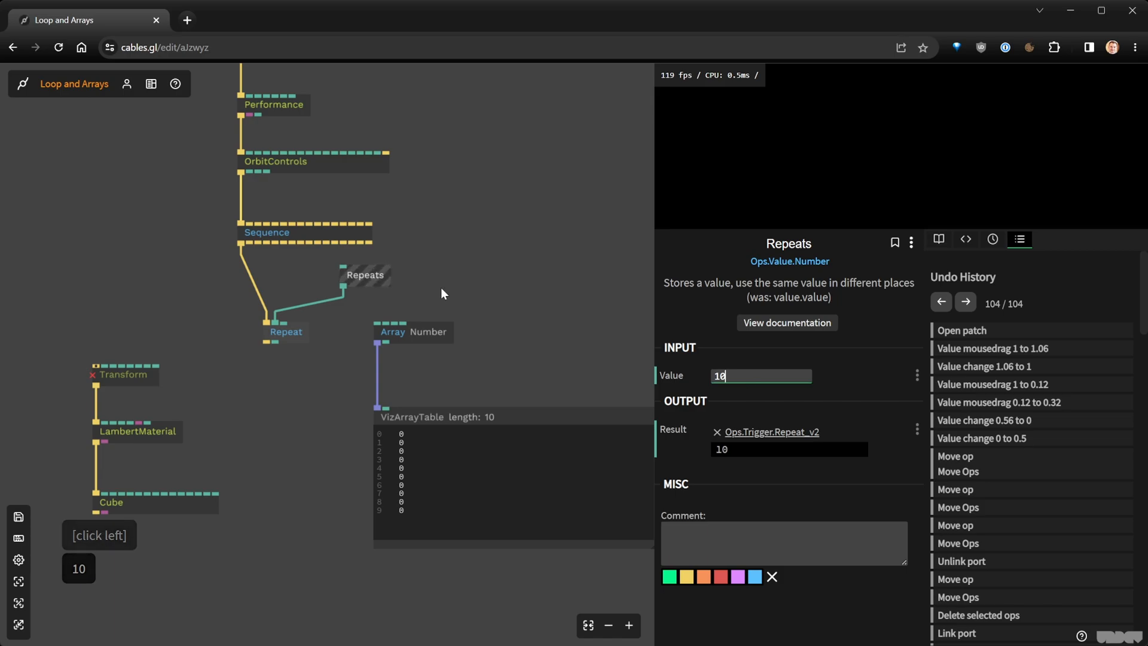
mouse_move(345, 288)
mouse_down()
mouse_move(377, 324)
mouse_move(347, 288)
mouse_up()
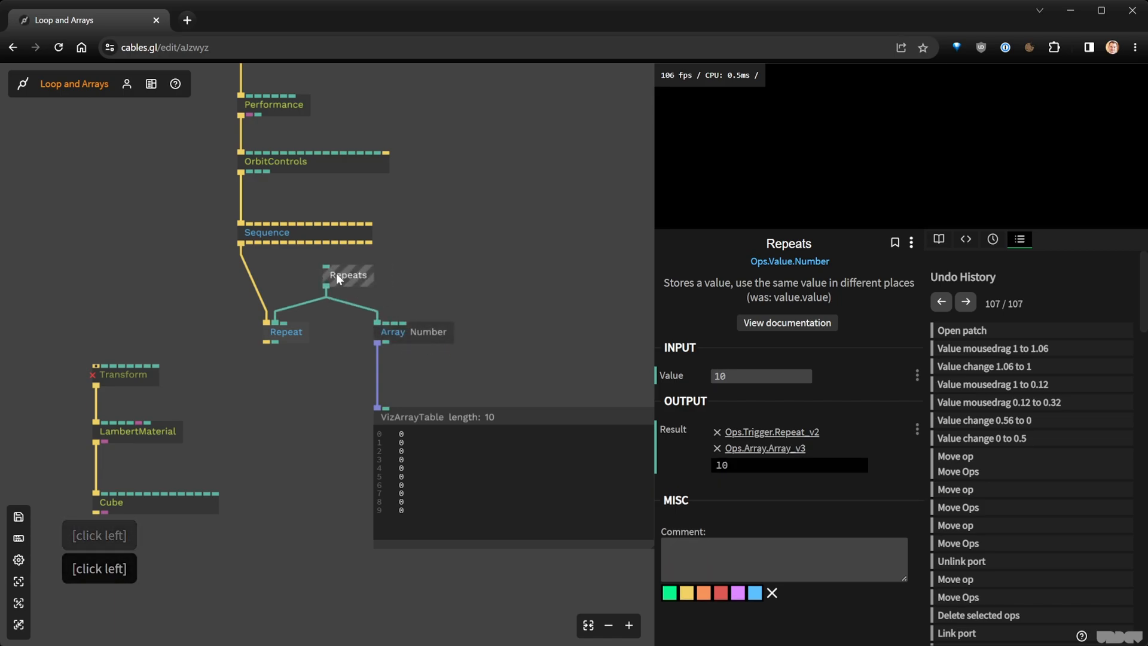
Try the Array op's 1,2,3,4 mode and then its 0-1 mode, comparing the values in VizArrayTable
drag(299, 359, 470, 309)
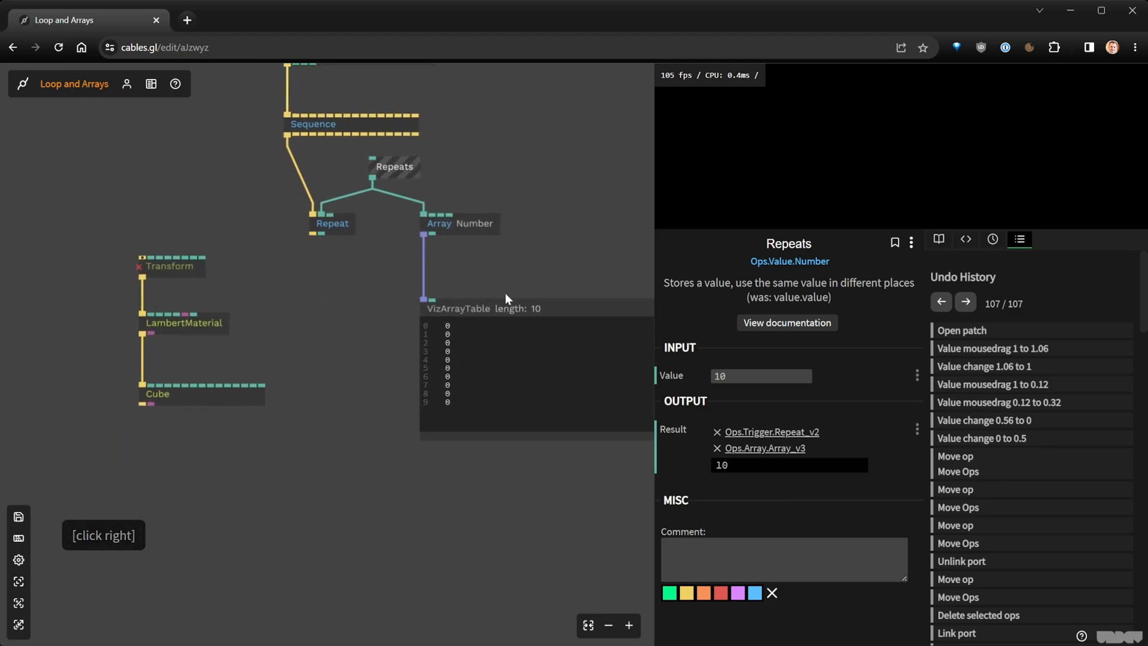
click(483, 219)
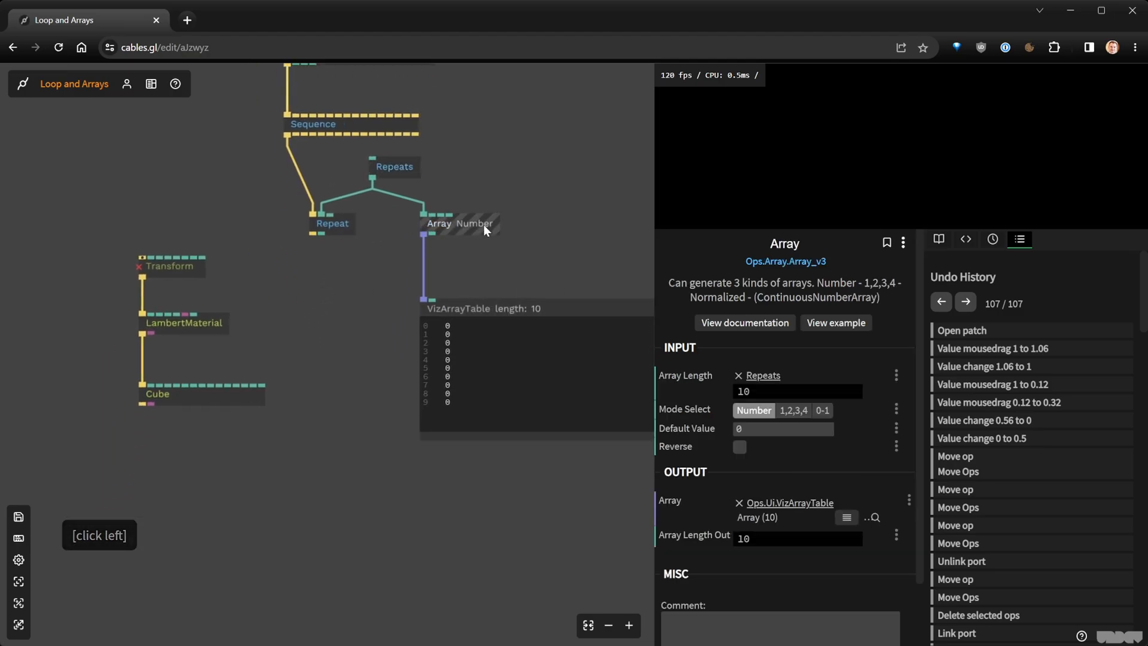
click(777, 429)
click(793, 410)
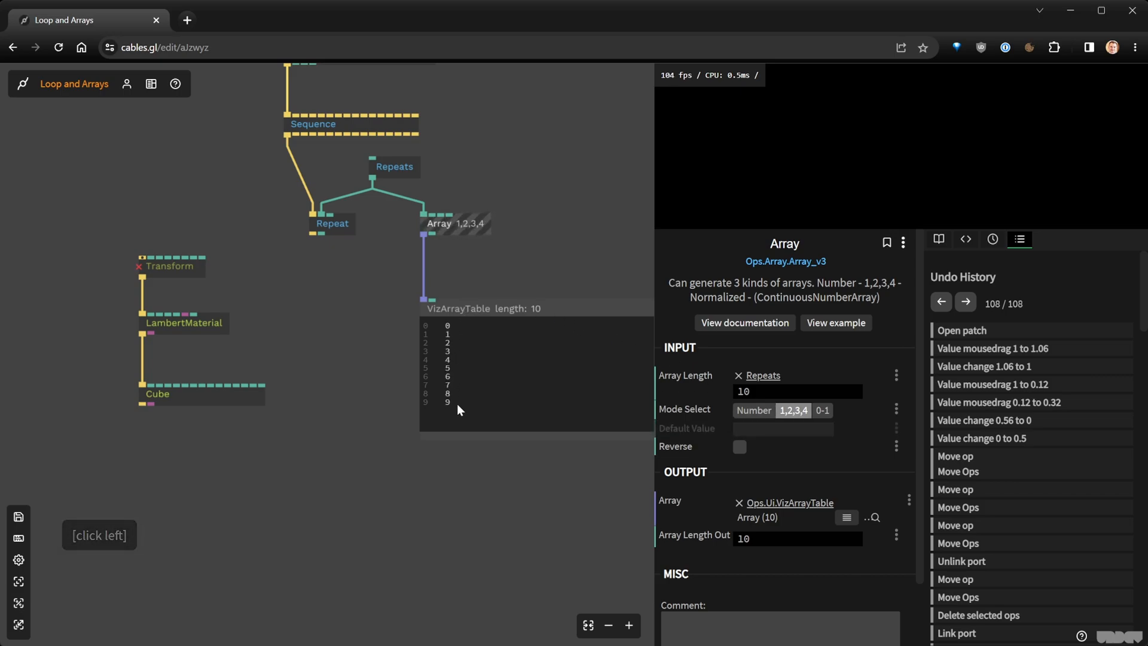
click(823, 411)
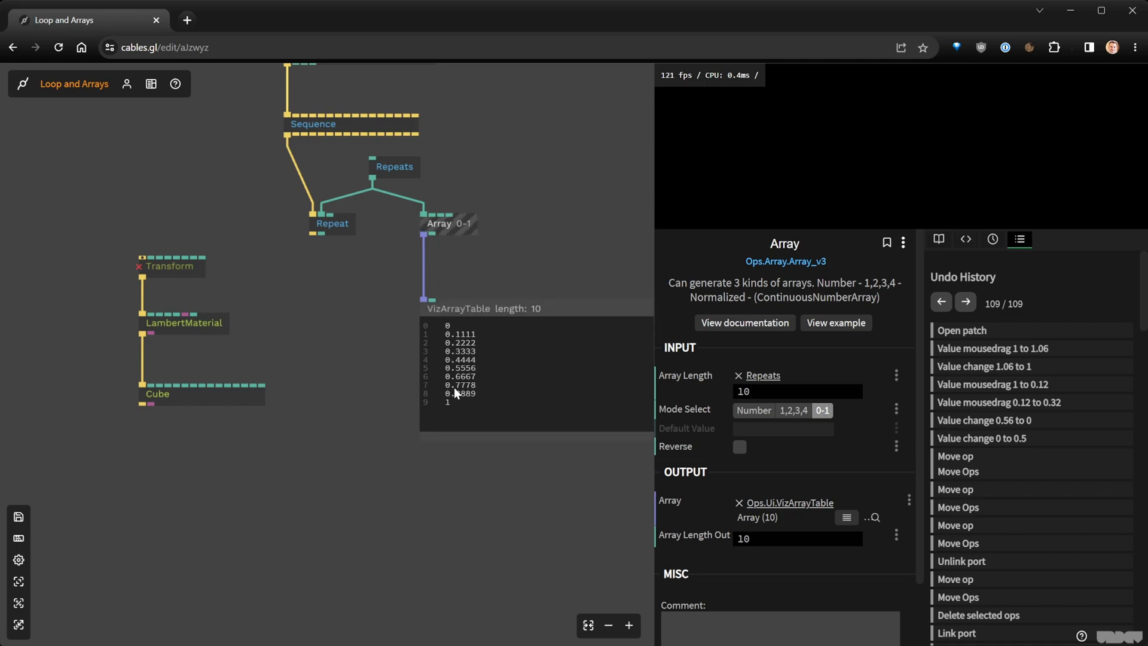
Move VizArrayTable further below the Array op and set Array's Mode Select to 1,2,3,4
scroll(422, 386, down, 2)
drag(521, 533, 376, 469)
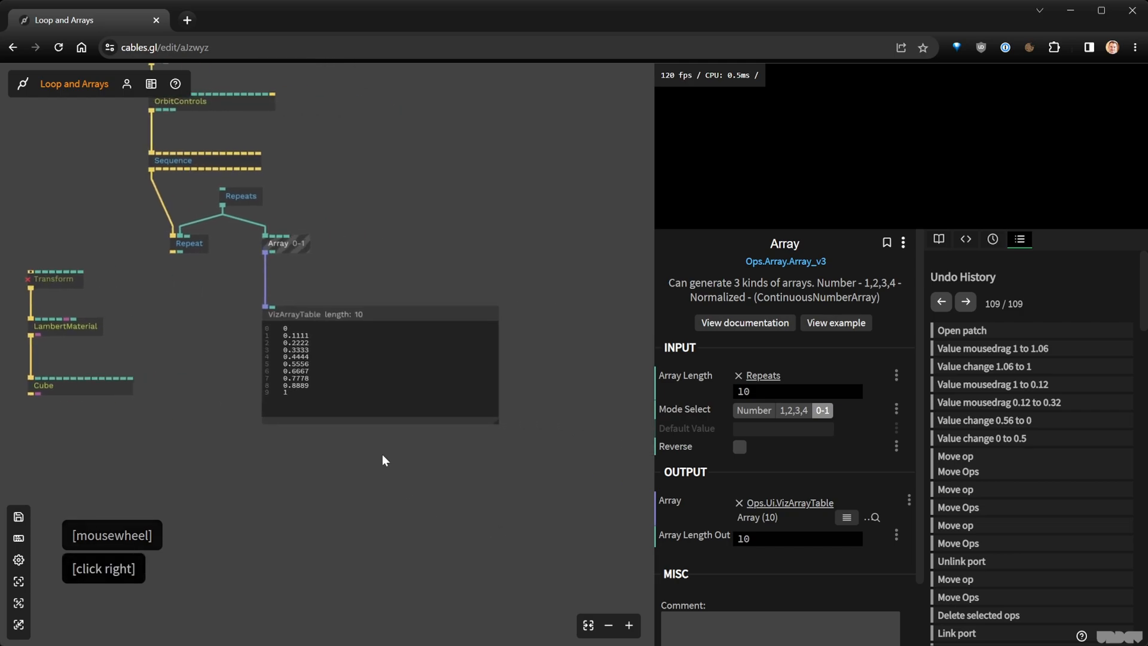
drag(323, 314, 437, 291)
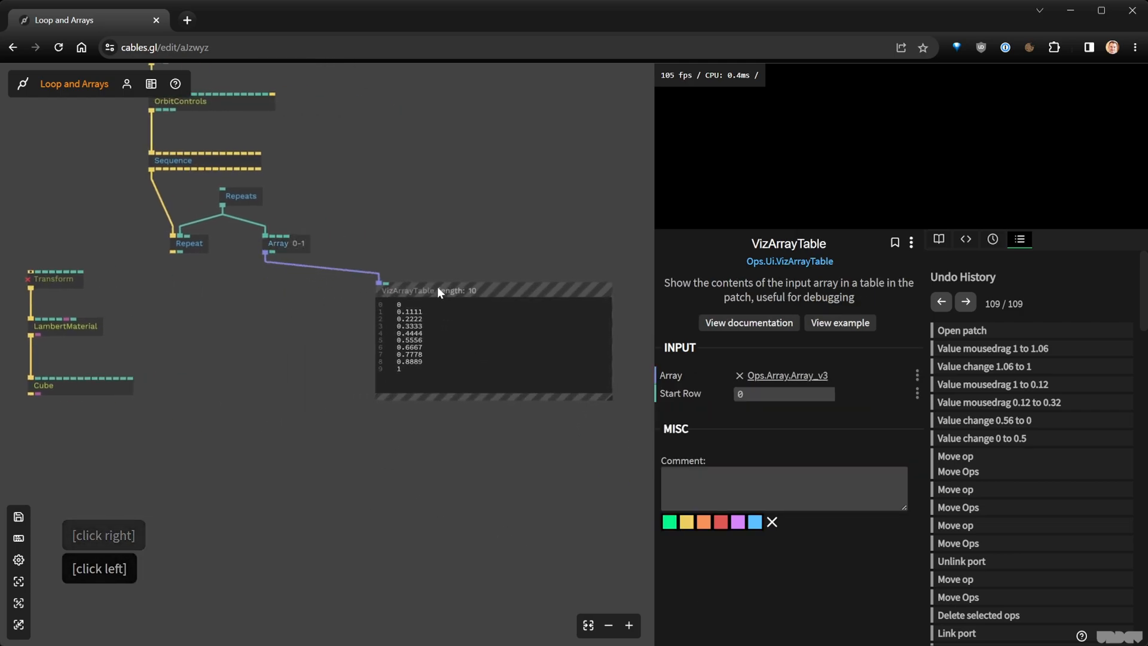
drag(300, 358, 410, 348)
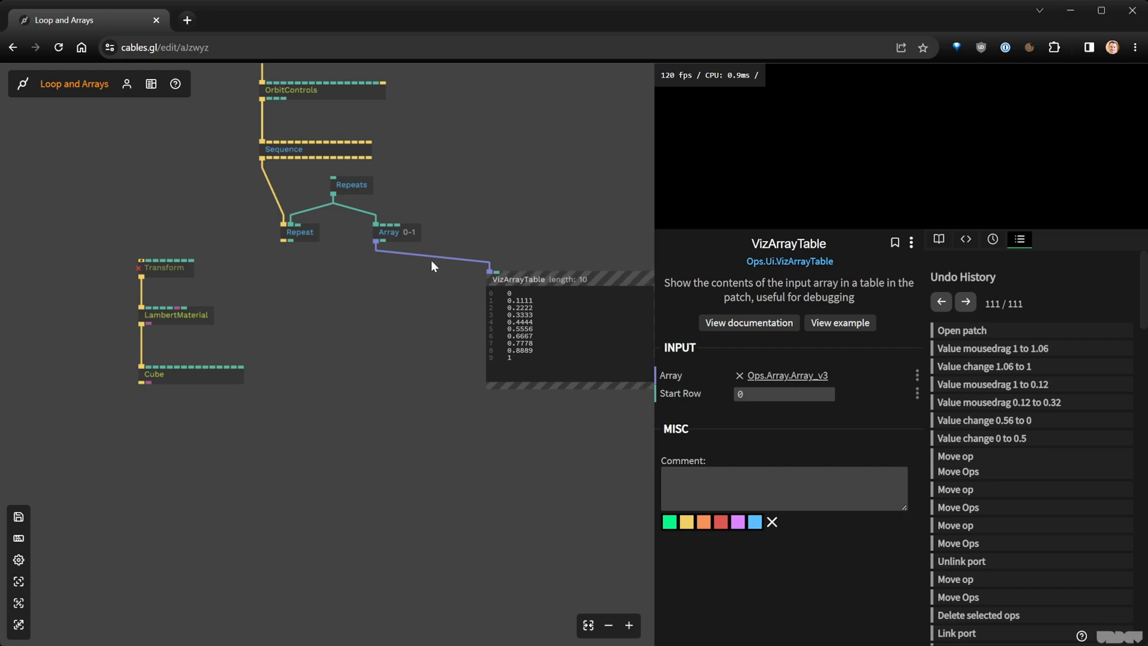
drag(536, 279, 465, 361)
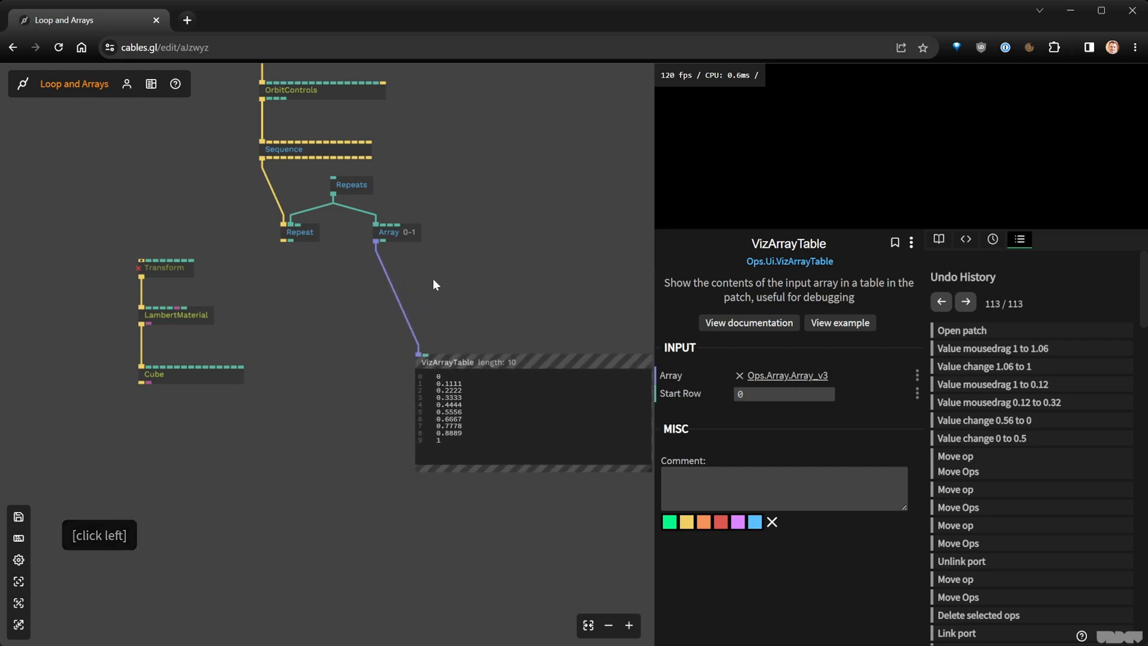
click(407, 239)
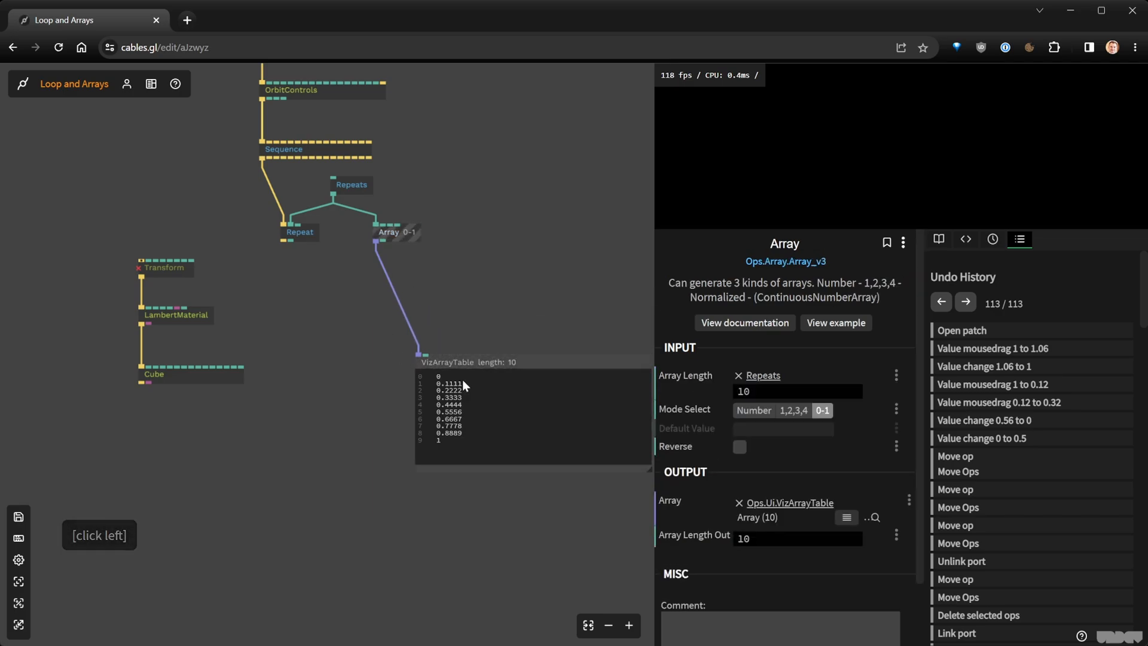
click(793, 410)
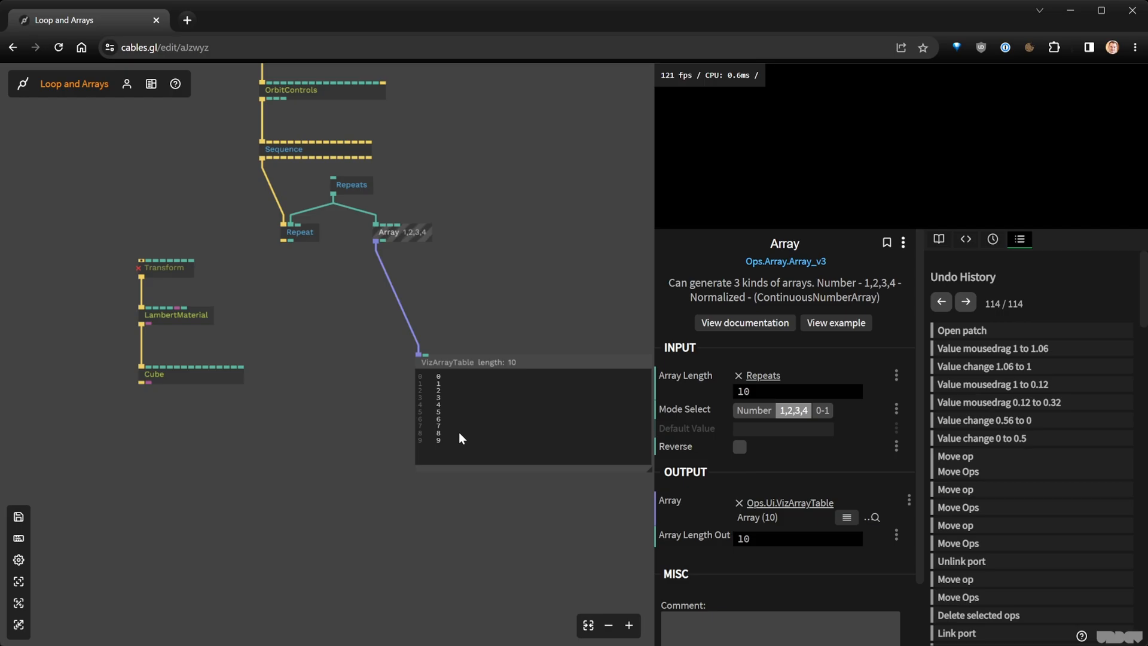
Add an ArraySum op and insert it into the link between Array and VizArrayTable, aligned under Array
click(430, 300)
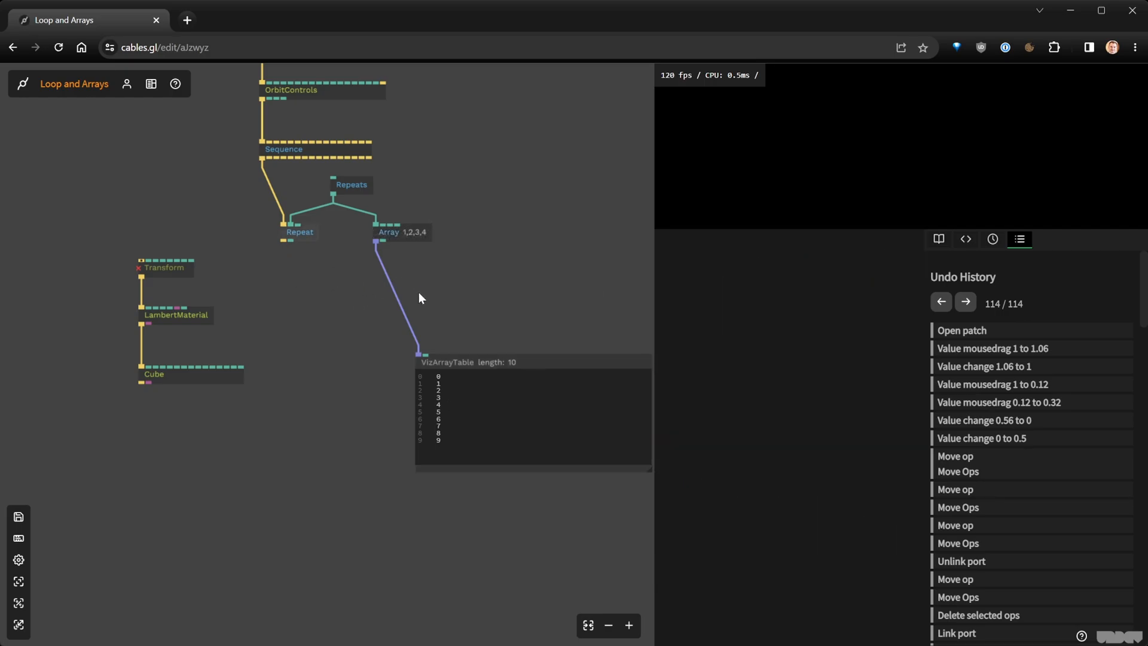
key(Tab)
text(a)
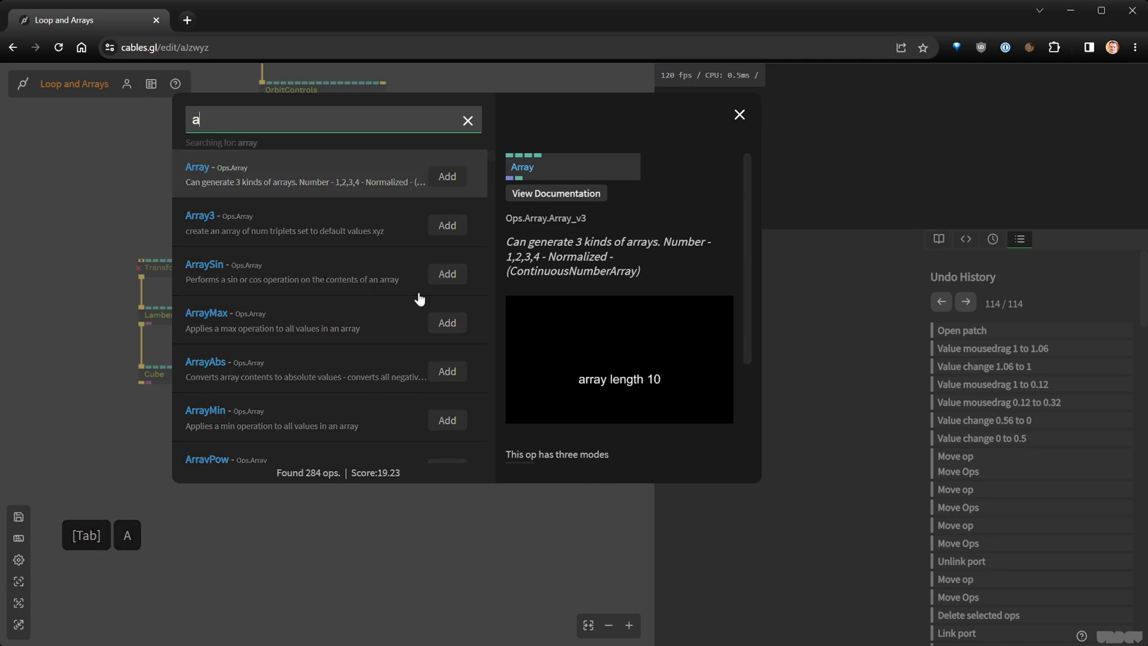
text(rraysu)
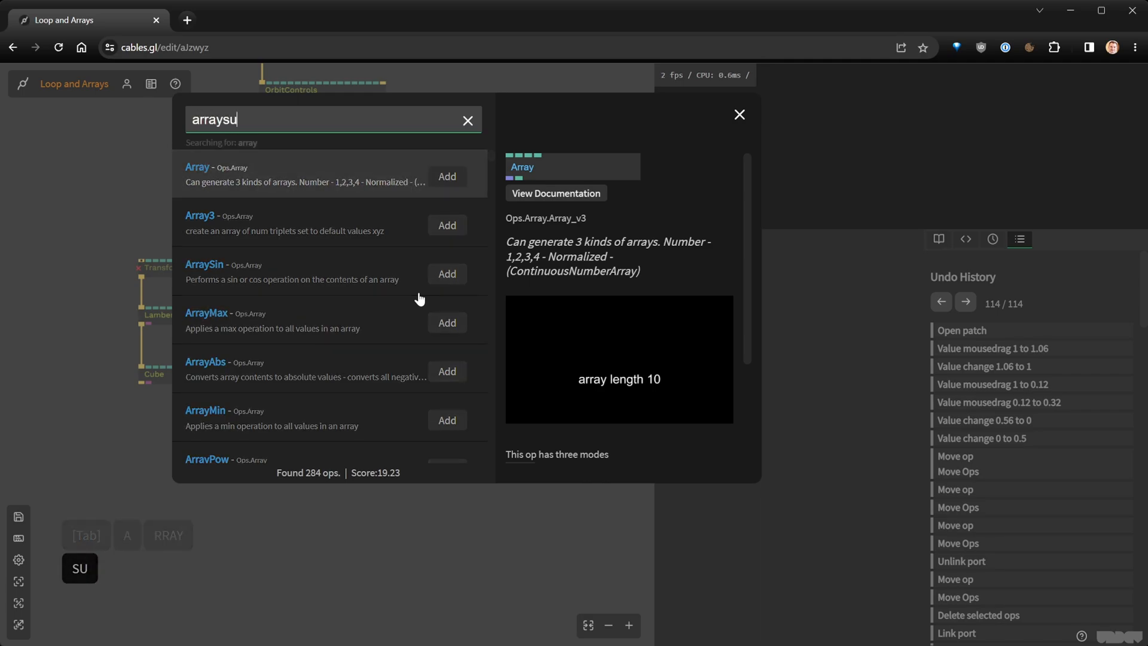
text(m)
key(Return)
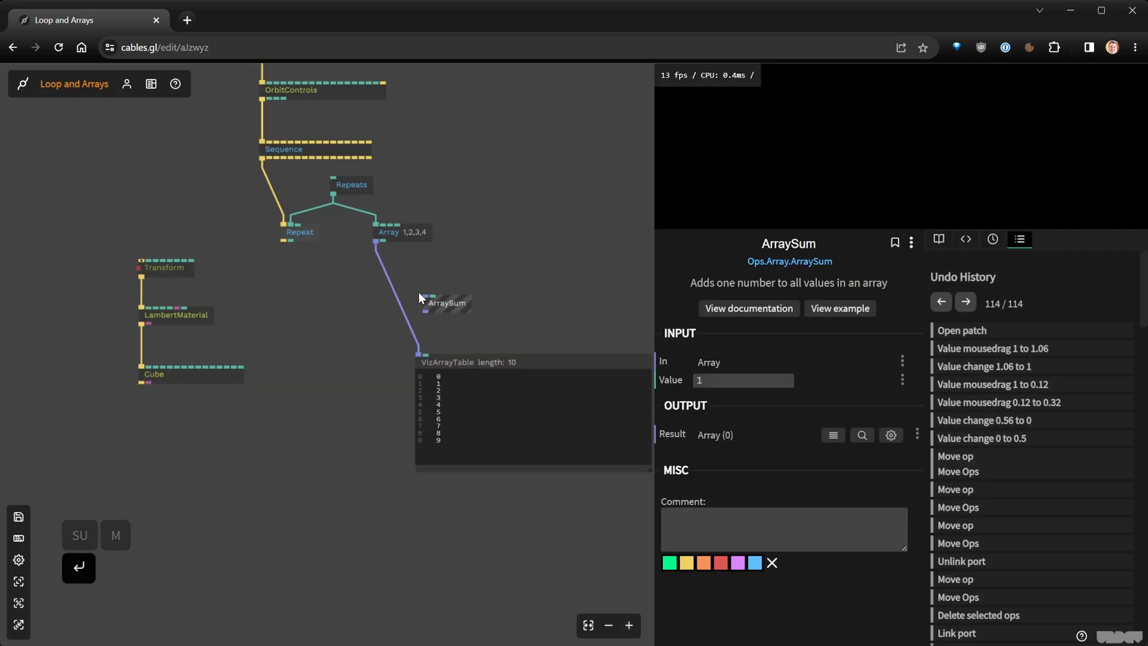
click(424, 300)
drag(424, 300, 389, 303)
Set ArraySum's Value to 3 and move VizArrayTable down in line beneath it
click(717, 383)
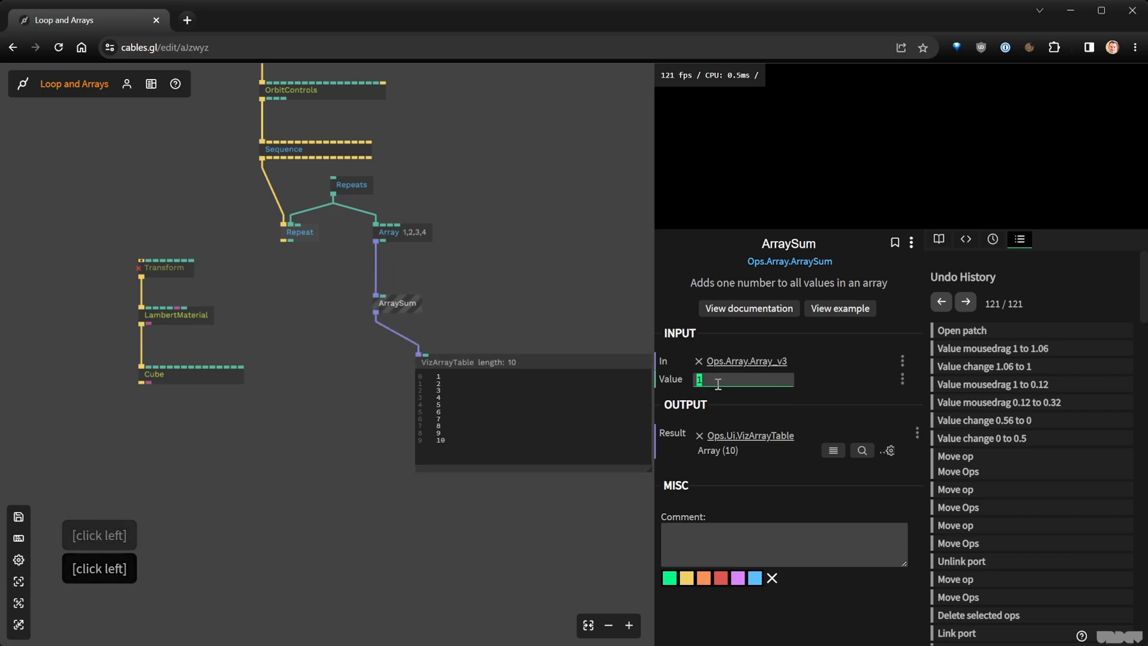
text(3)
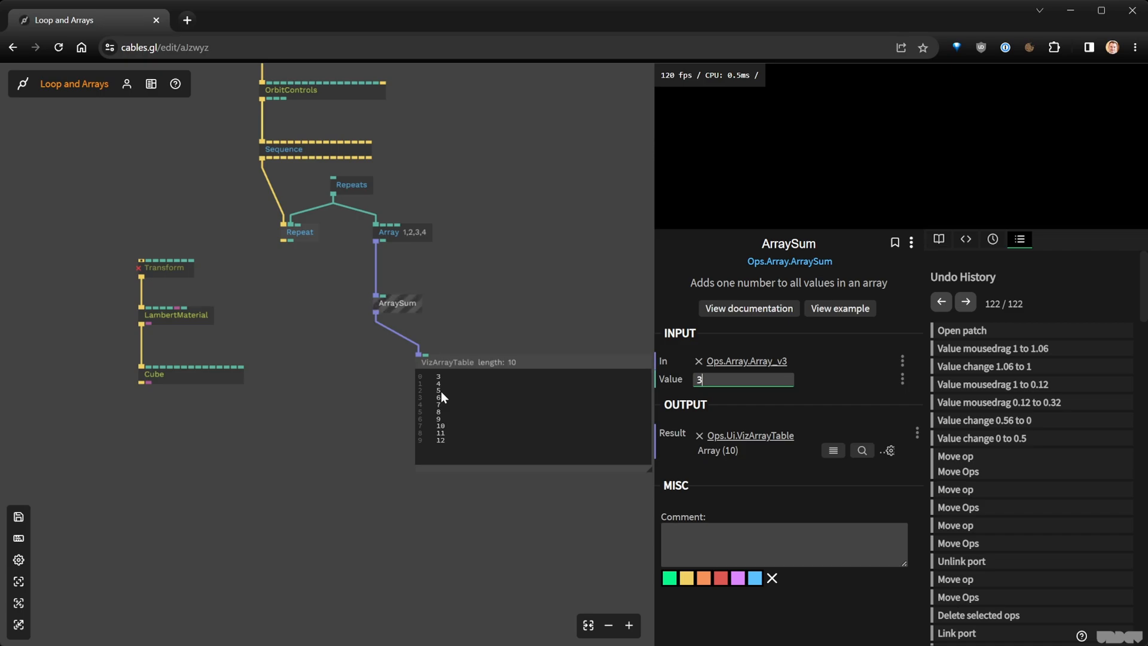
drag(479, 357, 423, 400)
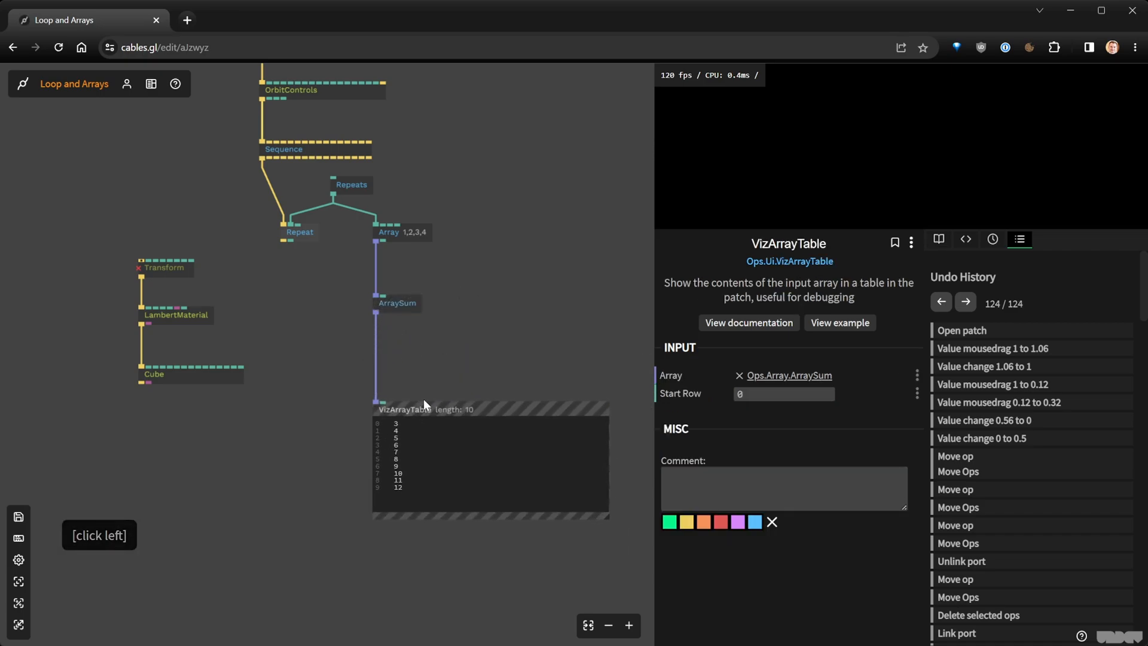
Insert an ArrayMultiply op into the link between ArraySum and VizArrayTable
click(375, 357)
text(a)
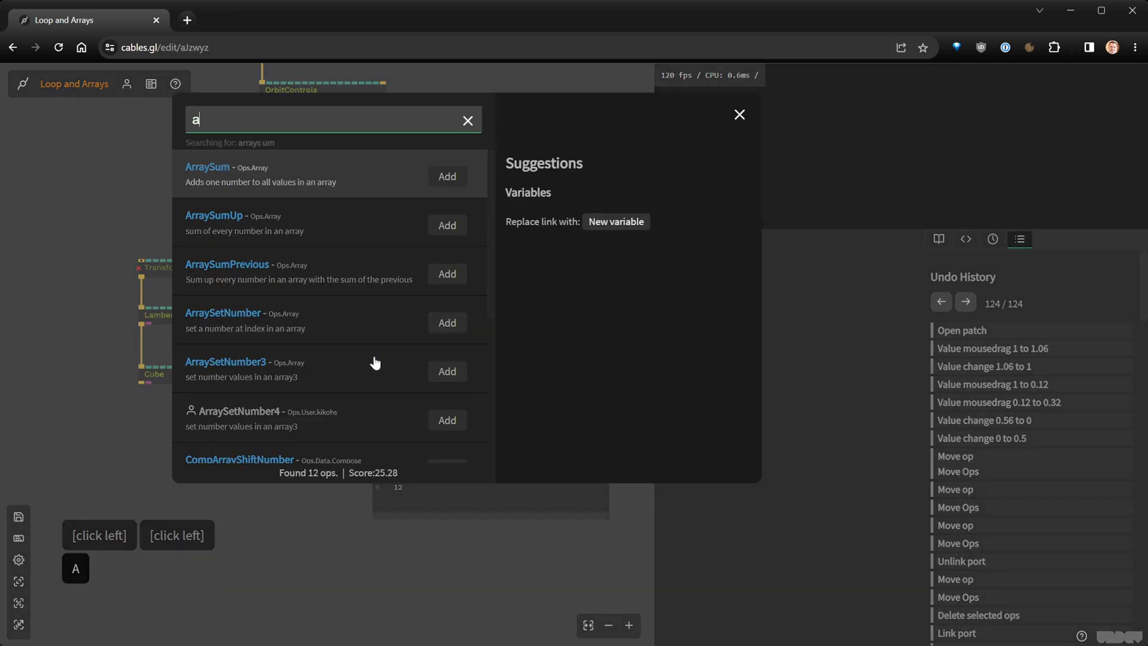
text(rray)
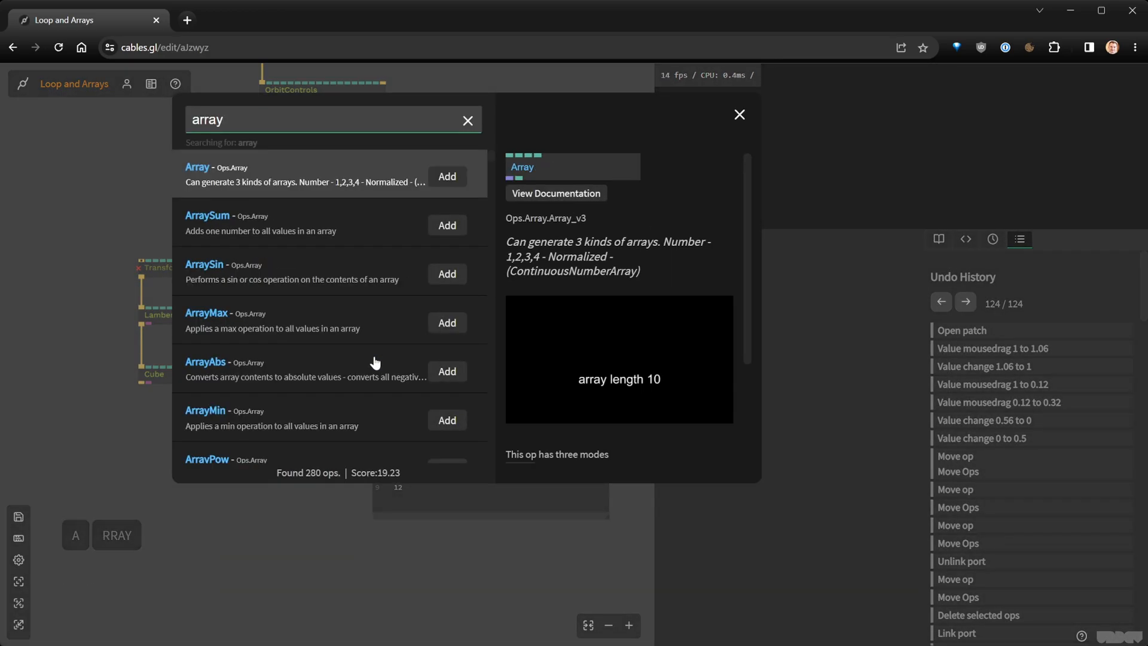
text(mul)
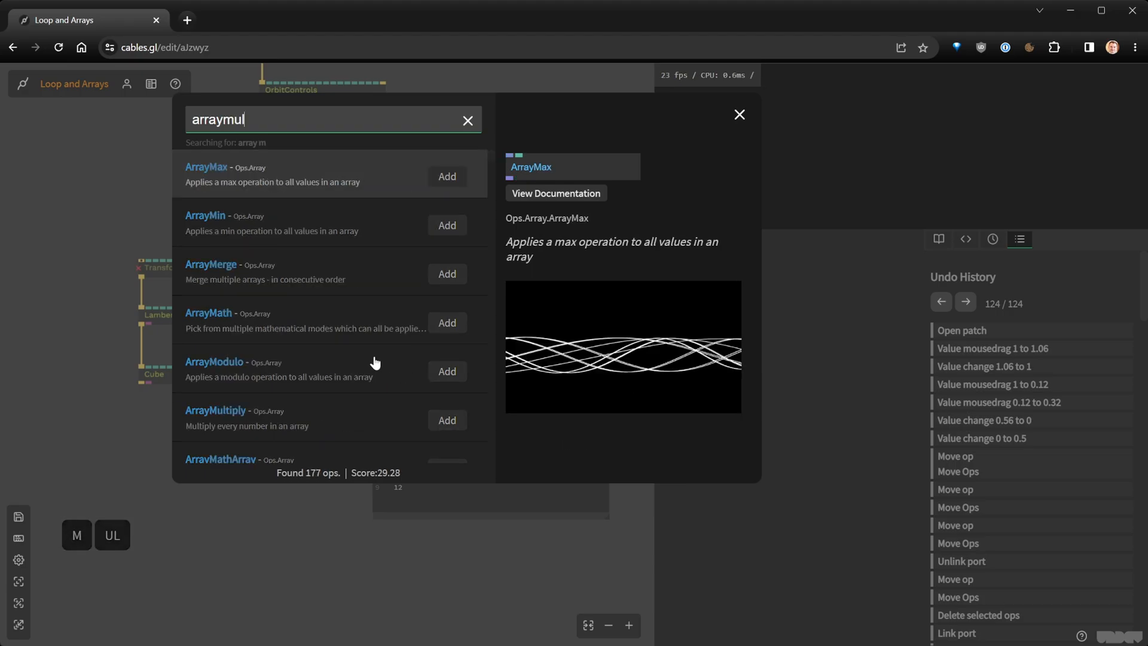
key(Return)
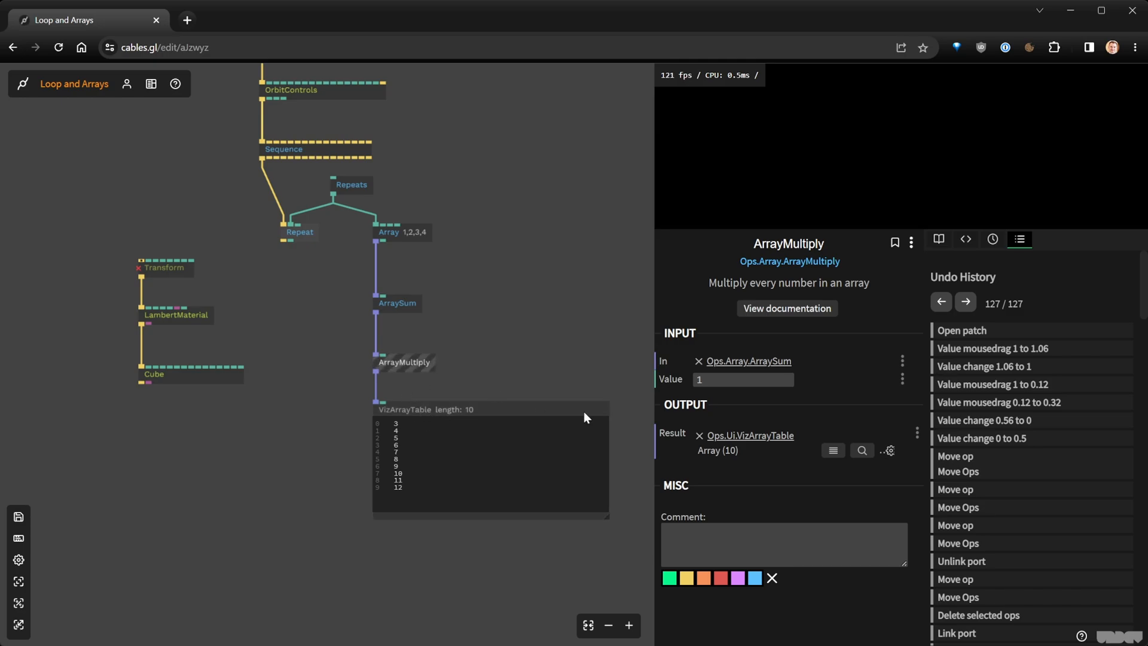
Set ArrayMultiply's Value to 2.3 and move VizArrayTable further down below it
click(711, 381)
text(2.3)
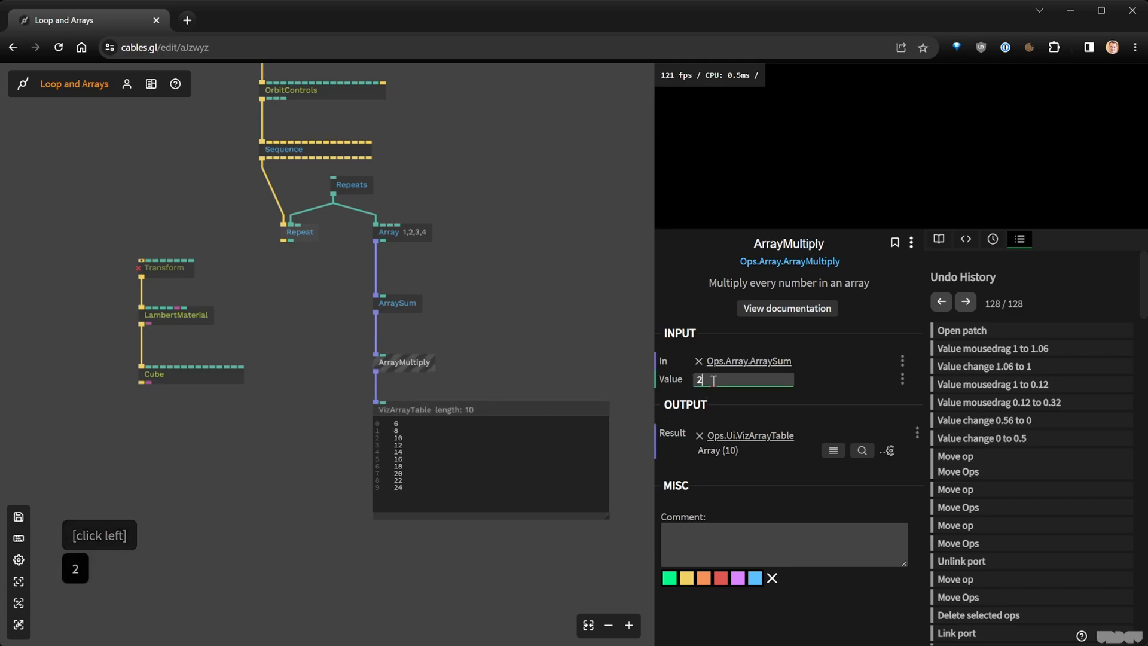
key(Return)
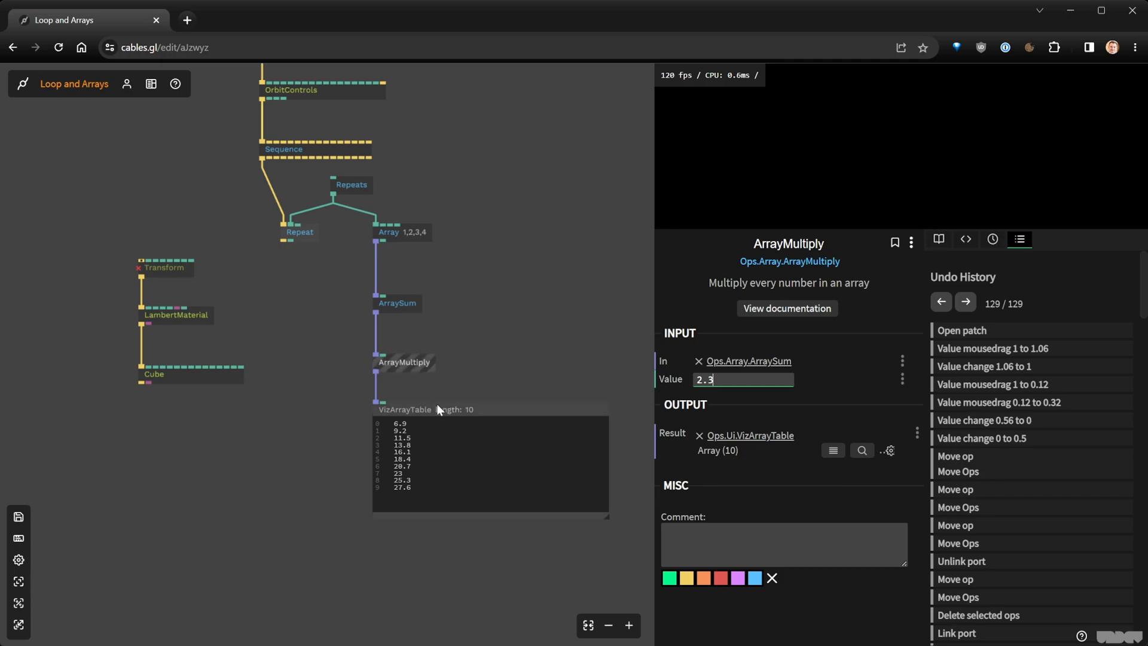
drag(437, 404, 433, 468)
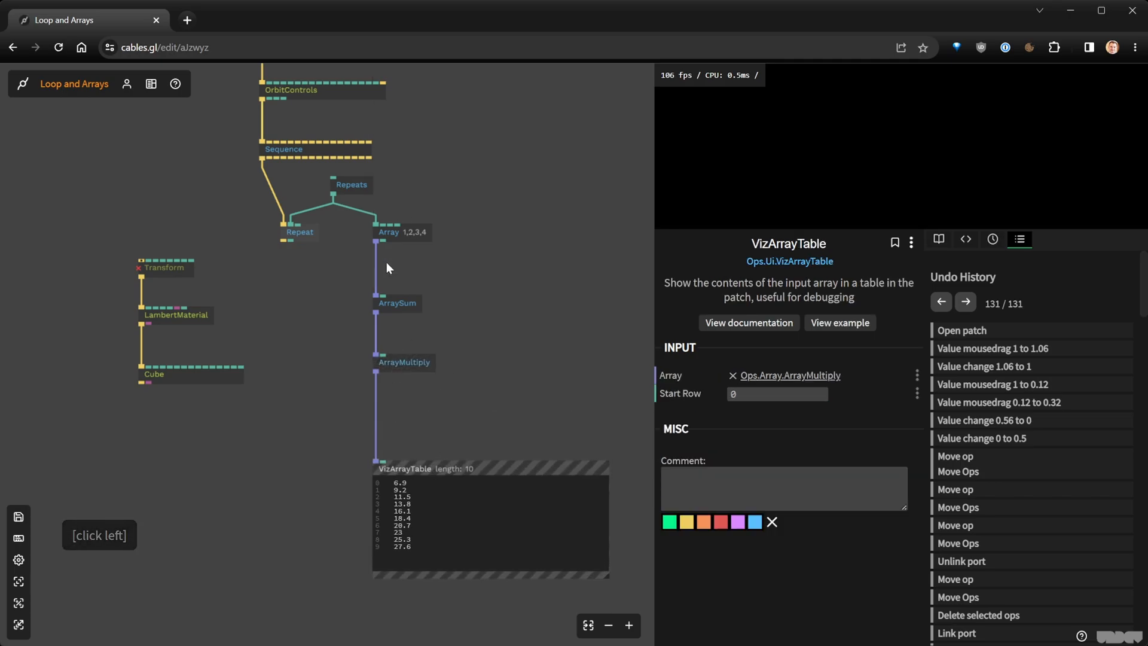
click(421, 474)
drag(421, 473, 414, 490)
click(357, 353)
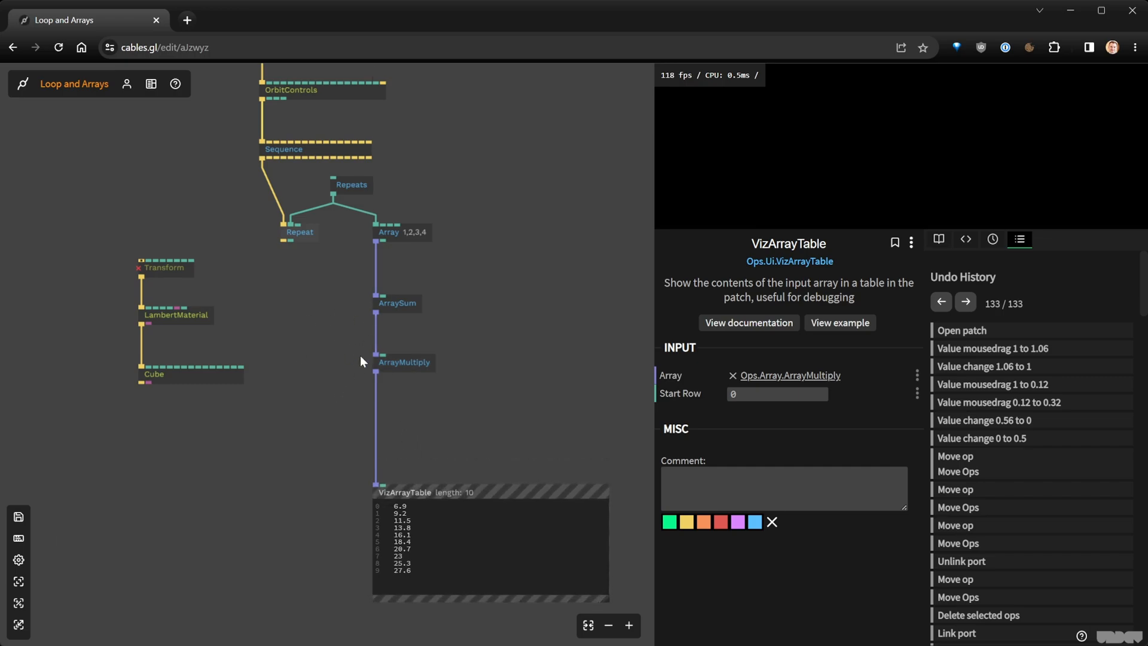
Attach a second VizArrayTable directly to the Array op's array output, placed beside ArraySum
click(415, 236)
drag(377, 244, 481, 280)
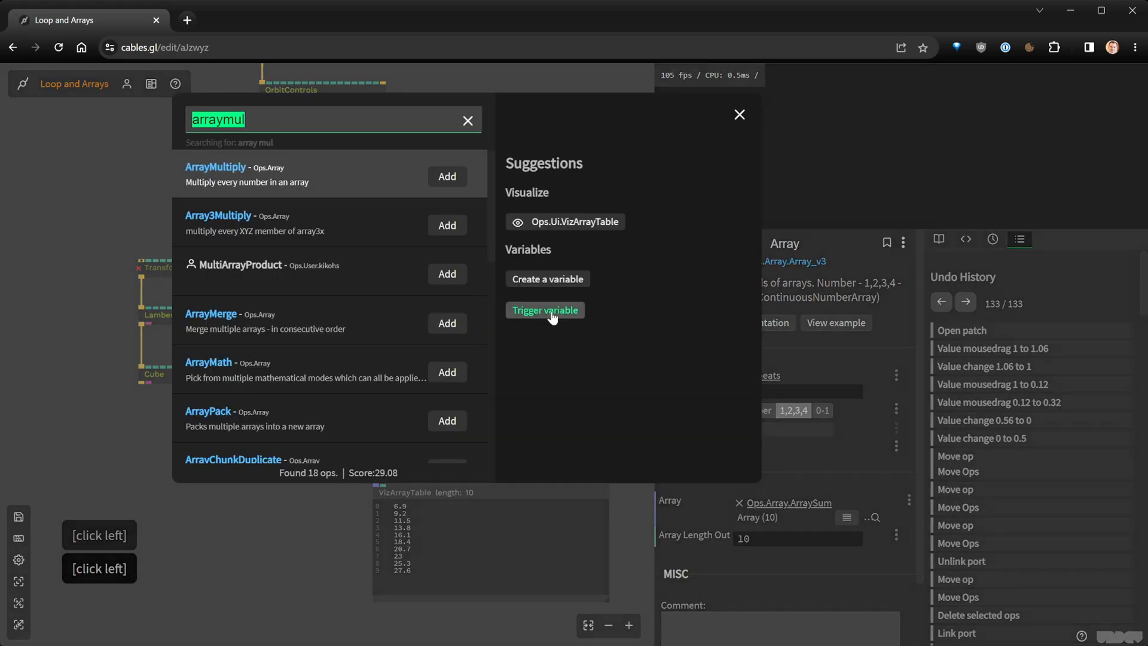
click(594, 228)
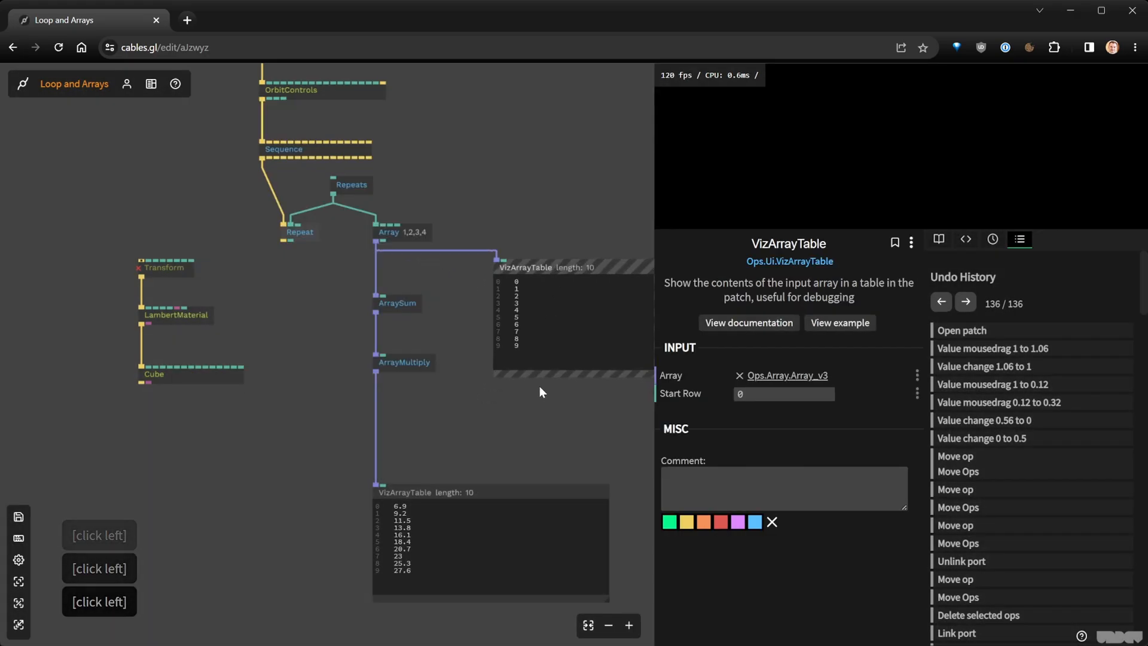
Move ArraySum, ArrayMultiply and their VizArrayTable further down as a group, leaving more room beneath the Array op
right_click(539, 388)
scroll(392, 478, down, 2)
drag(392, 484, 324, 231)
click(349, 253)
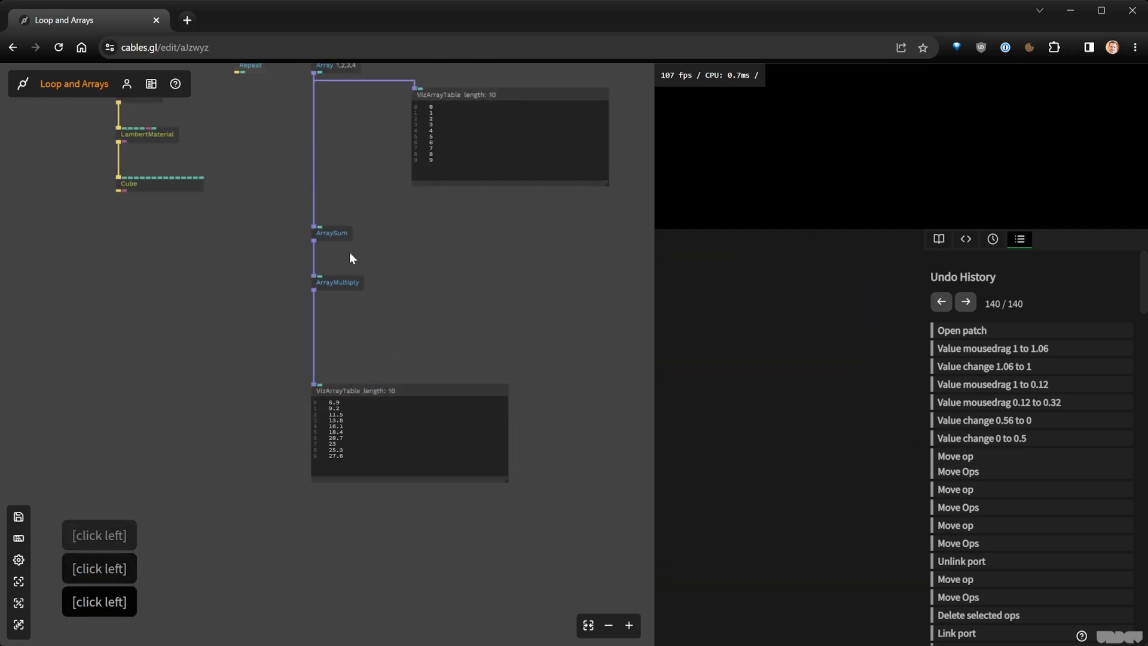
Attach another VizArrayTable to ArraySum's array output and place it beside ArrayMultiply
click(313, 240)
click(554, 224)
click(453, 266)
right_click(418, 390)
drag(432, 328, 398, 574)
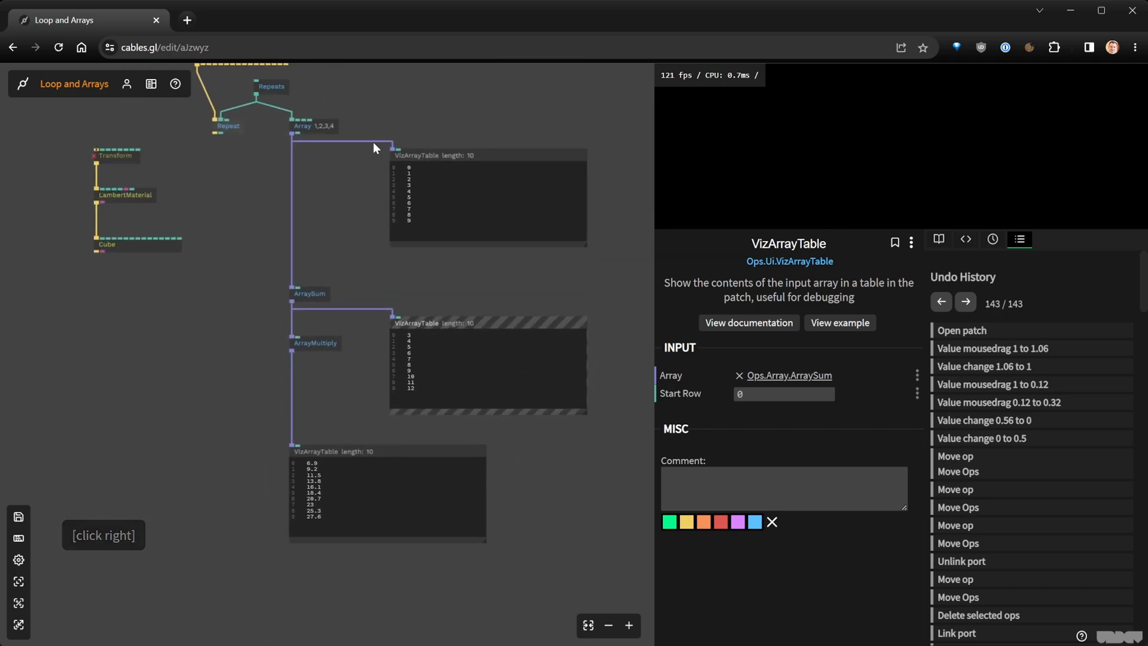
Line up Repeat directly beneath Sequence and select the Value of the Repeats number op
right_click(375, 277)
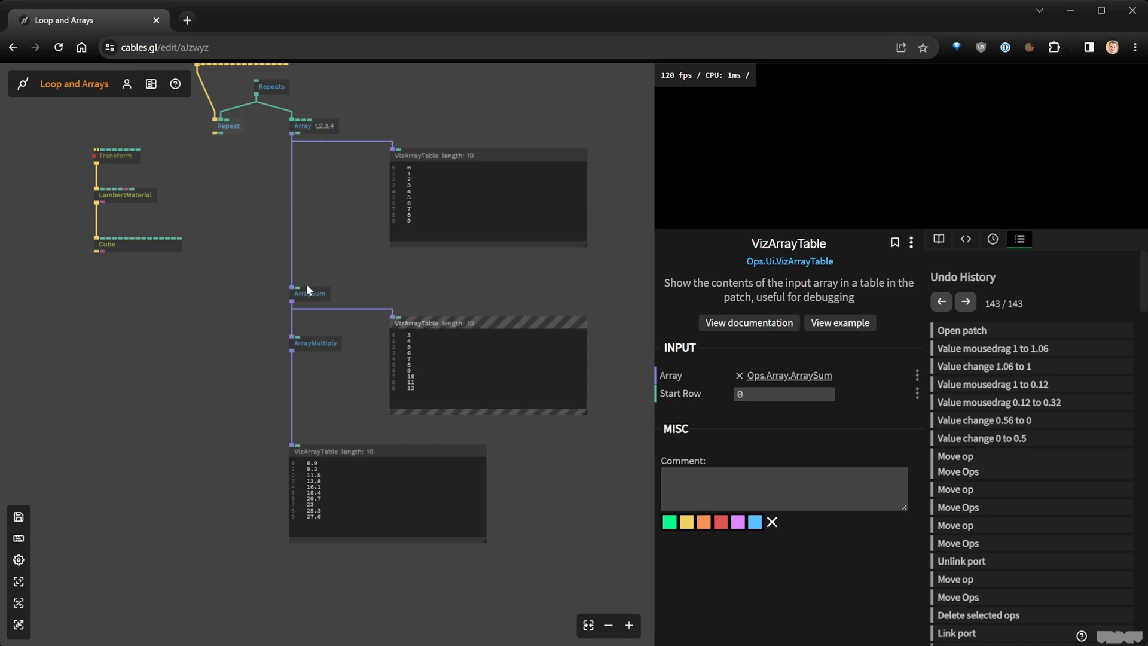
drag(324, 99, 368, 172)
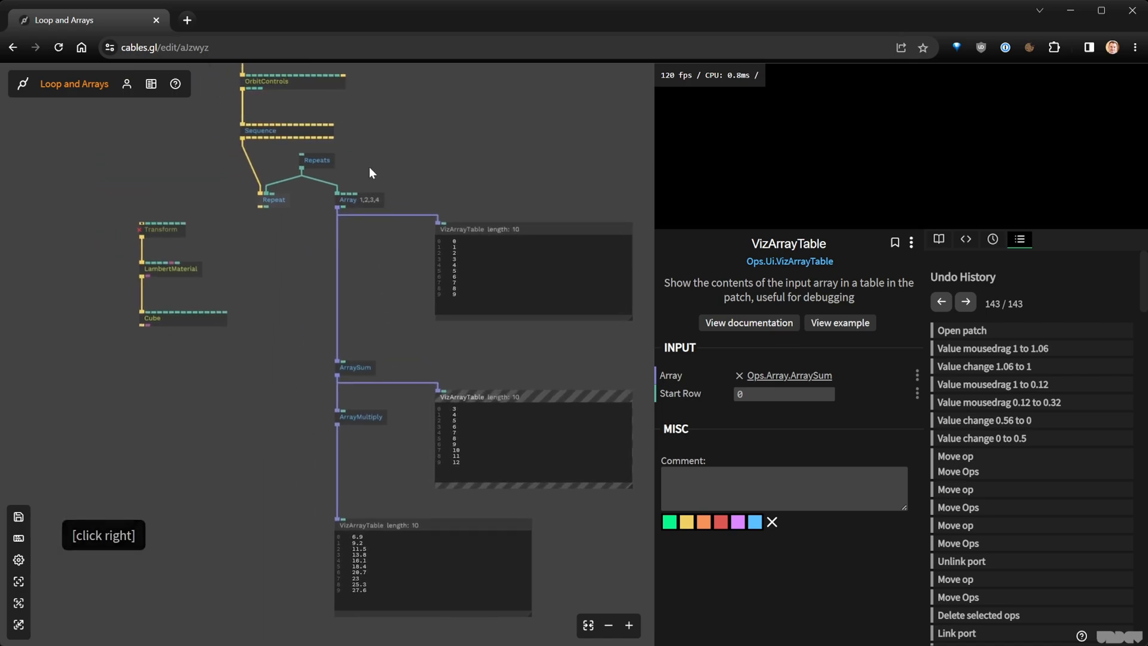
click(252, 226)
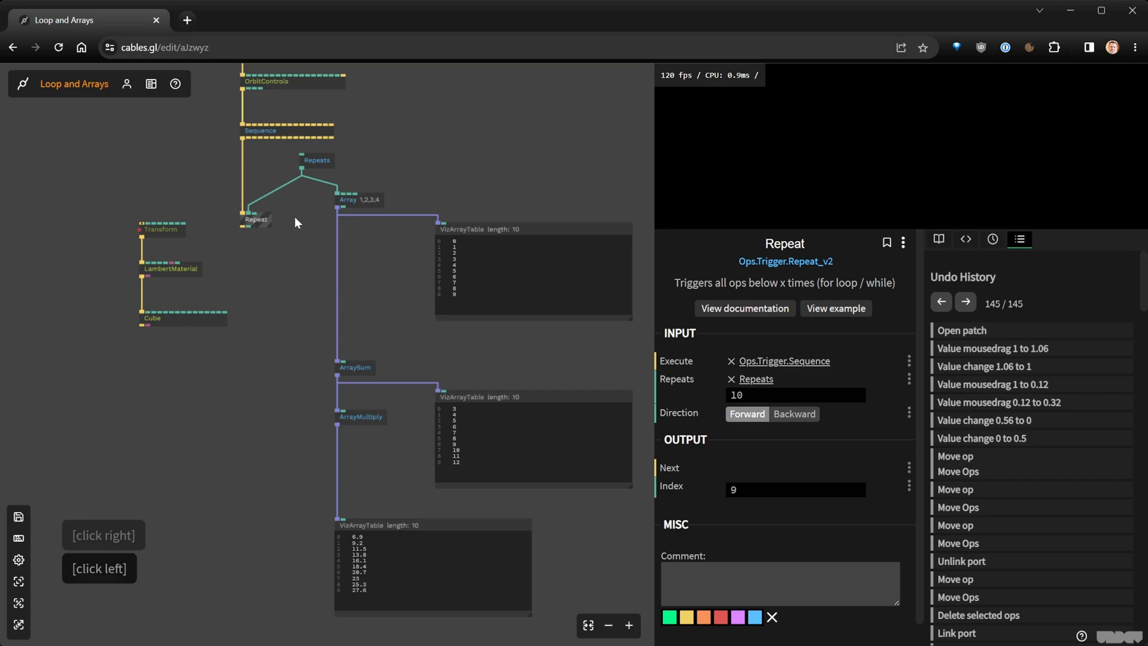
click(318, 160)
click(756, 382)
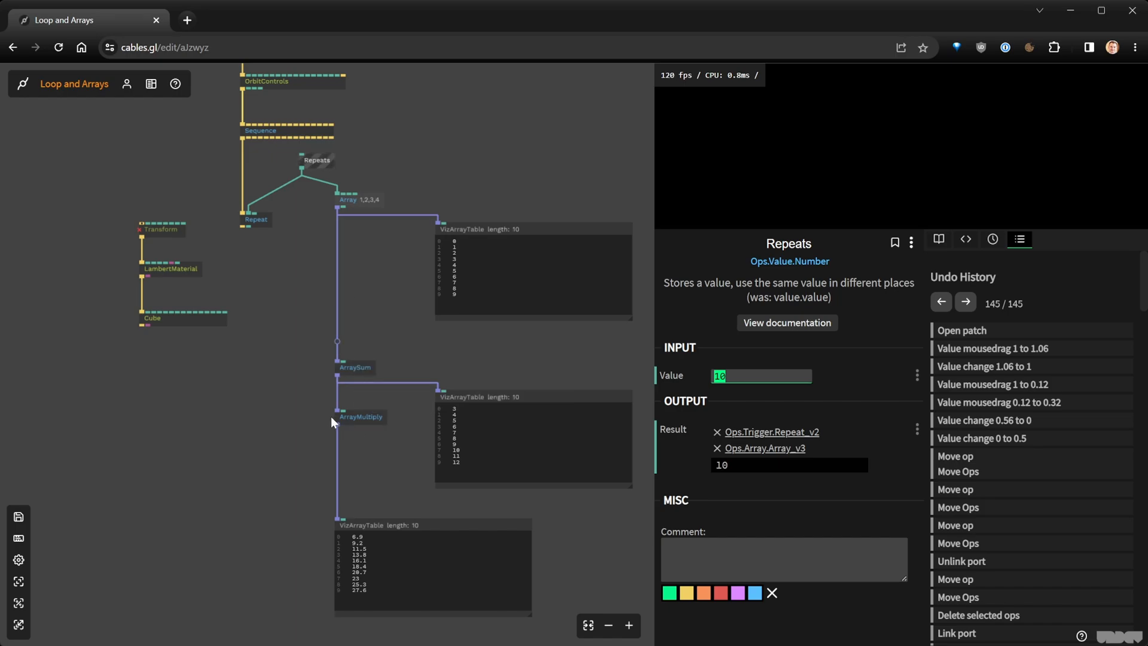
Move the Transform, LambertMaterial and Cube chain further away from Repeat to free up space in the patch
right_click(266, 381)
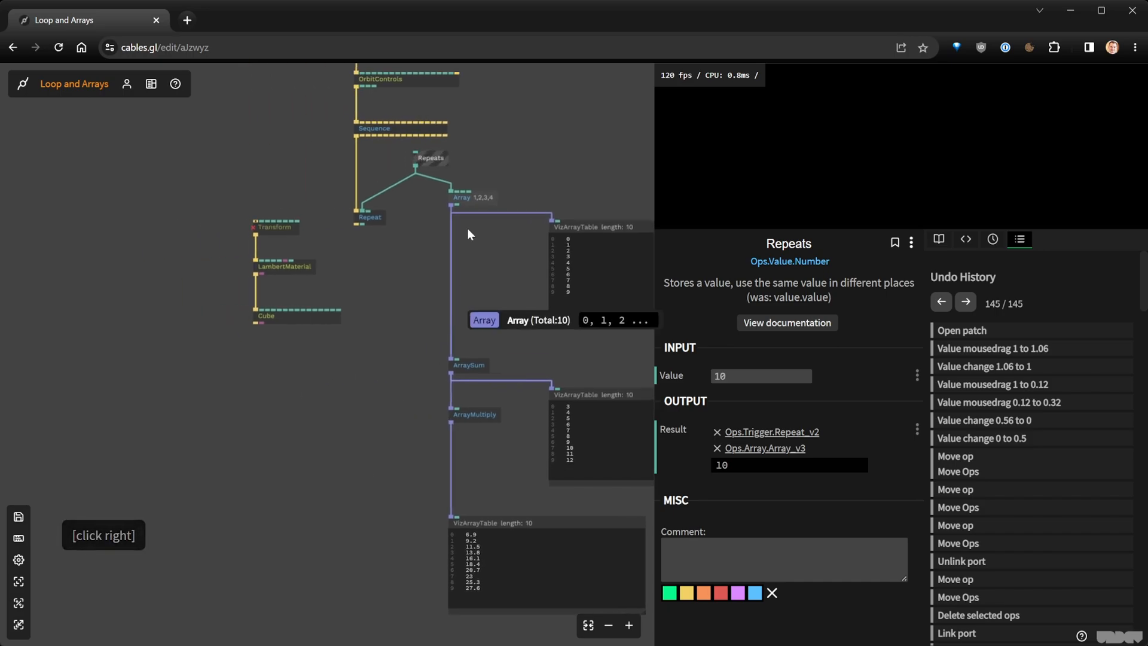
right_click(374, 381)
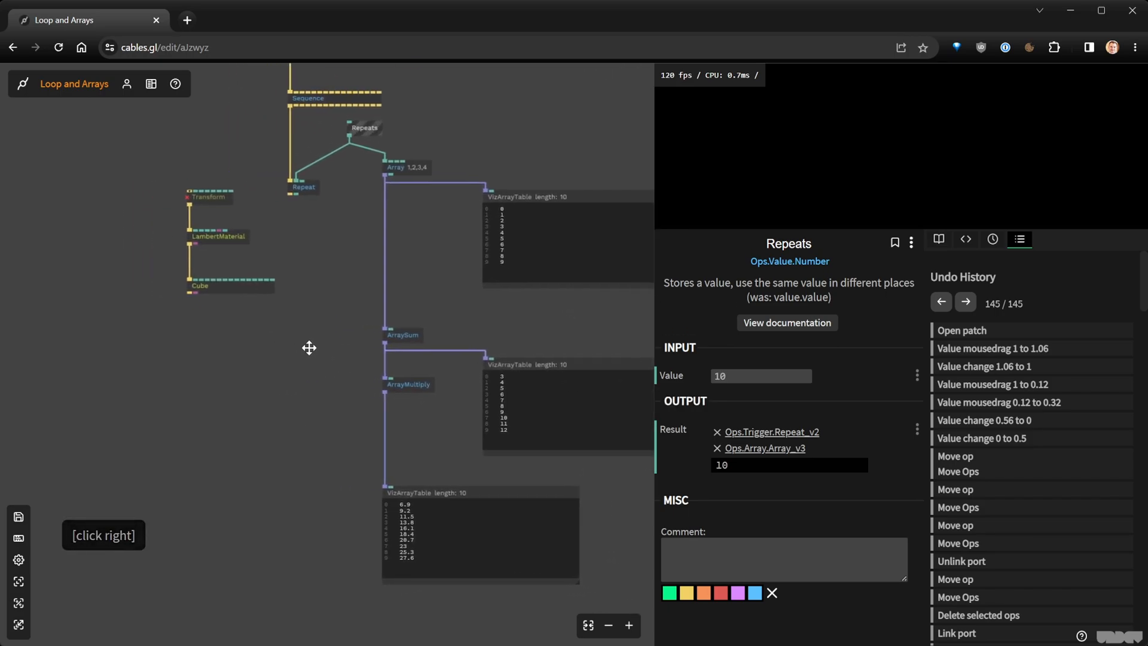
drag(248, 380, 109, 210)
scroll(263, 305, down, 2)
click(282, 309)
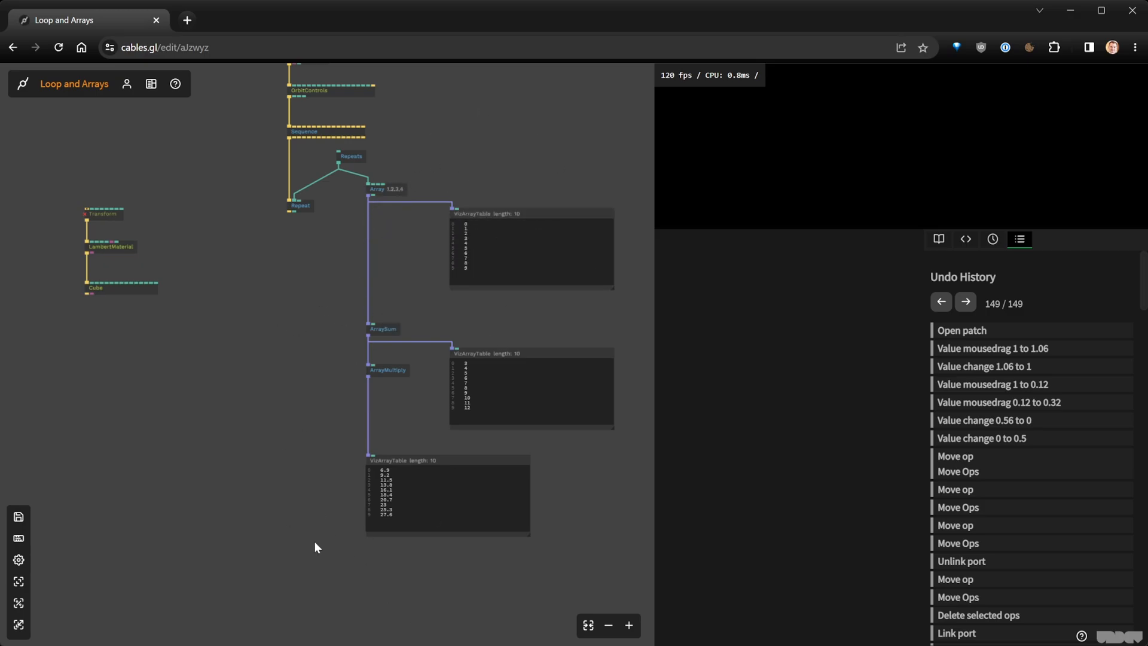
Add a CompArray op in the free space below Repeat, searching the op list for "comp"
click(257, 271)
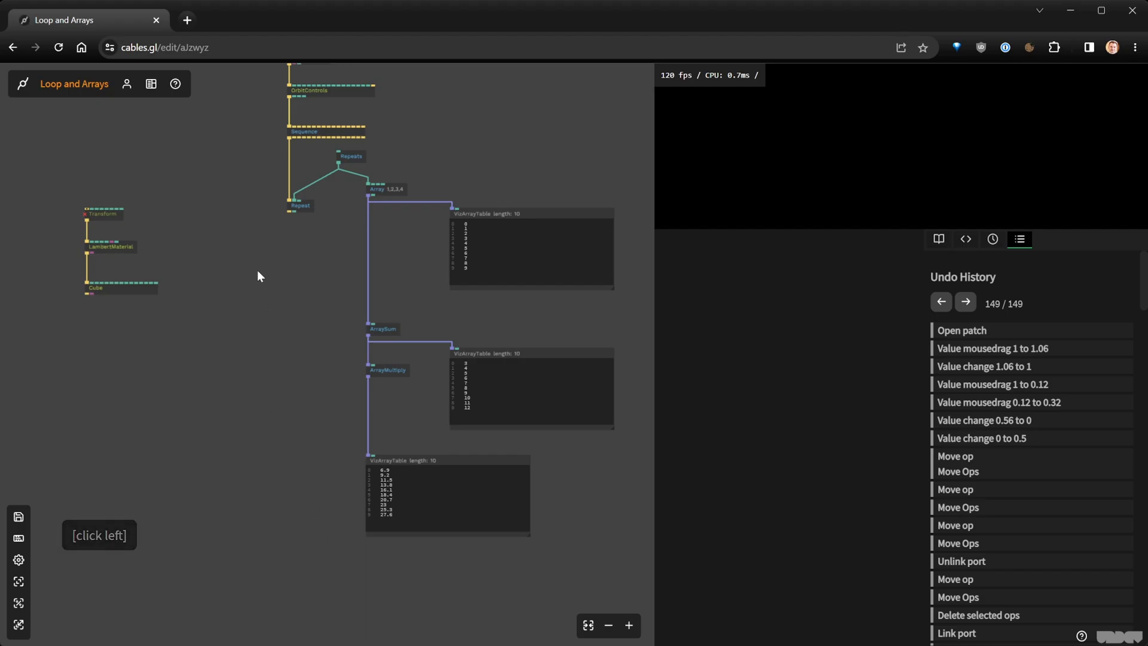
key(Tab)
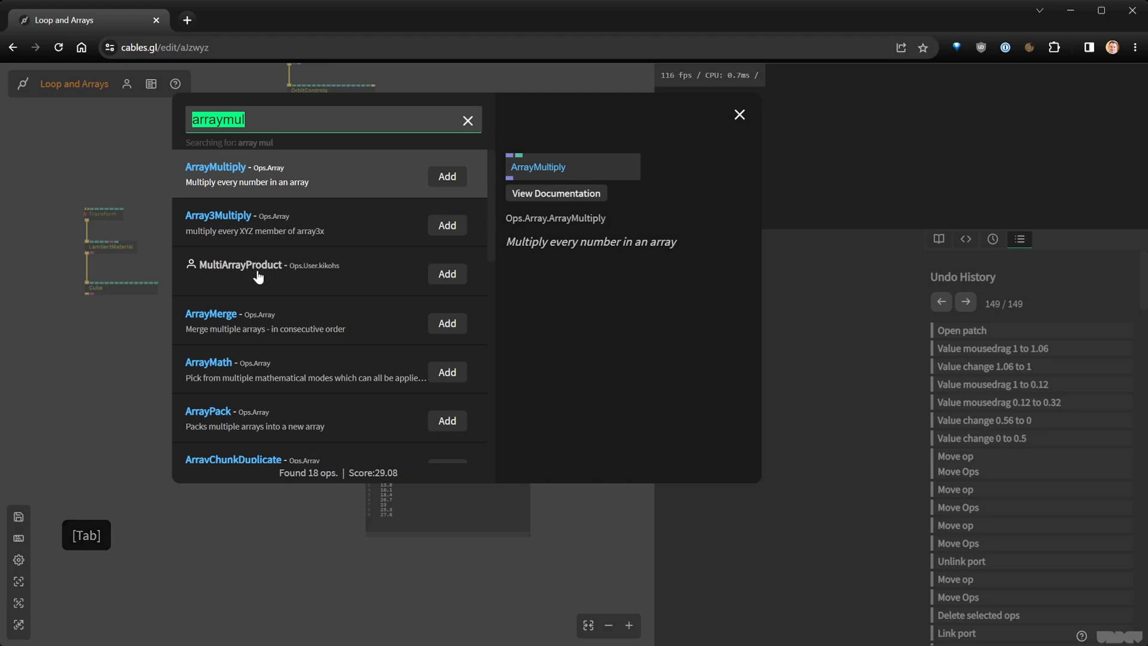
text(co)
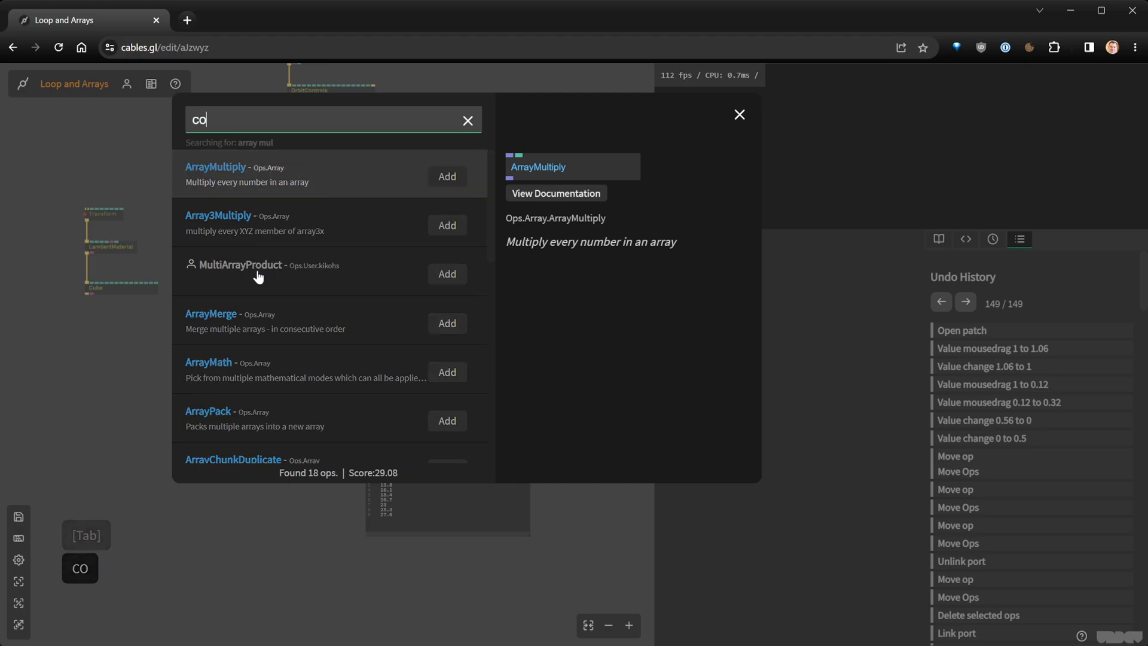
text(mp)
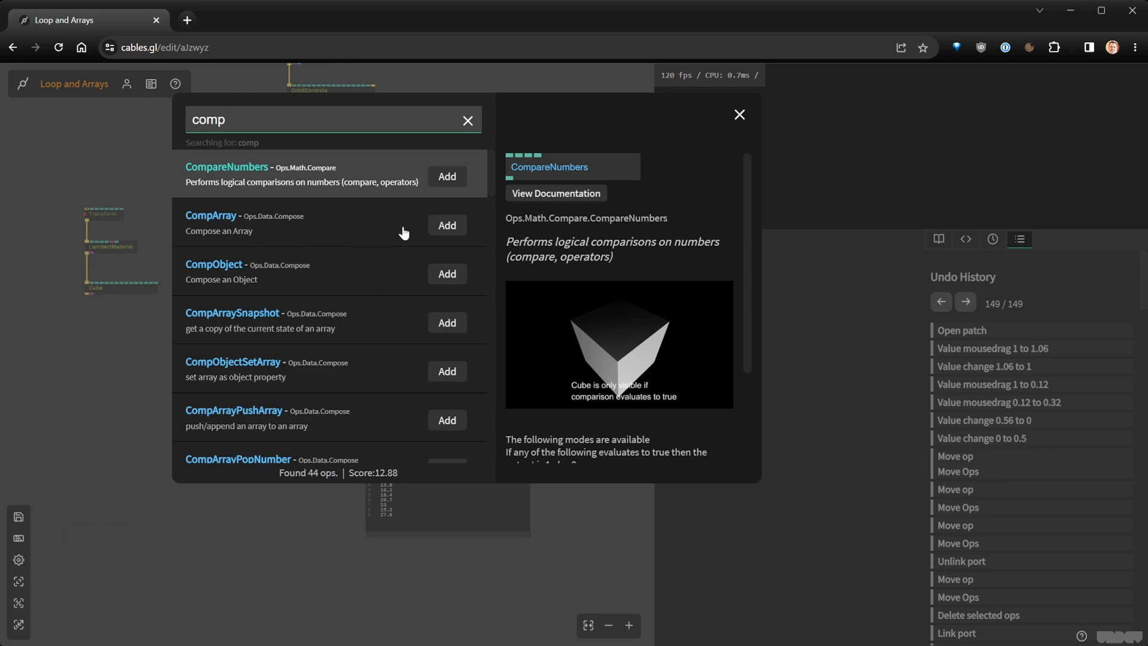
click(442, 226)
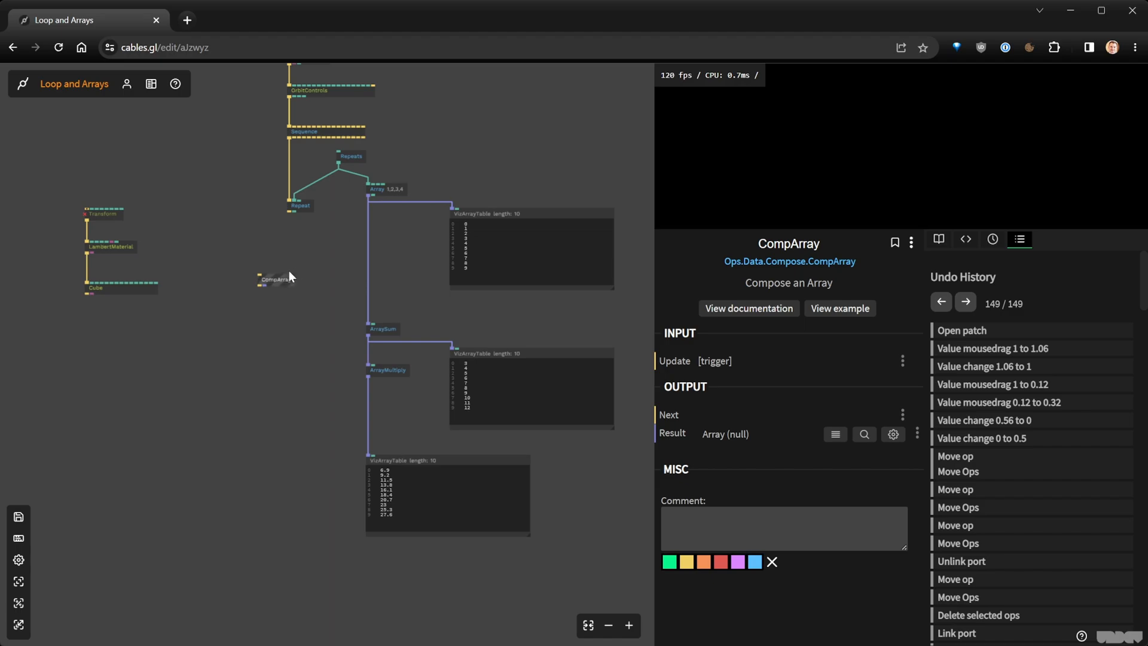
Insert CompArray into the trigger link between Sequence and Repeat, and align the Repeats op above Array
drag(289, 270, 243, 358)
scroll(256, 336, up, 3)
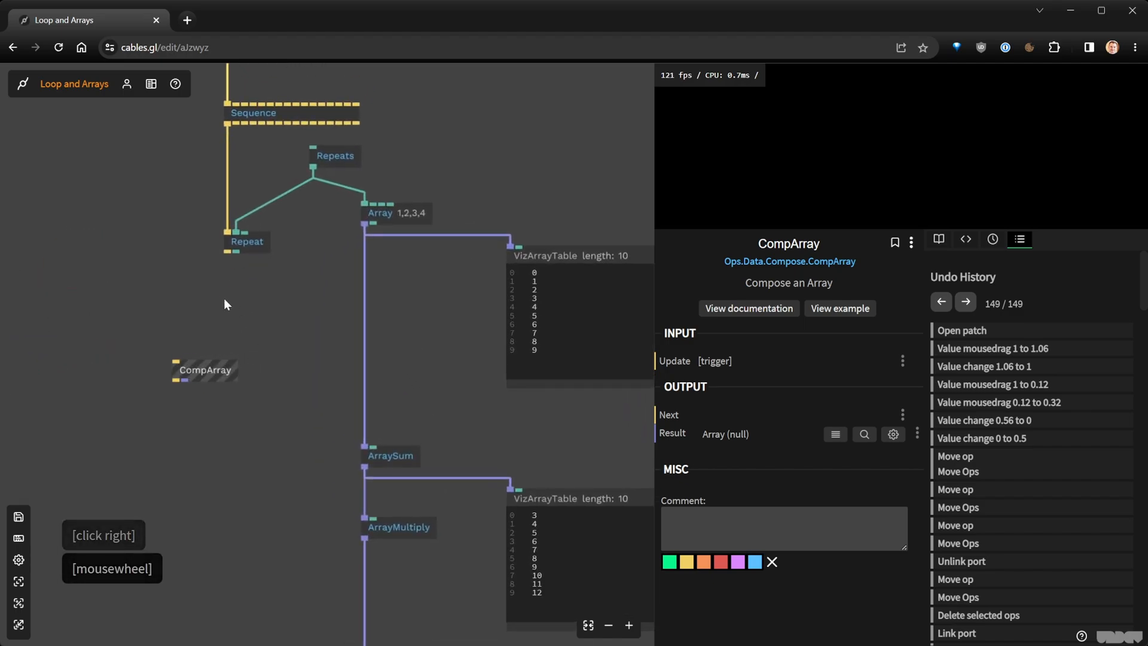
drag(249, 313, 277, 442)
drag(224, 594, 256, 379)
click(265, 392)
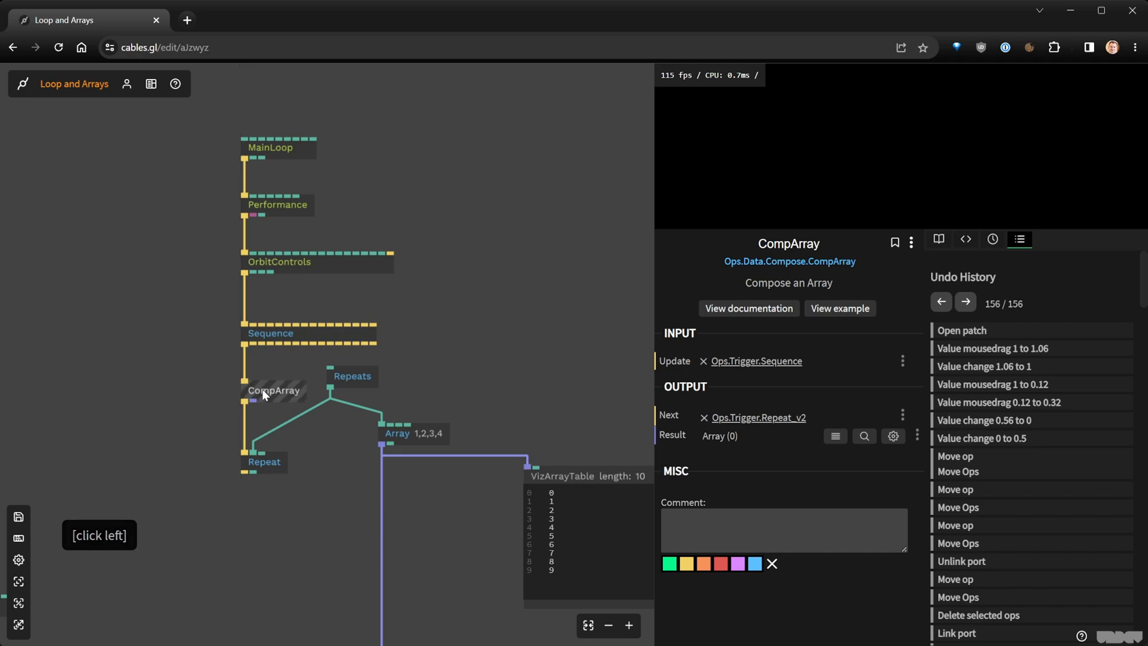
drag(304, 369, 339, 224)
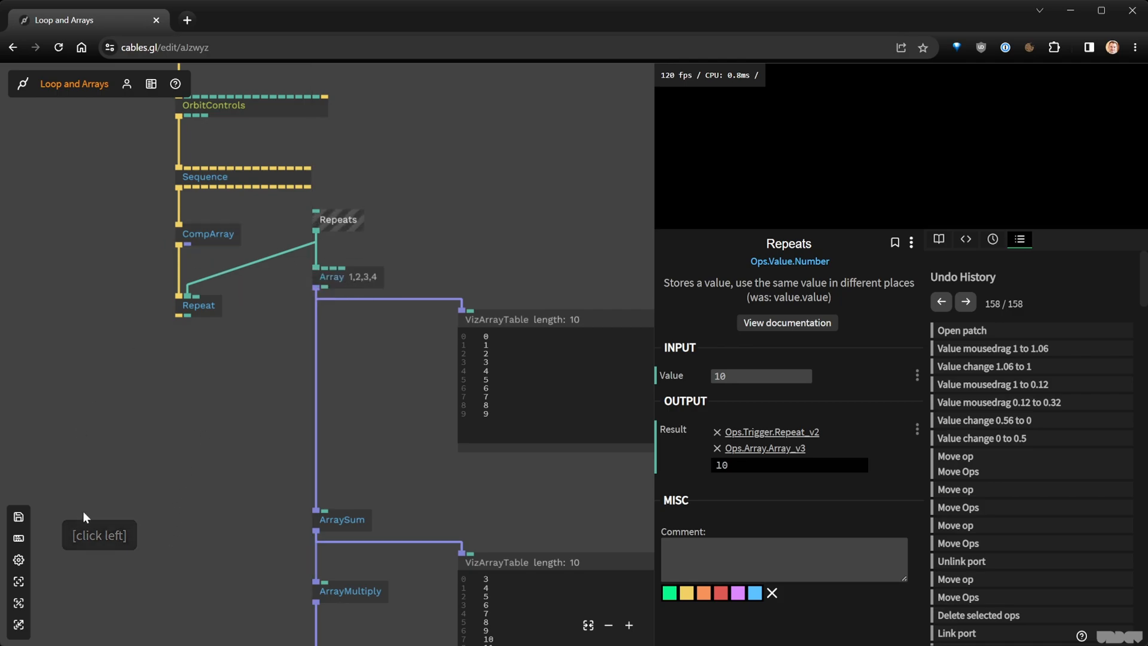
Take CompArray out of the link to Repeat and connect it to Sequence's second trigger output, beside Repeat
scroll(202, 281, up, 5)
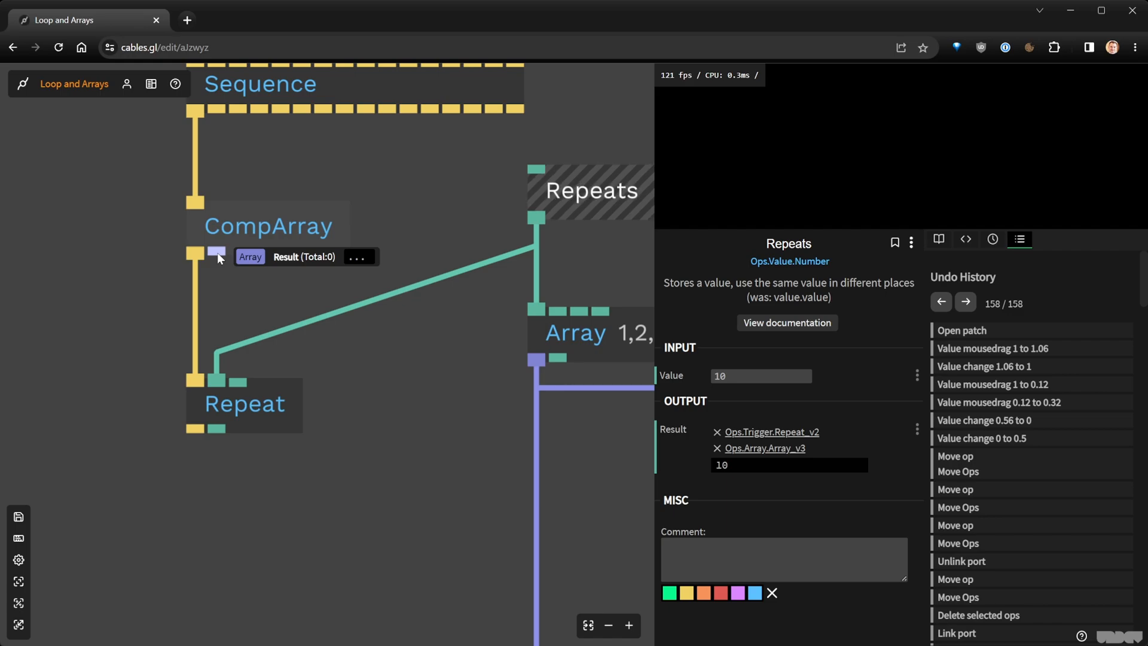
drag(227, 429, 297, 403)
scroll(359, 376, down, 3)
click(382, 280)
drag(382, 280, 267, 295)
Add a CompArrayPushNumber op below CompArray, triggered from CompArray's Next output
drag(398, 220, 177, 480)
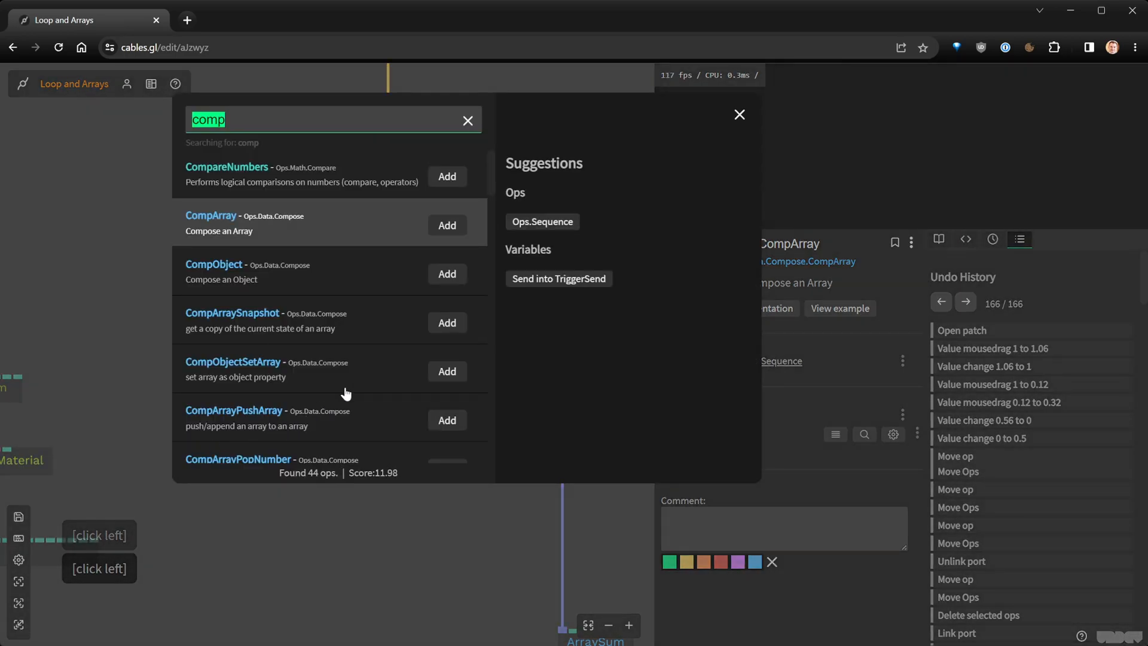
scroll(341, 392, down, 1)
scroll(331, 396, down, 2)
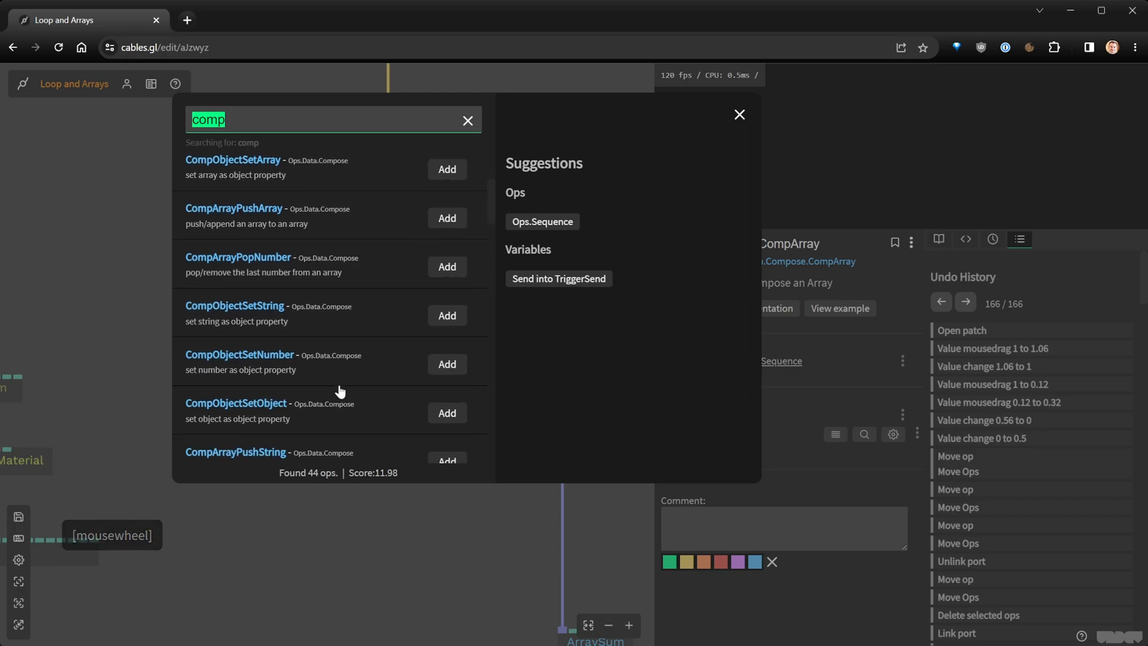
scroll(340, 392, down, 2)
click(444, 375)
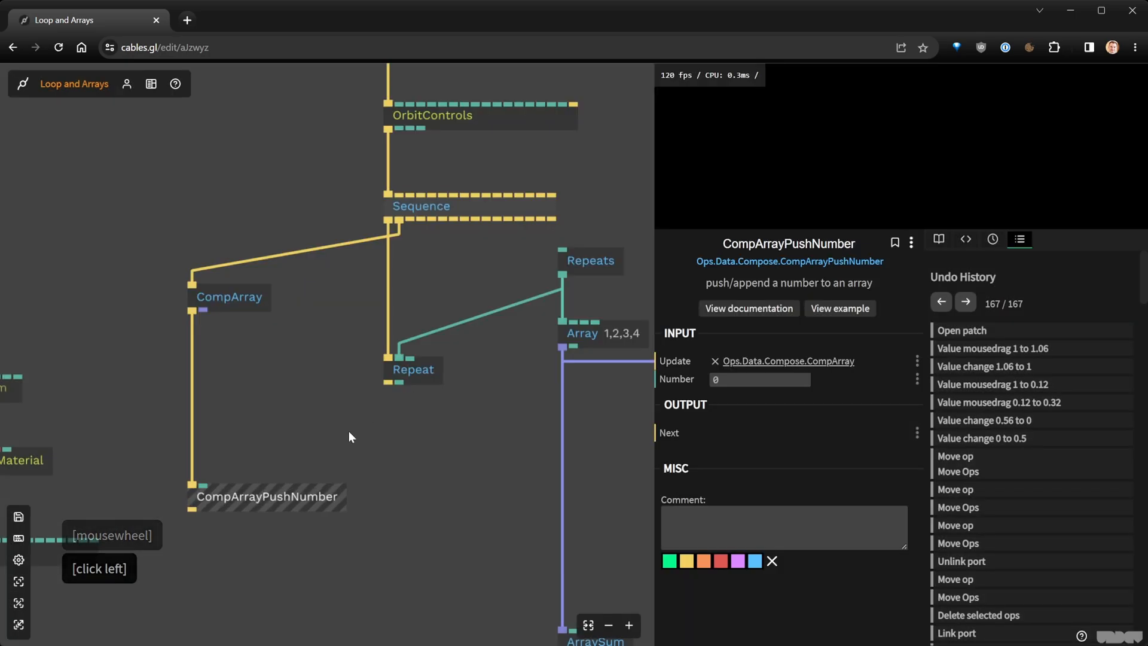
Attach a VizArrayTable to CompArray's Result array output
drag(286, 460, 303, 377)
click(737, 384)
drag(222, 232, 277, 293)
click(532, 222)
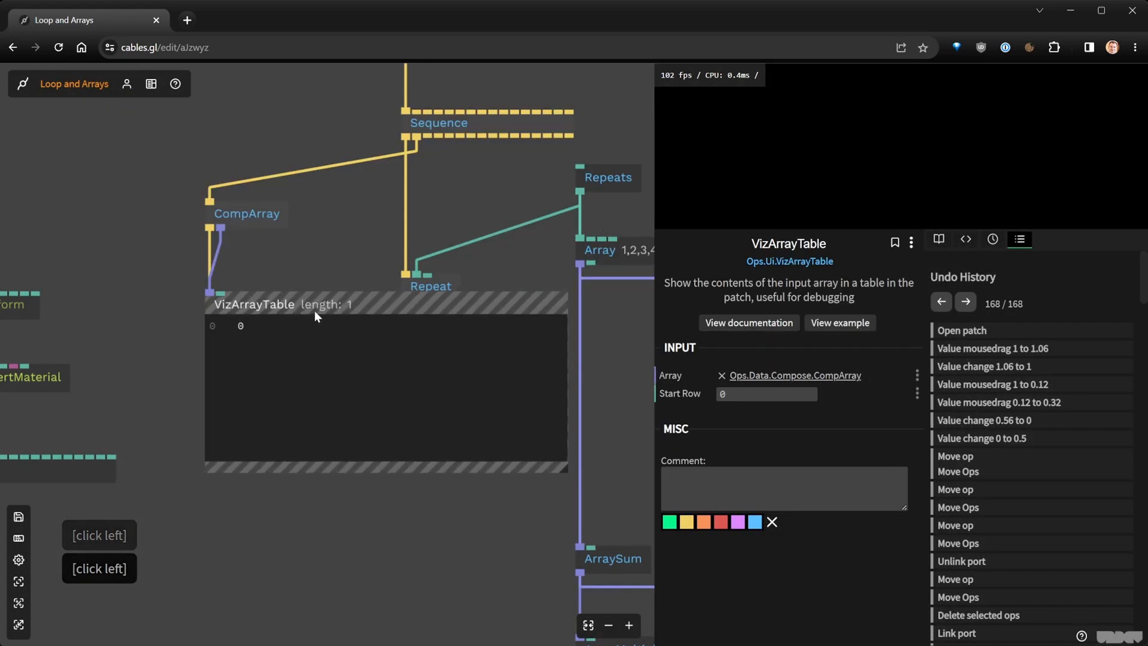
Shrink the new VizArrayTable and arrange it between CompArray and CompArrayPushNumber without overlapping the trigger link
drag(567, 483, 407, 376)
drag(292, 420, 292, 493)
click(296, 313)
drag(296, 312, 350, 349)
Duplicate the CompArrayPushNumber op and place the copy directly beneath the original
click(321, 488)
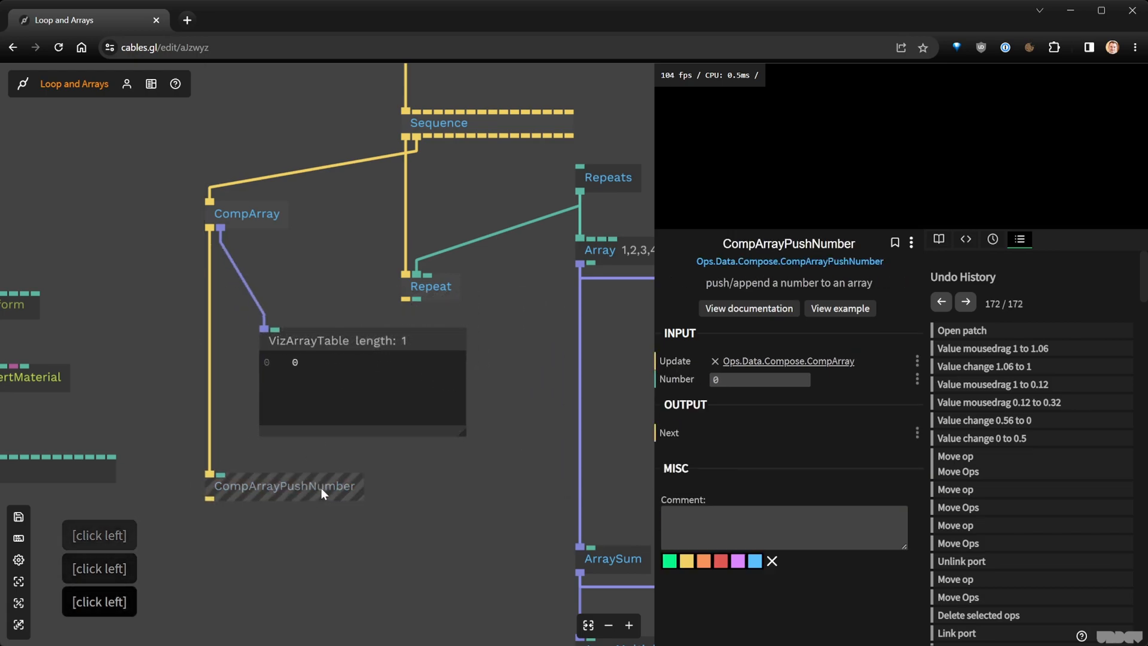
right_click(302, 542)
click(295, 329)
key(ctrl+c)
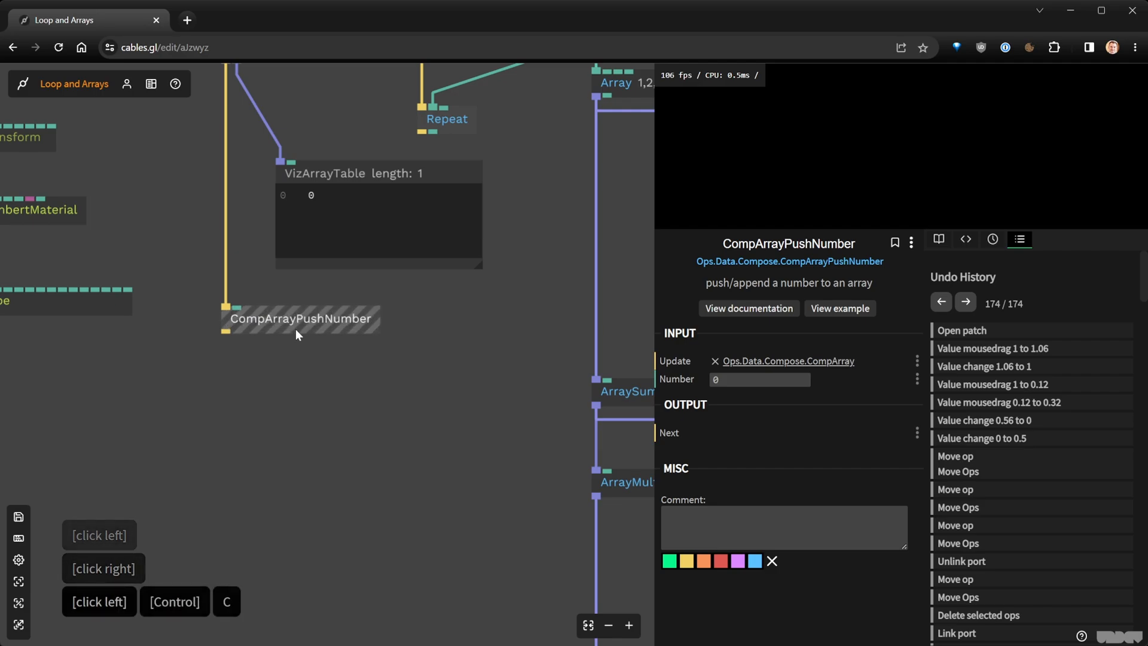
key(ctrl+v)
drag(346, 357, 252, 410)
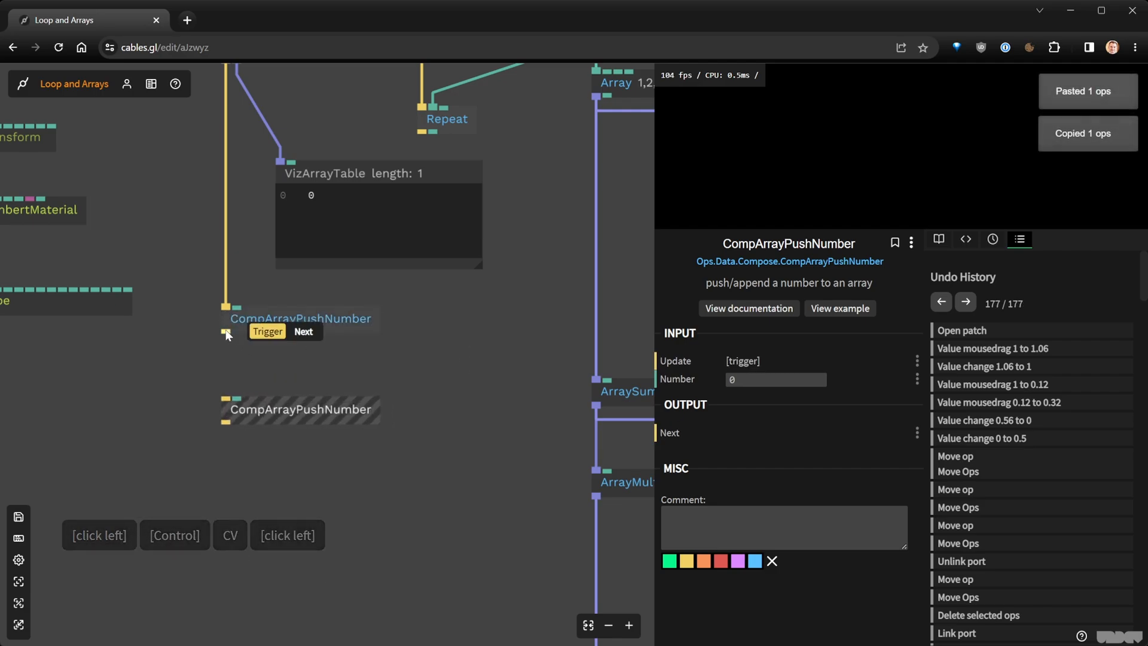
Link the first CompArrayPushNumber's Next trigger to the copy and set the copy's Number to 1
click(227, 335)
click(226, 397)
text(1)
click(505, 355)
Unlink the second CompArrayPushNumber from the first and delete it
scroll(473, 353, down, 3)
right_click(463, 360)
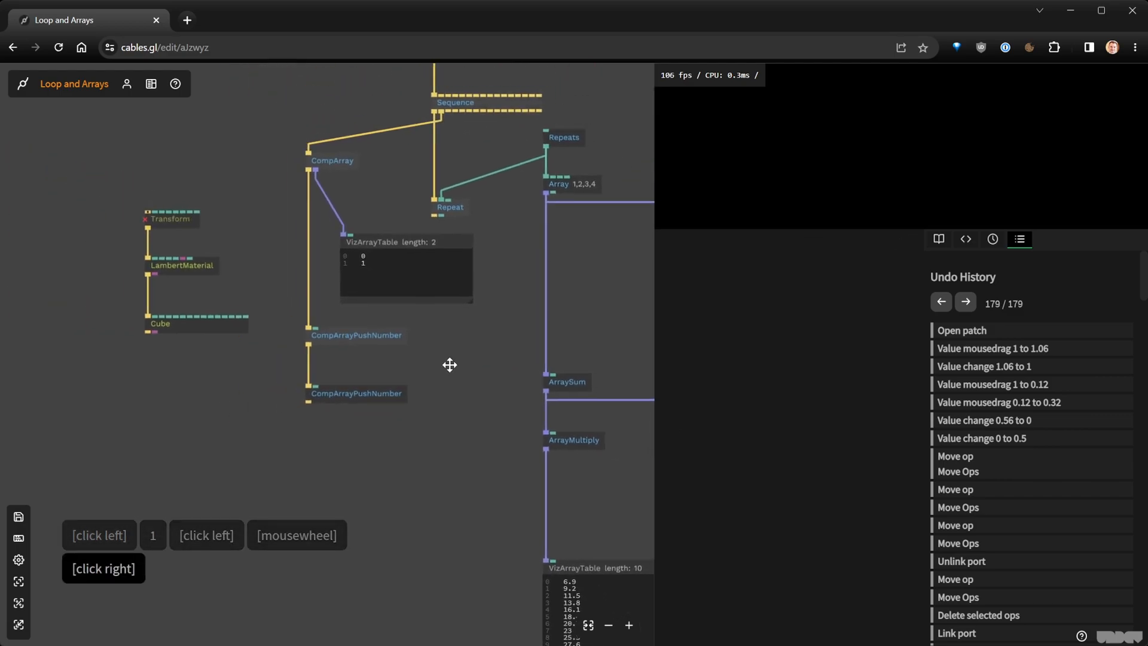
drag(462, 360, 376, 379)
drag(275, 371, 217, 389)
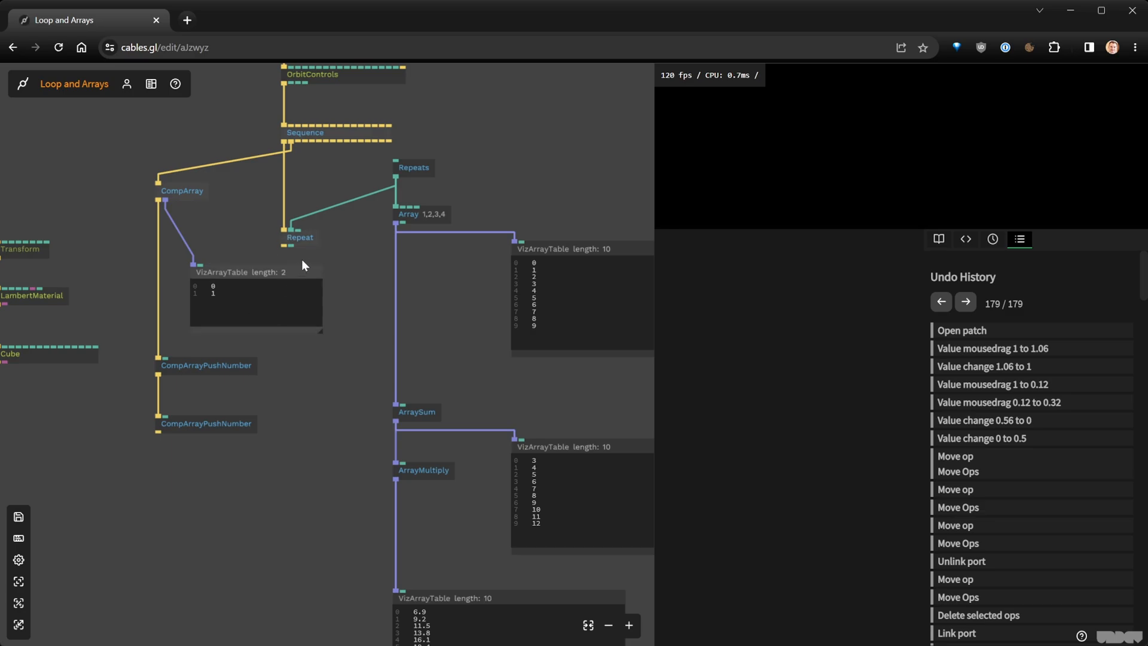
right_click(157, 393)
click(203, 422)
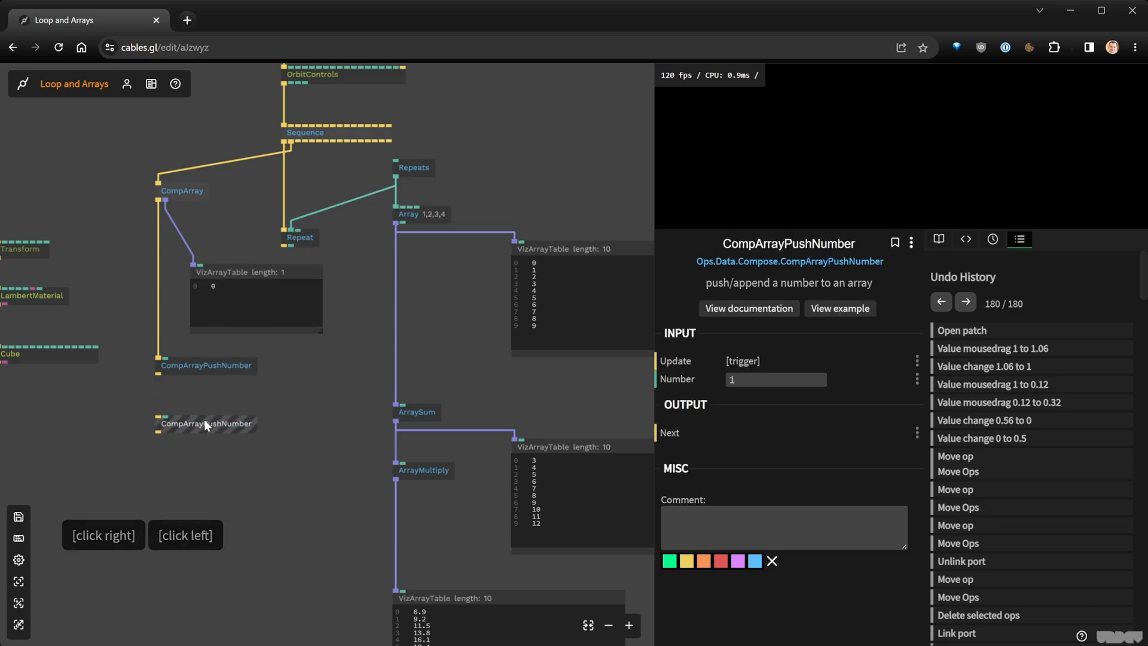
key(Delete)
Move CompArray's VizArrayTable to the left of CompArray and connect Repeat's Index output to CompArrayPushNumber's Number input
drag(198, 415, 493, 475)
drag(195, 226, 160, 422)
drag(553, 352, 374, 434)
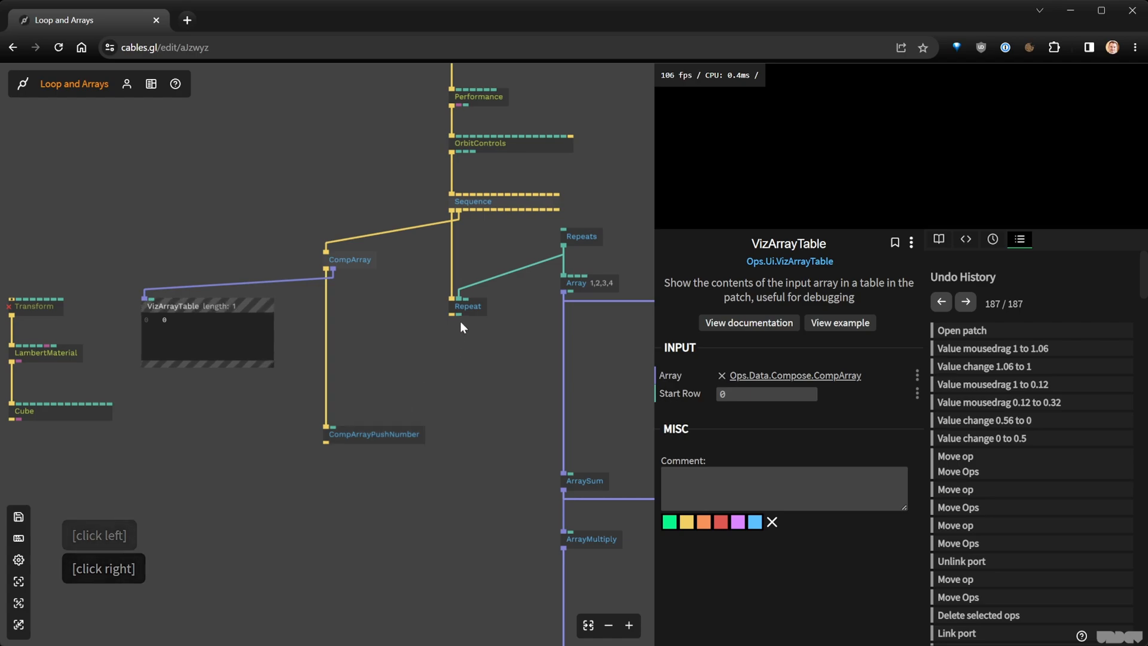
click(468, 308)
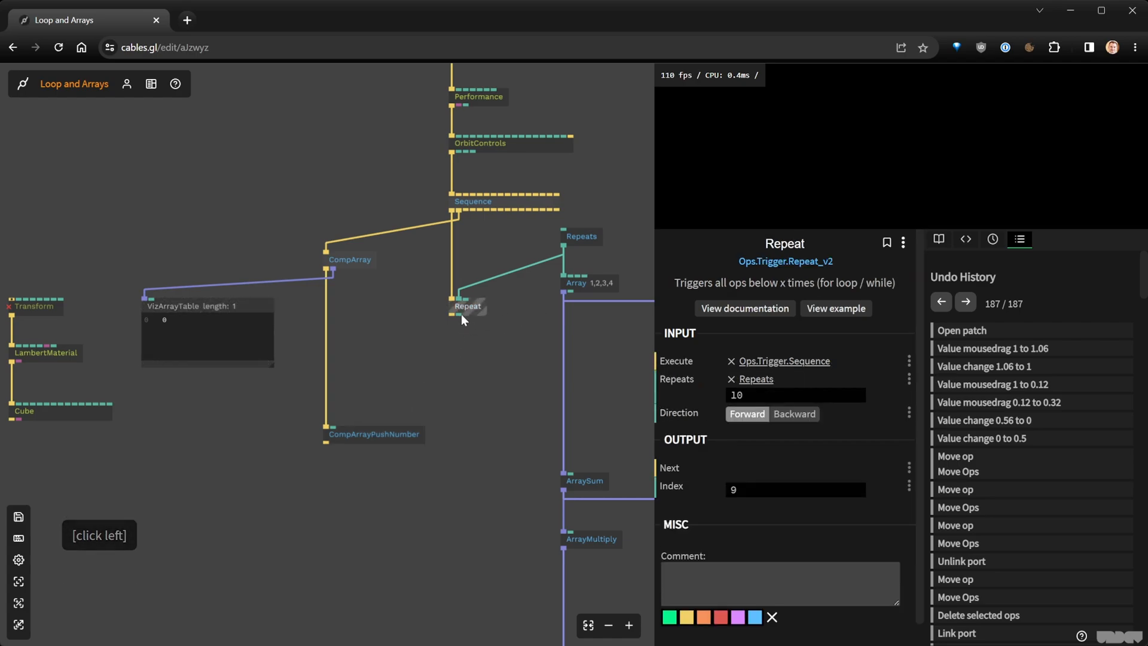
drag(458, 315, 335, 426)
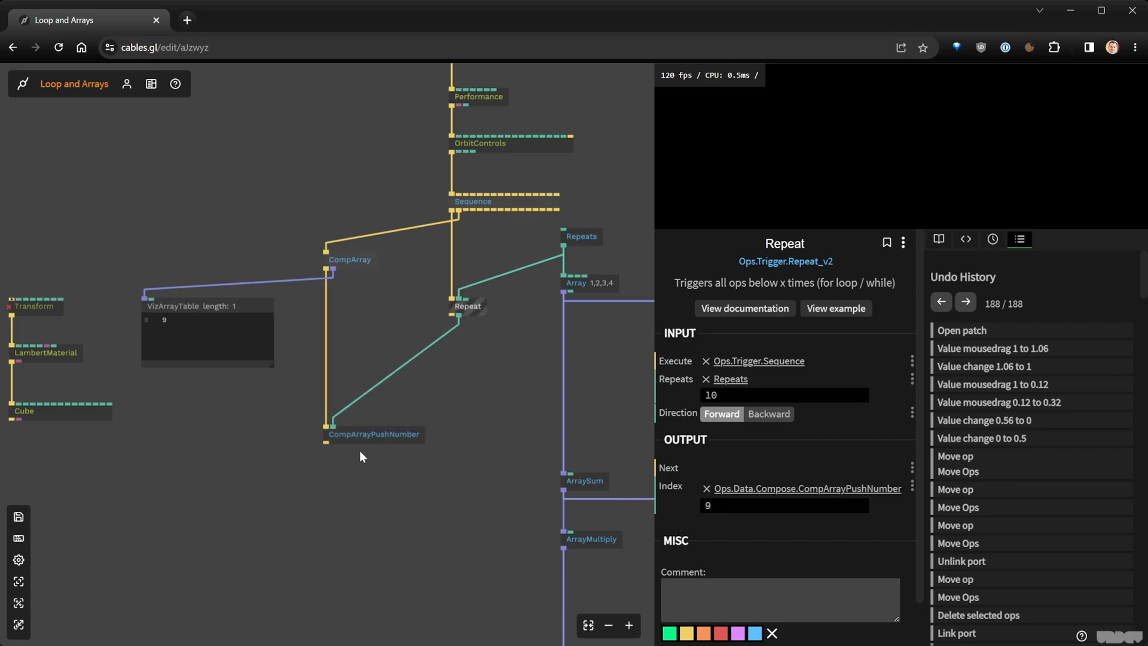
Remove CompArray's trigger links, insert it between Sequence and Repeat, and move CompArrayPushNumber directly beneath Repeat
right_click(322, 328)
right_click(322, 328)
right_click(323, 329)
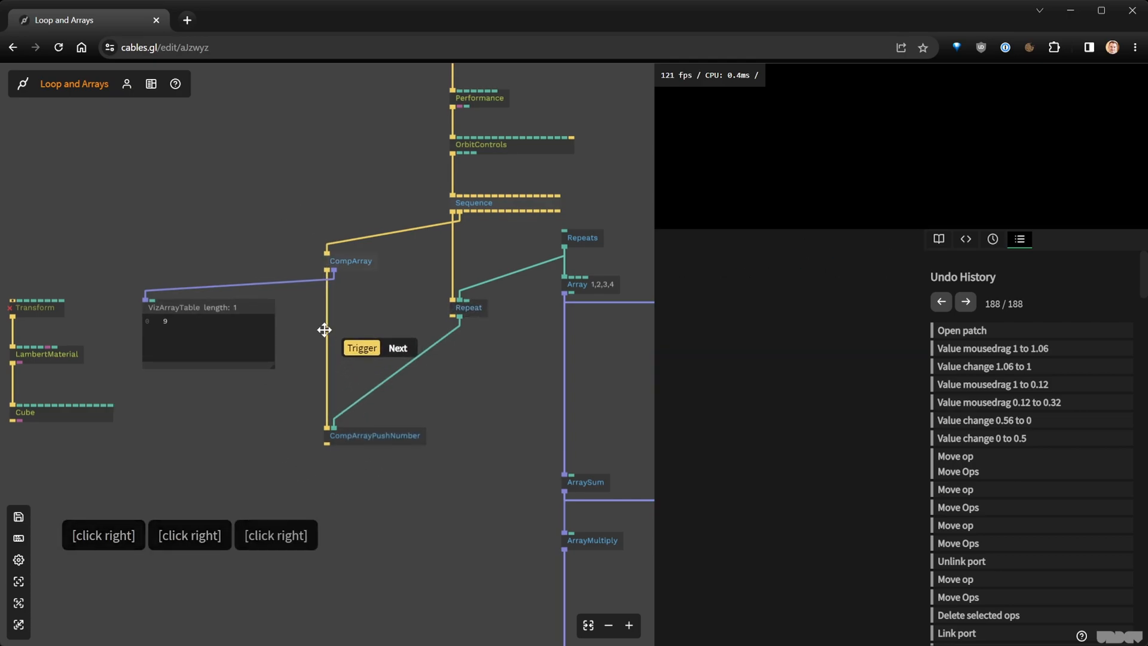
right_click(327, 318)
drag(350, 272, 458, 248)
right_click(383, 240)
drag(359, 440, 438, 377)
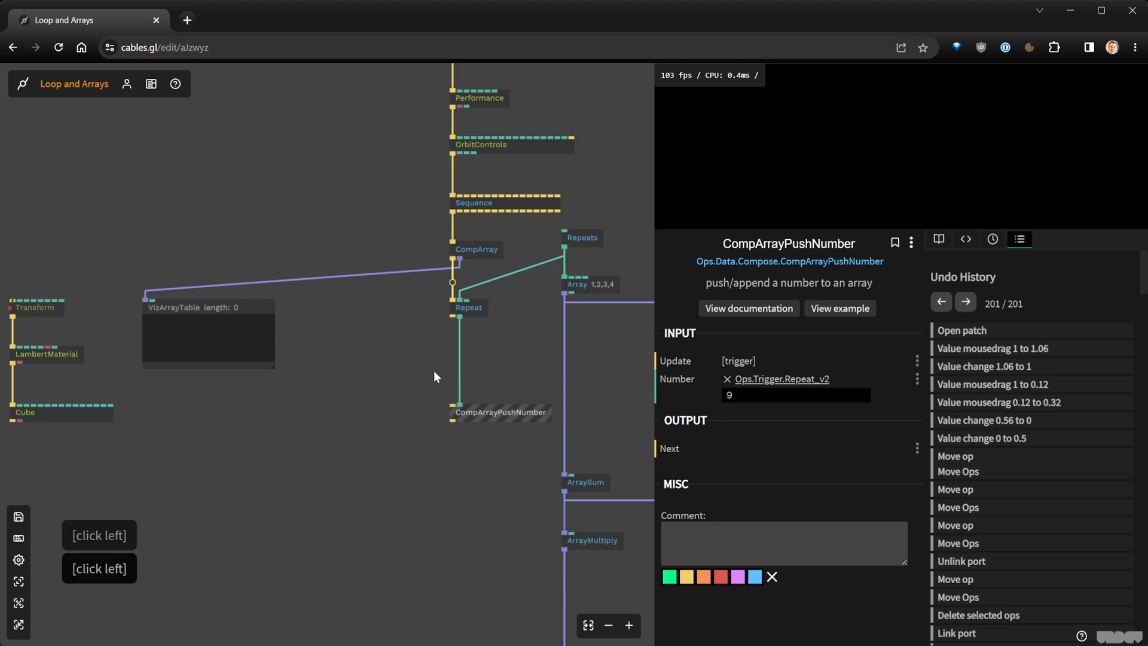
Connect Repeat's Next trigger to CompArrayPushNumber's Update and enlarge the VizArrayTable to fit all its rows
scroll(437, 377, up, 3)
drag(461, 297, 461, 431)
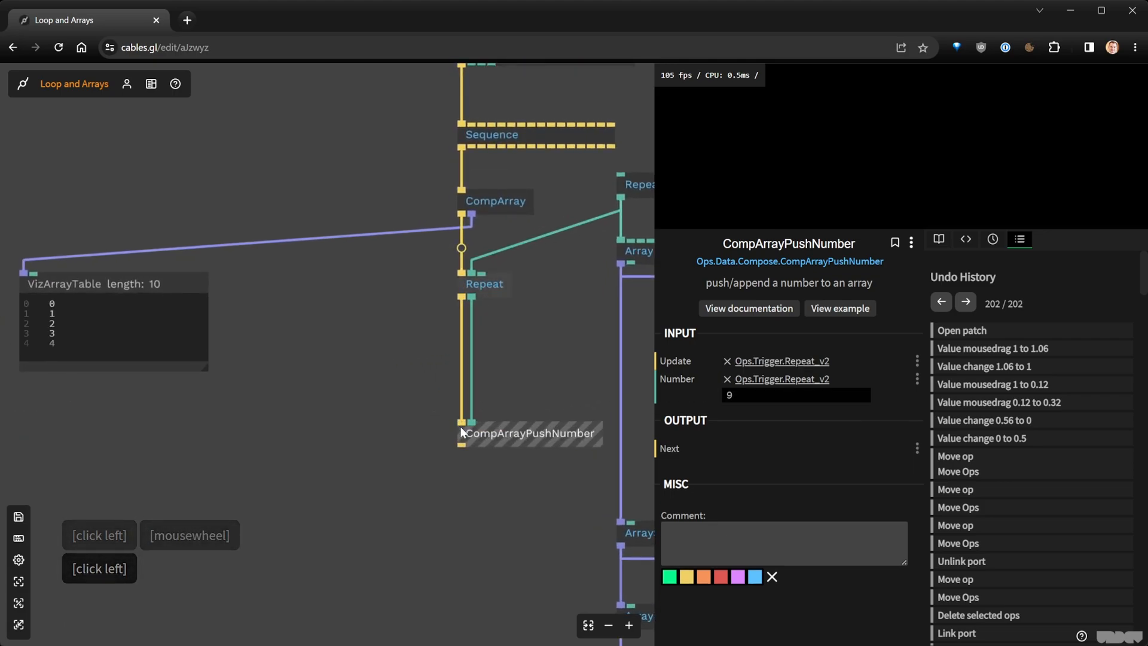
drag(207, 370, 257, 486)
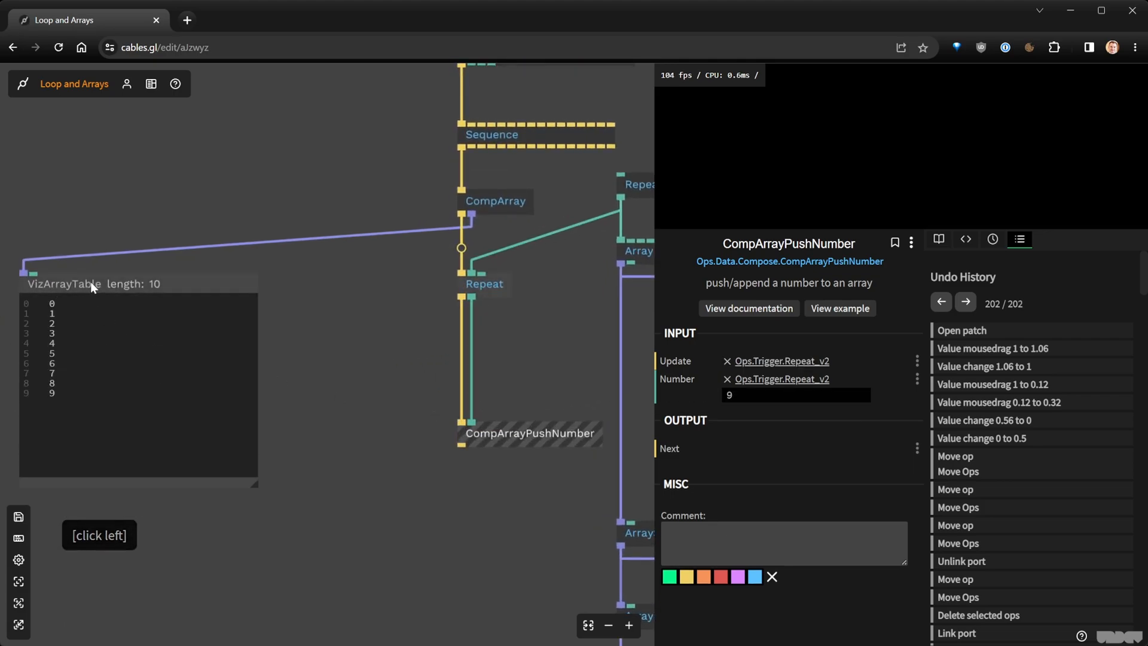
Move CompArray's VizArrayTable closer to CompArray and place CompArrayPushNumber further below Repeat to make room for more ops
drag(91, 282, 225, 292)
drag(511, 349, 288, 396)
scroll(291, 487, down, 2)
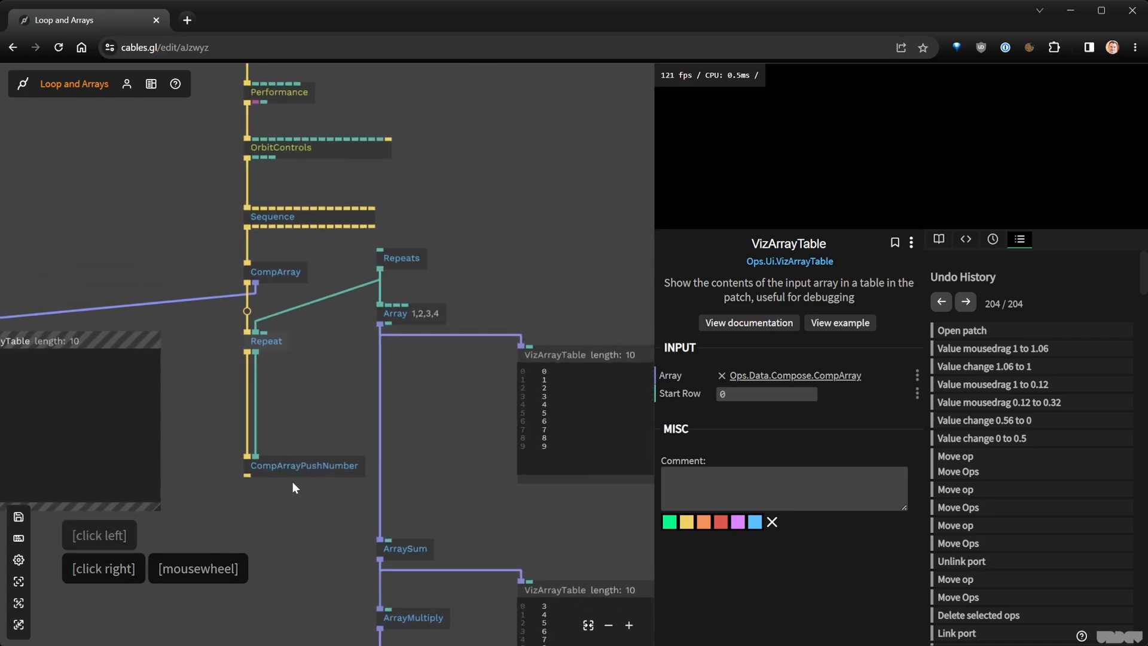
click(275, 462)
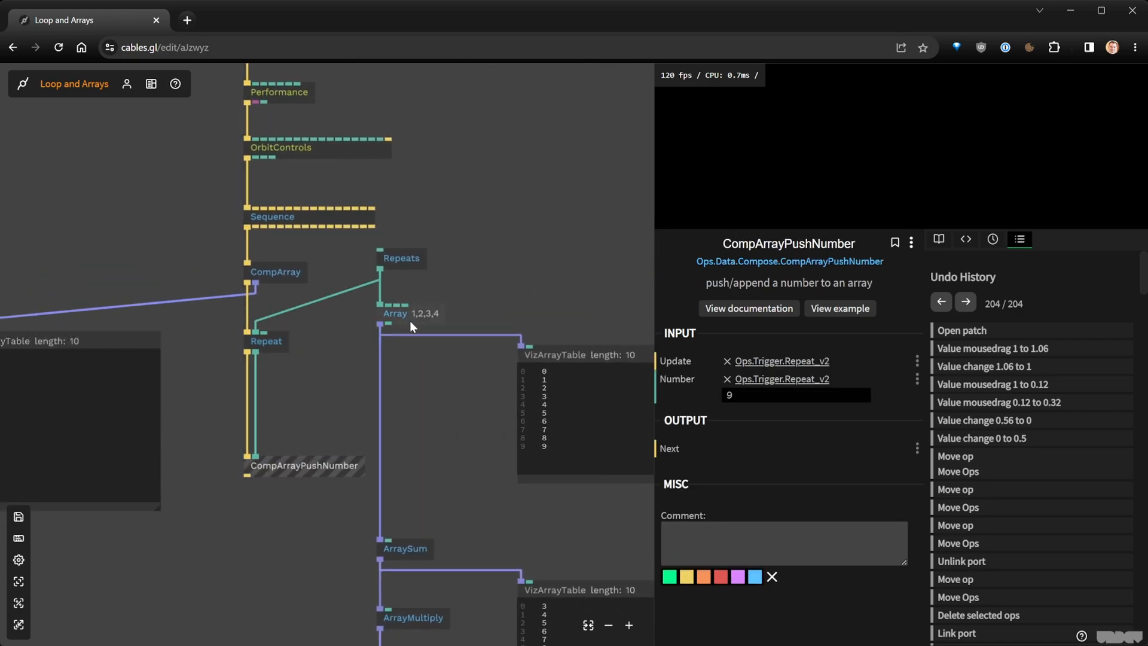
drag(405, 400, 458, 291)
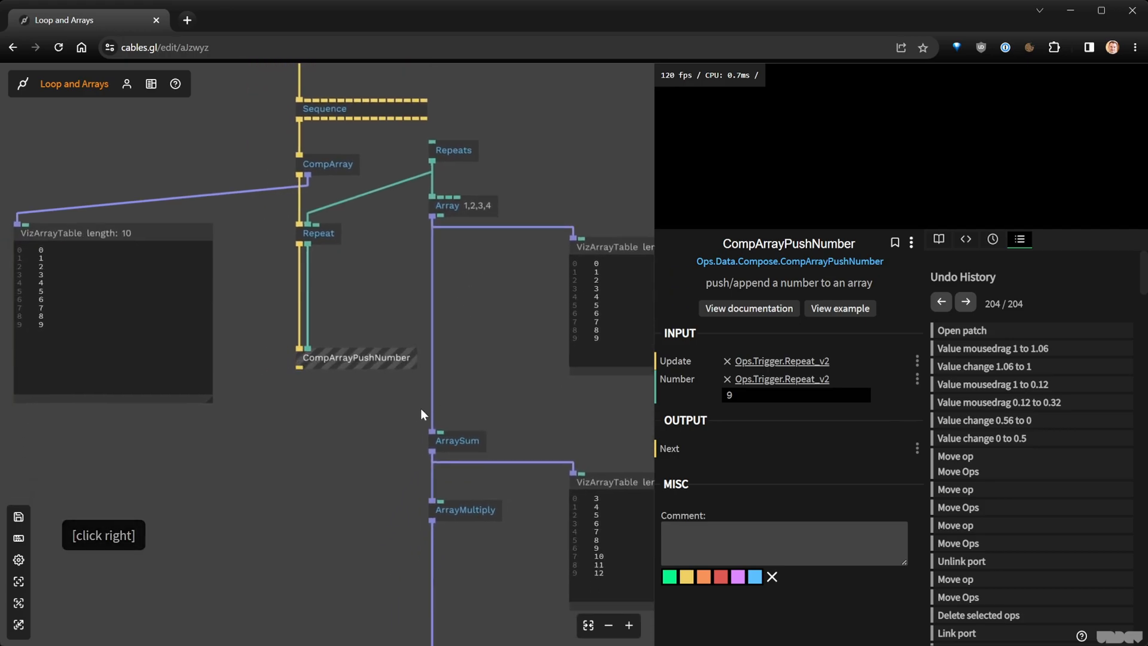
drag(343, 354, 321, 495)
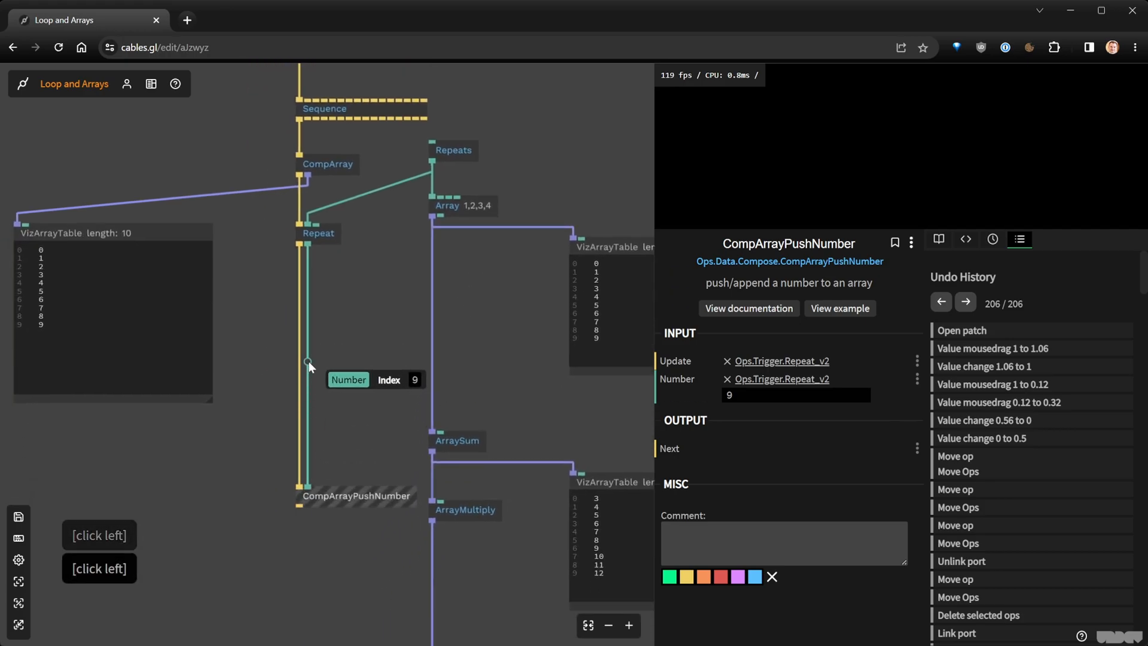
Insert a Sum (+) op into the link from Repeat's Index to CompArrayPushNumber's Number and set its Number2 to 3
click(309, 361)
text(+)
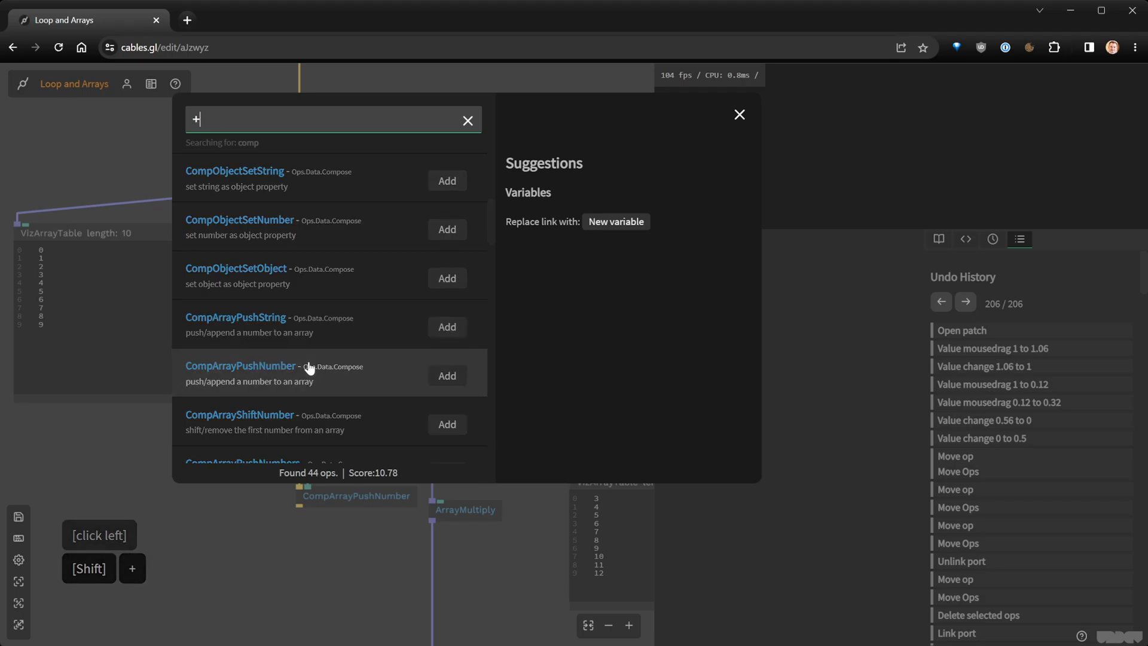
key(Return)
click(322, 368)
click(461, 432)
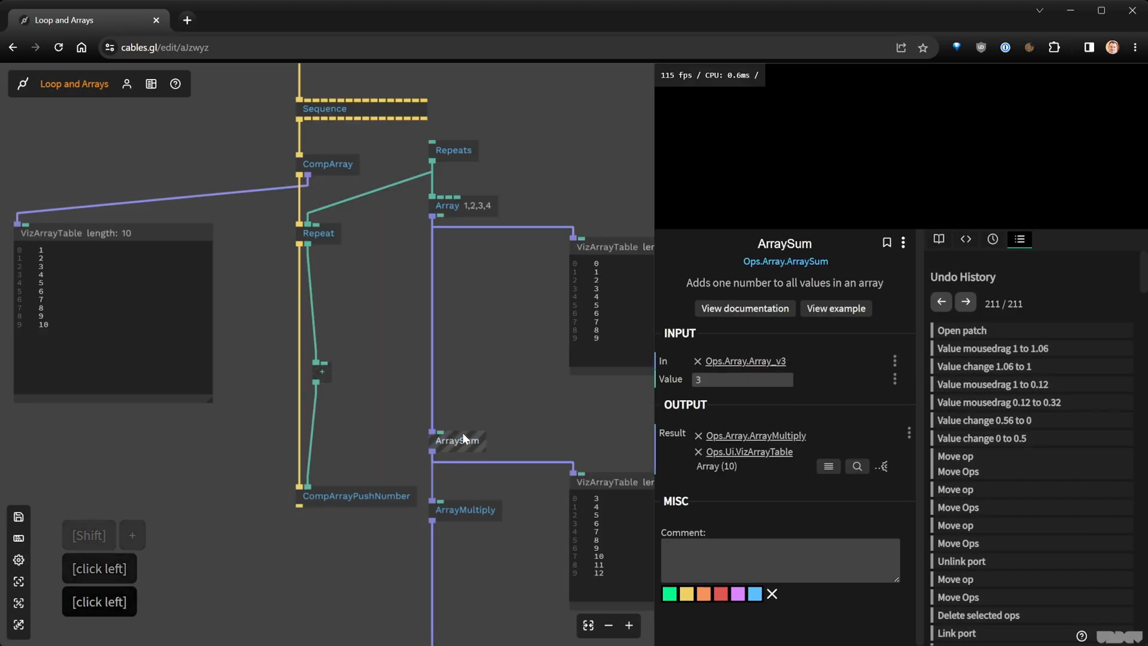
click(321, 370)
click(720, 394)
click(720, 394)
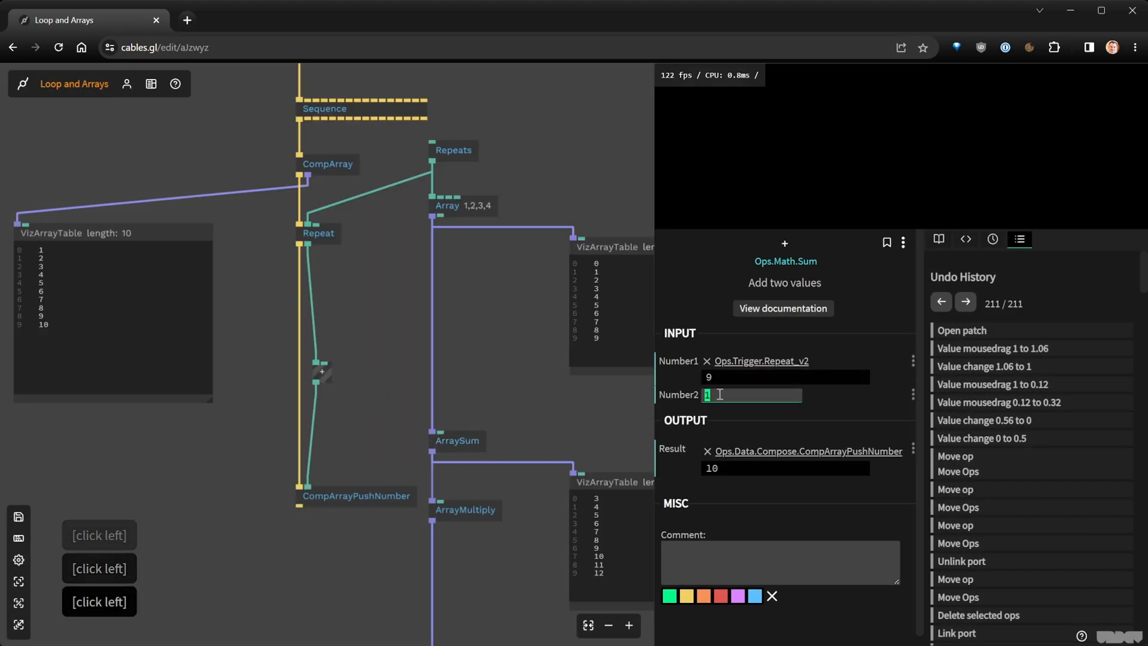
text(3)
Move CompArrayPushNumber down, insert a Multiply (*) op between Sum and CompArrayPushNumber, and set its Number2 to 2.3, matching ArrayMultiply
drag(489, 535, 493, 358)
click(492, 358)
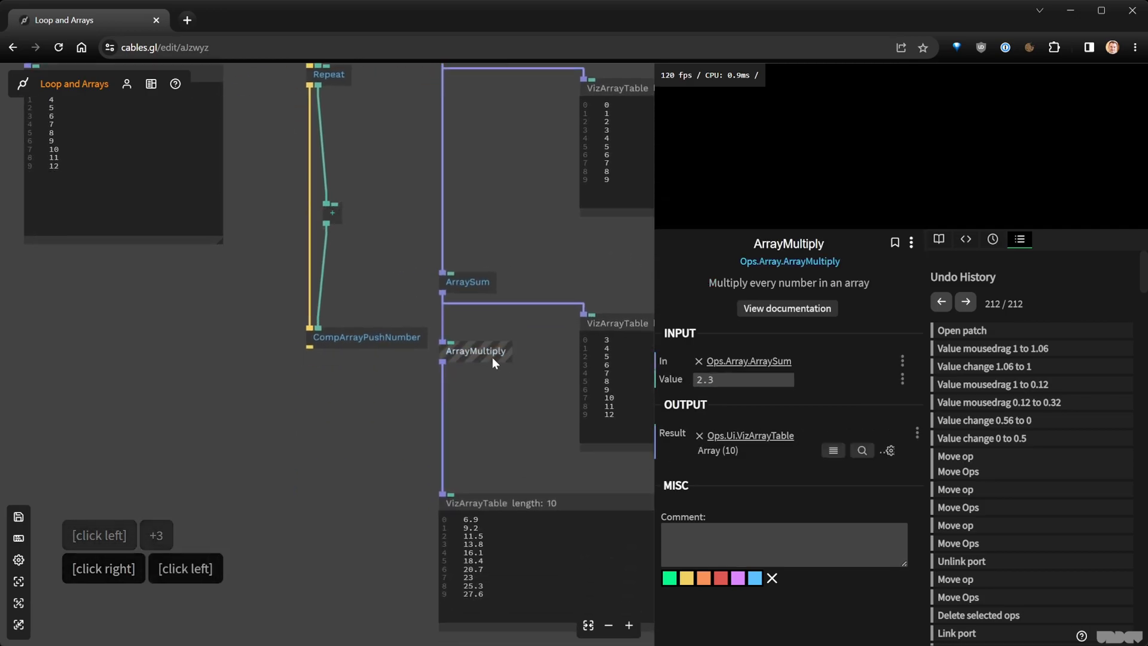
click(358, 368)
click(323, 296)
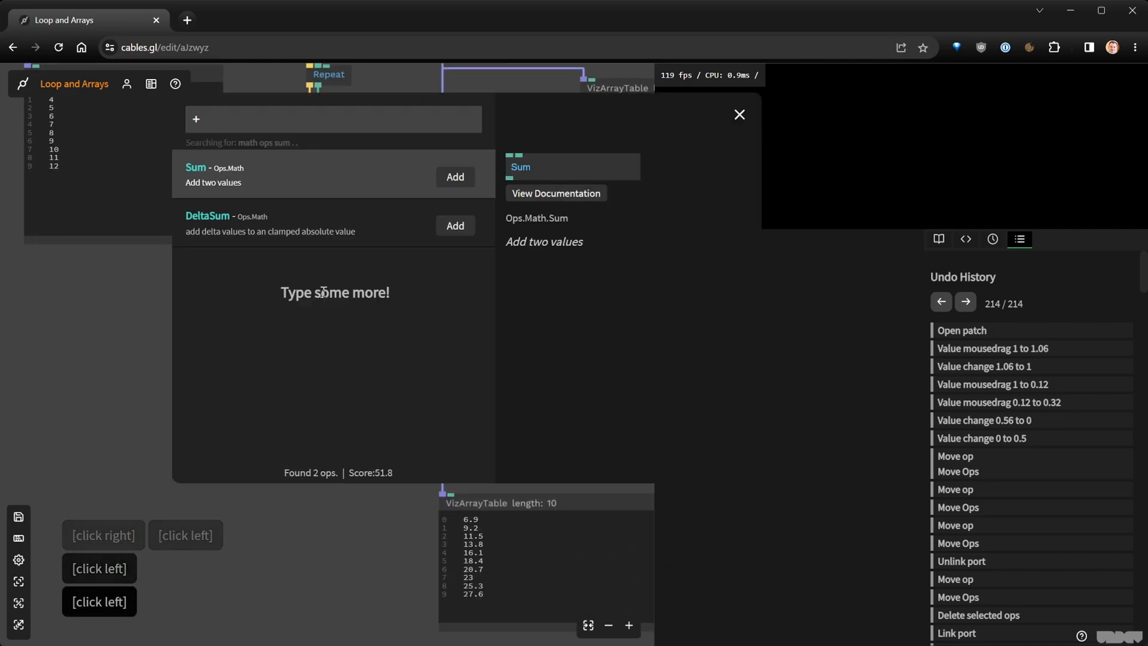
text(*)
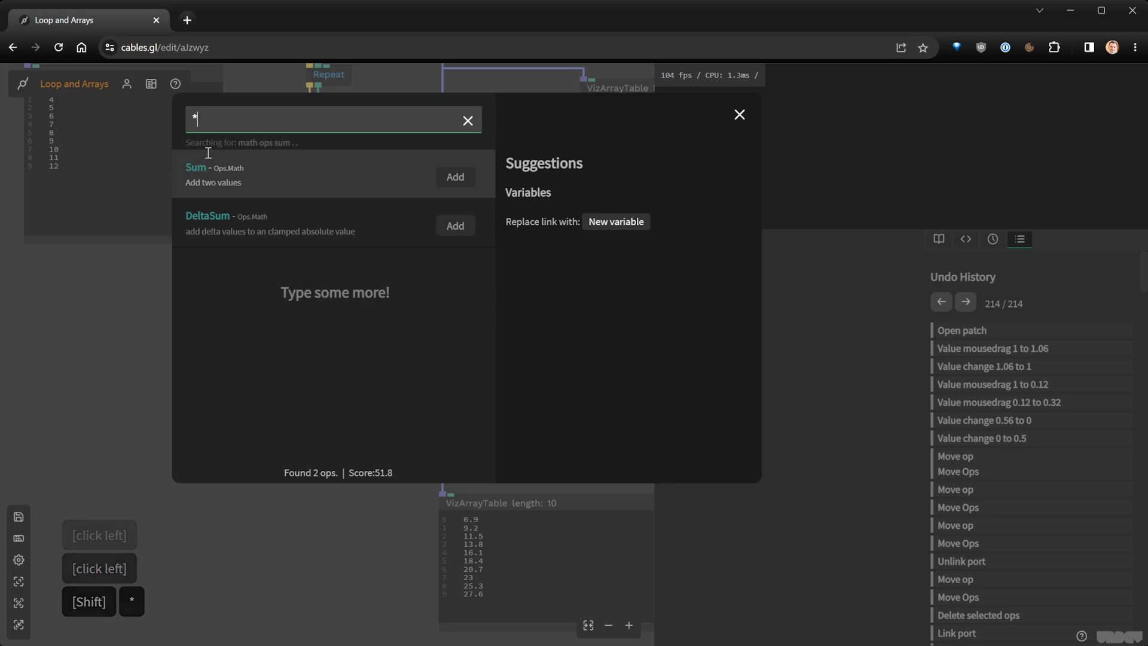
key(Return)
click(729, 397)
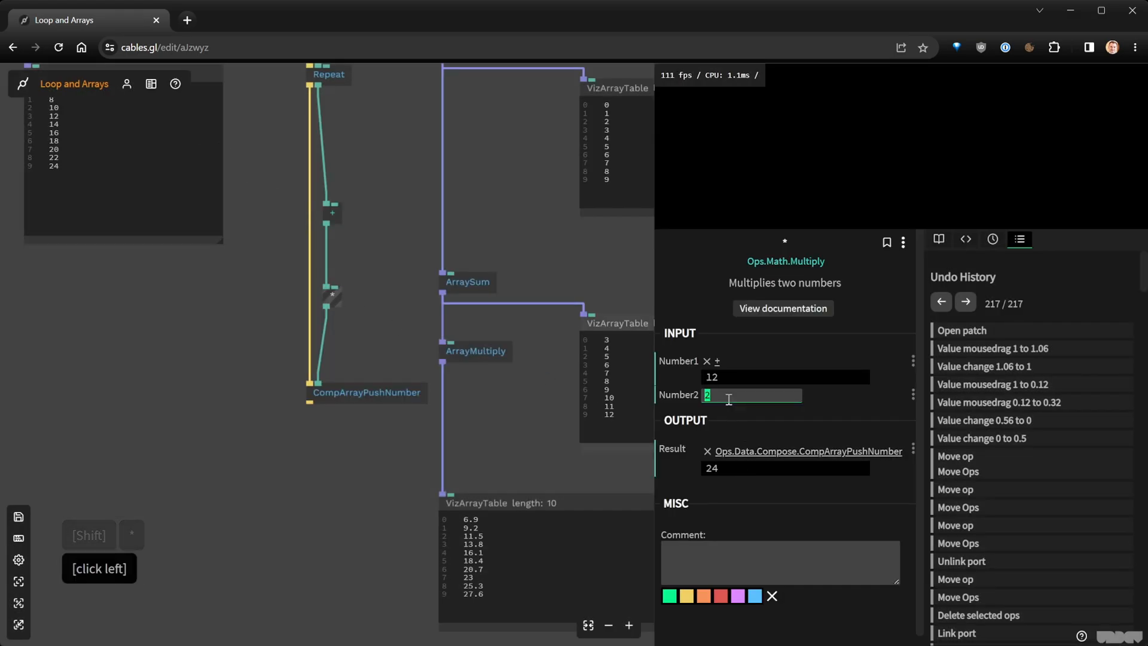
text(2.3)
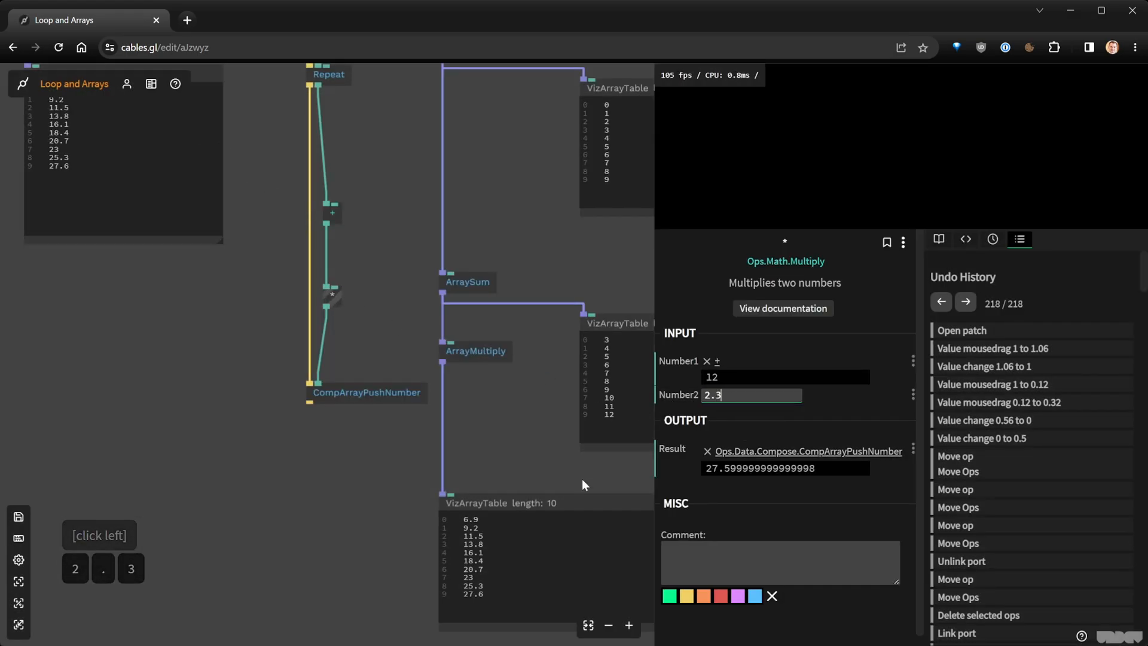
Select Array, ArraySum, ArrayMultiply and their three VizArrayTables and move them together away from the Repeat chain
scroll(387, 443, down, 3)
right_click(289, 402)
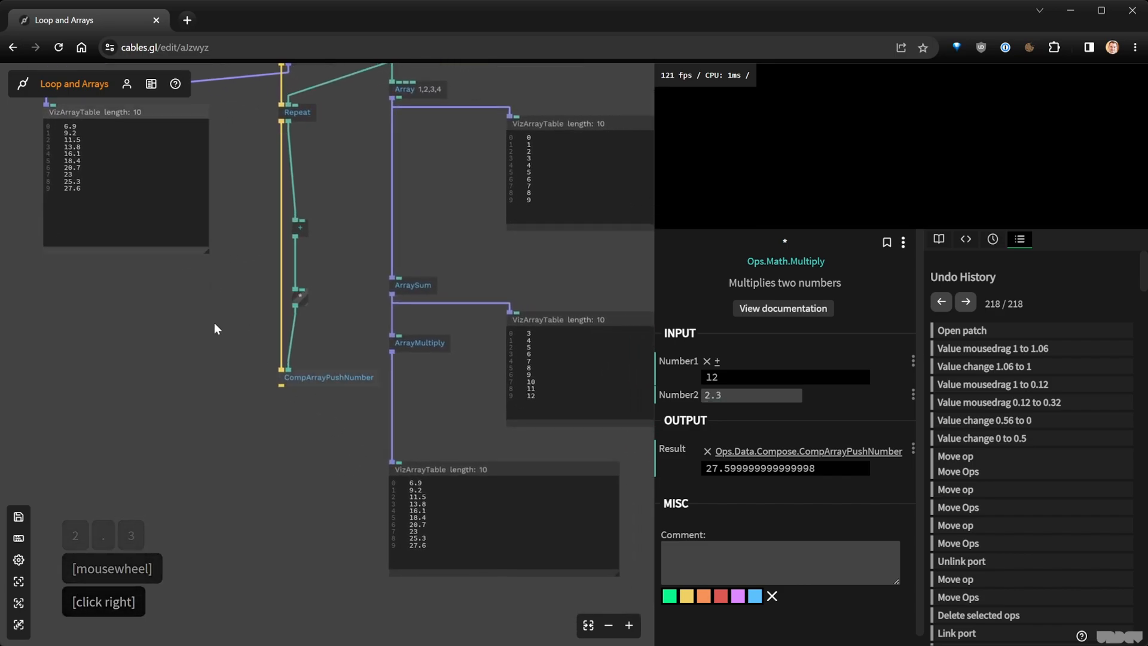
right_click(322, 215)
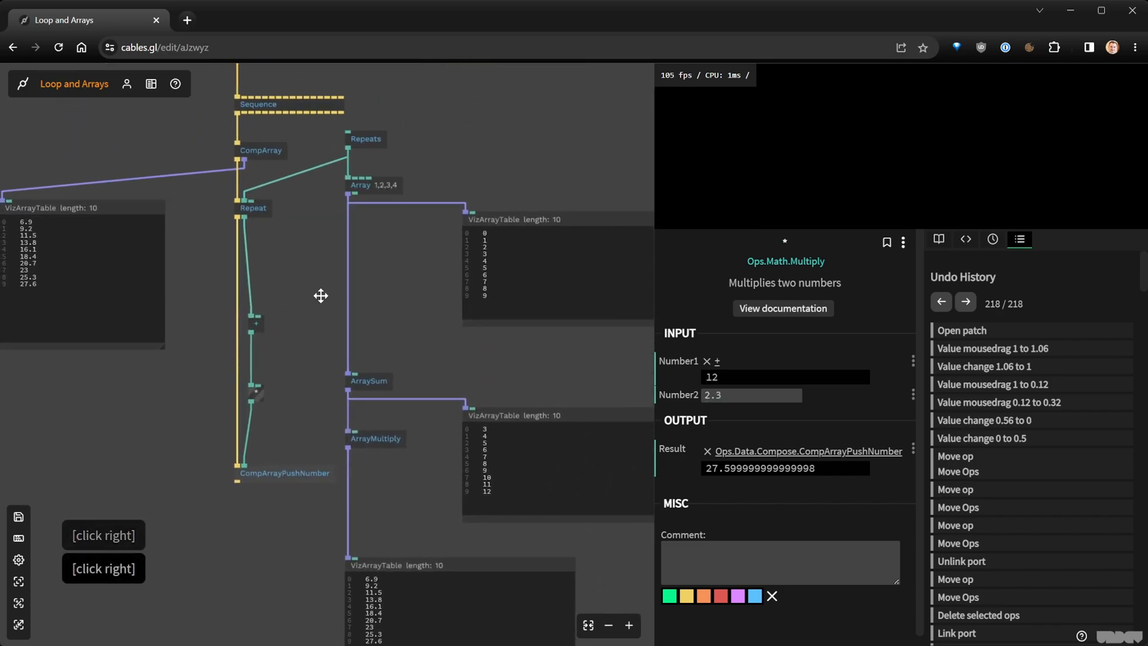
right_click(319, 302)
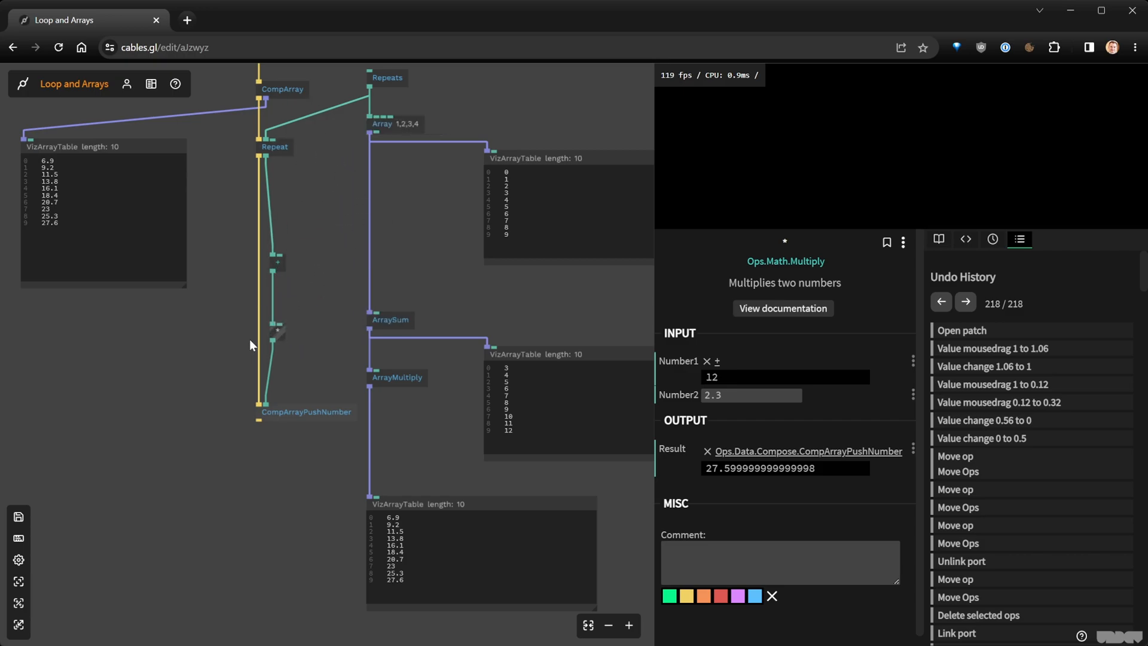
right_click(226, 343)
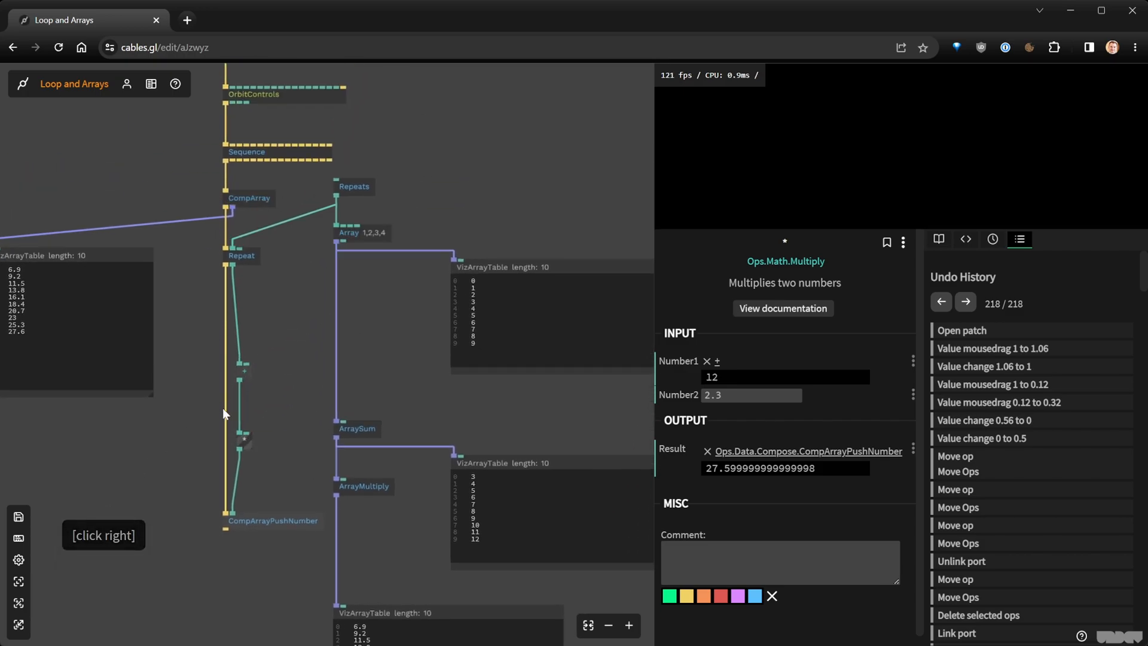
scroll(323, 413, down, 3)
drag(583, 569, 346, 213)
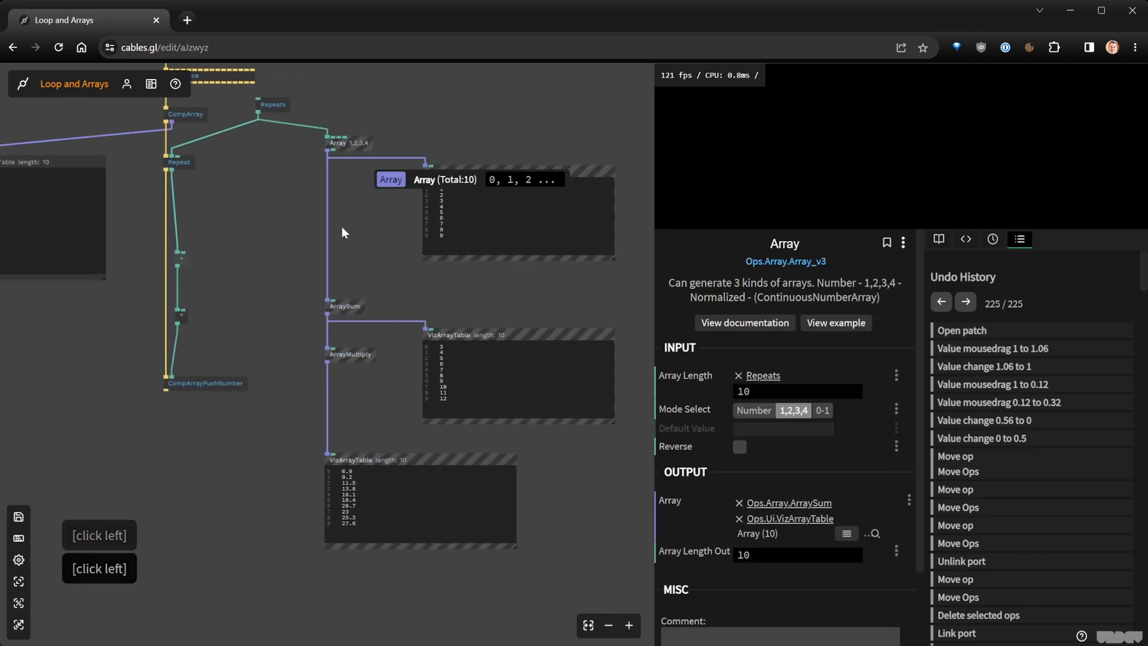
click(380, 290)
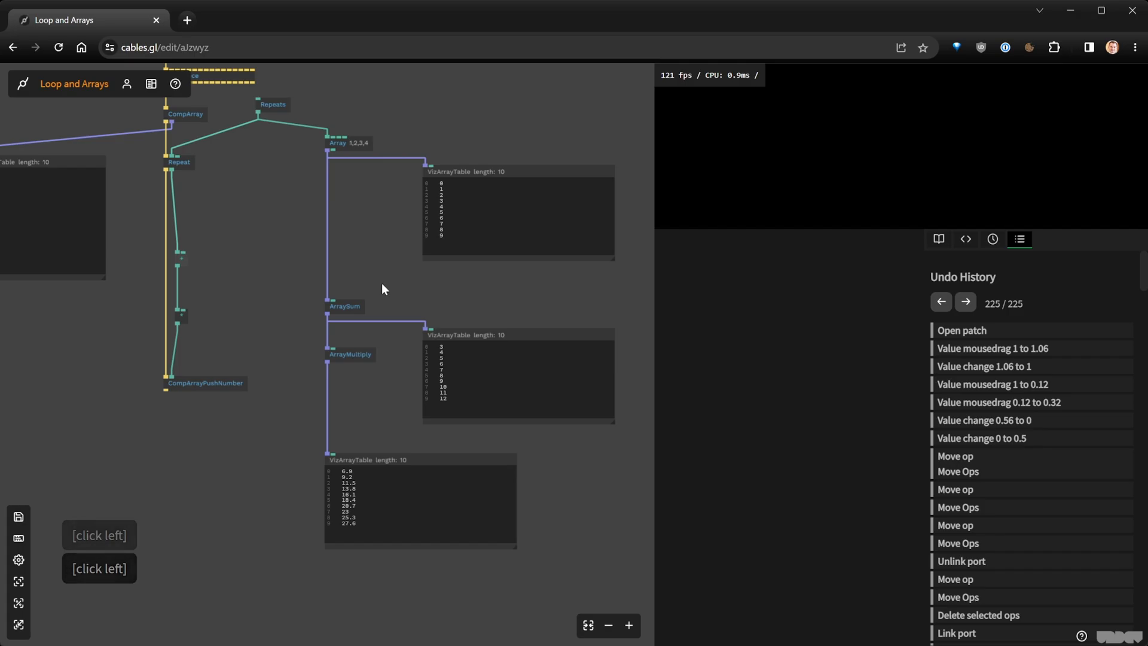
Search the op list for "array", browse the available array ops, and close the list without adding any
key(Tab)
text(array)
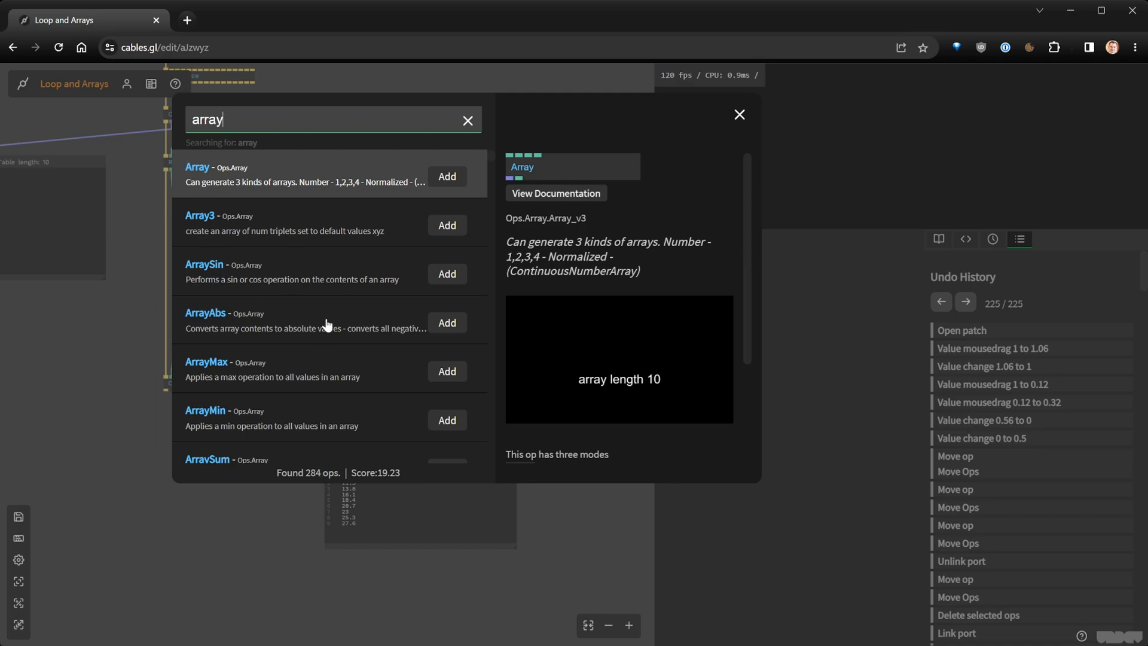
scroll(348, 387, down, 2)
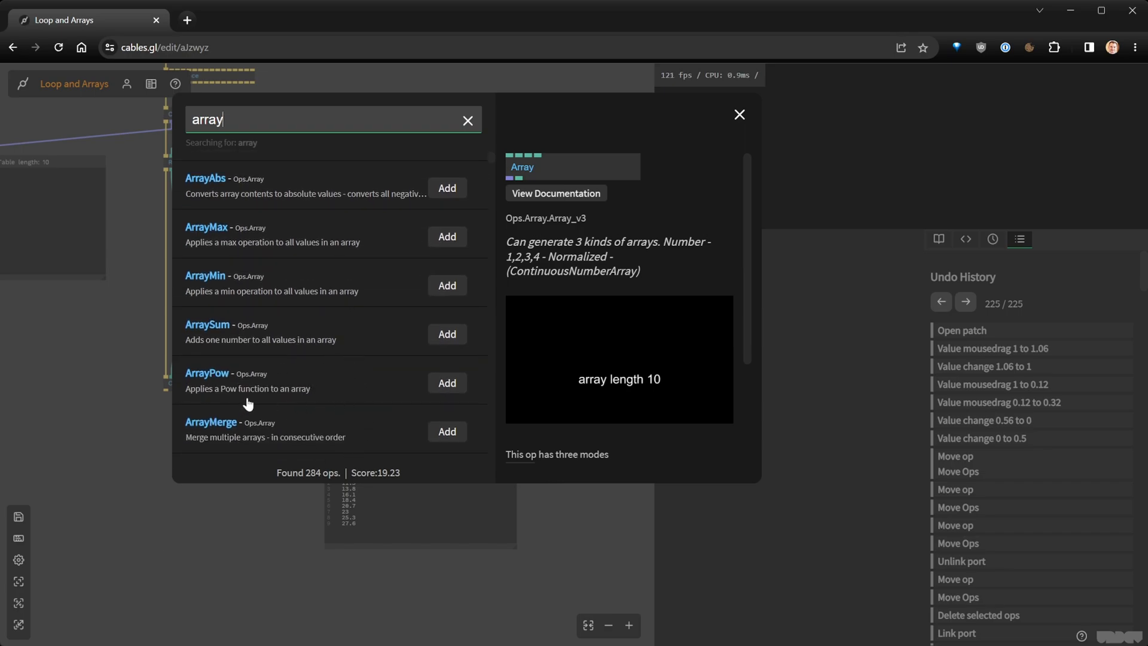
scroll(342, 372, down, 1)
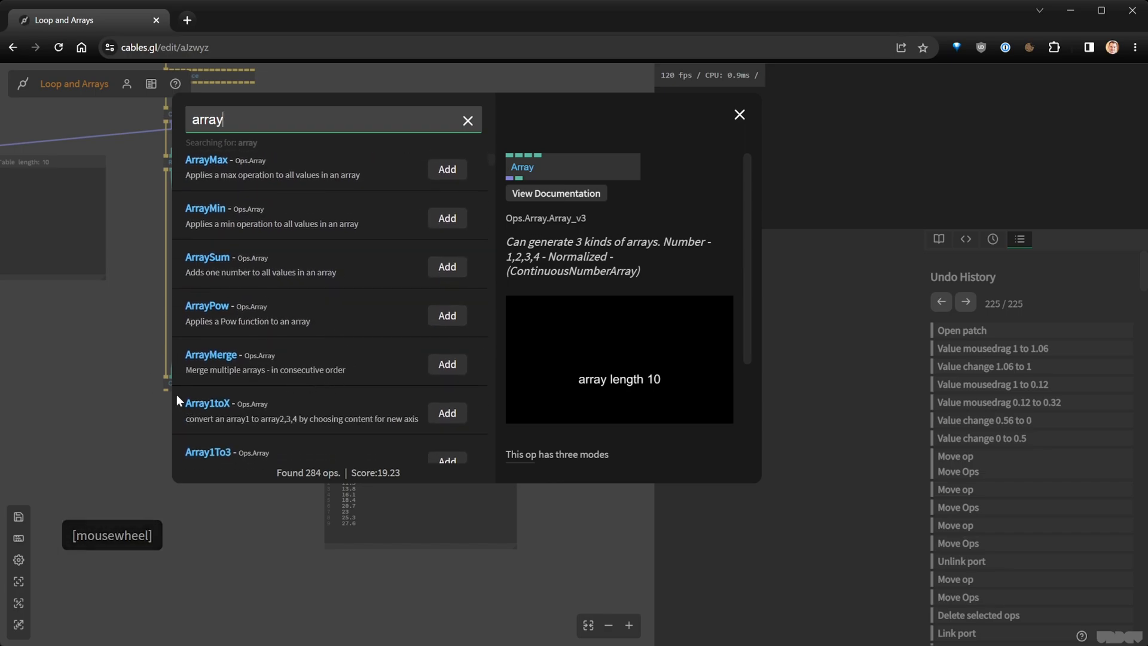
click(268, 529)
Move the Sum and Multiply ops up so they sit close together directly beneath Repeat
scroll(163, 275, up, 3)
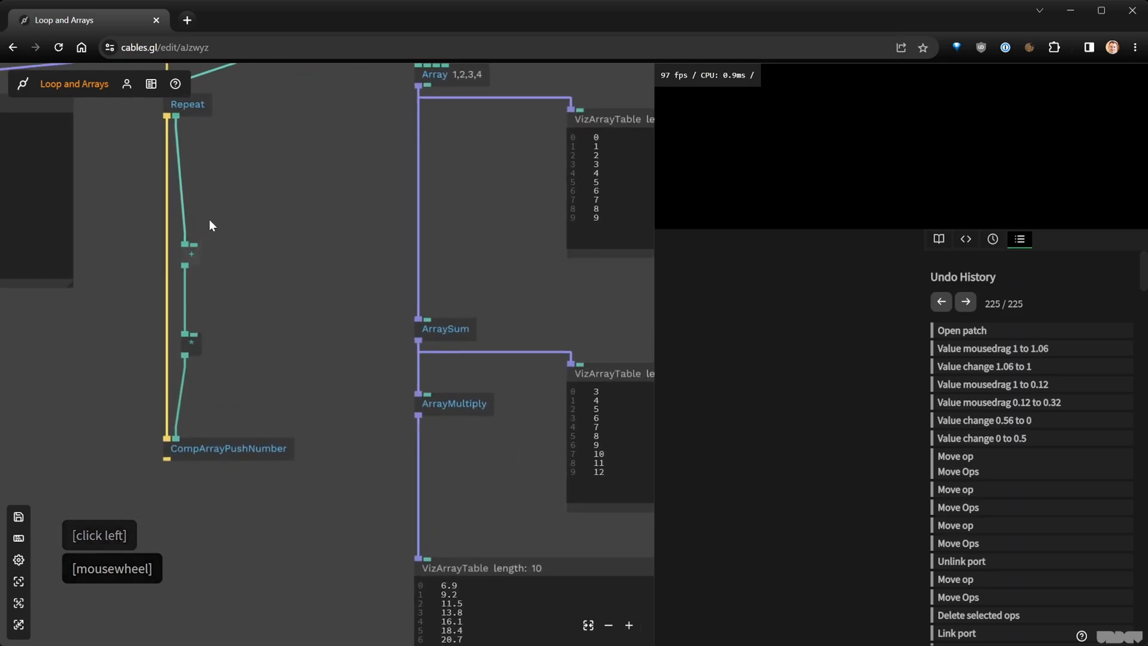
right_click(272, 181)
scroll(318, 382, down, 3)
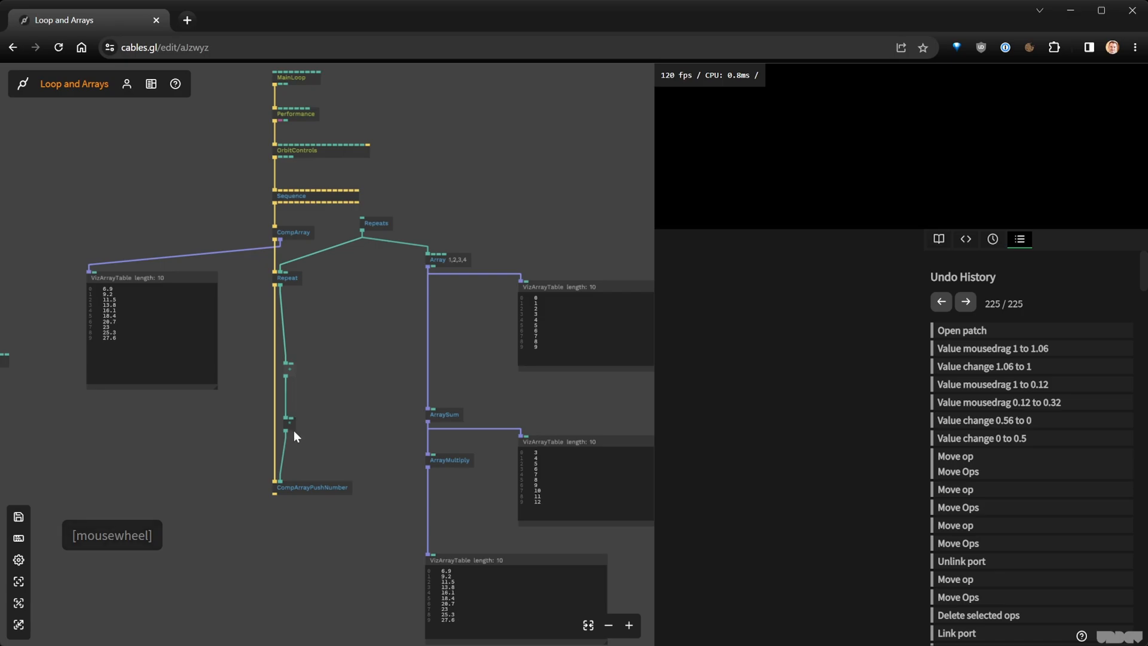
drag(289, 369, 291, 325)
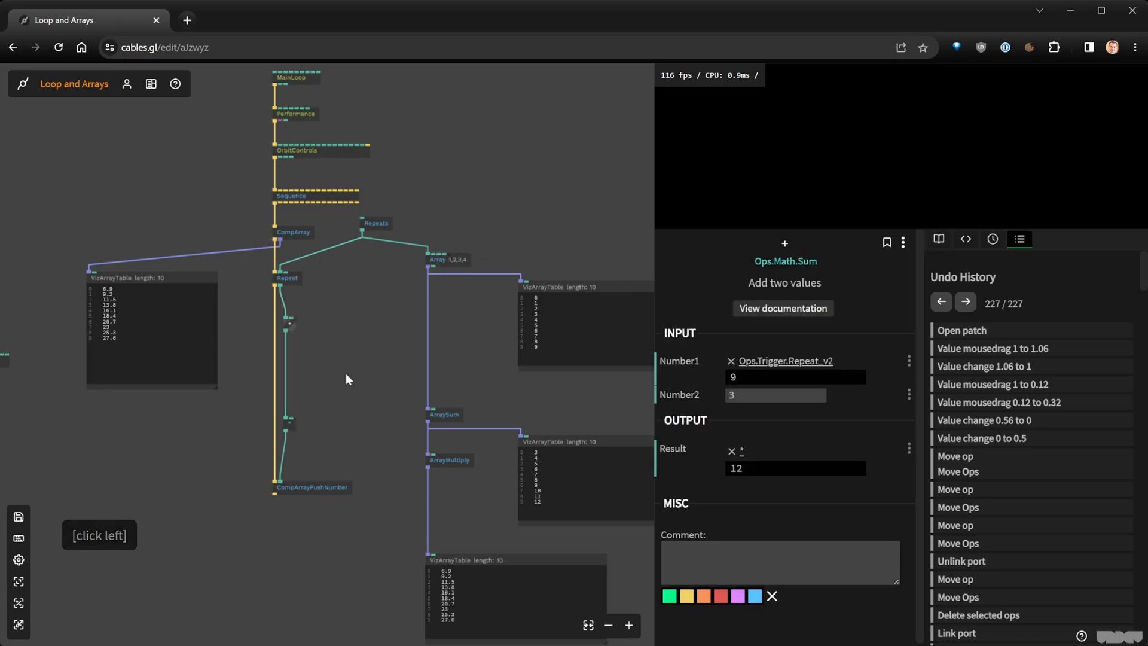
drag(290, 421, 293, 346)
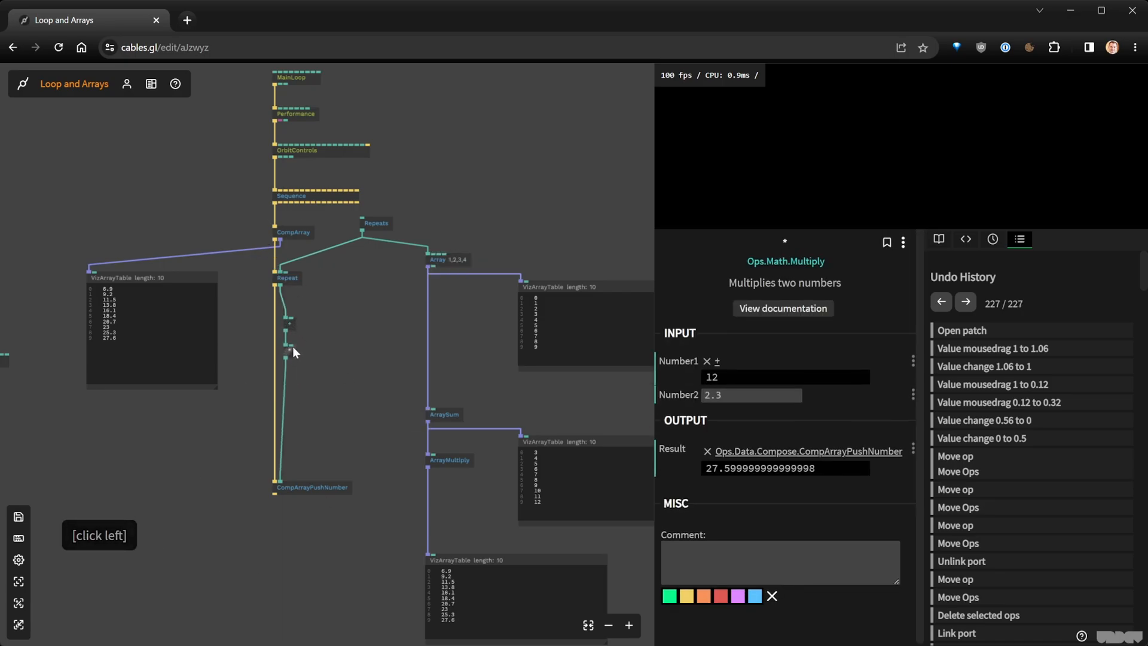
Examine the composed array's VizArrayTable beside the unconnected cube chain and show the Transform op's parameters
scroll(354, 430, down, 3)
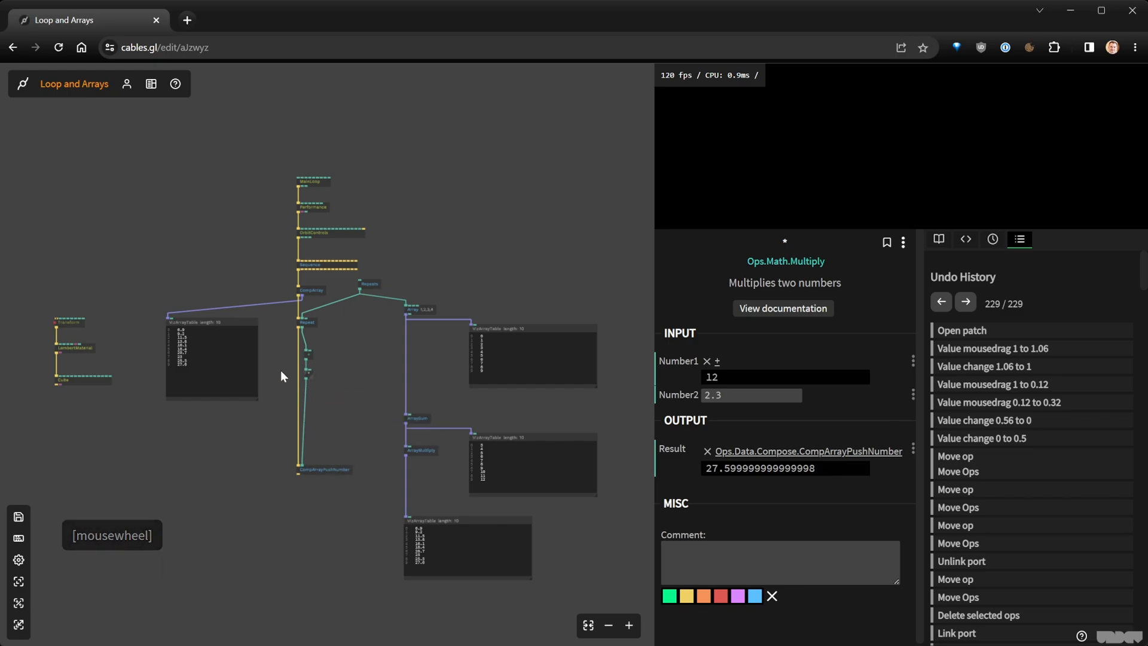
scroll(128, 323, up, 3)
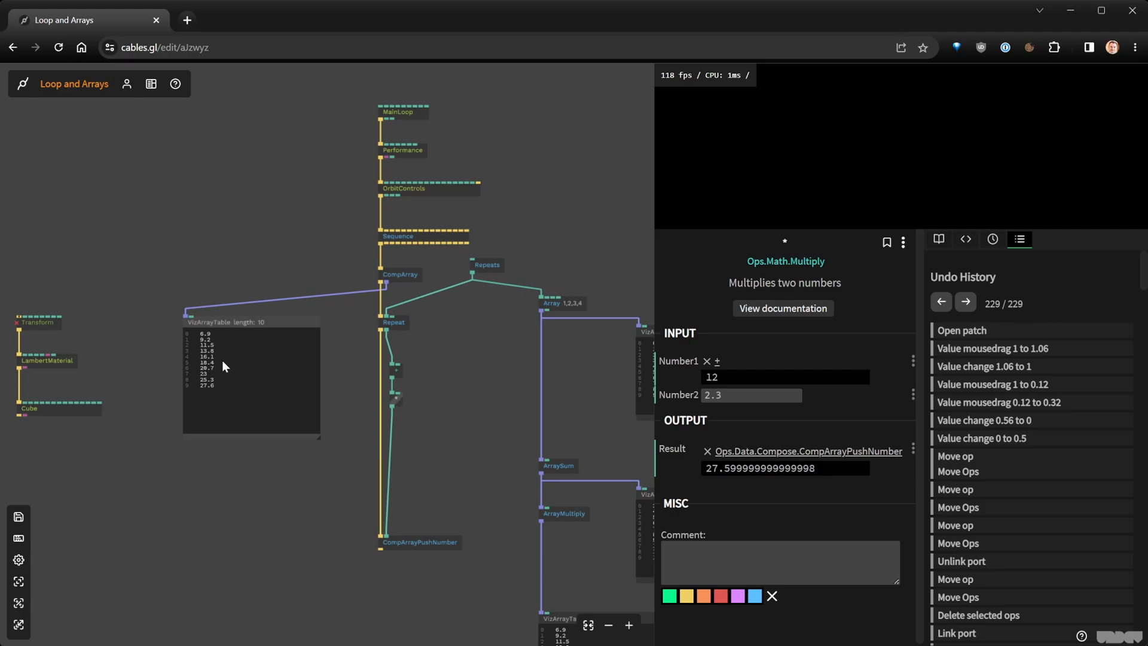
right_click(289, 400)
right_click(169, 415)
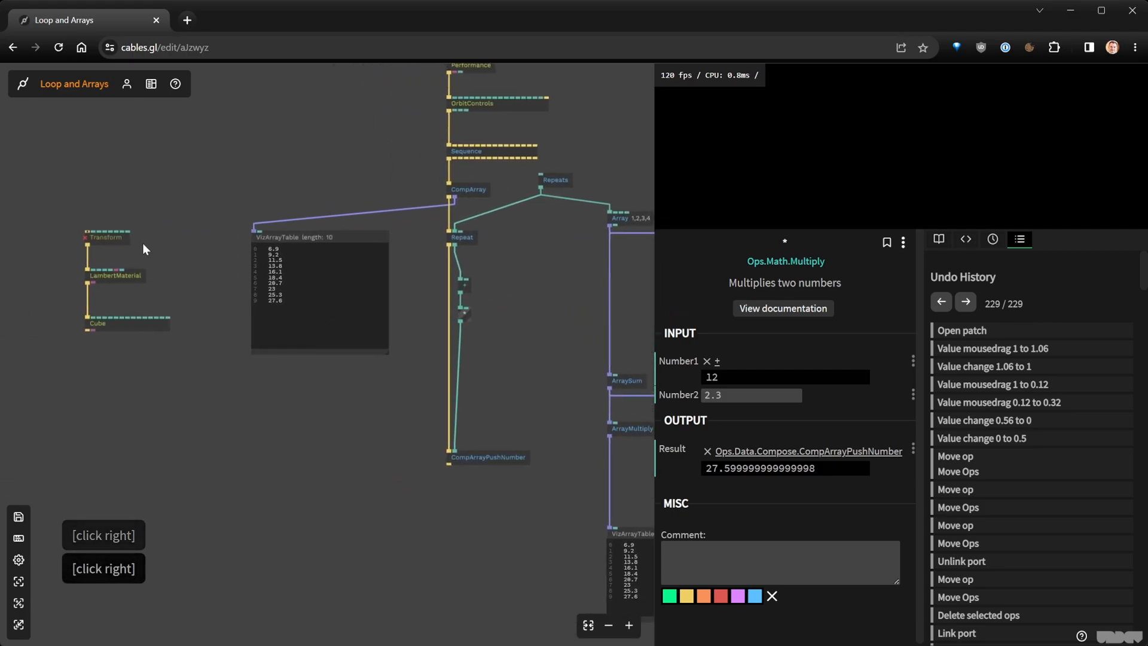
click(103, 240)
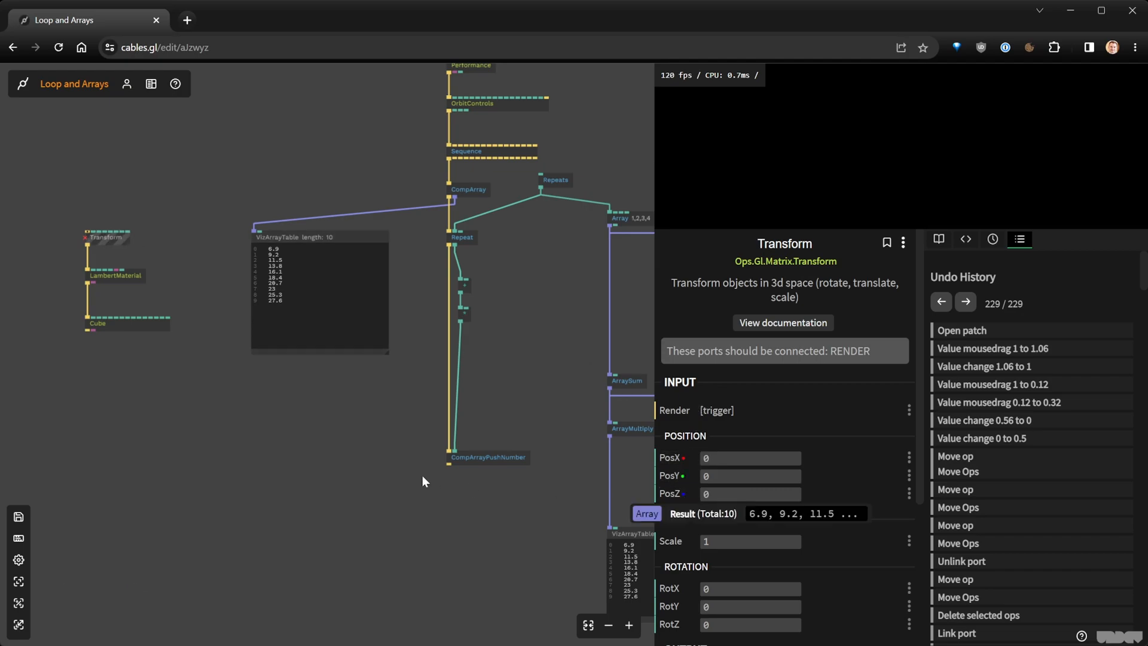
Move the whole Array, ArraySum, ArrayMultiply and VizArrayTable group further to the right of the Repeat chain
scroll(443, 481, down, 5)
right_click(502, 359)
scroll(231, 274, up, 5)
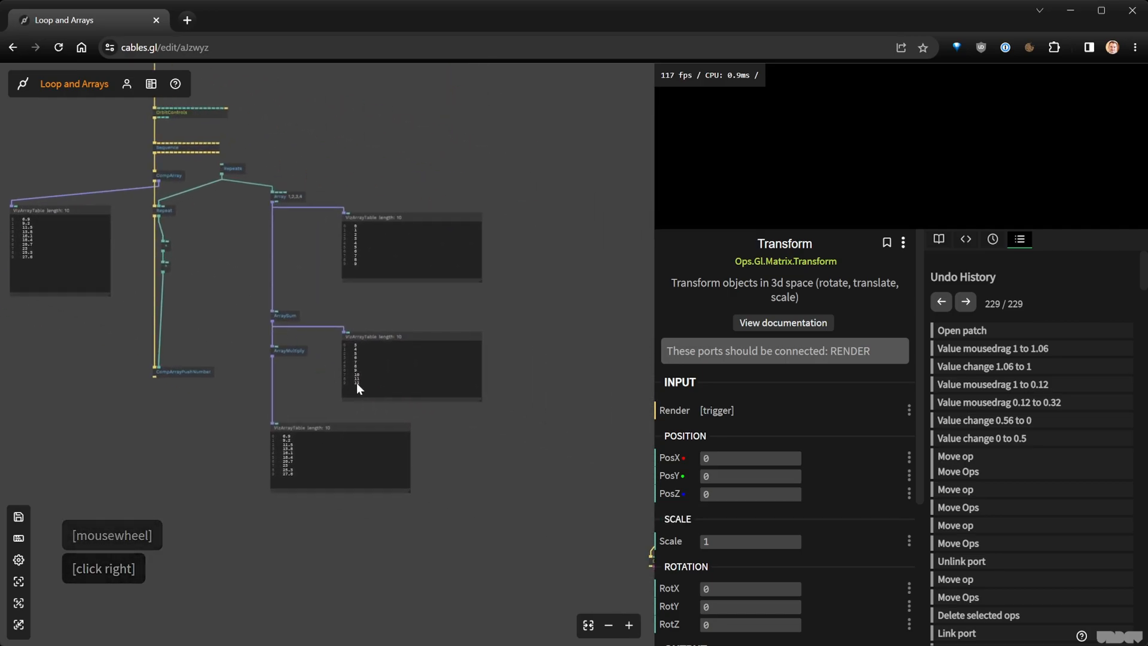
click(521, 464)
drag(521, 464, 397, 201)
click(323, 267)
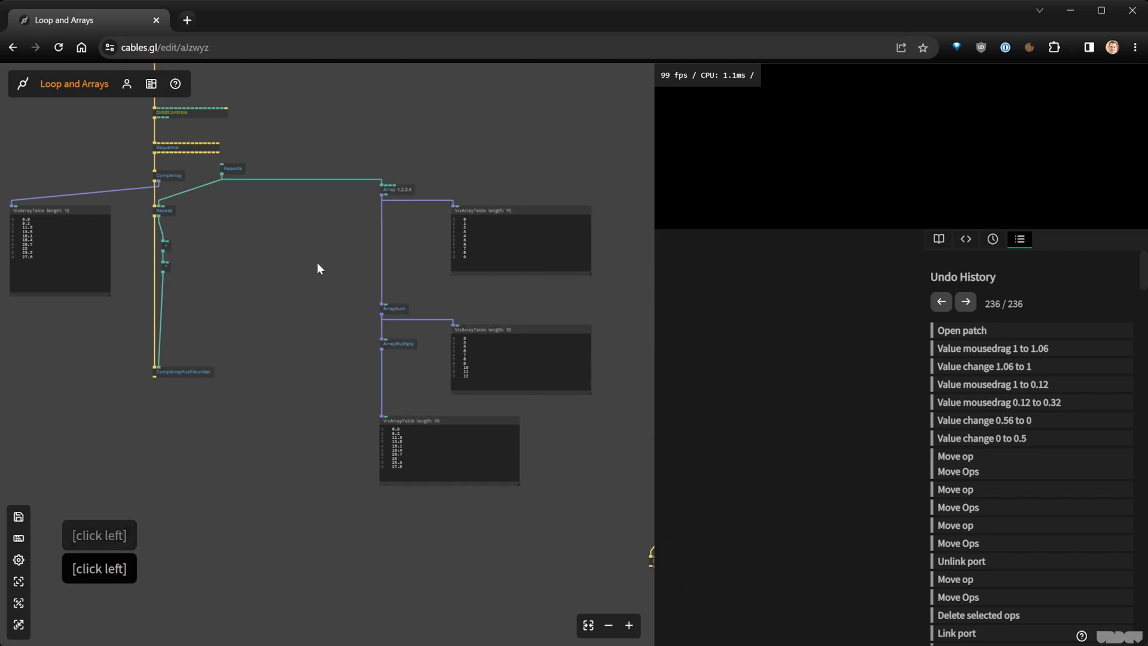
Delete ArraySum, ArrayMultiply and the two VizArrayTables attached to them
right_click(341, 351)
drag(543, 584, 282, 360)
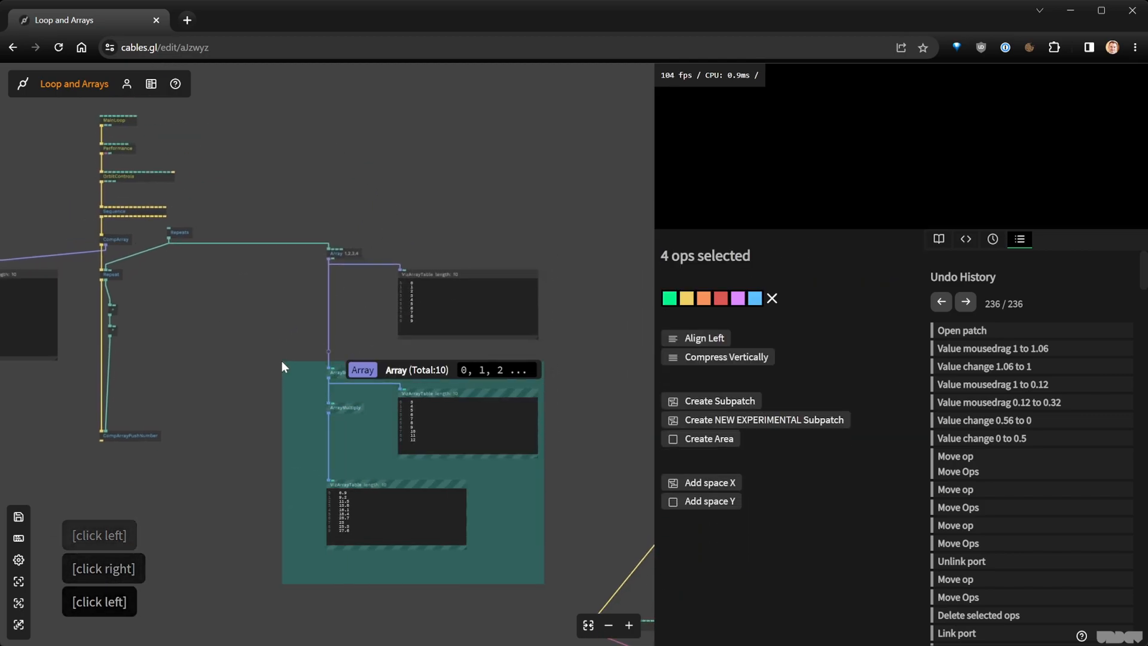
key(Delete)
Move the Array op back next to Repeats, just beneath it
drag(336, 253, 204, 258)
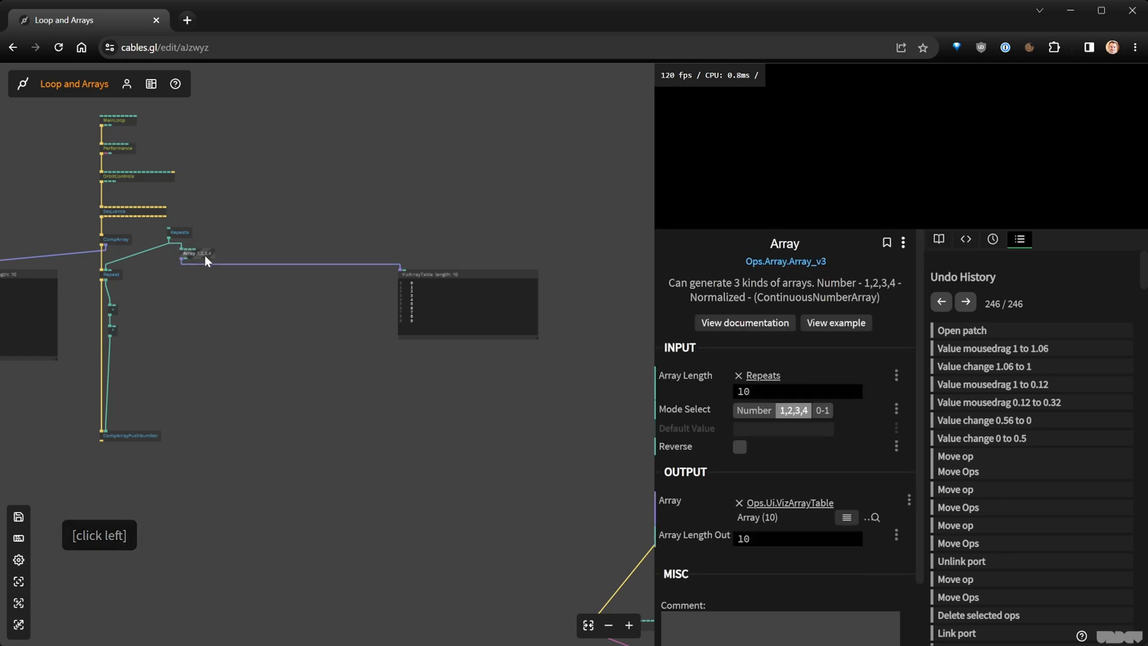
right_click(218, 310)
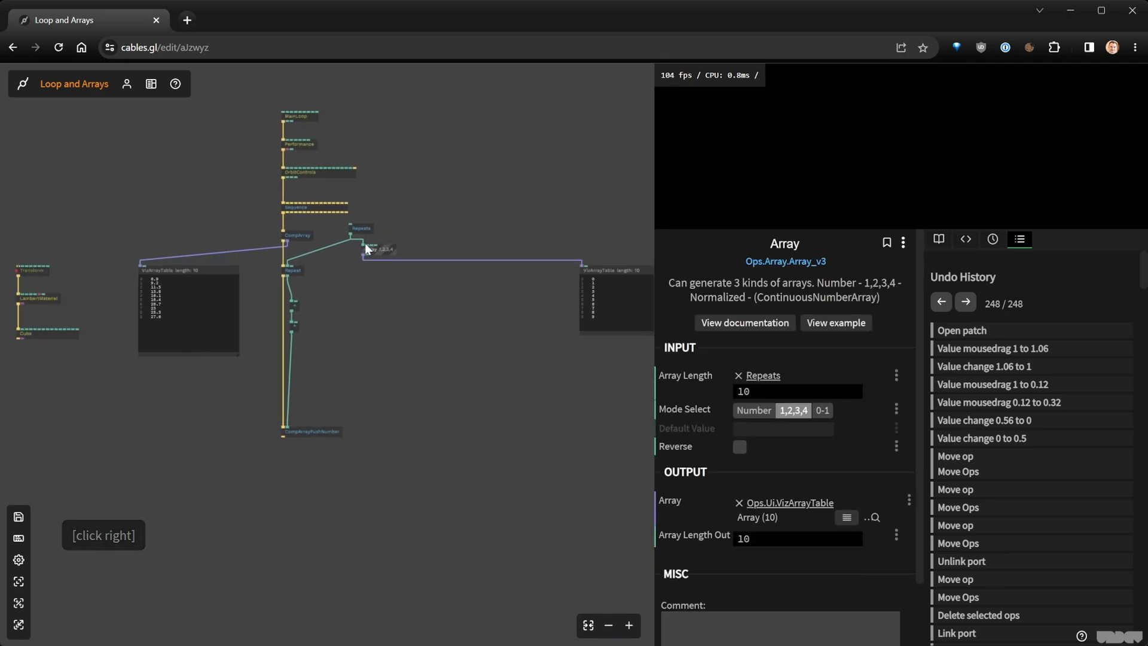
scroll(337, 248, up, 2)
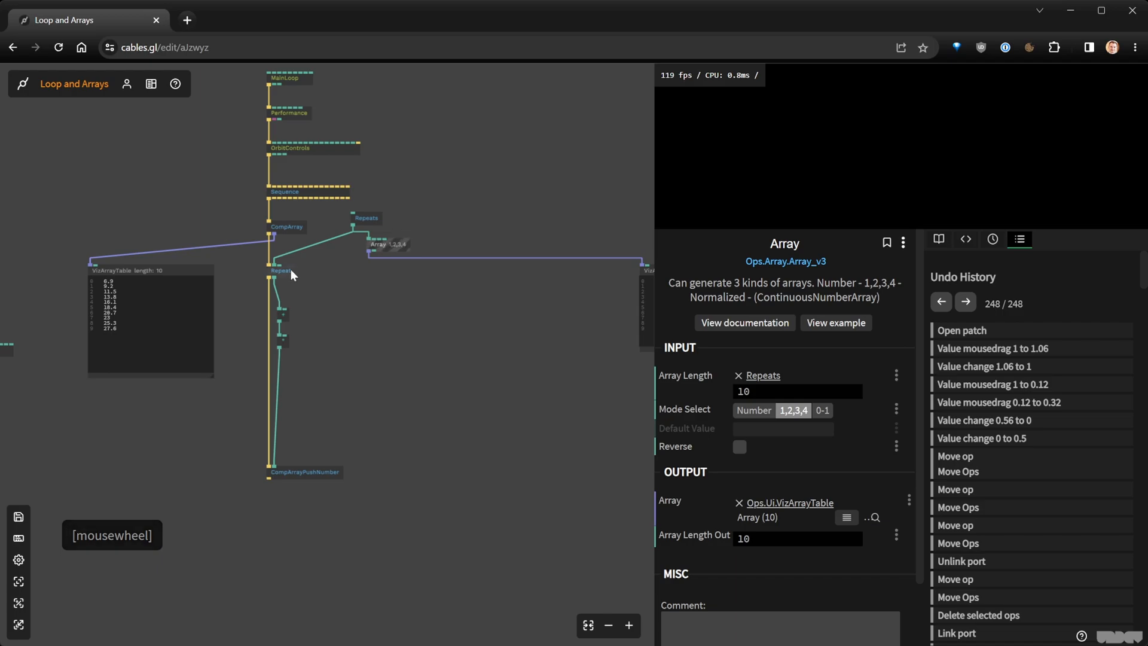
Add the comment "position x" to the CompArray op
click(286, 229)
click(745, 547)
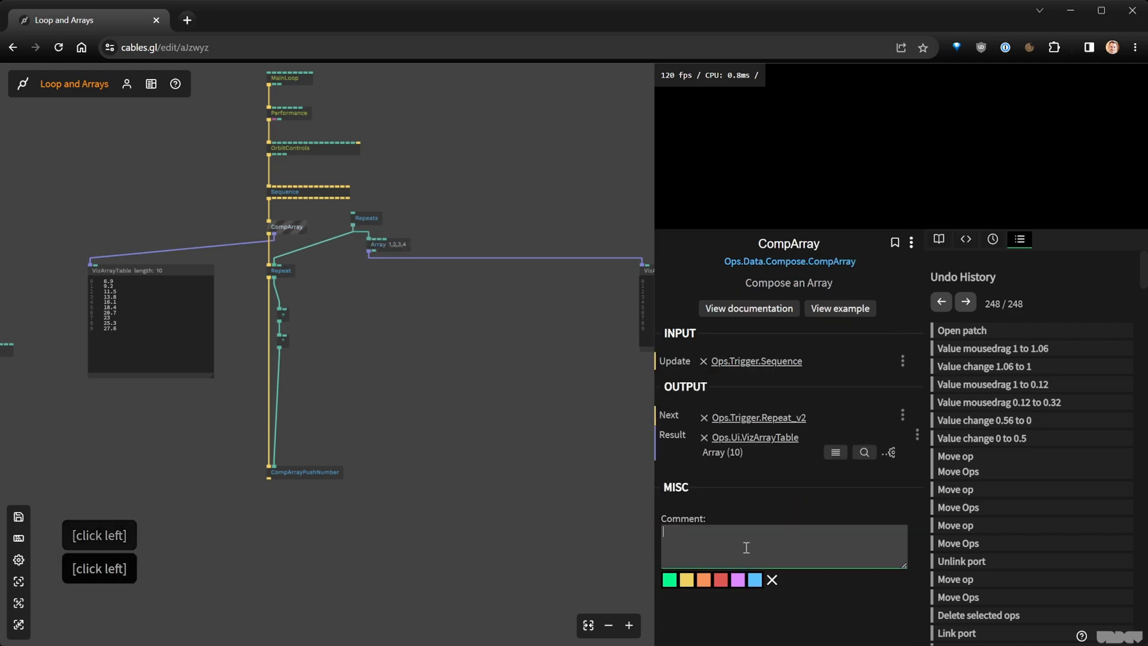
text(position )
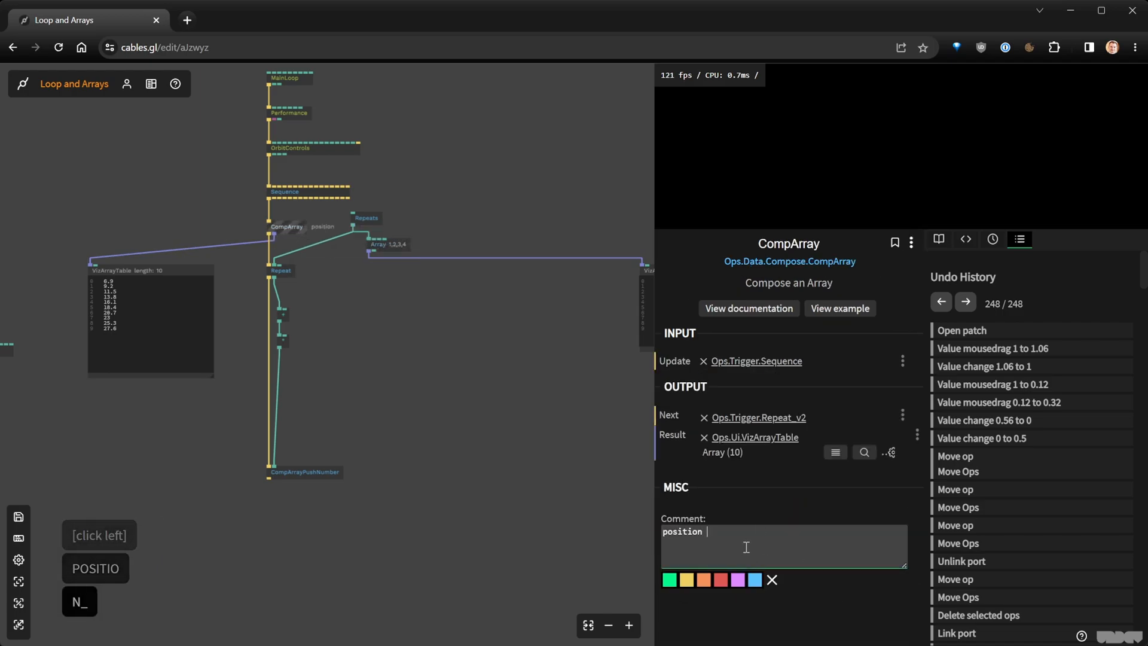
text(x)
Move Repeats and Array slightly further right of the Repeat chain and comment the Array op "position y"
drag(440, 328, 415, 221)
click(443, 242)
click(782, 622)
text(position y)
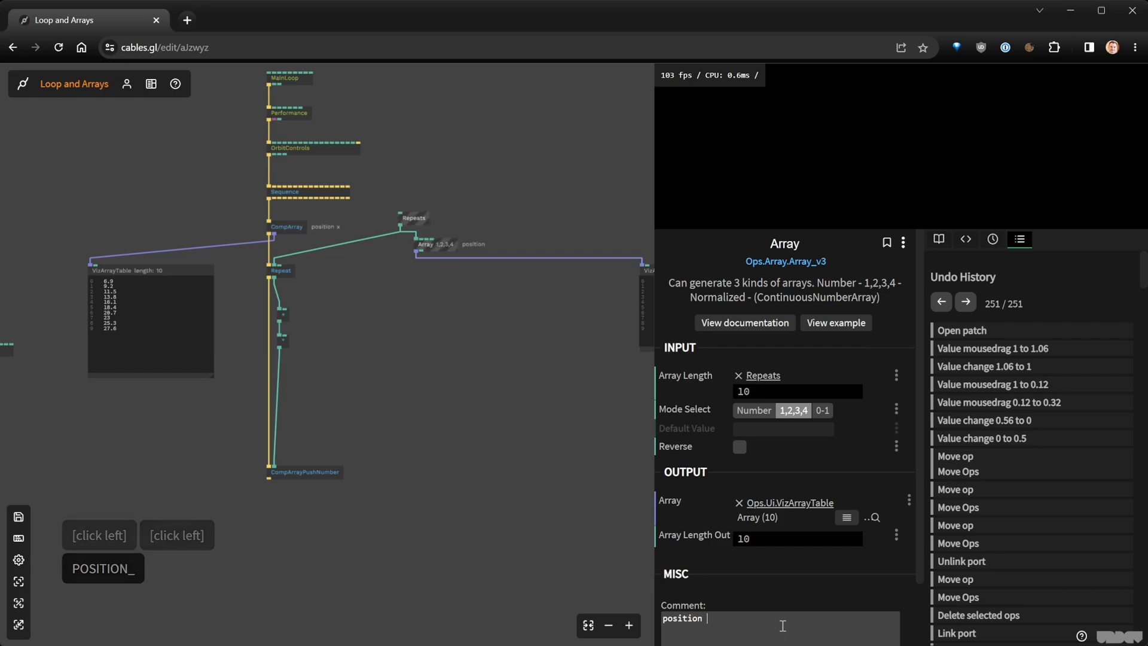
Duplicate the Repeats and Array pair beside the original, then delete the copied Repeats and keep the copied Array
right_click(463, 345)
drag(449, 351, 367, 367)
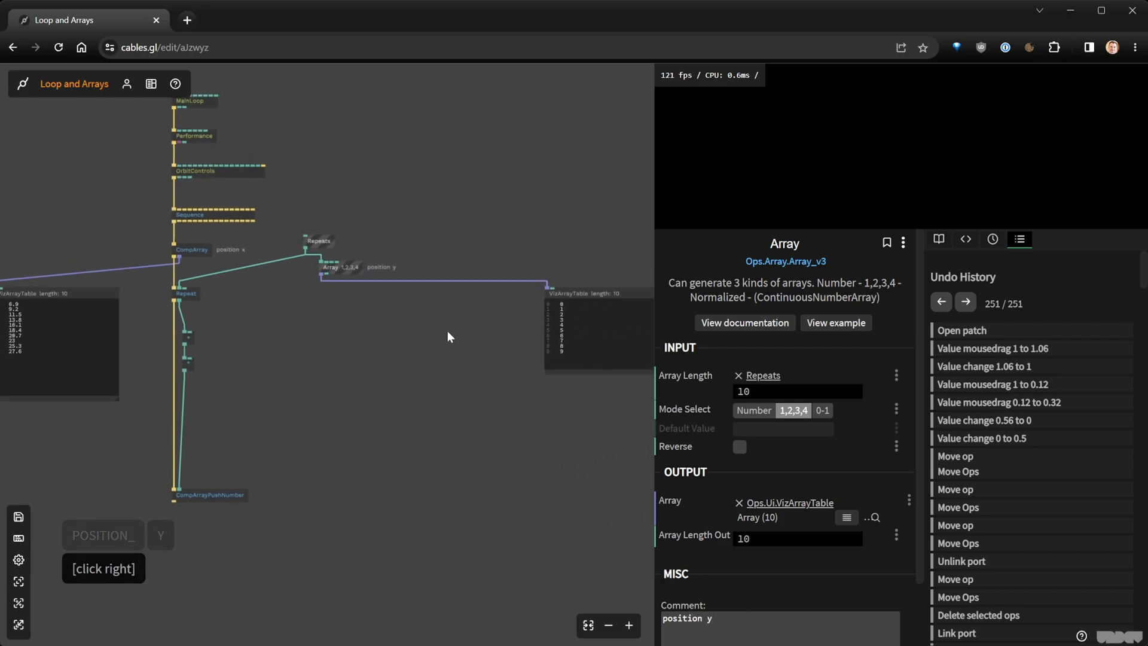
click(356, 267)
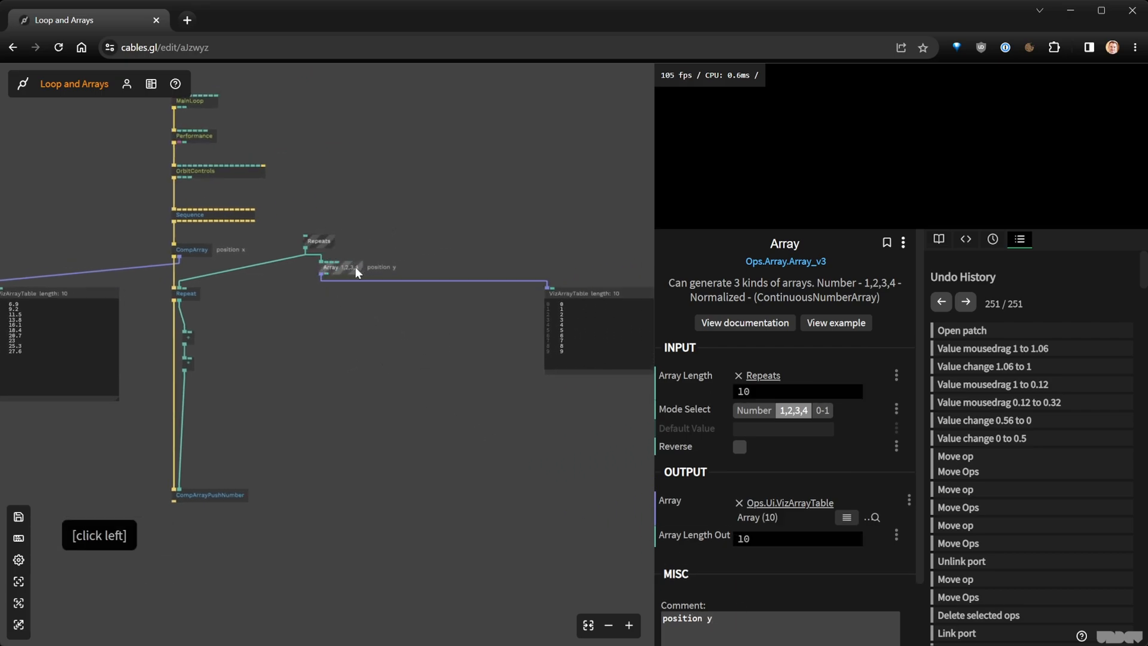
key(ctrl+c)
click(443, 266)
key(ctrl+v)
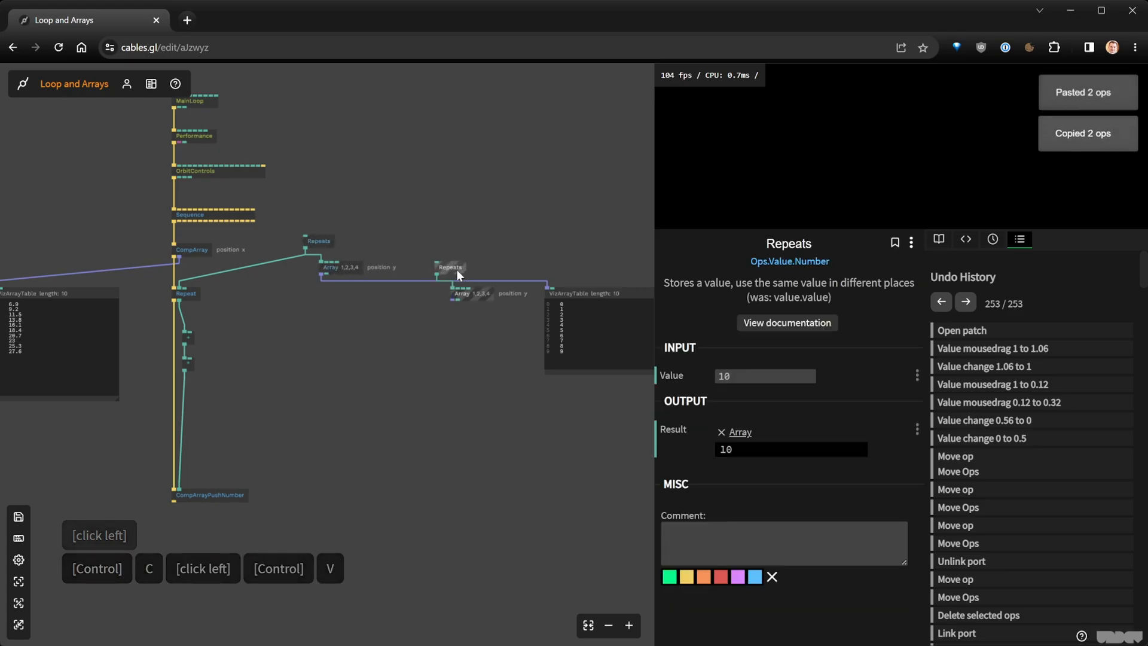
click(457, 270)
drag(461, 300, 445, 263)
click(447, 266)
key(Delete)
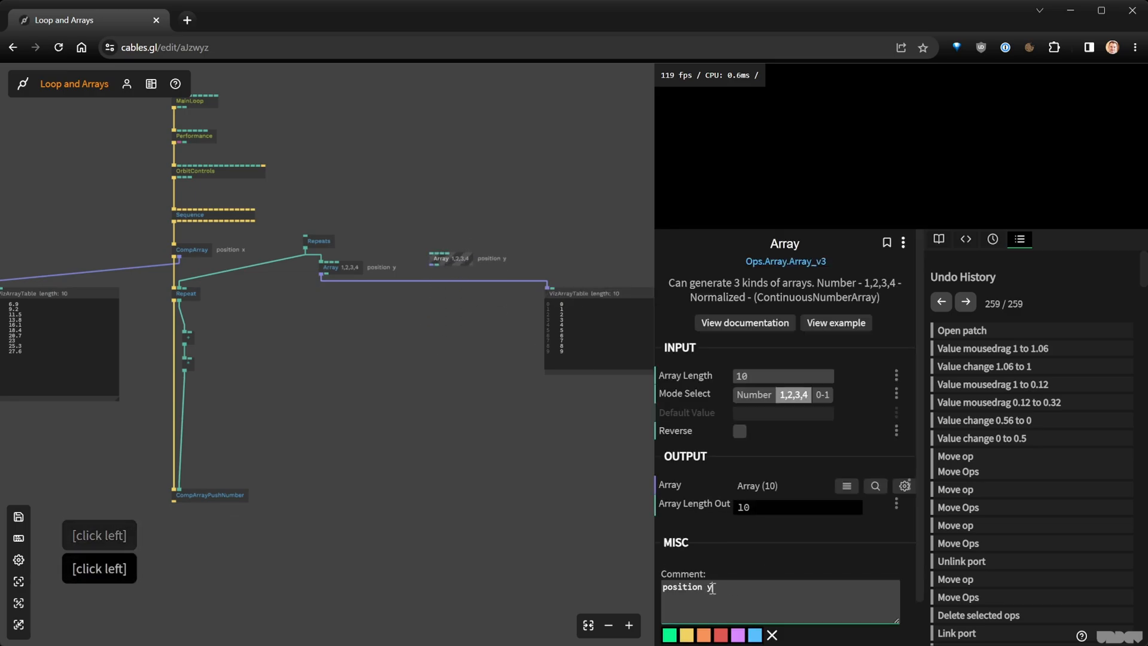
Change the copied Array's comment to "position z" and set its Mode Select to Number
key(BackSpace)
text(z)
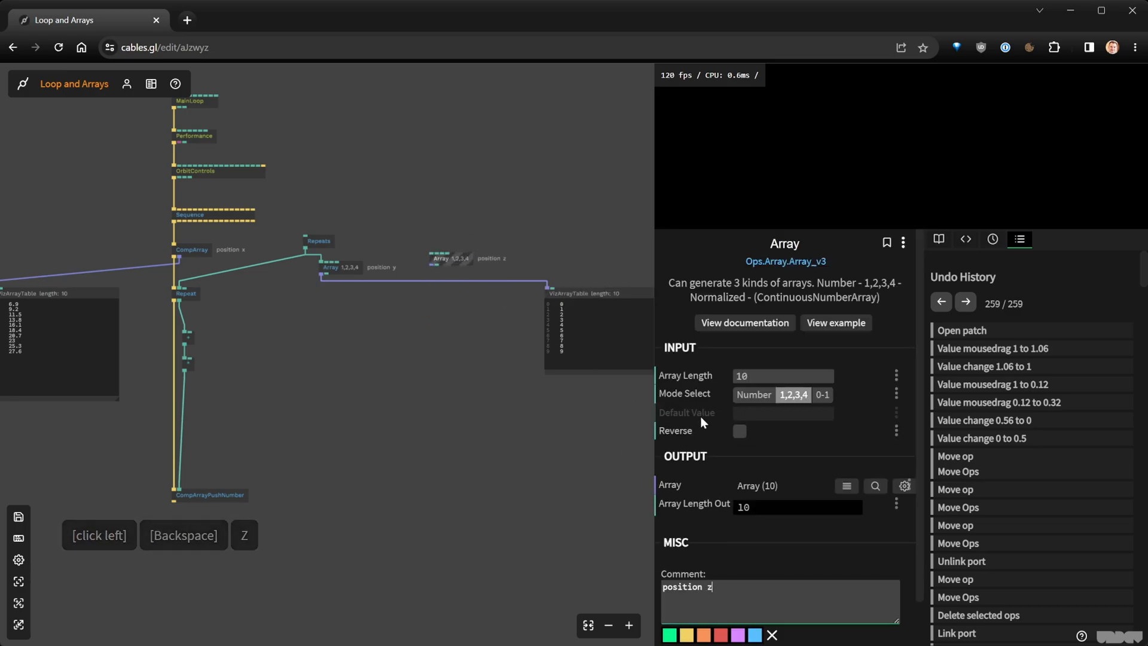
click(766, 396)
Link Repeats to the position z Array's length and delete the VizArrayTable attached to the position y Array
drag(445, 256, 443, 264)
drag(319, 241, 431, 262)
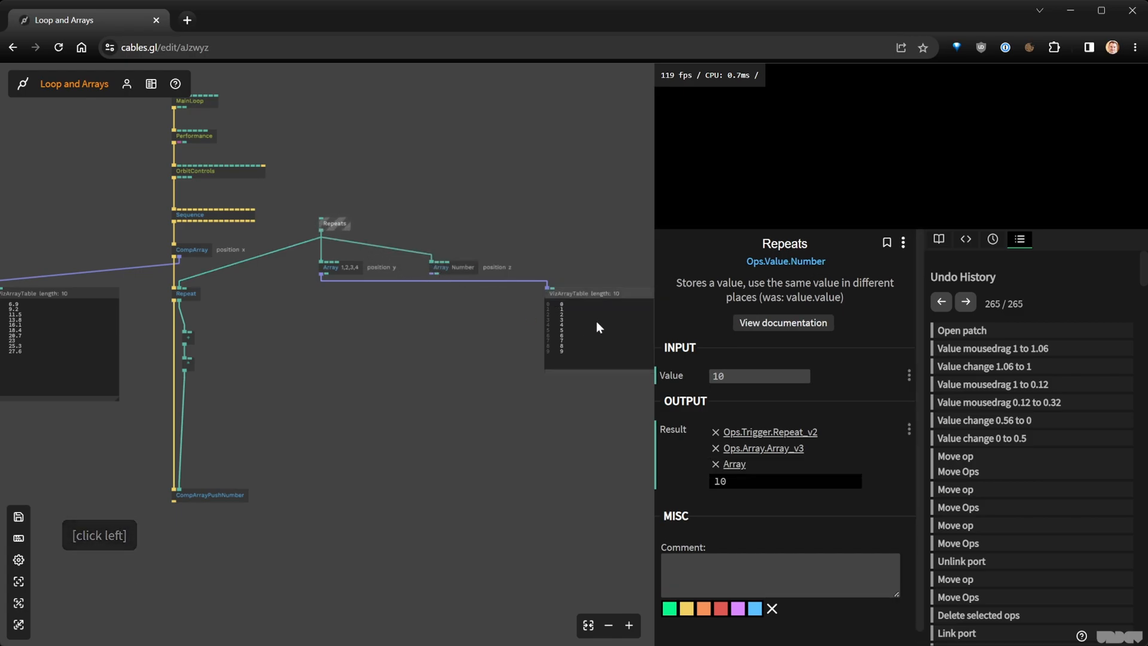
drag(581, 296, 454, 349)
key(Delete)
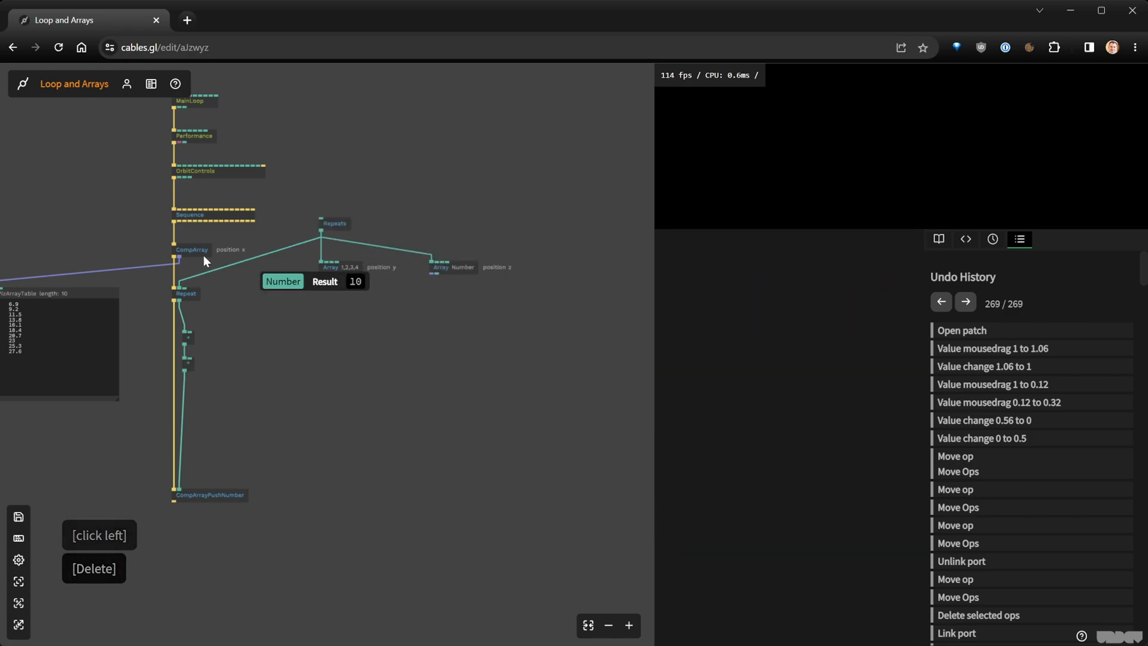
Save the patch and move CompArrayPushNumber up closer beneath the math ops
scroll(312, 325, down, 2)
right_click(294, 343)
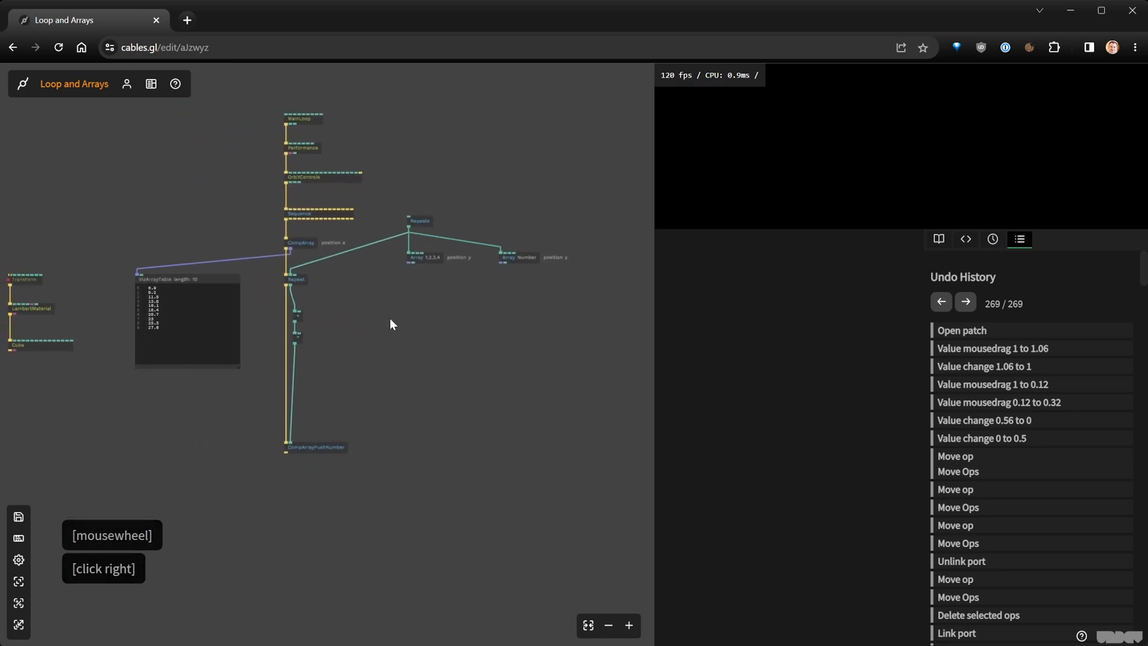
key(ctrl+s)
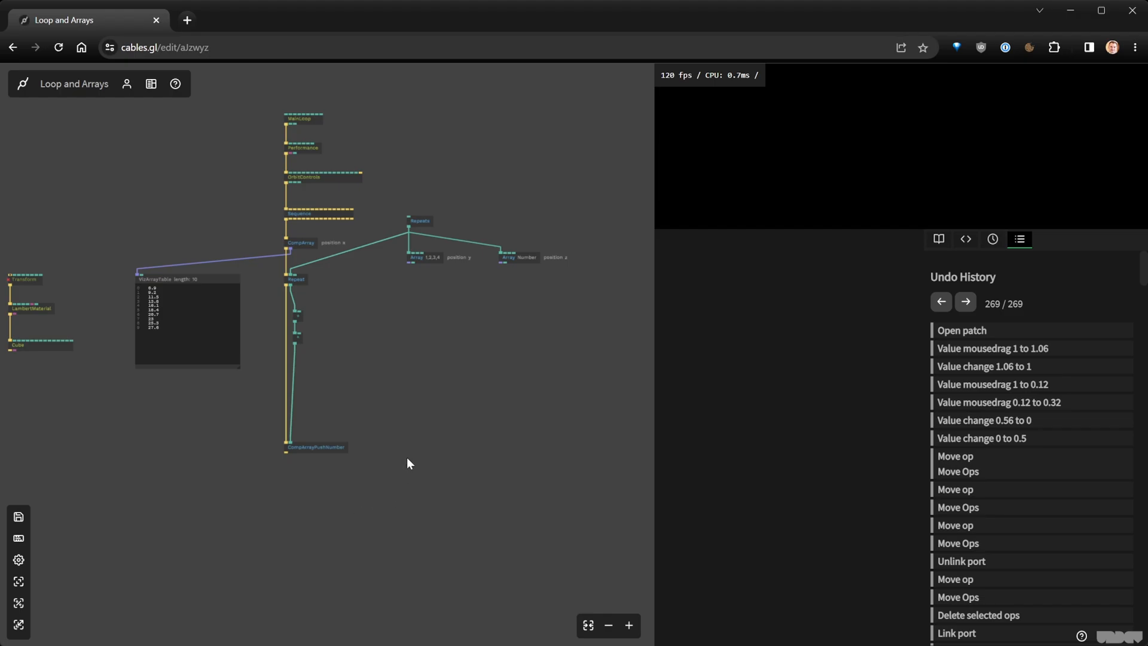
drag(328, 450, 330, 374)
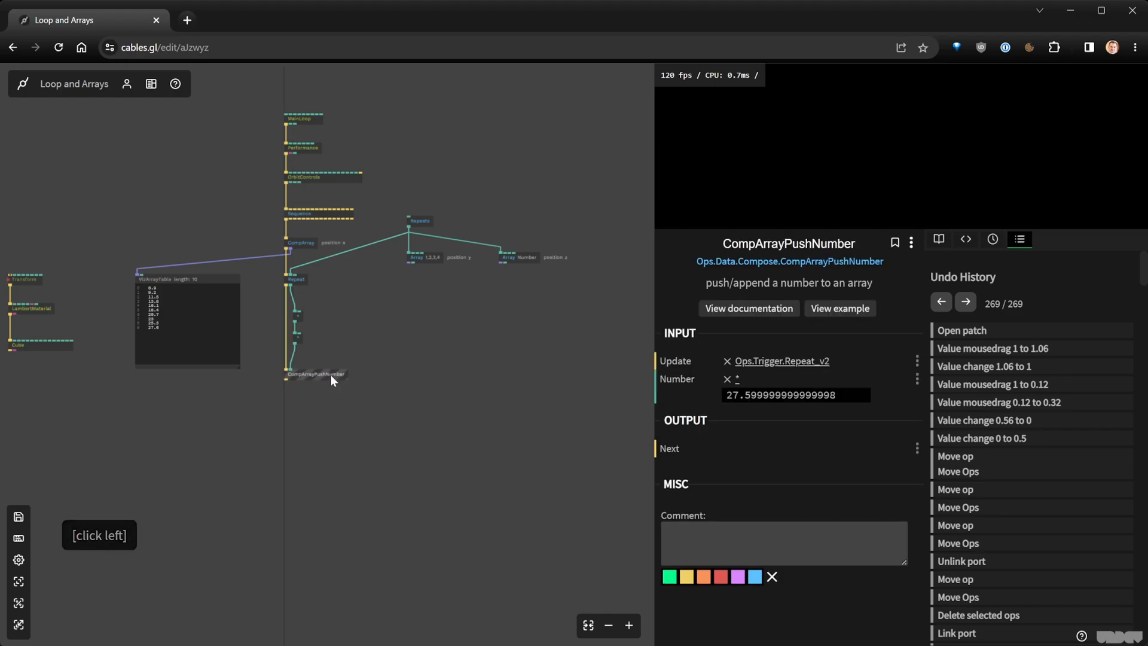
Add a MeshInstancer op and place it in the free area below the position y Array
click(468, 393)
key(Tab)
text(m)
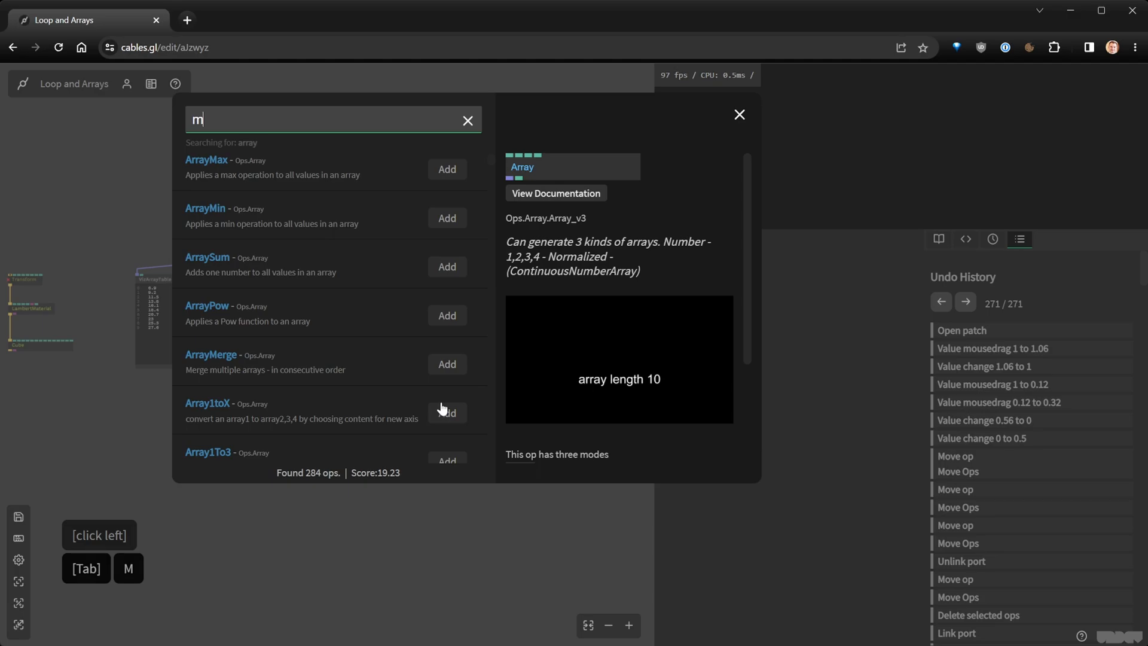
text(es)
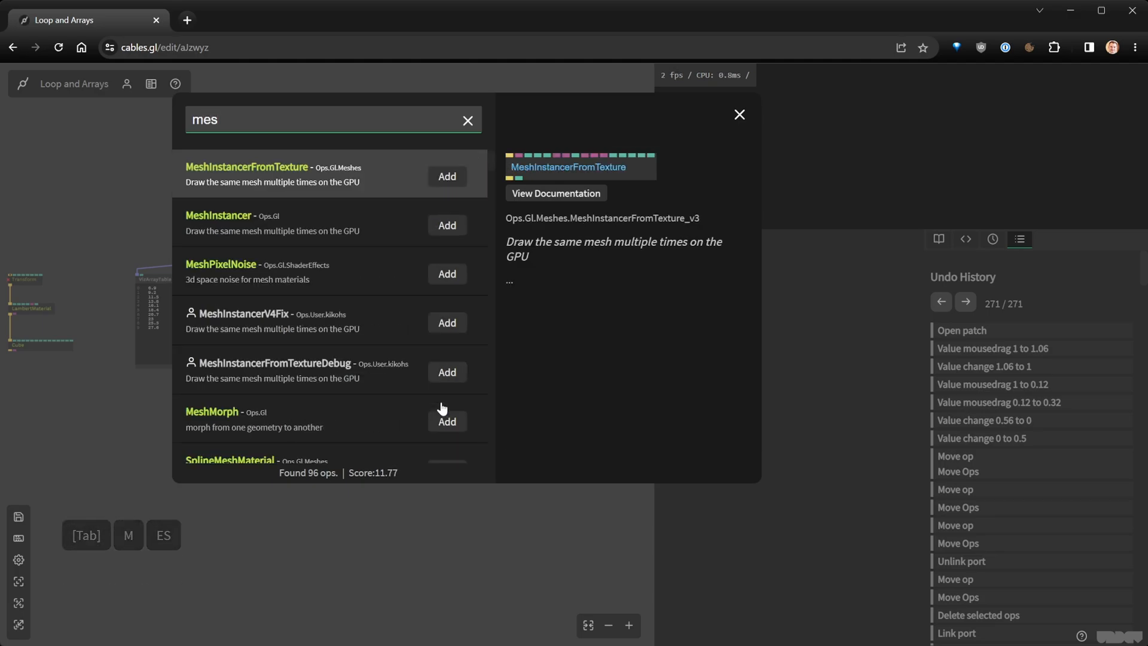
key(Down)
key(Return)
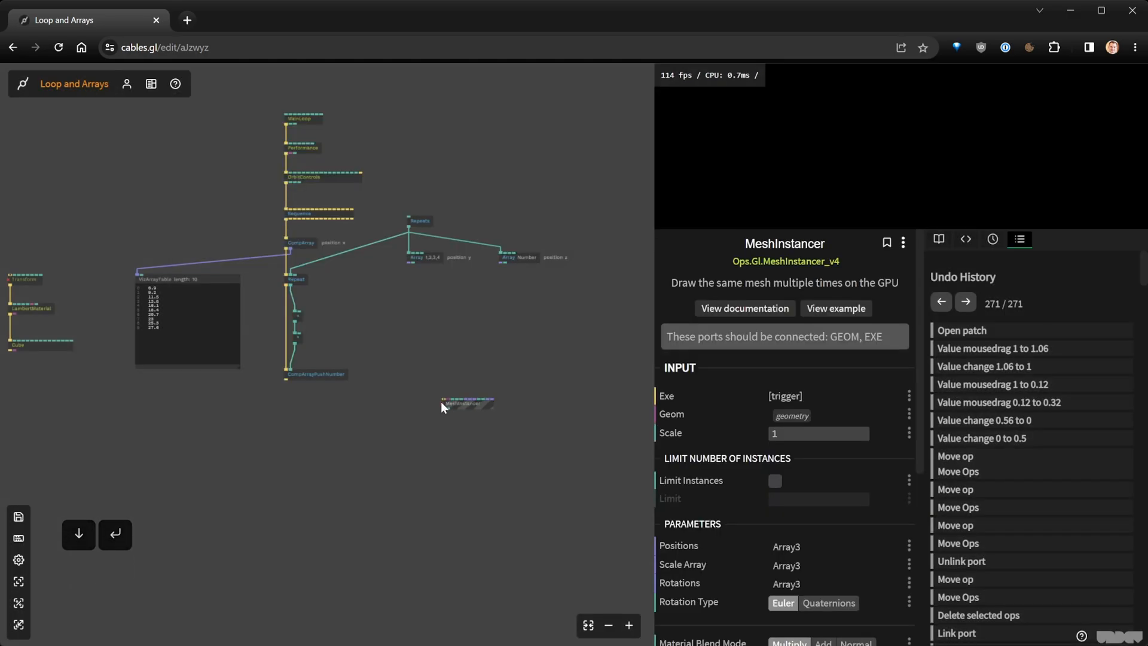
drag(449, 399, 424, 421)
key(Escape)
Connect Sequence's second trigger output to MeshInstancer's Exe input
scroll(382, 342, up, 2)
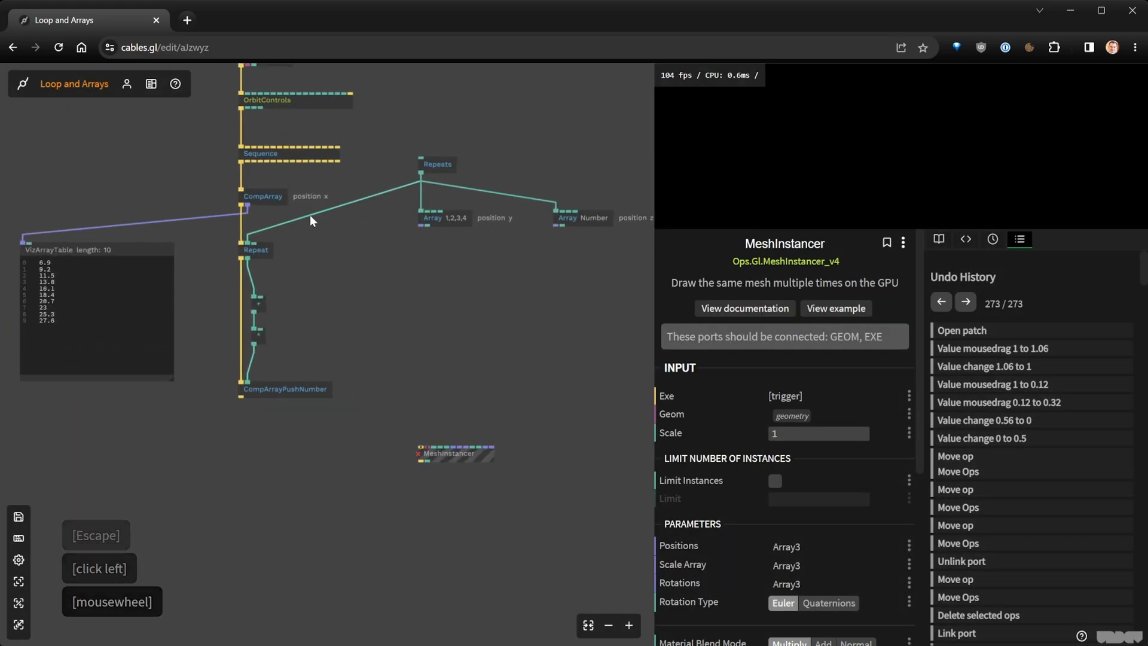
drag(249, 160, 440, 454)
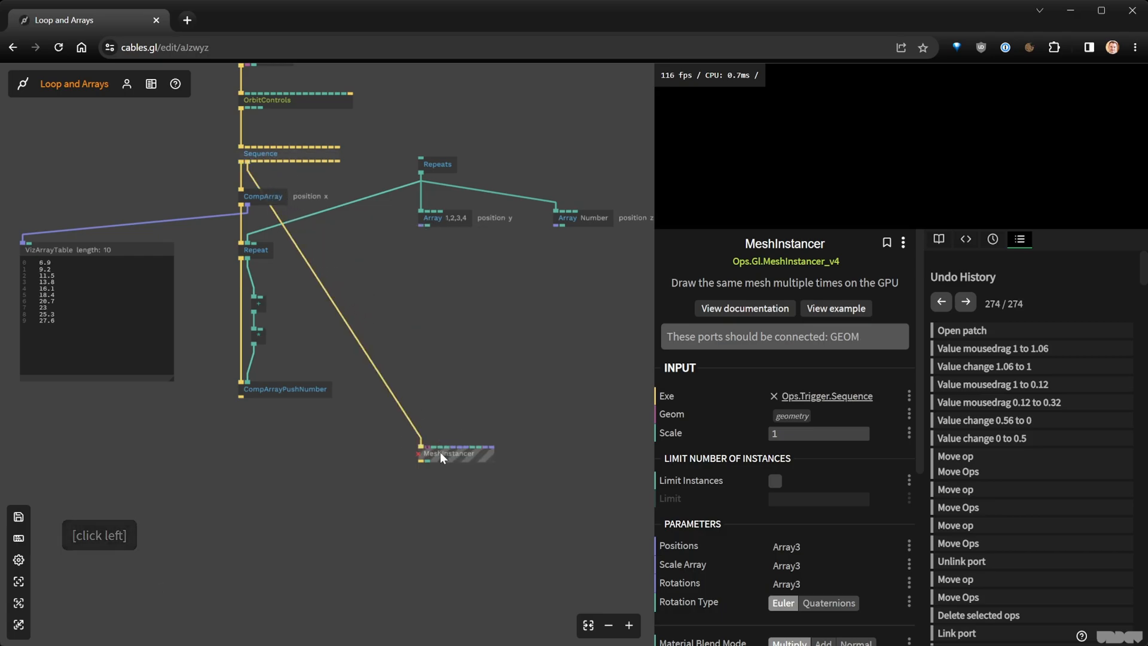
scroll(435, 451, up, 3)
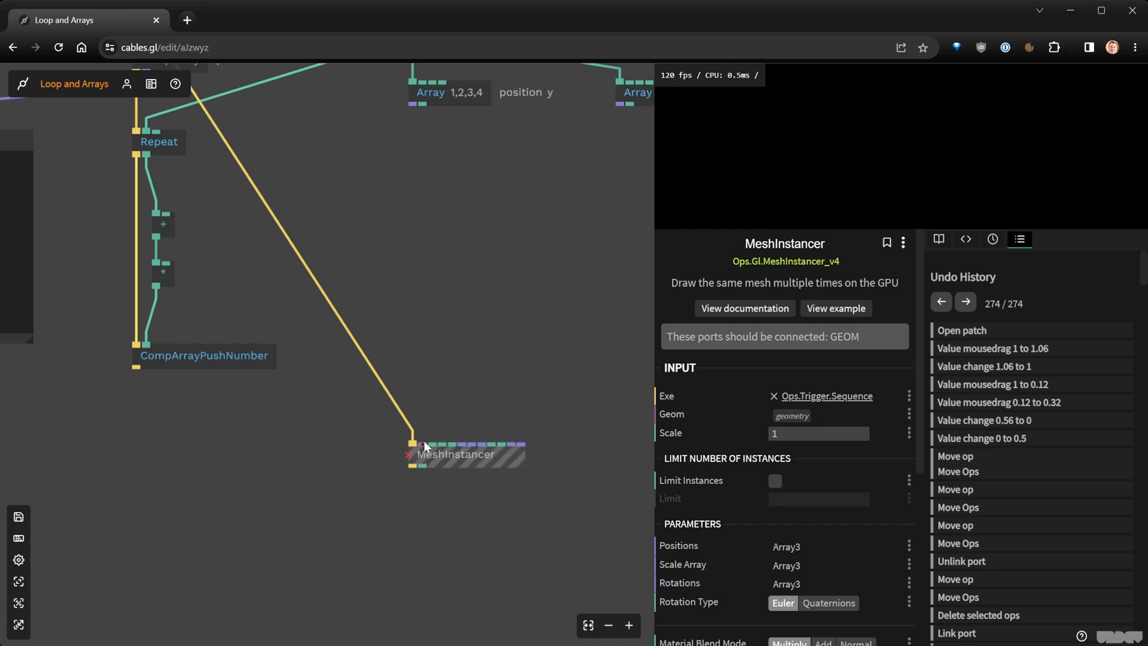
click(446, 460)
scroll(429, 411, down, 2)
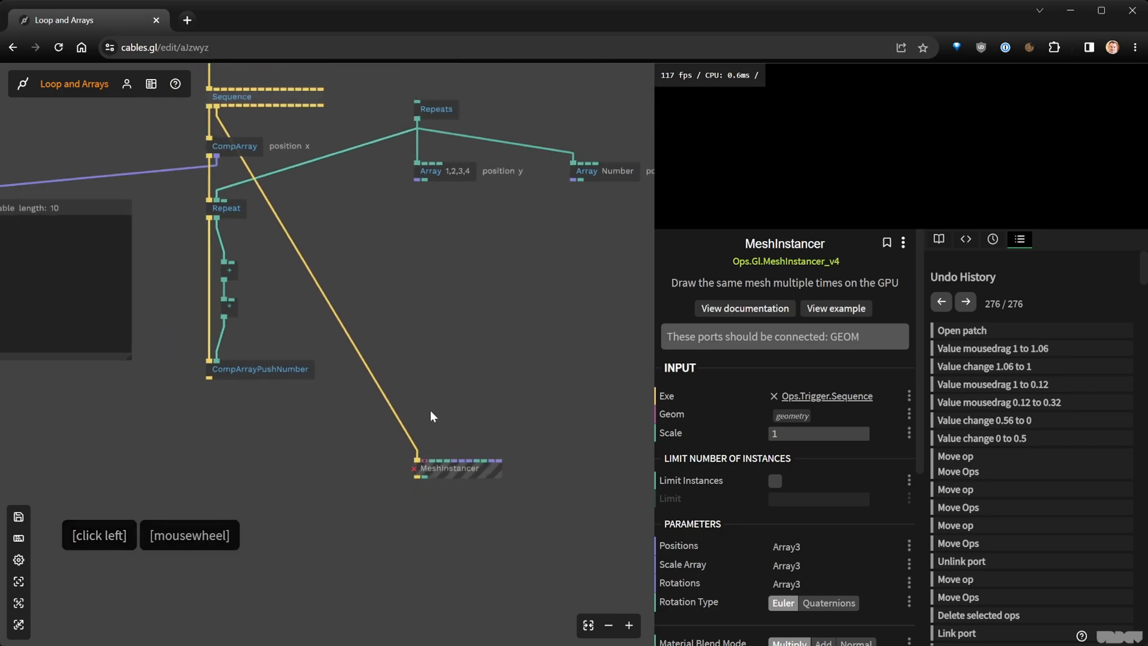
Detach Cube from LambertMaterial and move it directly above MeshInstancer
scroll(430, 411, down, 2)
drag(224, 429, 414, 430)
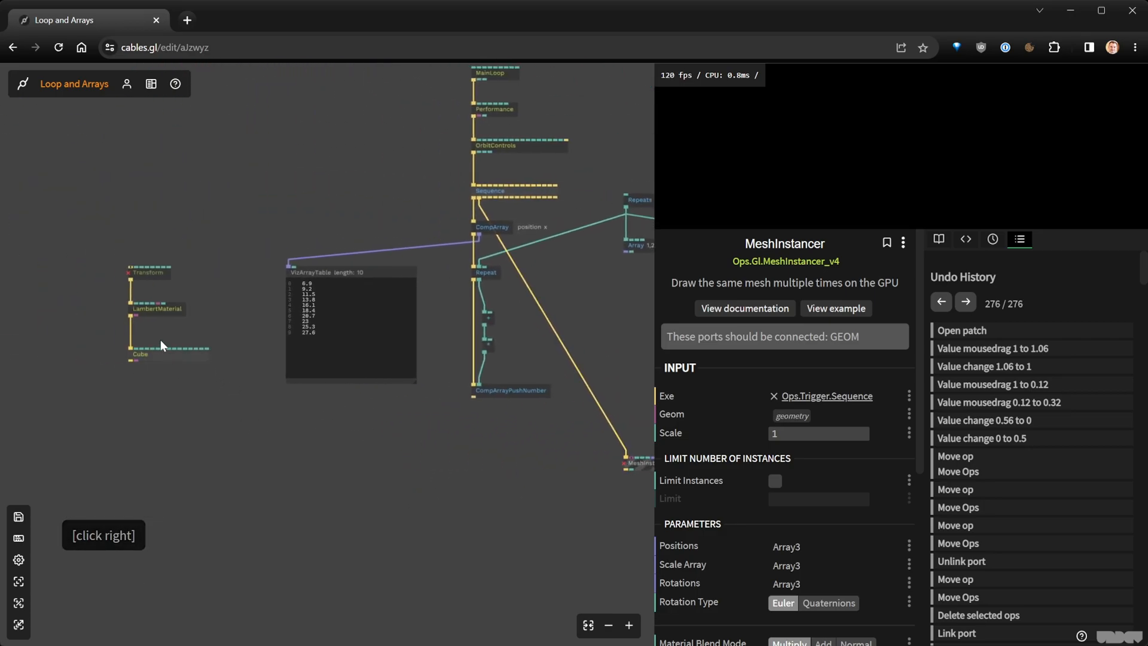
drag(153, 361, 296, 399)
right_click(131, 368)
drag(443, 381, 414, 397)
scroll(384, 390, up, 2)
click(410, 385)
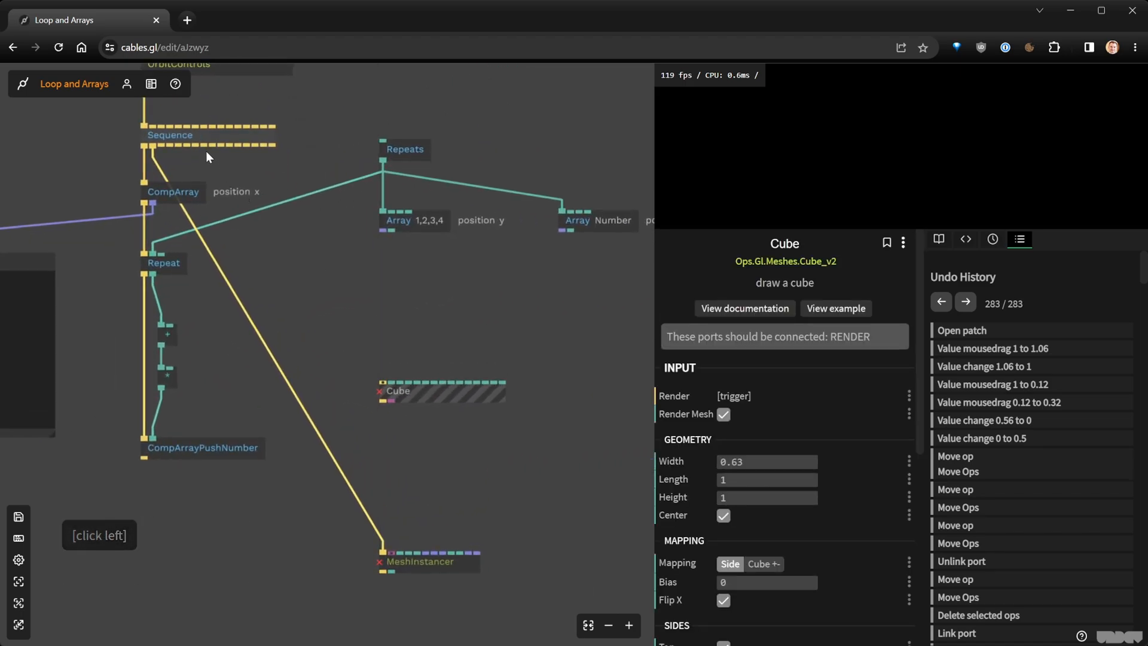
Connect Sequence's third trigger output to Cube's Render input and turn off Cube's Render Mesh
drag(160, 145, 381, 383)
scroll(412, 394, up, 4)
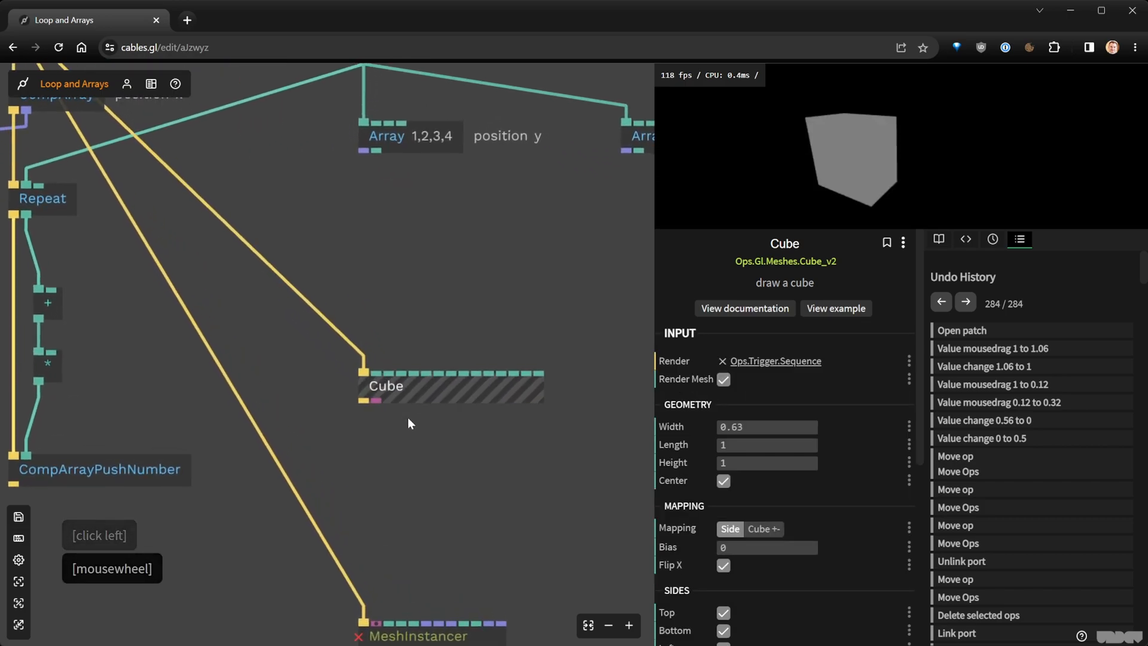
click(725, 382)
Add a GeometryInfo op linked to Cube's Geometry output and place it beneath Cube
scroll(372, 402, up, 2)
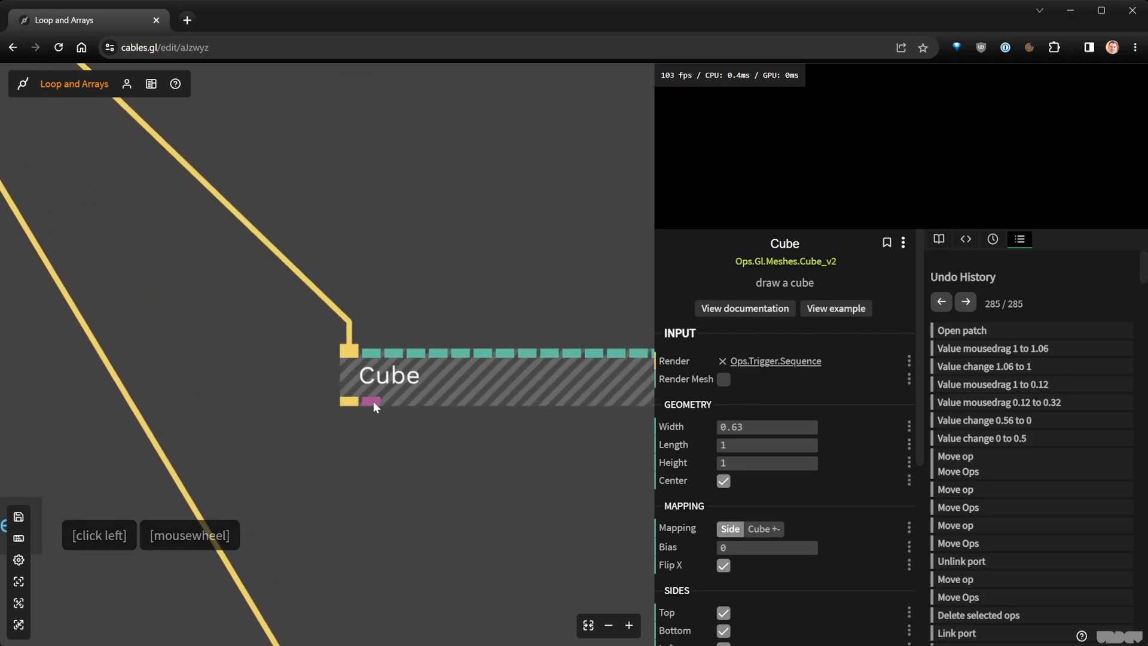
click(379, 402)
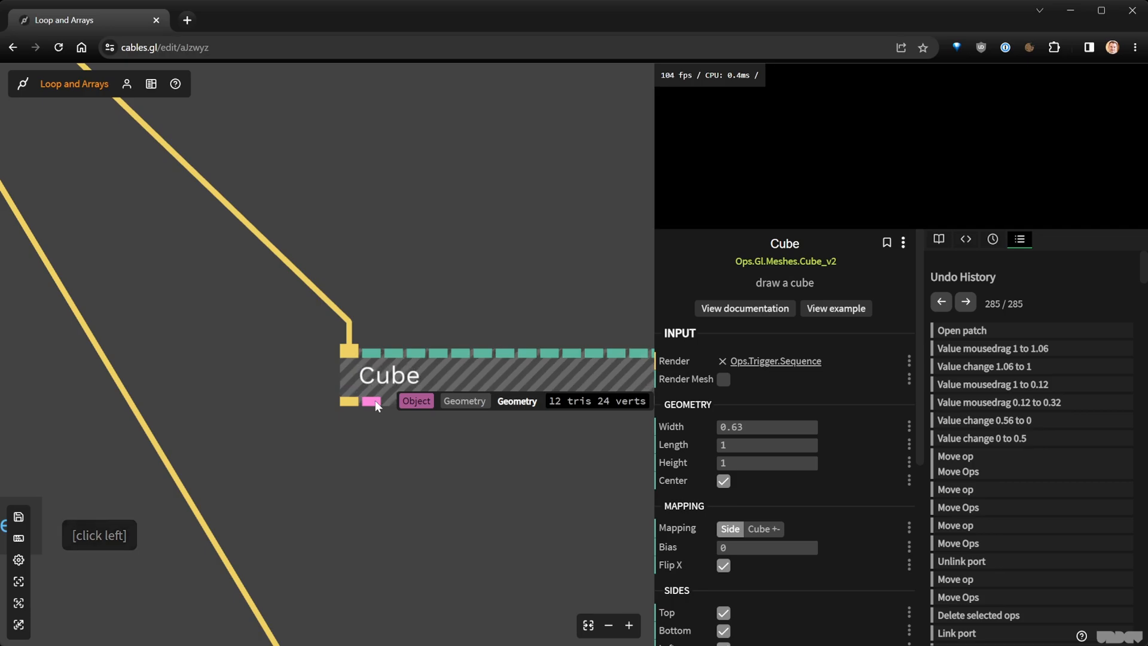
right_click(522, 525)
scroll(429, 487, down, 1)
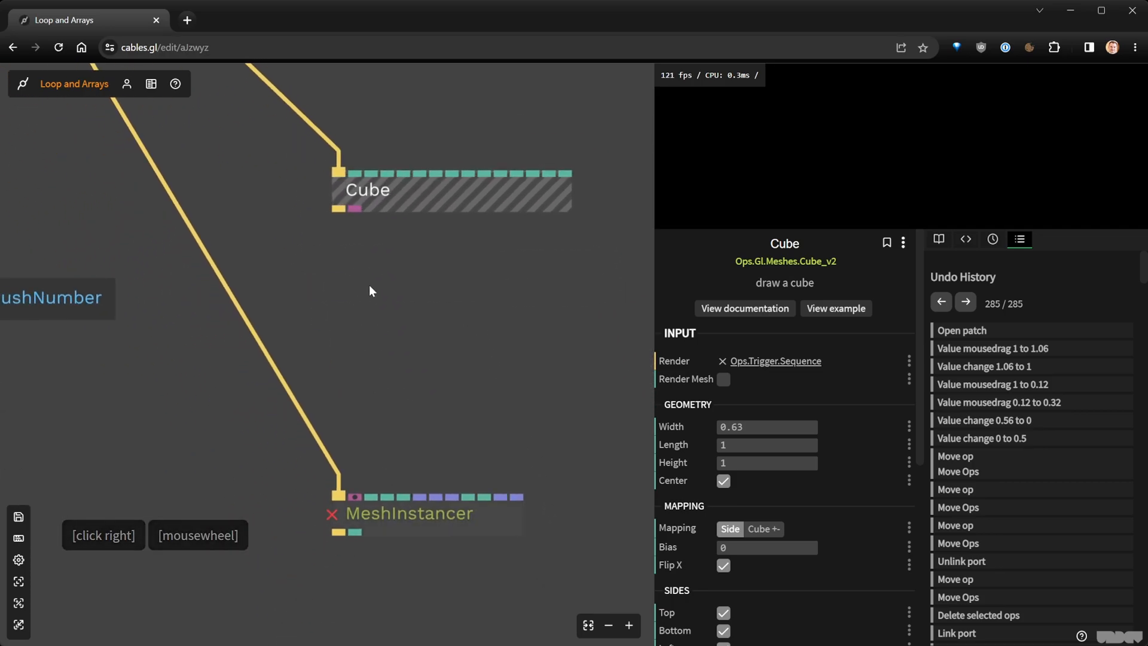
drag(354, 211, 428, 326)
text(mes)
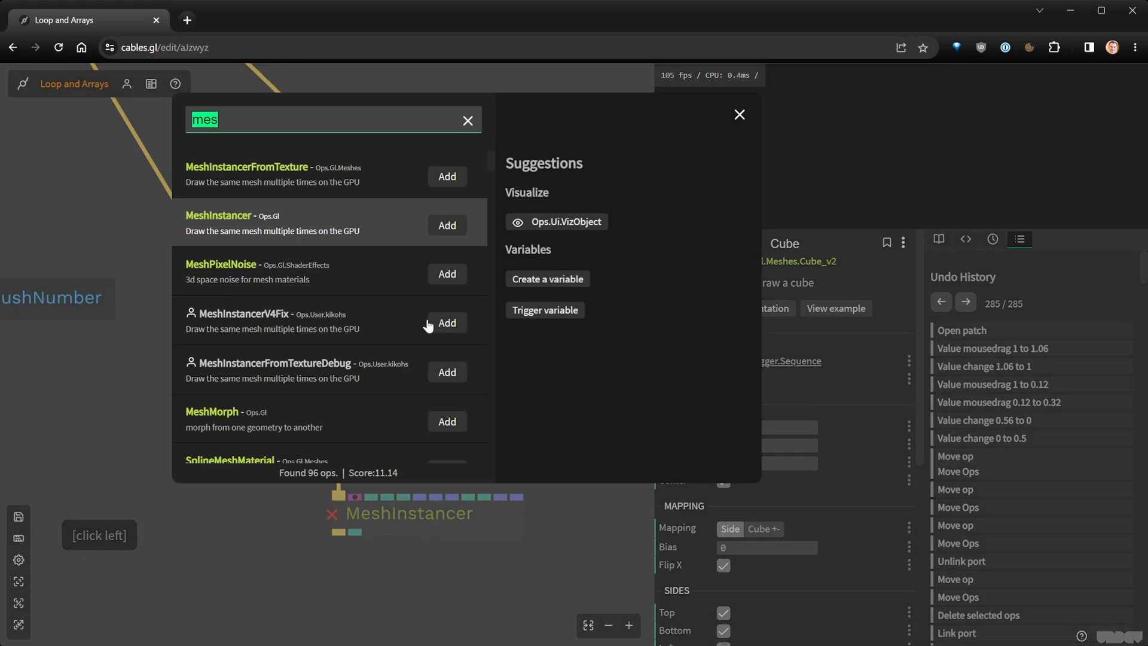
text(geo)
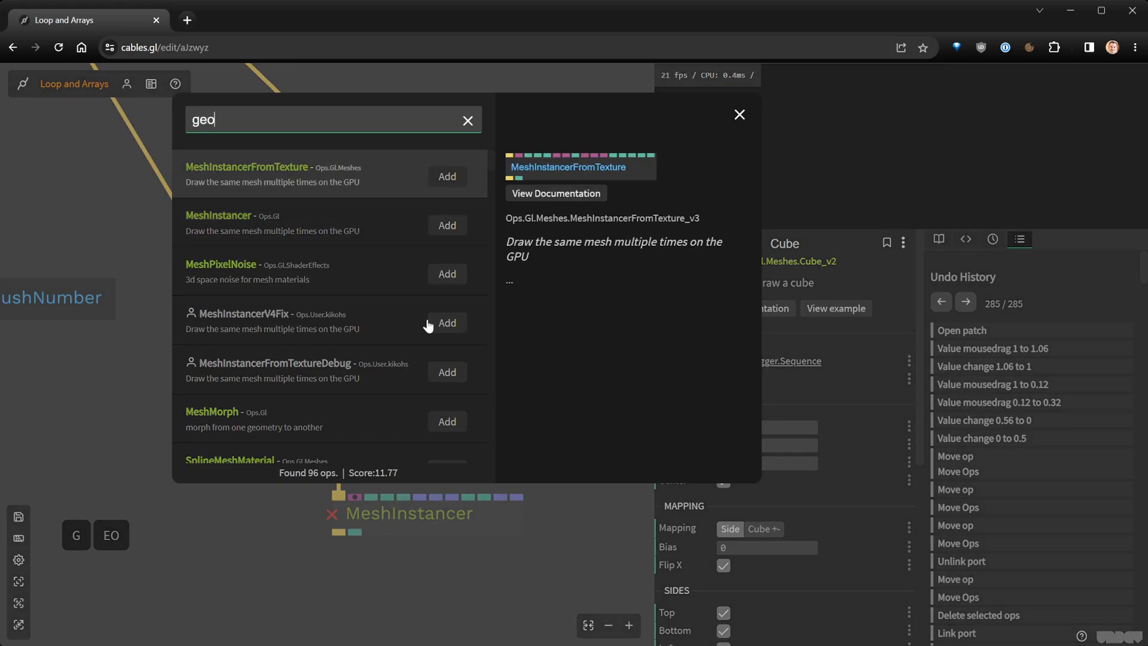
key(Return)
drag(431, 342, 451, 288)
Move GeometryInfo aside to the right and link Cube's Geometry output to MeshInstancer's Geom input
right_click(468, 329)
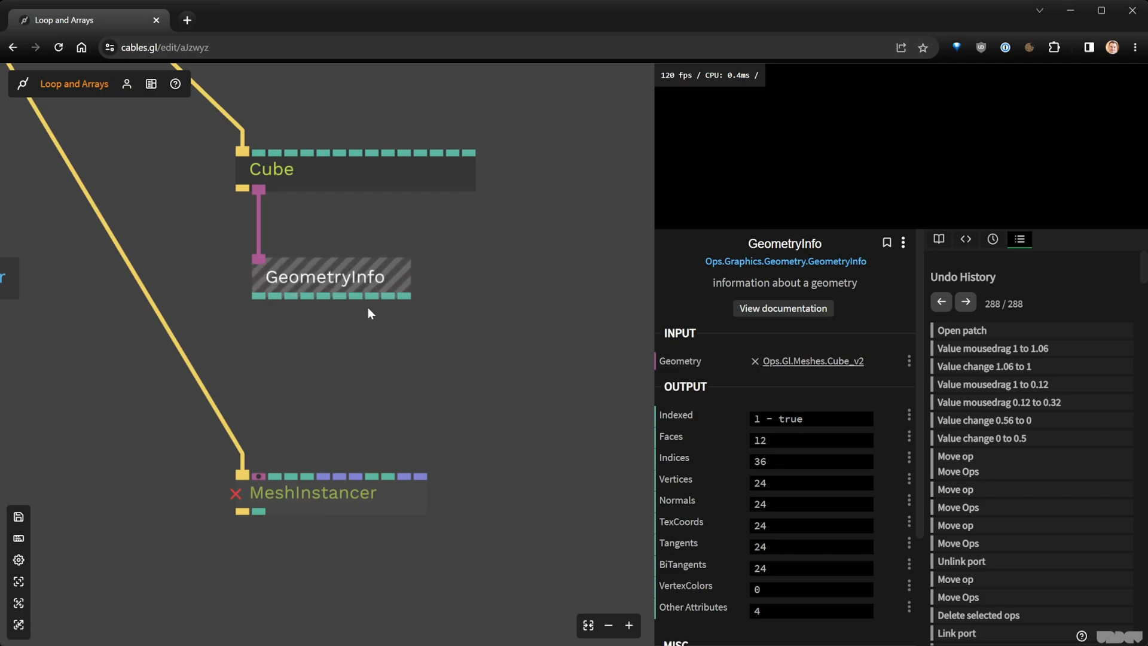
drag(343, 278, 521, 256)
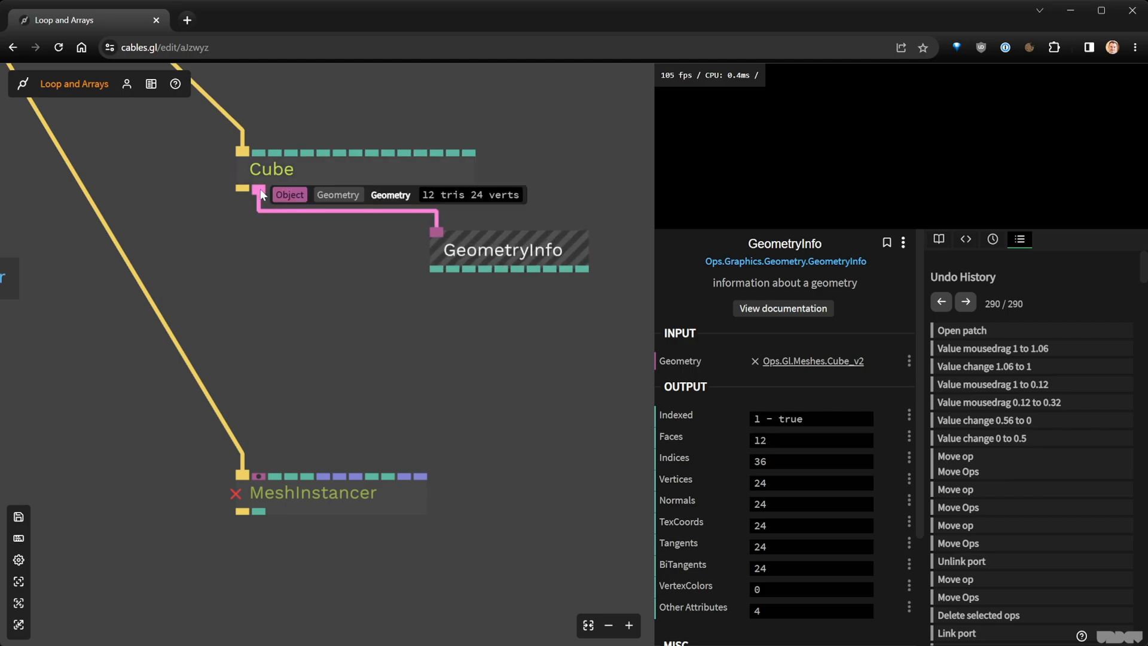
drag(262, 194, 257, 476)
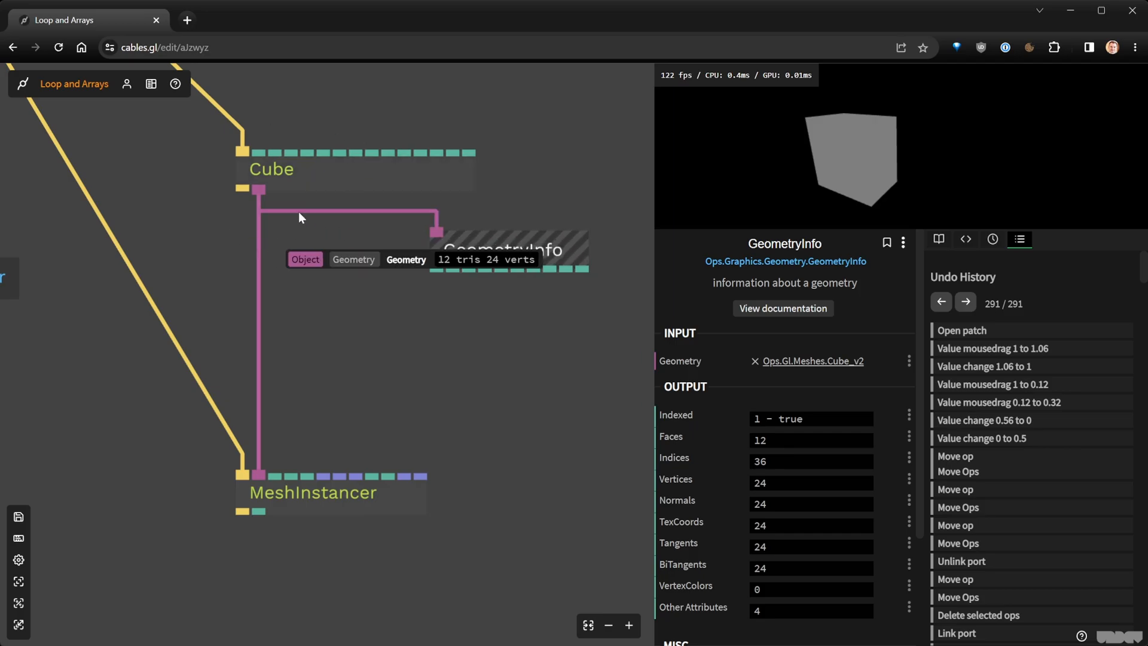
Move MeshInstancer further down below Cube and show its Positions, Scale Array and Rotations parameters
click(292, 167)
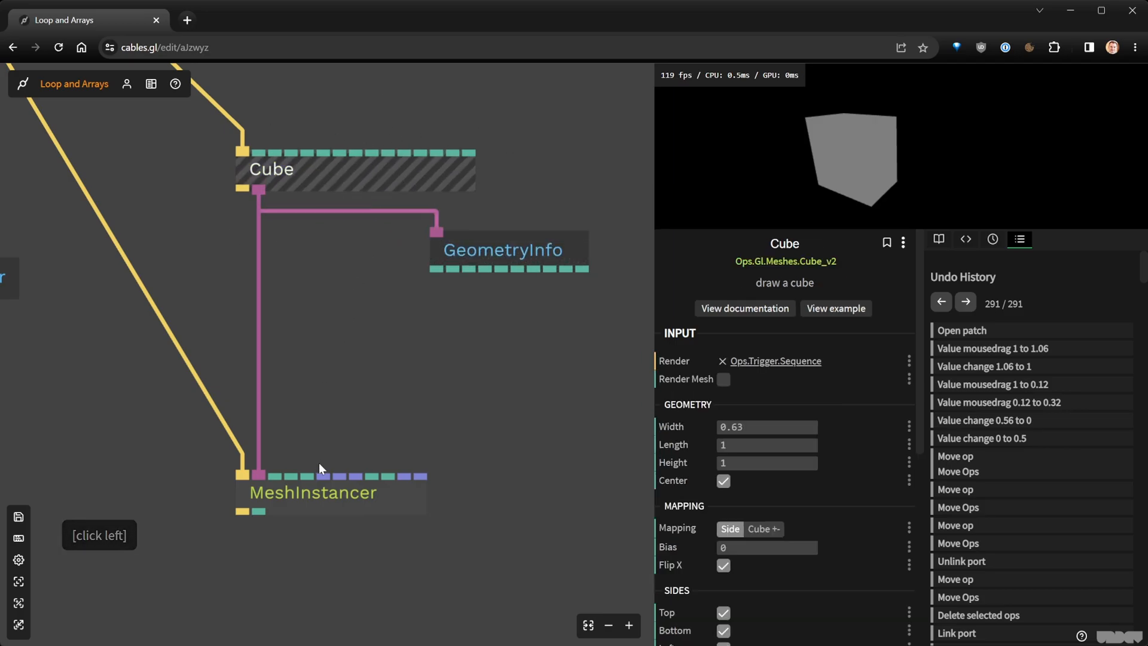
click(307, 497)
drag(307, 497, 296, 586)
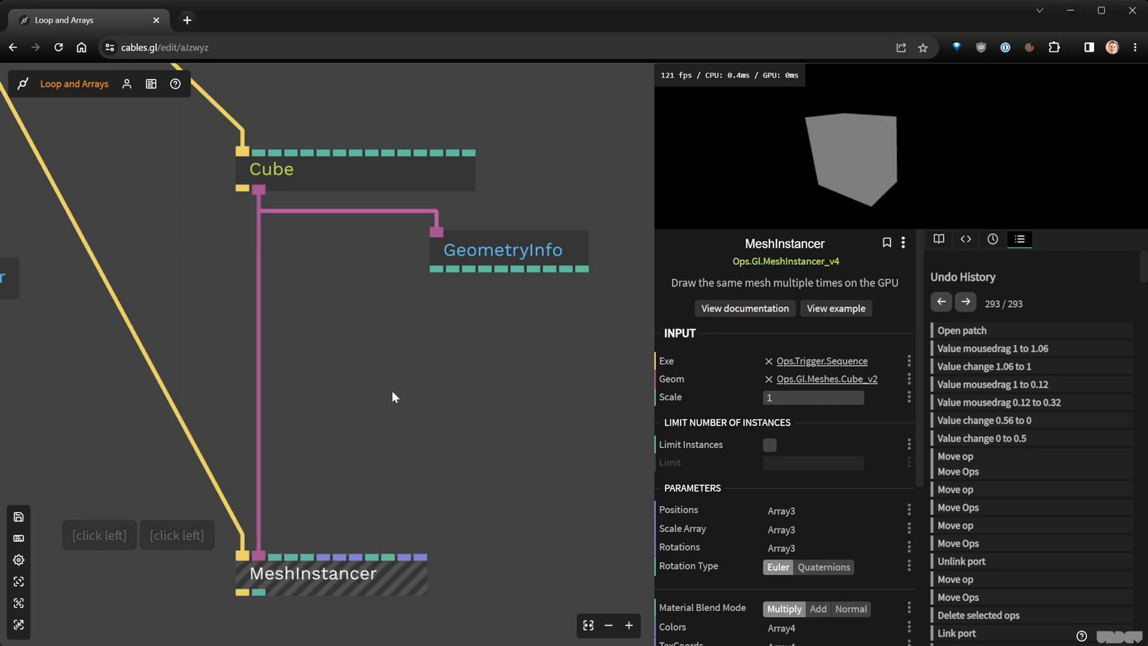
scroll(360, 418, down, 5)
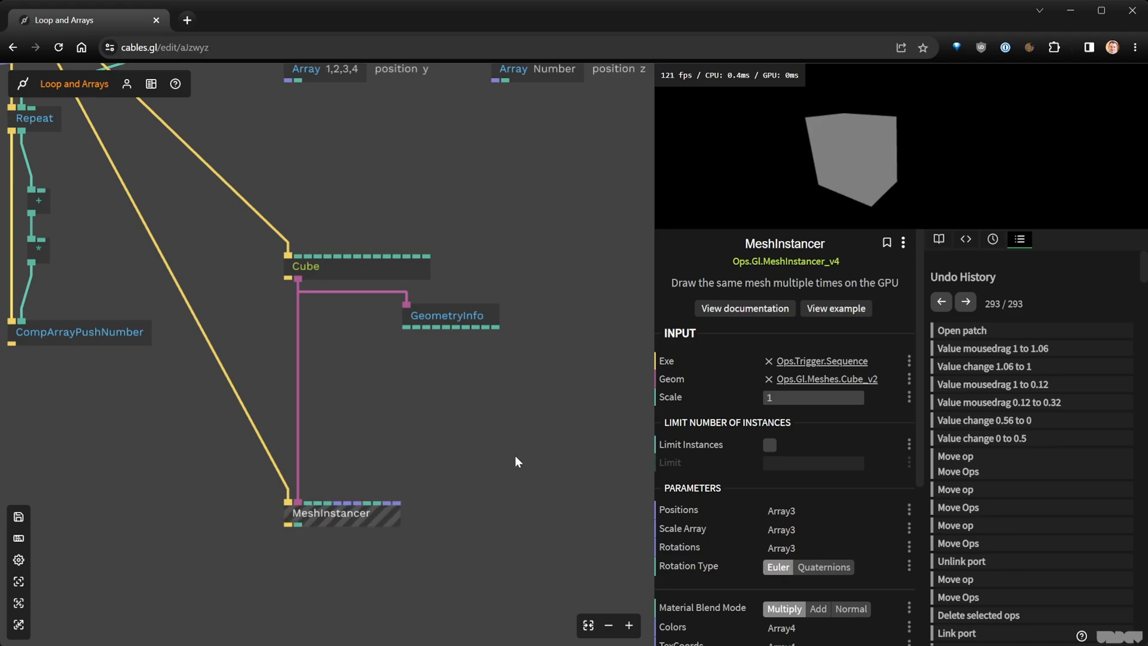
scroll(814, 486, down, 1)
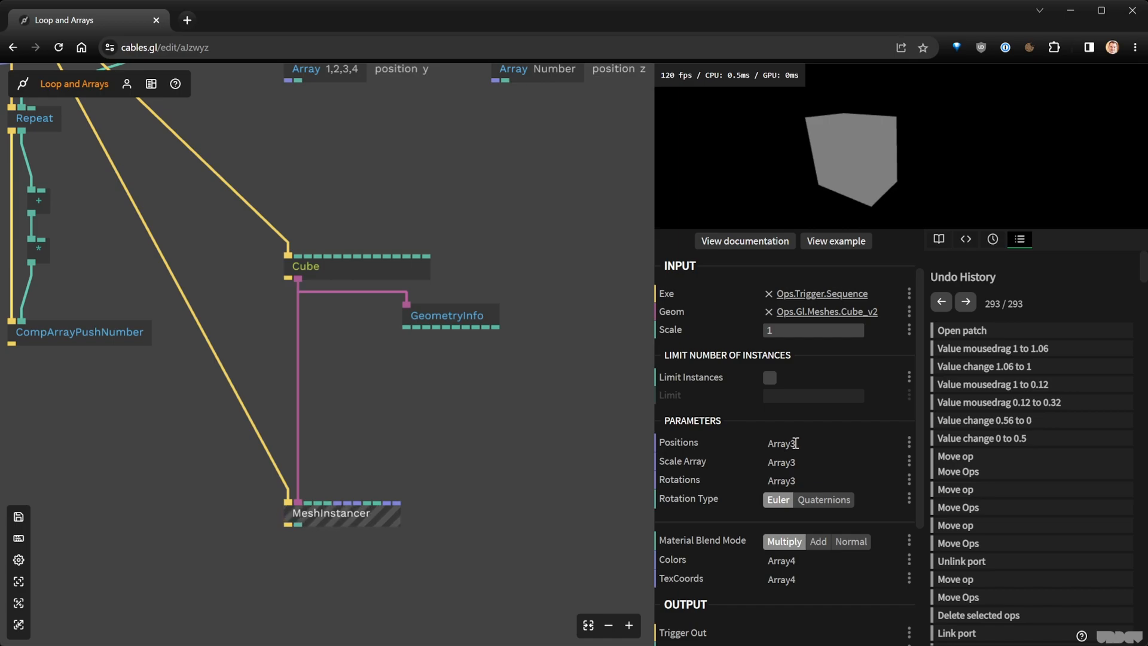
Save the patch with Cube's geometry linked to MeshInstancer
scroll(511, 418, down, 3)
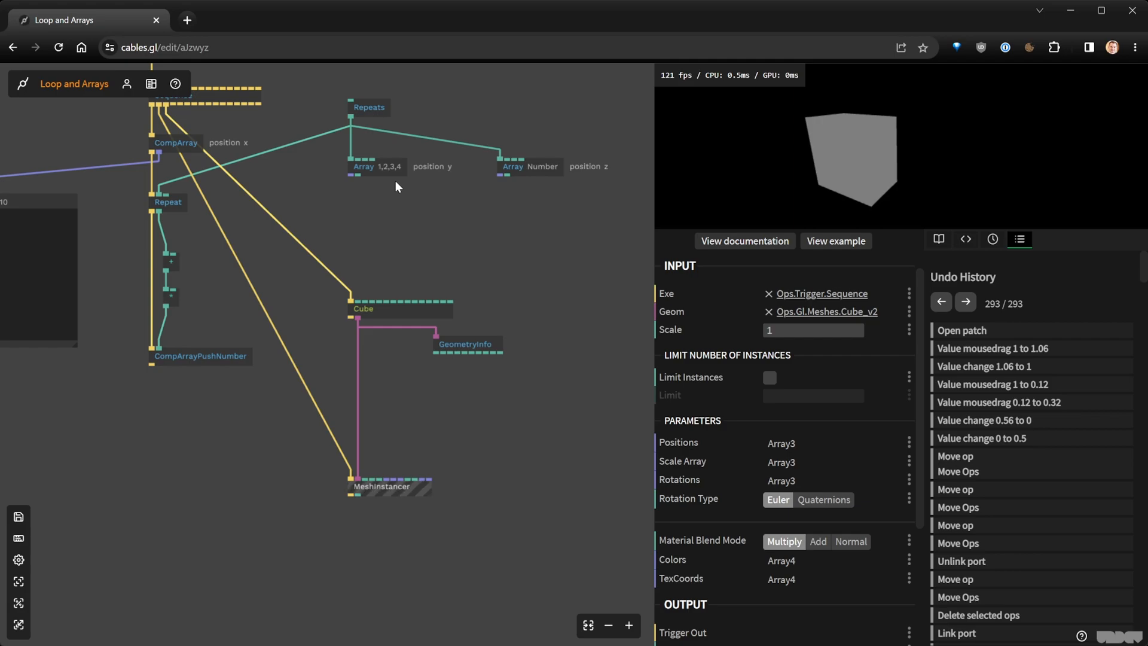
click(490, 444)
right_click(490, 444)
scroll(428, 480, down, 2)
key(ctrl+s)
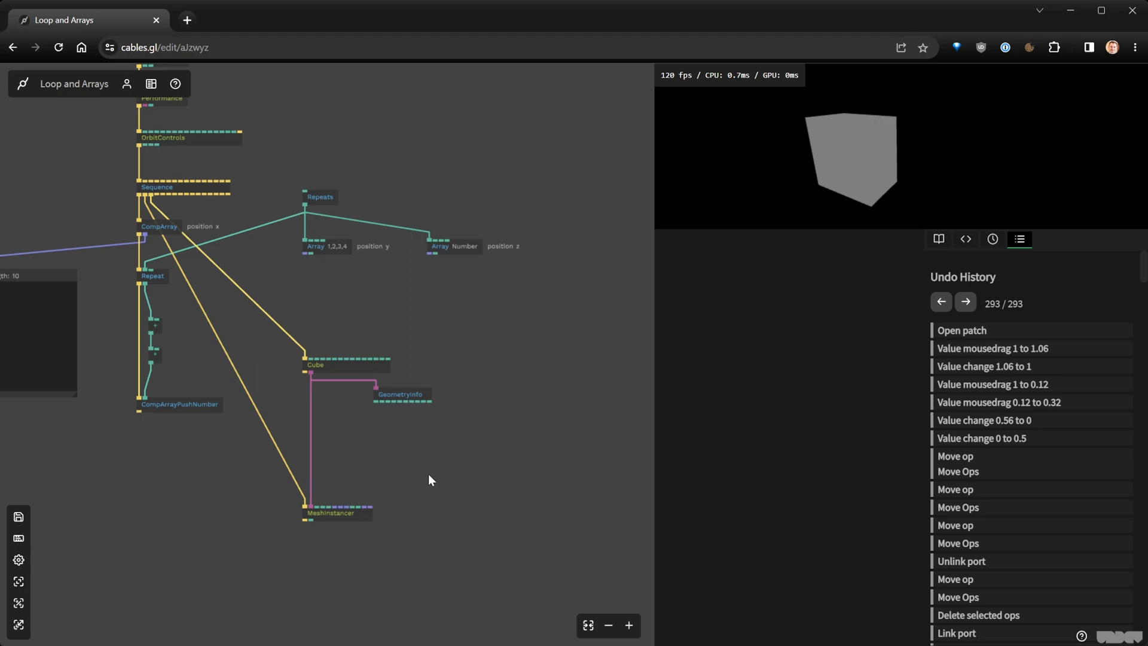
Add a Comment op in the empty area above and beyond the position z array and title it "Array position"
drag(498, 303, 407, 365)
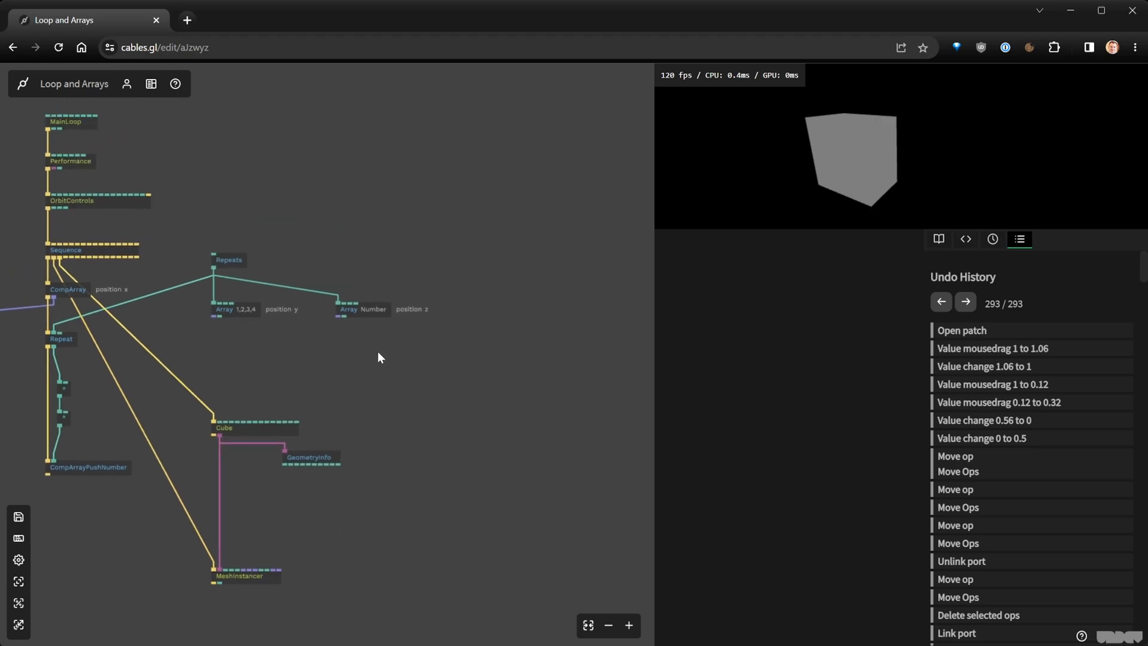
scroll(425, 388, up, 2)
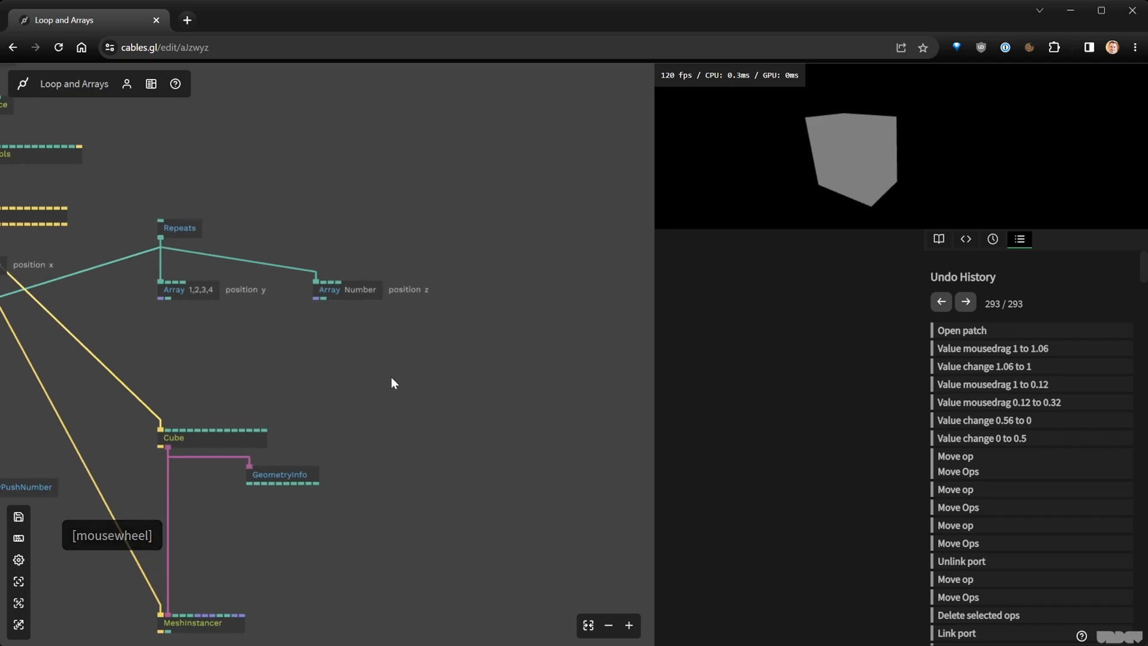
click(401, 345)
right_click(361, 371)
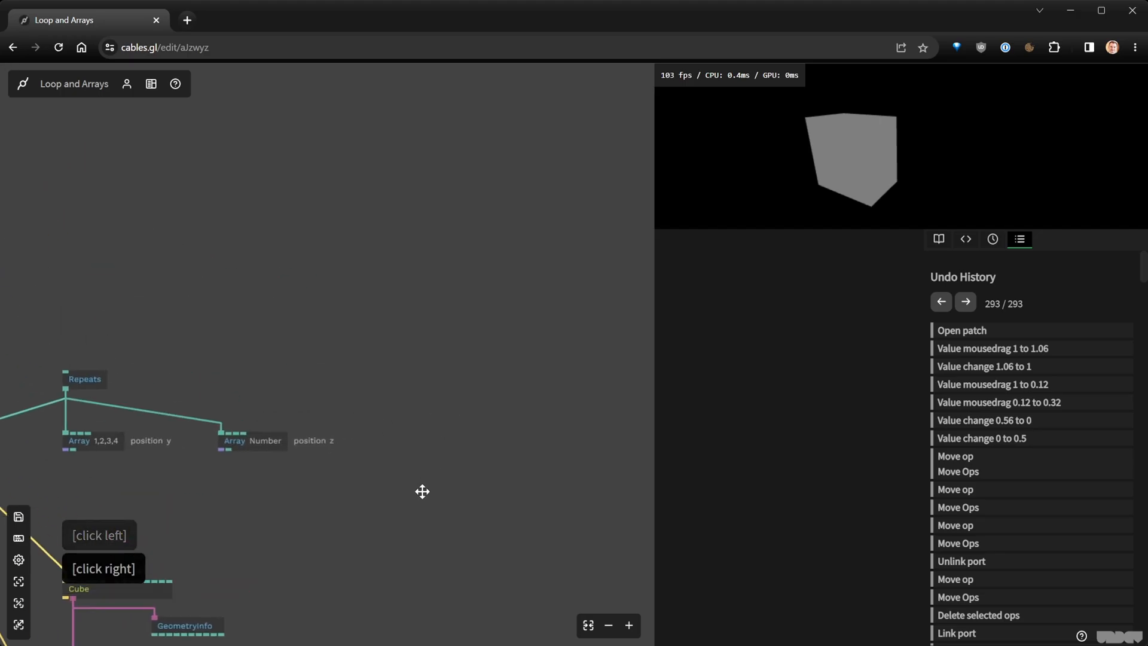
key(Tab)
text(c)
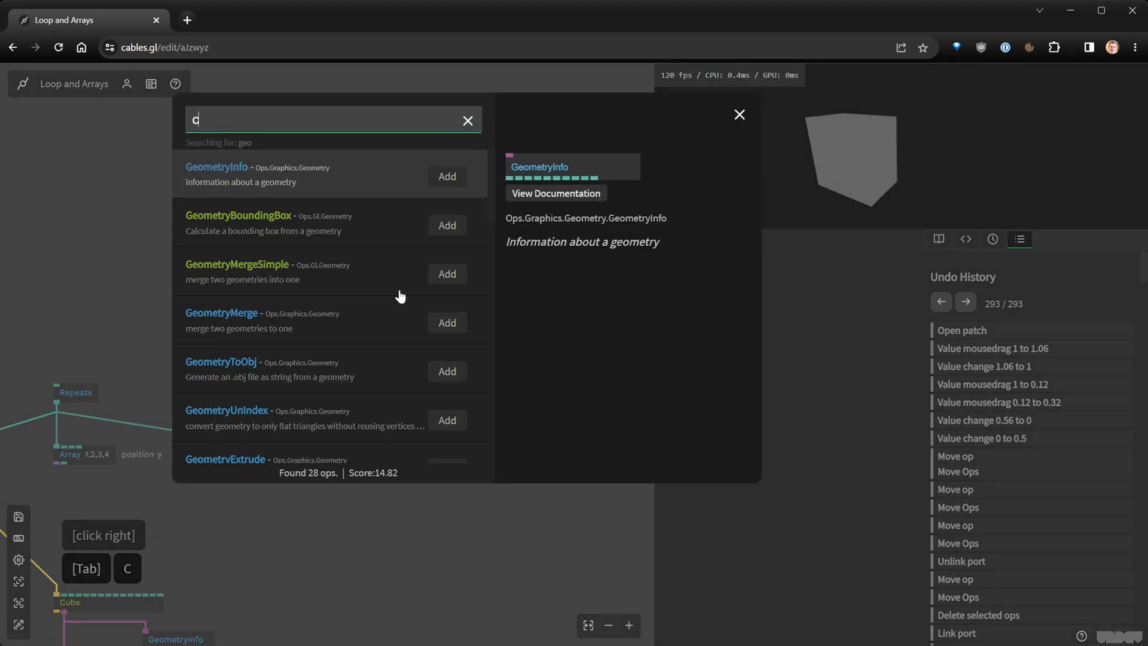
text(omment)
key(Return)
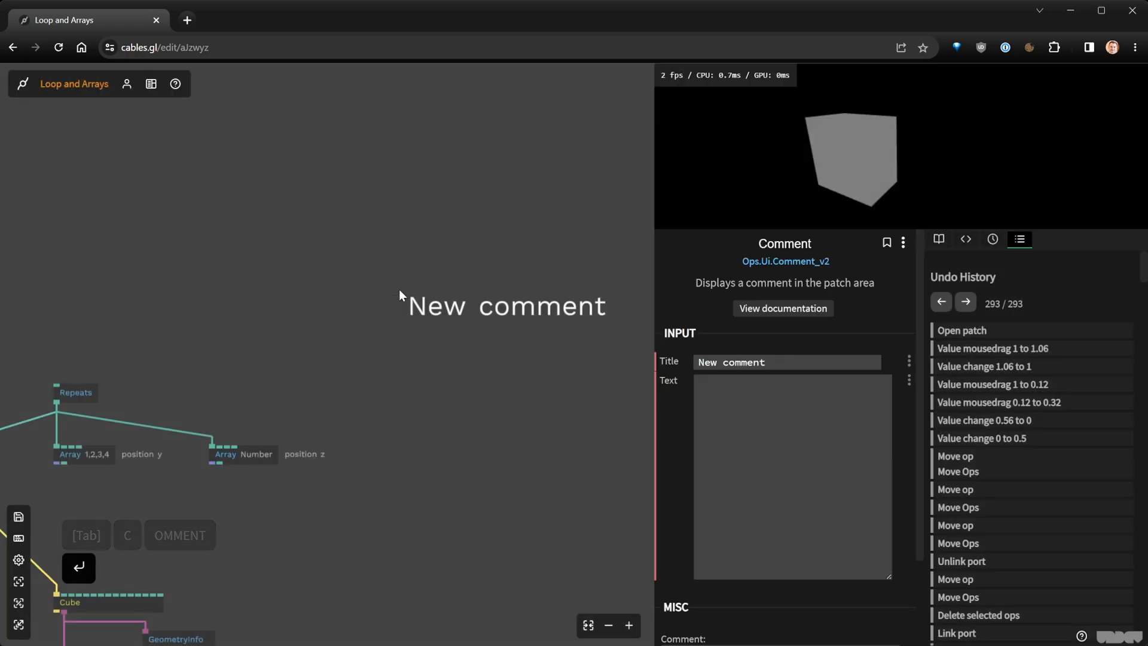
drag(777, 363, 680, 363)
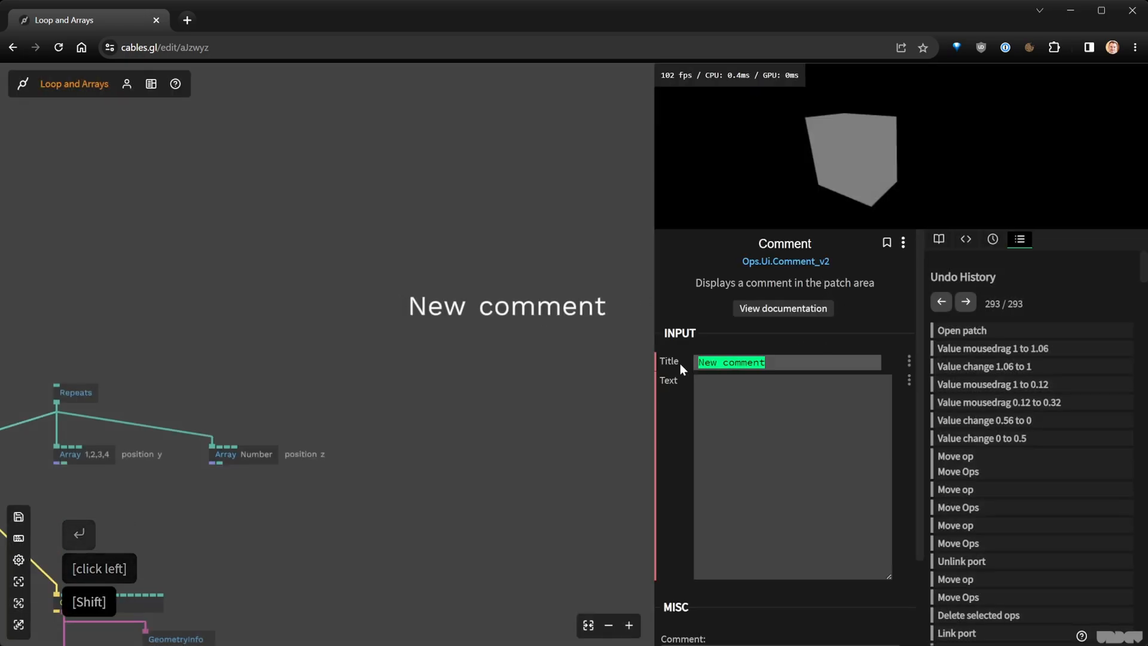
text(Array position)
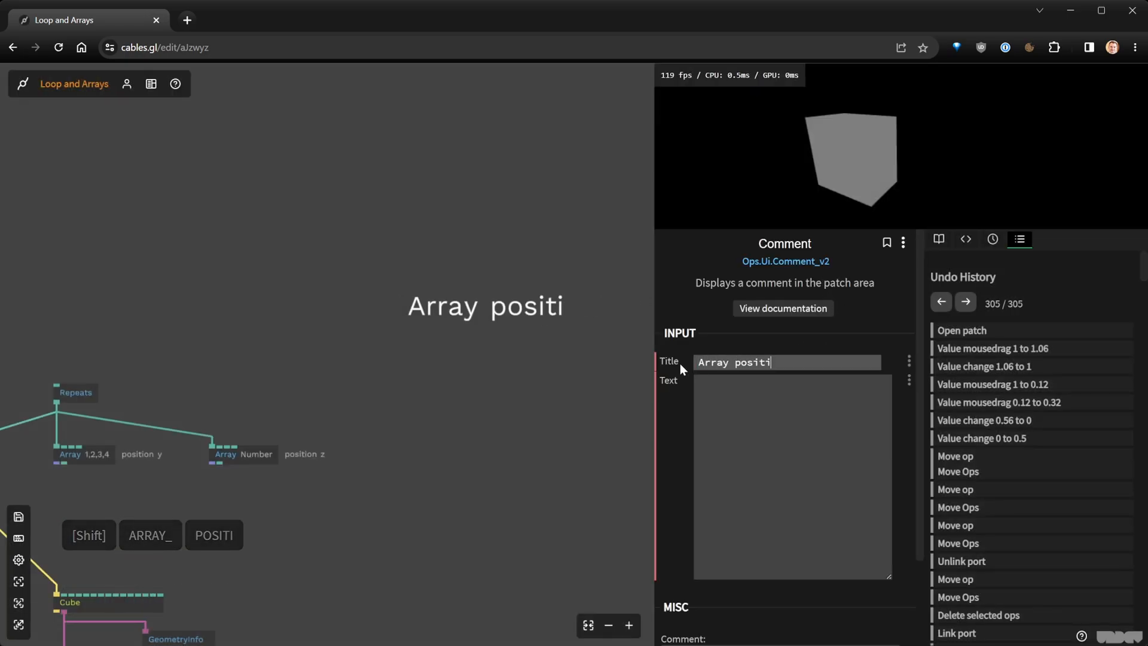
Shift the view to the comment and enter "x0,y0,z0,x1,y1,z1" as its text
click(742, 427)
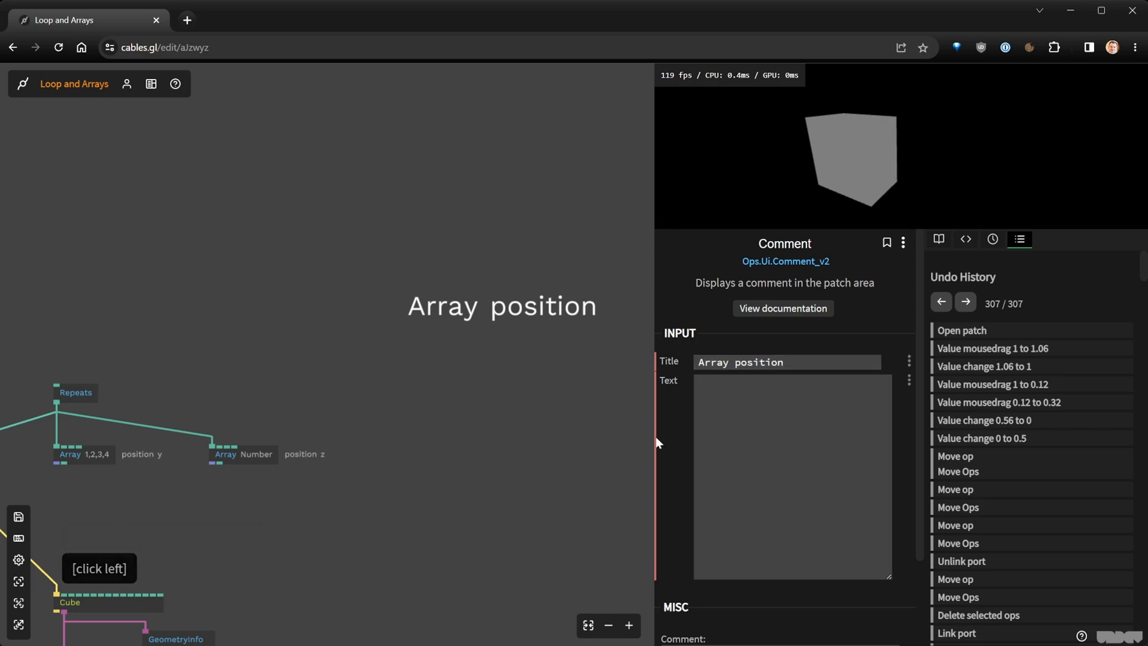
drag(561, 429, 505, 389)
click(743, 416)
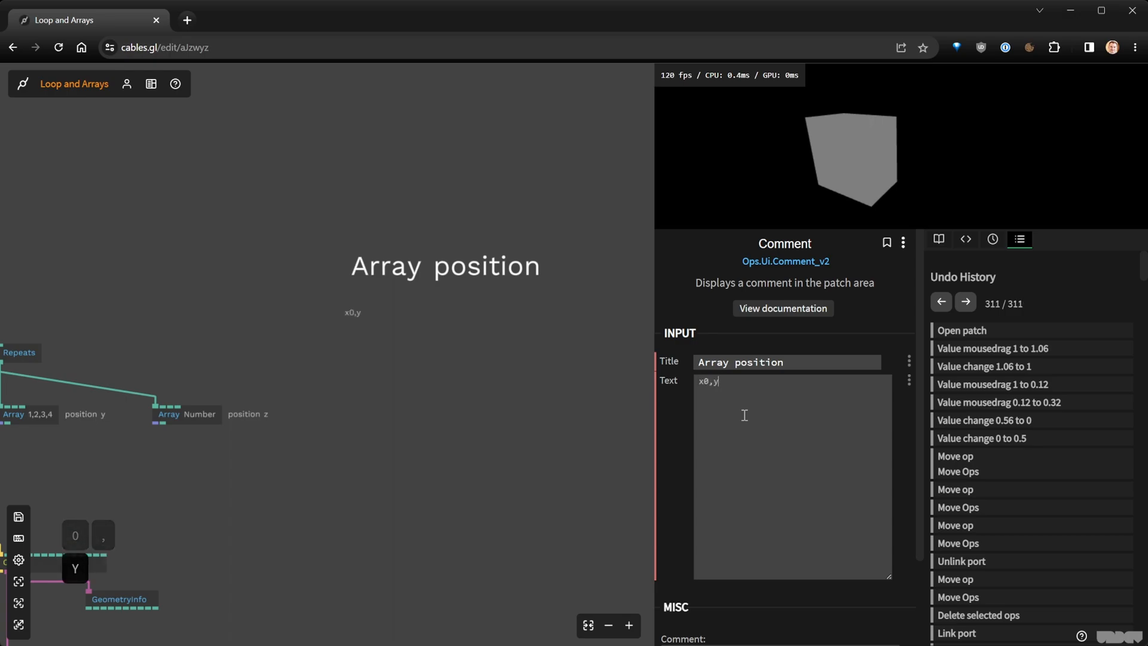
text(0,z0)
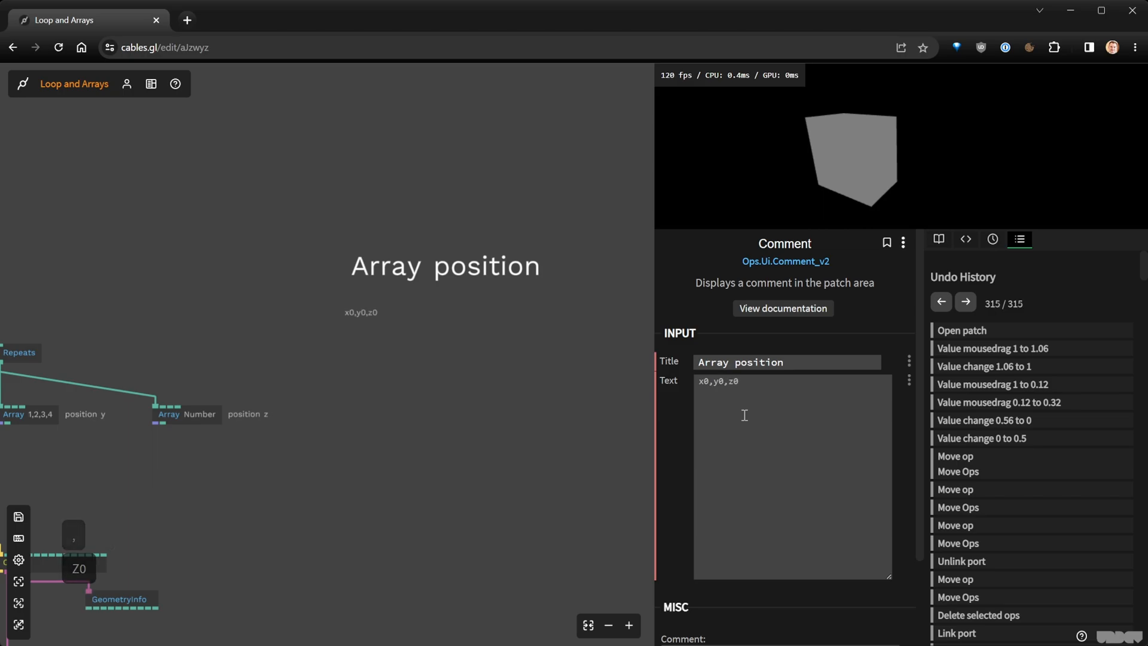
text(,x1,y)
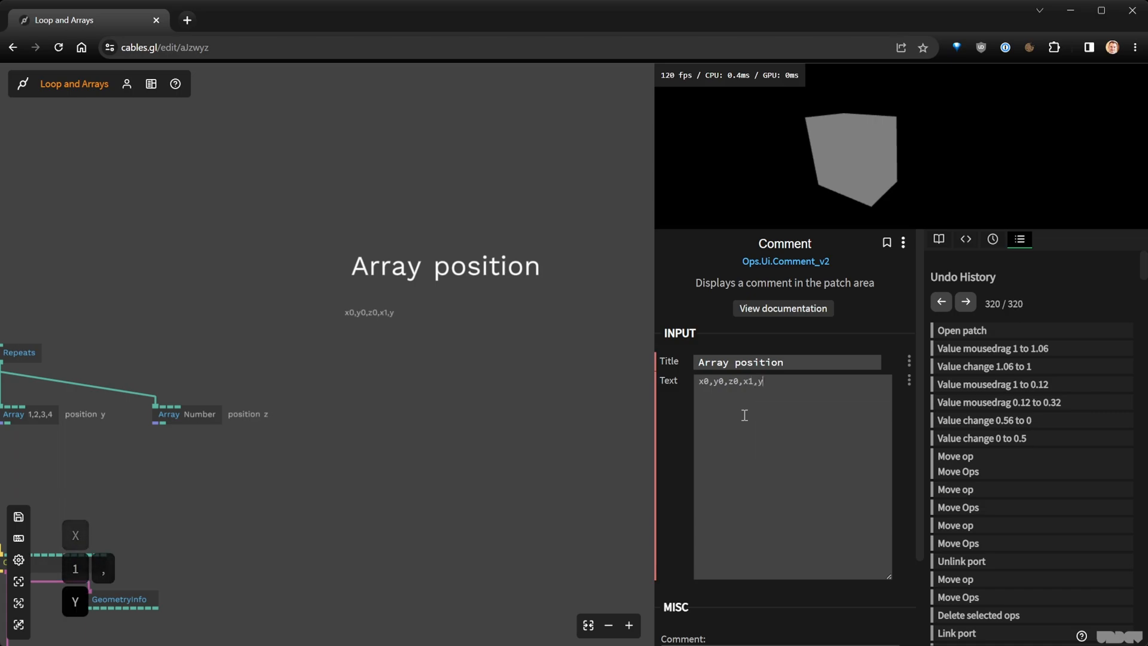
text(1,z1)
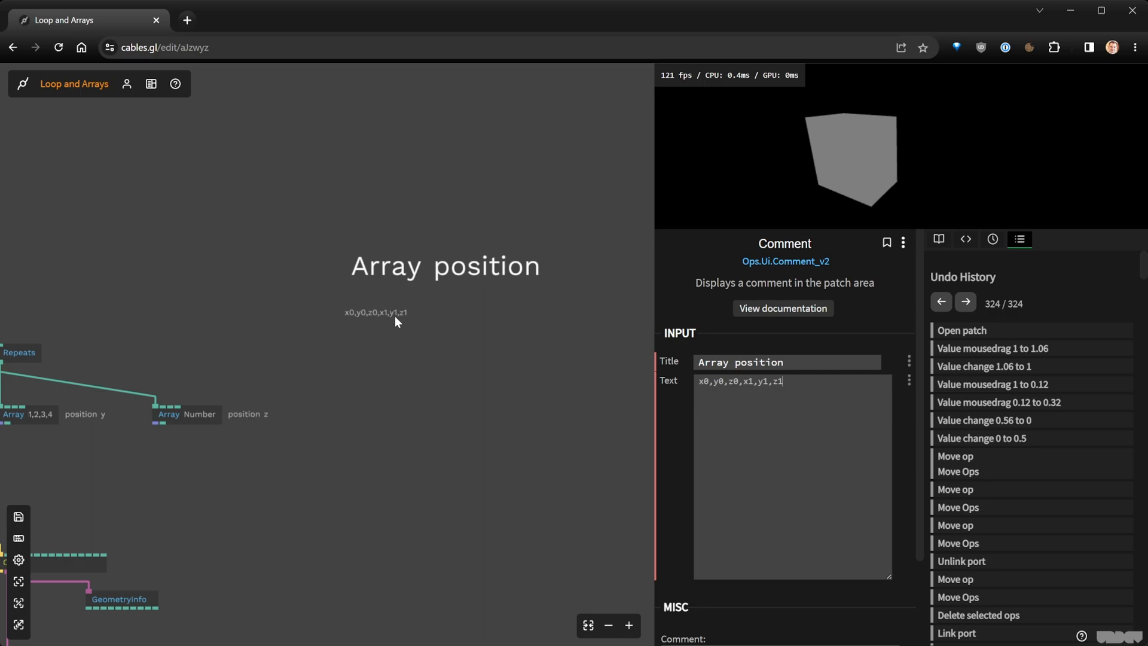
Enclose the first triple x0,y0,z0 in the comment text in square brackets
click(699, 381)
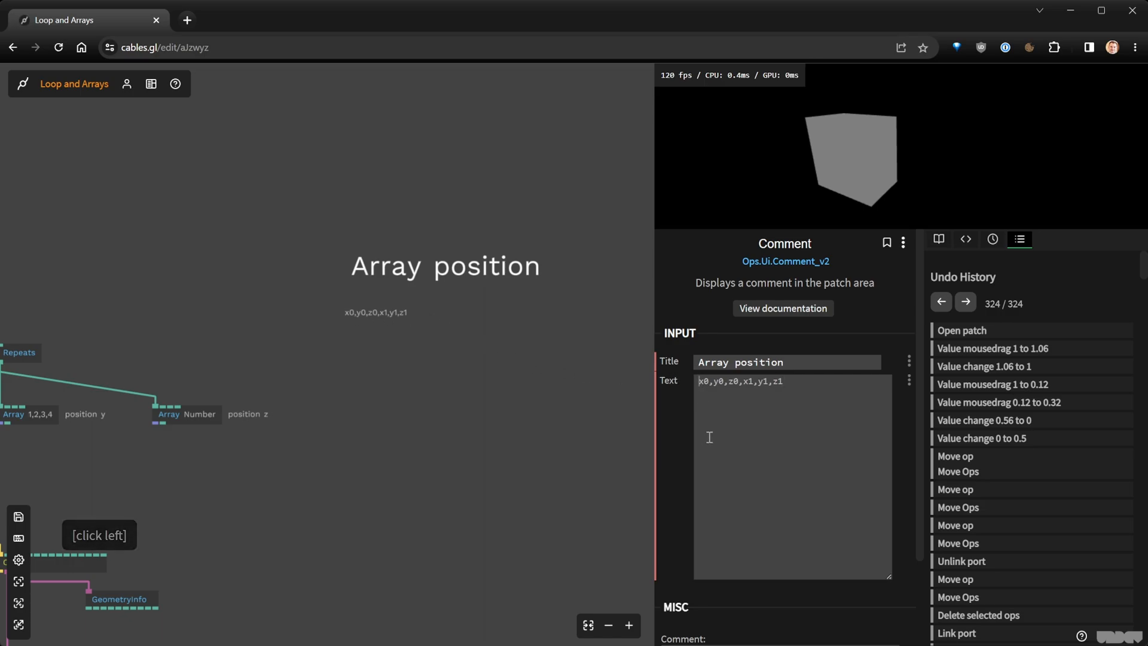
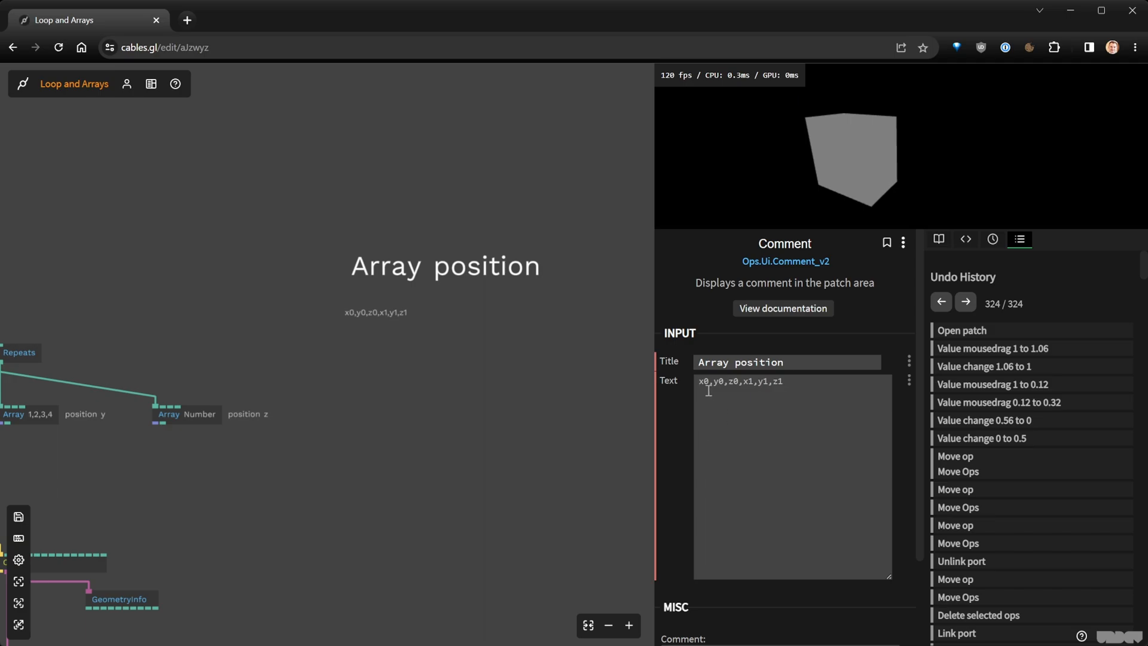
text([)
key(Right)
key(Right)
key(Right)
key(Right)
key(Right)
key(Right)
key(Right)
key(Right)
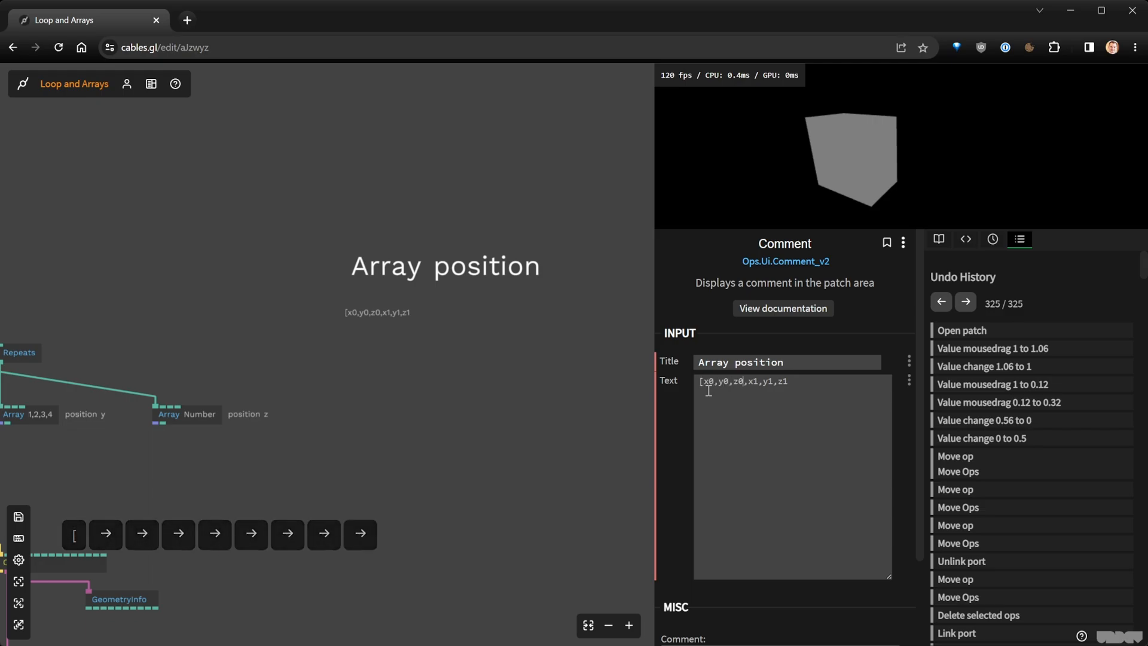
text(])
scroll(421, 307, up, 5)
right_click(456, 333)
Enclose the second triple x1,y1,z1 in the comment text in square brackets
click(756, 387)
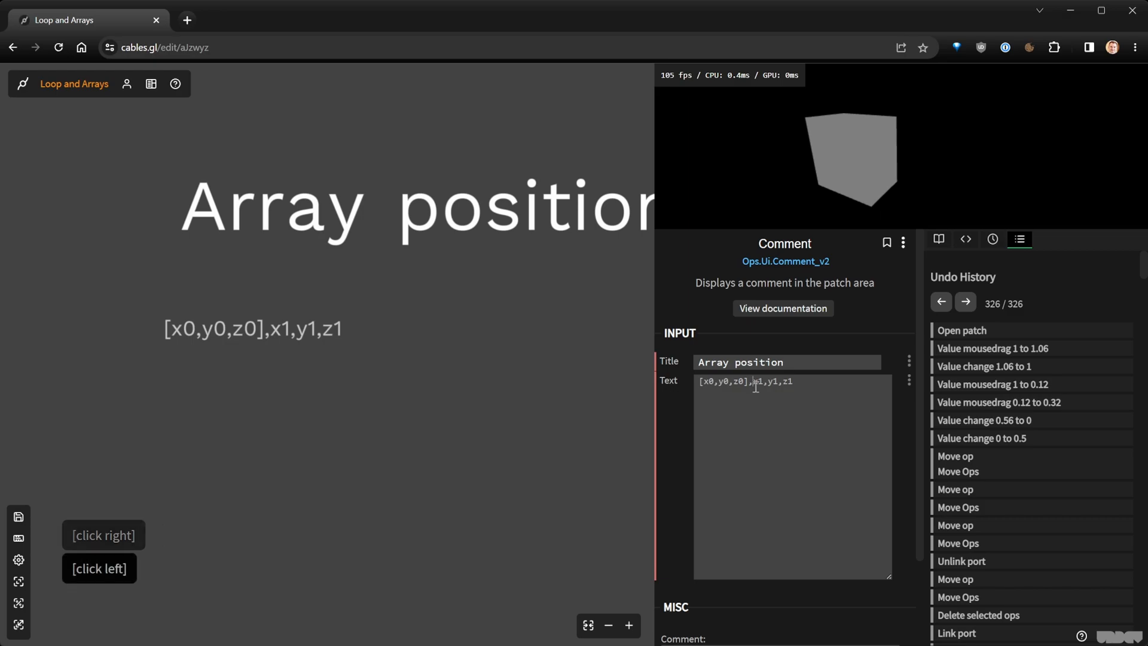
text([)
key(Right)
key(Right)
key(Right)
key(Right)
key(Right)
key(Right)
key(Right)
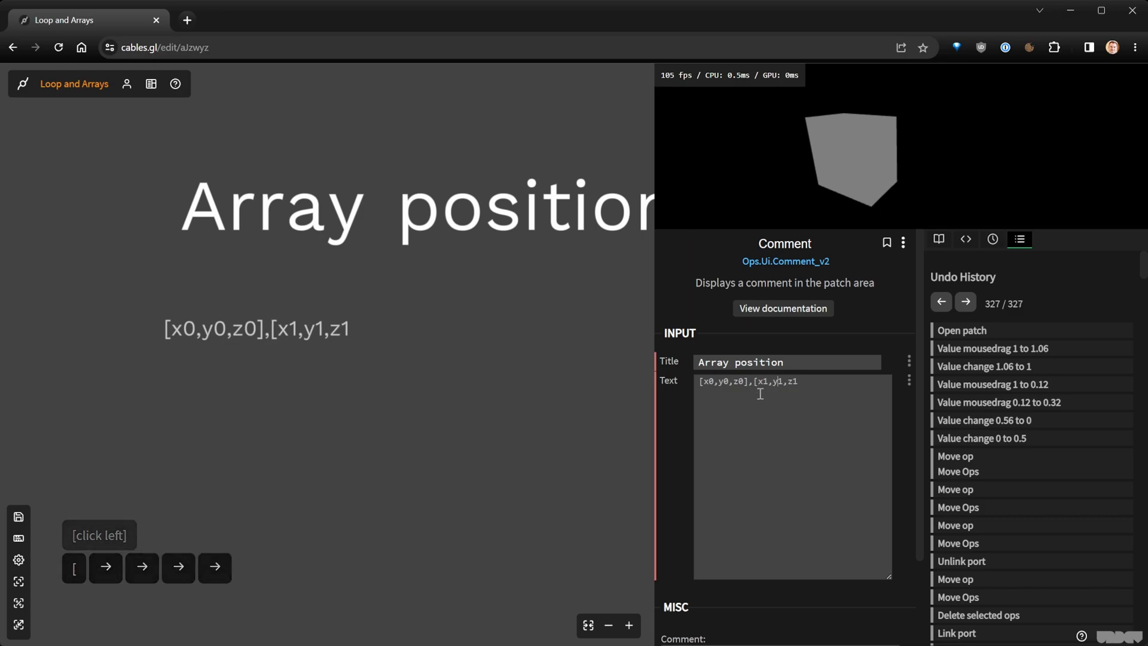
key(Right)
text(])
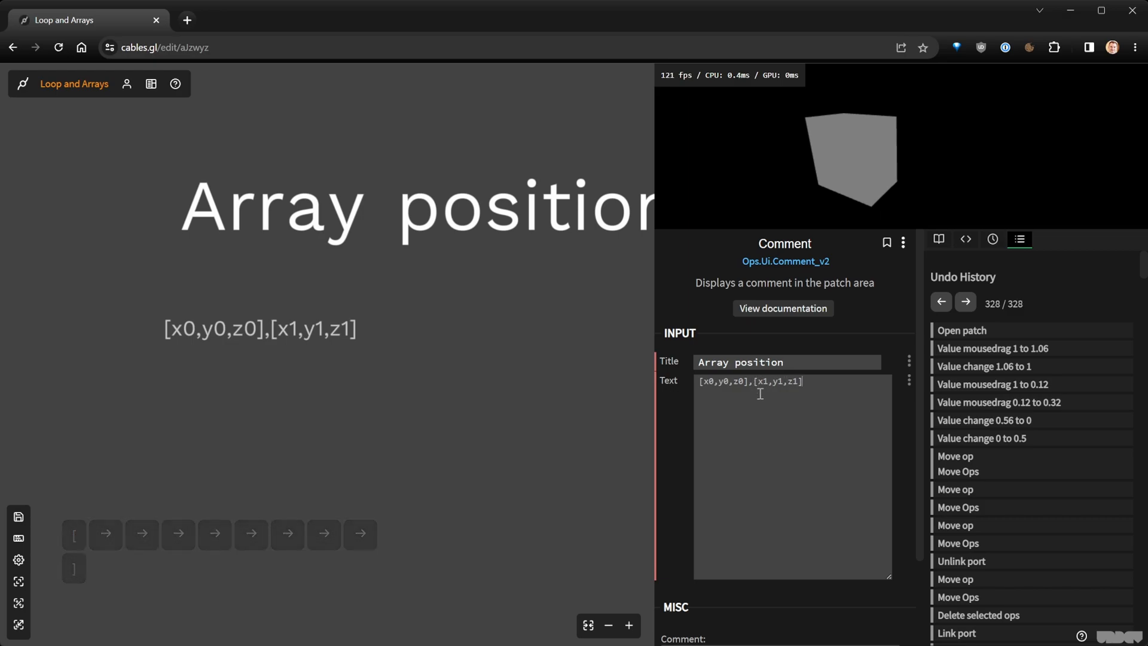
Remove all square brackets from the comment text, leaving x0,y0,z0,x1,y1,z1
key(BackSpace)
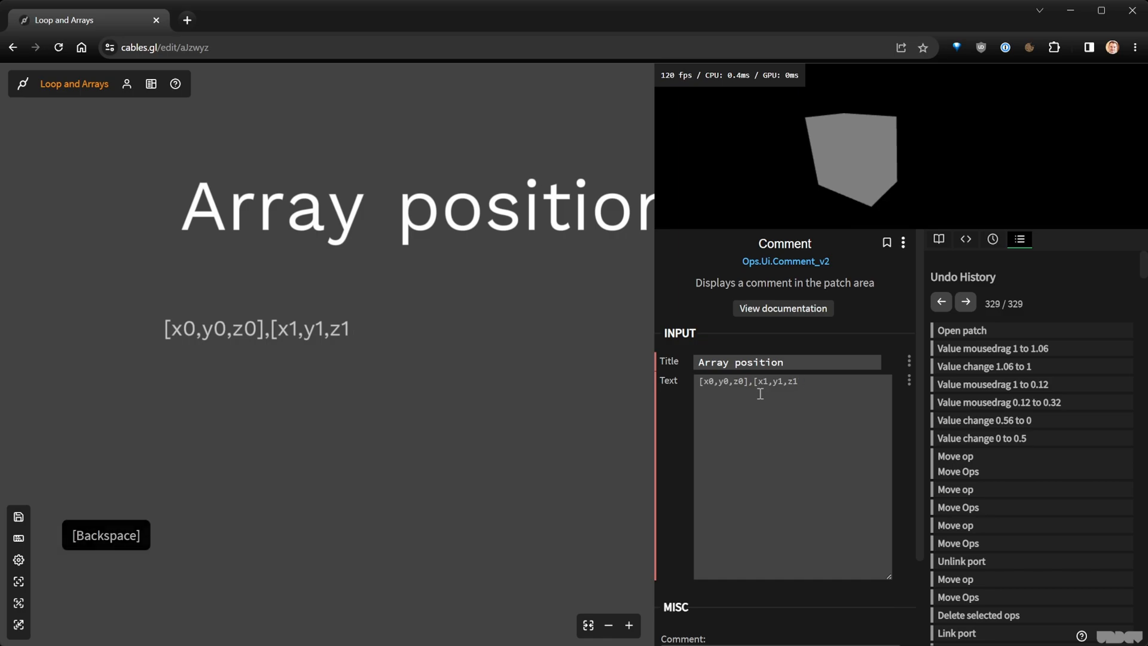
key(Left)
key(Left)
key(Left)
key(Left)
key(Left)
key(Left)
key(Left)
key(Left)
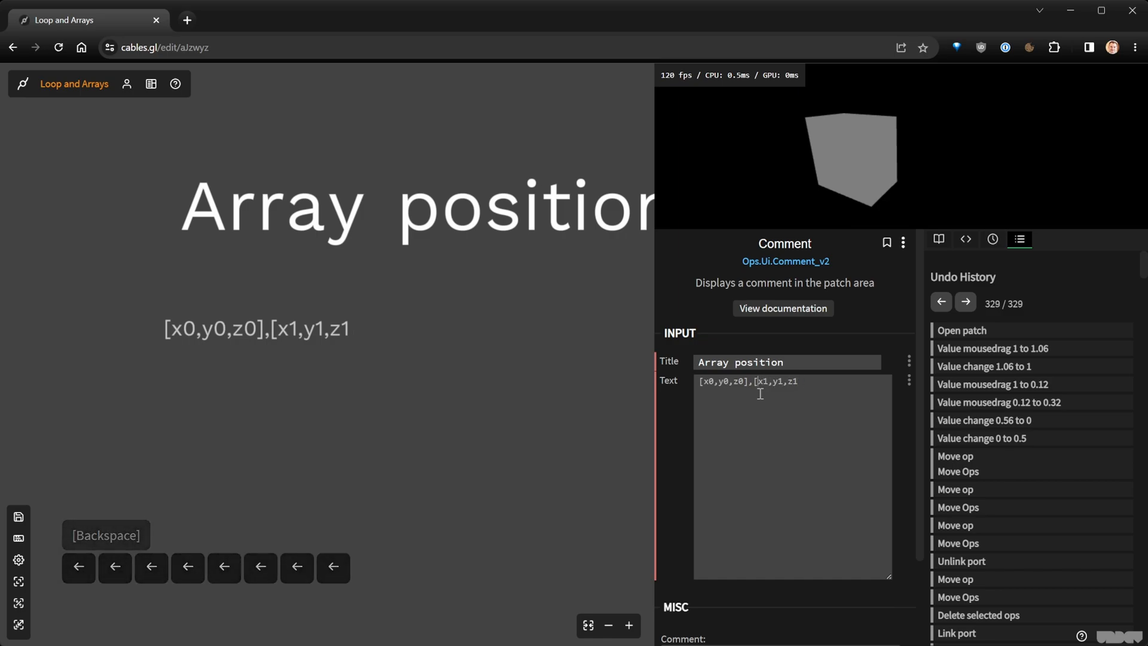
key(BackSpace)
key(Left)
key(BackSpace)
key(Left)
key(Left)
key(Left)
key(Left)
key(Left)
key(Left)
key(Left)
key(Left)
key(BackSpace)
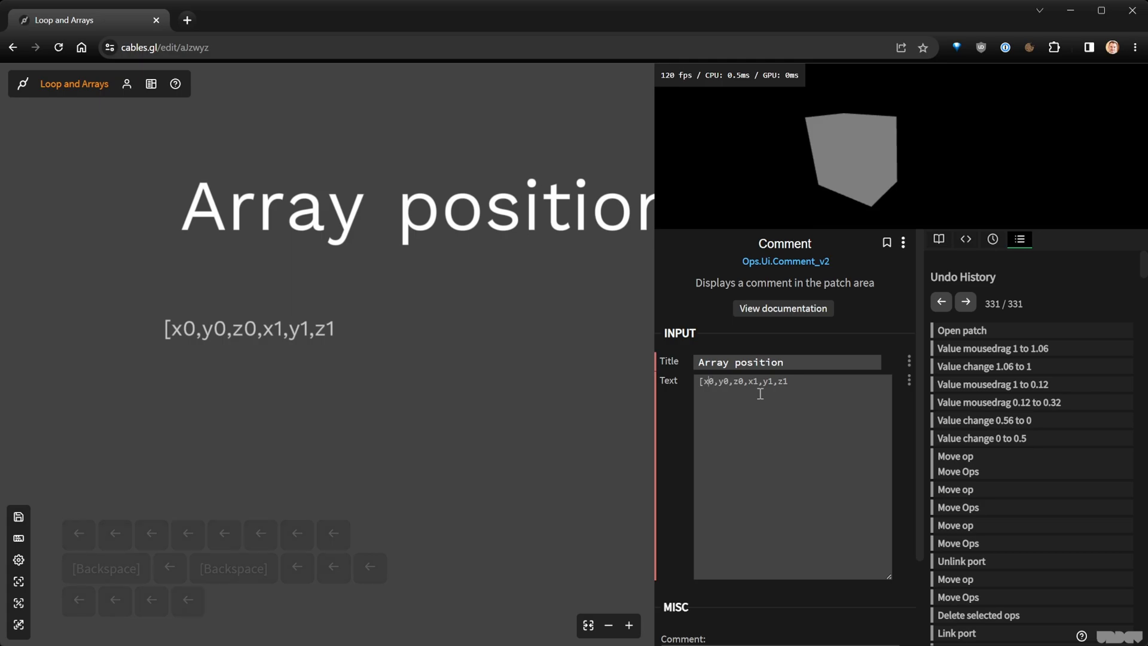
Move MeshInstancer slightly further down below Cube to make room above it
scroll(536, 455, down, 6)
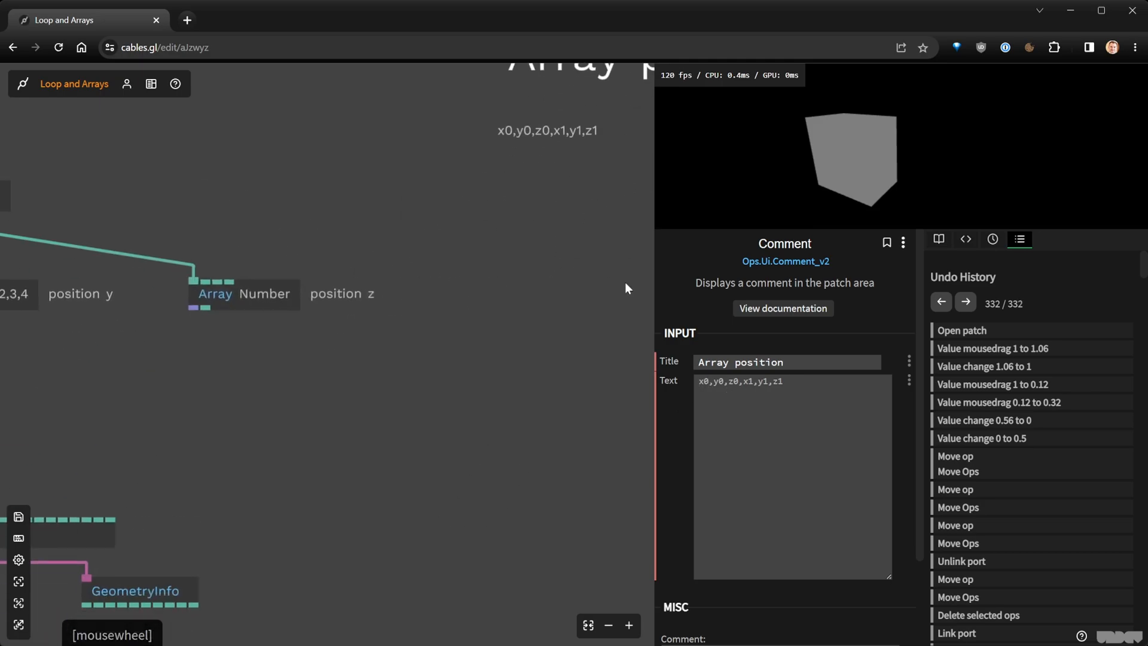
drag(116, 333, 353, 342)
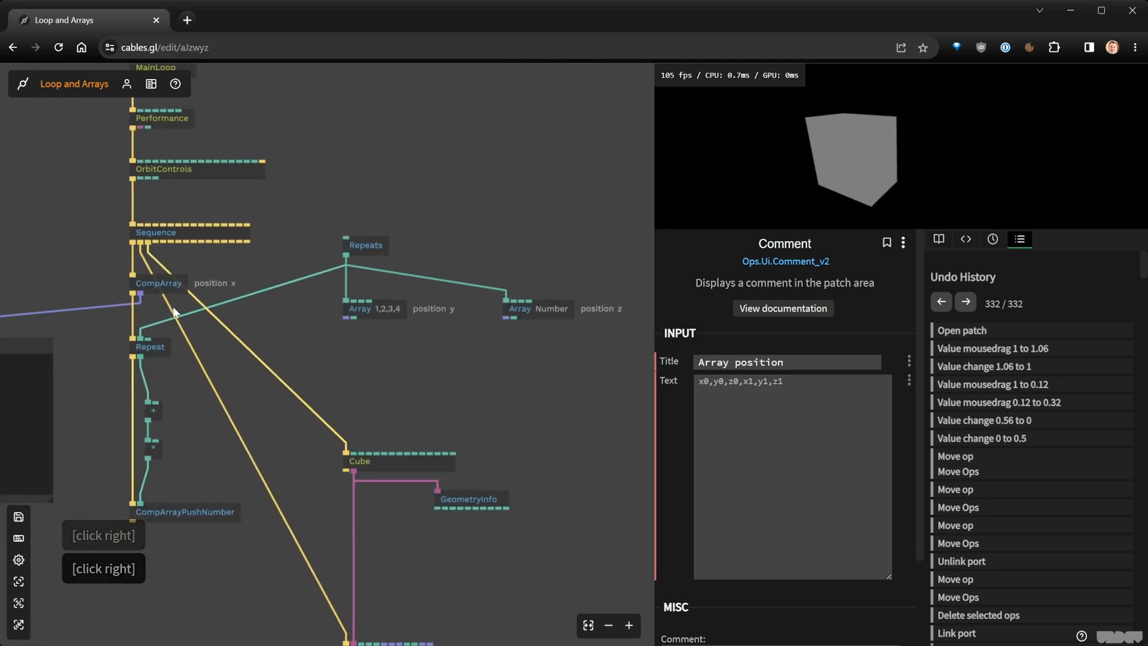
drag(547, 335, 496, 338)
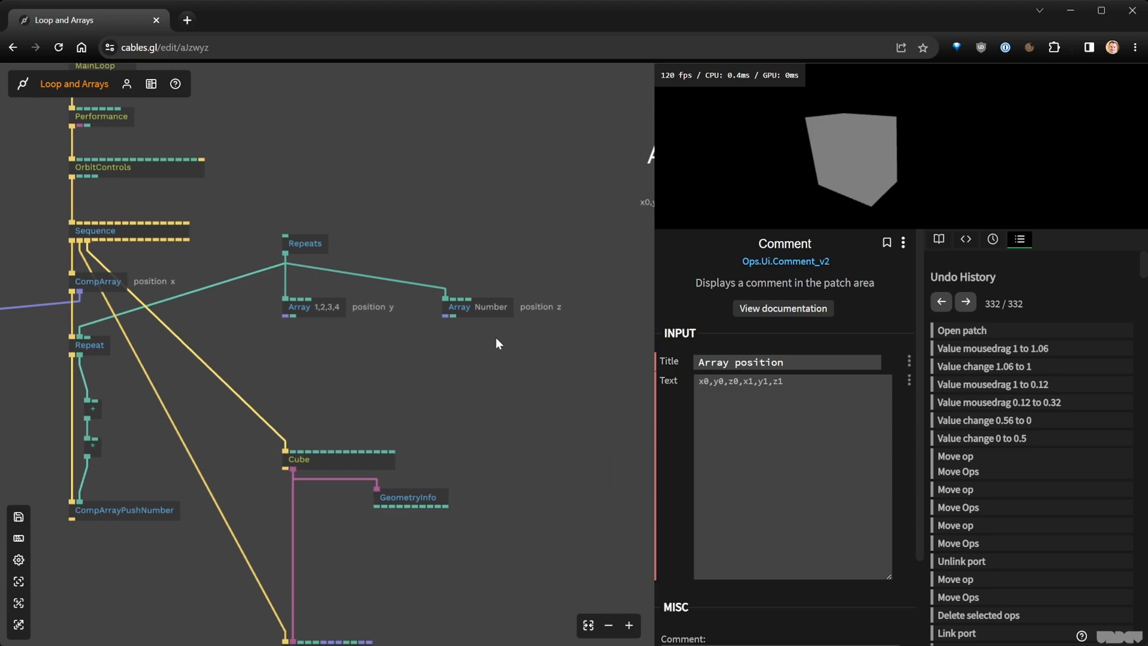
scroll(472, 415, down, 3)
drag(472, 415, 474, 249)
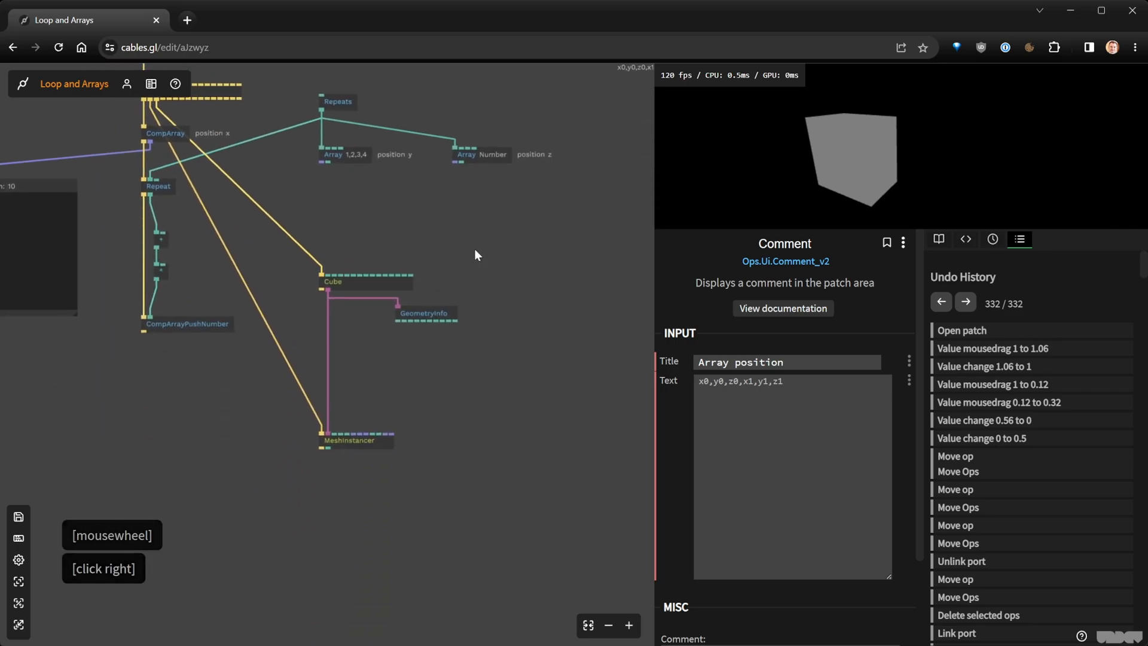
click(376, 440)
click(369, 453)
Add an ArrayPack3 op above MeshInstancer and realign MeshInstancer vertically beneath Cube
key(Tab)
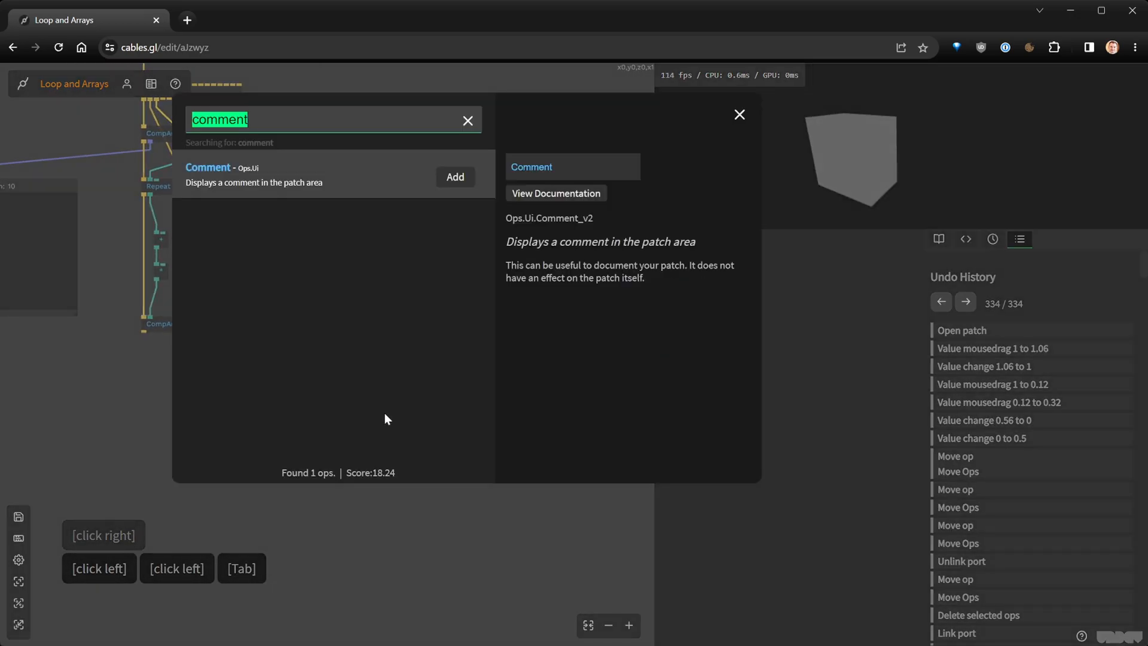
text(arraypa)
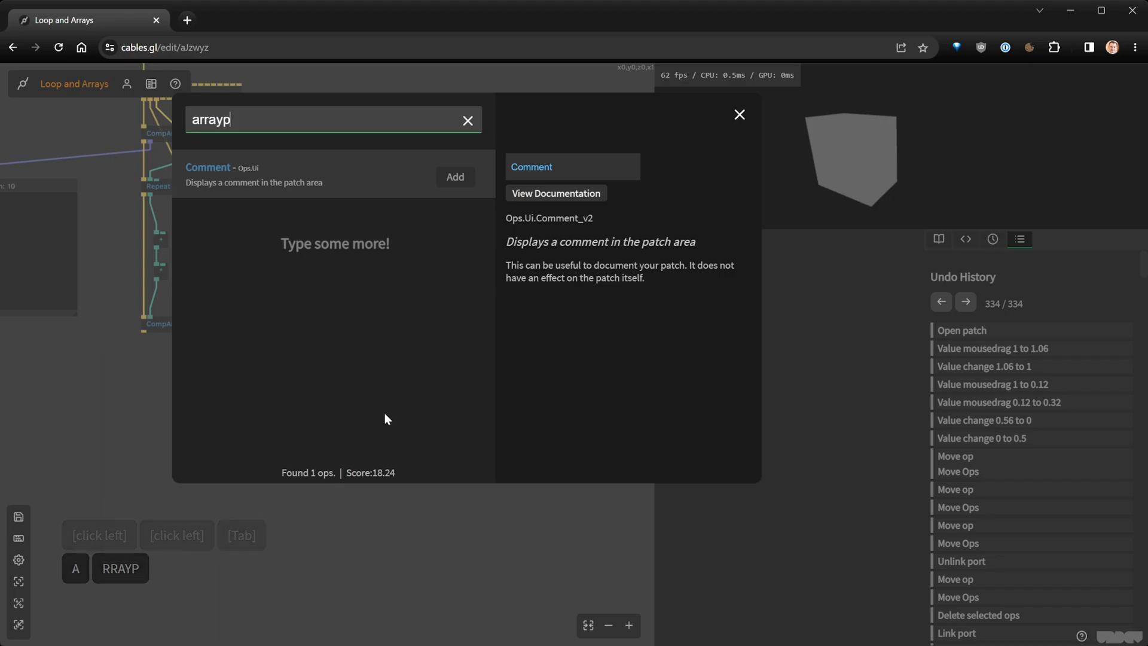
key(Down)
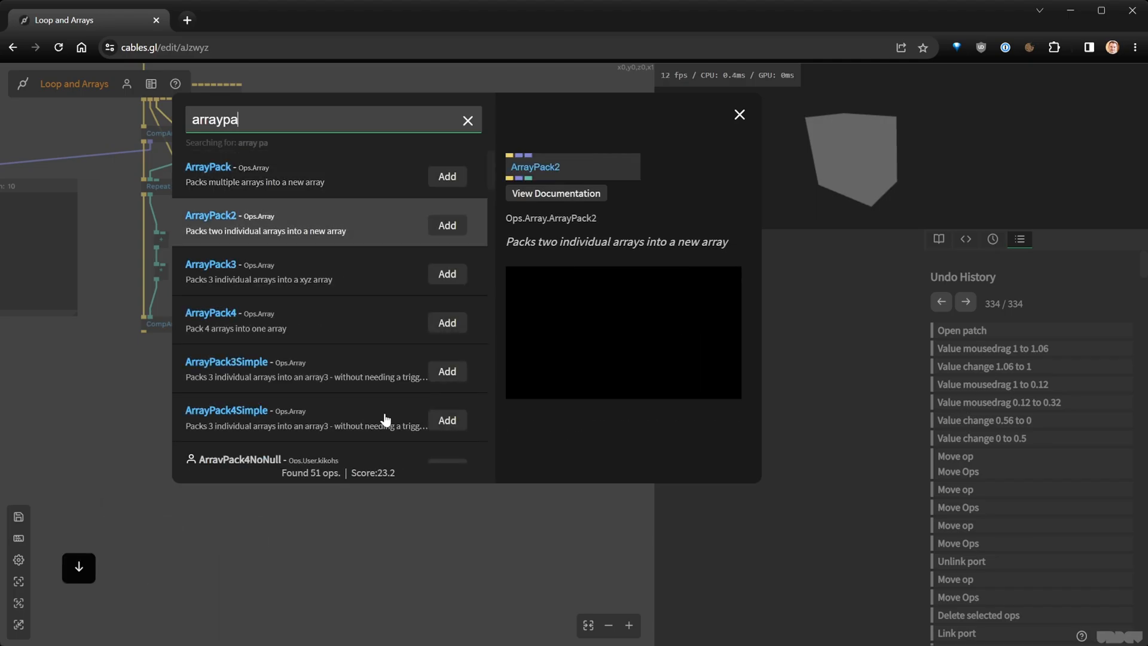
key(Down)
key(Return)
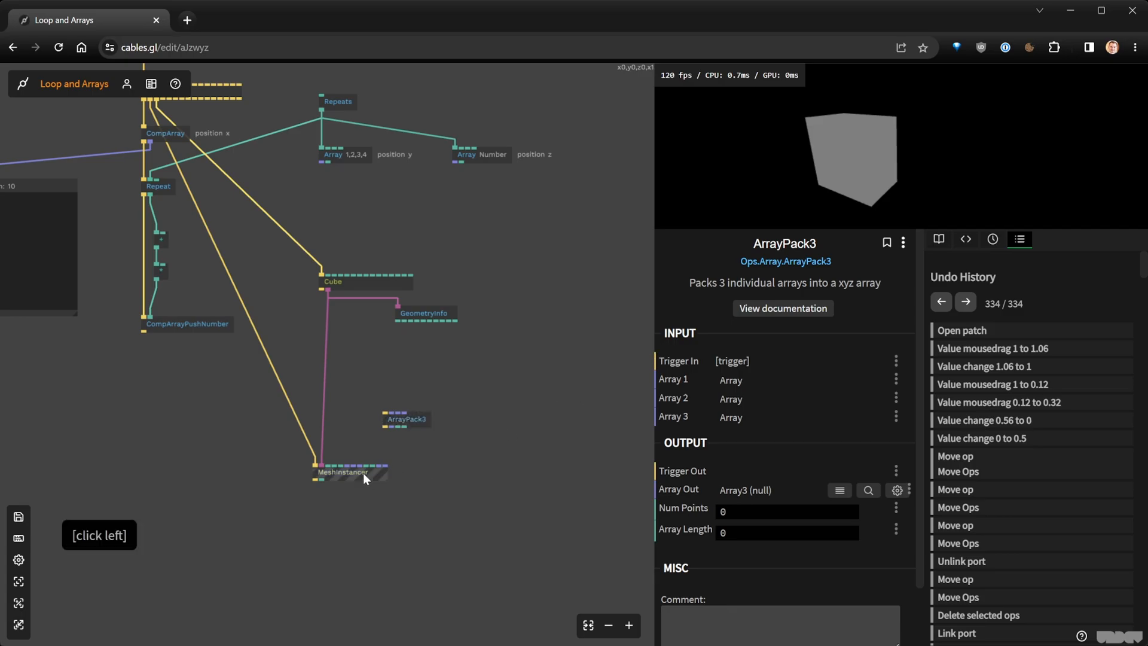
drag(362, 472, 372, 476)
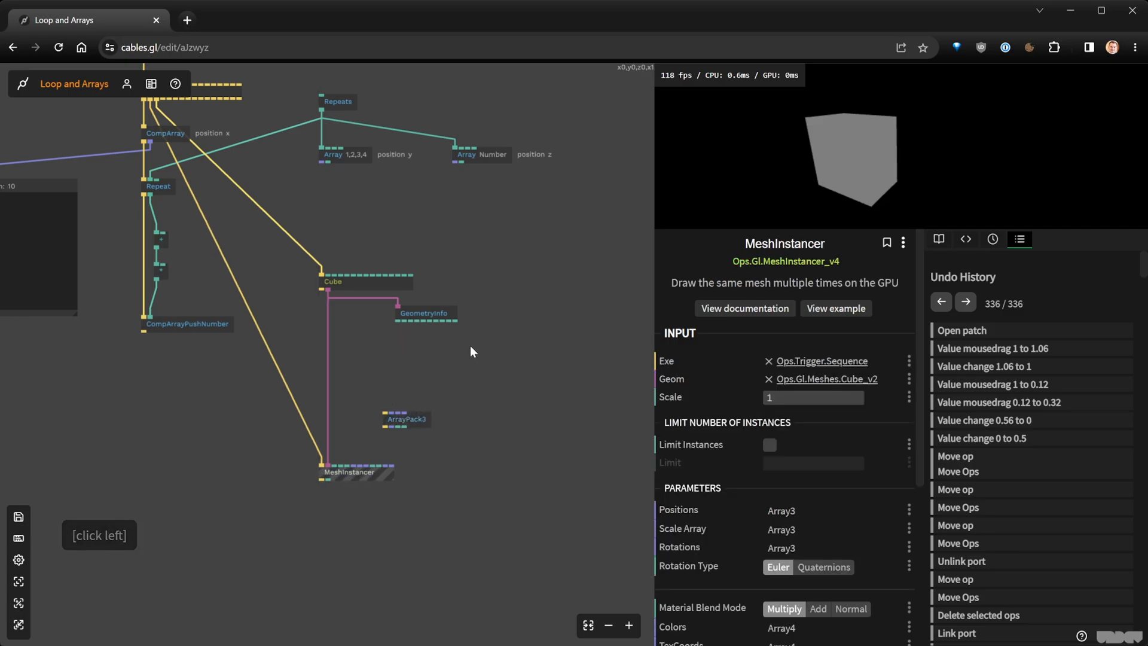
Insert ArrayPack3 into the trigger link between Sequence and MeshInstancer
click(407, 418)
drag(295, 374, 386, 401)
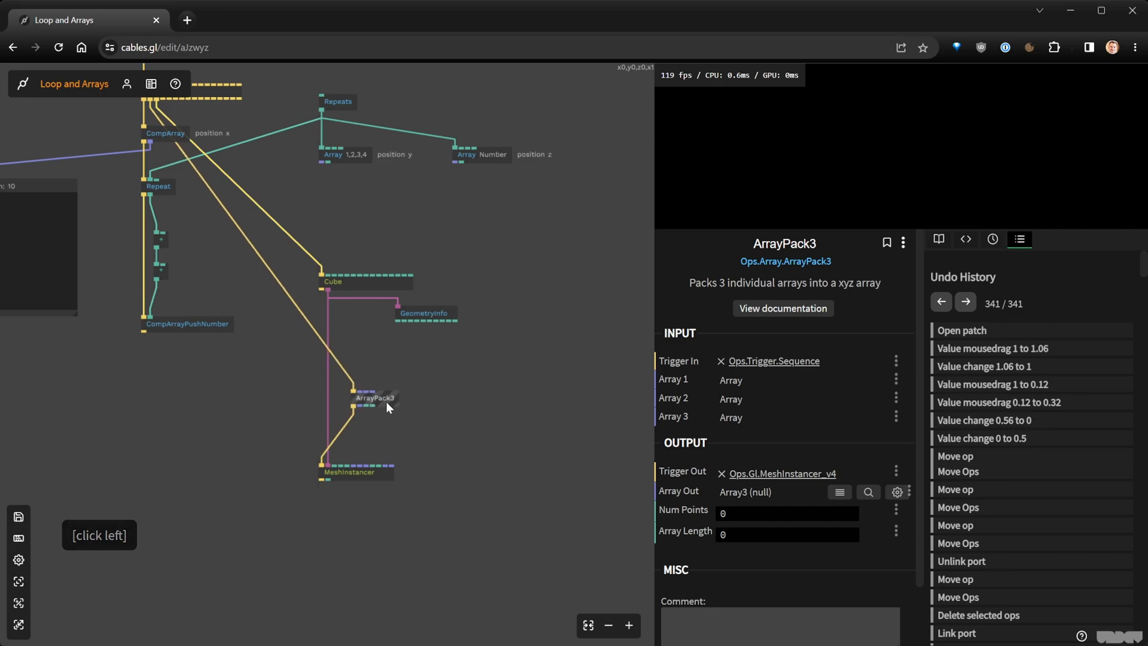
scroll(358, 395, up, 3)
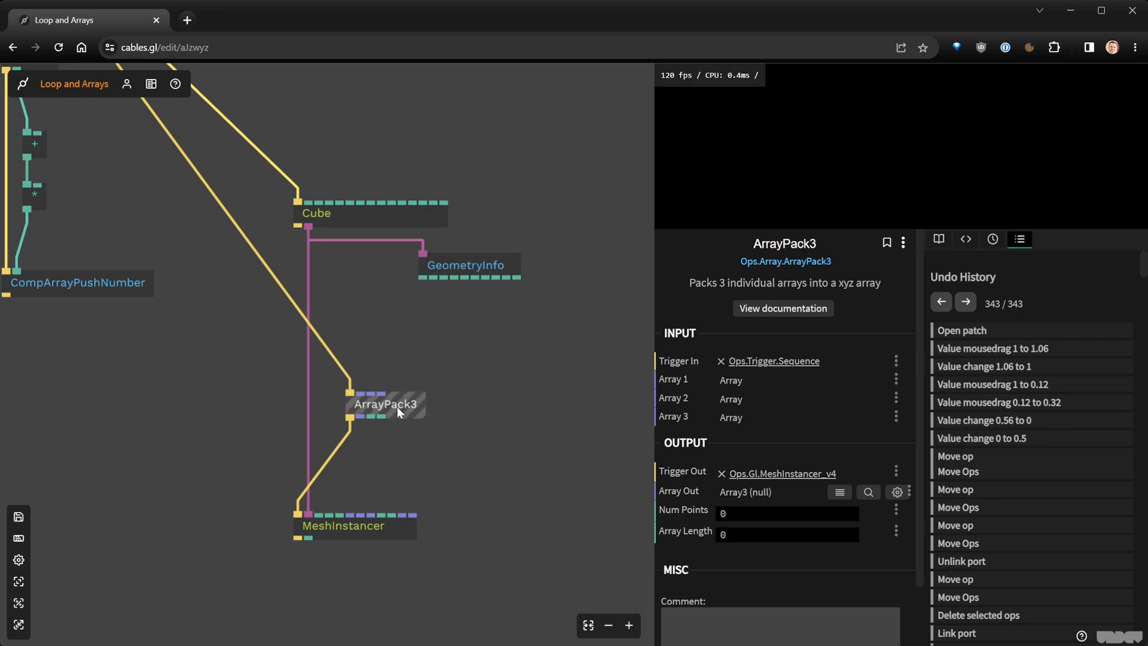
scroll(406, 406, down, 3)
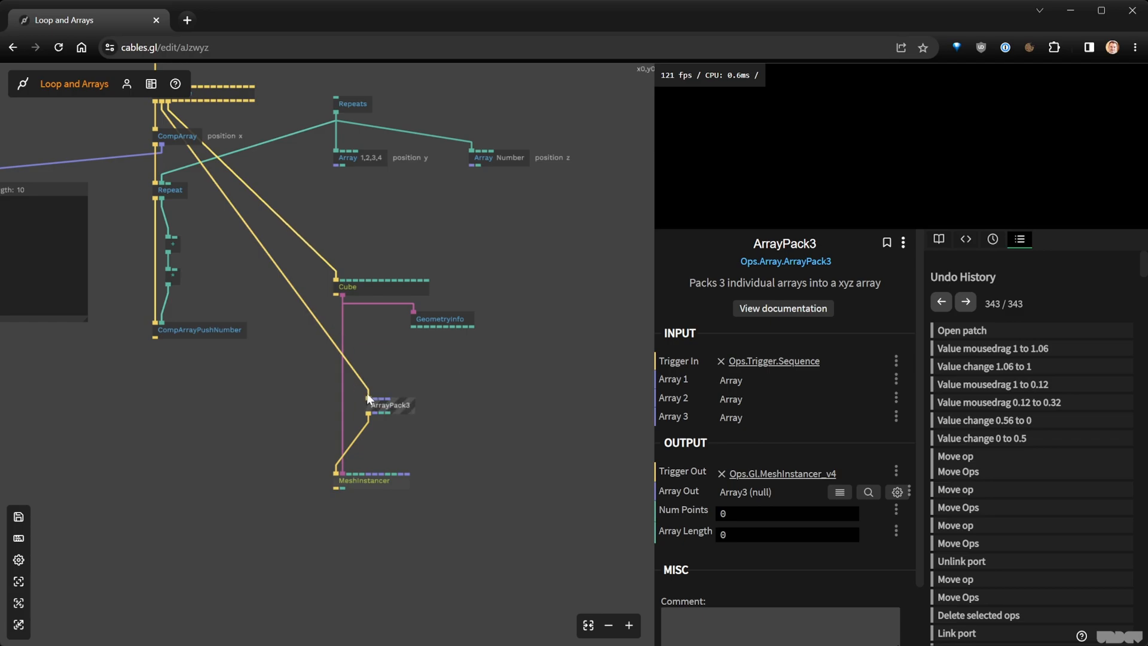
Connect the position x, y and z arrays to ArrayPack3's Array 1, Array 2 and Array 3 inputs respectively
drag(374, 399, 161, 144)
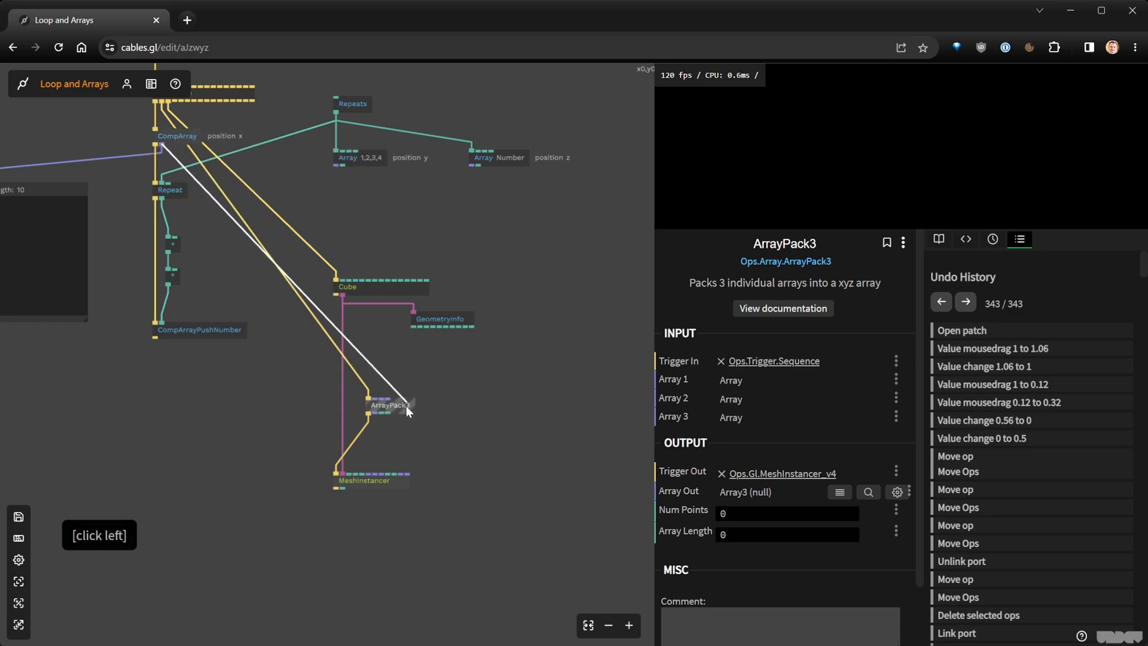
drag(378, 402, 374, 398)
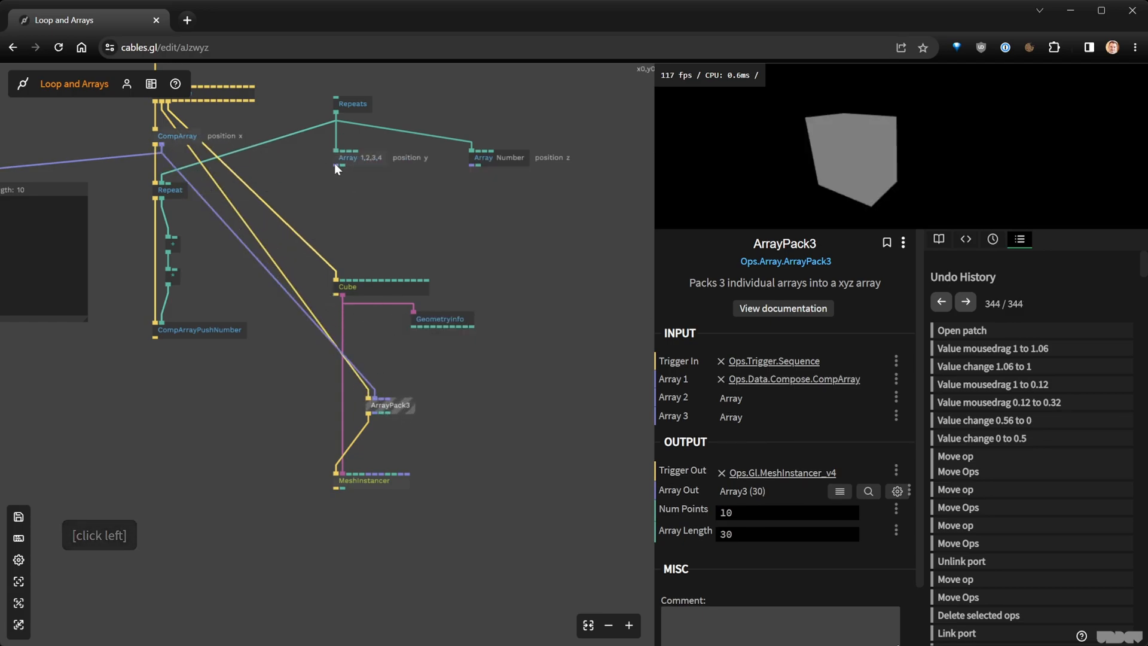
drag(336, 165, 379, 399)
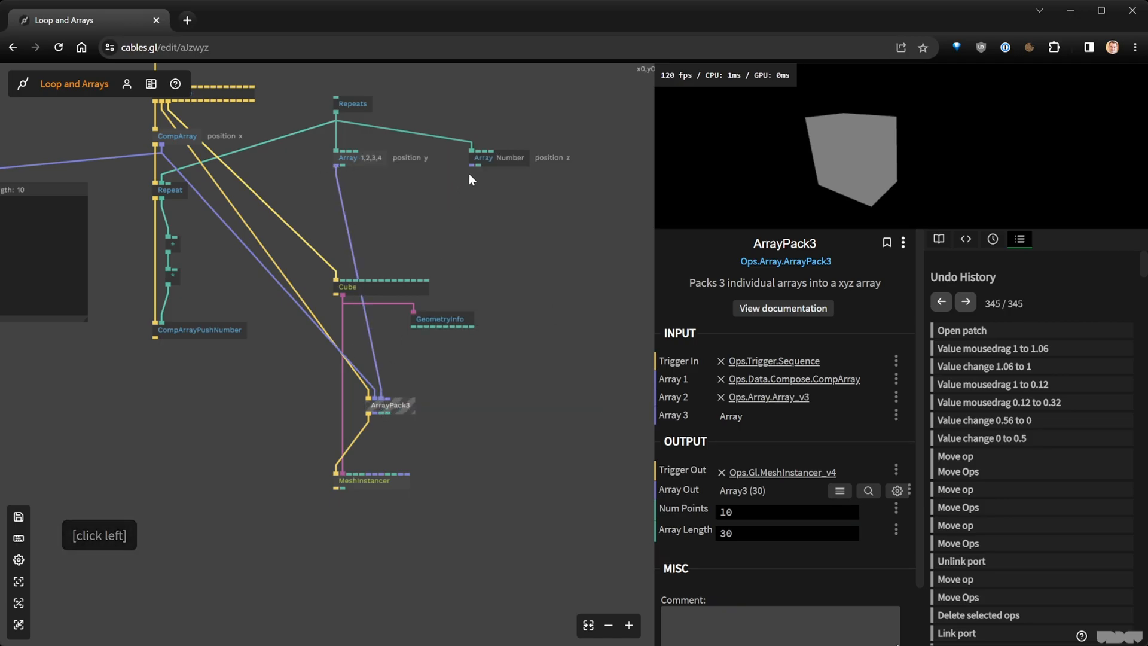
drag(471, 165, 636, 338)
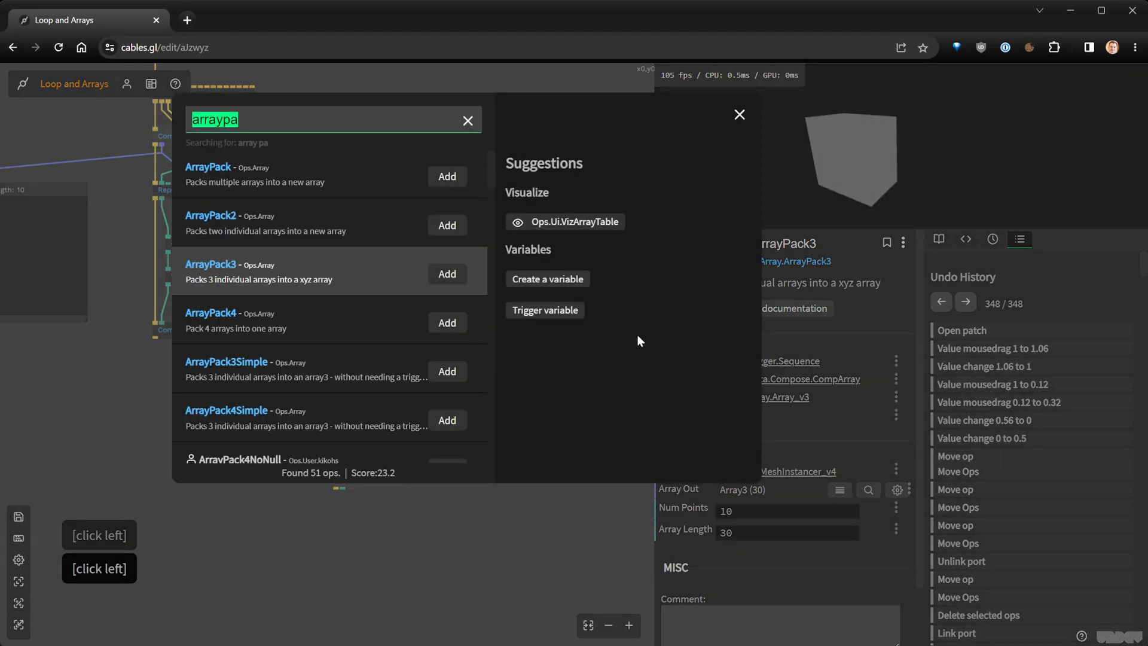
Add a VizArrayTable to ArrayPack3's array output beside MeshInstancer, and nudge ArrayPack3 to keep the links readable
click(591, 229)
drag(591, 229, 333, 293)
scroll(238, 336, up, 3)
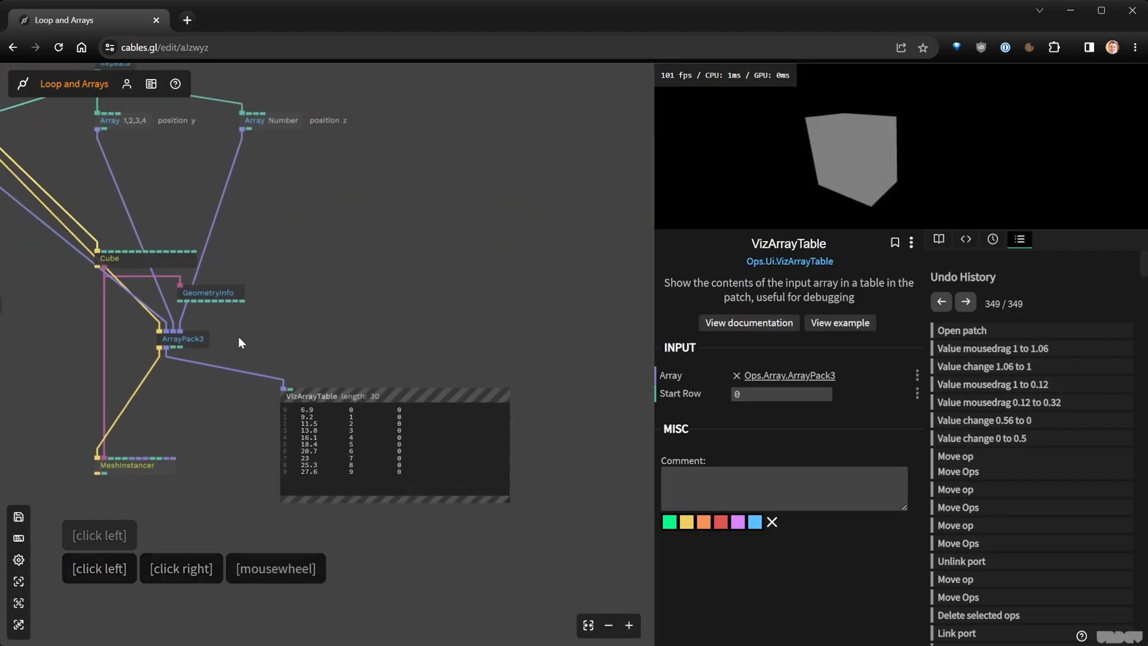
drag(184, 351, 139, 363)
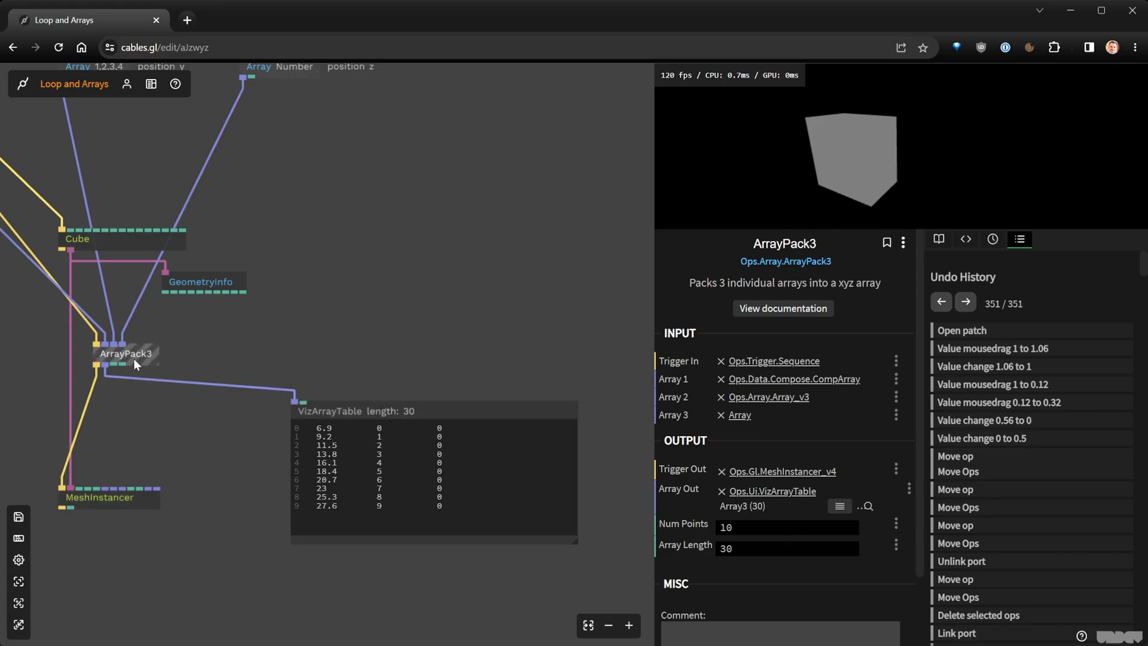
scroll(378, 434, up, 2)
scroll(338, 318, down, 1)
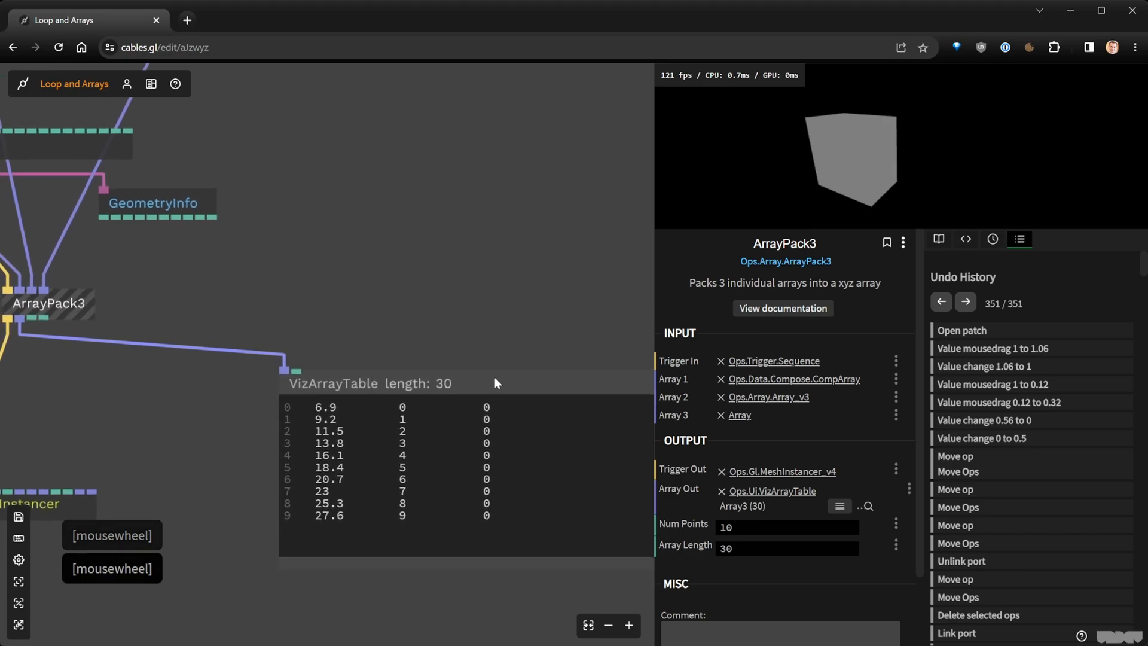
right_click(491, 379)
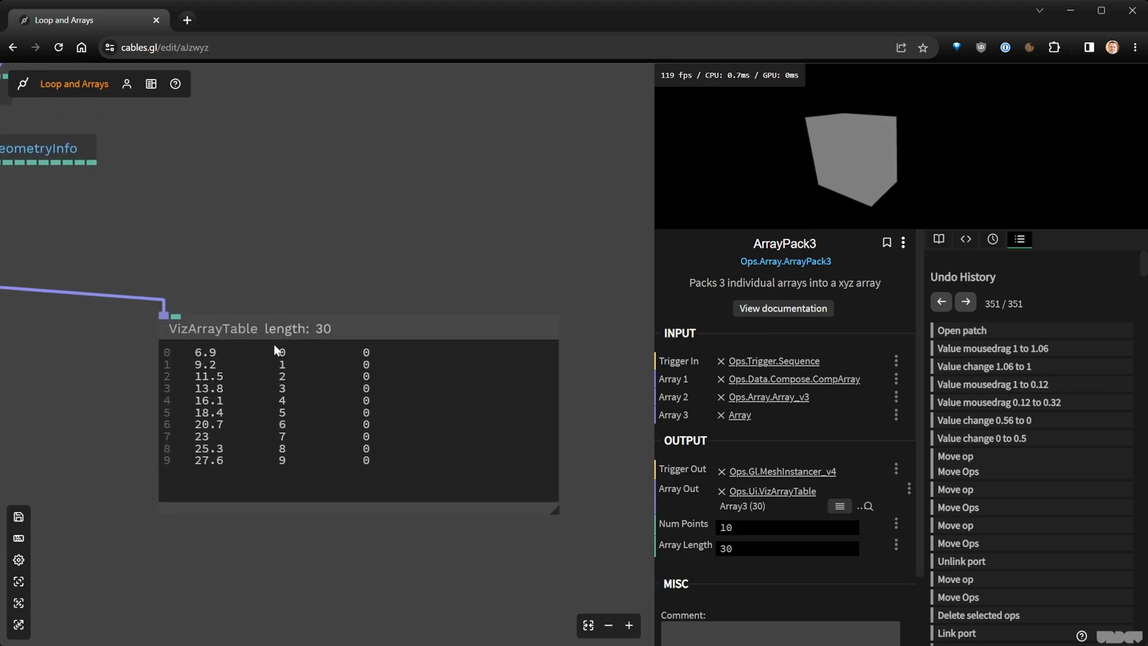
scroll(260, 485, down, 3)
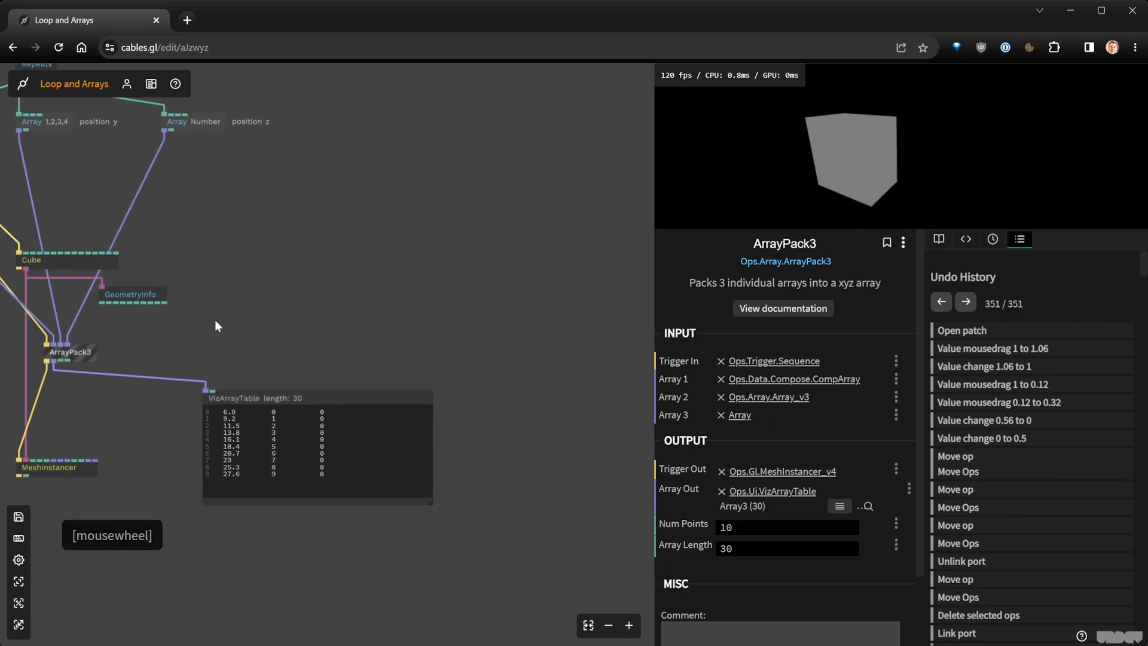
Inspect the full contents of ArrayPack3's Array Out port, checking the order of the packed x, y and z values
drag(238, 299, 443, 227)
click(242, 303)
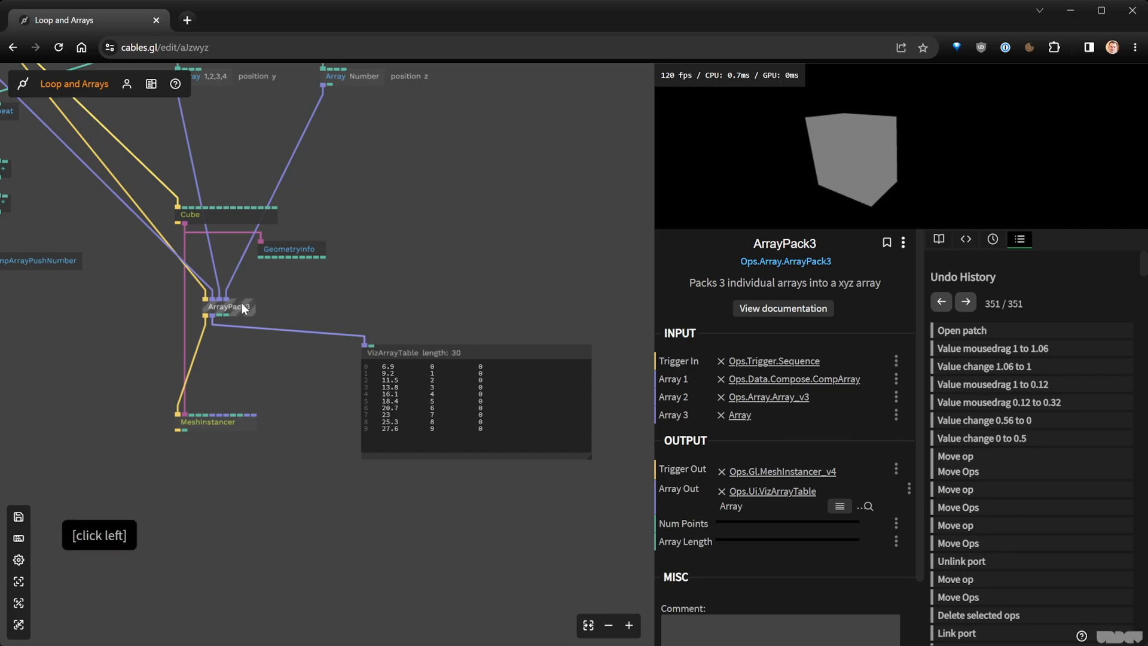
click(868, 506)
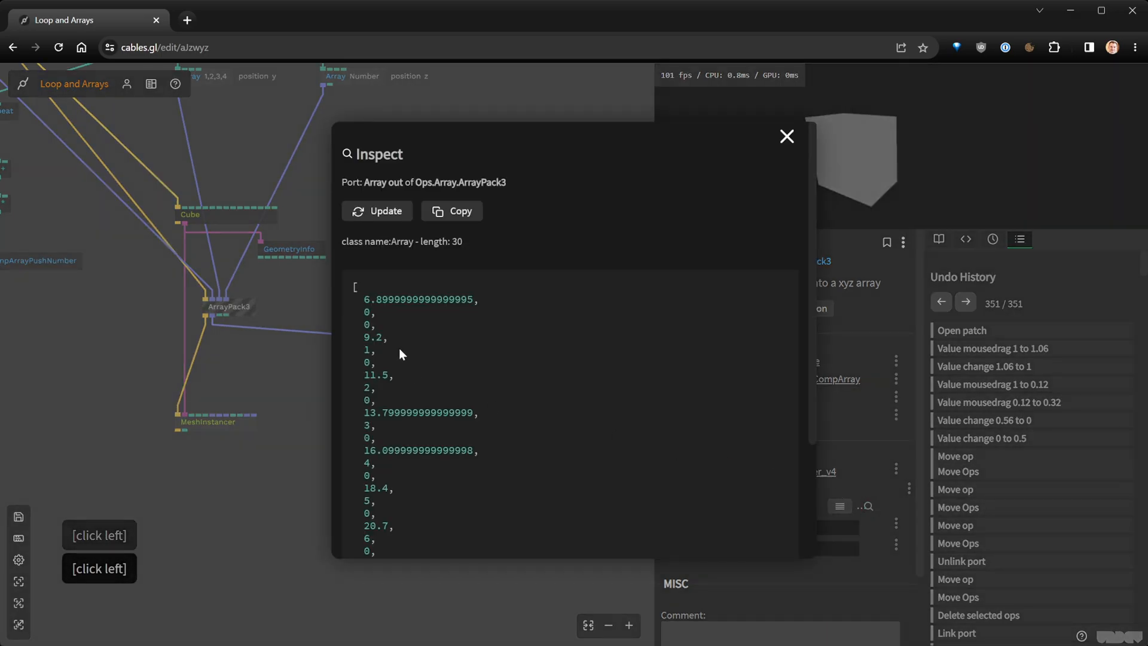
scroll(370, 365, down, 1)
scroll(370, 365, down, 3)
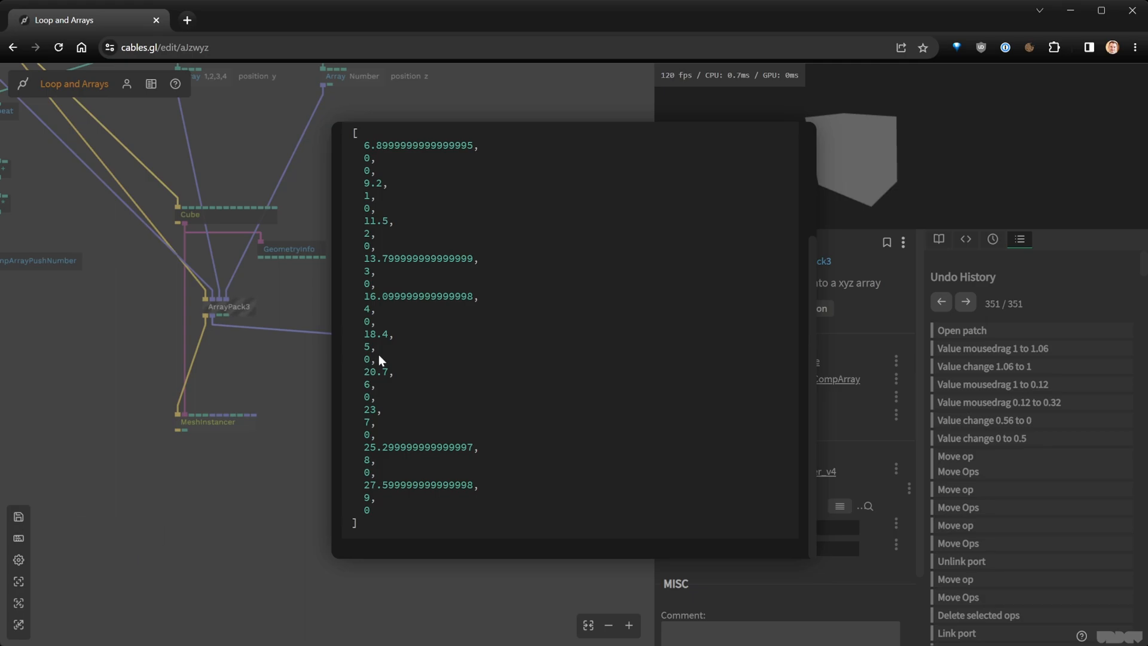
click(304, 418)
Shift ArrayPack3 slightly right and connect its array output to MeshInstancer's first array input
drag(229, 310, 243, 311)
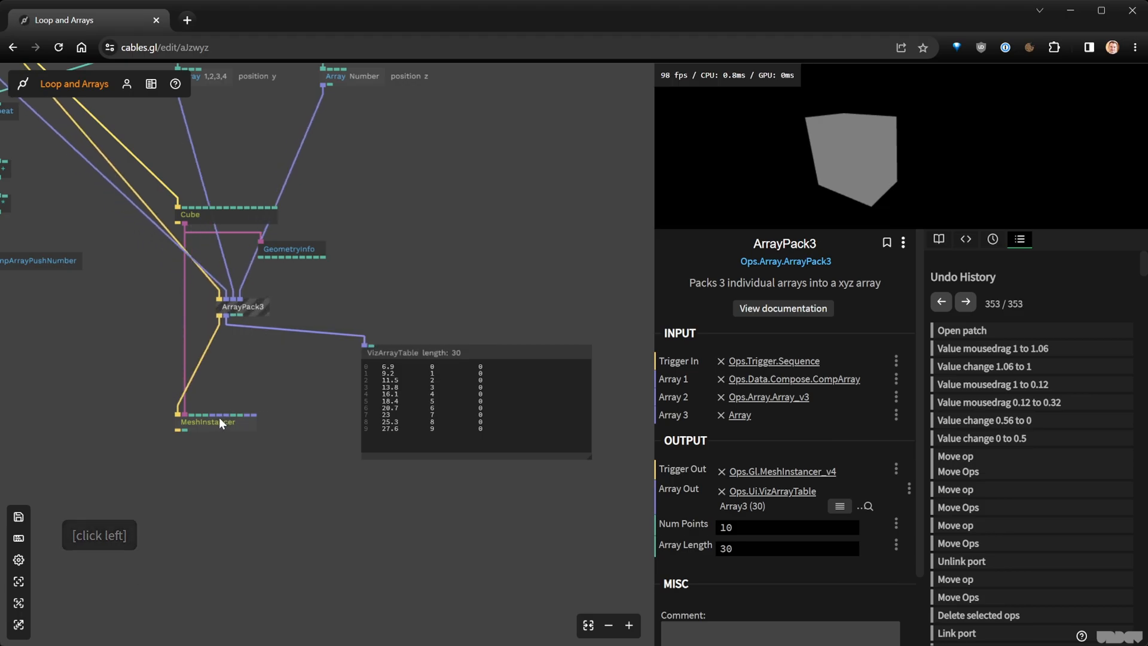
scroll(208, 366, up, 2)
drag(235, 293, 216, 445)
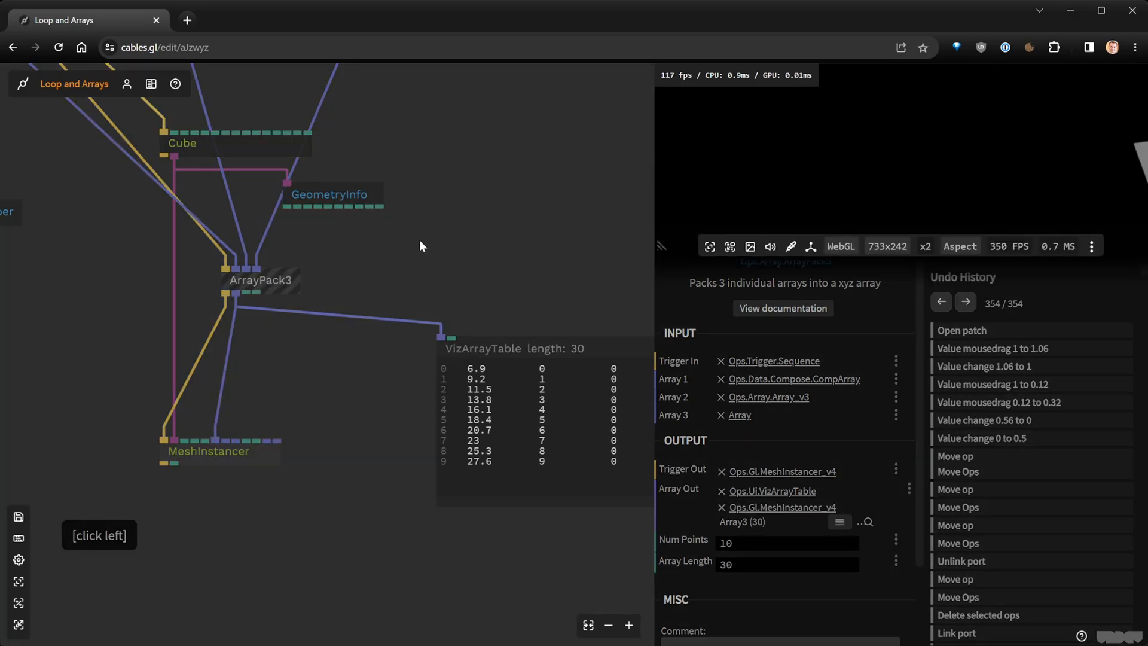
Reset the camera view in the OrbitControls op
scroll(510, 212, down, 2)
scroll(510, 212, down, 2)
right_click(428, 307)
scroll(375, 256, down, 1)
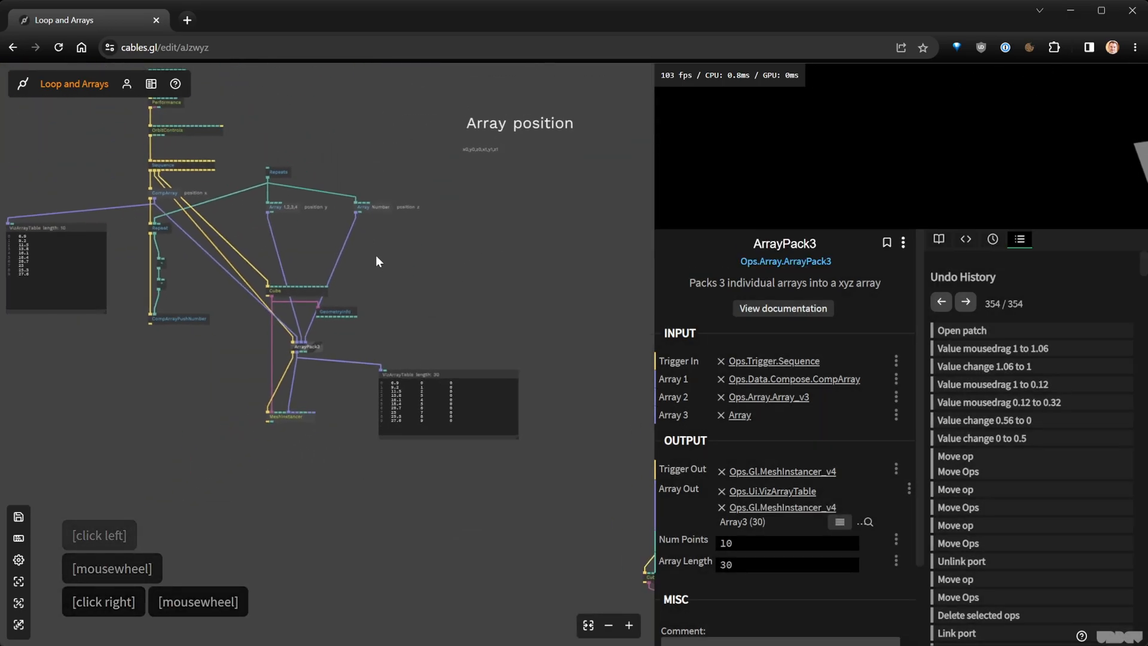
click(203, 128)
scroll(715, 433, down, 5)
click(771, 526)
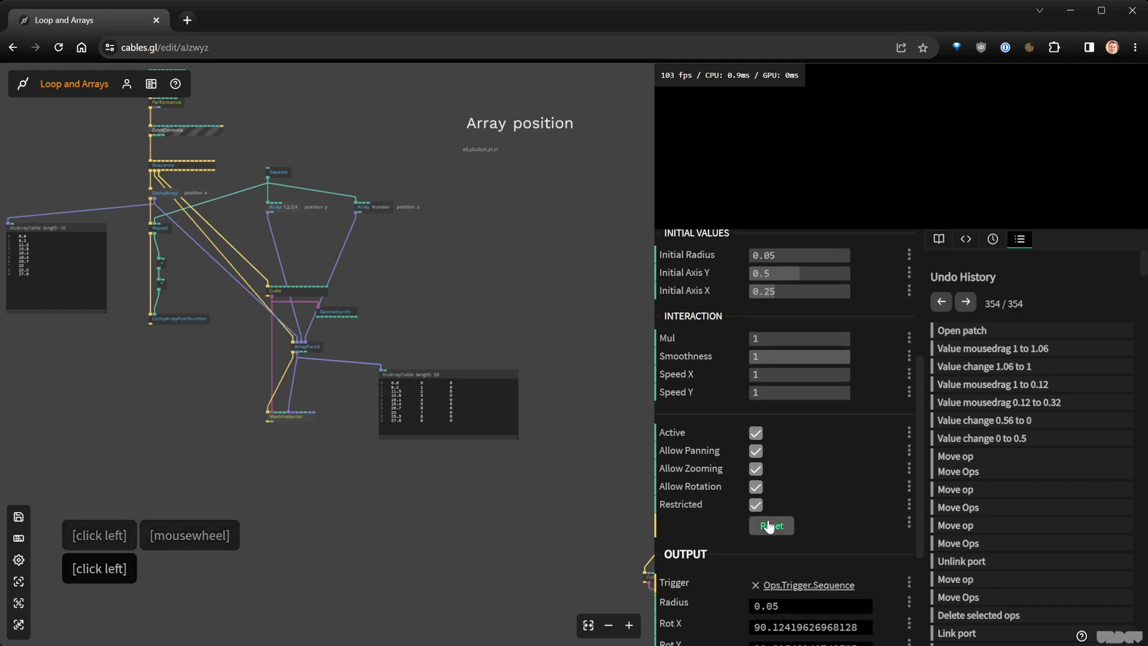
Set Number2 of the Sum op below Repeat to 0
scroll(411, 214, down, 1)
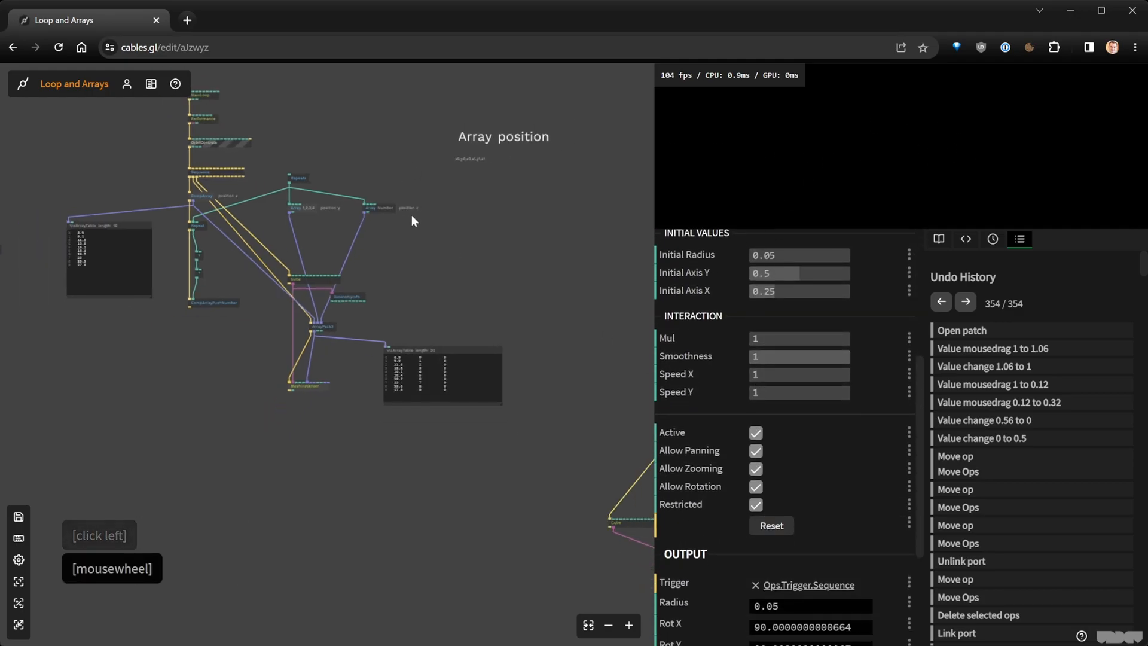
right_click(382, 194)
drag(382, 195, 391, 242)
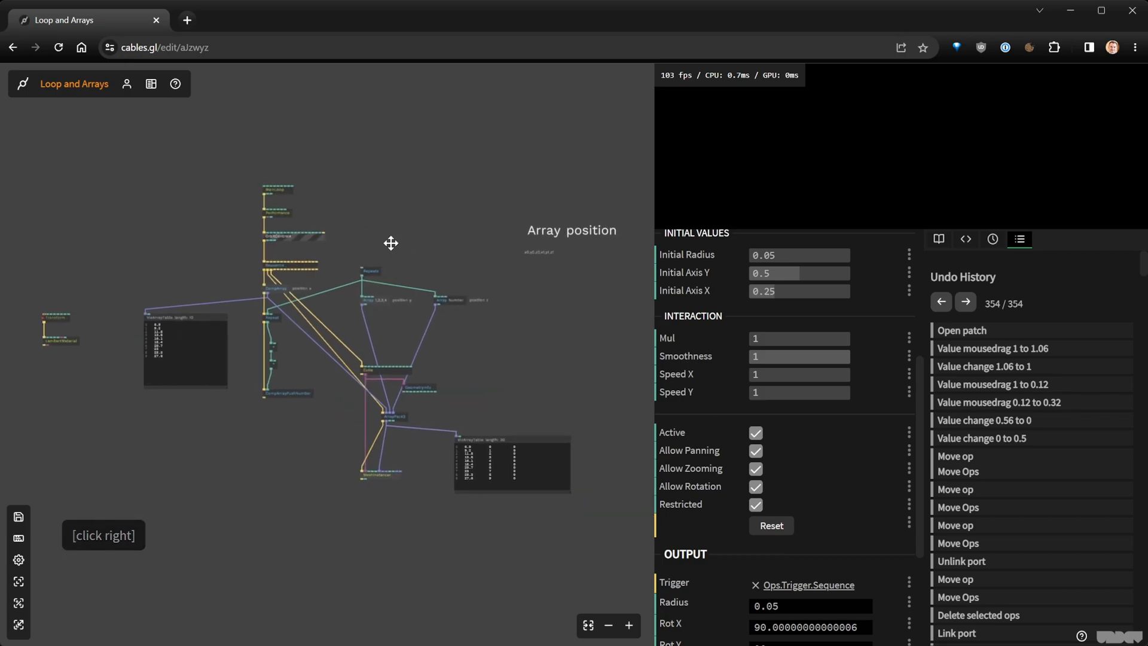
scroll(383, 284, up, 3)
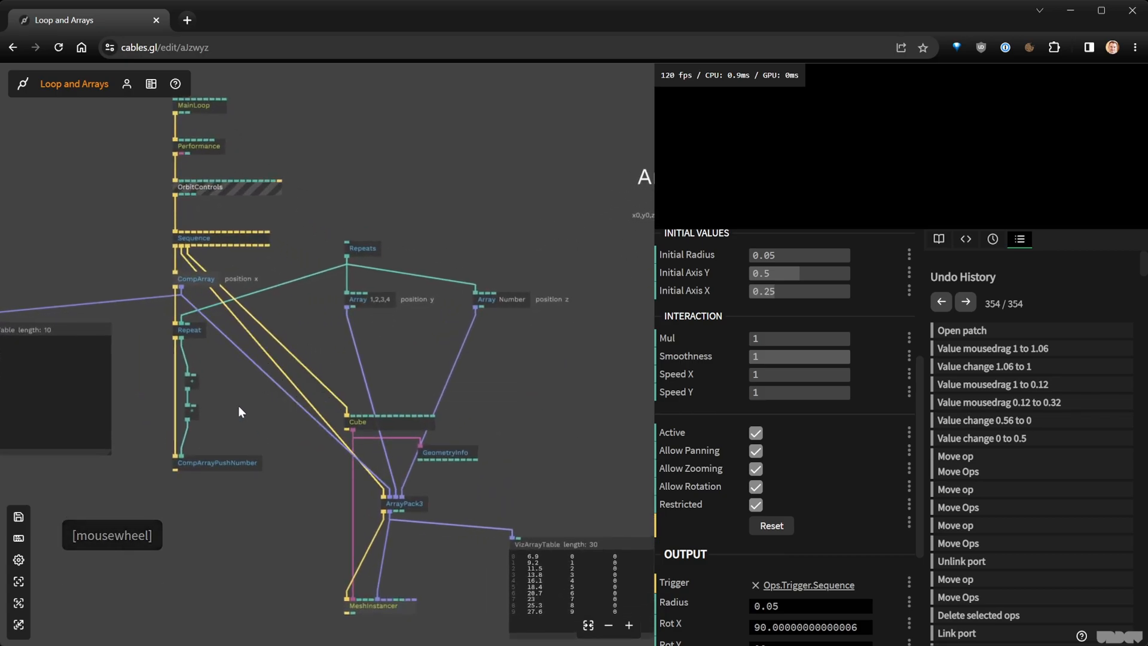
click(194, 387)
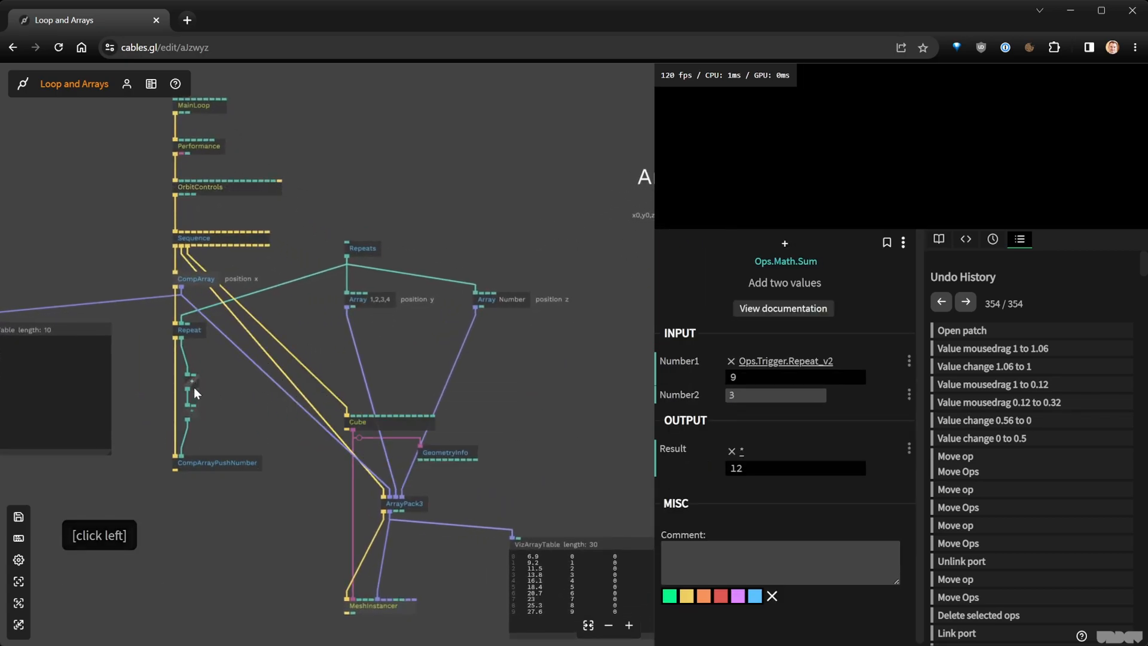
click(735, 396)
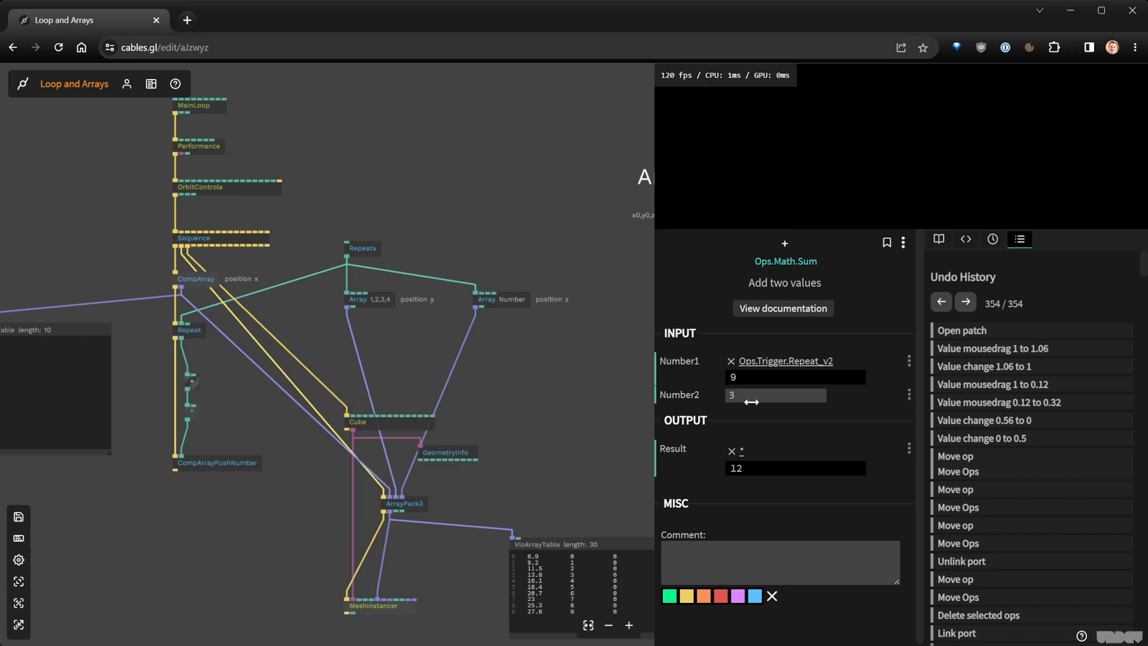
text(0)
Set Number2 of the Multiply op feeding CompArrayPushNumber to 1
click(192, 413)
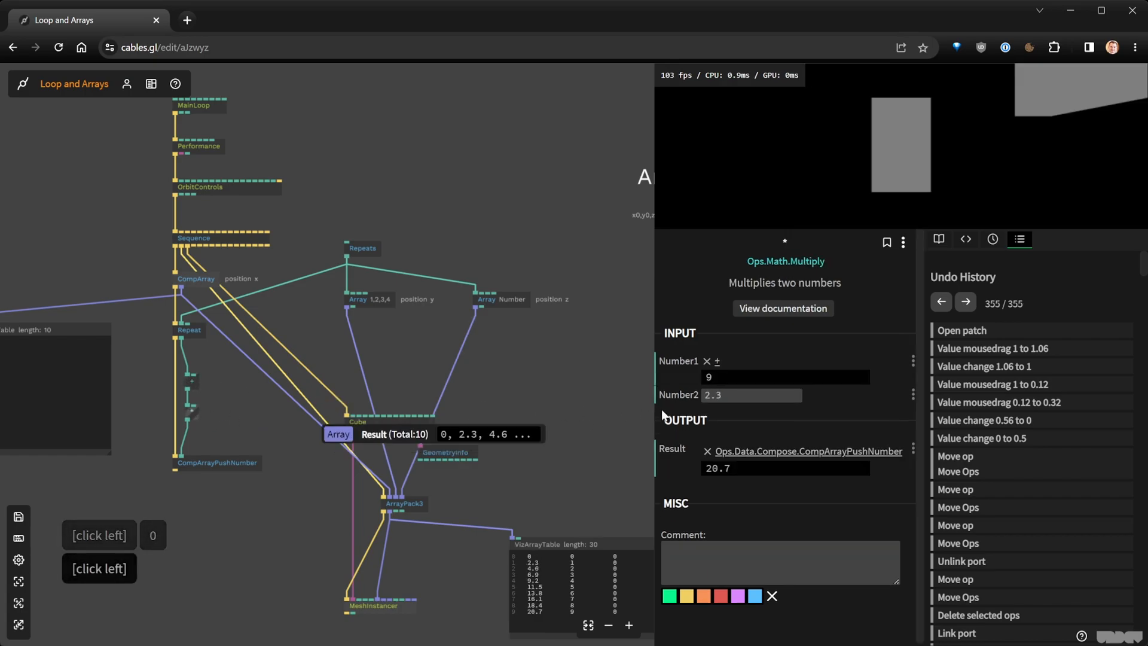
click(724, 396)
text(1)
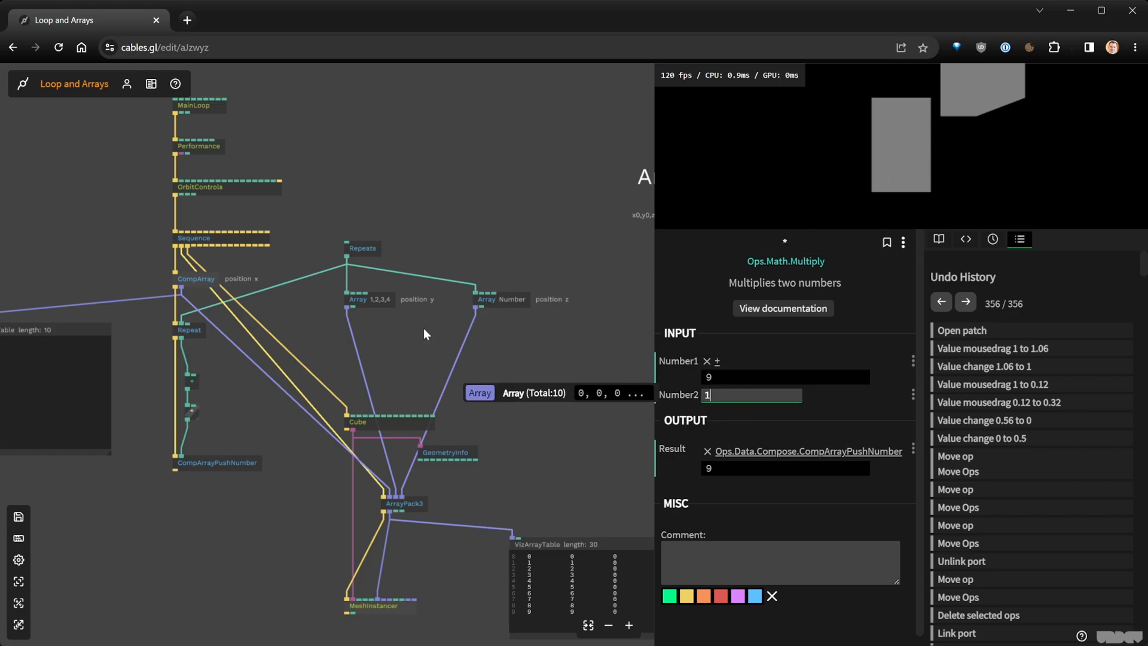
click(368, 300)
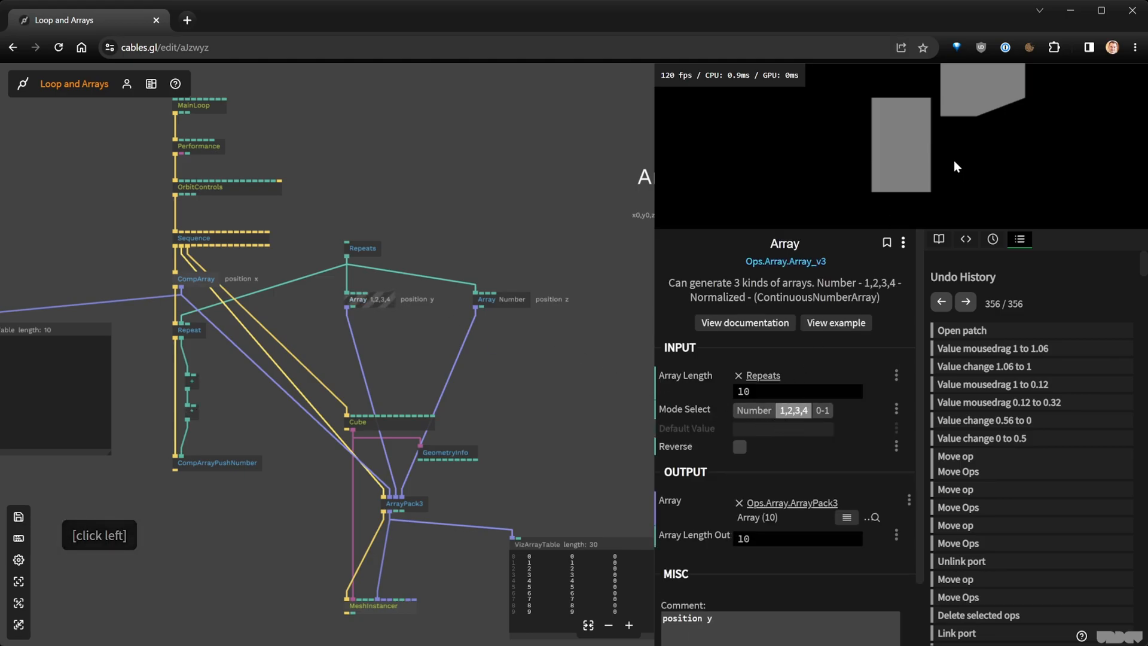
scroll(985, 157, down, 5)
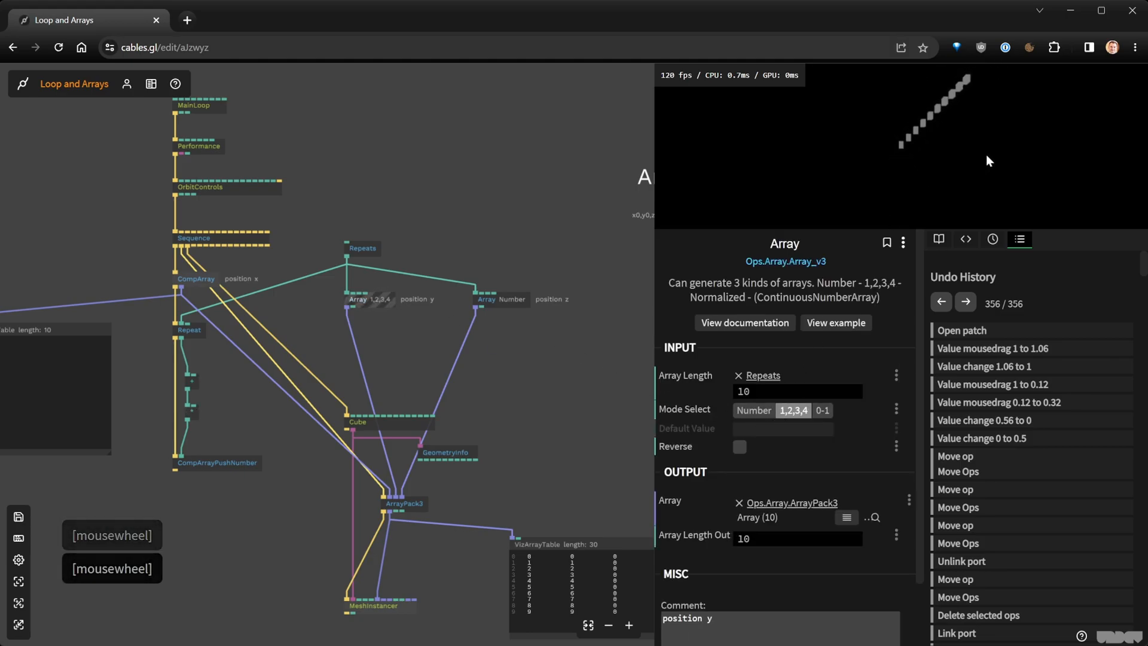
Move MainLoop and Performance up together to open space above OrbitControls
right_click(485, 279)
scroll(392, 234, up, 5)
drag(242, 258, 343, 251)
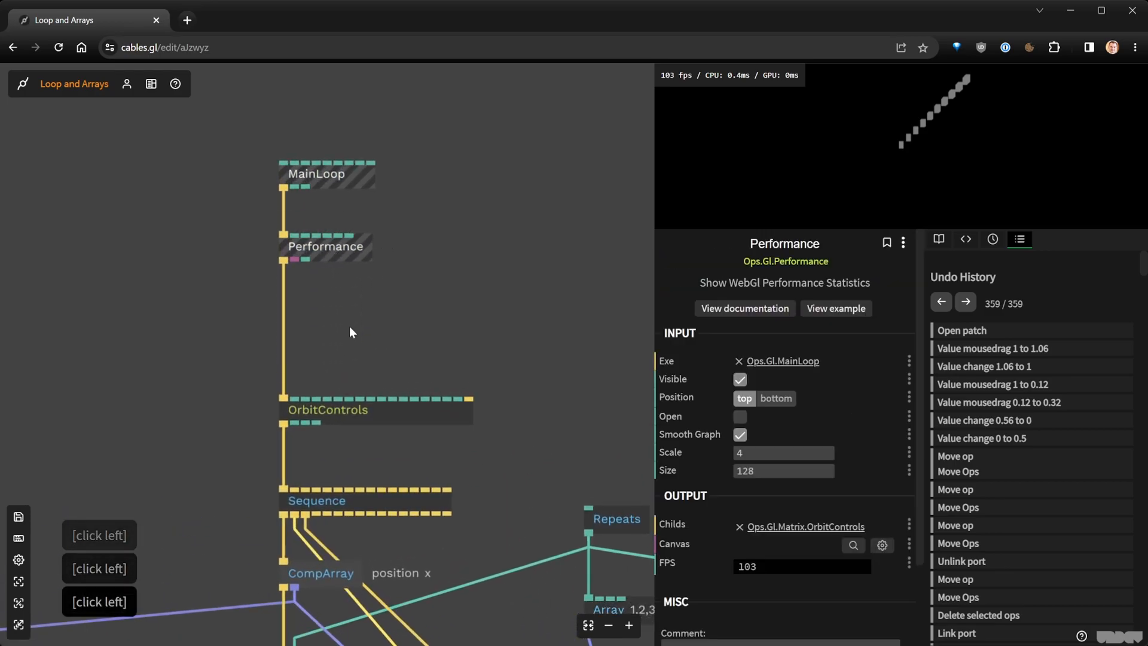
Add a TransformView op and insert it into the trigger link between Performance and OrbitControls
key(Tab)
text(tr)
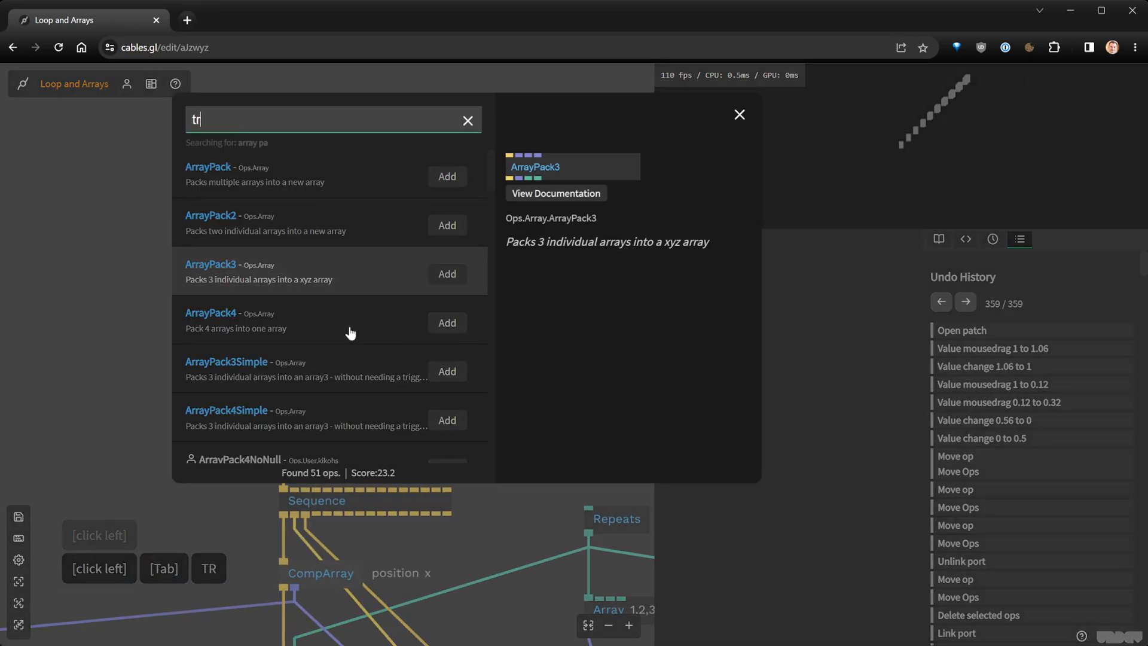
text(ansfo)
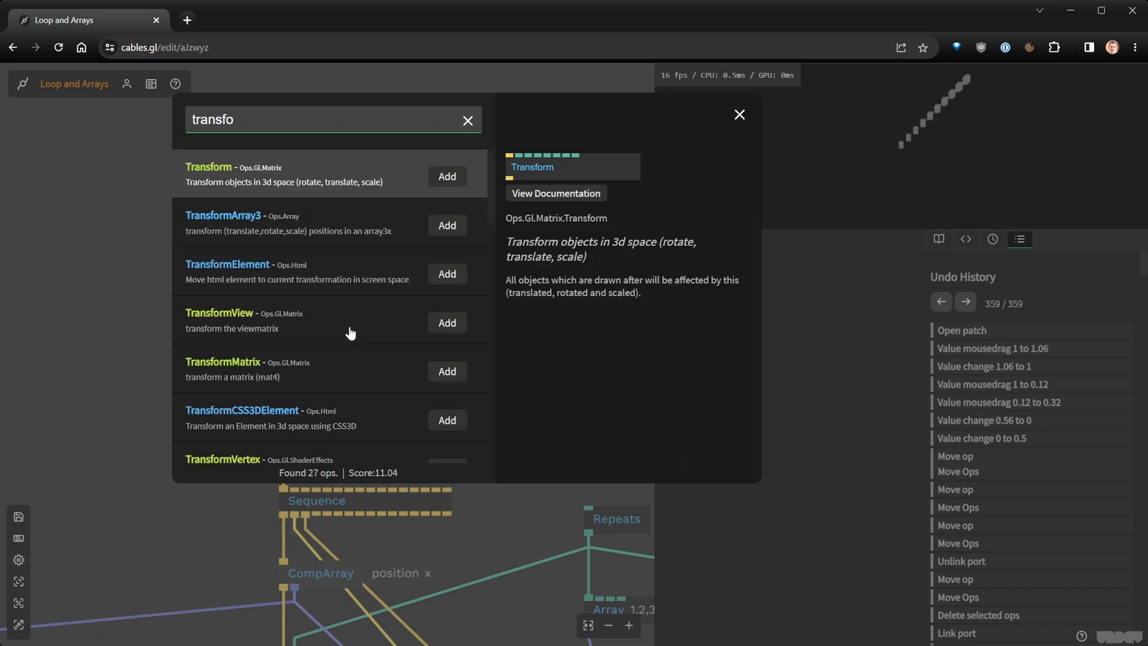
key(Down)
key(Down)
key(Down)
key(Return)
click(349, 329)
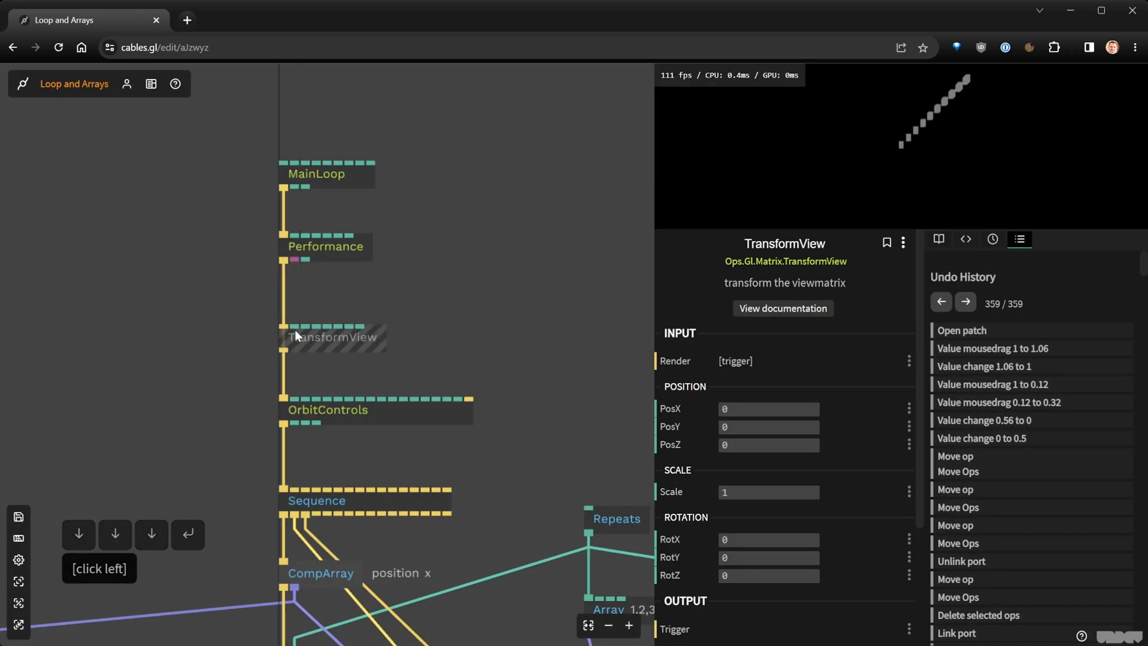
click(280, 331)
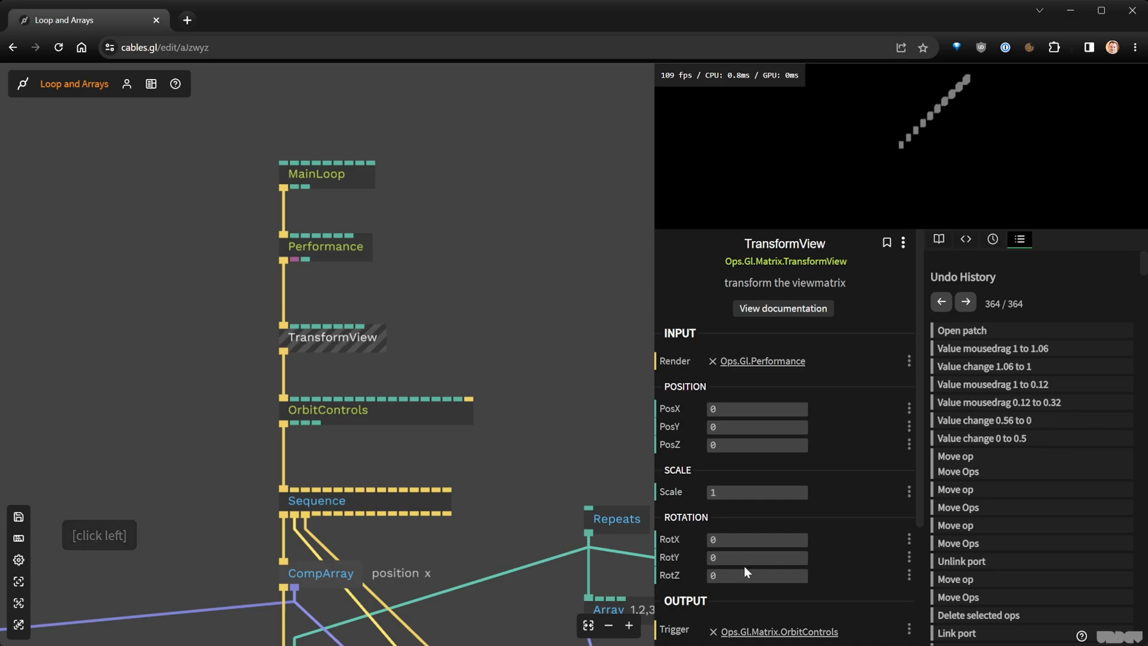
Reset OrbitControls again so the camera returns to its initial values
click(408, 414)
scroll(818, 478, down, 3)
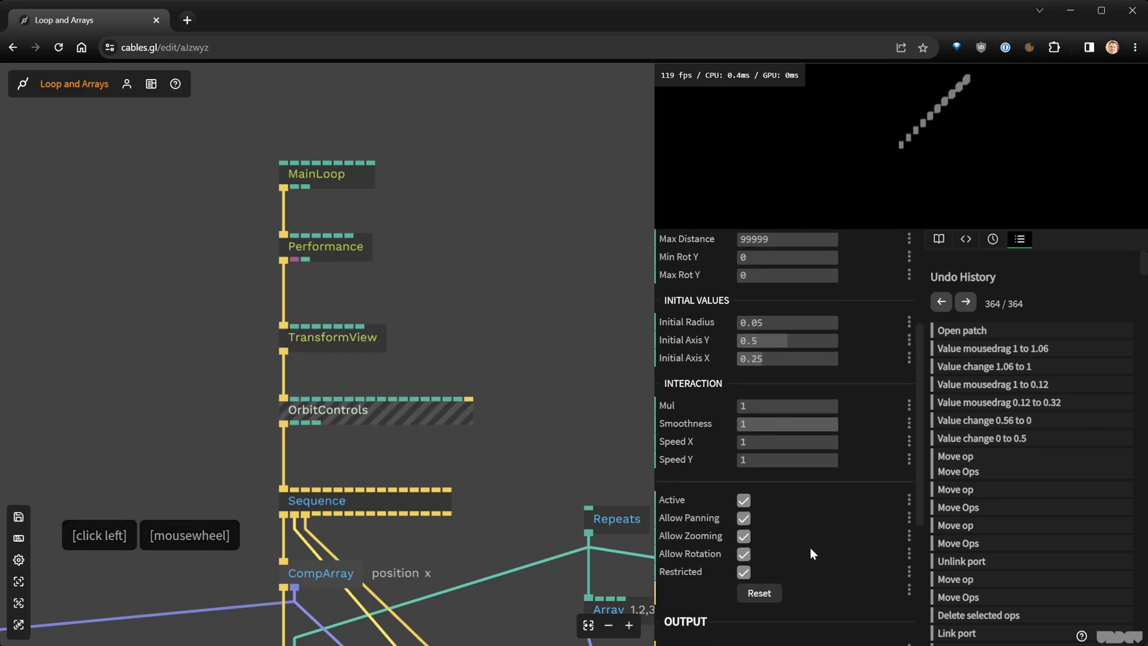
click(759, 593)
Set TransformView's PosZ to -4.16 to pull the view back from the cubes
click(354, 342)
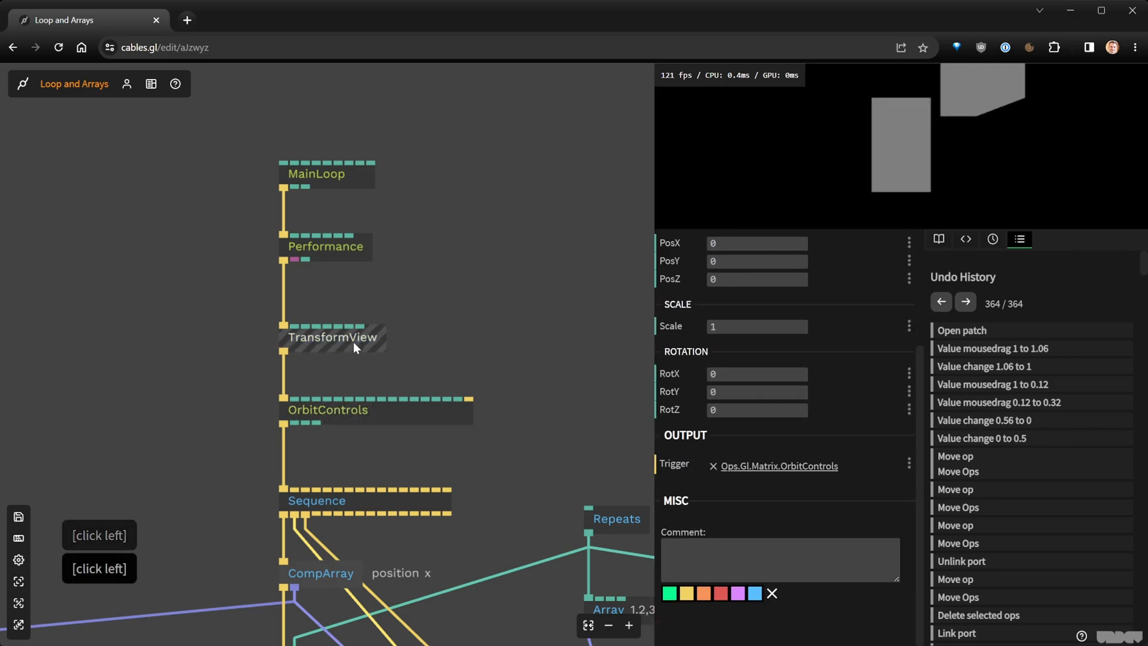
drag(745, 280, 645, 279)
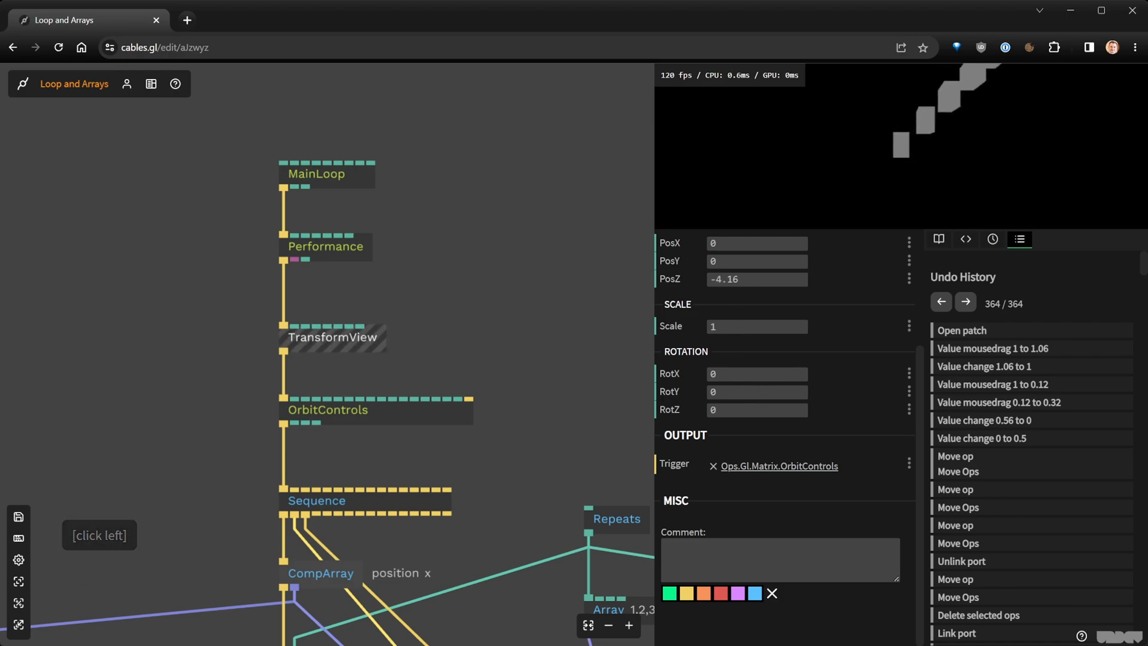
click(571, 270)
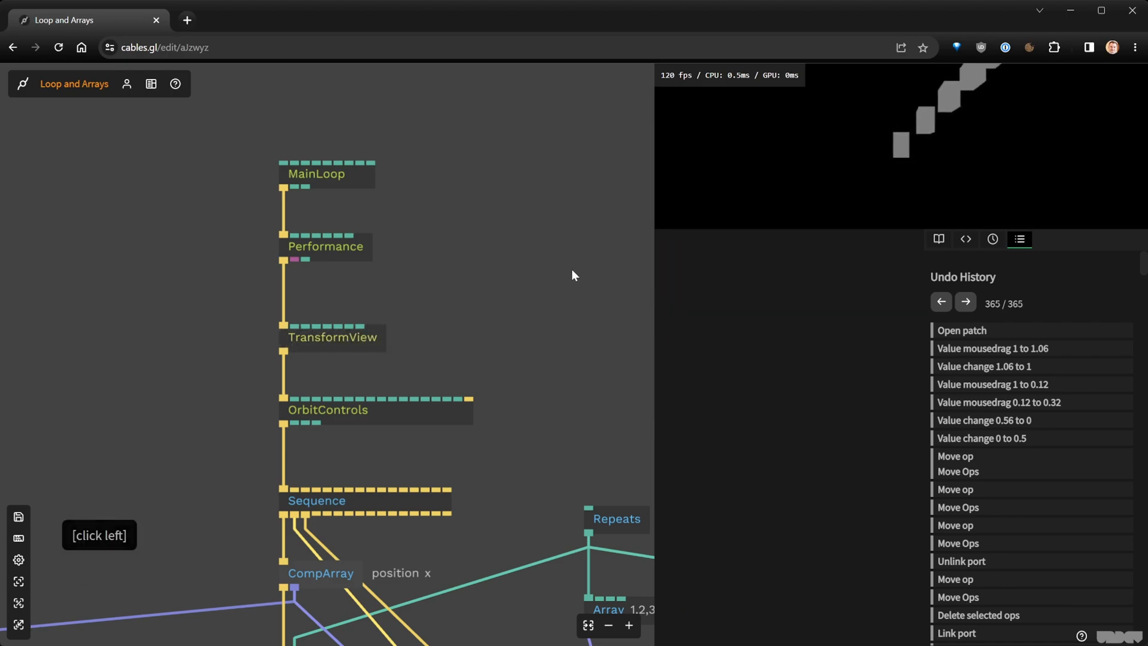
Start inserting a new op into the trigger link between ArrayPack3 and MeshInstancer, searching for a name beginning with l
right_click(511, 310)
scroll(446, 213, down, 5)
right_click(295, 218)
scroll(491, 354, up, 2)
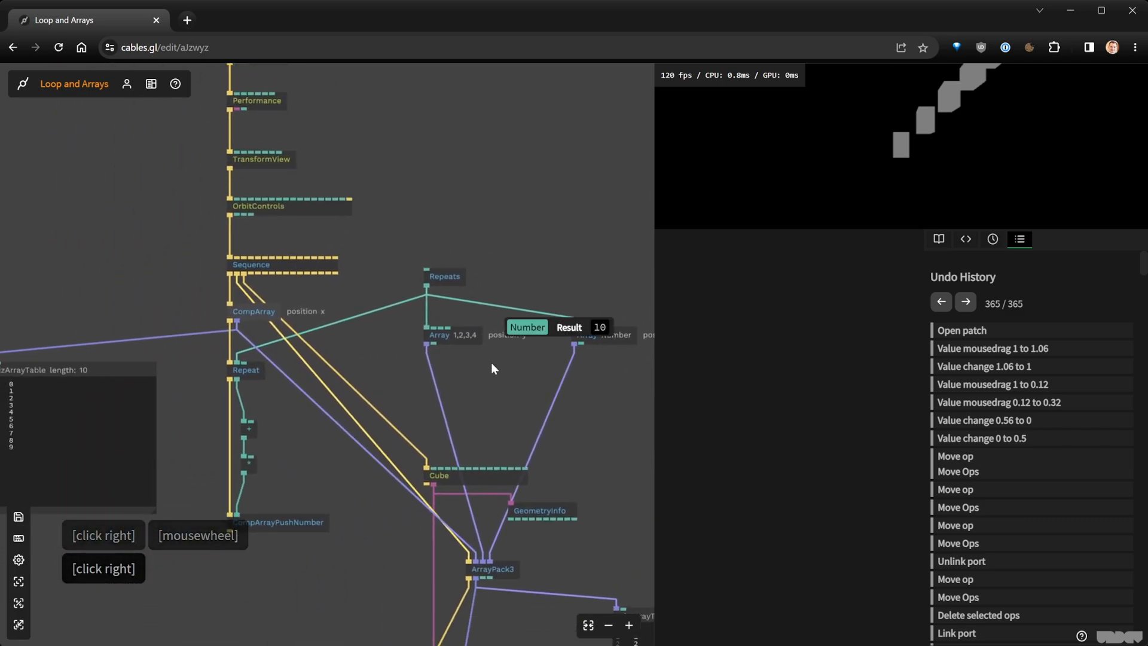
right_click(592, 483)
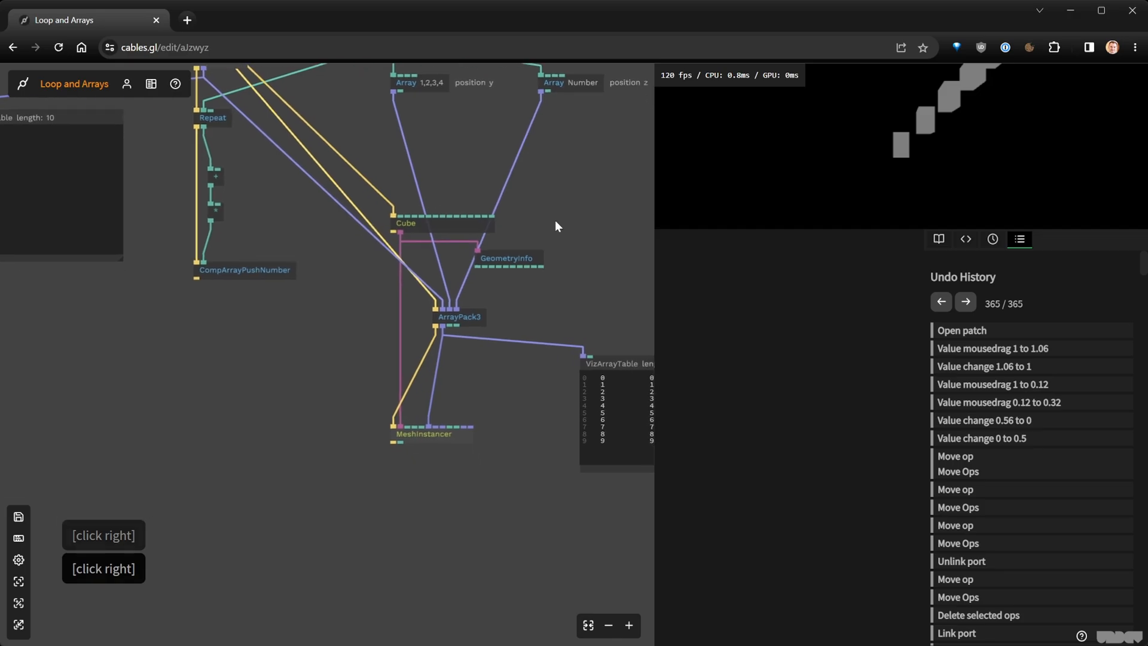
click(410, 384)
text(l)
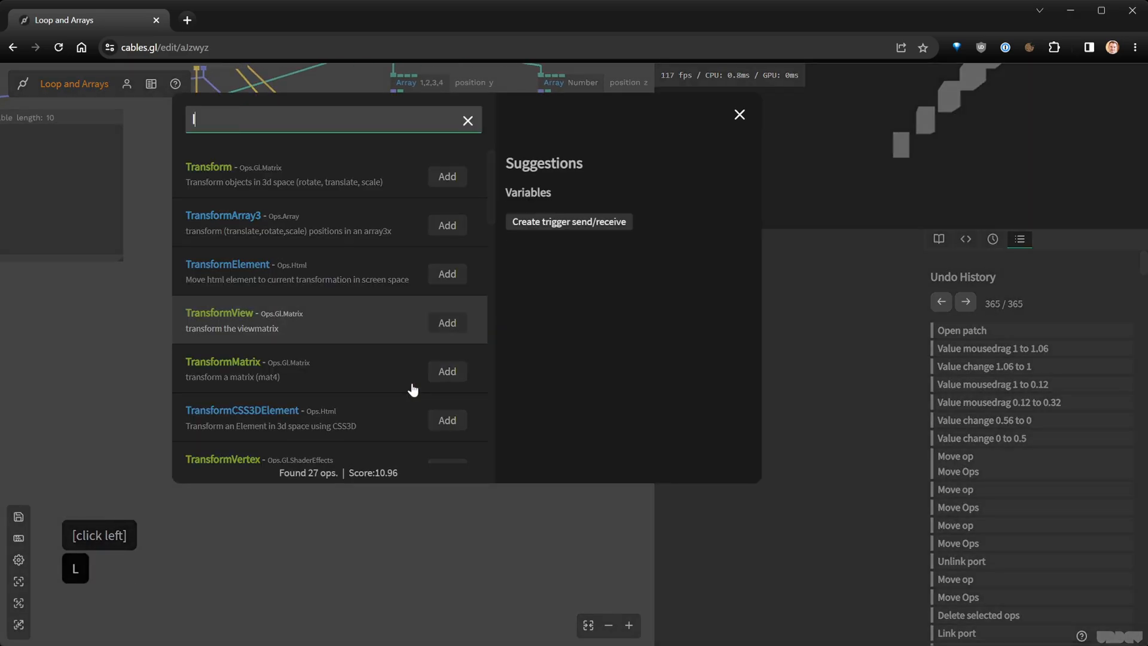
Insert a LambertMaterial op into the trigger connection between ArrayPack3 and MeshInstancer, placing it beside the line
text(amnb)
key(BackSpace)
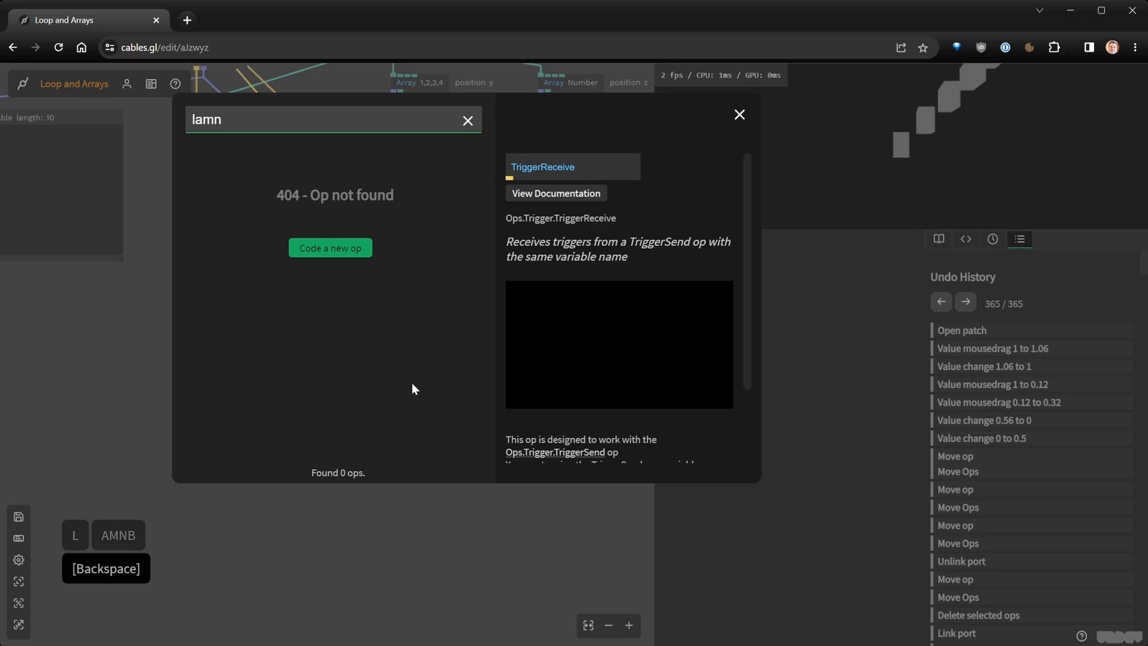
key(BackSpace)
text(bert)
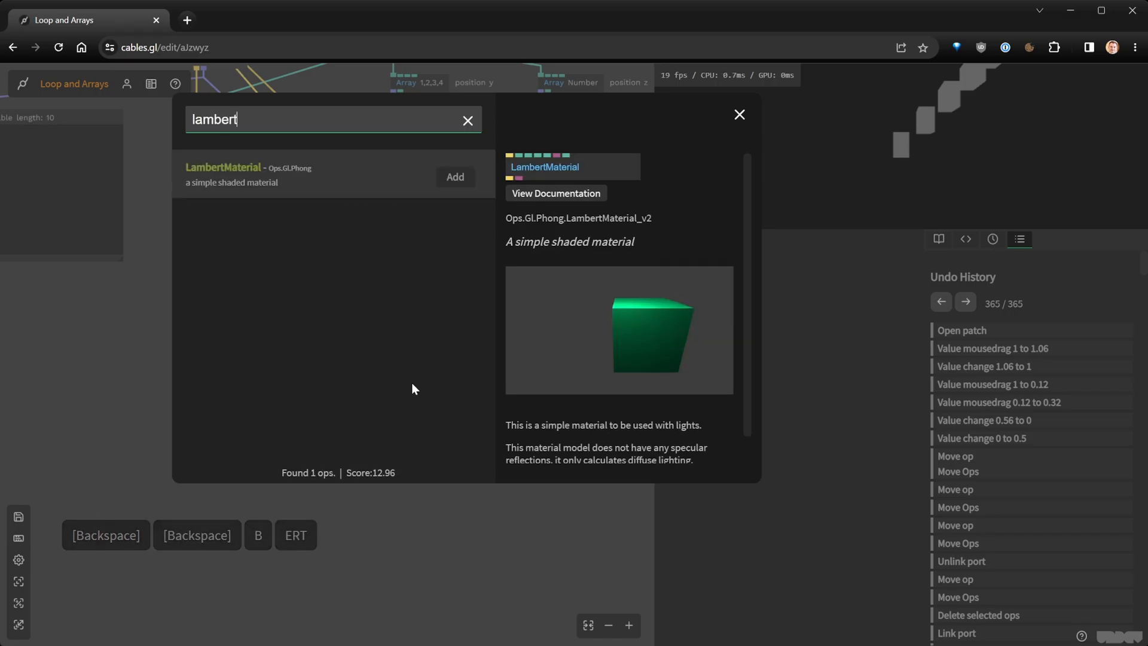
key(Return)
drag(415, 385, 335, 374)
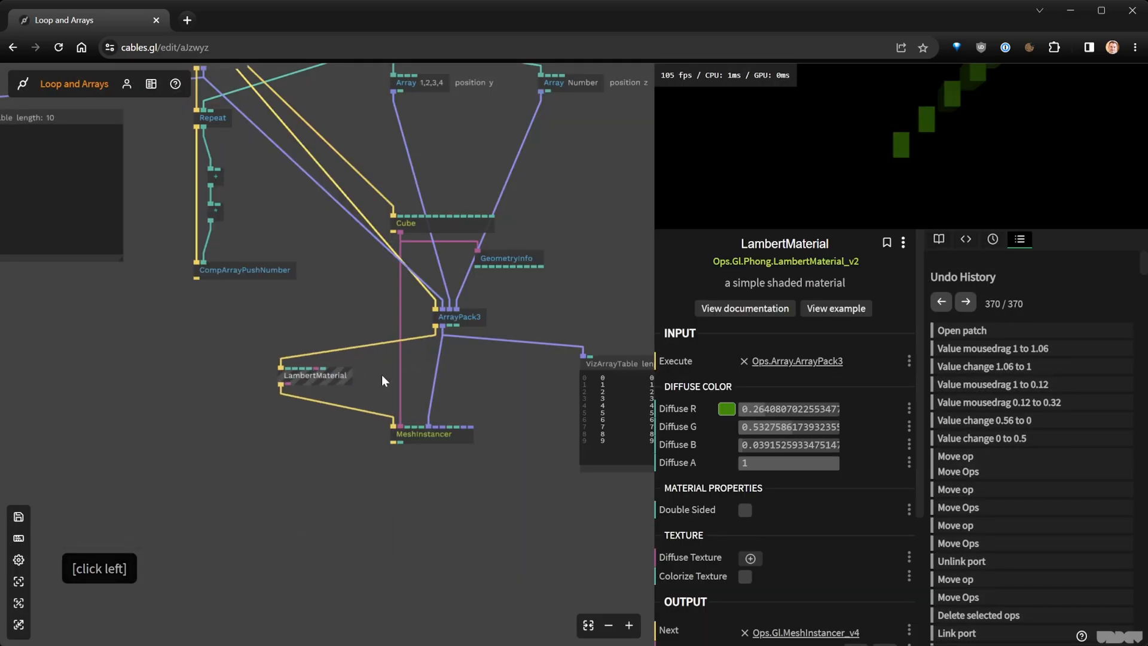
Set the diffuse colour of LambertMaterial to white (#ffffff)
click(726, 408)
click(746, 410)
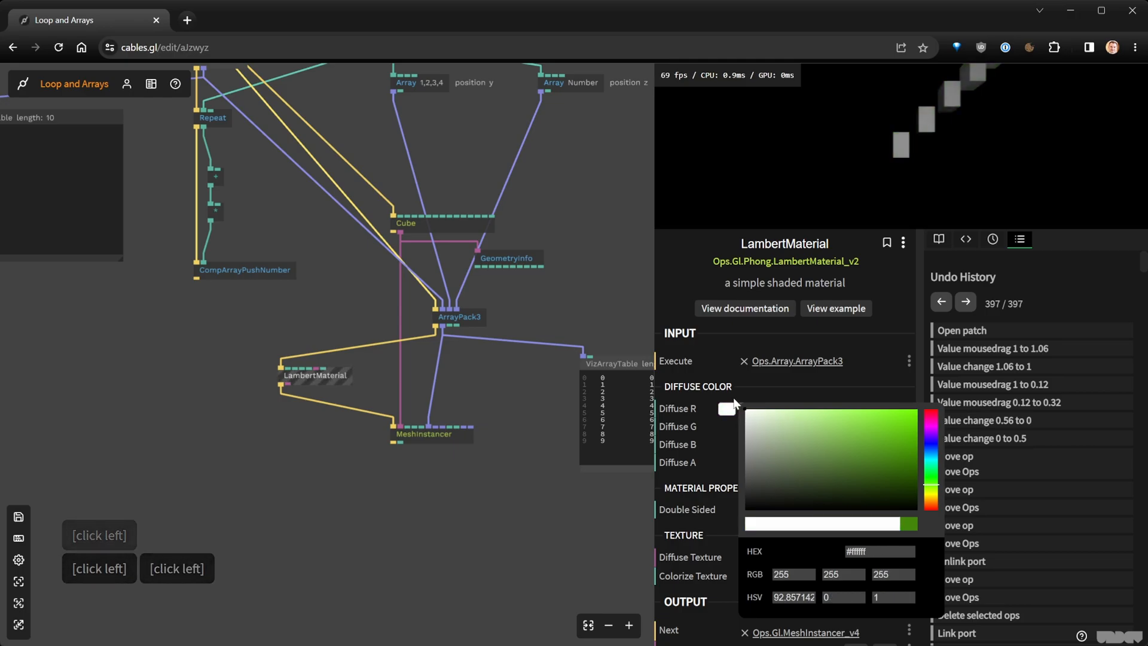
drag(564, 285, 517, 407)
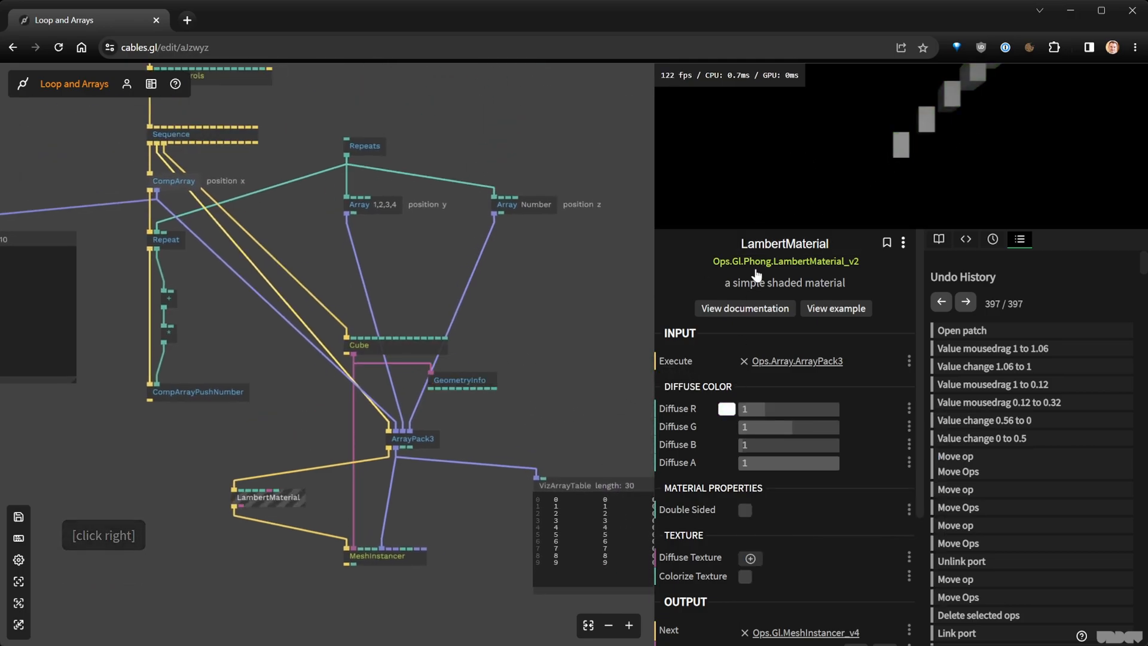
Shift the ArrayPack3 op slightly left so its array cable runs straight down to MeshInstancer
scroll(1001, 98, down, 5)
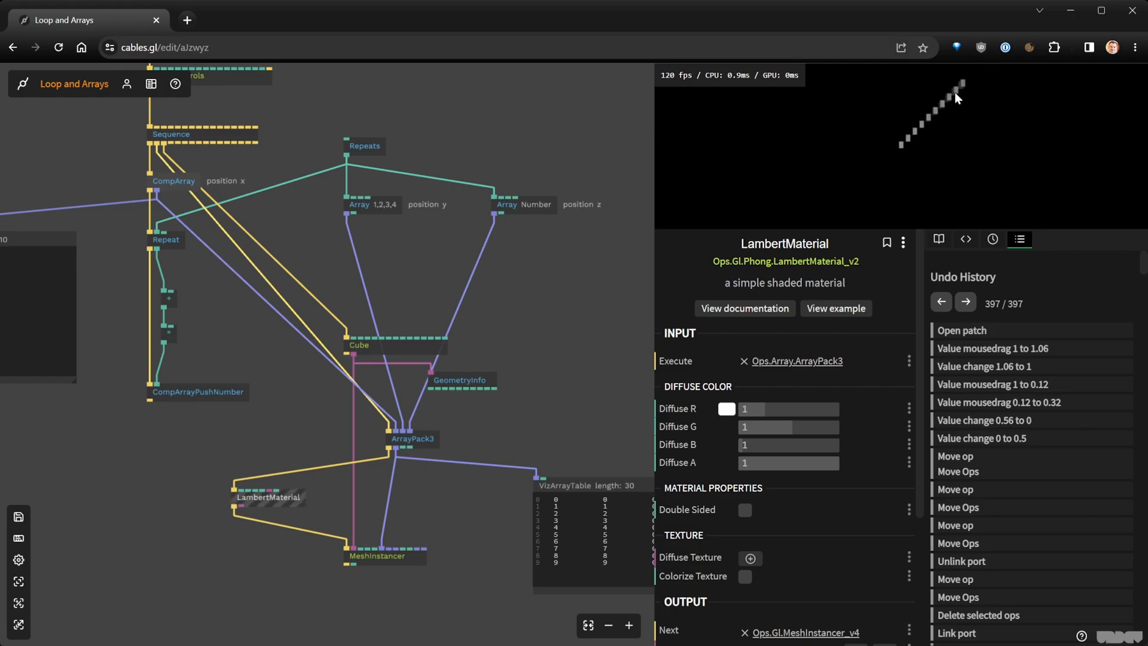
scroll(401, 222, up, 3)
scroll(410, 255, down, 3)
scroll(433, 263, up, 2)
mouse_move(408, 485)
mouse_down()
mouse_move(321, 486)
mouse_move(392, 485)
mouse_up()
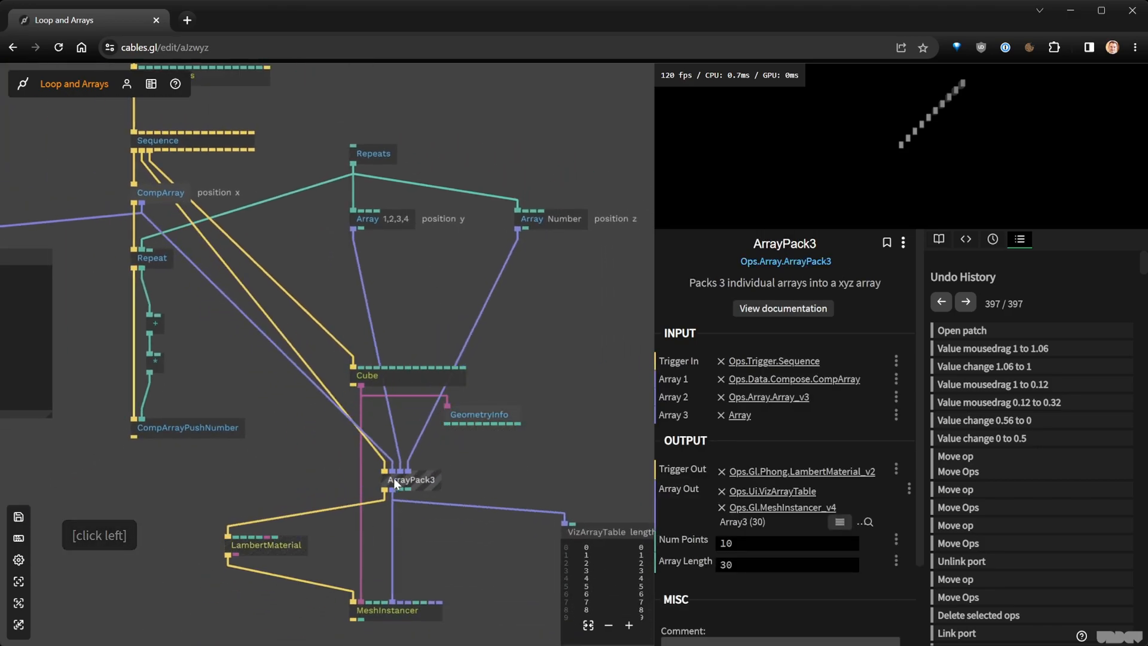
Set the value of the Repeats number op to 100000
click(372, 156)
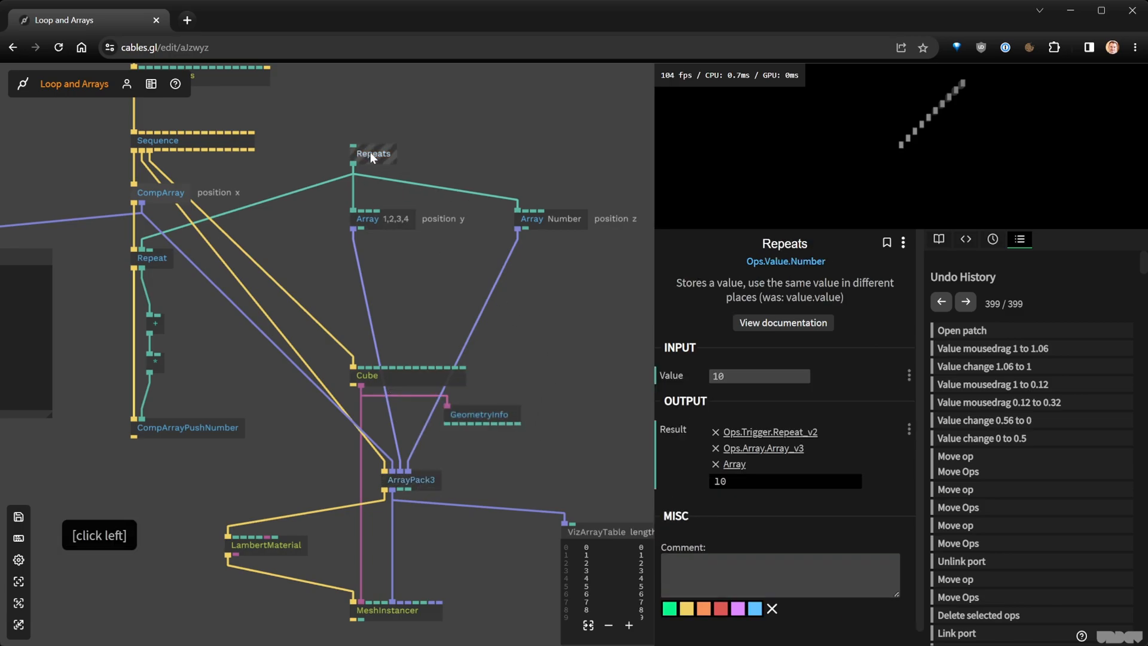
click(736, 376)
key(Right)
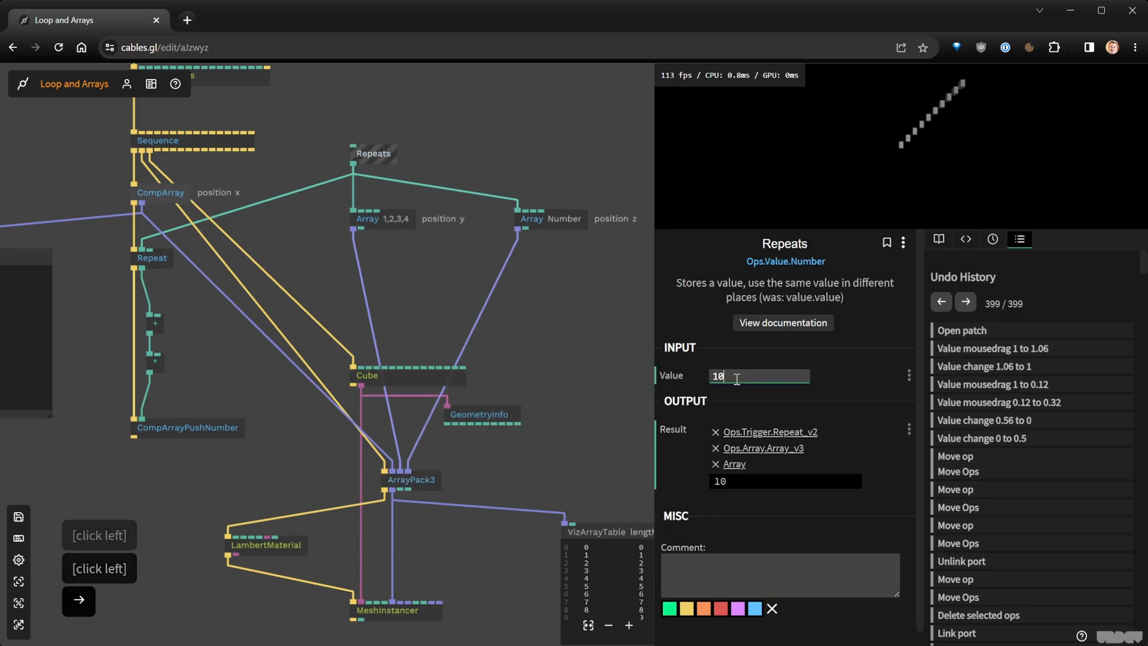
text(000)
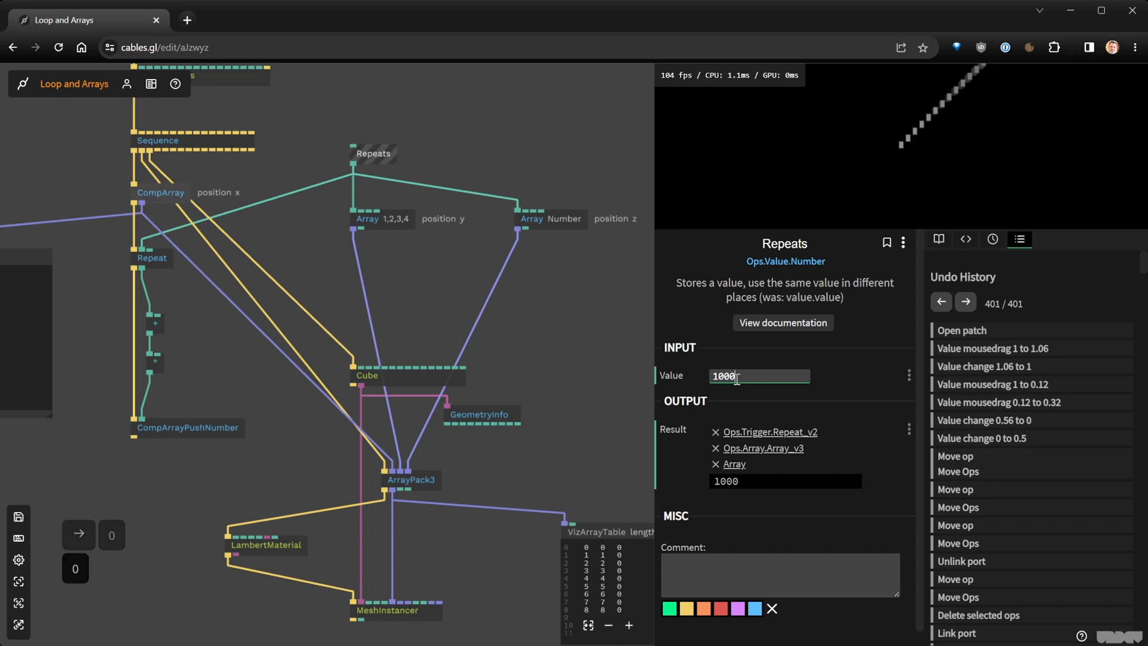
text(00)
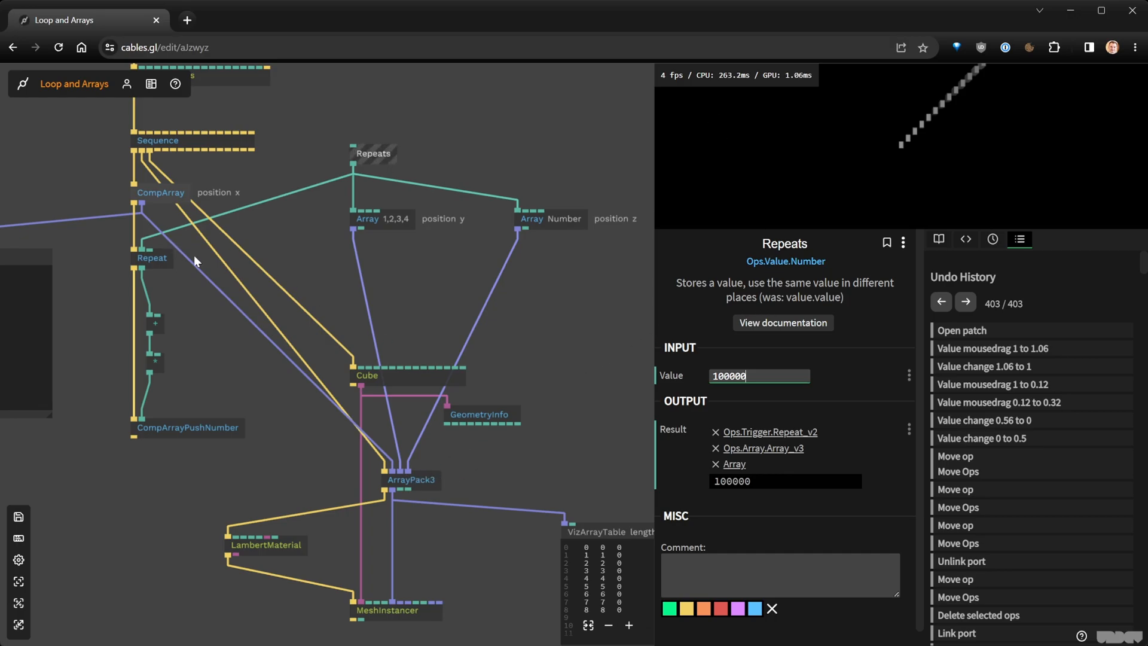
Disconnect the VizArrayTable attached to CompArray and delete it from the patch
drag(305, 251, 371, 254)
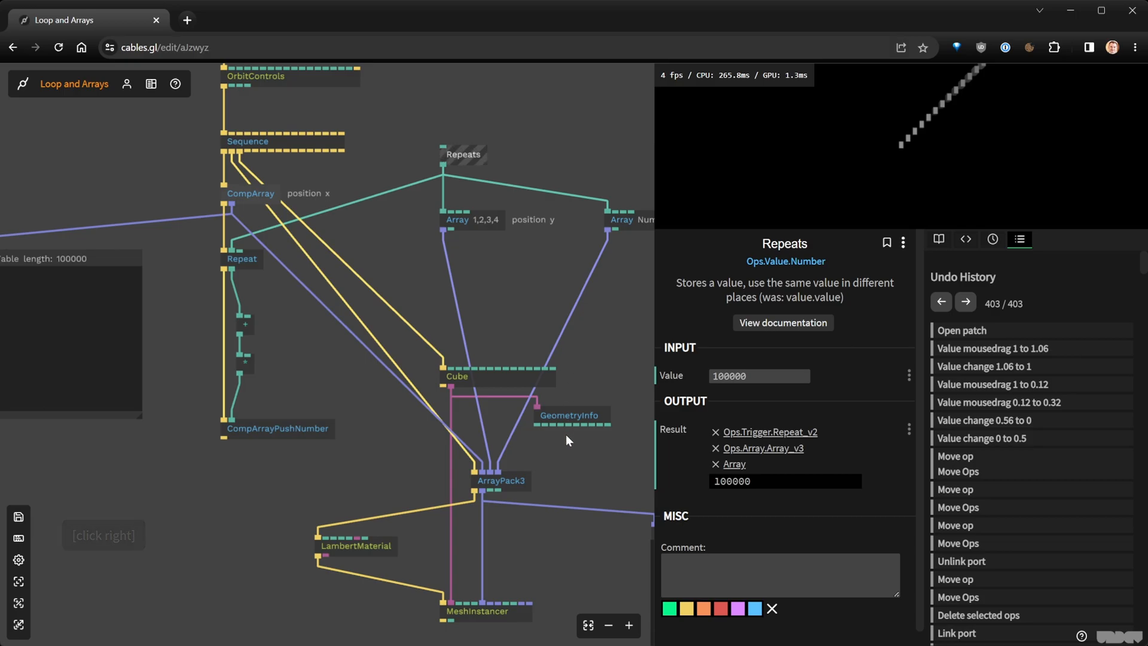
scroll(550, 537, down, 2)
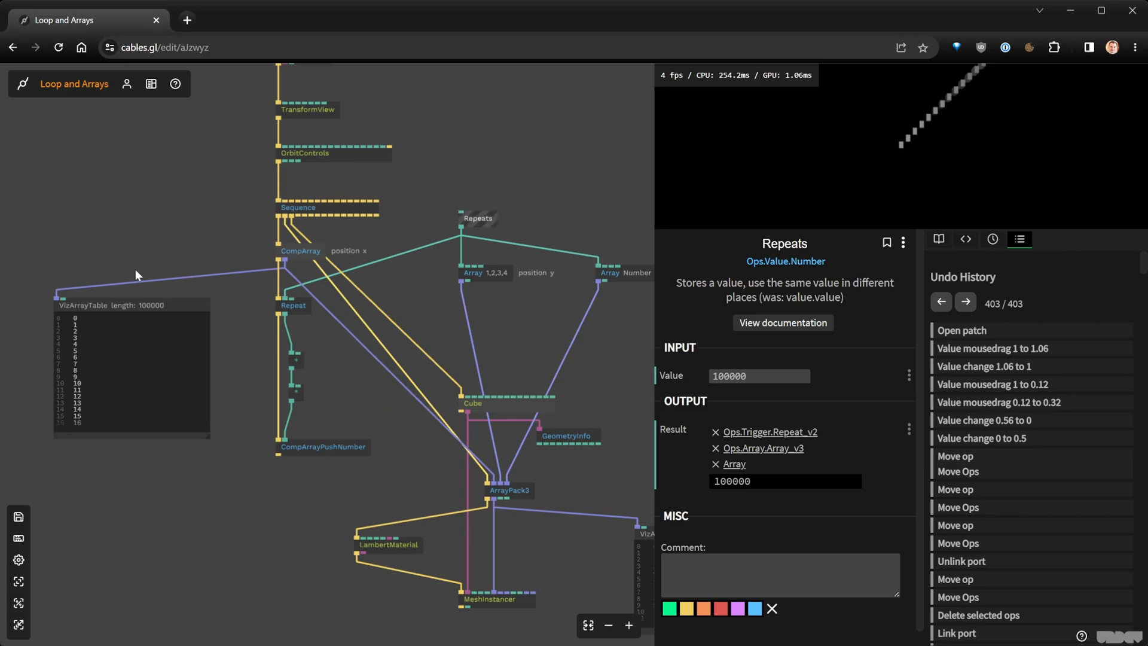
right_click(188, 275)
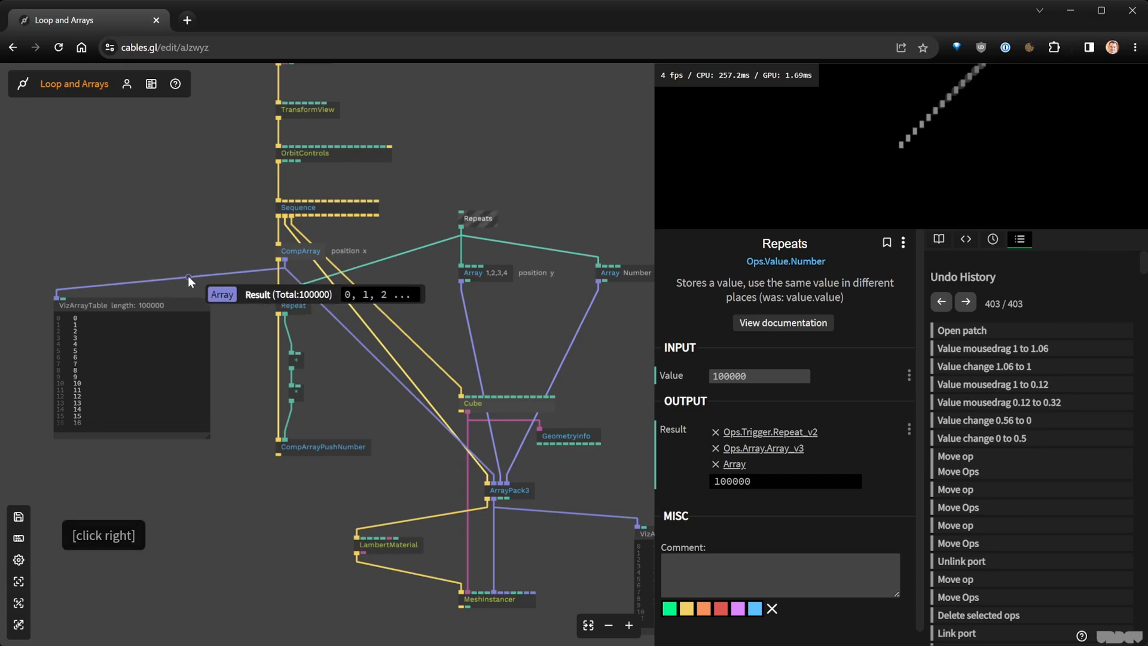
click(161, 301)
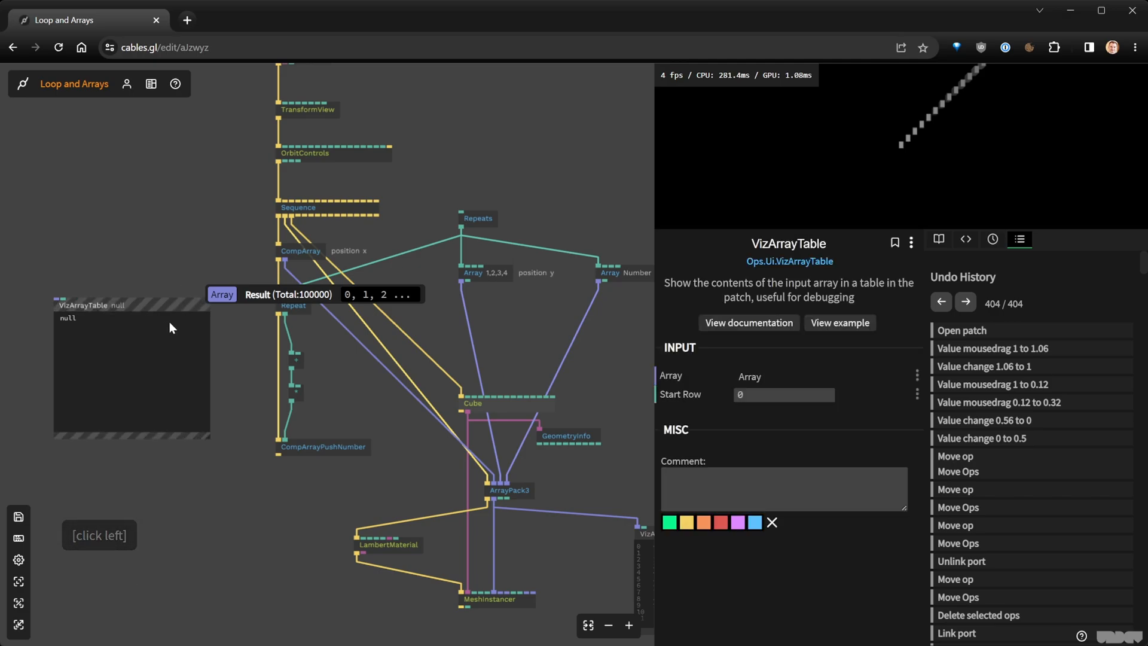
key(Delete)
Disconnect the remaining VizArrayTable from the array output of ArrayPack3
right_click(579, 511)
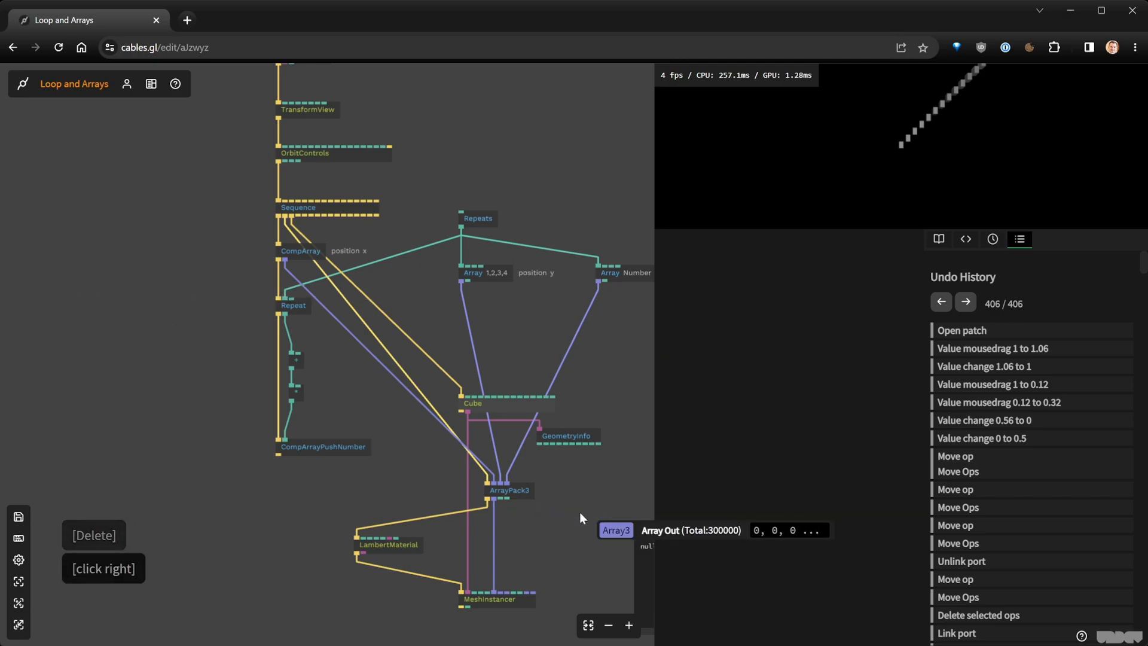
right_click(529, 501)
scroll(505, 458, down, 2)
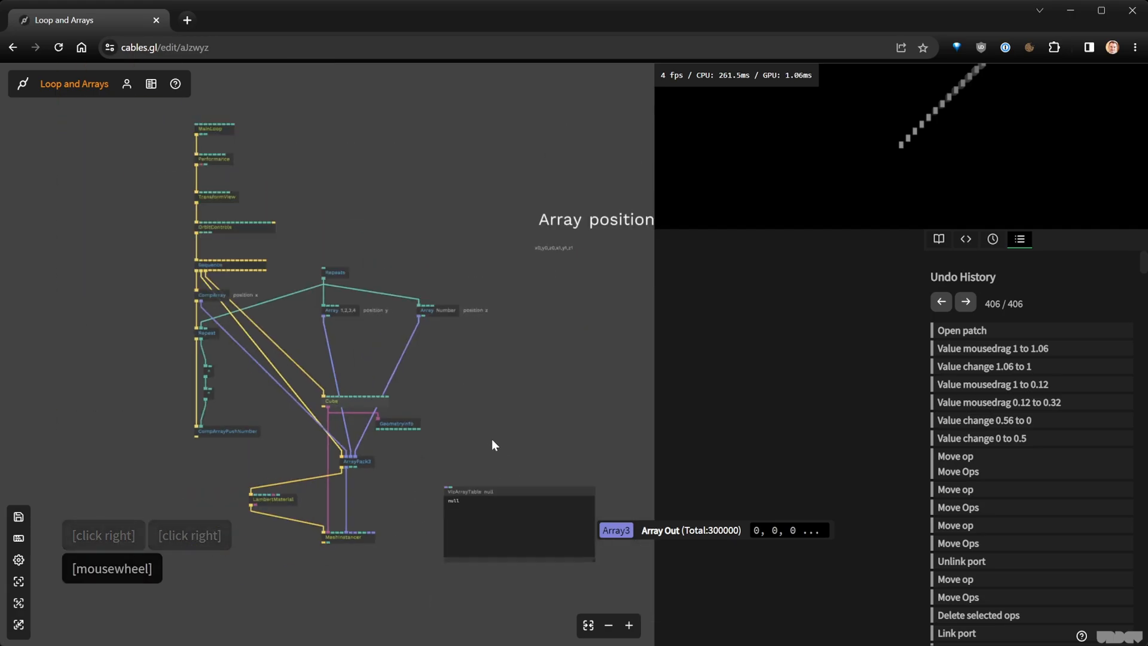
scroll(497, 424, down, 1)
right_click(381, 382)
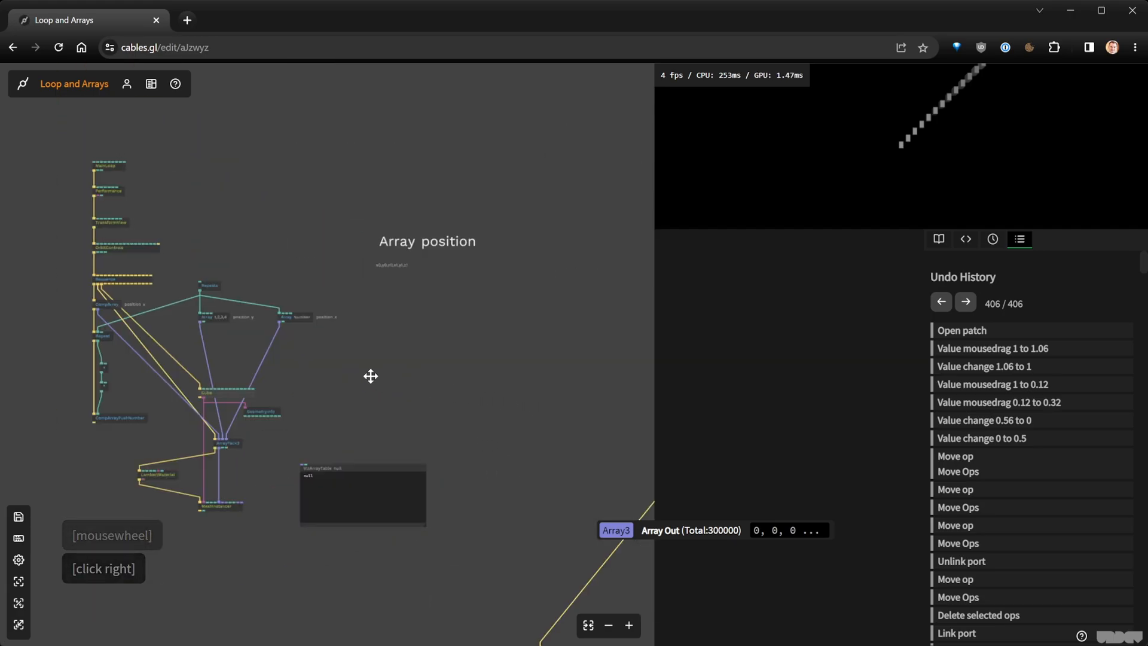
Examine the trigger flow from Sequence through CompArray and Repeat to CompArrayPushNumber
key(F19)
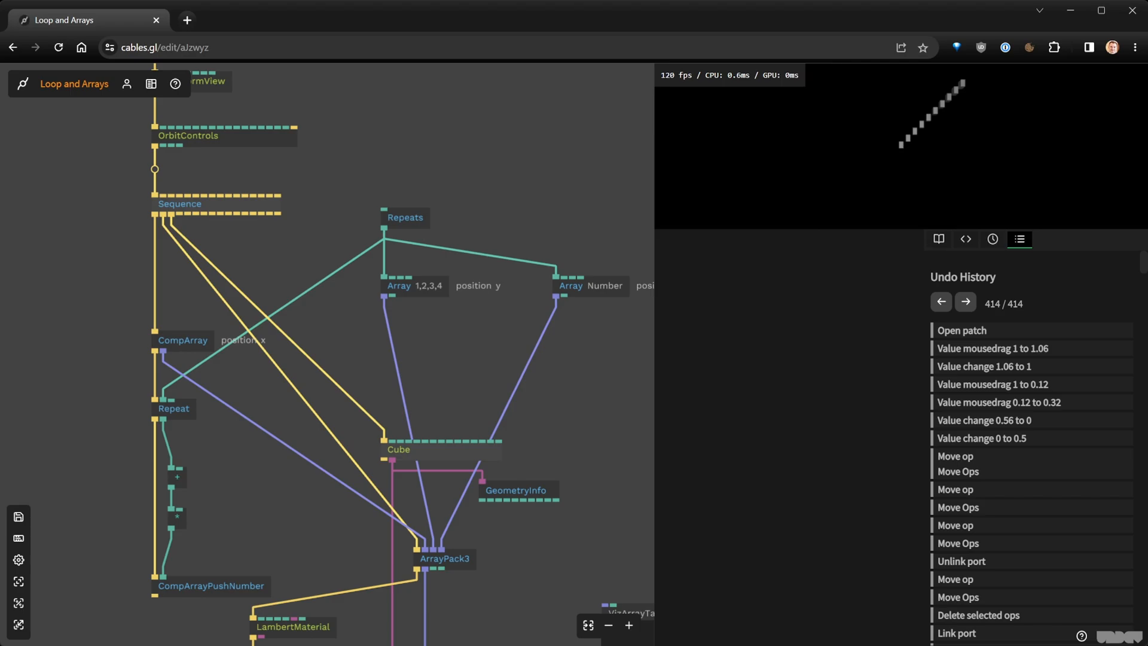
scroll(576, 400, down, 2)
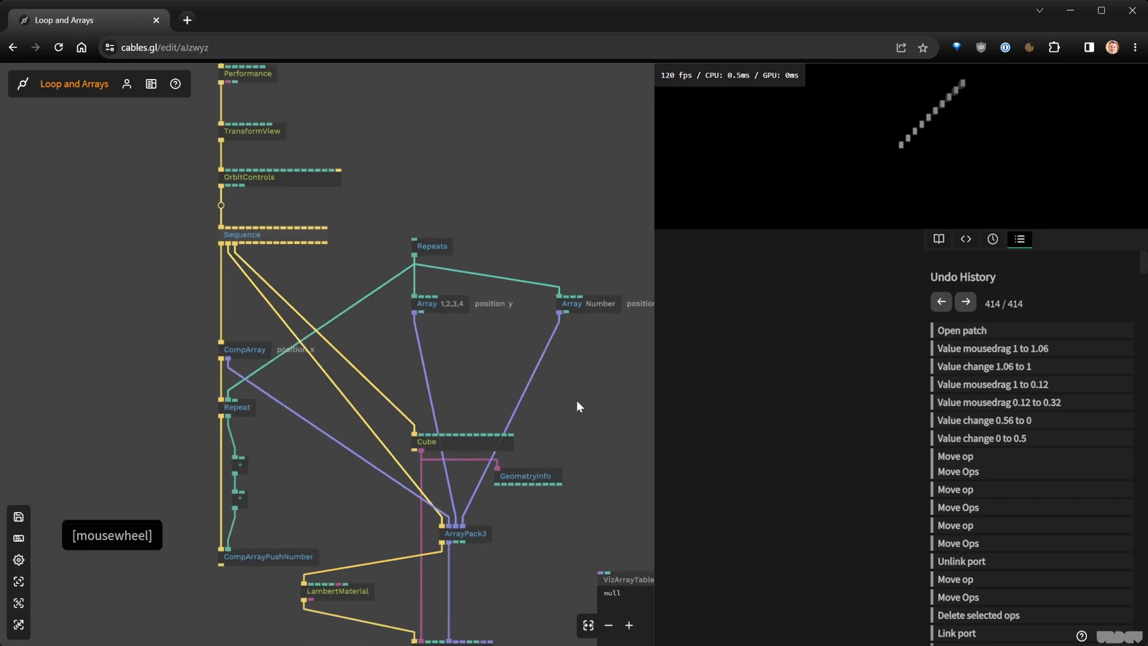
right_click(564, 379)
drag(563, 379, 521, 343)
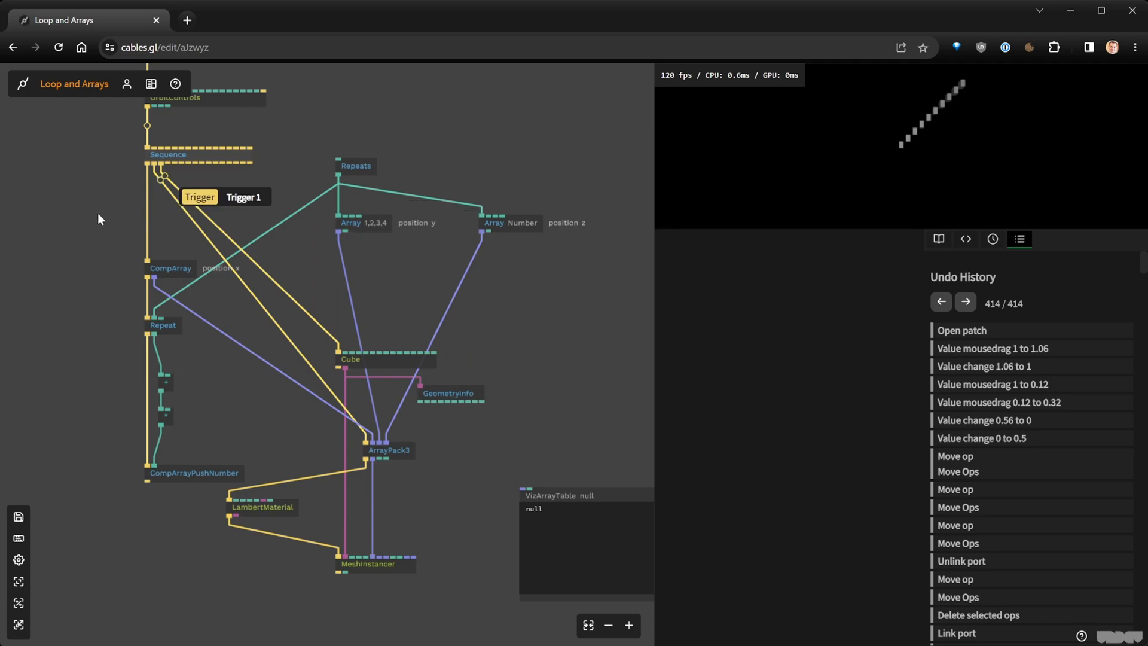
drag(98, 213, 209, 318)
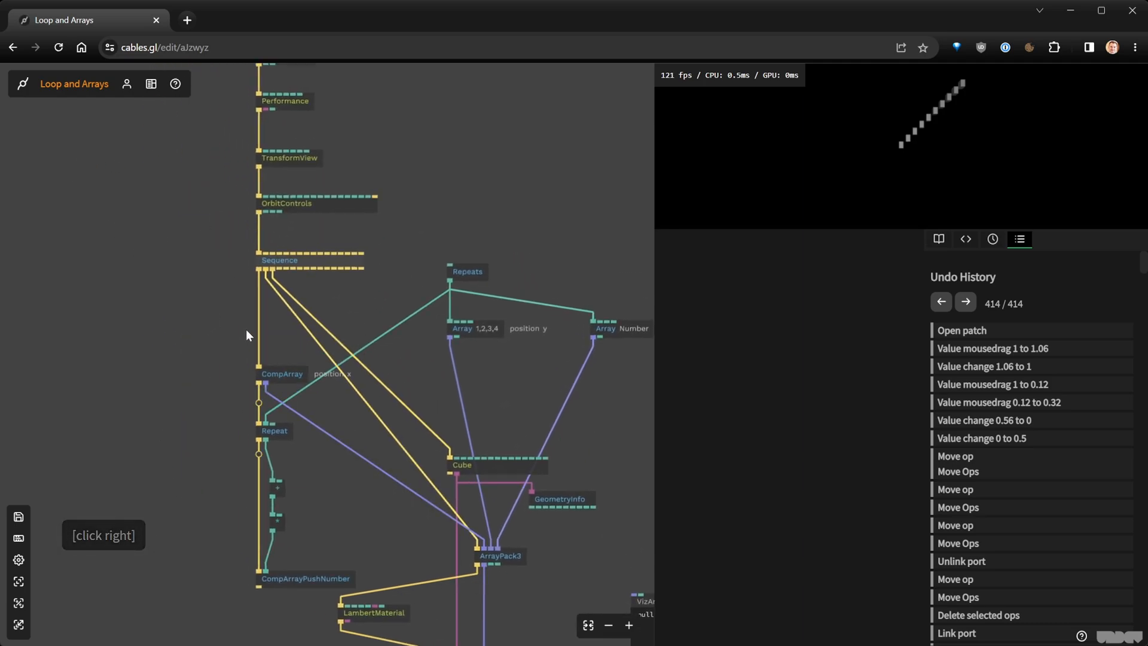
scroll(226, 281, up, 3)
drag(288, 352, 221, 327)
scroll(267, 333, down, 2)
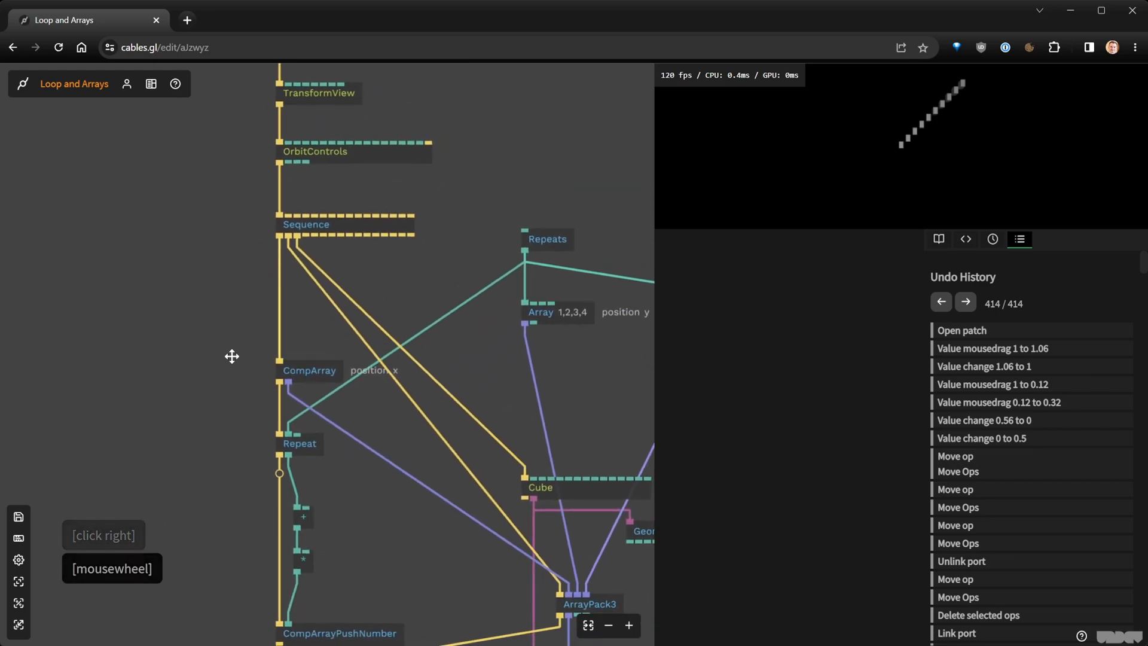
drag(232, 368, 248, 225)
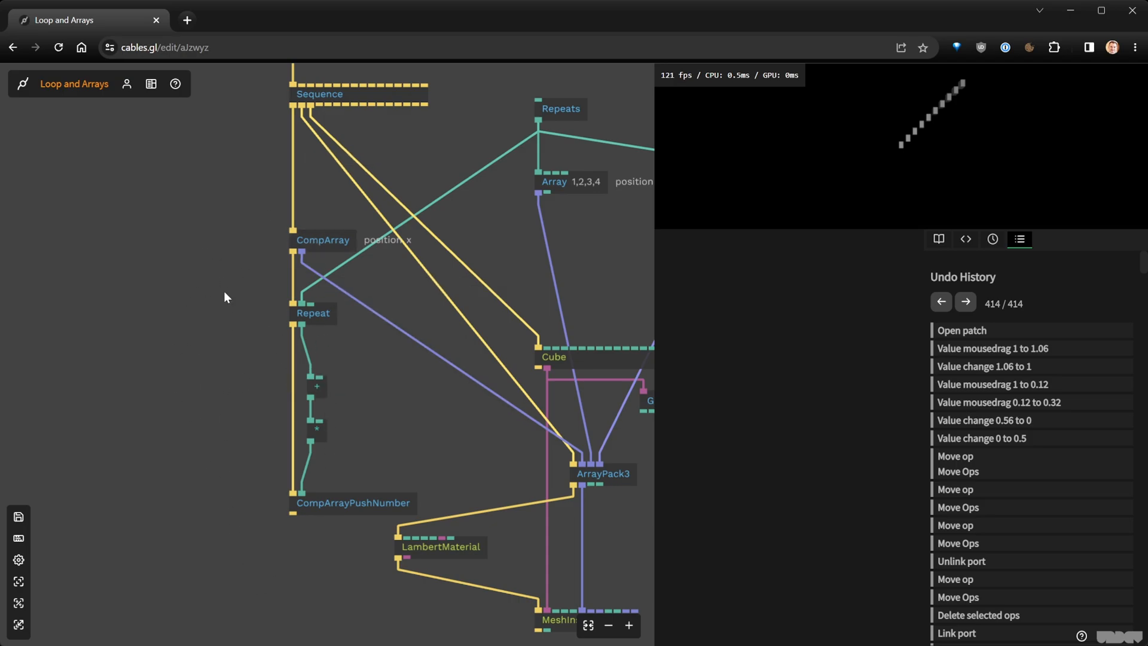
Insert a TriggerOnce op into the trigger connection between Sequence and CompArray
drag(220, 282, 186, 336)
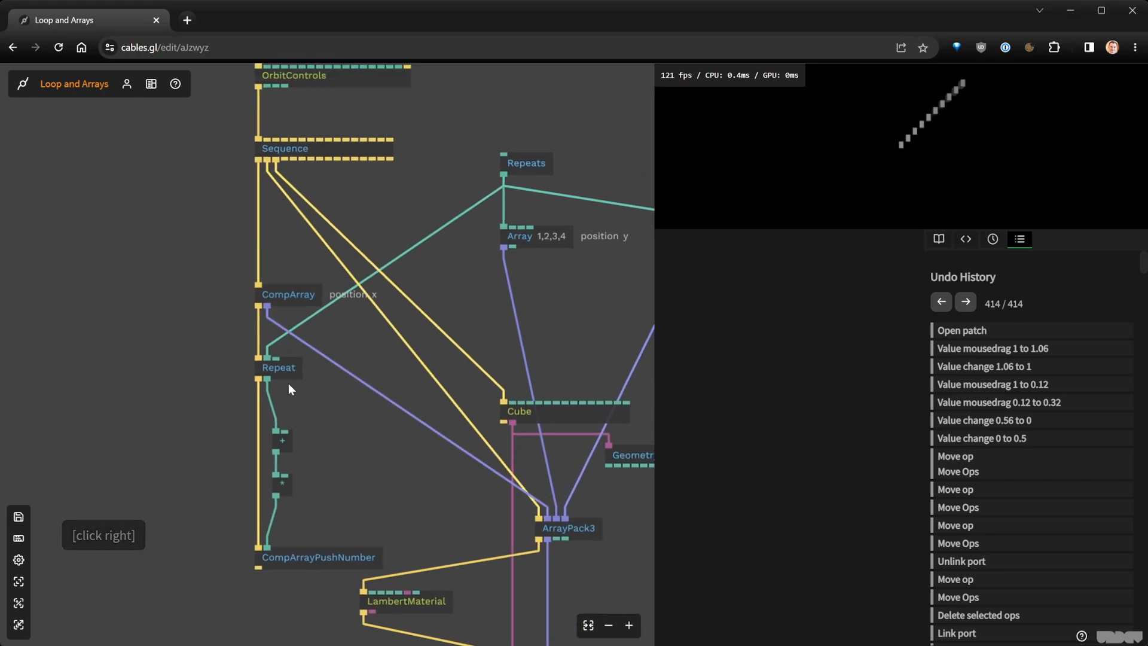
click(256, 224)
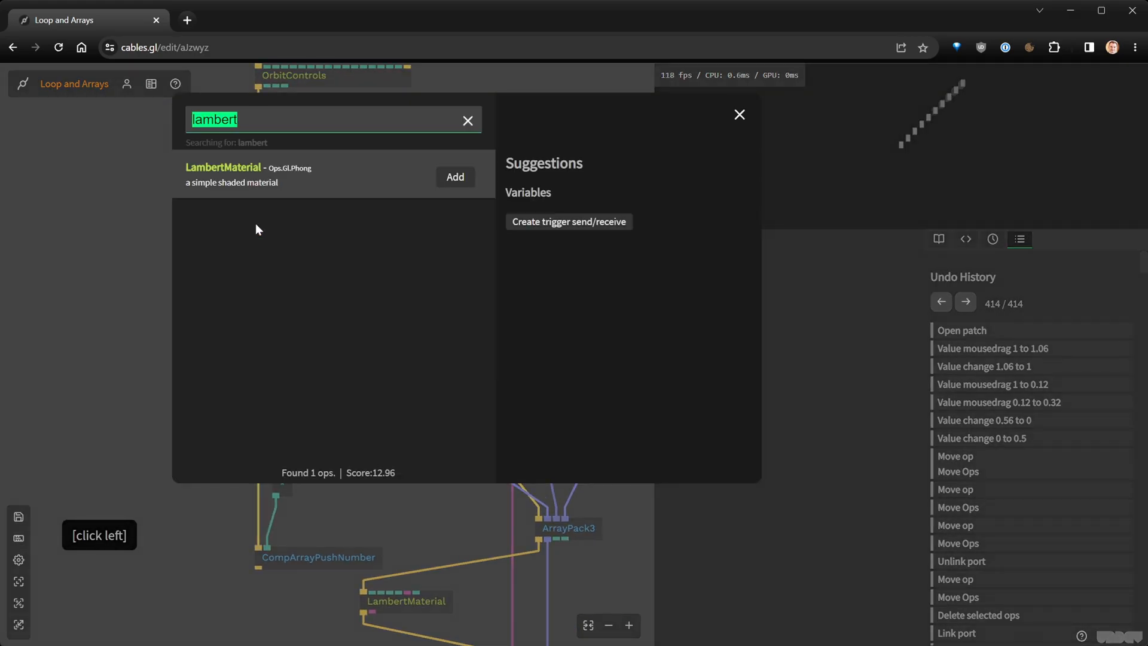
text(trigg)
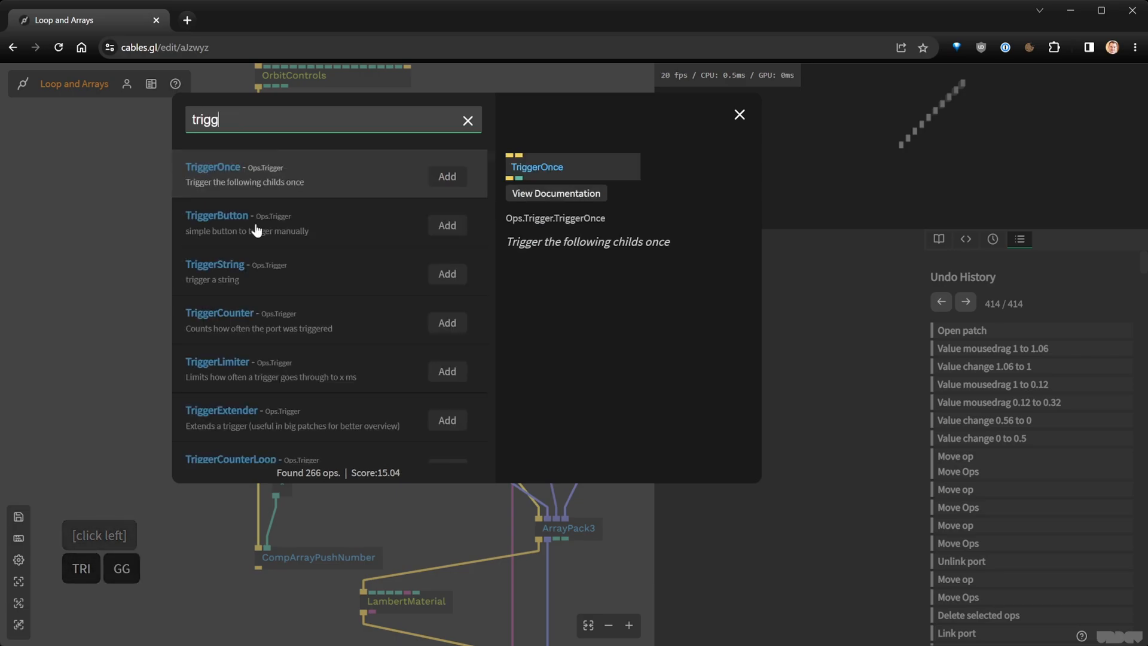
key(Return)
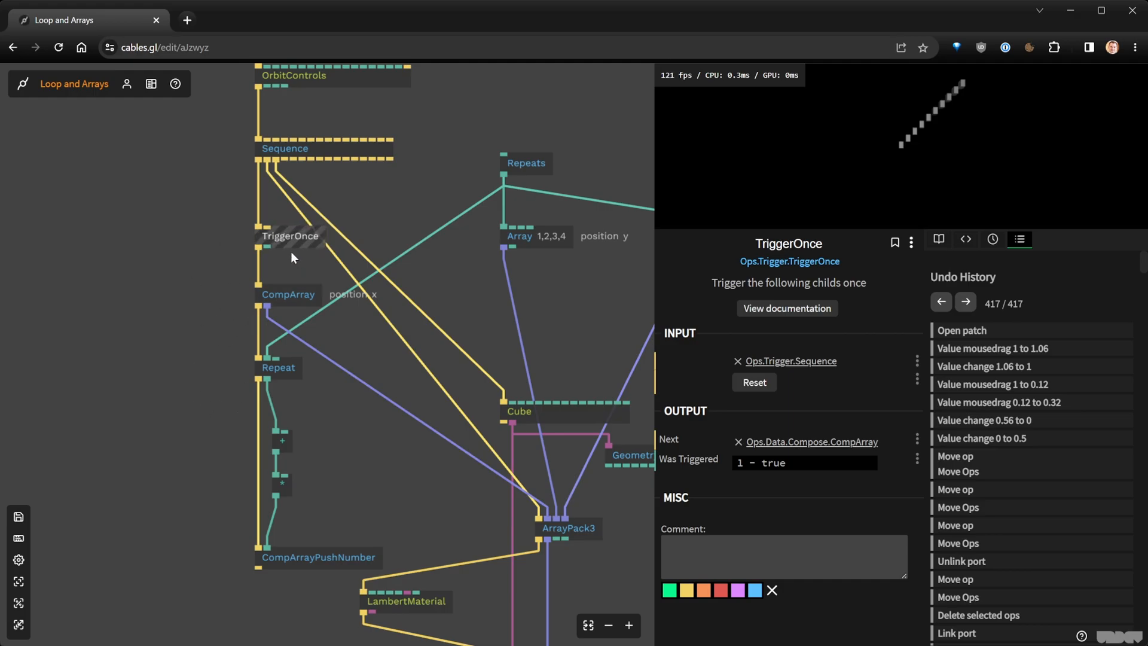
Set the Repeats value to 10000 and reset TriggerOnce to rebuild the position x array
click(526, 160)
click(533, 161)
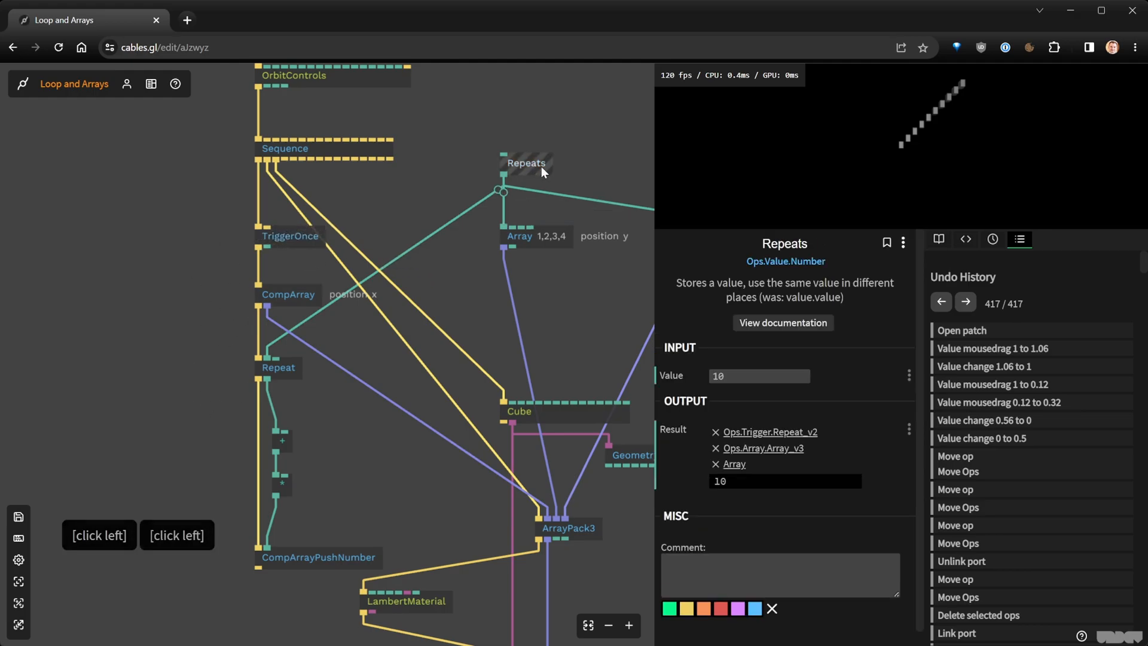
click(776, 379)
text(10000)
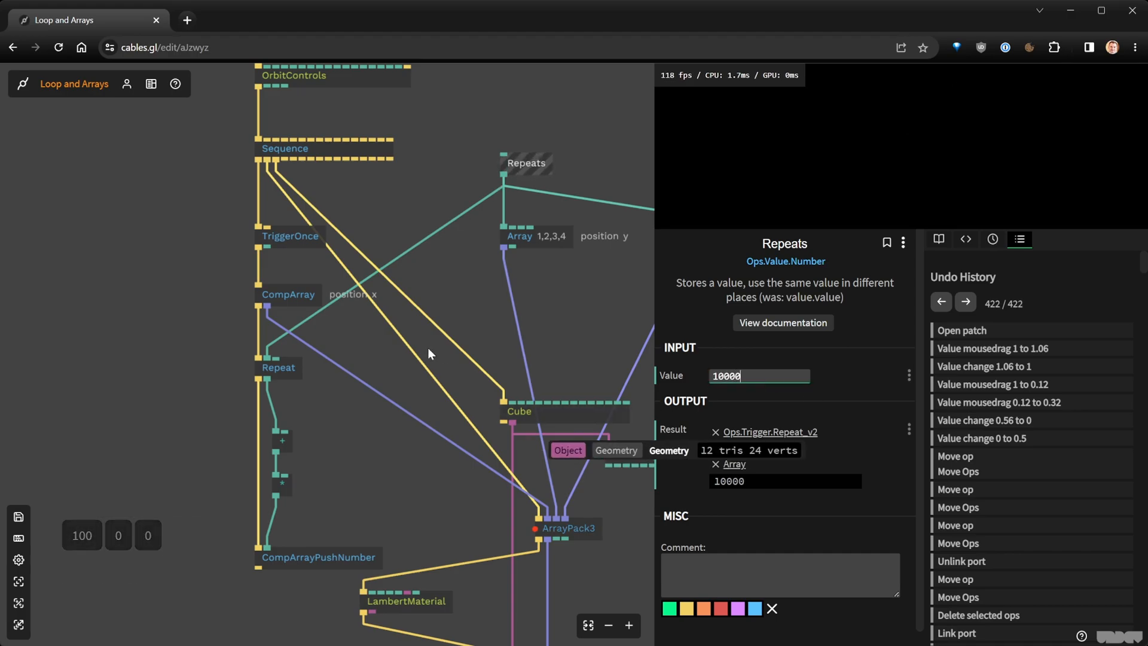
click(281, 237)
click(753, 383)
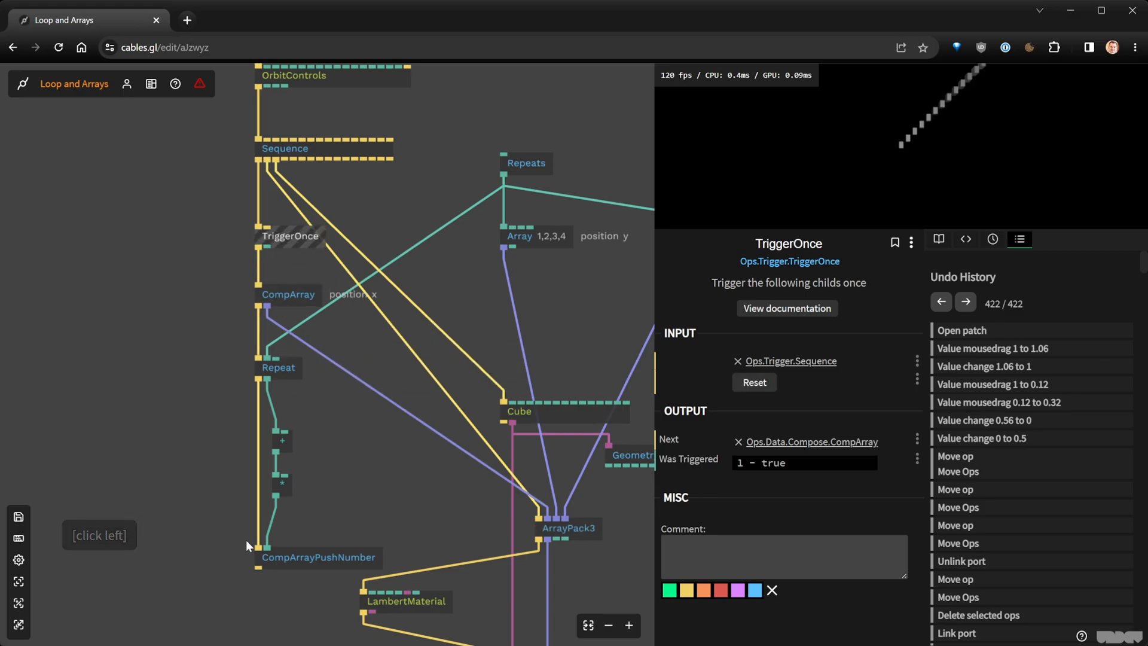
Check the array result of the CompArray op
scroll(408, 525, down, 2)
drag(363, 525, 324, 472)
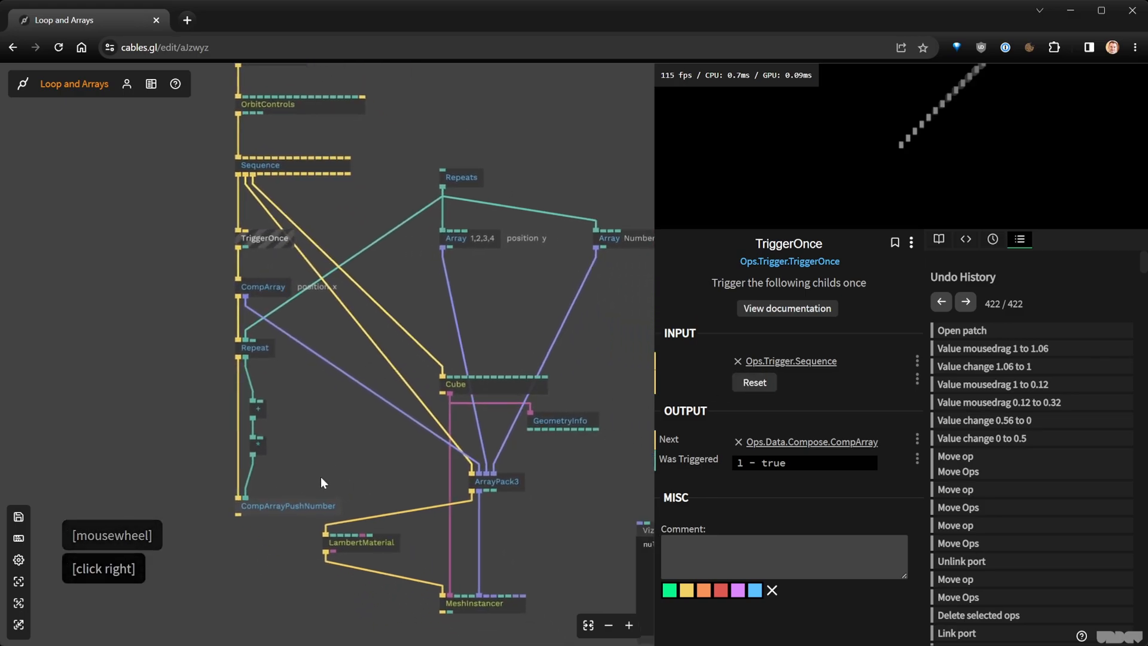
click(271, 289)
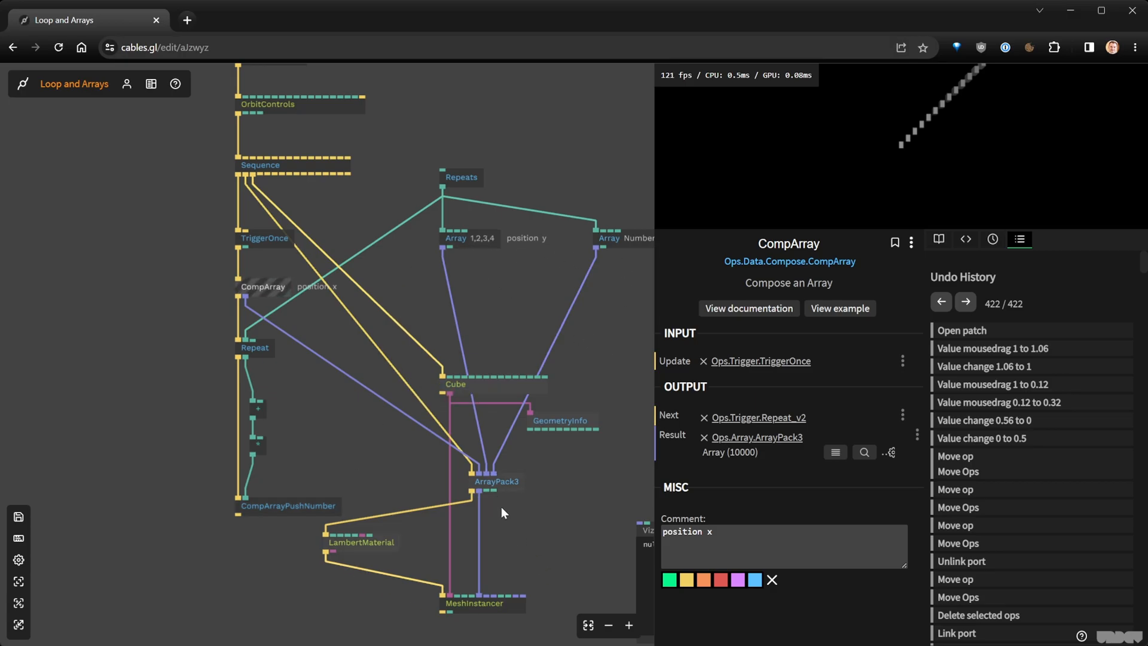
Move the MeshInstancer op further down, leaving more space below ArrayPack3 and LambertMaterial
drag(542, 530, 461, 430)
click(401, 546)
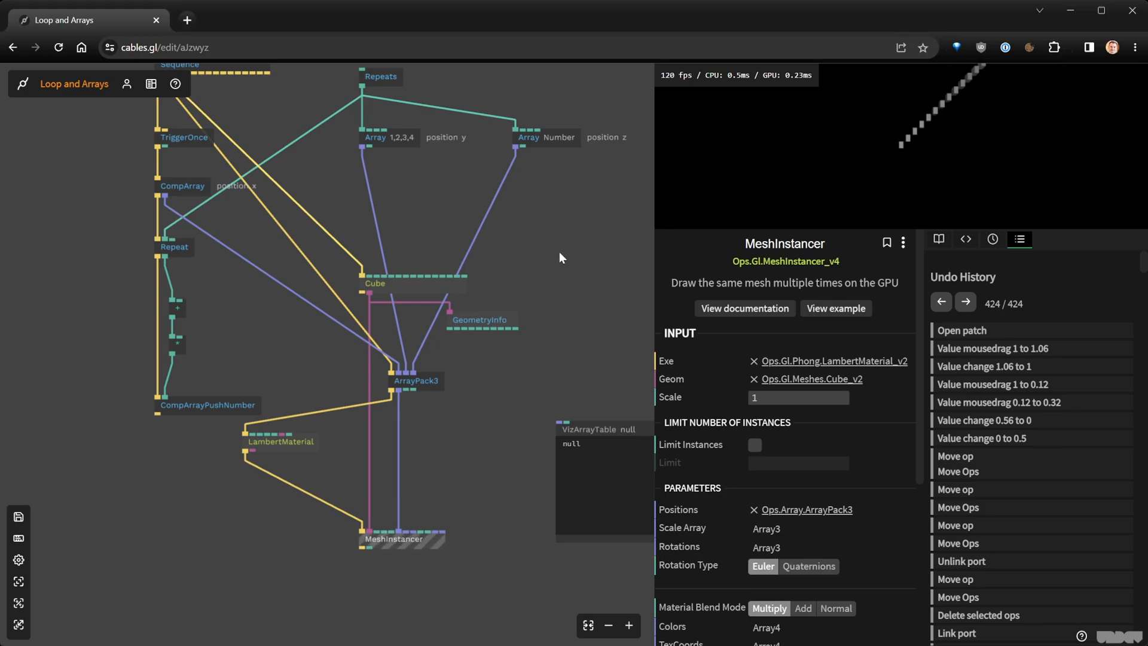
drag(414, 168, 449, 278)
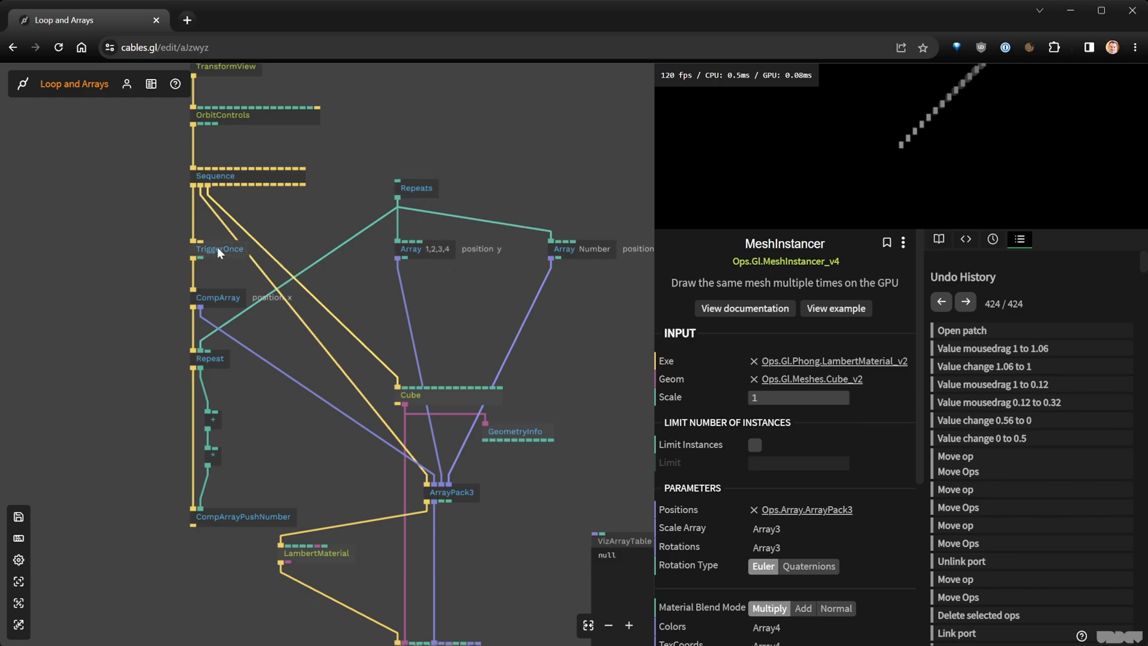
Delete the ArrayPack3 op from the patch
drag(568, 483, 467, 375)
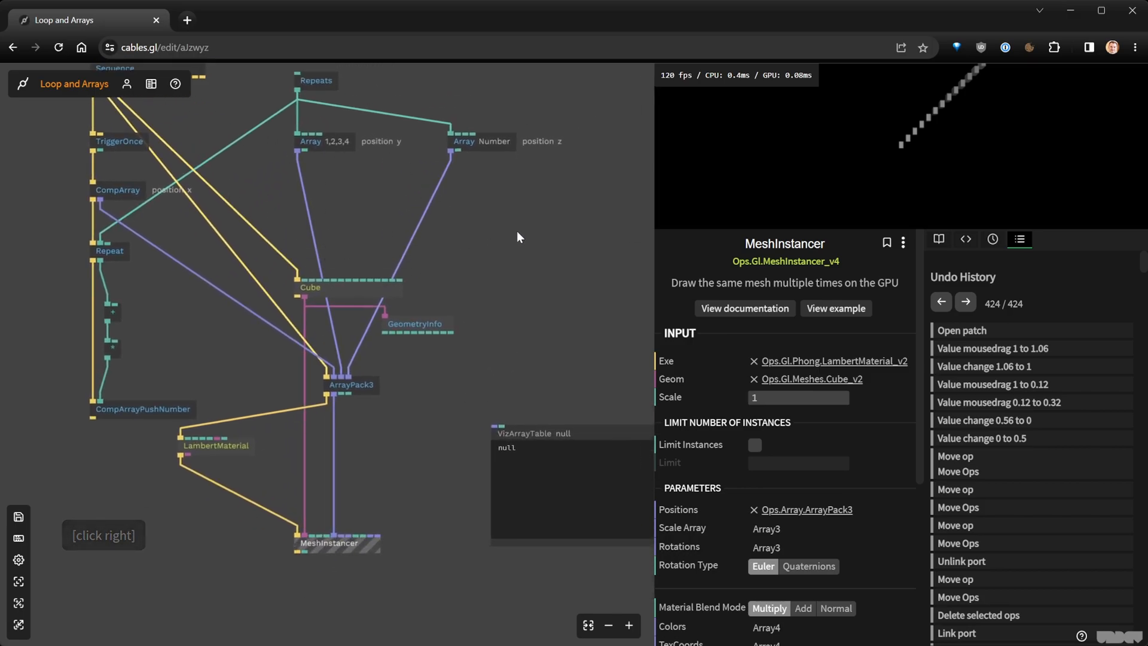
scroll(517, 236, down, 2)
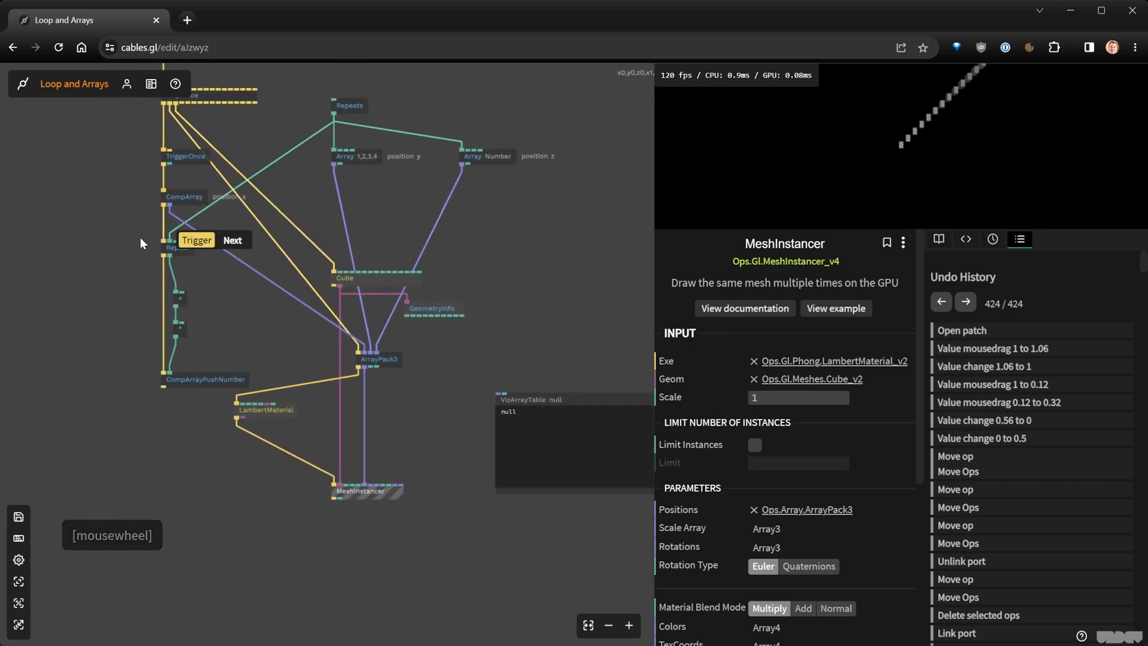
mouse_move(327, 211)
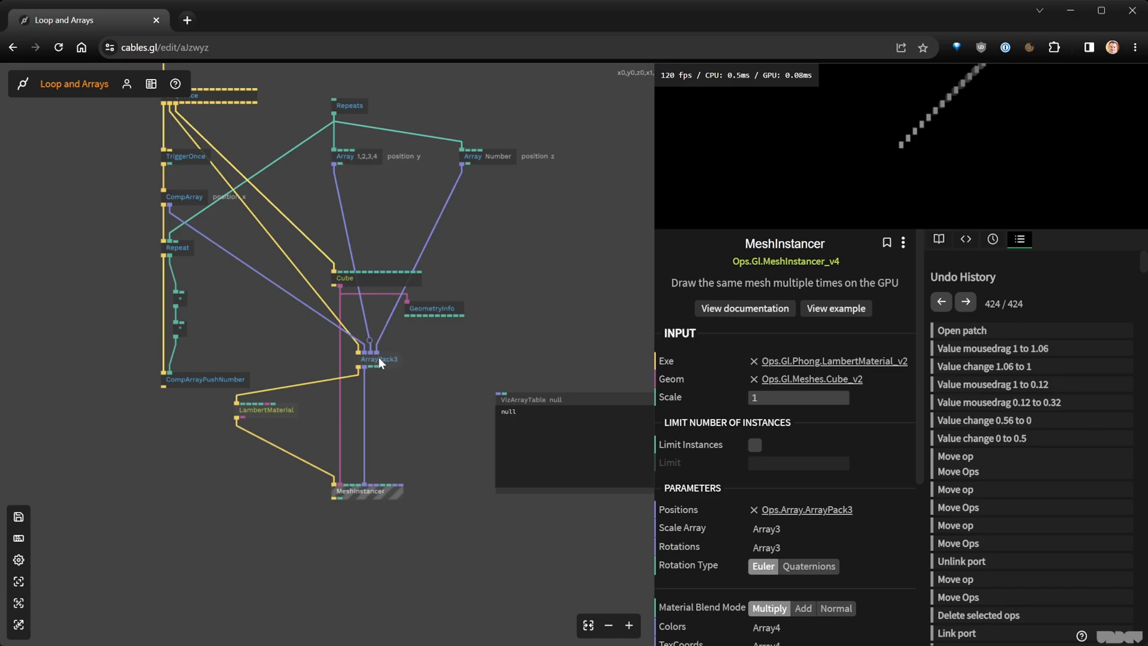
mouse_move(256, 271)
click(391, 358)
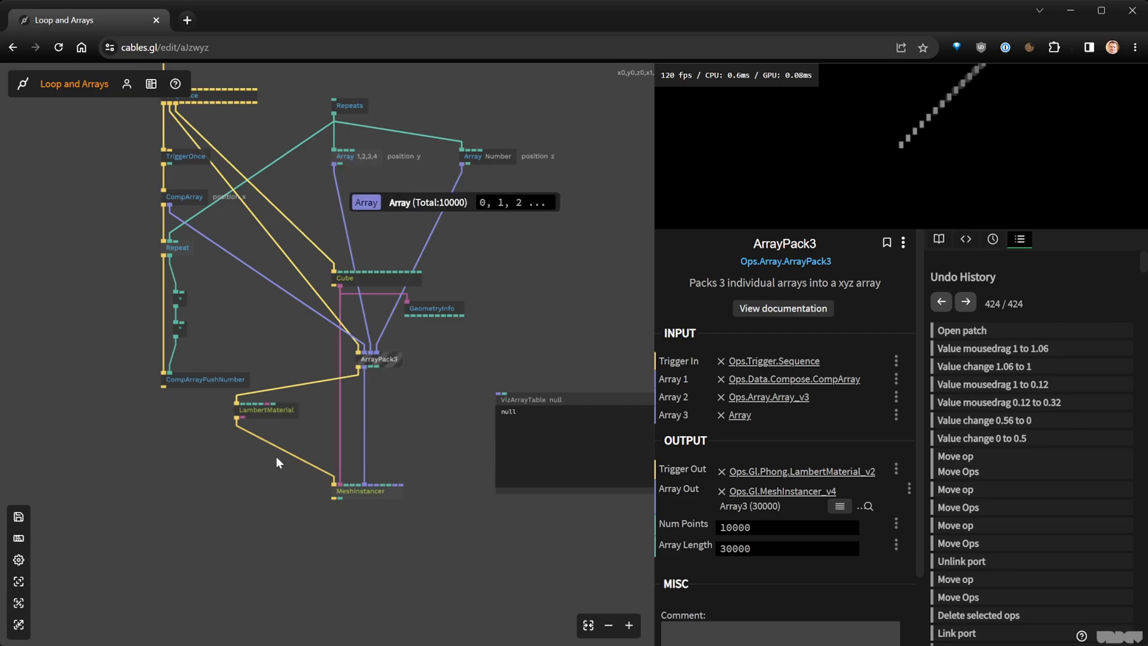
click(395, 362)
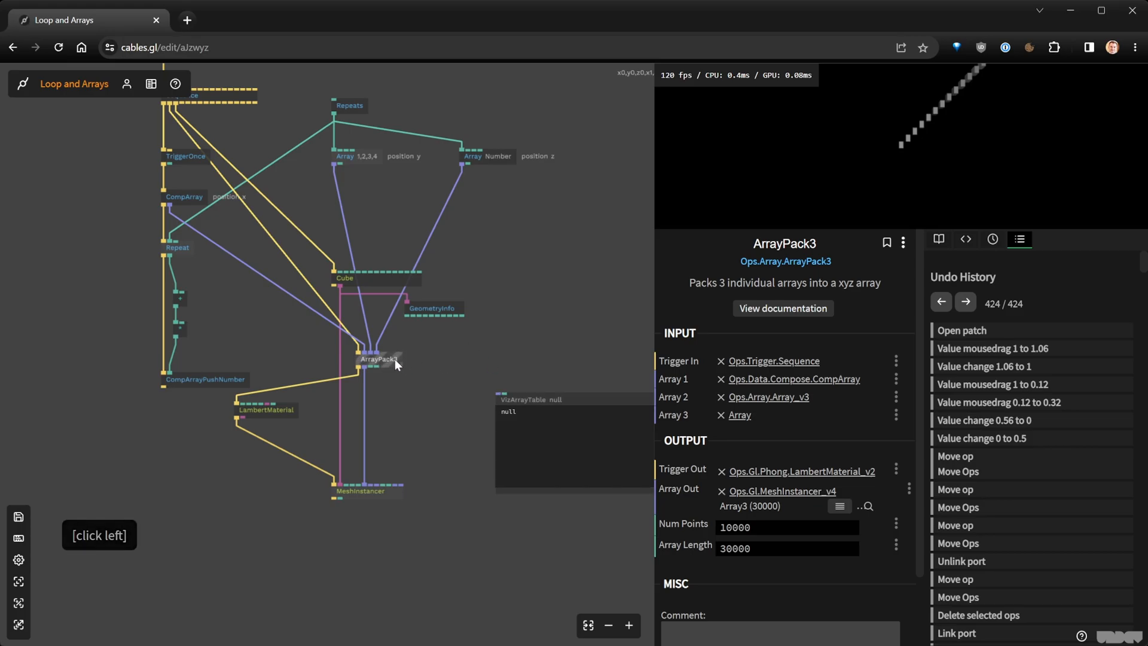
key(Delete)
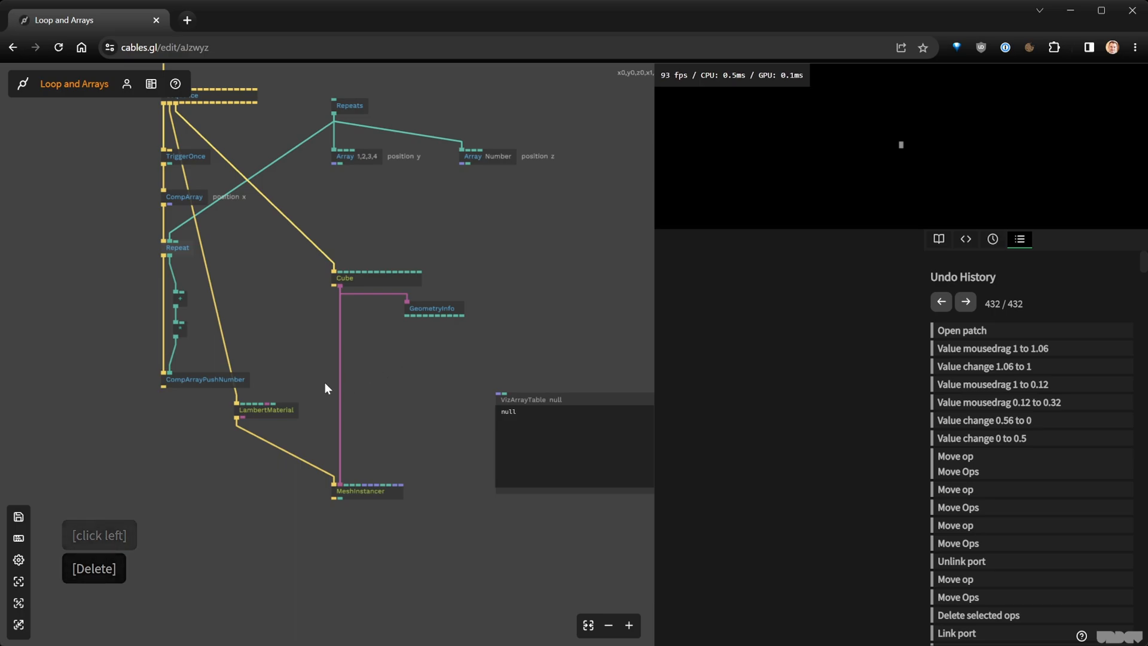
Move the ops from TriggerOnce to CompArrayPushNumber together, away from the Sequence and rendering ops
drag(263, 357, 422, 376)
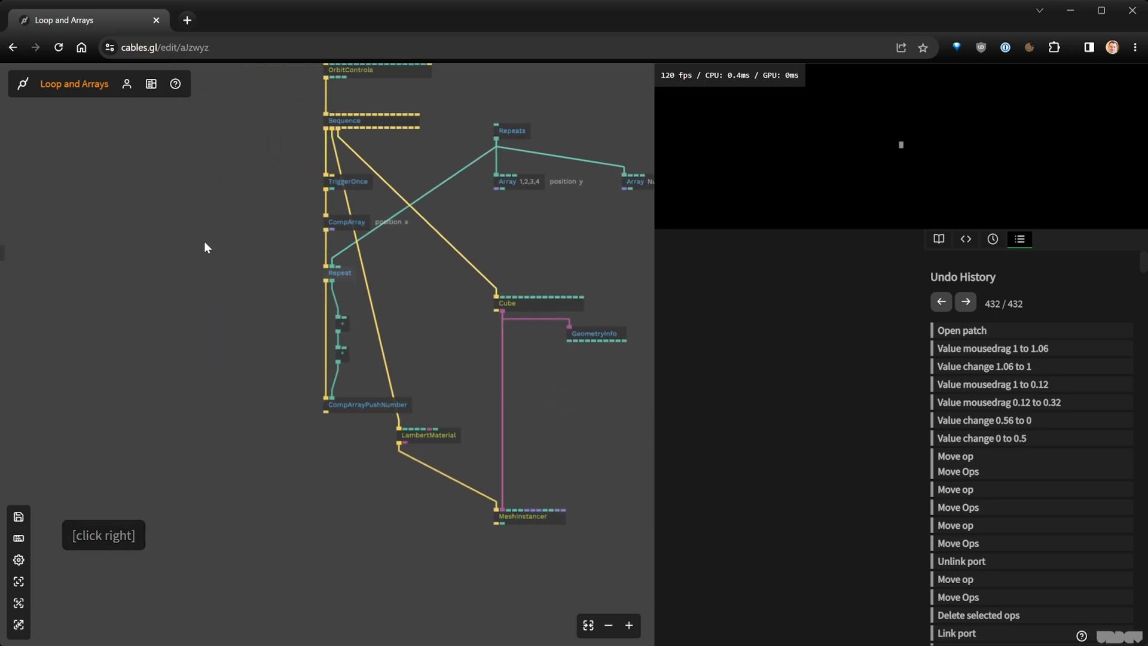
drag(235, 157, 210, 445)
click(280, 317)
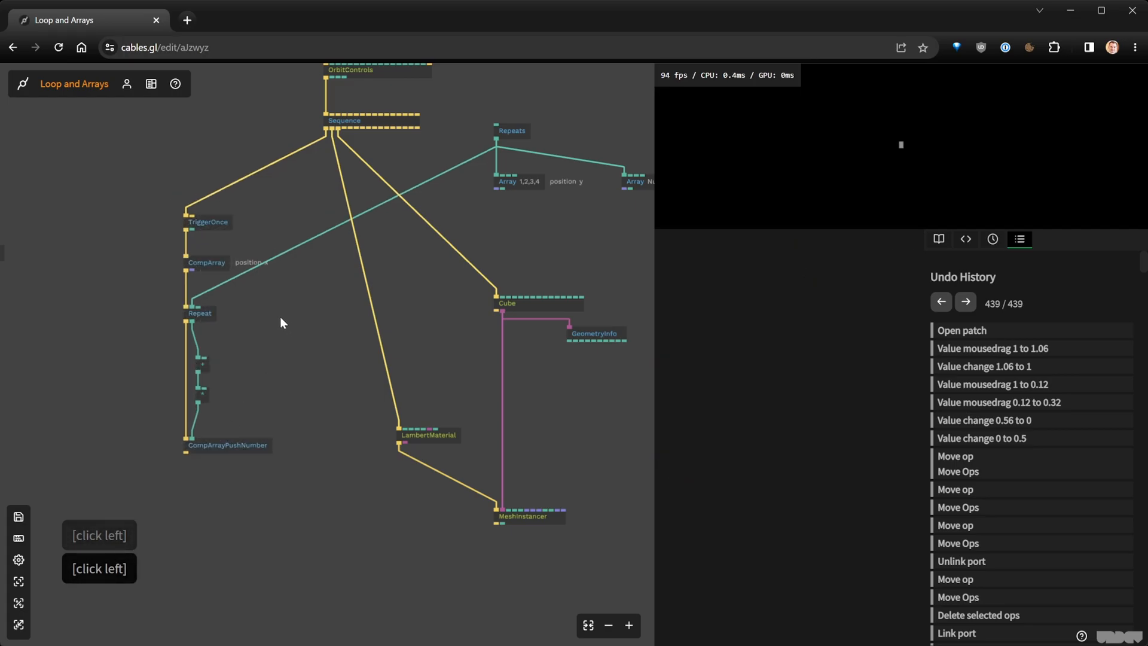
Change the CompArray comment to "position x,y,z" and move the op closer to TriggerOnce
click(205, 266)
click(721, 520)
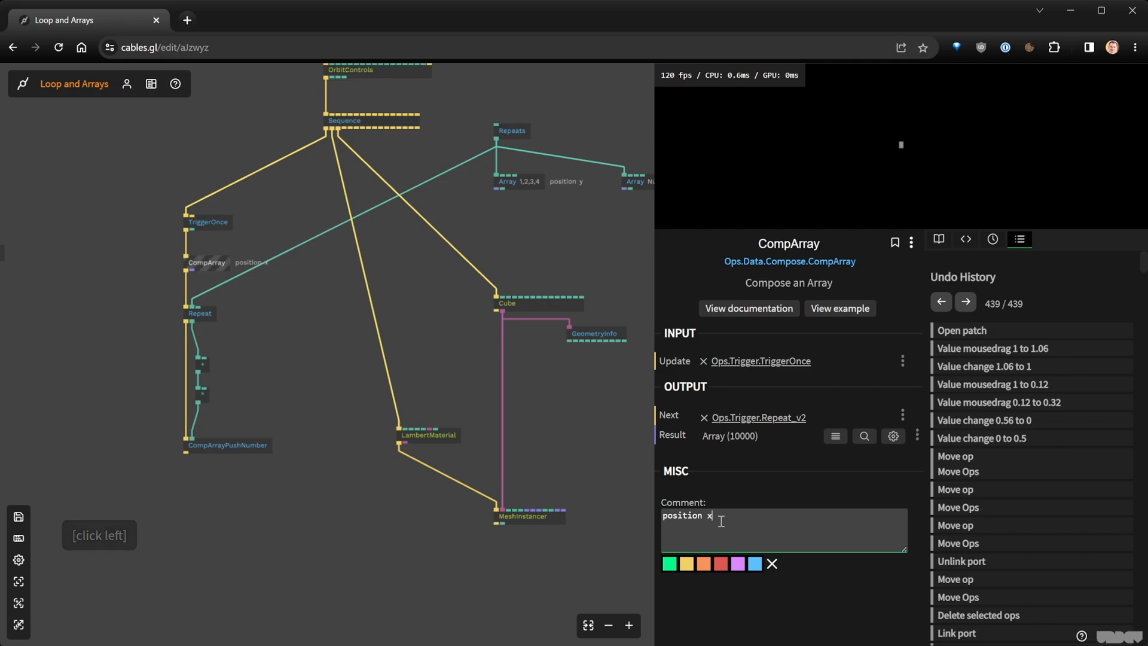
text(,y,z)
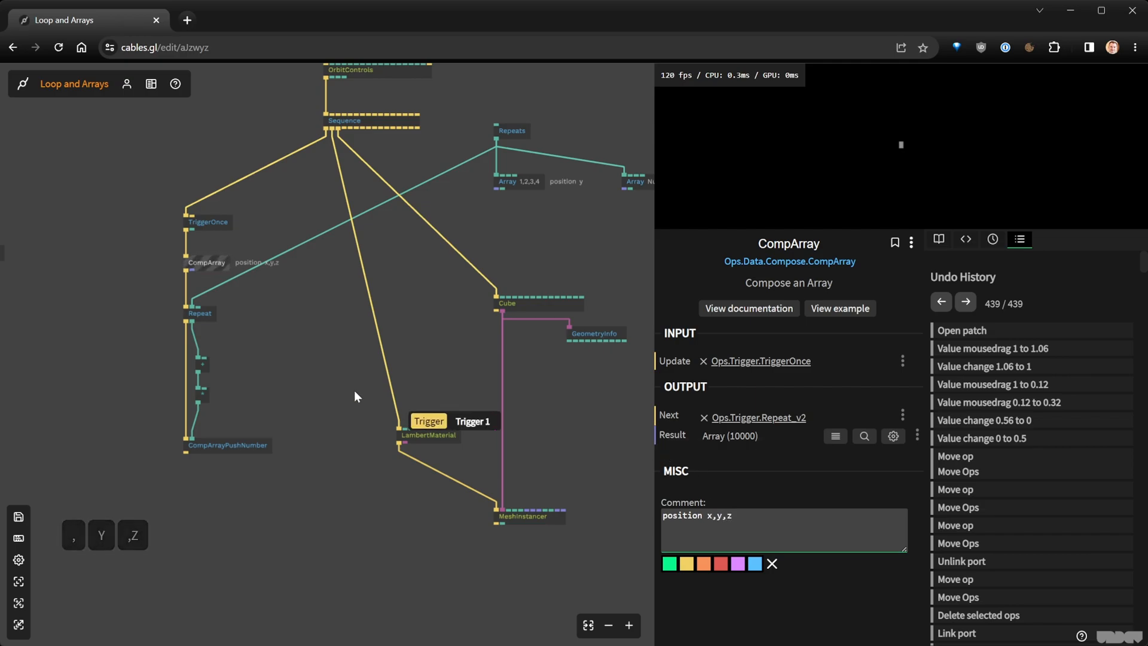
click(354, 392)
click(244, 287)
drag(211, 263, 209, 250)
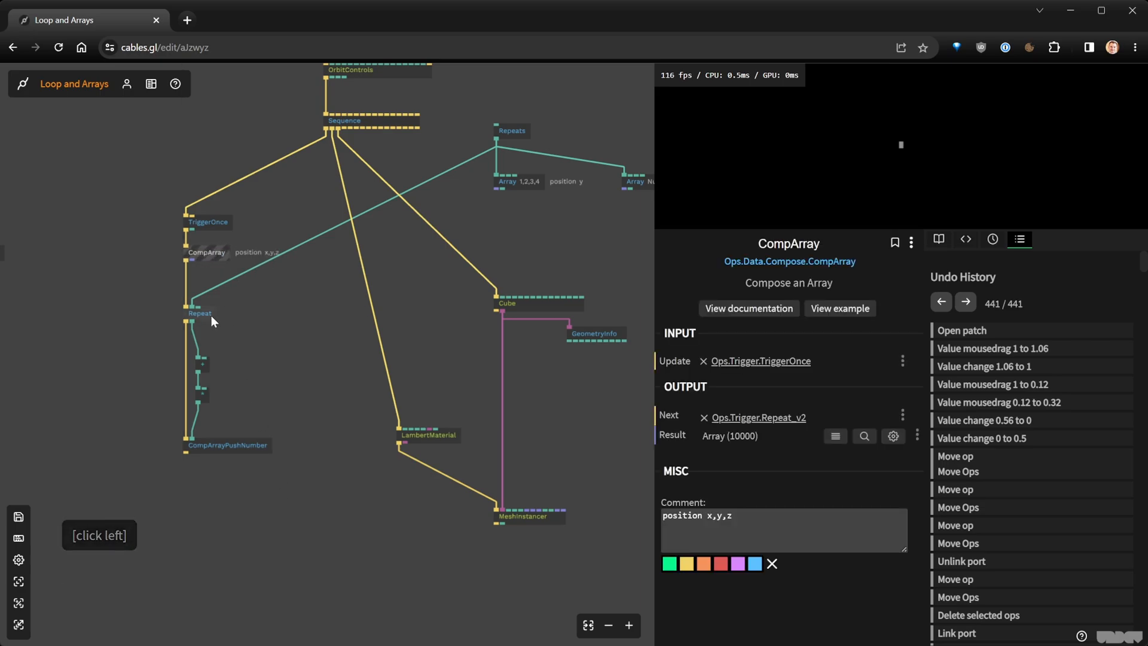
Delete the two math ops between Repeat and CompArrayPushNumber
drag(213, 420, 202, 360)
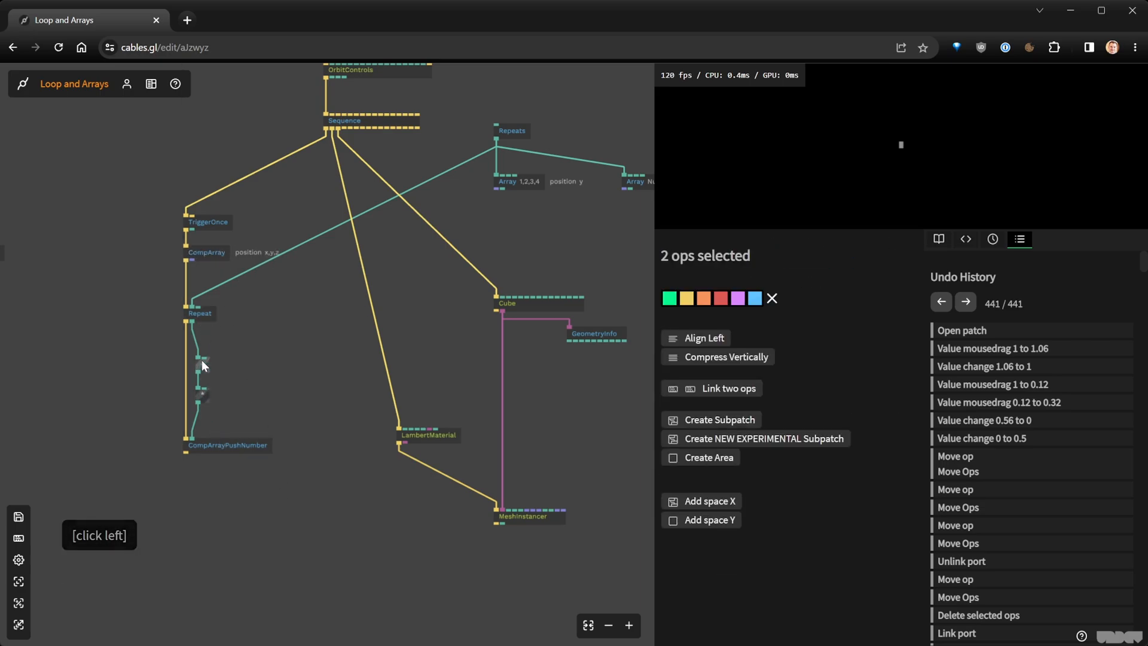
key(Delete)
click(227, 360)
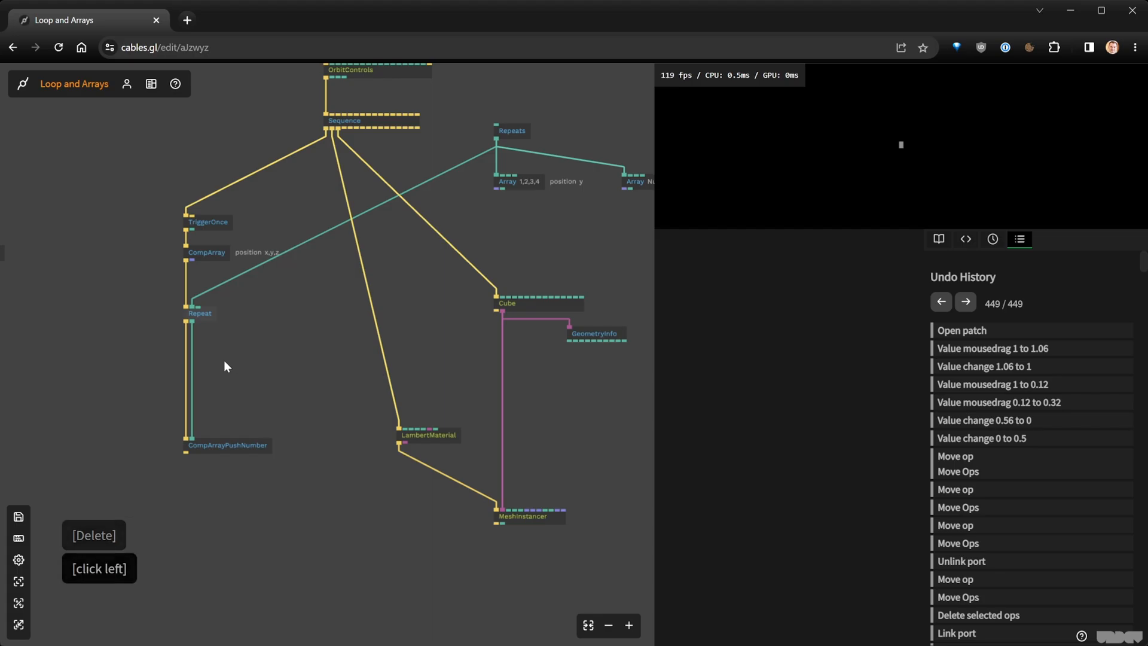
Insert a Sequence op into the trigger connection between Repeat and CompArrayPushNumber
click(186, 372)
text(s)
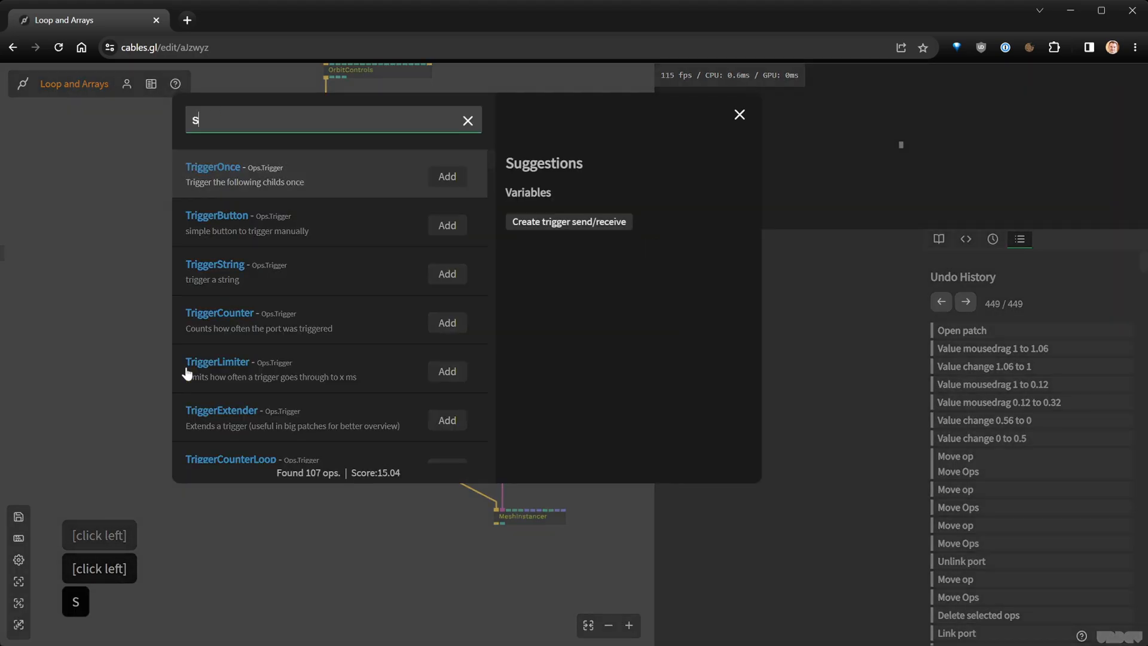
text(equ)
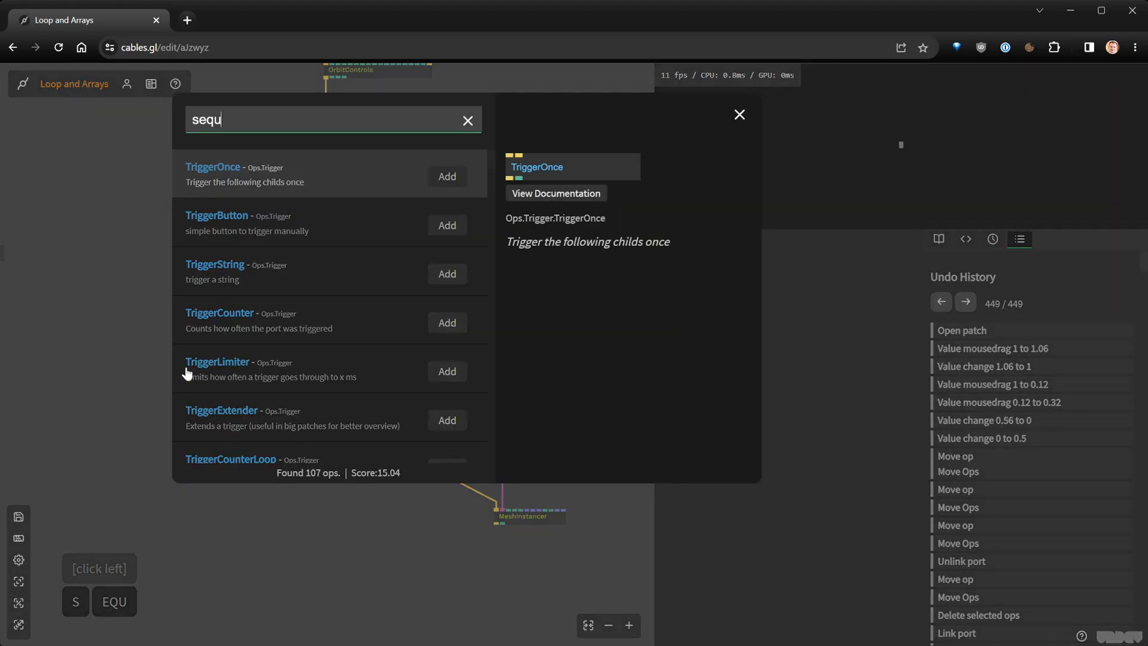
key(Return)
Move CompArrayPushNumber below and to the side of the new Sequence and comment it "x"
drag(226, 446, 177, 456)
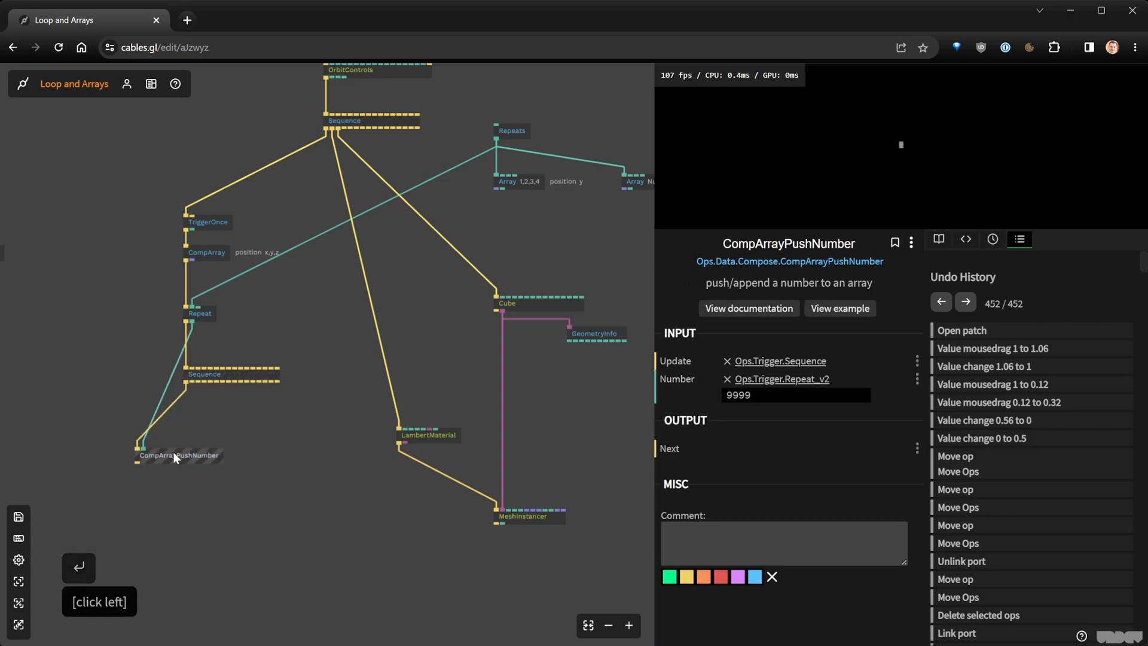
click(679, 538)
text(x)
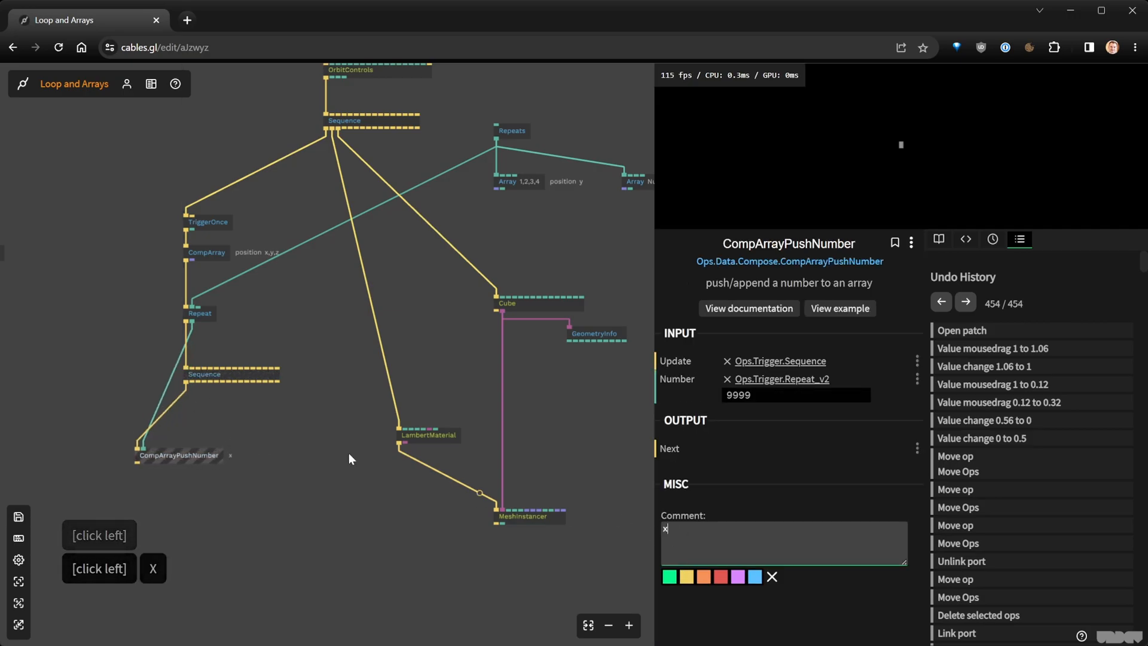
Duplicate the x CompArrayPushNumber op, place the copy beside it and comment it "y"
click(199, 453)
key(ctrl+c)
key(ctrl+v)
drag(264, 467, 277, 457)
click(738, 517)
key(BackSpace)
text(y)
Duplicate the y CompArrayPushNumber op and comment the copy "z"
click(278, 454)
key(ctrl+c)
click(353, 511)
key(ctrl+v)
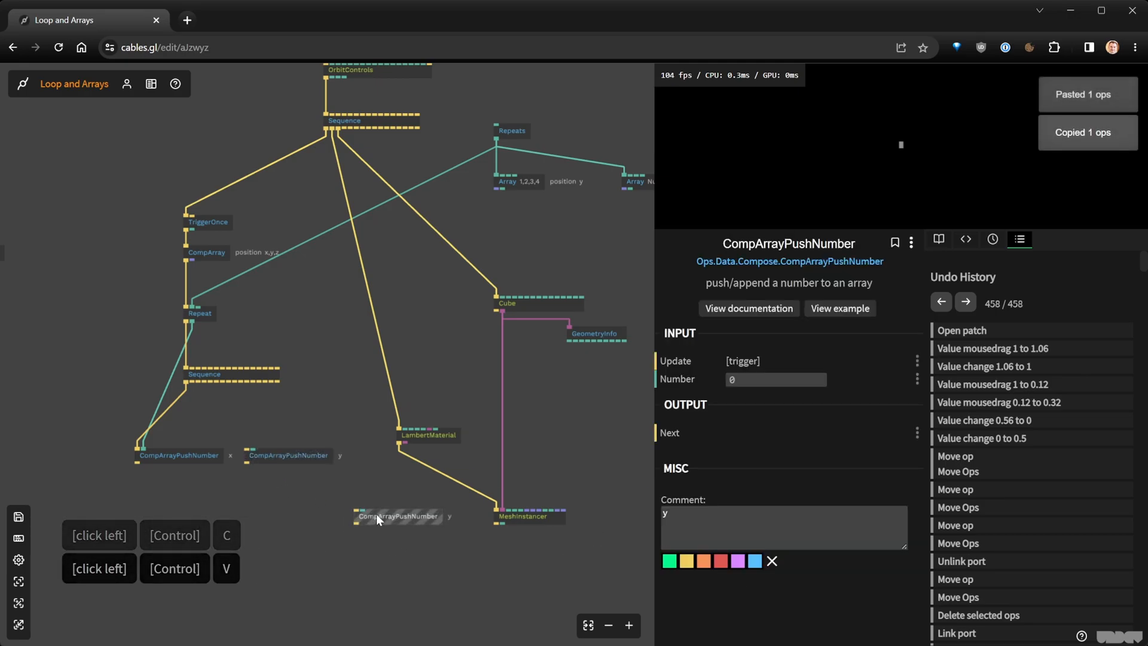
click(375, 515)
click(766, 520)
key(BackSpace)
text(z)
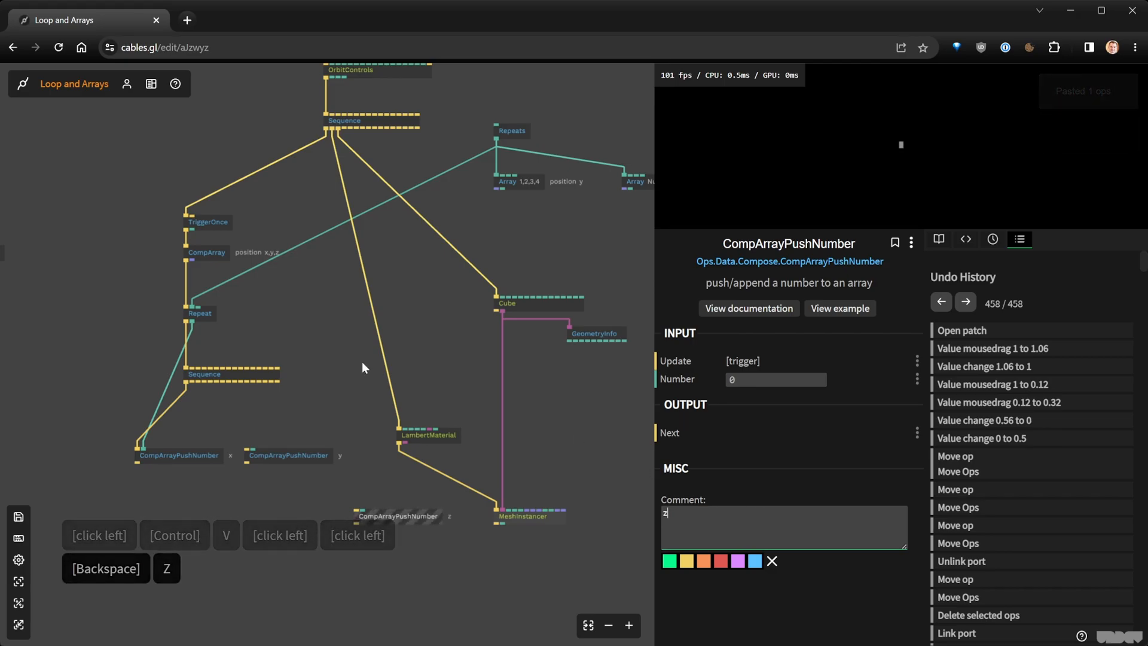
Arrange the x, y and z CompArrayPushNumber ops in a row and shift LambertMaterial aside to make room
drag(222, 422, 259, 383)
drag(397, 385, 372, 385)
drag(500, 386, 524, 390)
drag(421, 472, 405, 410)
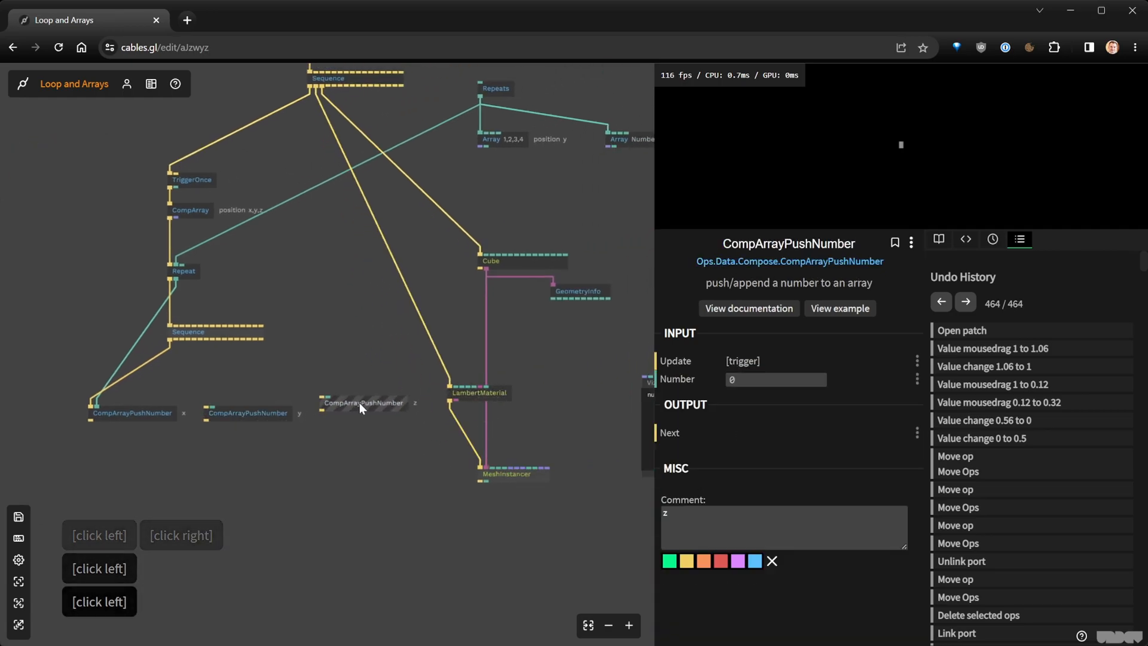
Connect the second and third Sequence triggers to the y and z CompArrayPushNumber ops
scroll(192, 362, up, 2)
drag(173, 332, 208, 413)
drag(178, 334, 359, 422)
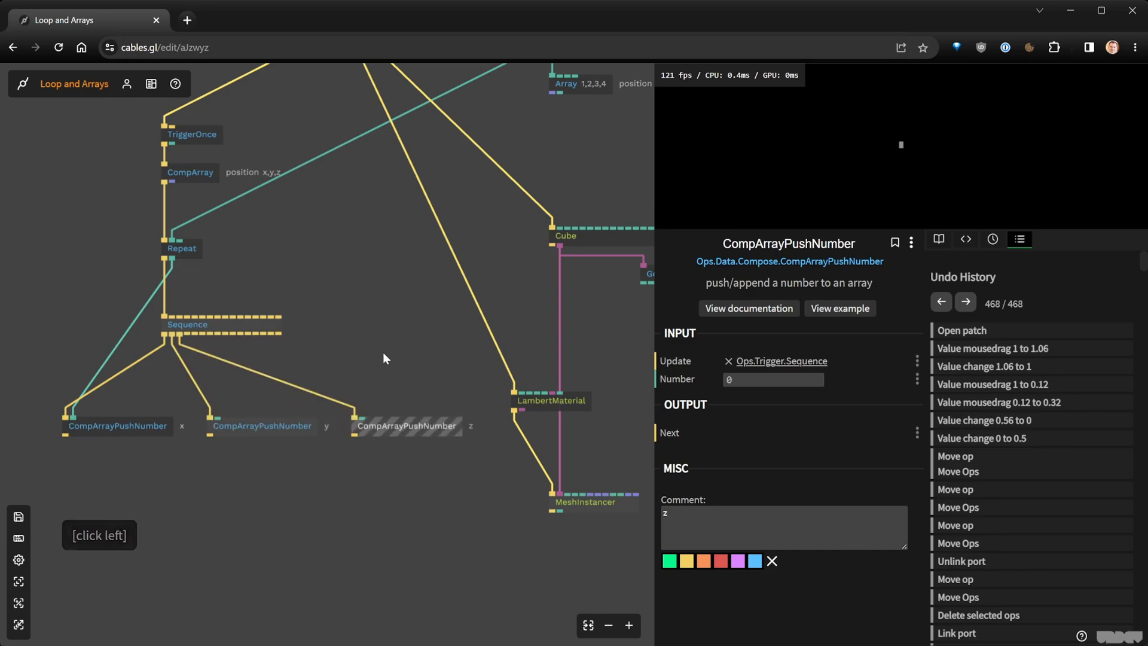
Connect Repeat's index output to the Number input of the y CompArrayPushNumber op, leaving the z op's Number unconnected
scroll(382, 353, down, 3)
right_click(277, 425)
click(426, 214)
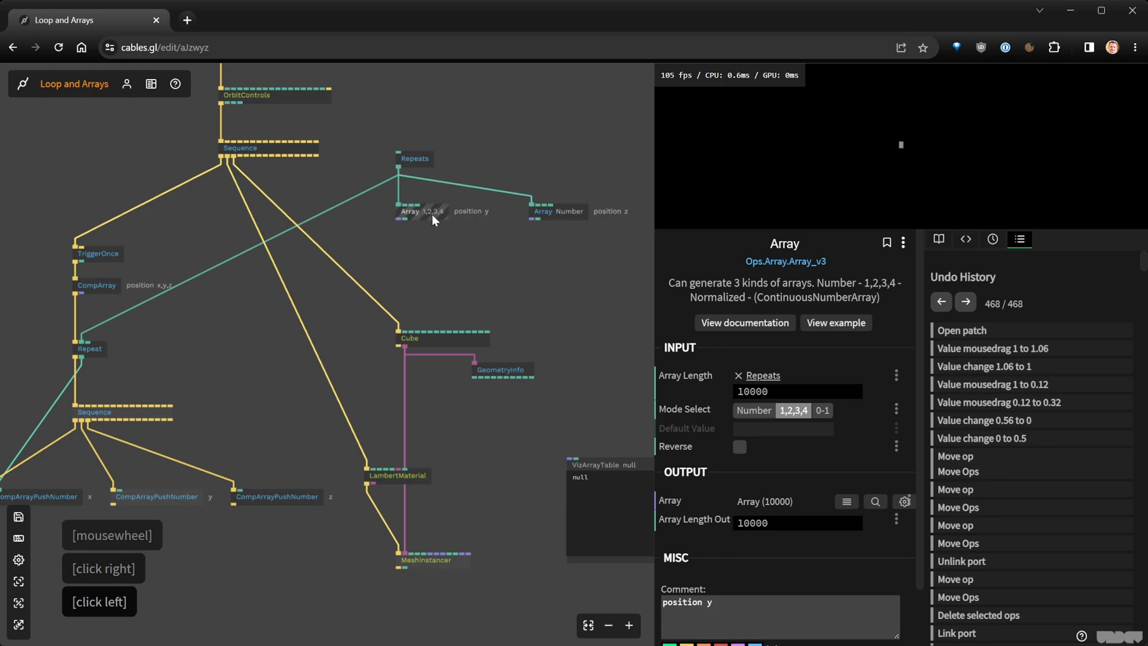
right_click(207, 386)
scroll(203, 281, up, 5)
mouse_move(203, 280)
drag(204, 281, 258, 479)
click(510, 487)
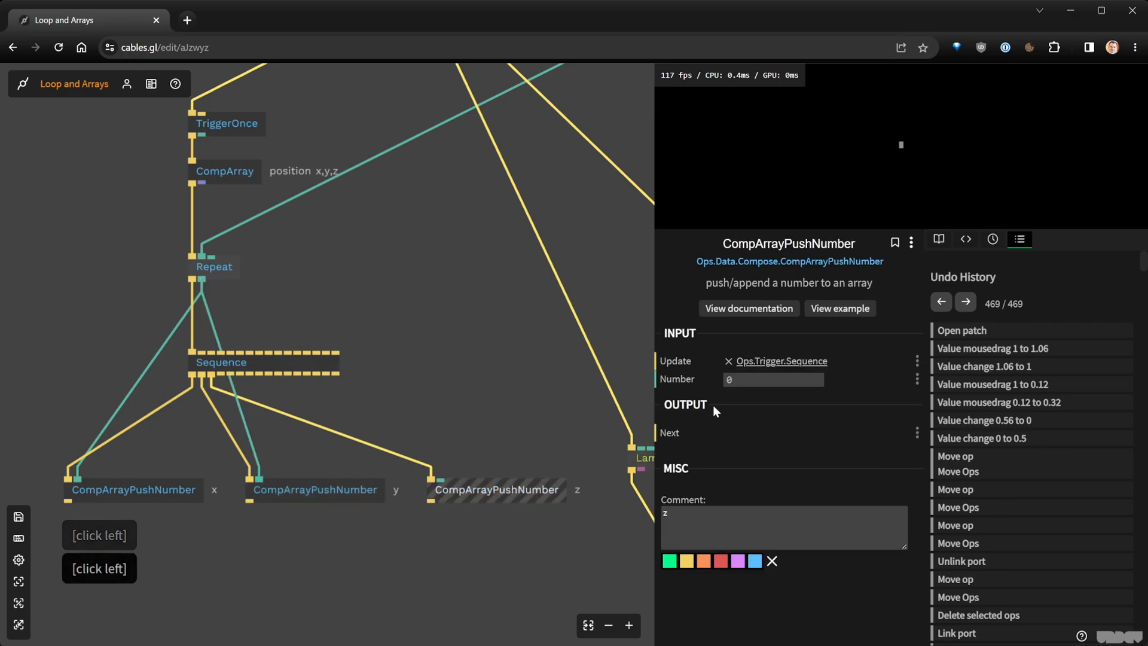
scroll(381, 379, down, 3)
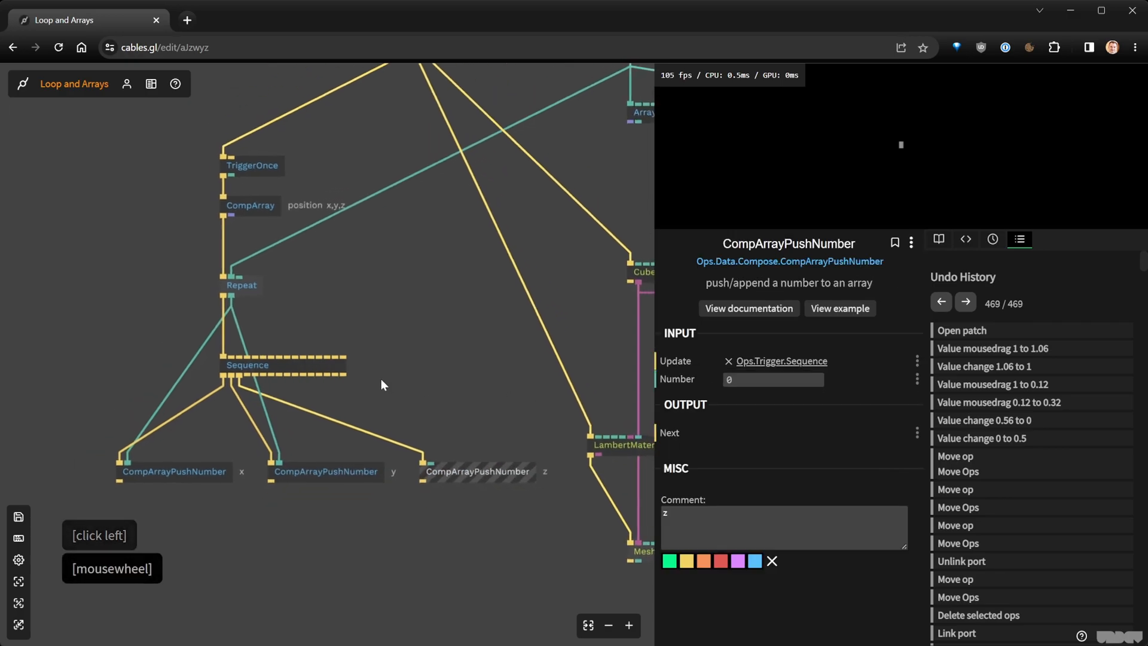
Delete the two Array ops commented position y and position z
right_click(282, 204)
click(563, 163)
drag(563, 163, 298, 228)
right_click(298, 228)
drag(566, 386, 240, 297)
key(Delete)
right_click(239, 297)
Move the Repeats op next to Repeat and set its value to 10
drag(526, 241, 281, 405)
click(295, 406)
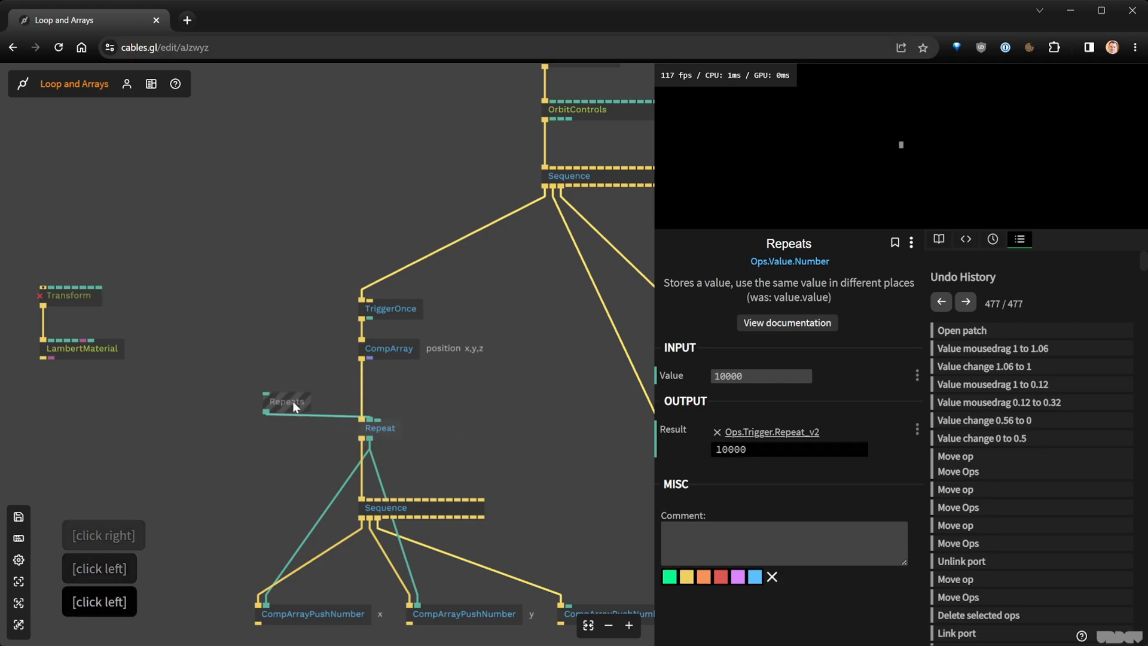
click(728, 375)
text(10)
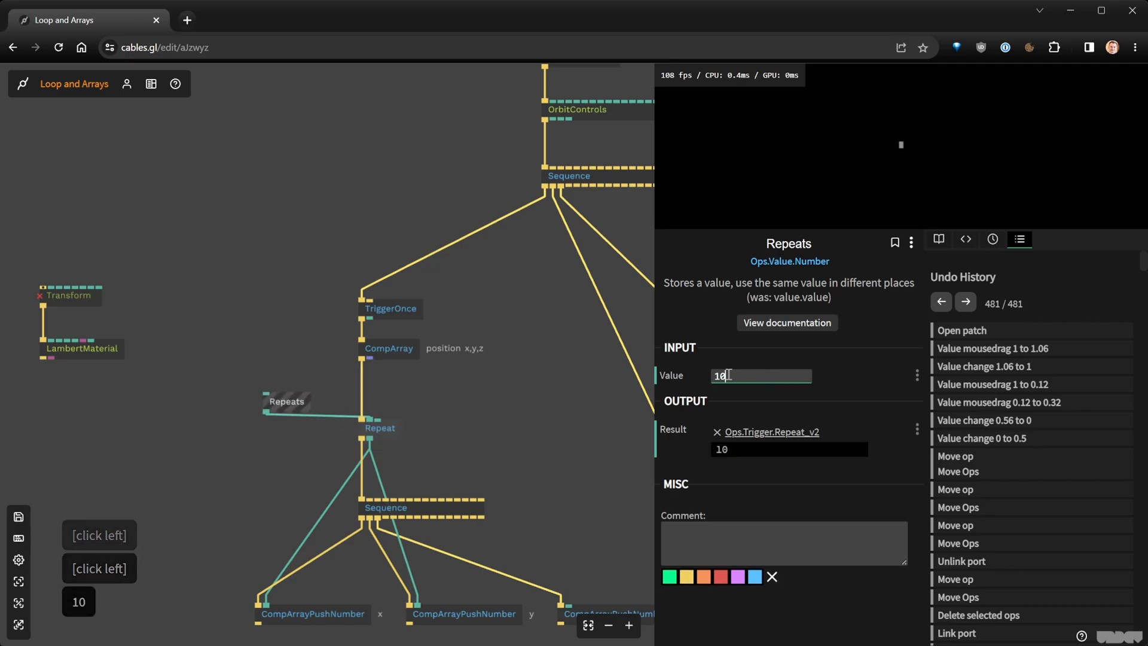
drag(282, 401, 283, 387)
Show CompArray's result in the VizArrayTable op and reset TriggerOnce to rebuild the array
drag(370, 363, 294, 281)
click(542, 223)
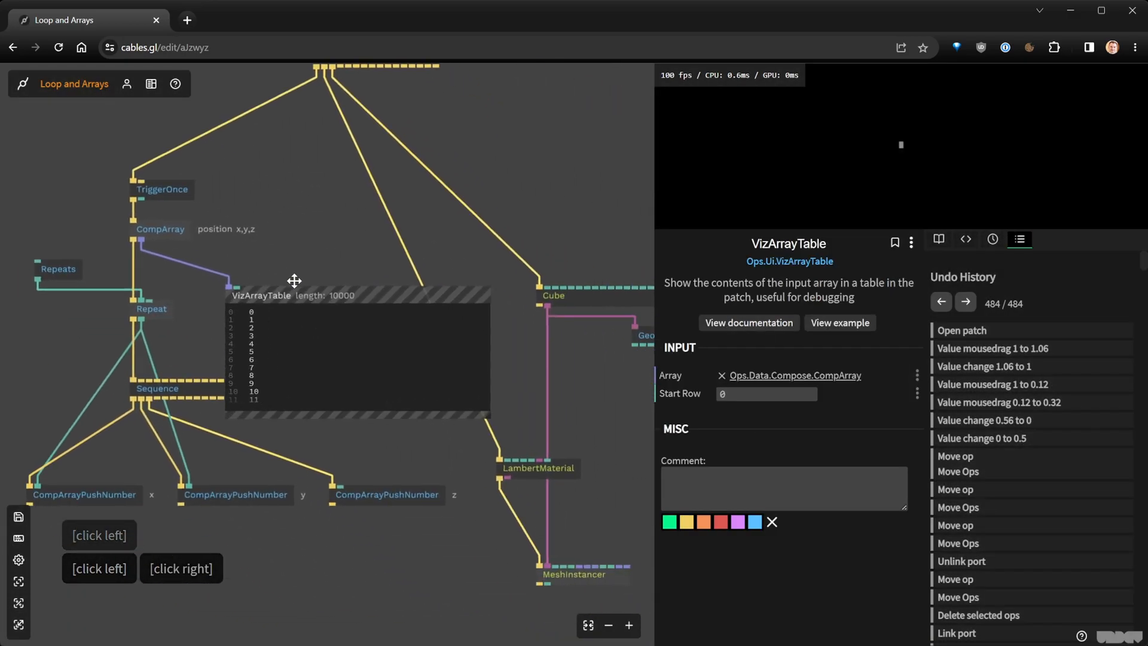
drag(400, 278, 454, 256)
click(170, 175)
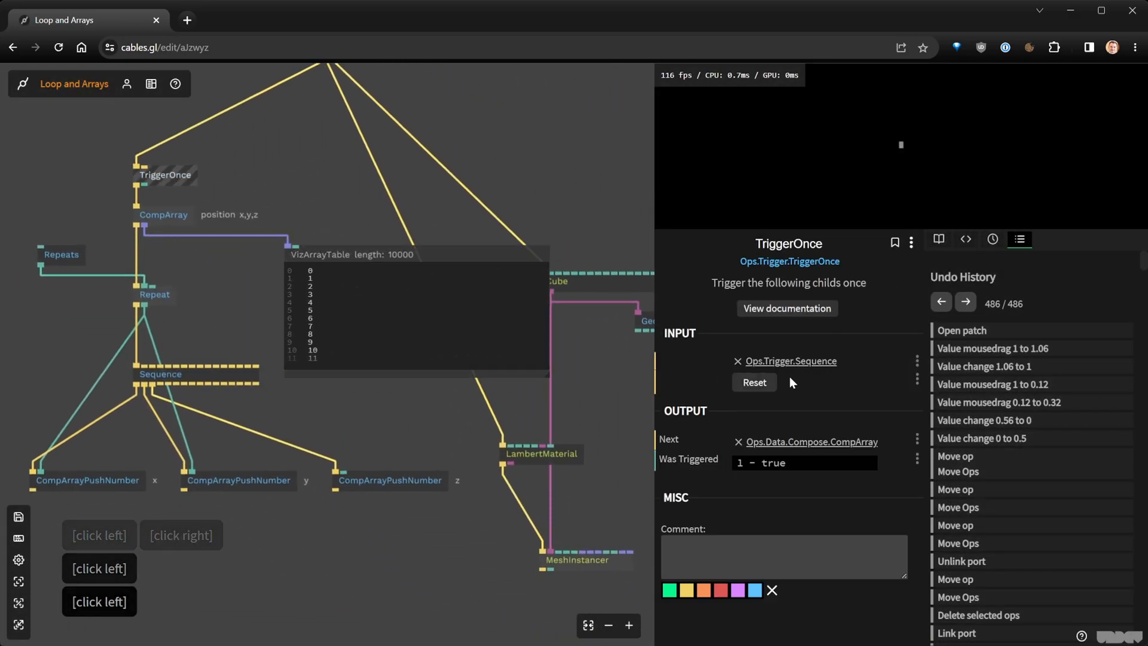
click(754, 383)
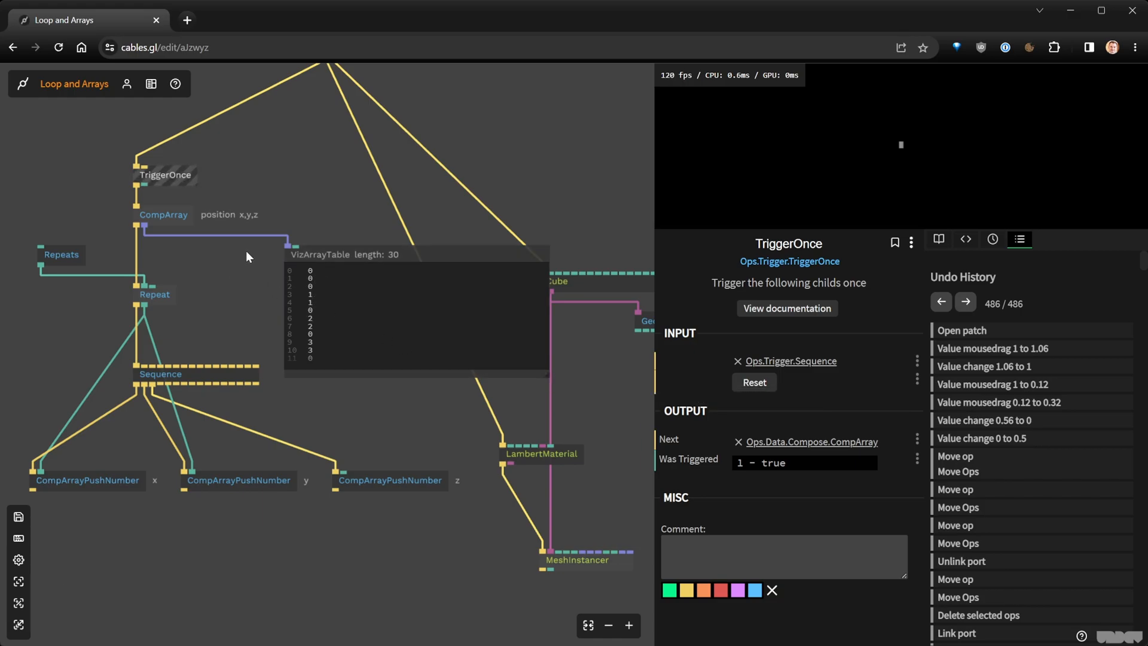
Make the VizArrayTable taller and narrower and compare the CompArray result with the Repeats value
click(175, 214)
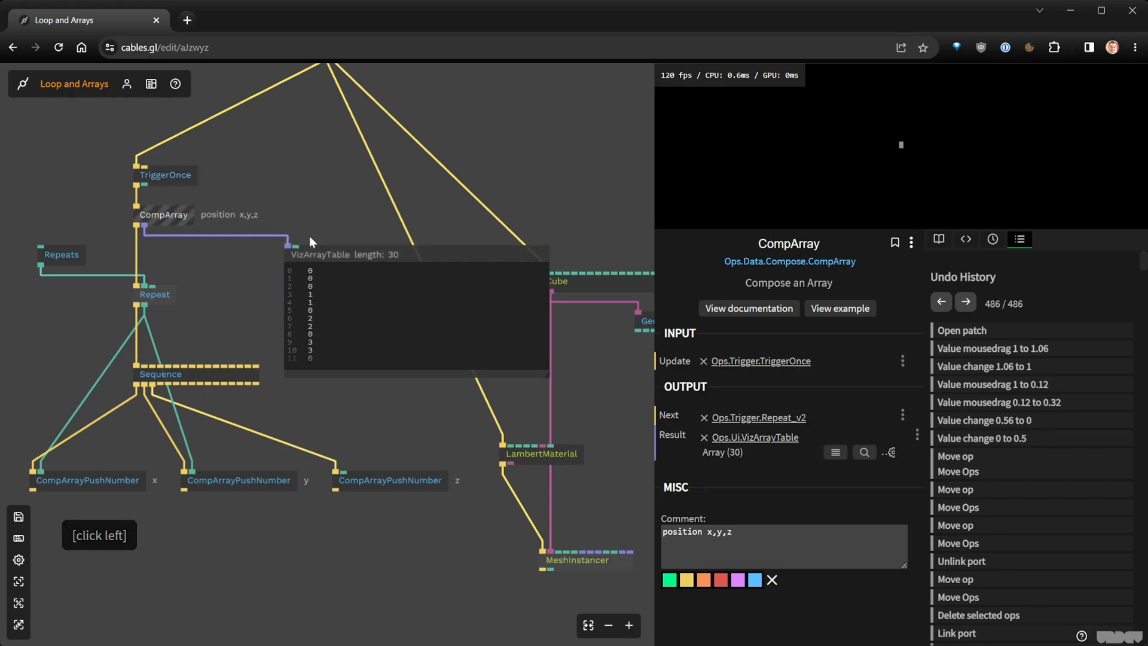
drag(547, 374, 479, 408)
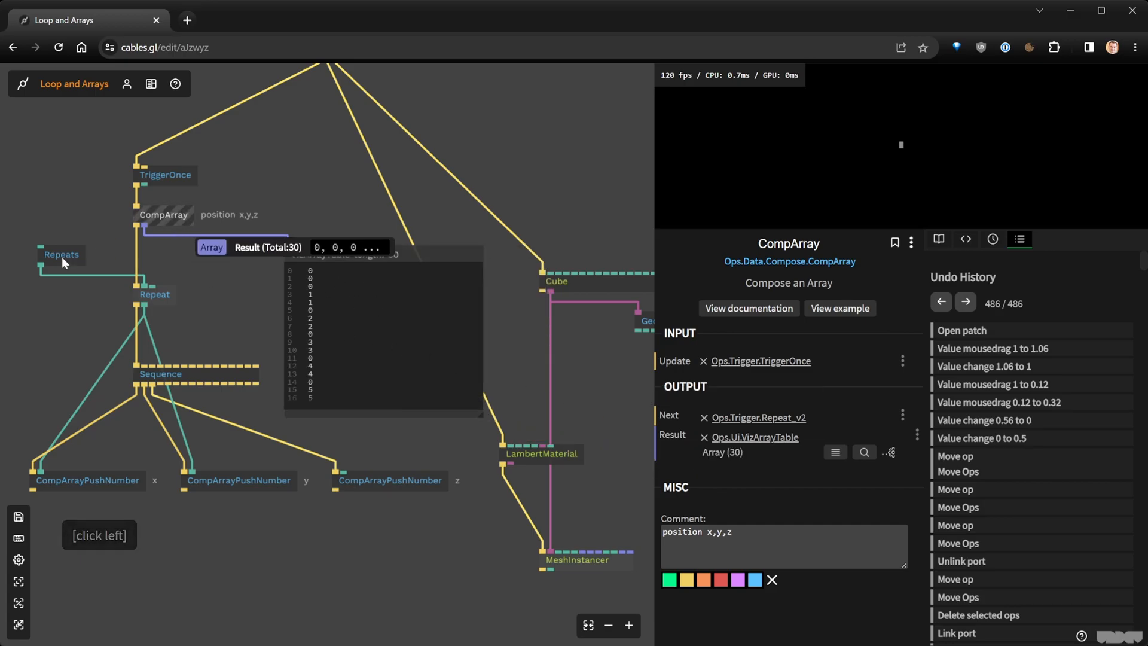
click(66, 254)
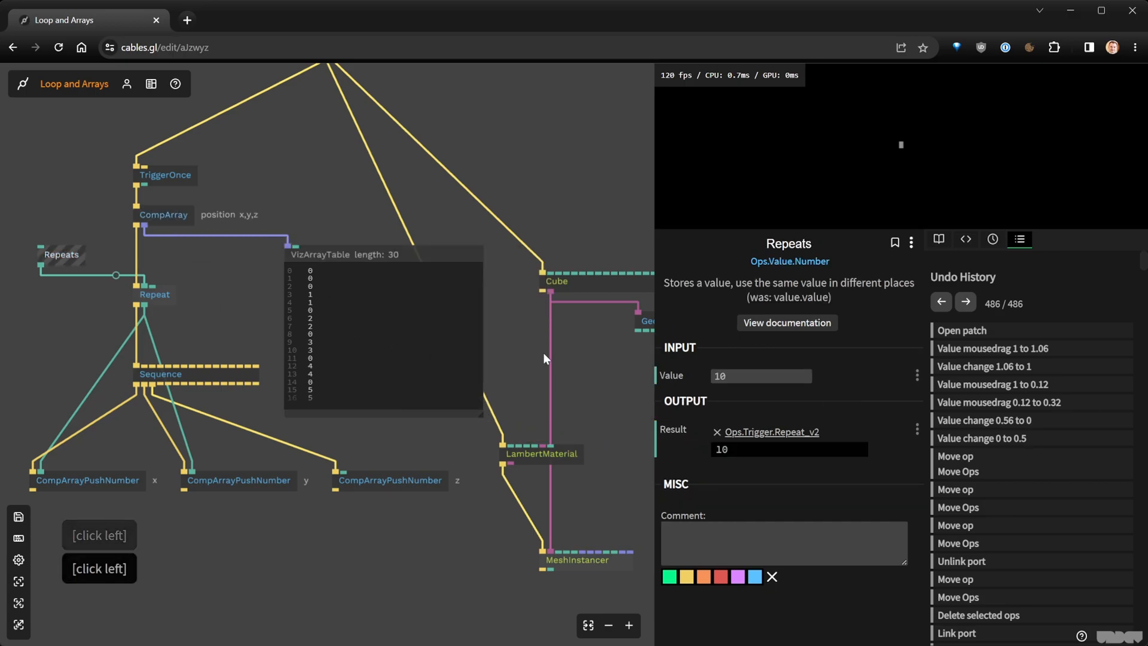
click(169, 219)
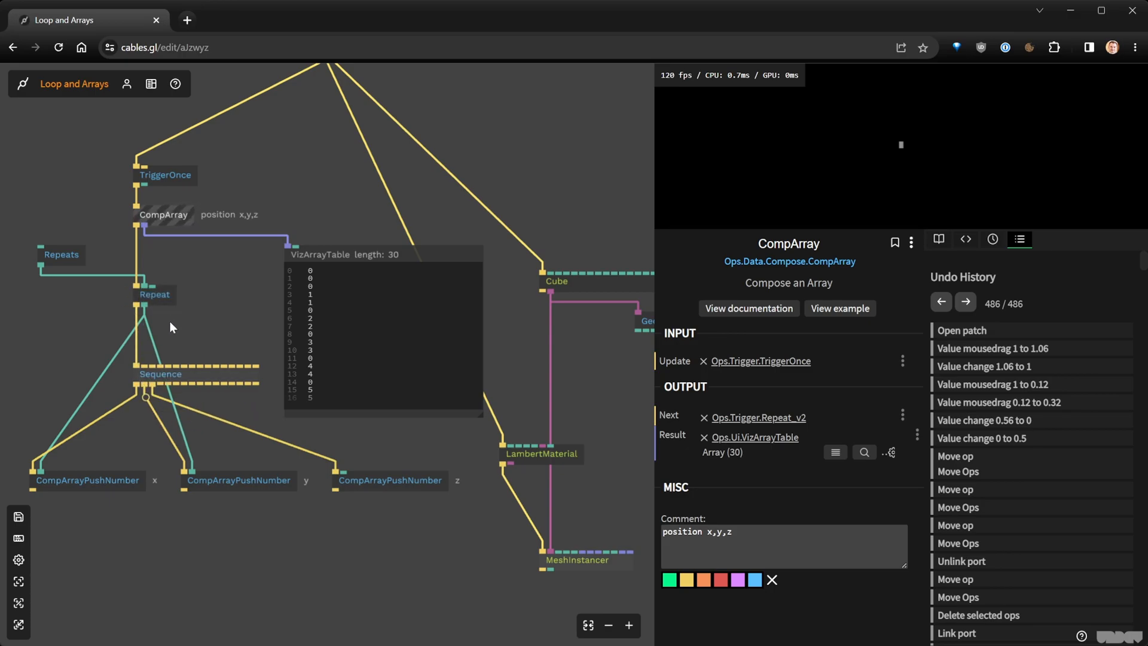
Delete the VizArrayTable op and select the Repeats op
click(330, 261)
key(Delete)
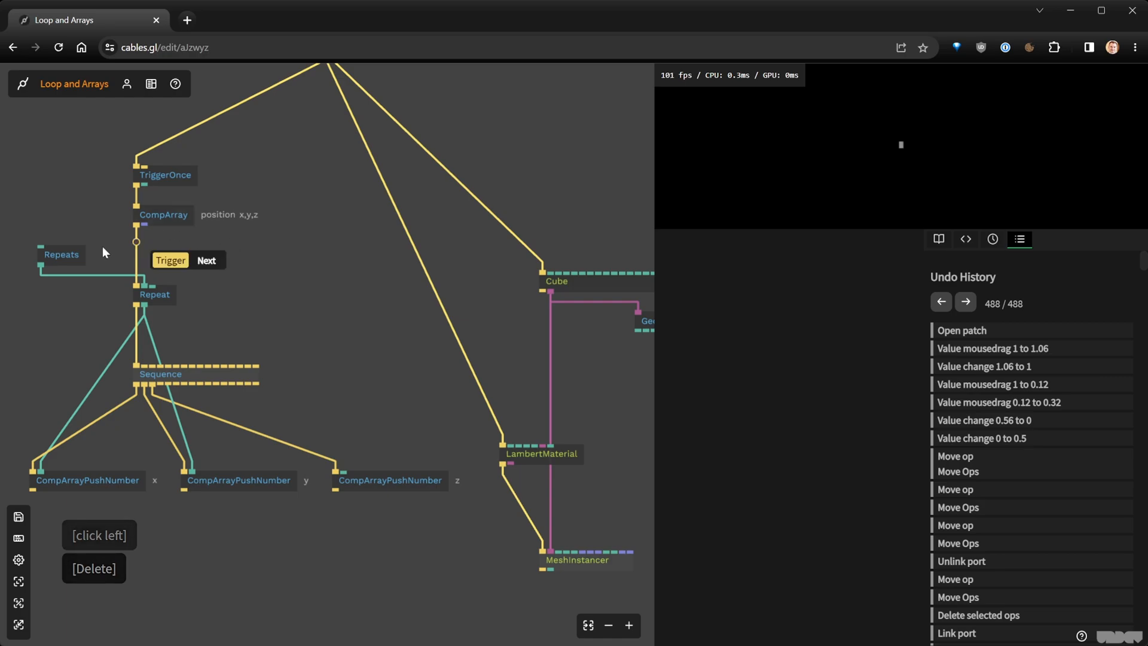
click(58, 253)
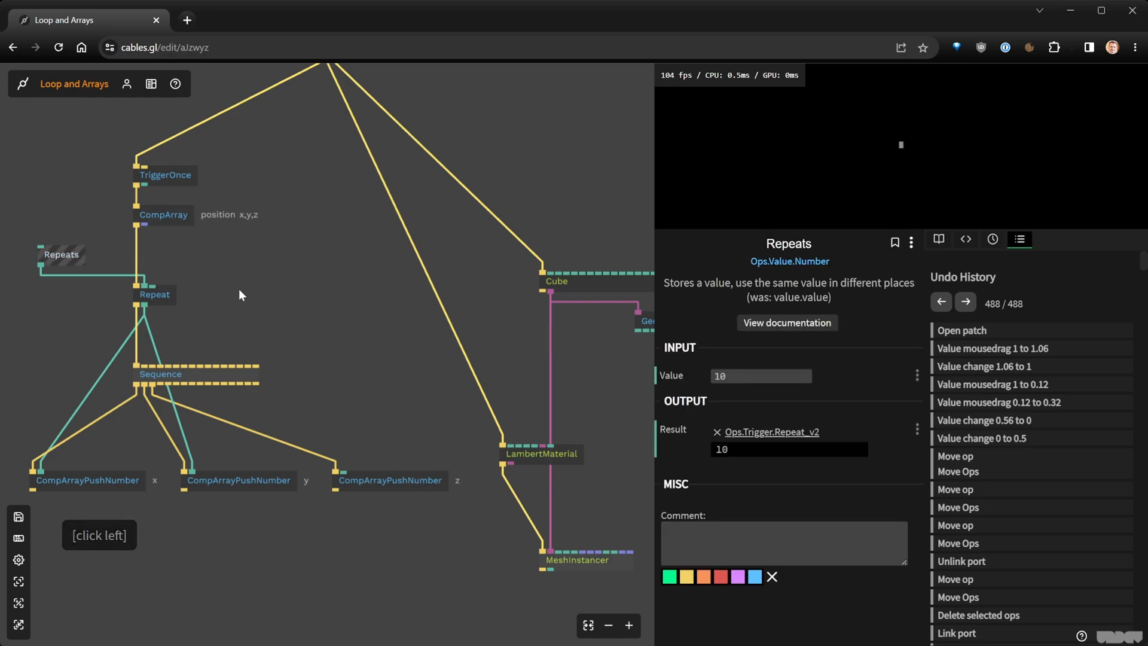
Move the Repeats op up and away from Repeat, above the level of TriggerOnce
drag(238, 287, 547, 466)
drag(367, 432, 333, 224)
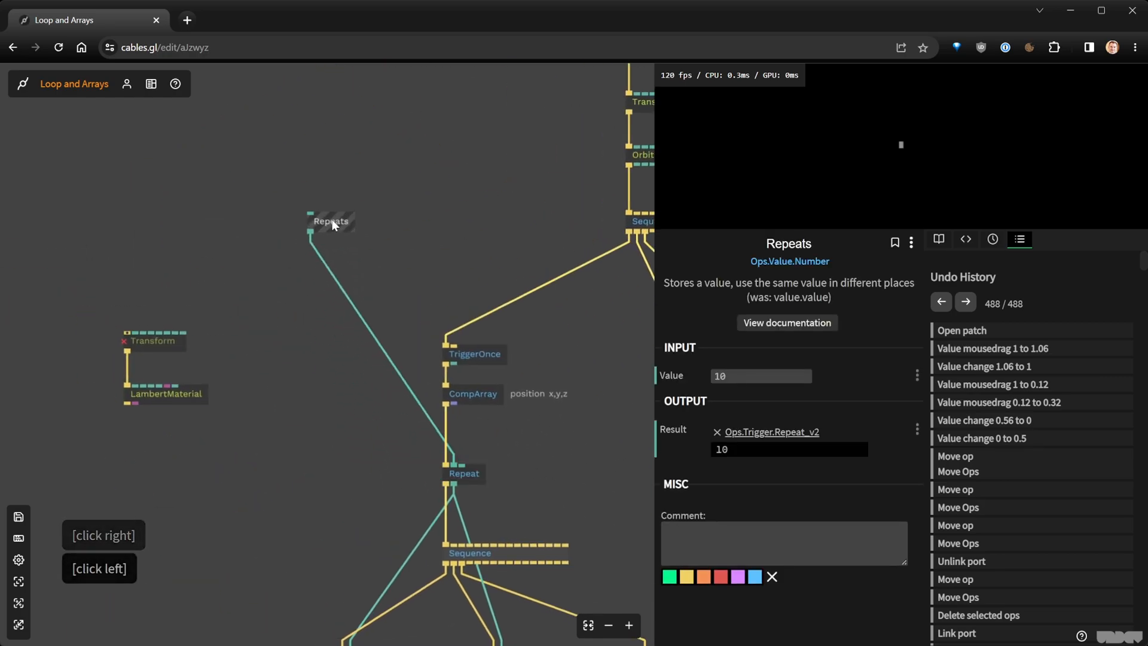
click(333, 225)
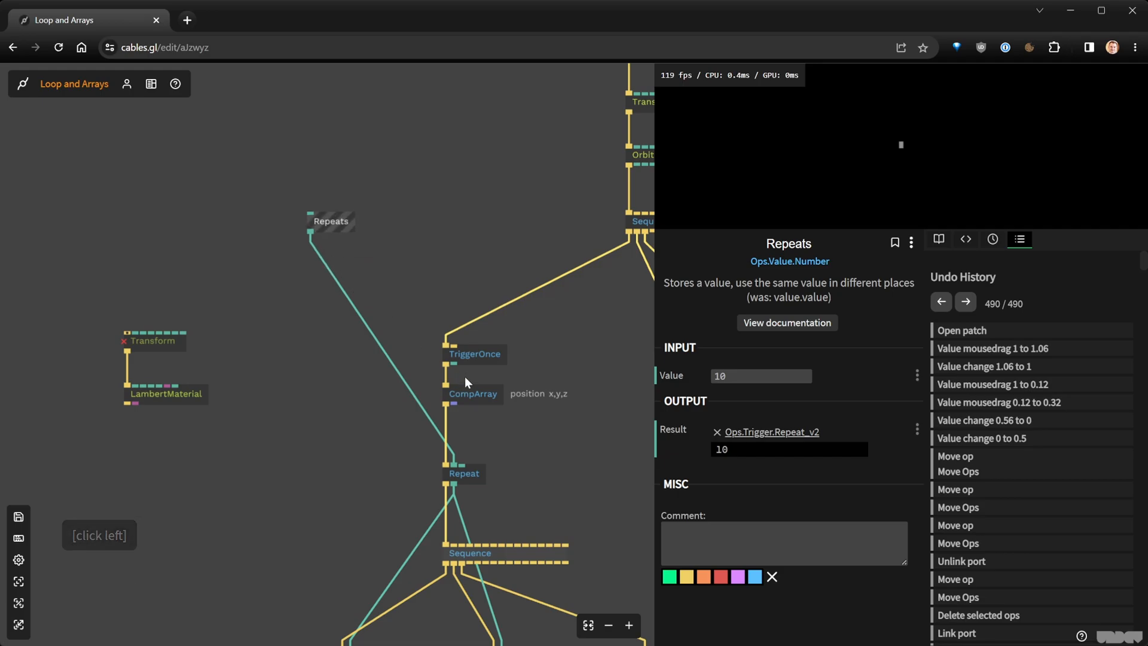
click(374, 278)
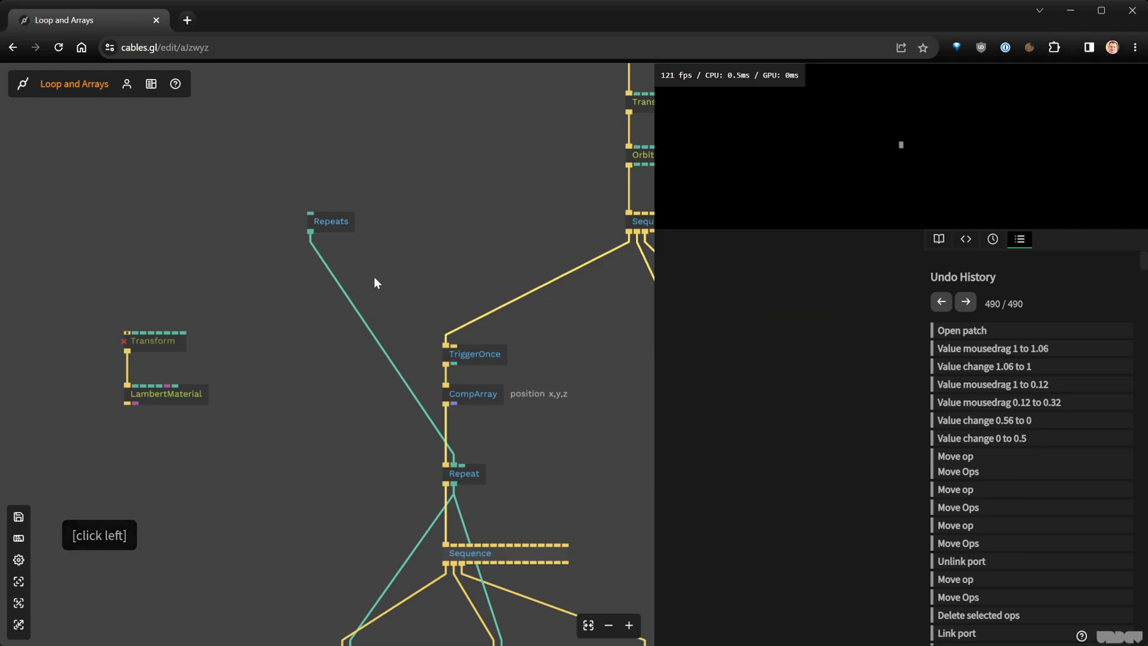
Add a TriggerOnChangeNumber op and place it directly below the Repeats op
key(Tab)
text(triggero)
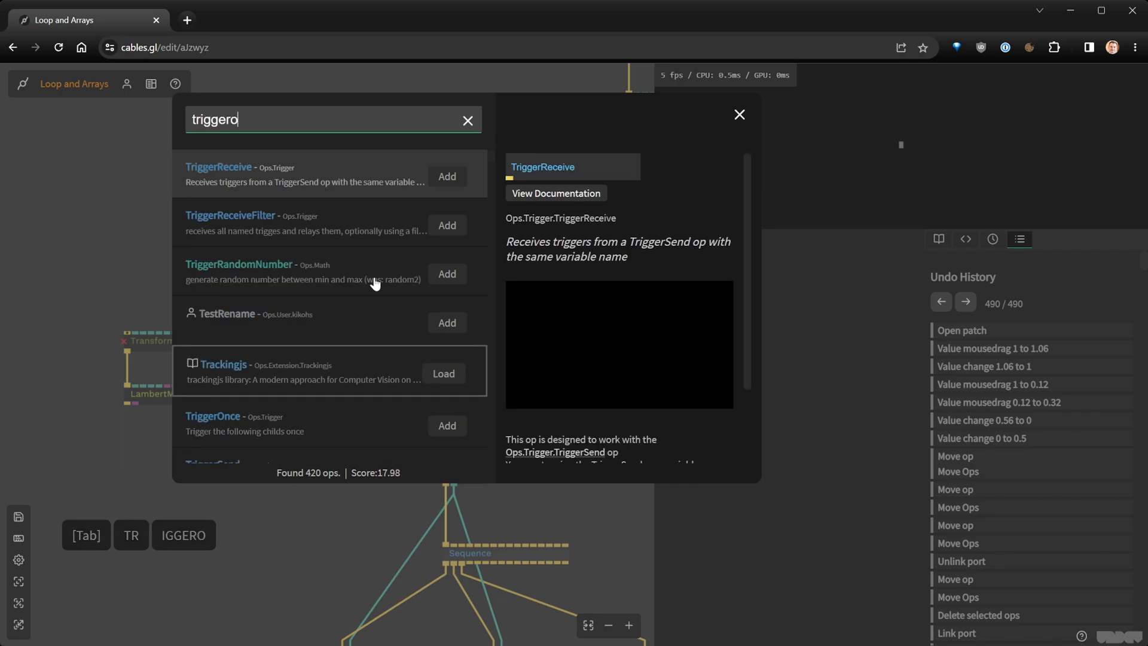
text(n)
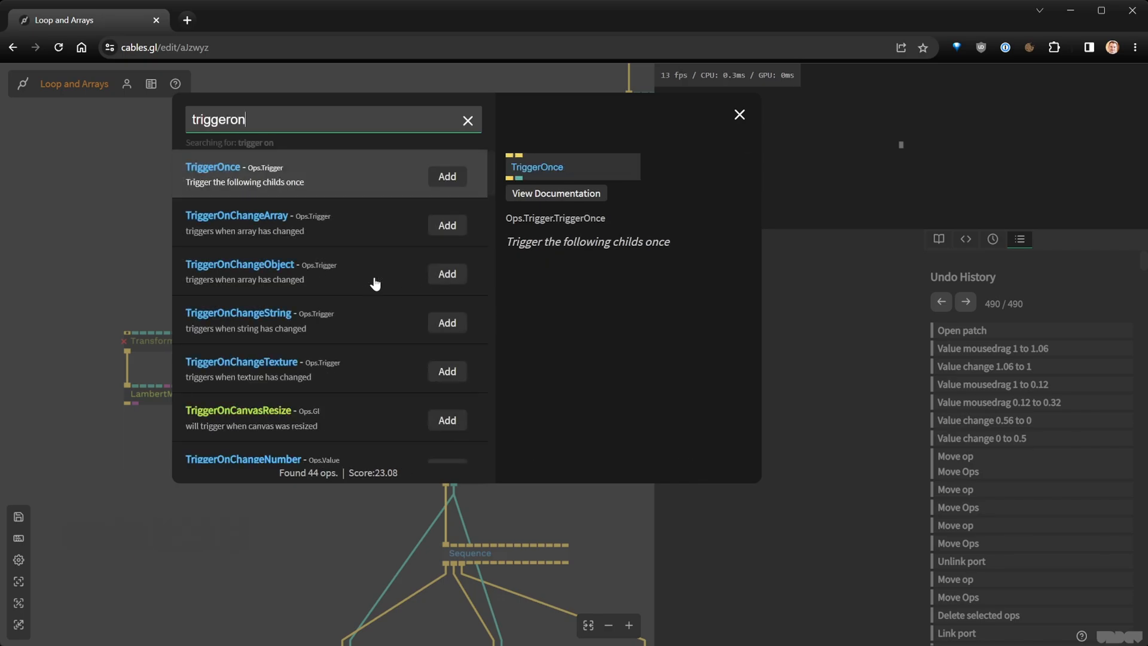
text(c)
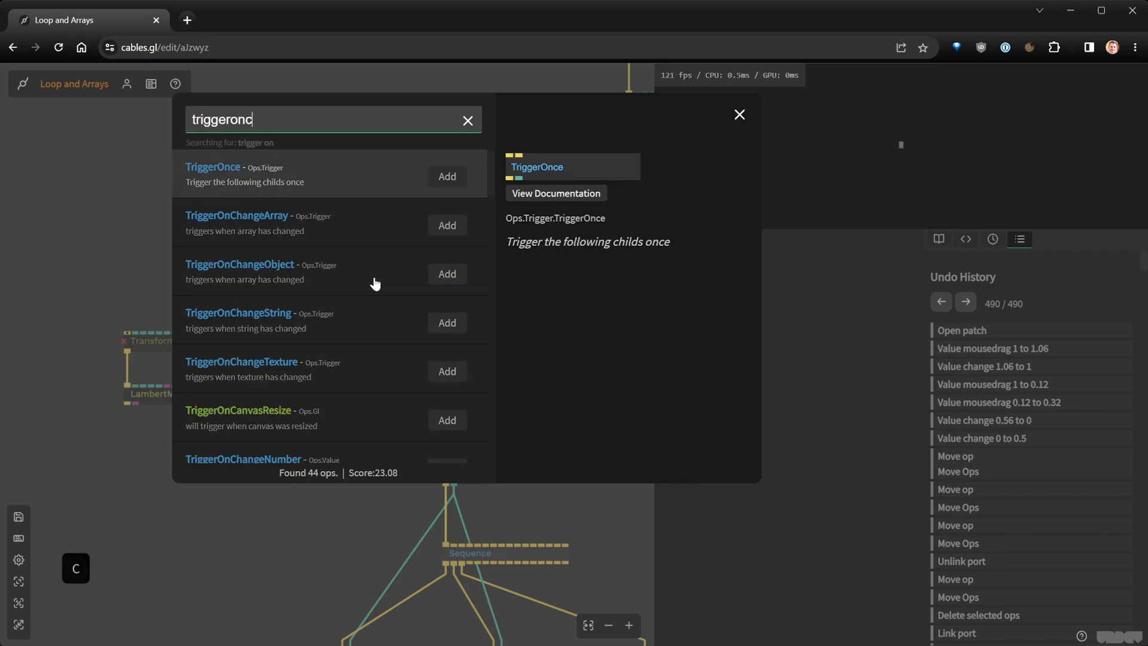
text(hange)
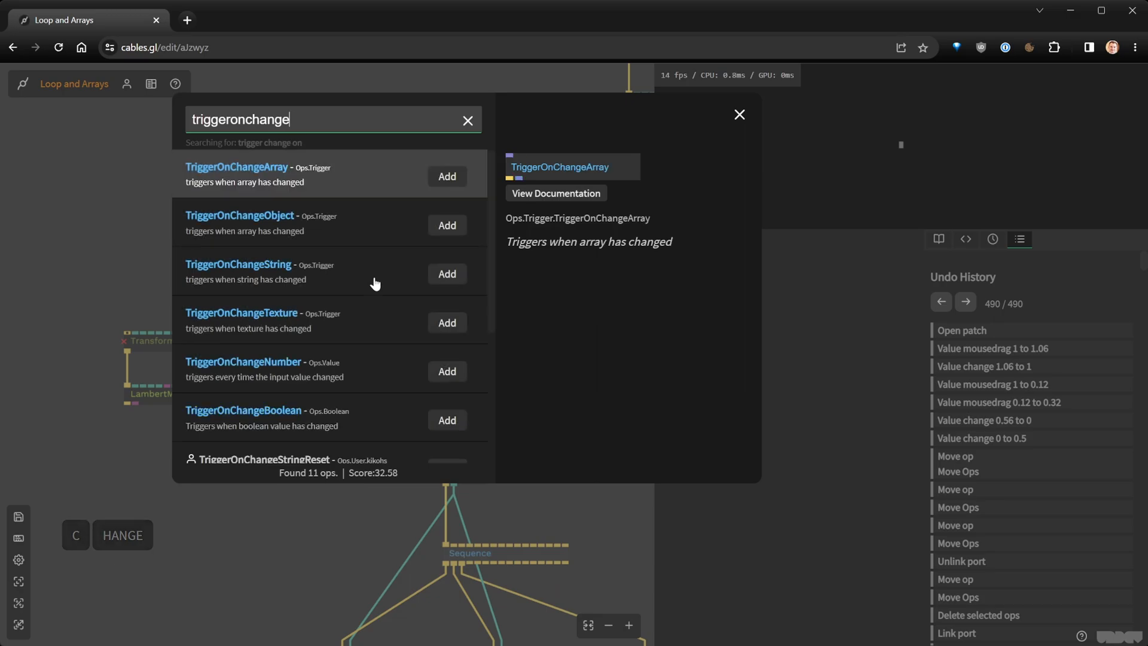
click(448, 372)
click(350, 288)
click(350, 288)
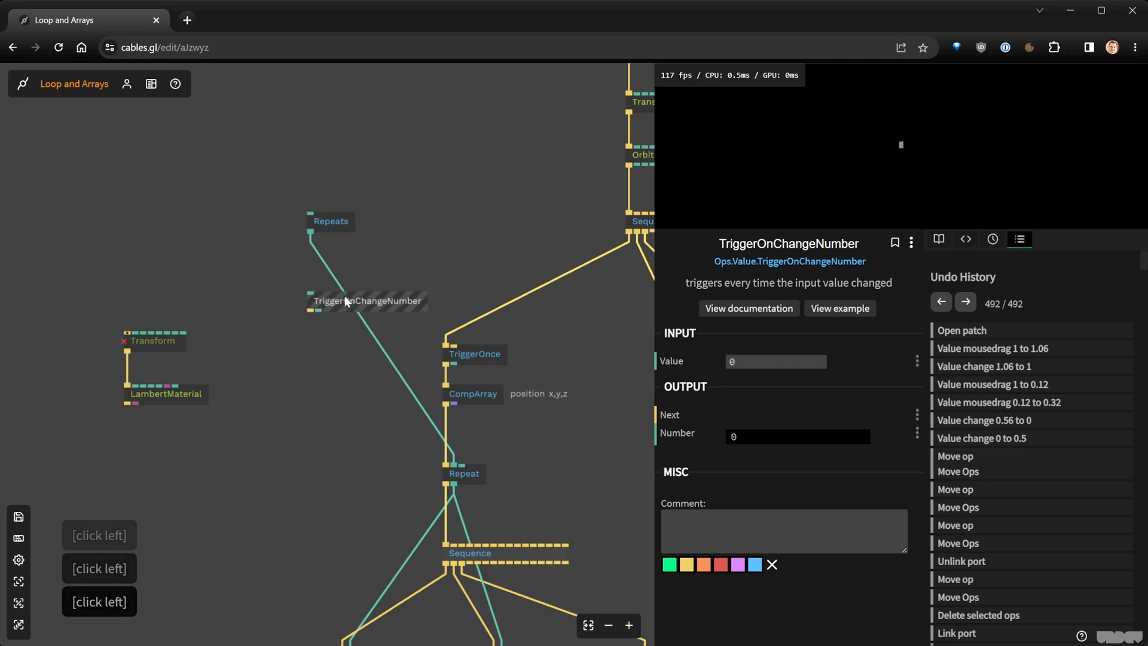
click(351, 291)
Route the Repeats value through TriggerOnChangeNumber into Repeat and link its trigger output to TriggerOnce's second trigger input
right_click(375, 337)
right_click(342, 281)
click(310, 231)
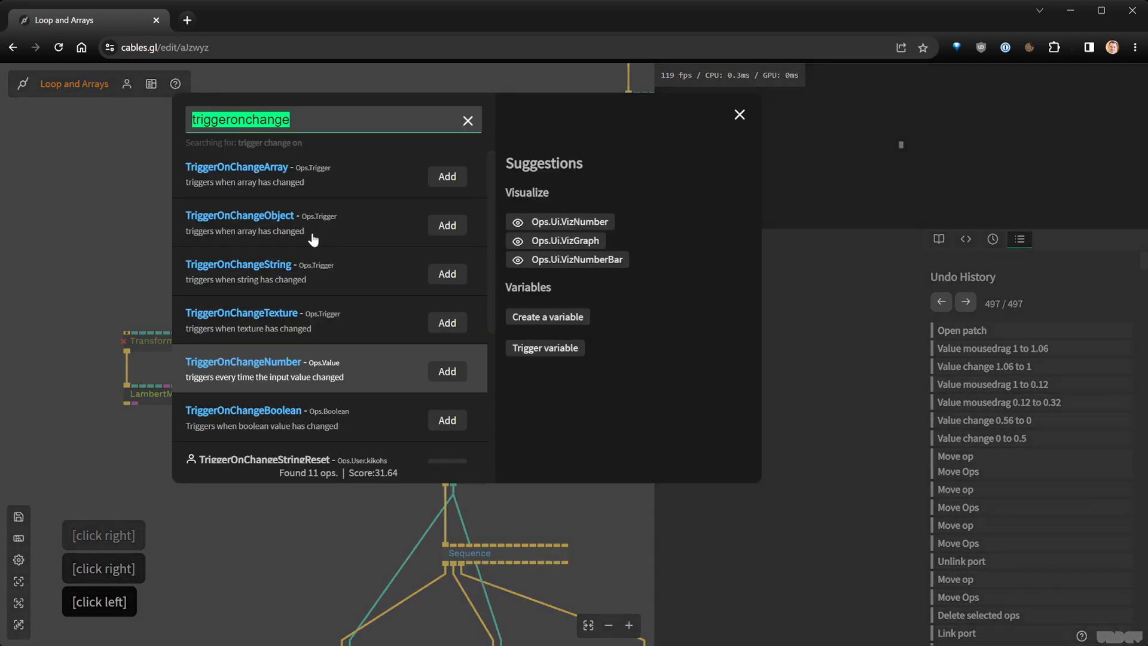
key(Escape)
scroll(339, 260, up, 3)
drag(346, 252, 489, 476)
right_click(350, 381)
scroll(333, 256, down, 2)
drag(292, 210, 484, 297)
Set the Repeats op's value to 100
click(294, 121)
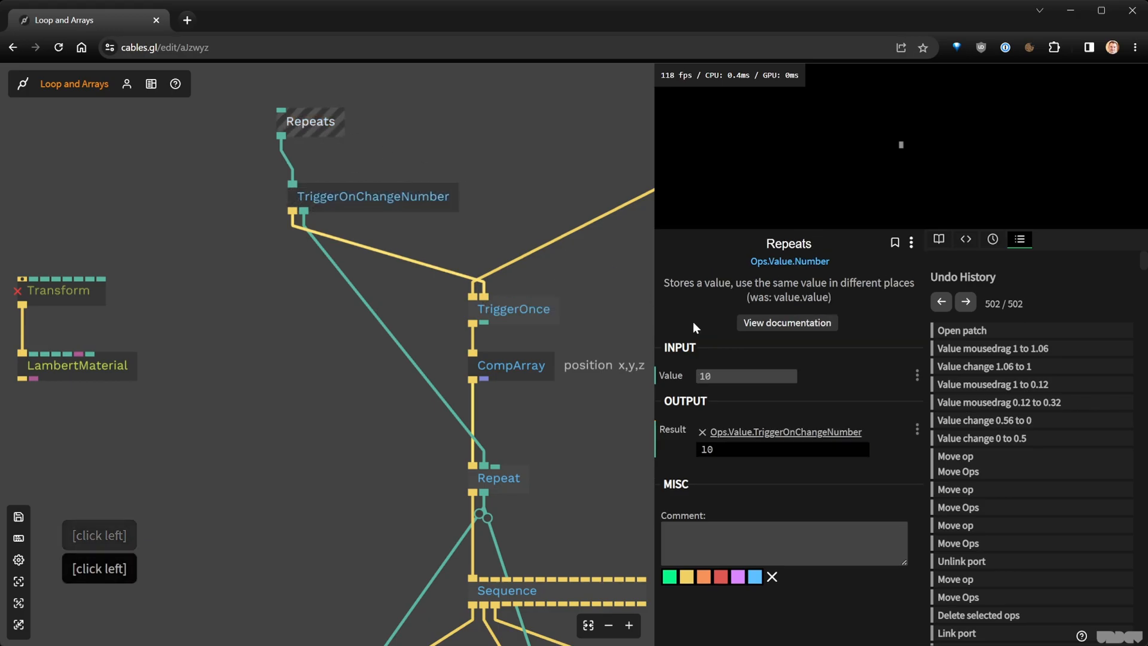
click(737, 378)
text(100)
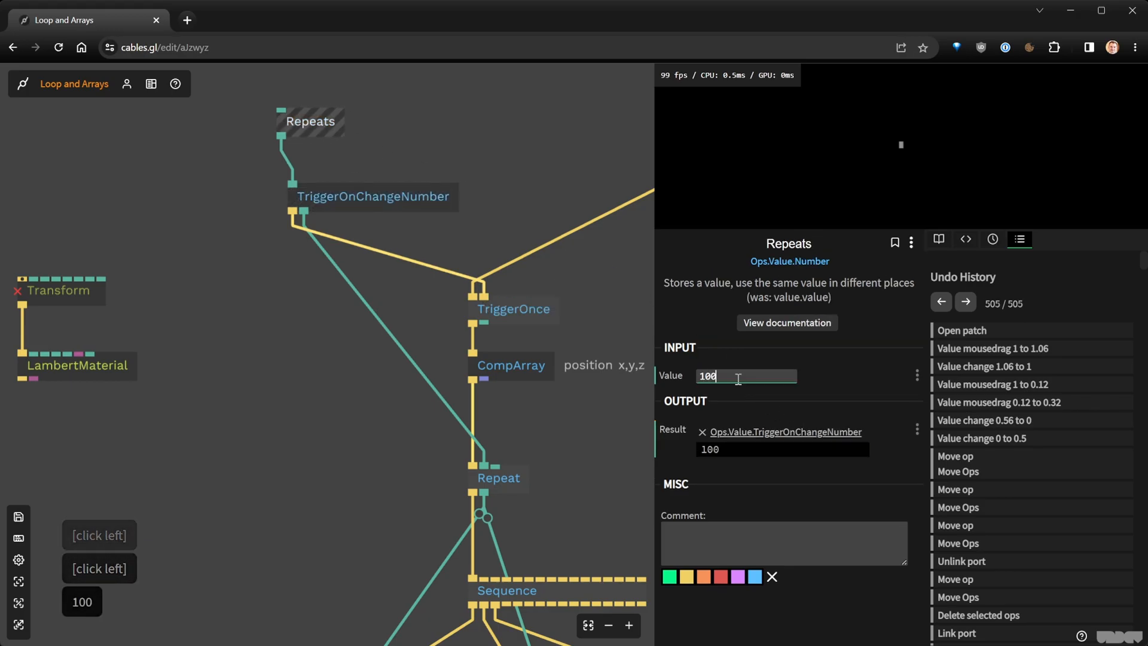
Connect CompArray's array output to the Positions input of MeshInstancer
right_click(460, 302)
scroll(399, 375, down, 3)
right_click(326, 383)
scroll(378, 370, down, 3)
right_click(322, 376)
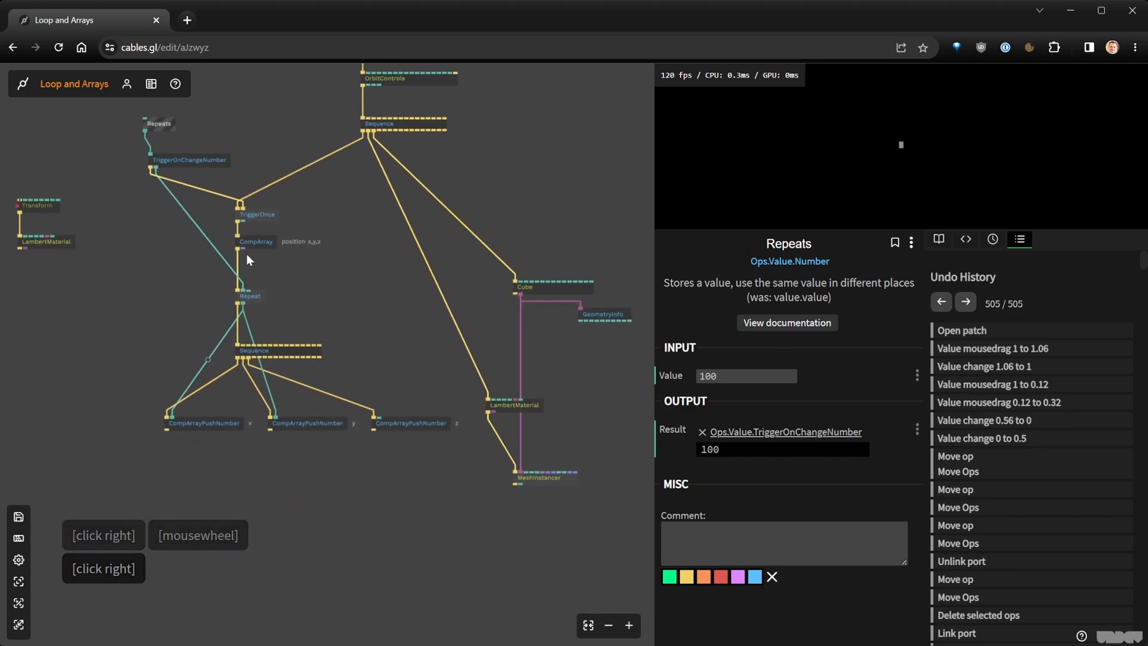
drag(242, 247, 541, 472)
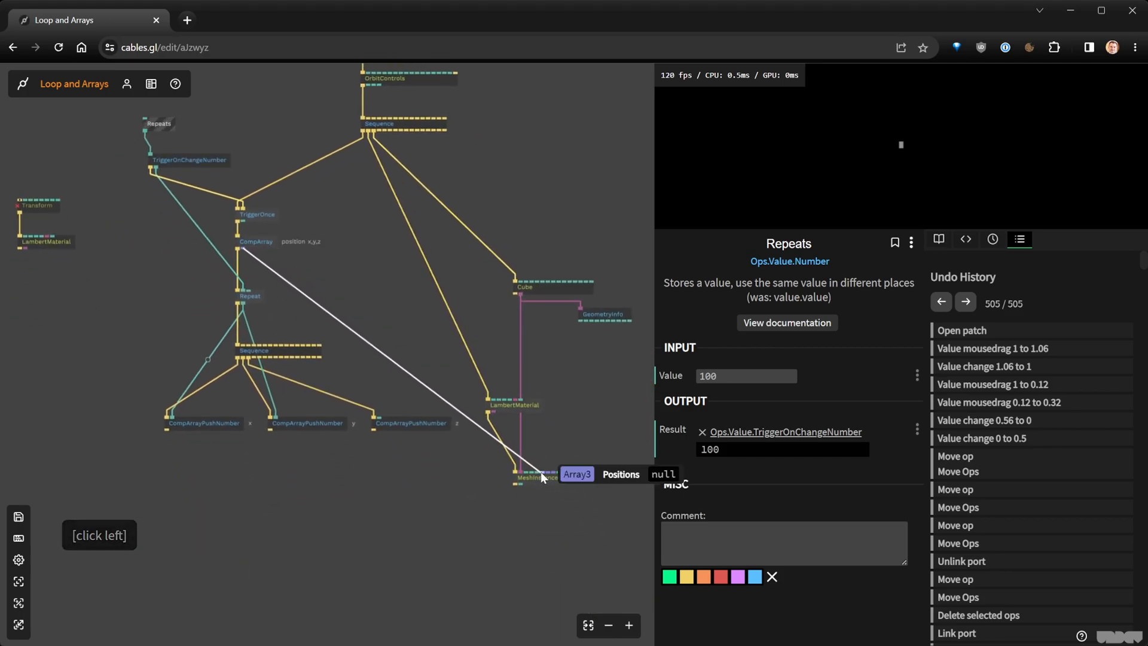
Align the TriggerOnChangeNumber and Repeats ops in a column above TriggerOnce and save the patch
right_click(331, 300)
click(358, 318)
drag(357, 318, 364, 326)
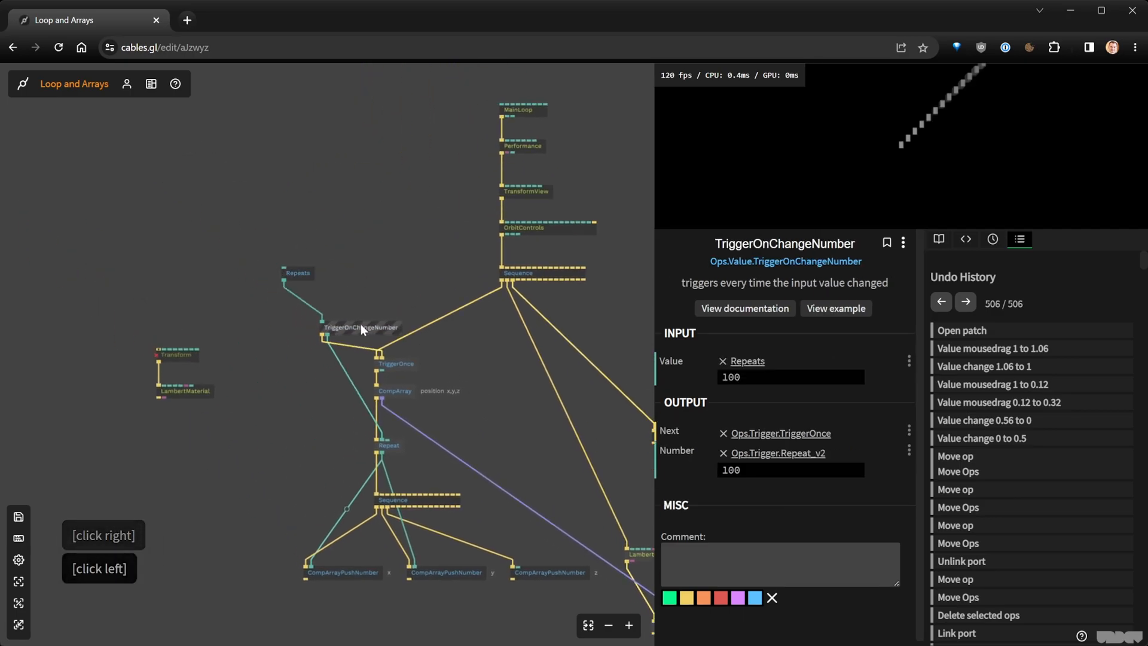
drag(303, 274, 343, 288)
key(ctrl+s)
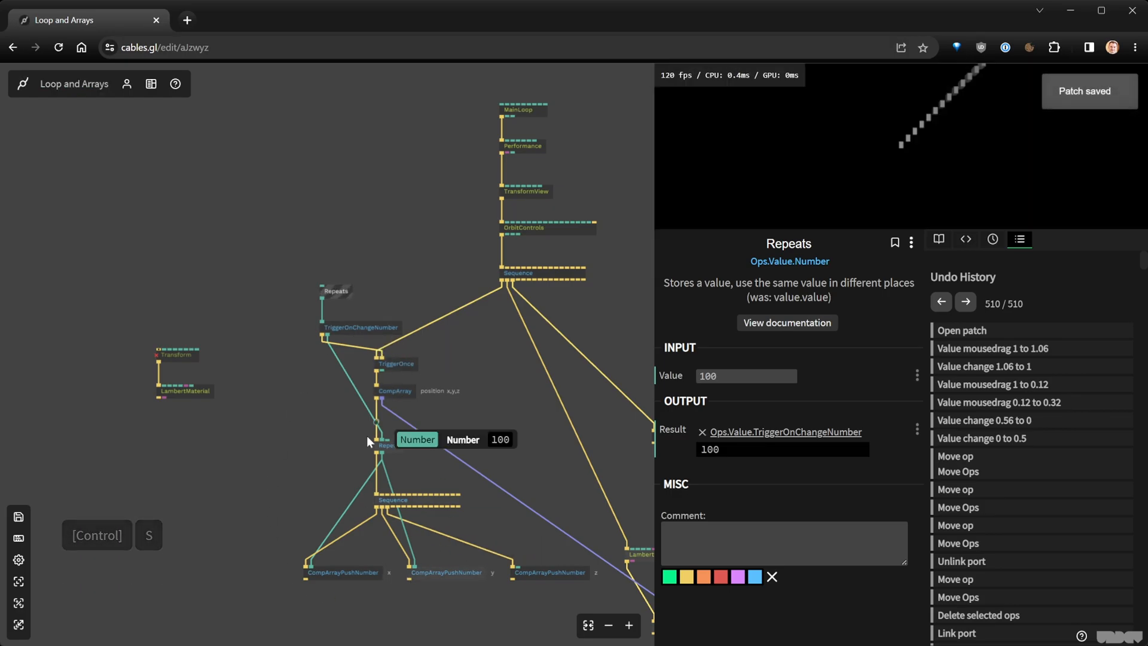
Set the Repeats op's value to 10
click(737, 375)
text(10)
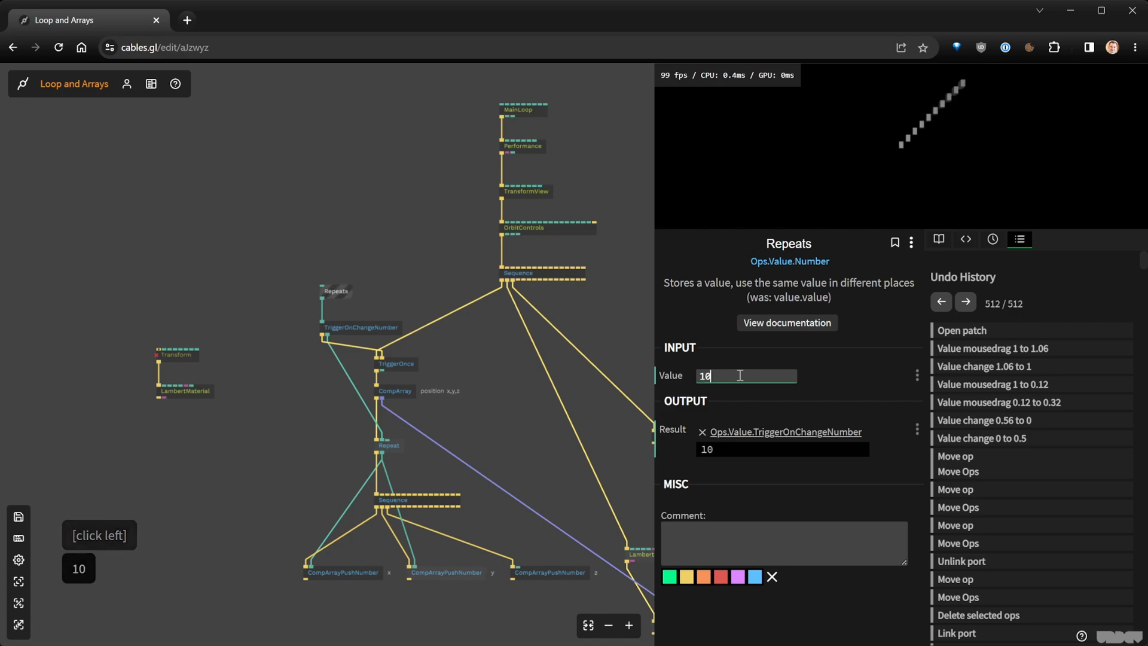
Move the connected LambertMaterial closer to Sequence, save the patch and shift MeshInstancer closer to LambertMaterial
scroll(426, 403, down, 2)
drag(477, 406, 355, 322)
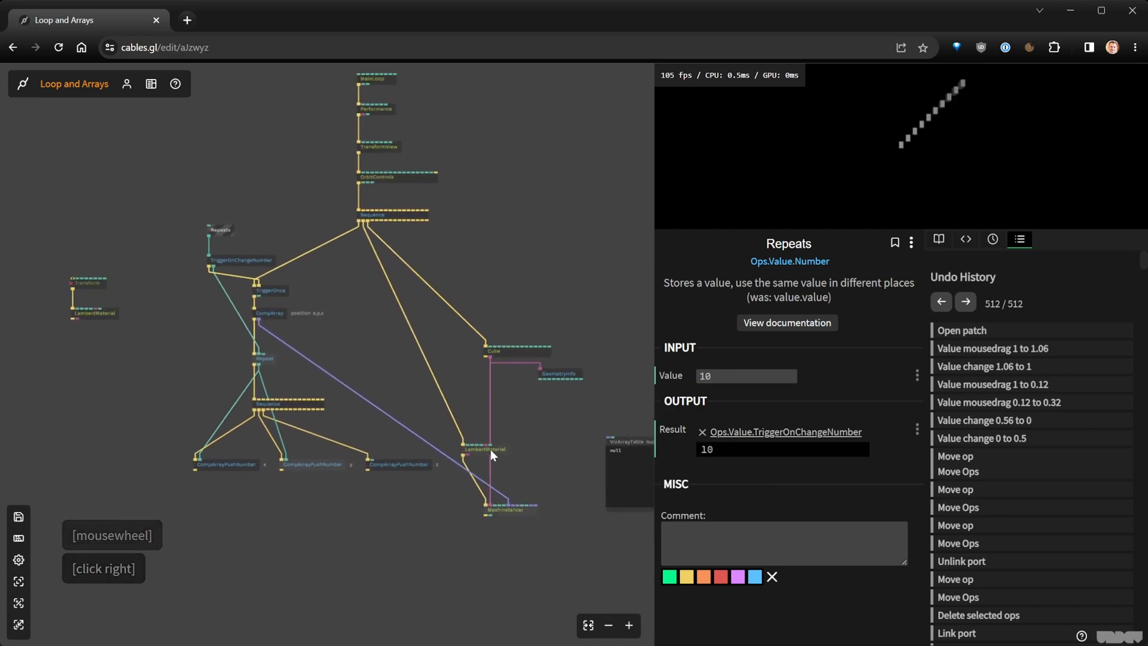
click(460, 408)
drag(461, 410, 428, 380)
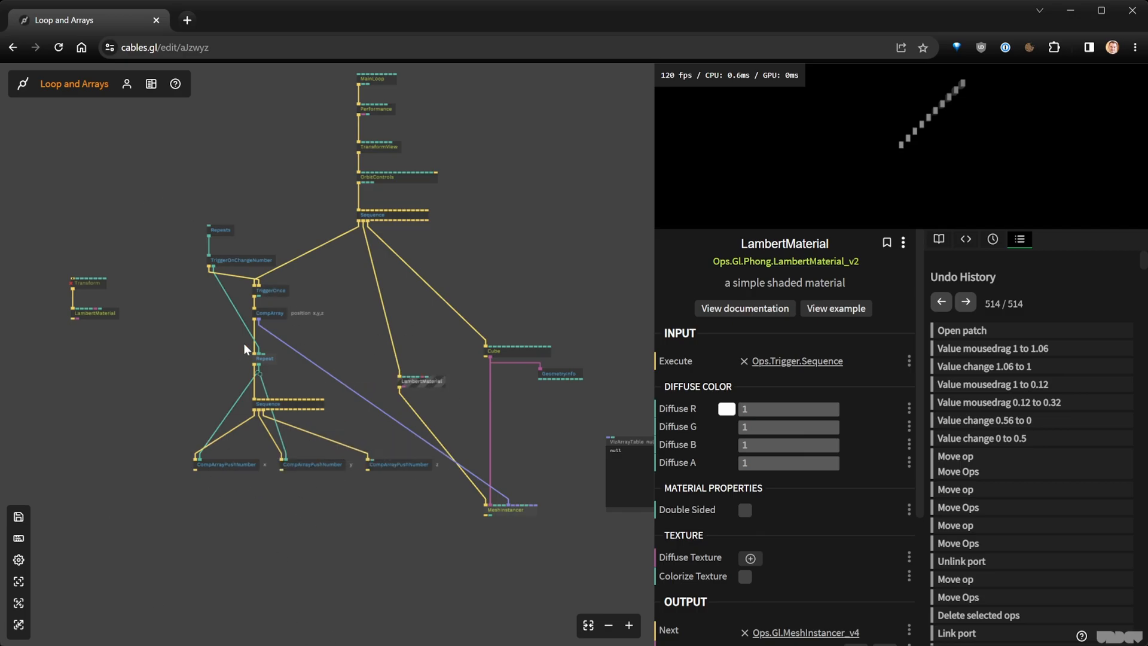
key(ctrl+s)
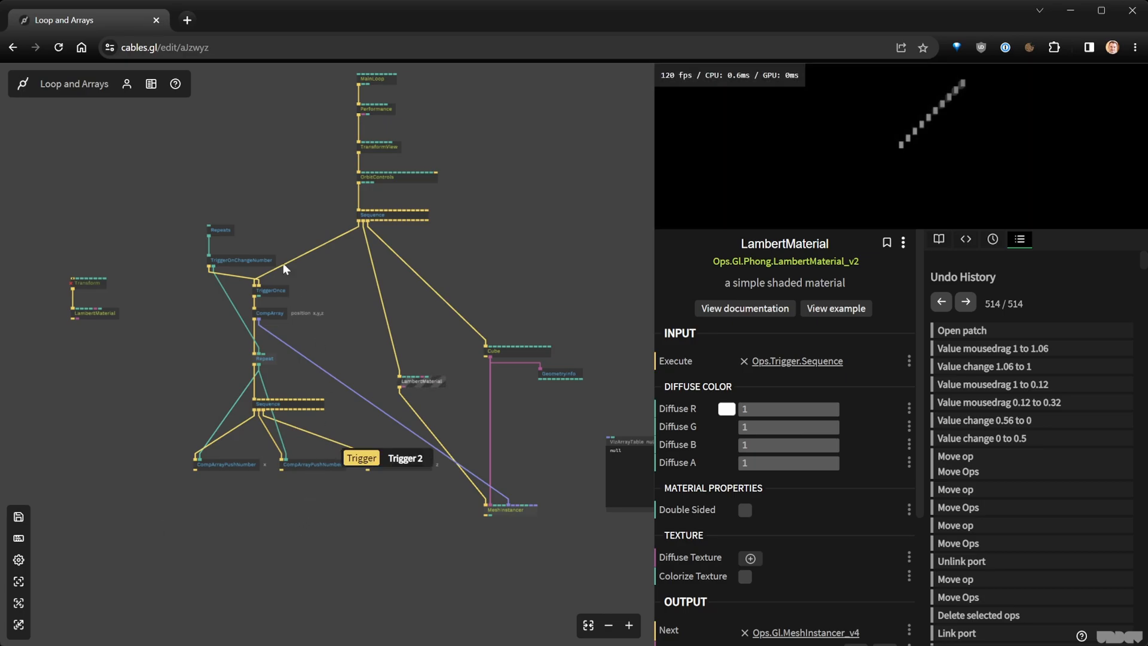
drag(503, 509, 468, 498)
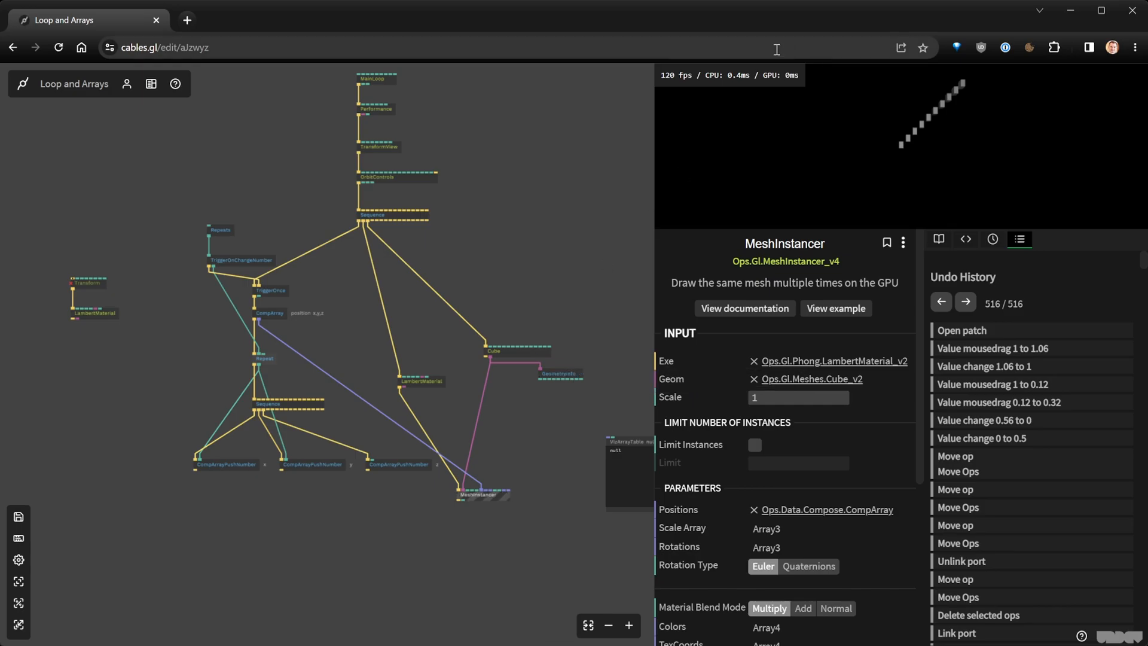
Raise the Repeats value in stages from 100 through 10000 and 100000 to 1000000 and inspect the cubes in the preview
click(221, 230)
click(734, 373)
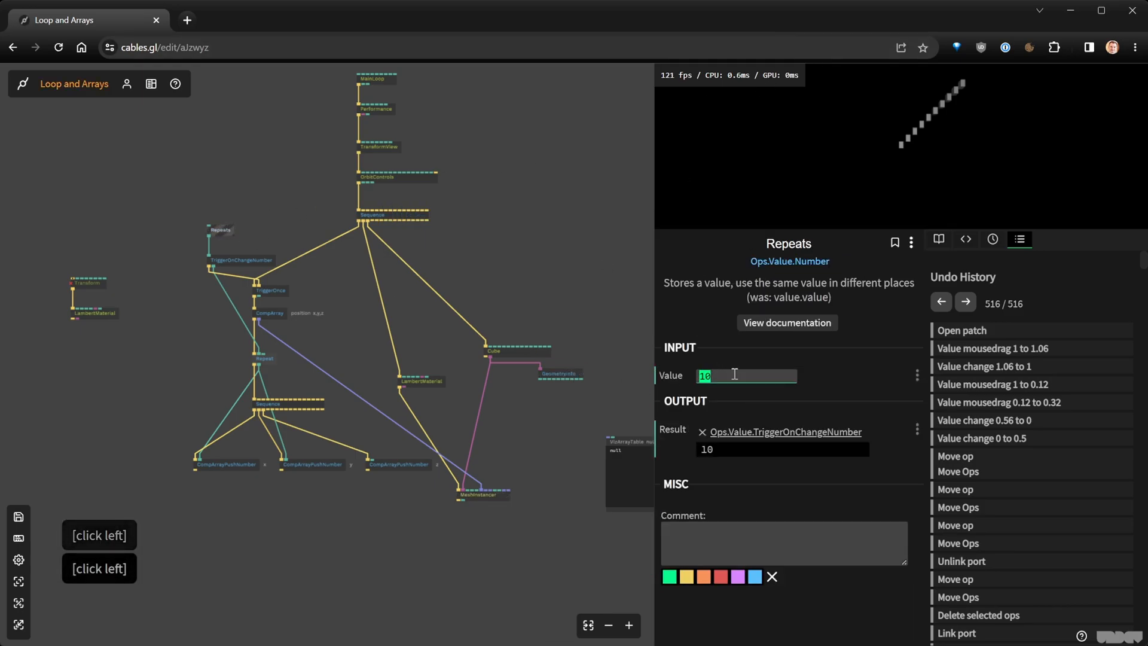
text(100)
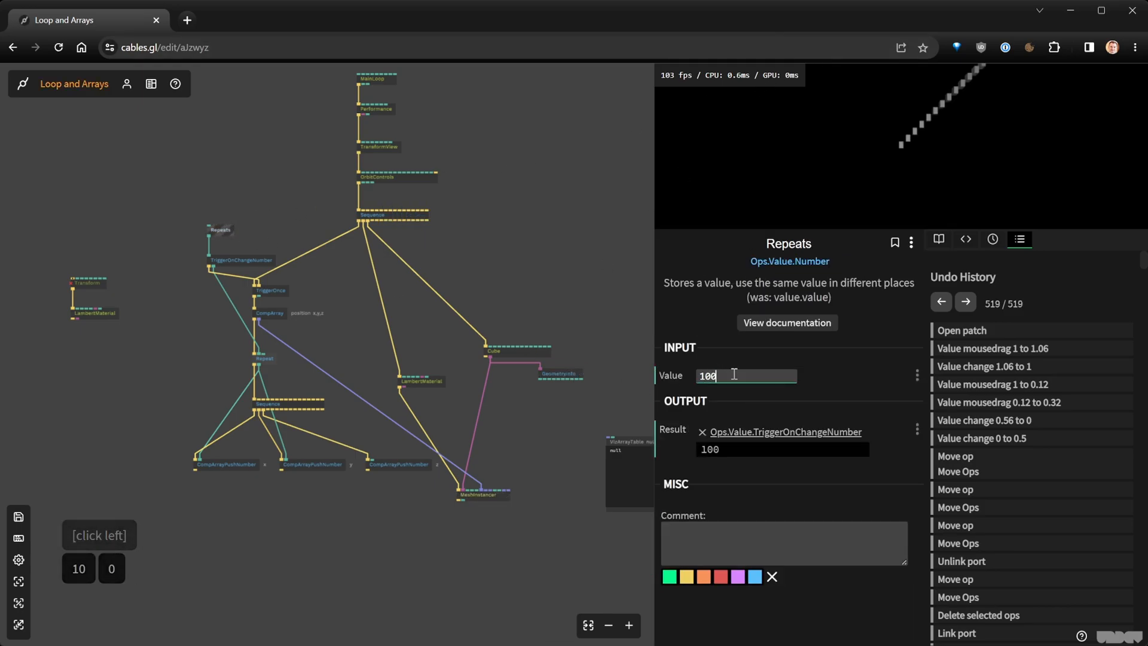
text(00)
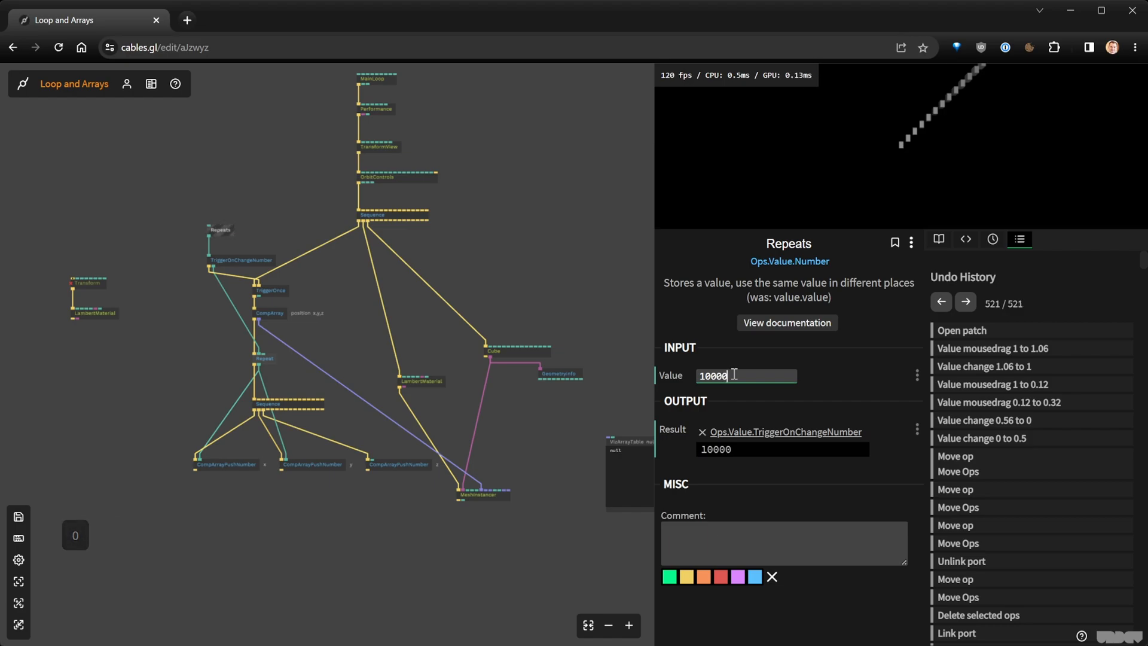
text(0)
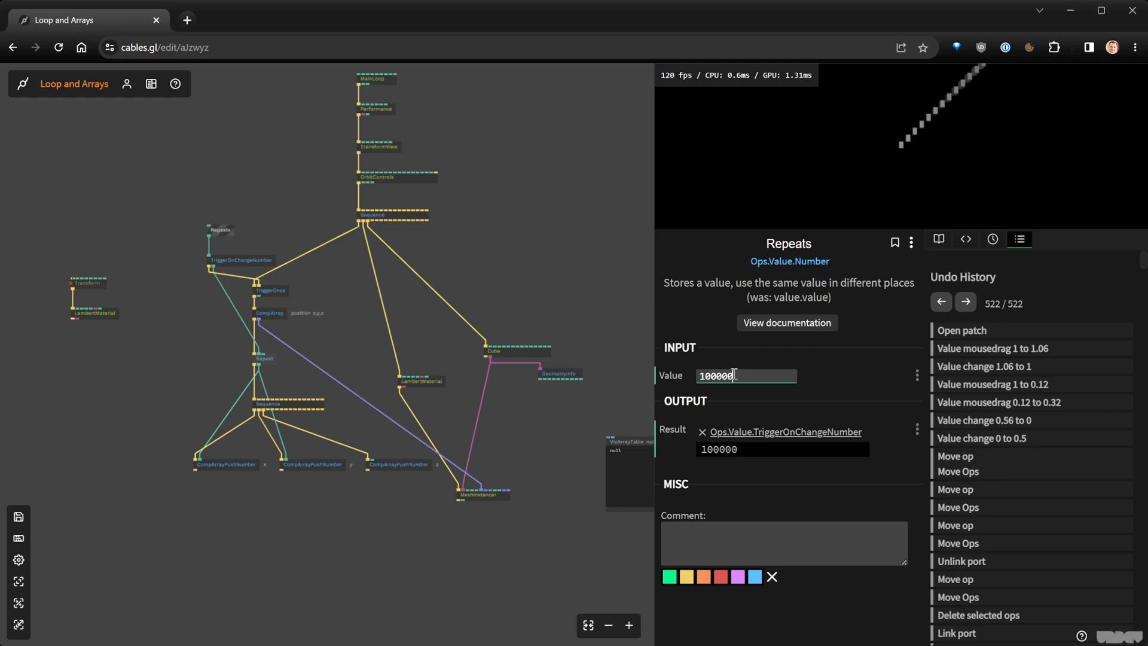
text(0)
click(835, 142)
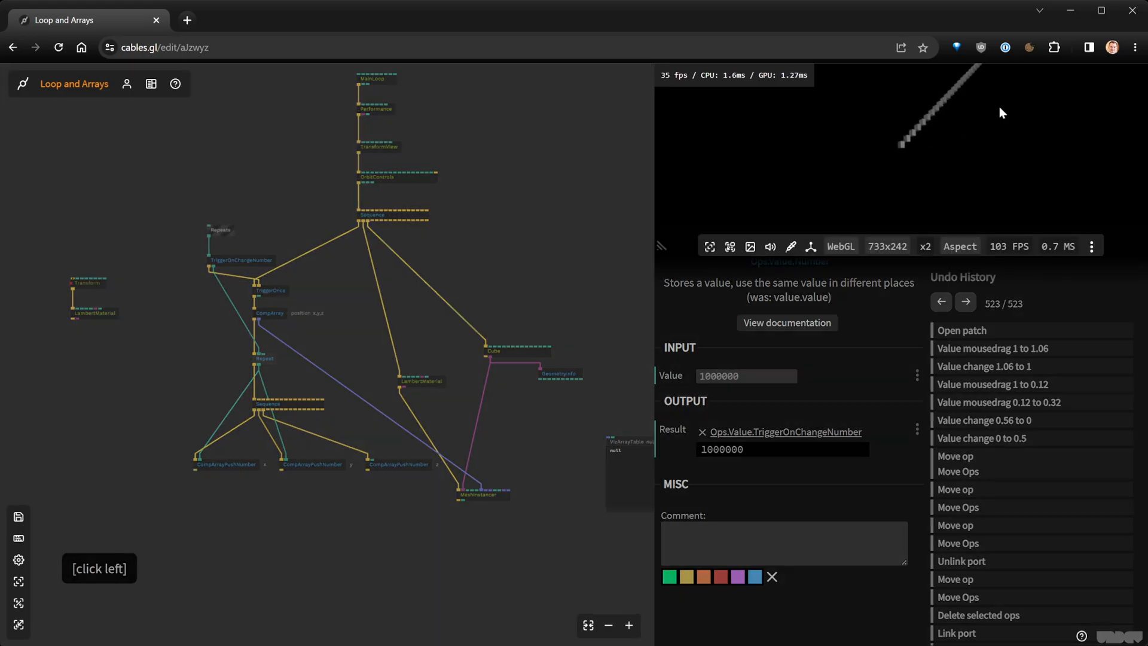
mouse_move(939, 148)
mouse_down()
mouse_move(875, 155)
mouse_move(932, 126)
mouse_move(915, 141)
mouse_move(955, 156)
mouse_up()
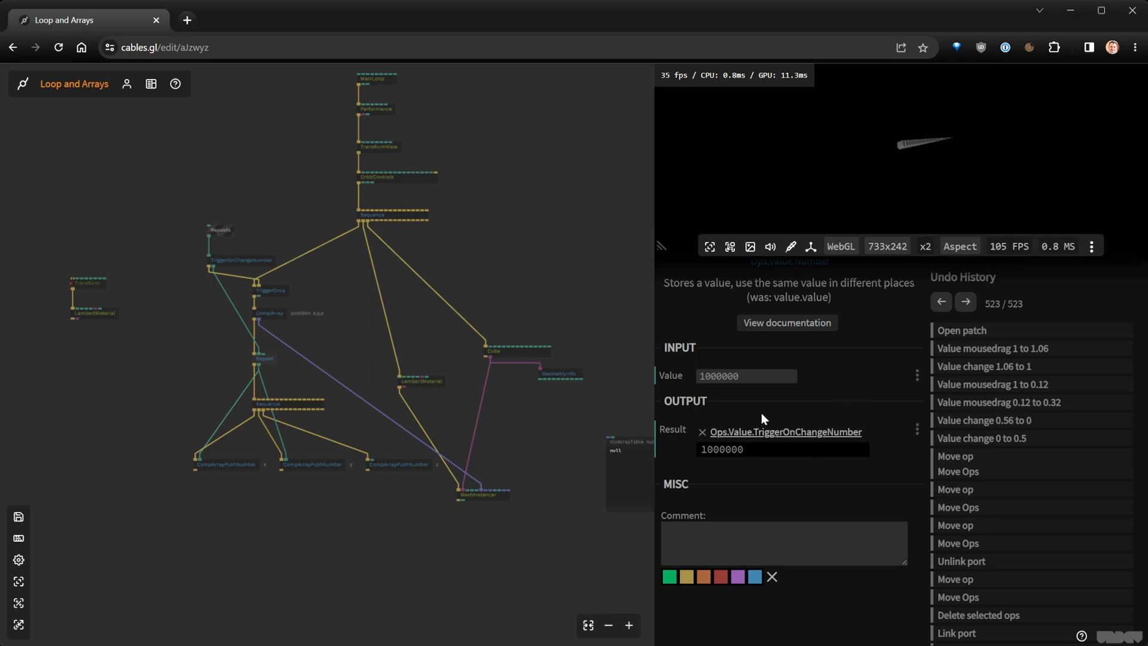
Reduce the Repeats value to 10000, check the row of cubes in the preview and save the patch
click(754, 376)
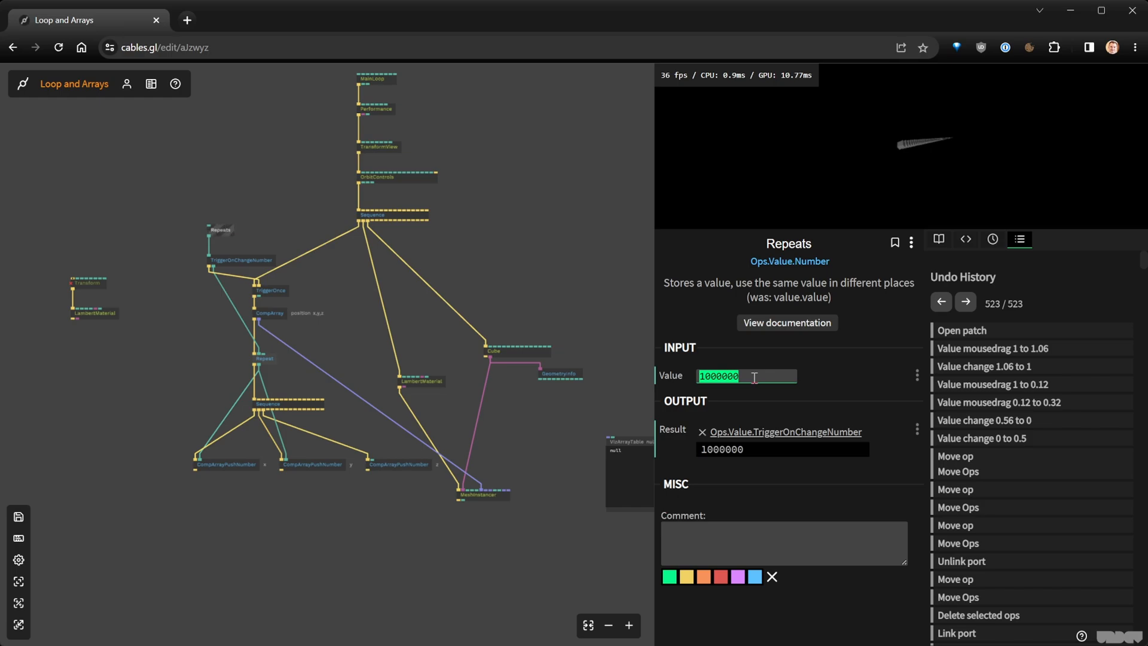
text(100)
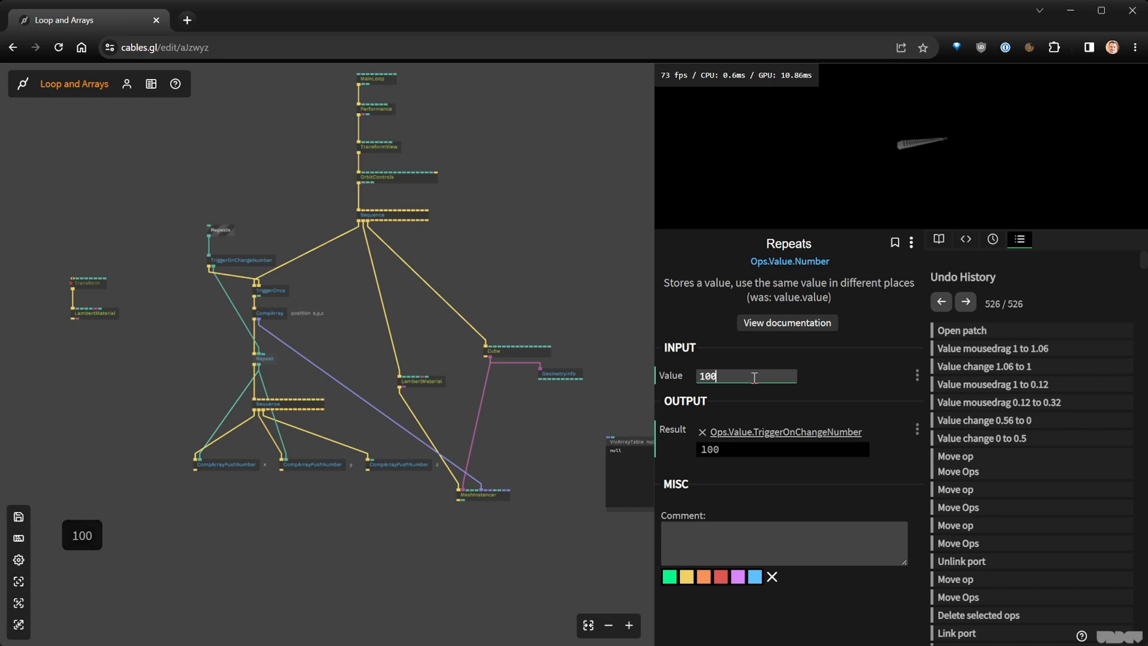
text(00)
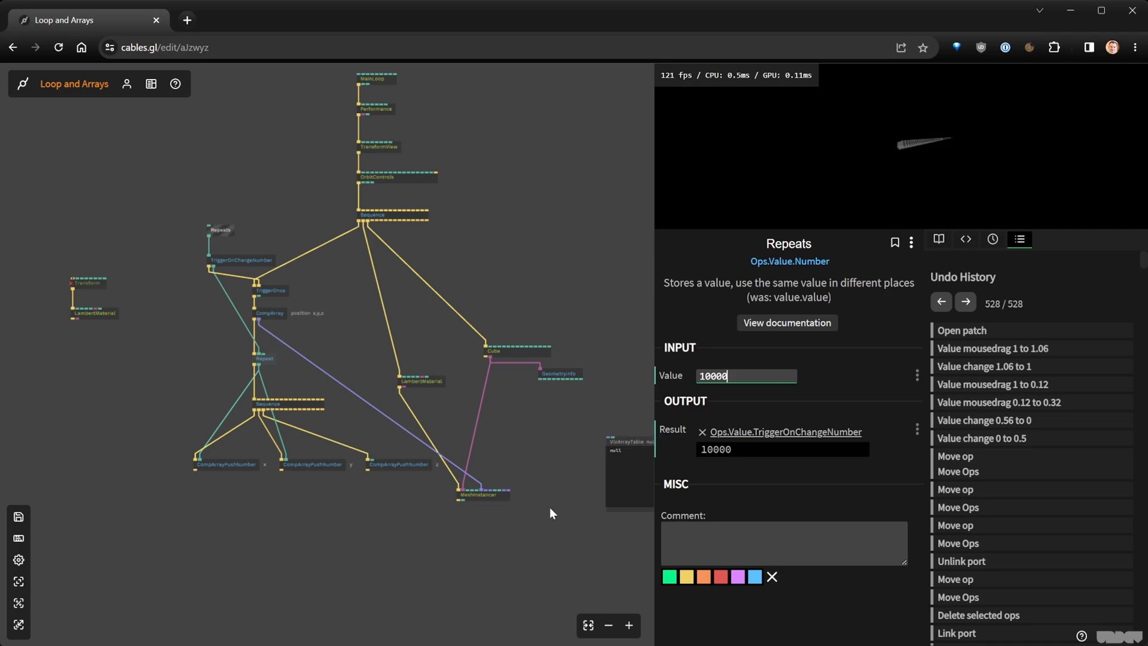
click(905, 178)
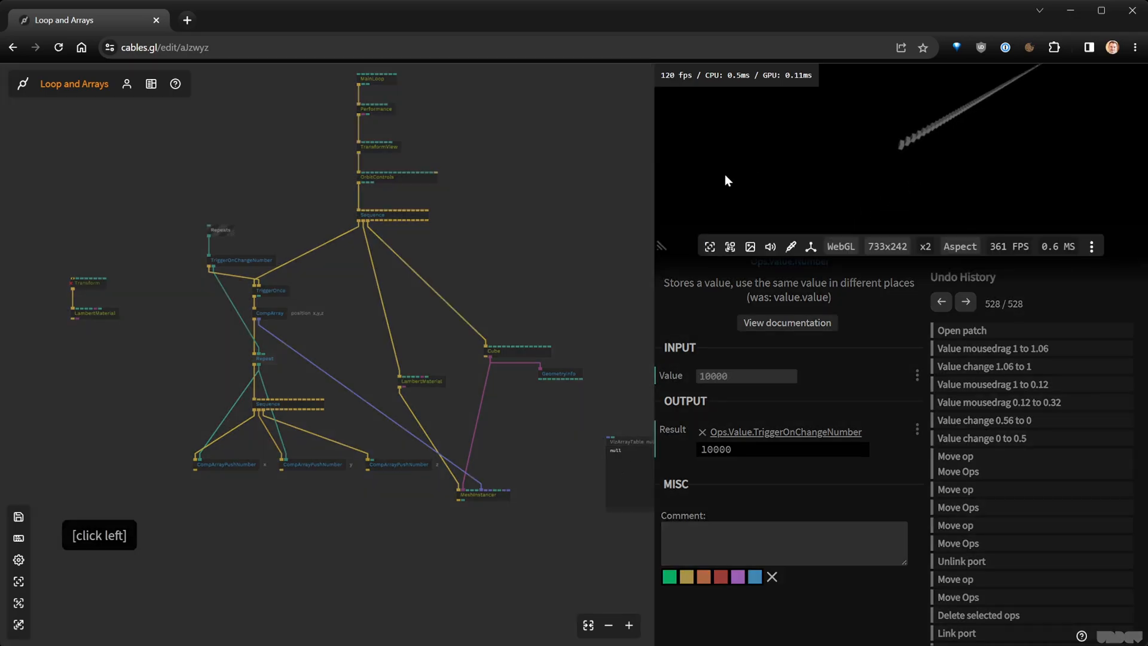
click(539, 438)
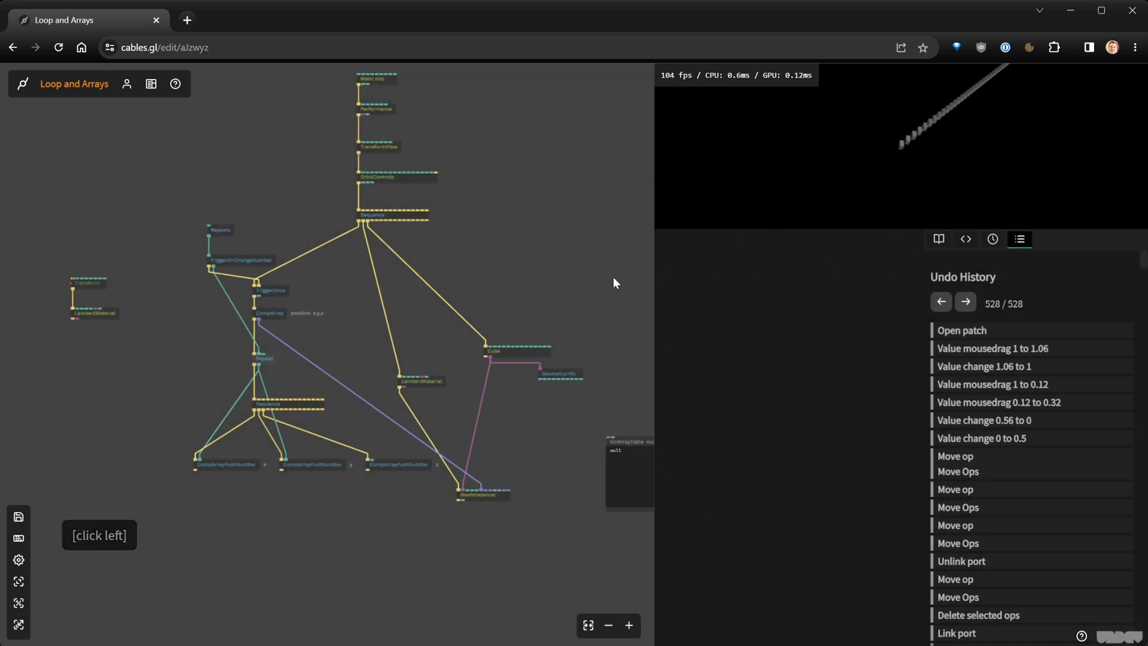
key(ctrl+s)
Move the three CompArrayPushNumber ops further below Sequence and place the y one lower than the x and z ones
drag(355, 494, 295, 478)
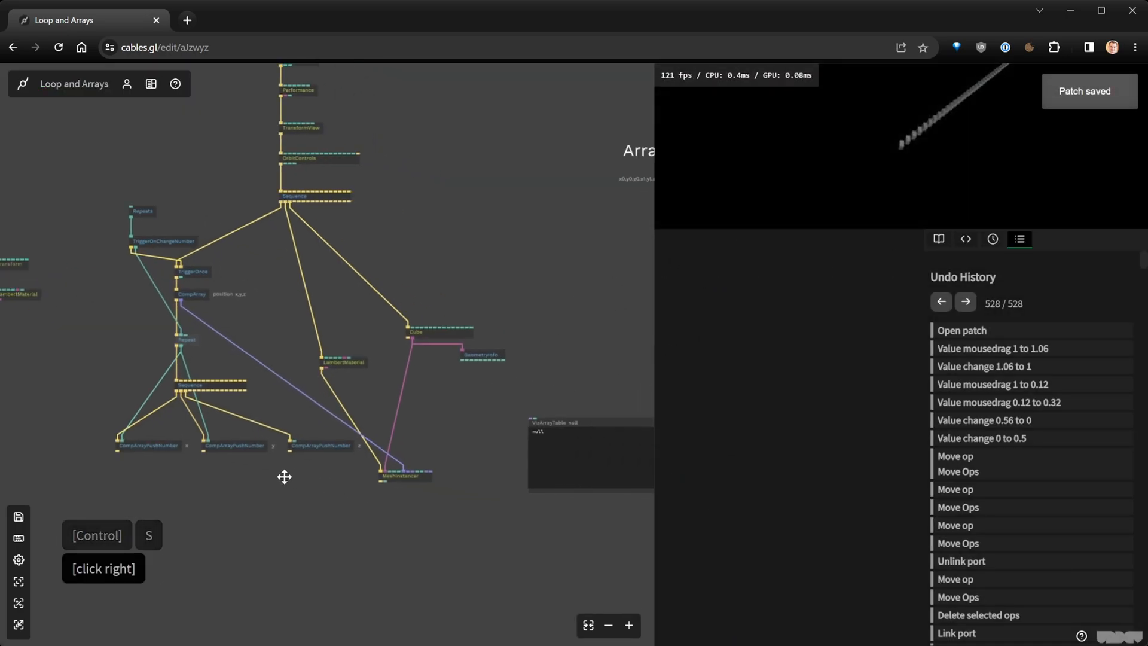
scroll(497, 464, up, 3)
drag(497, 464, 241, 440)
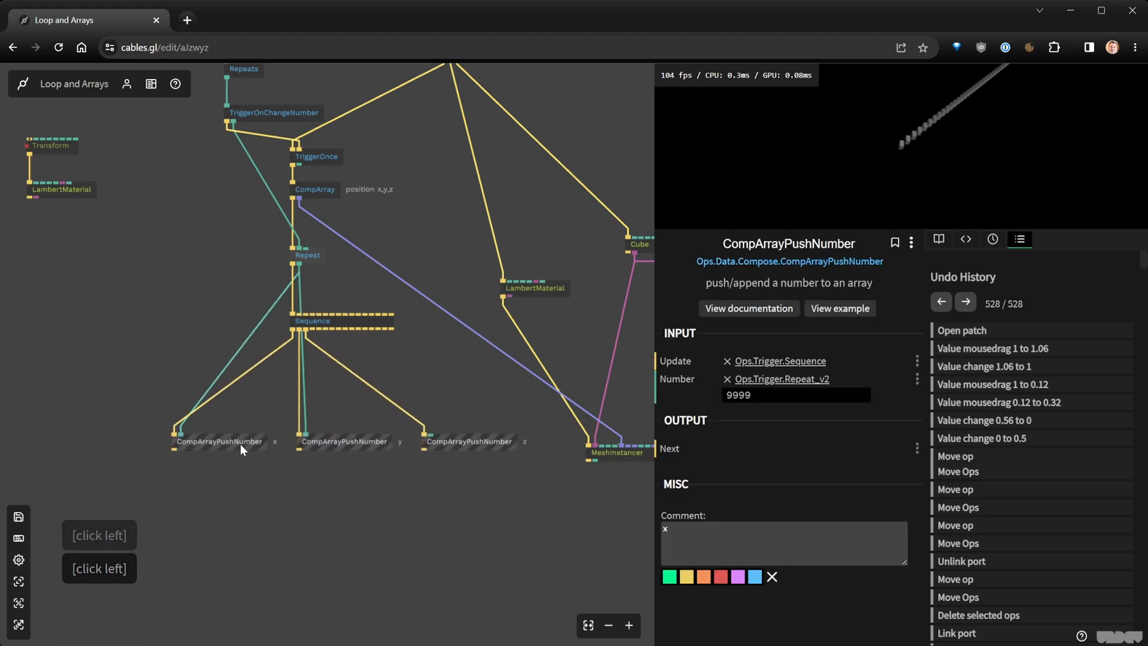
click(328, 514)
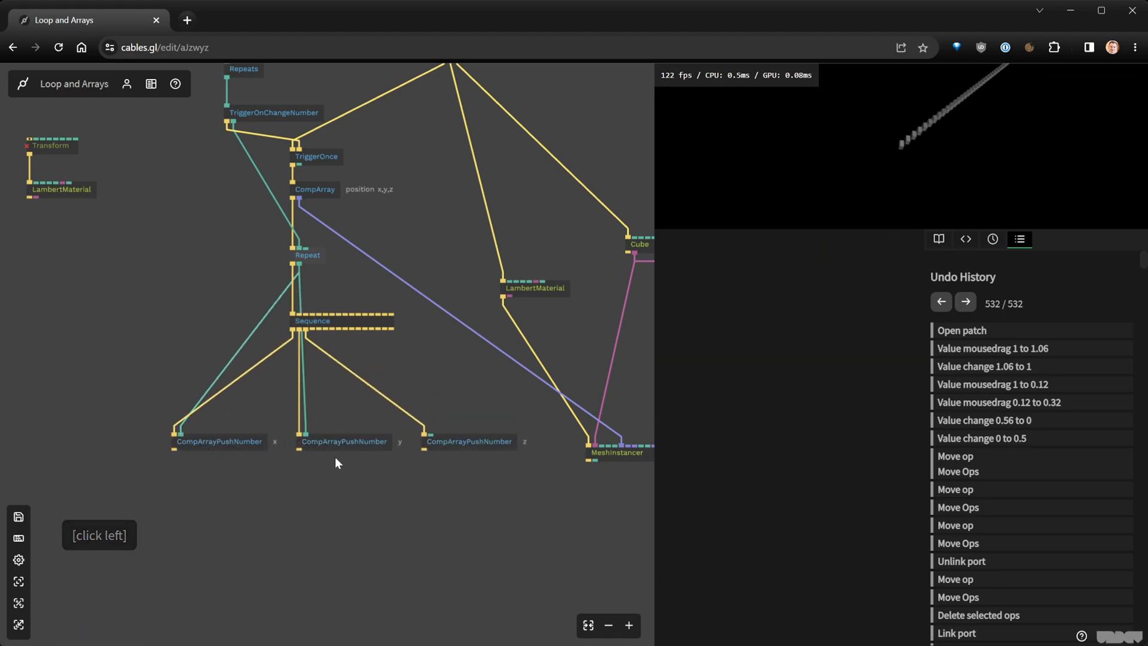
drag(329, 444, 329, 520)
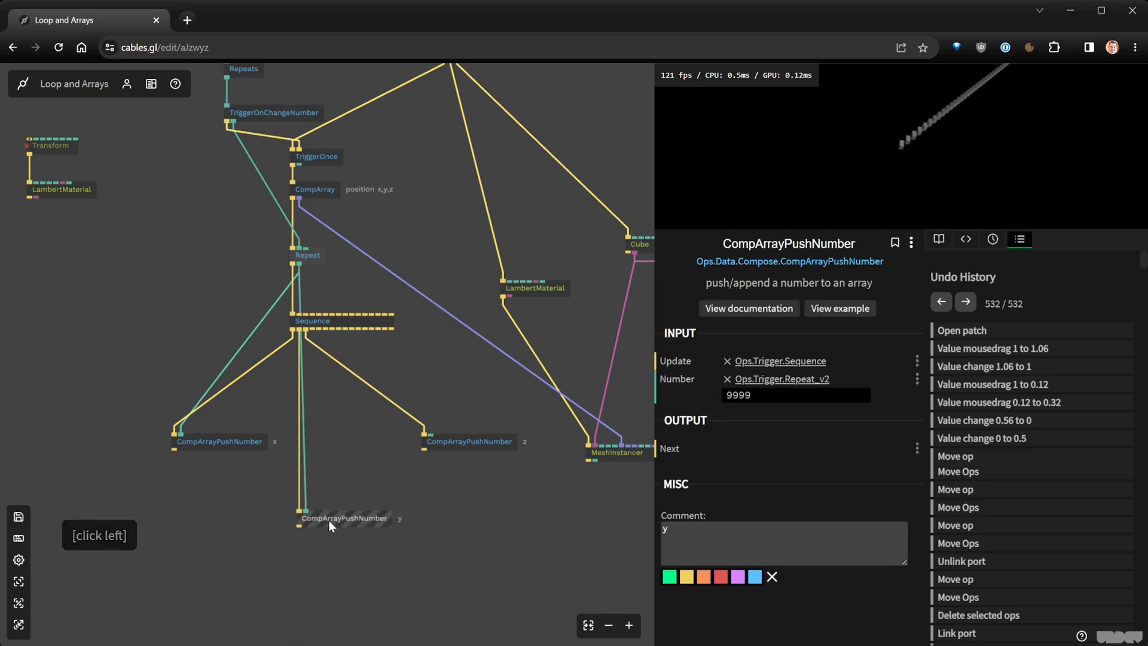
Insert a Sine op into the number link between Repeat and the y CompArrayPushNumber
click(329, 520)
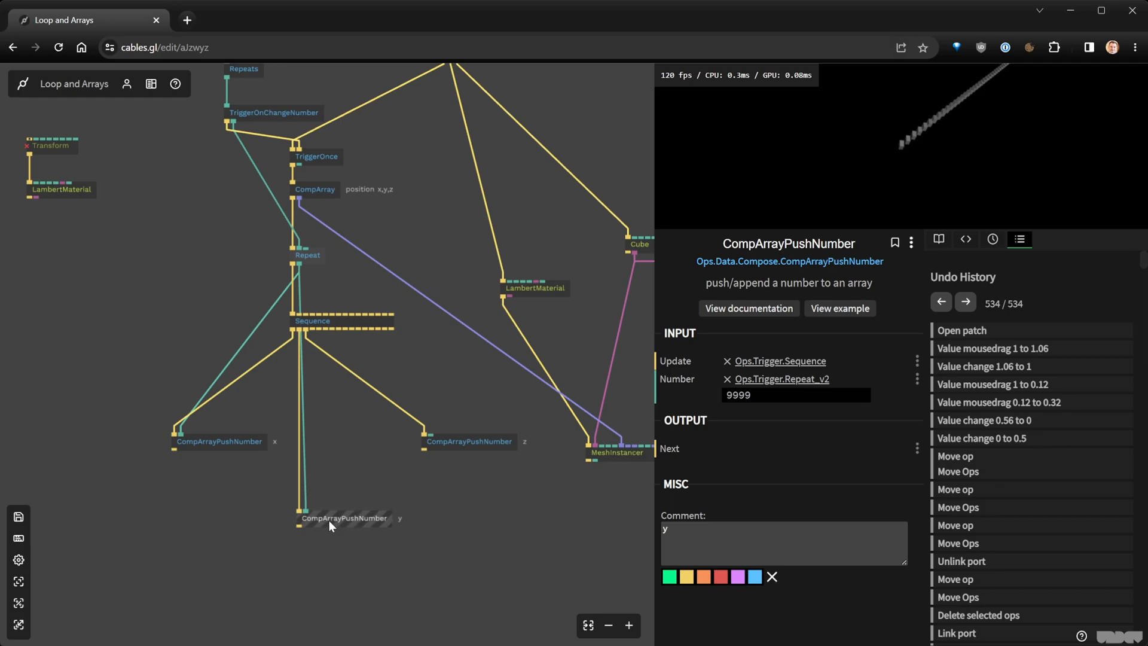
click(303, 425)
text(si)
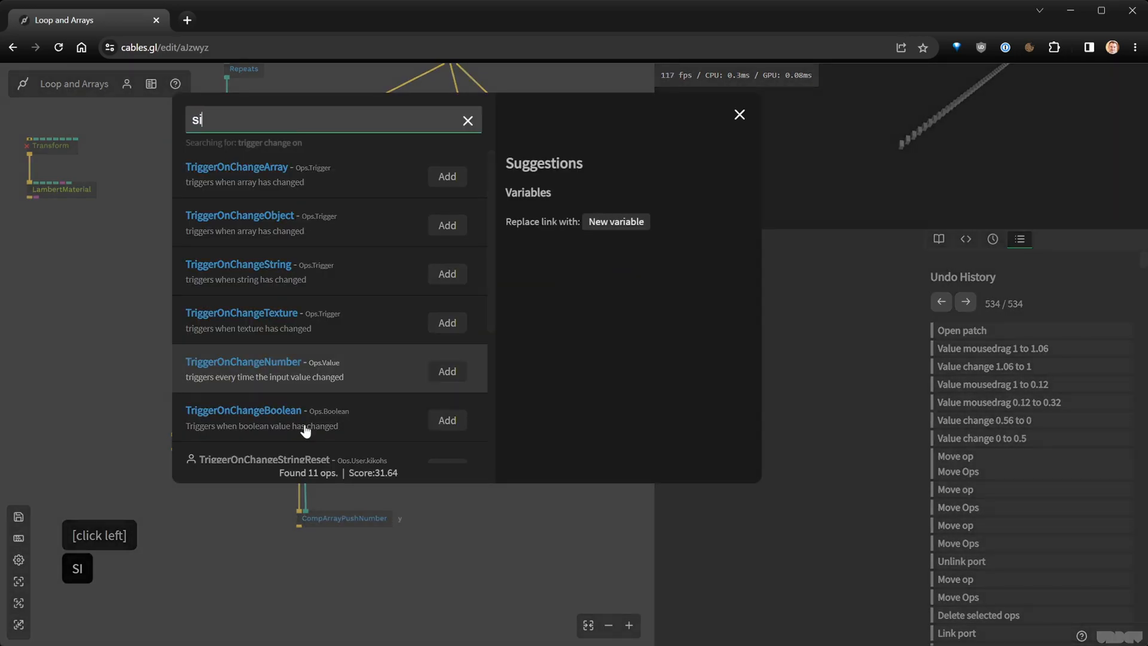
text(n)
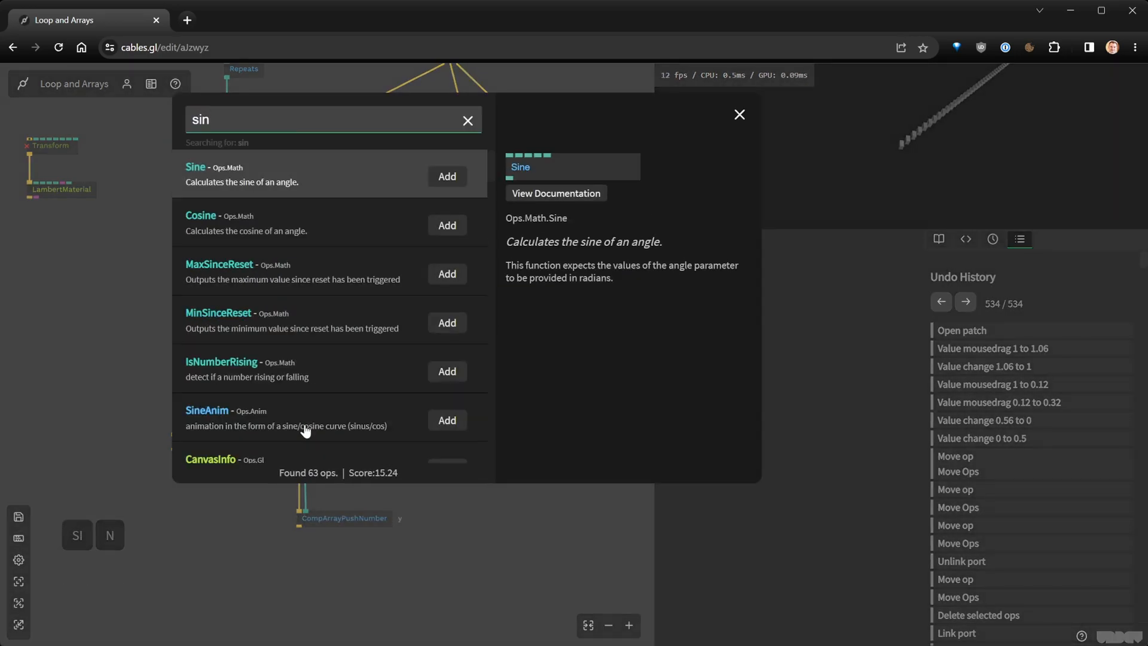
key(Return)
click(308, 426)
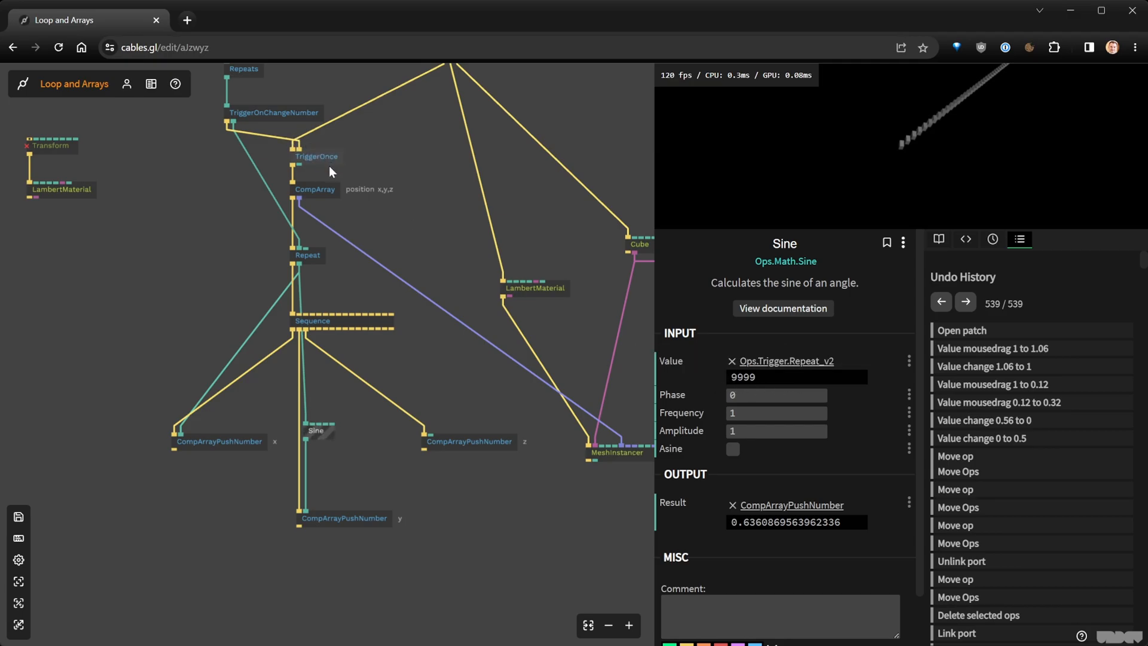
Add a TriggerButton linked to TriggerOnce's second input and fire it to rebuild the position array
right_click(367, 182)
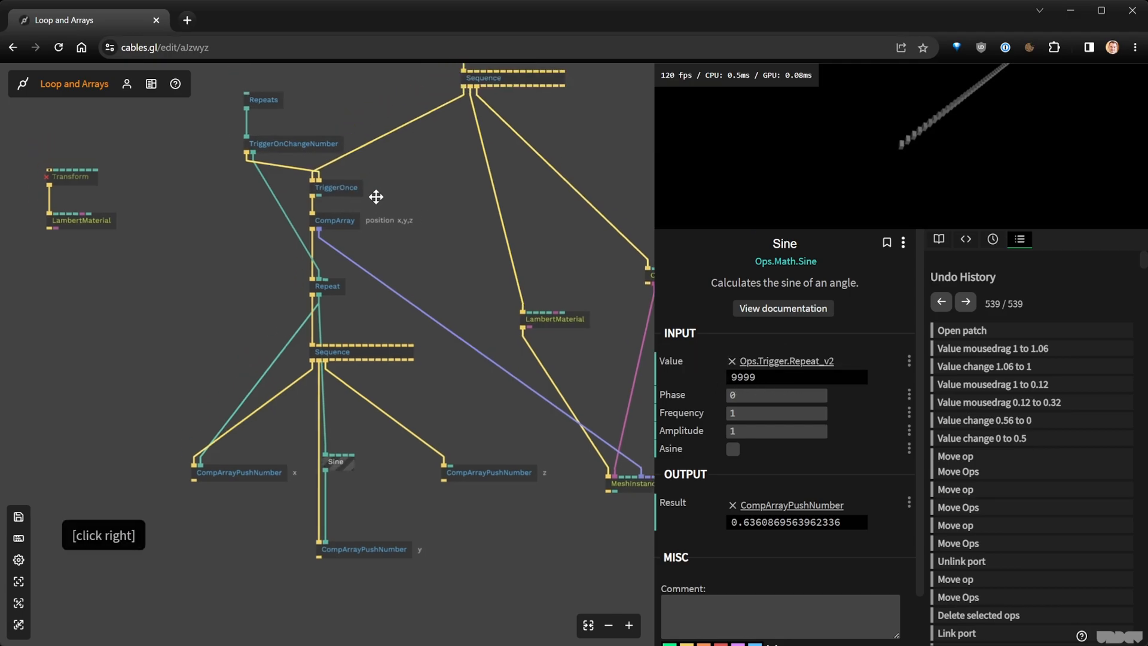
scroll(275, 205, up, 3)
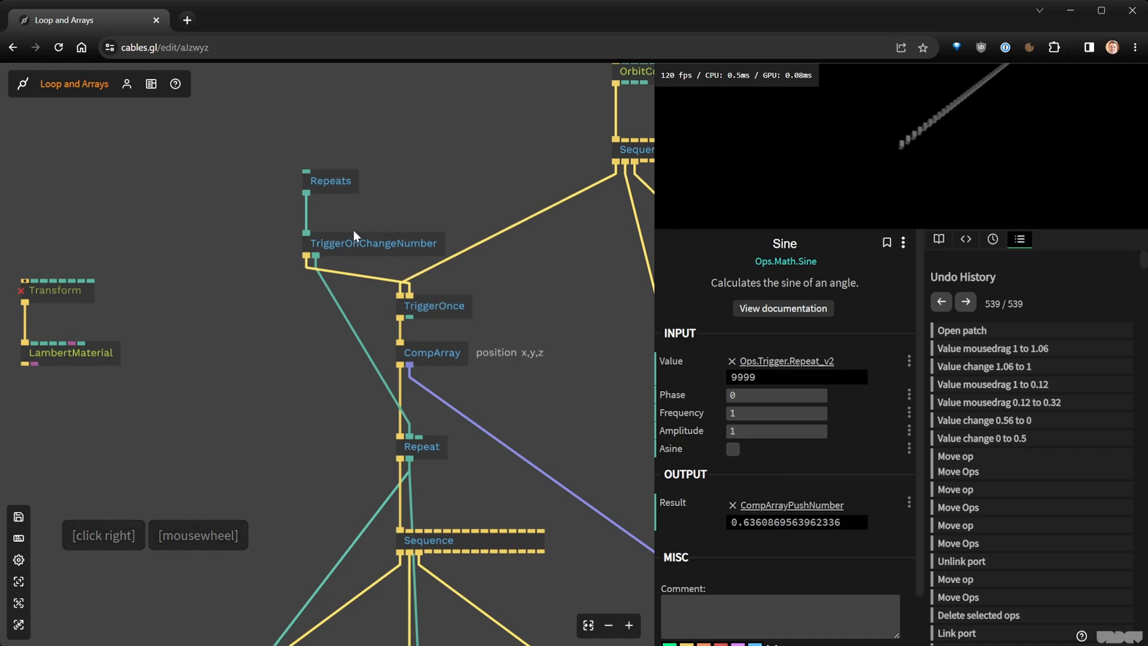
click(410, 298)
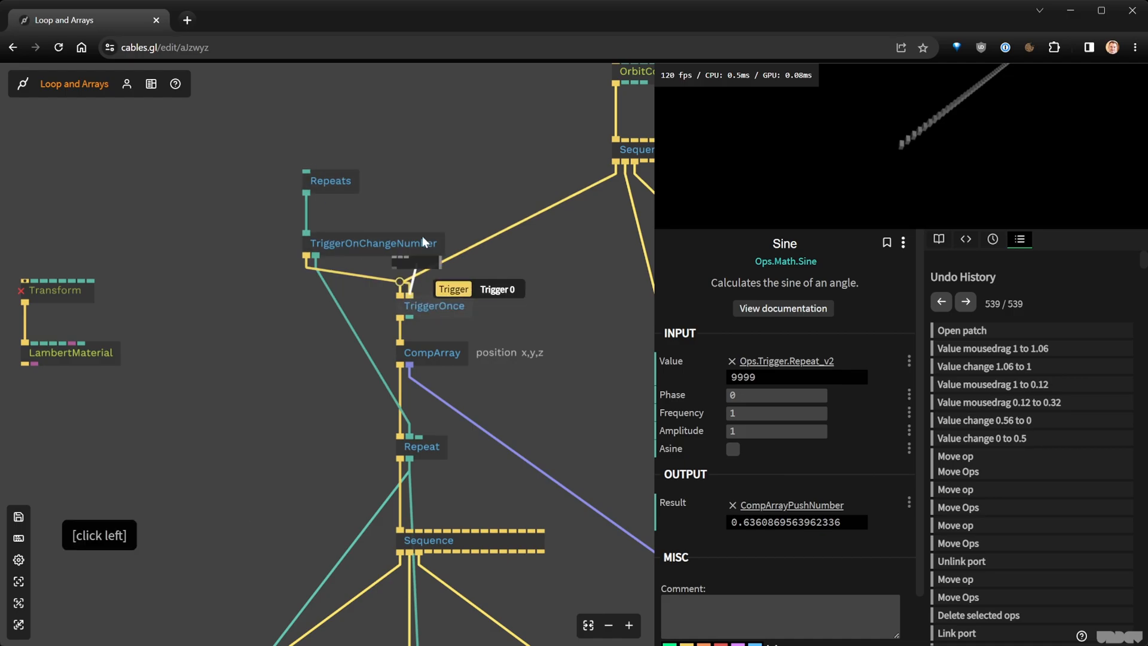
text(trigg)
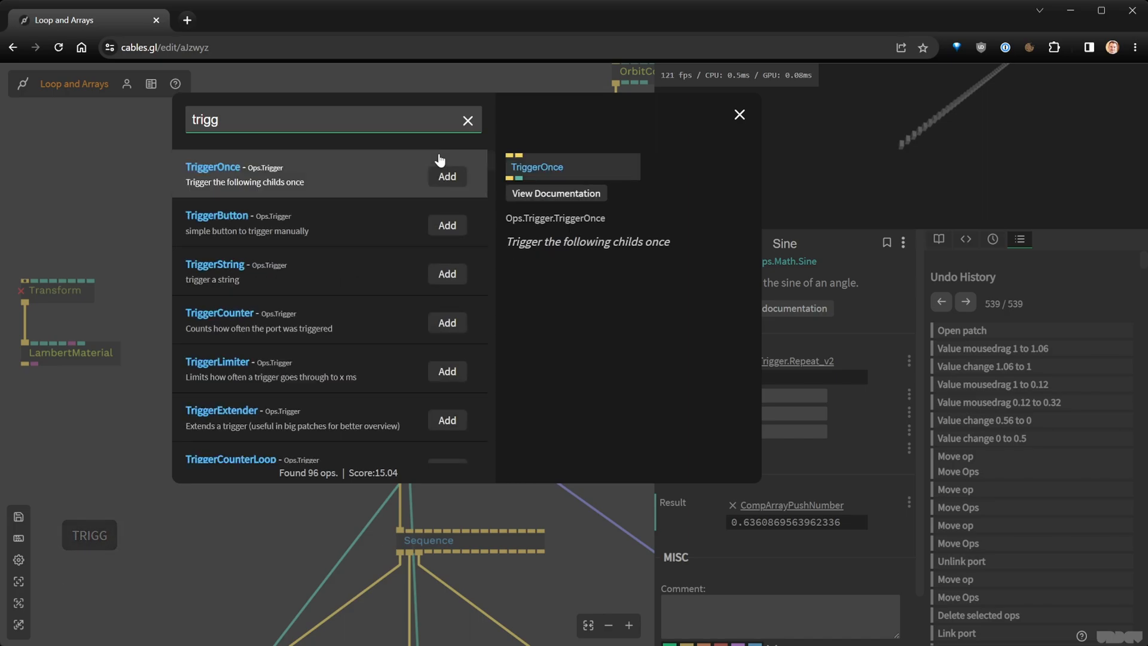
key(Down)
key(Return)
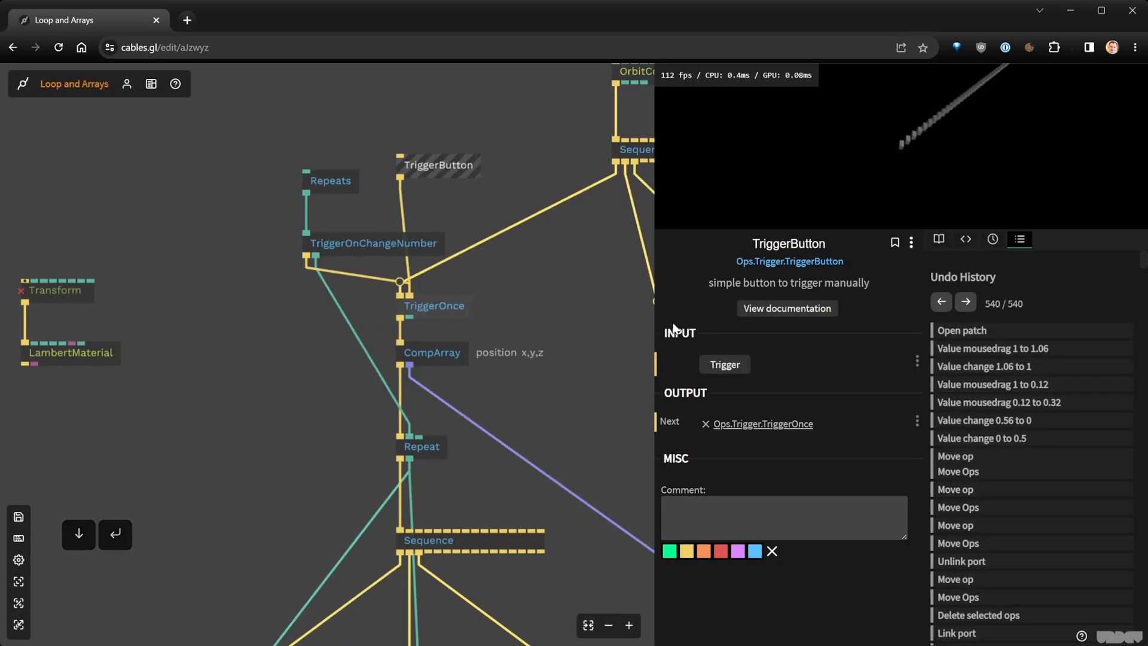
click(716, 367)
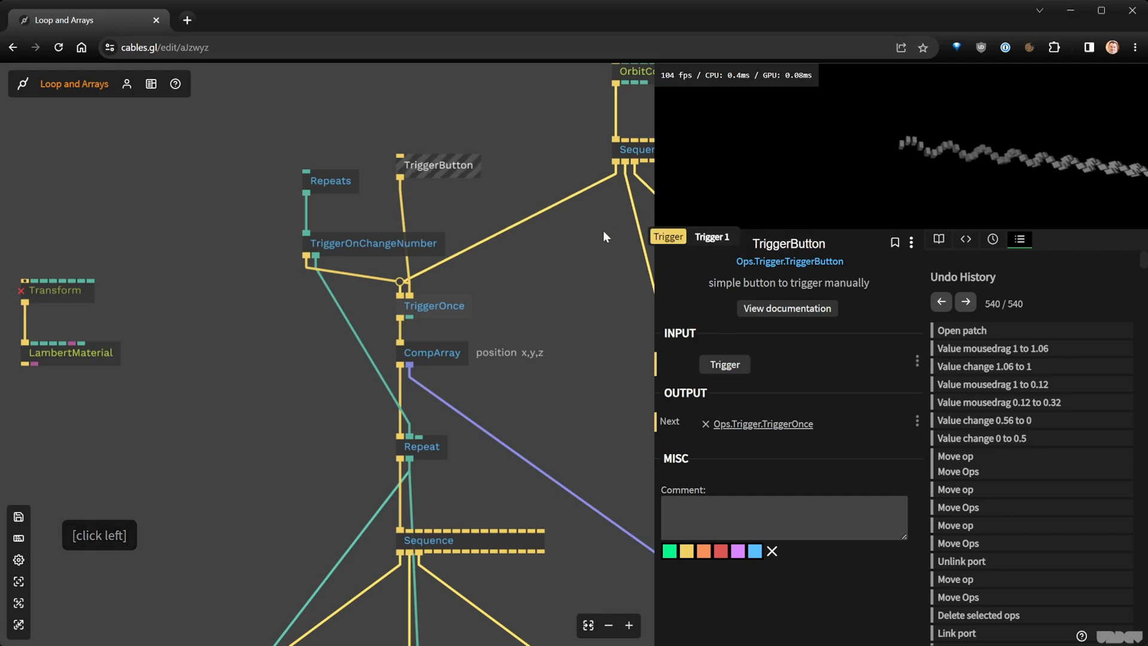
Pull TriggerOnce out of the chain so that the upper Sequence triggers CompArray directly, and park it beside the chain
scroll(493, 322, down, 2)
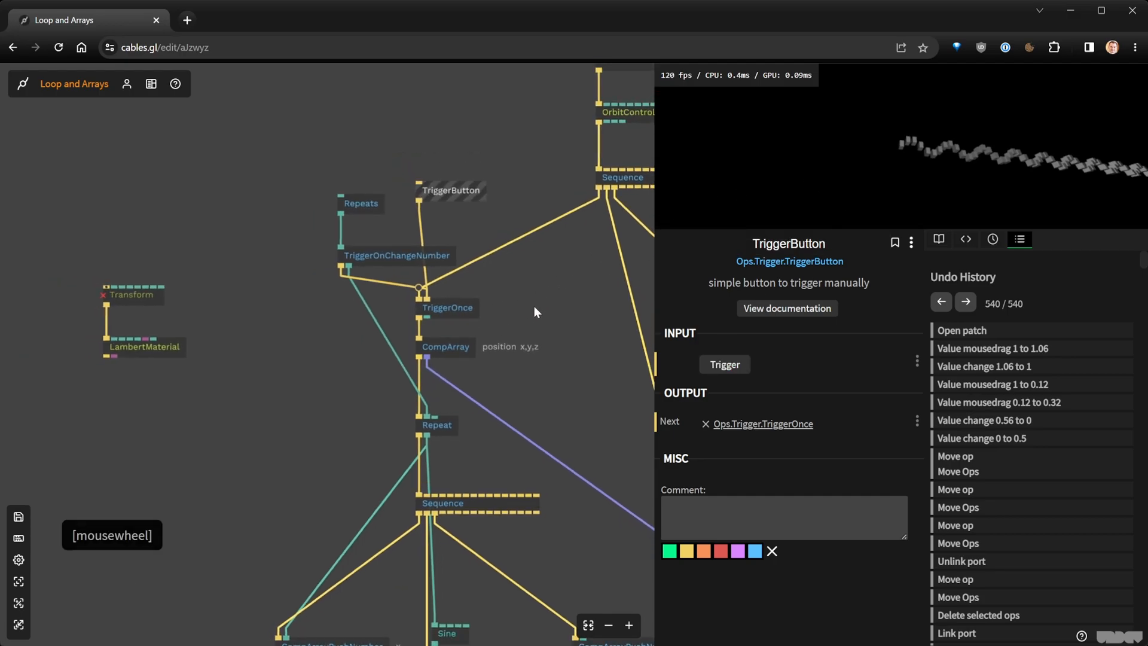
drag(533, 306, 362, 220)
scroll(389, 239, down, 1)
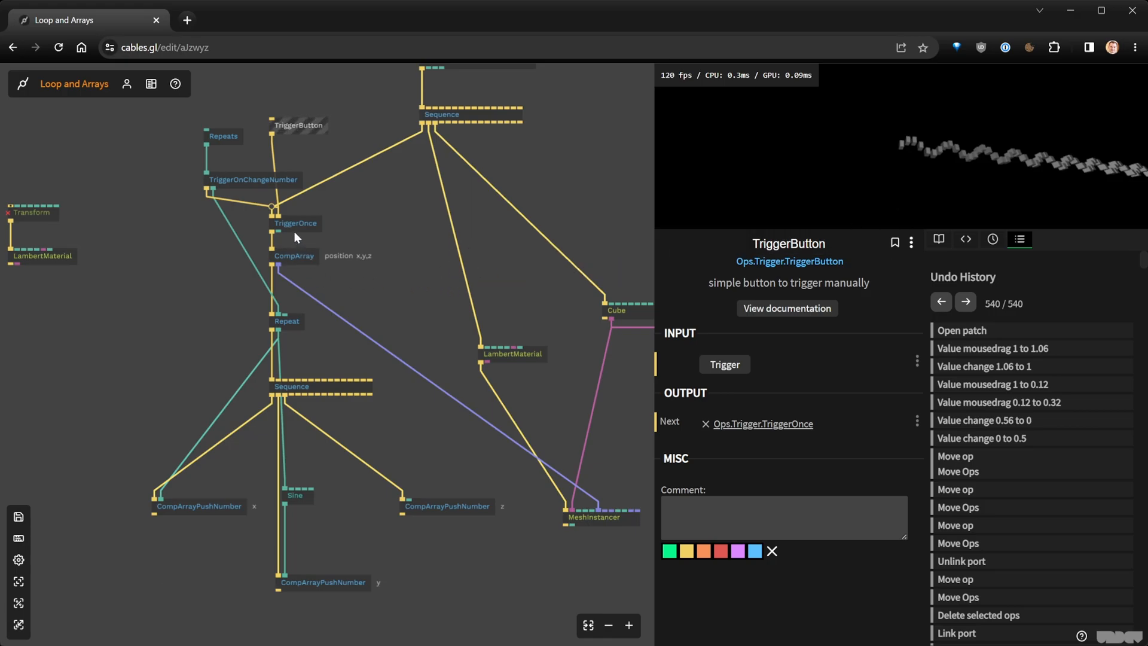
drag(294, 227, 505, 203)
drag(235, 221, 217, 205)
Set the Repeats value to 100 and check the cubes in the preview
click(233, 142)
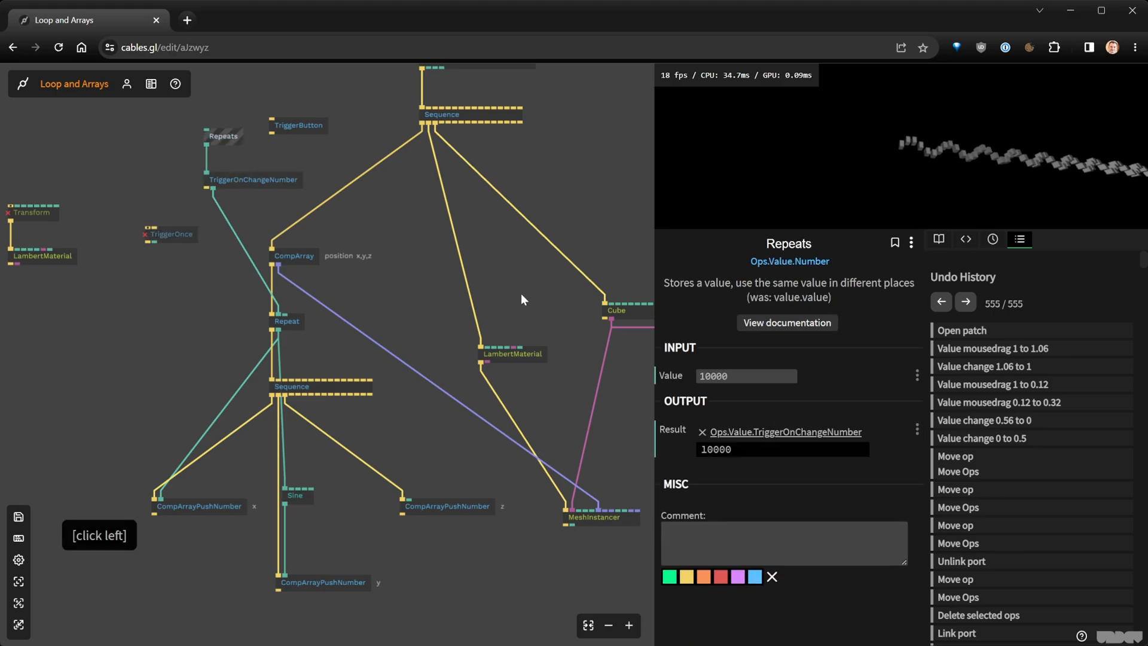
click(736, 380)
text(100)
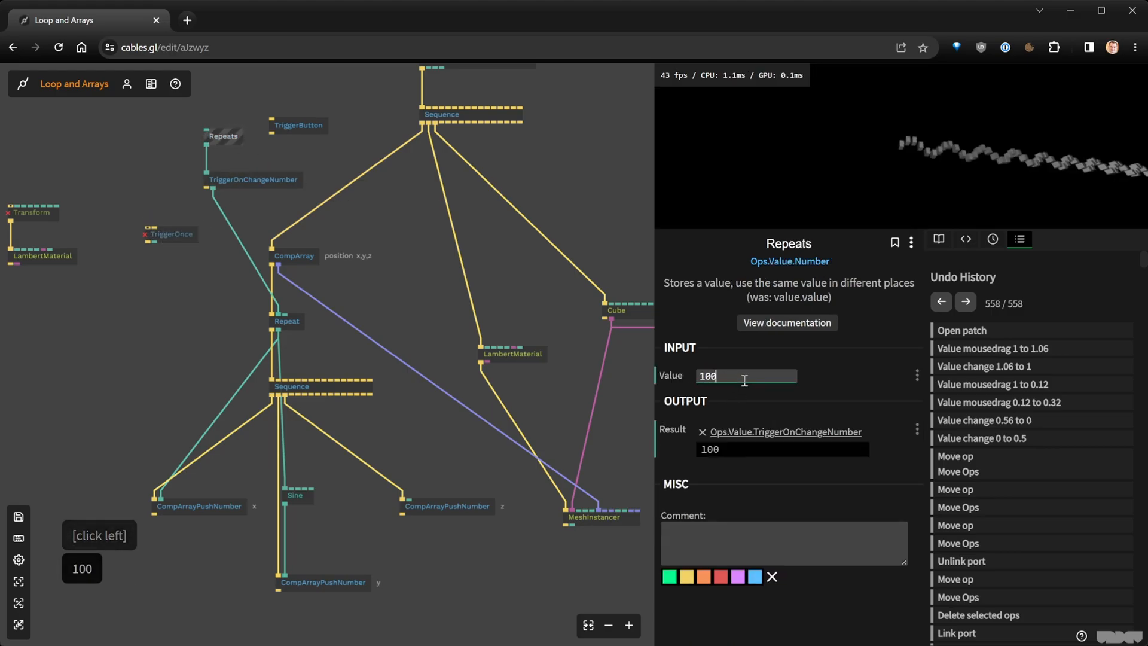
right_click(837, 175)
click(1089, 195)
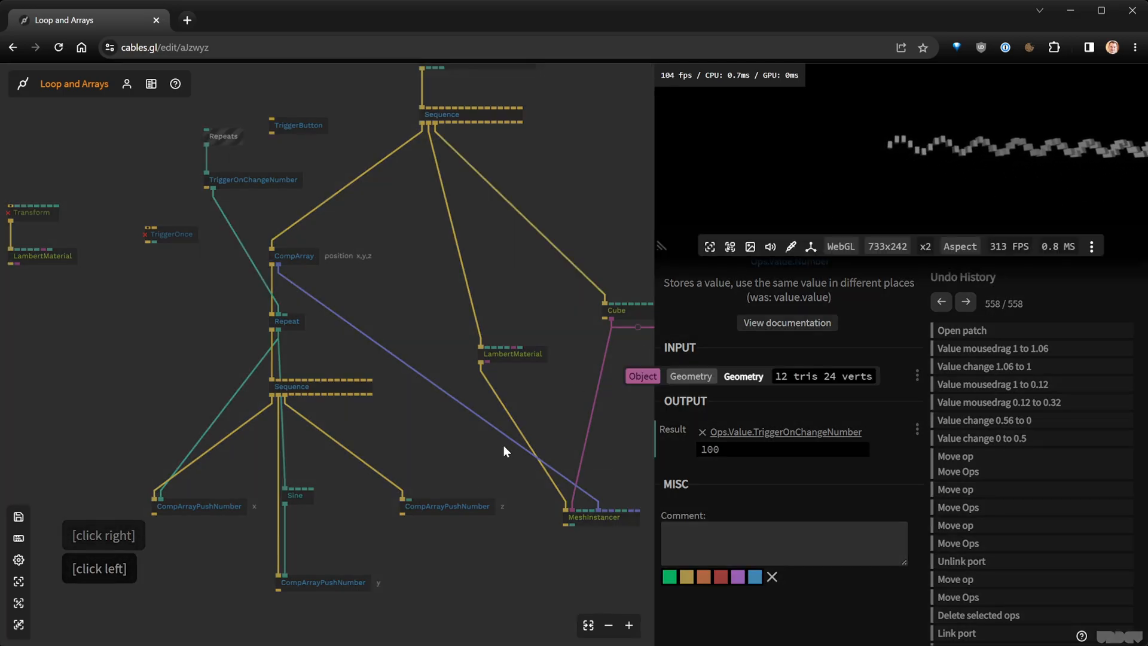
Shift the Sine op slightly aside and set its Amplitude to 2.14, Frequency to 0.38 and Phase to 0.94
click(397, 563)
click(303, 498)
drag(303, 497, 316, 508)
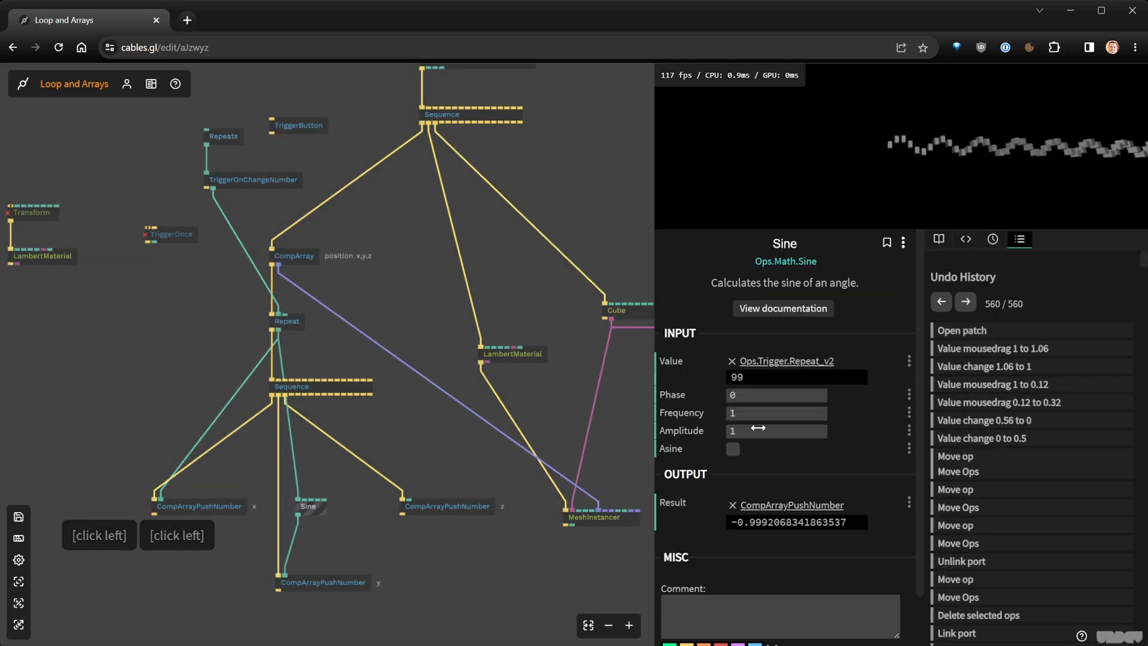
drag(748, 431, 775, 431)
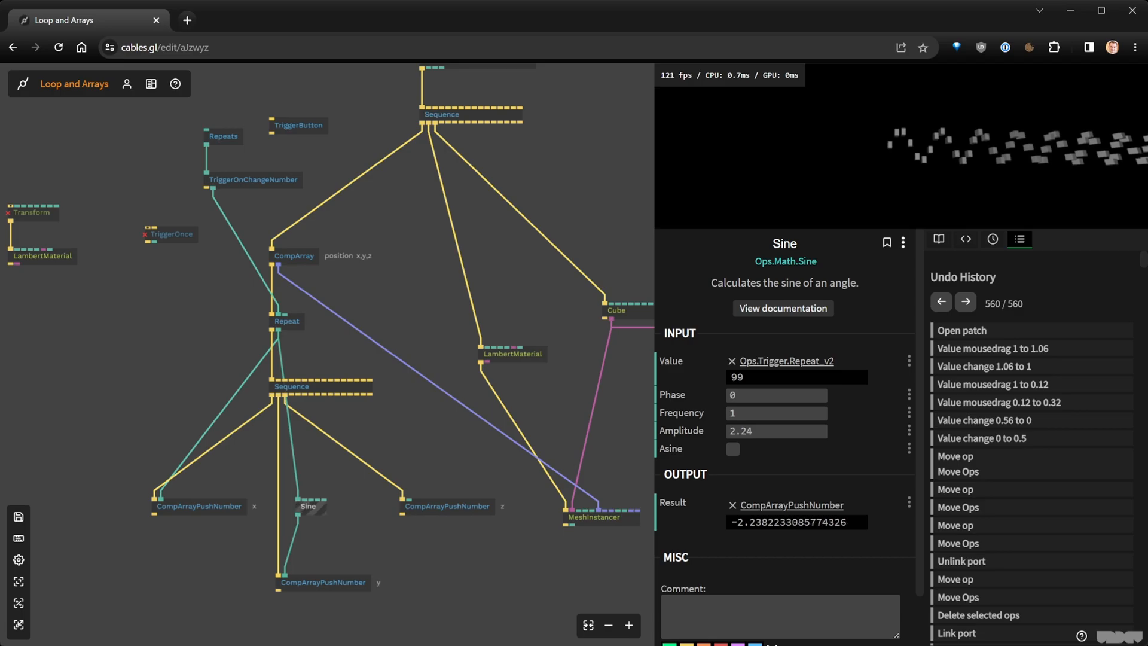
mouse_move(748, 412)
mouse_down()
mouse_move(765, 413)
mouse_move(737, 412)
mouse_up()
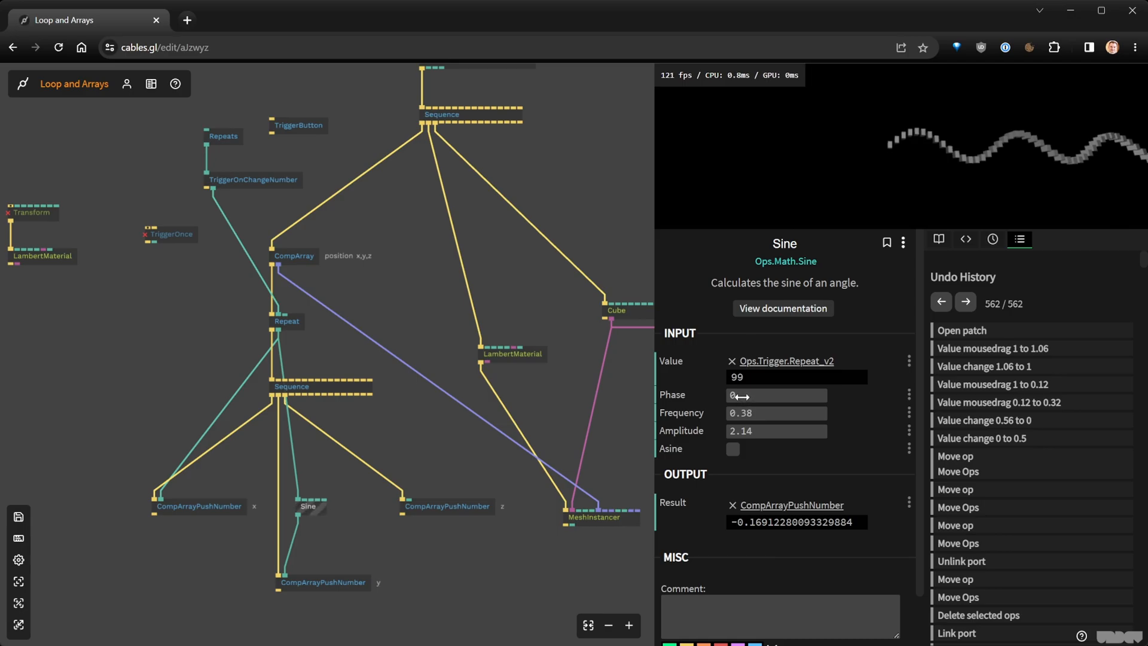
scroll(878, 175, up, 2)
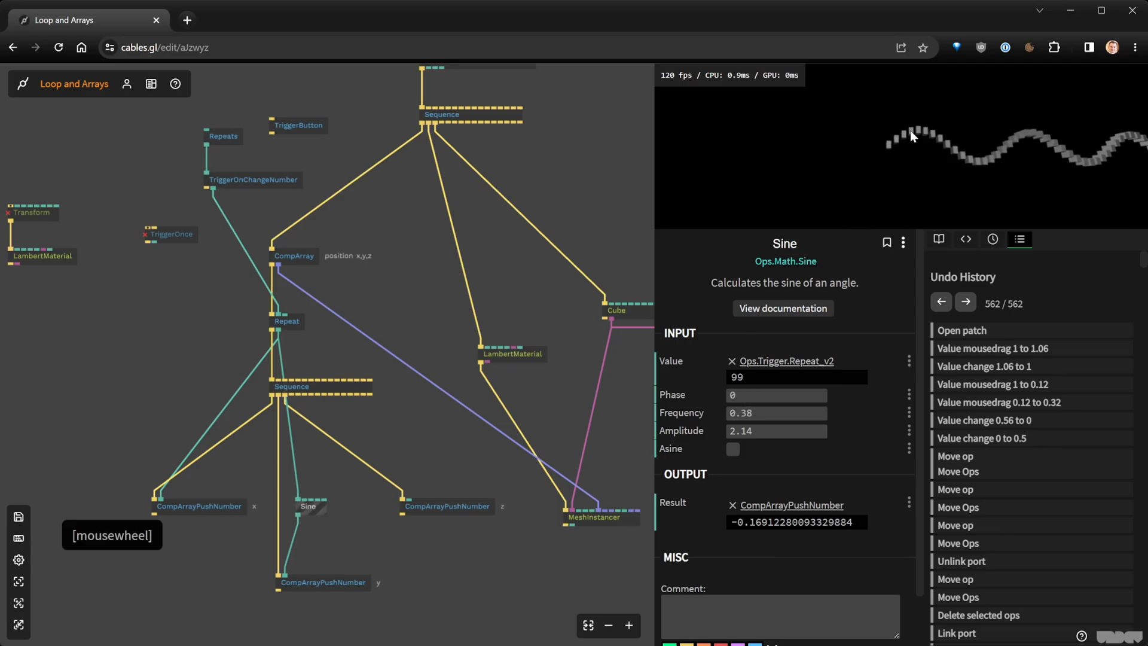
scroll(857, 147, up, 2)
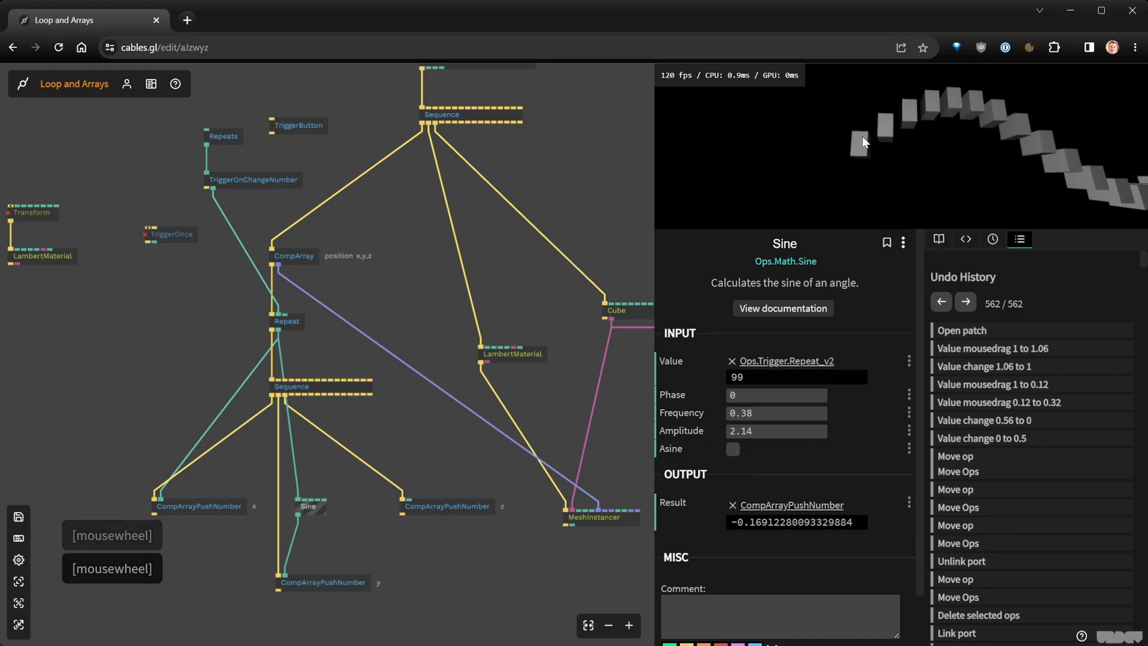
scroll(863, 179, down, 3)
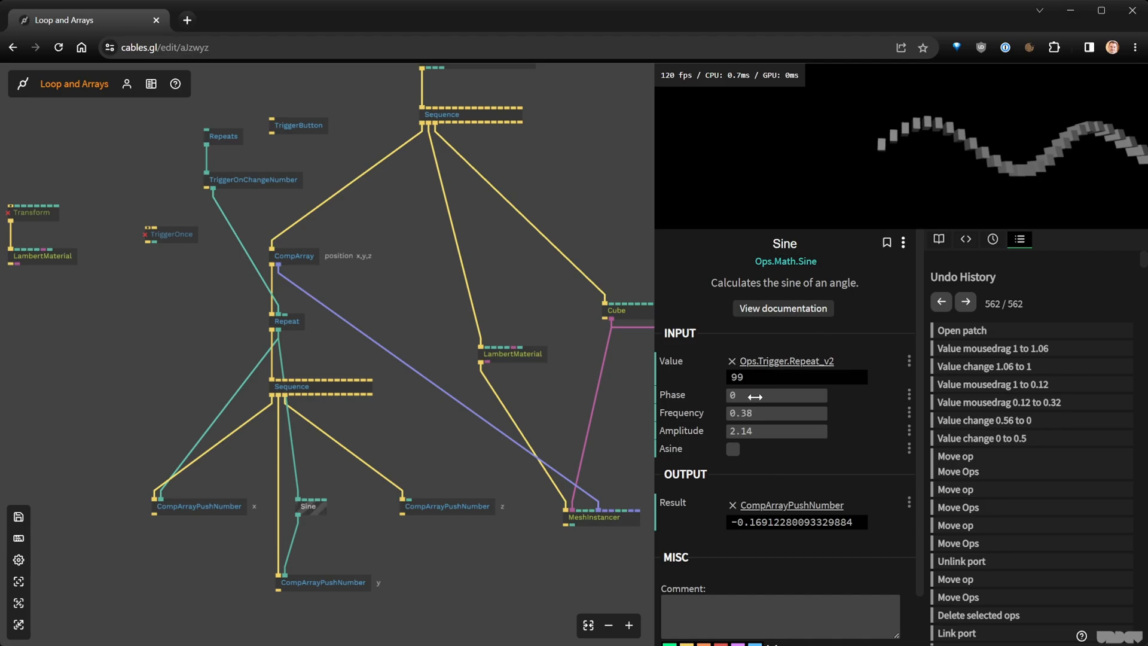
drag(755, 397, 785, 396)
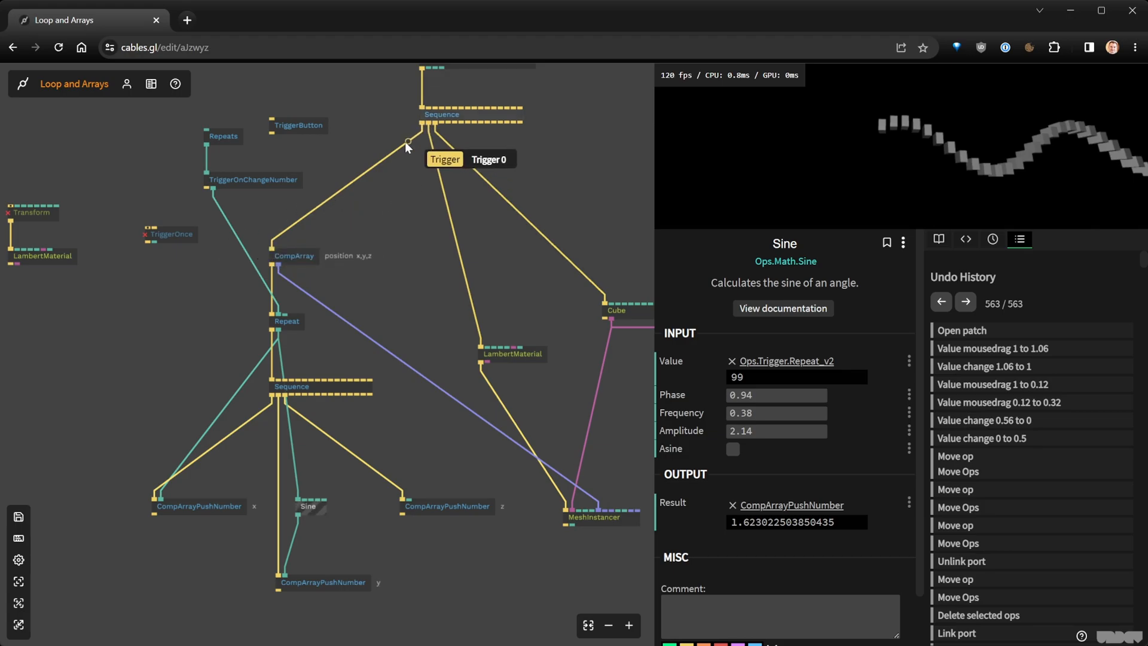
Add a Timer op in the empty area of the patch below the unlinked TriggerOnce
scroll(370, 275, down, 3)
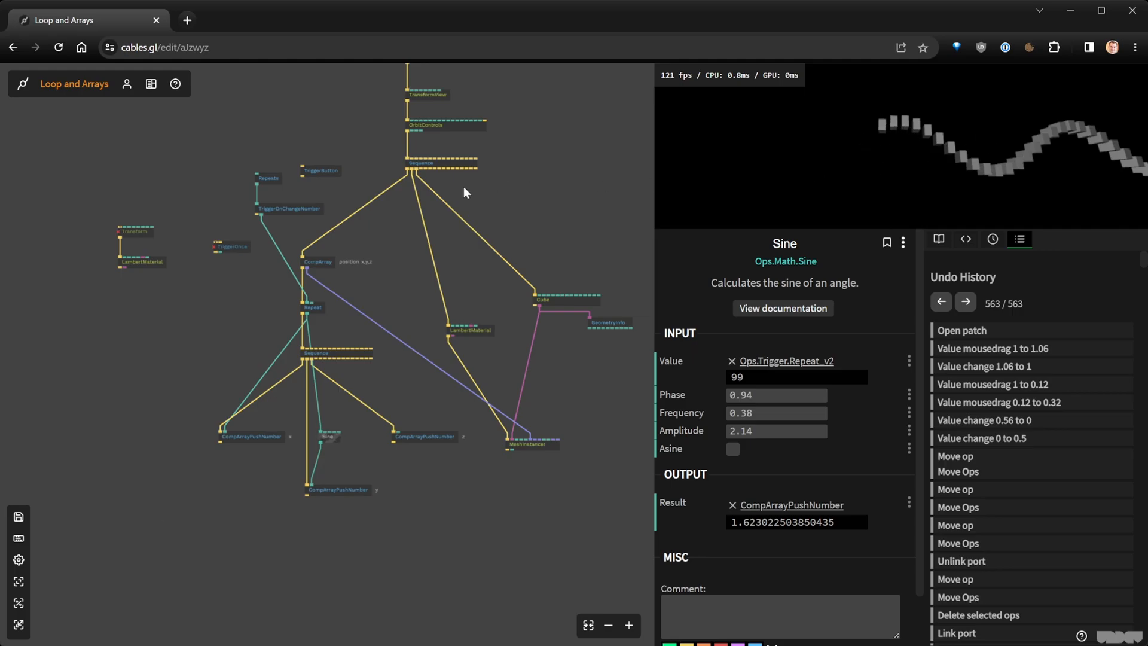
scroll(261, 315, up, 3)
click(202, 295)
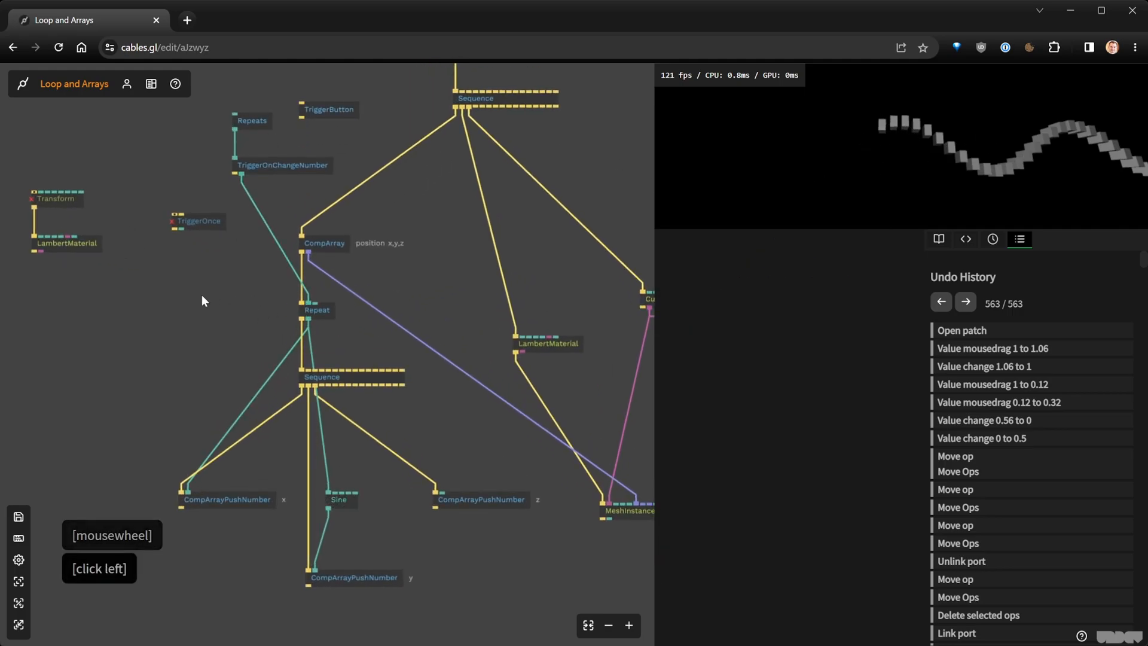
key(Tab)
text(t)
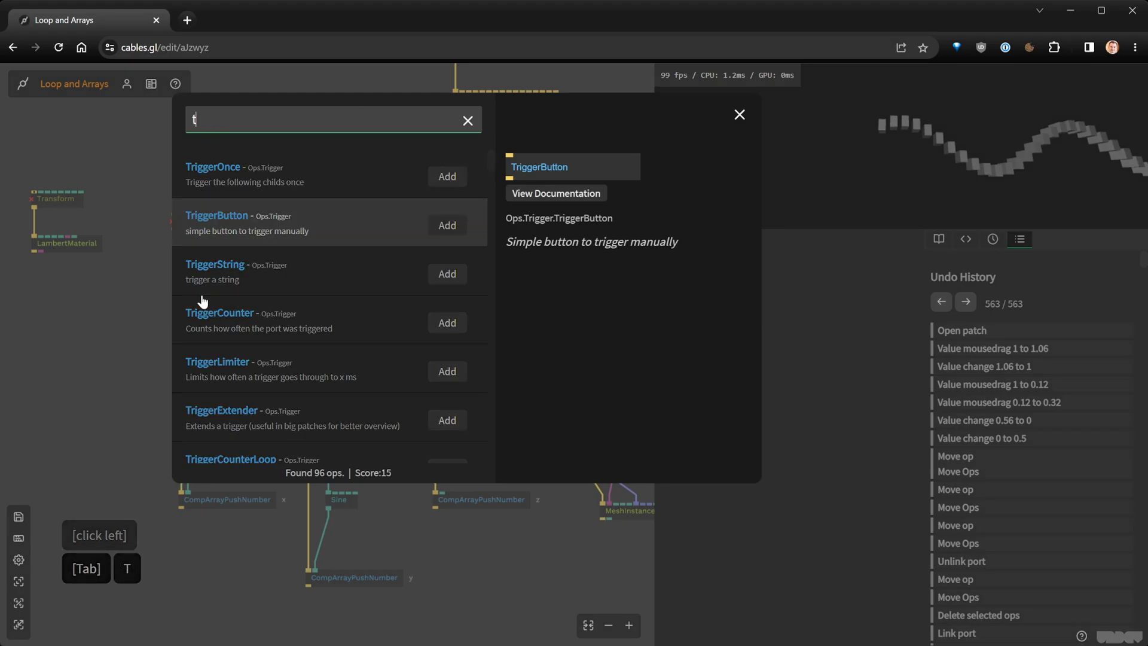
text(imer)
key(Return)
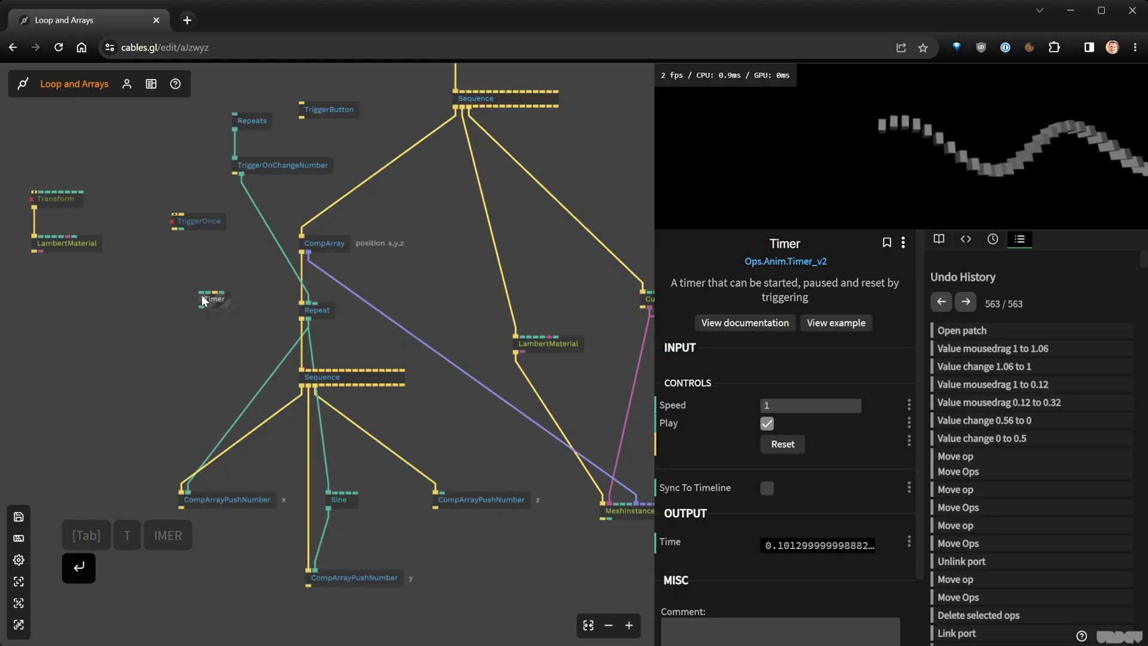
Link the Timer's Time output to the Sine's Phase input and set the Timer's Speed to 10.35
drag(202, 295, 364, 378)
drag(214, 300, 316, 490)
scroll(405, 498, up, 3)
click(404, 446)
click(347, 464)
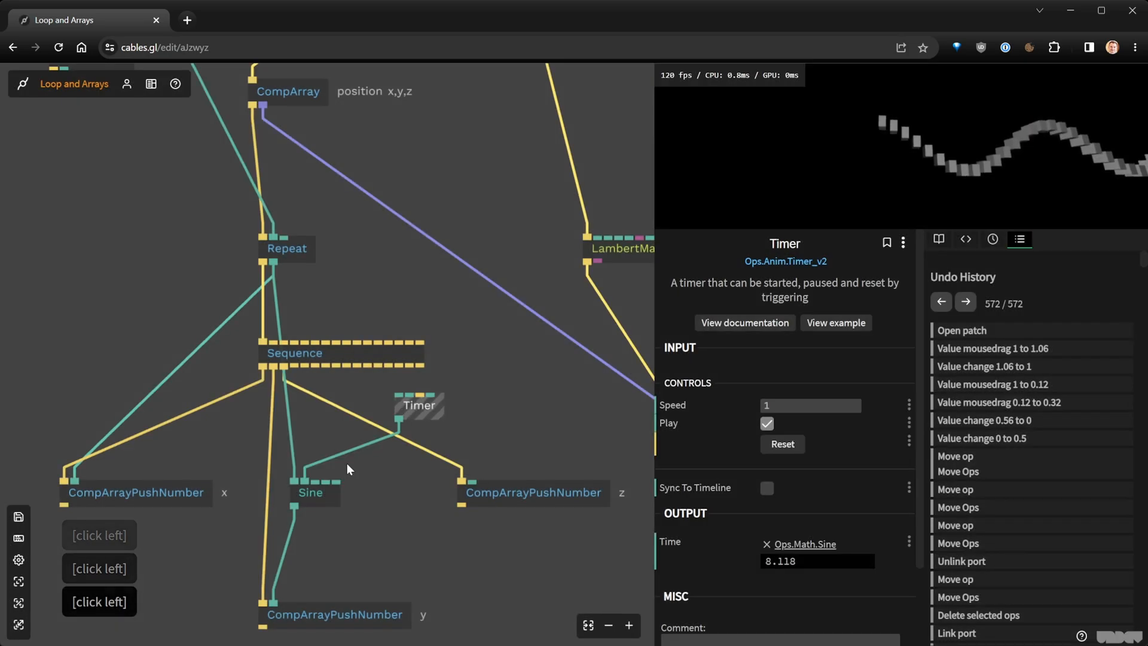
mouse_move(810, 404)
mouse_down()
mouse_move(848, 404)
mouse_move(795, 406)
mouse_up()
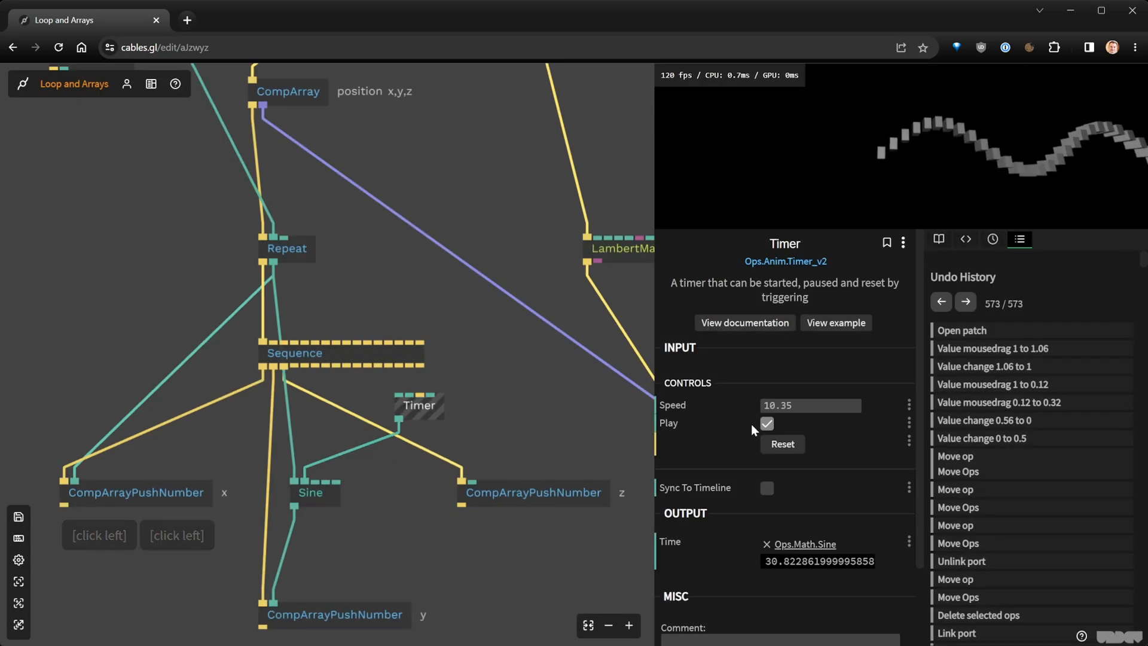
Move Timer and Sine so that they sit one above the other between Sequence and the y CompArrayPushNumber
drag(432, 407, 381, 332)
click(365, 392)
drag(365, 392, 350, 421)
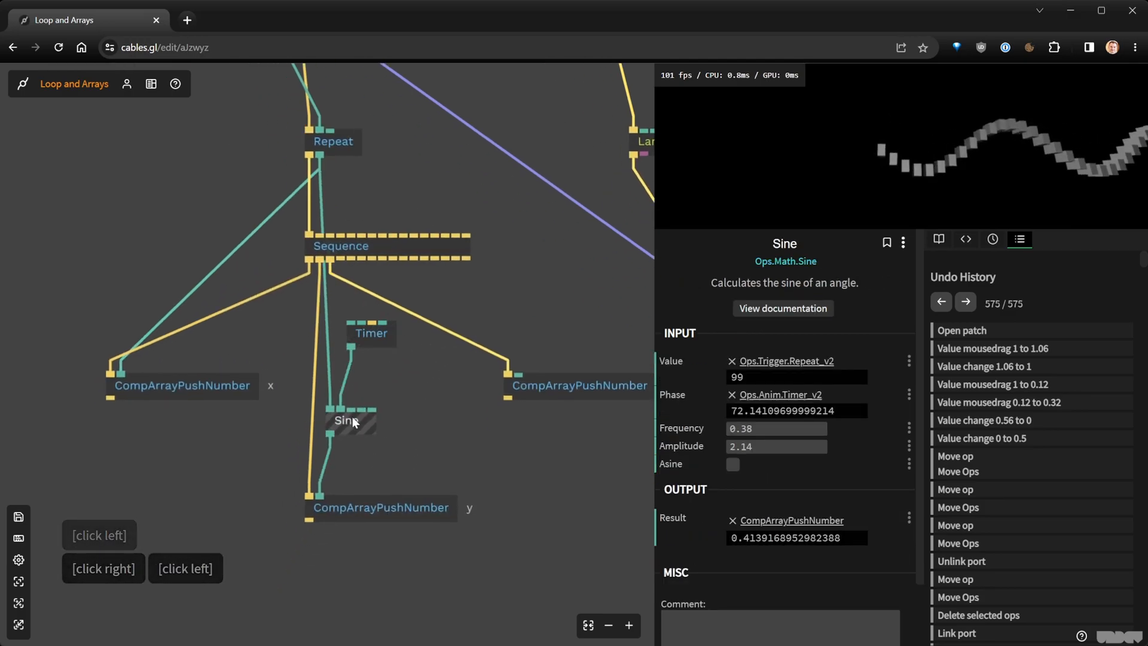
drag(378, 344, 379, 360)
scroll(380, 484, down, 3)
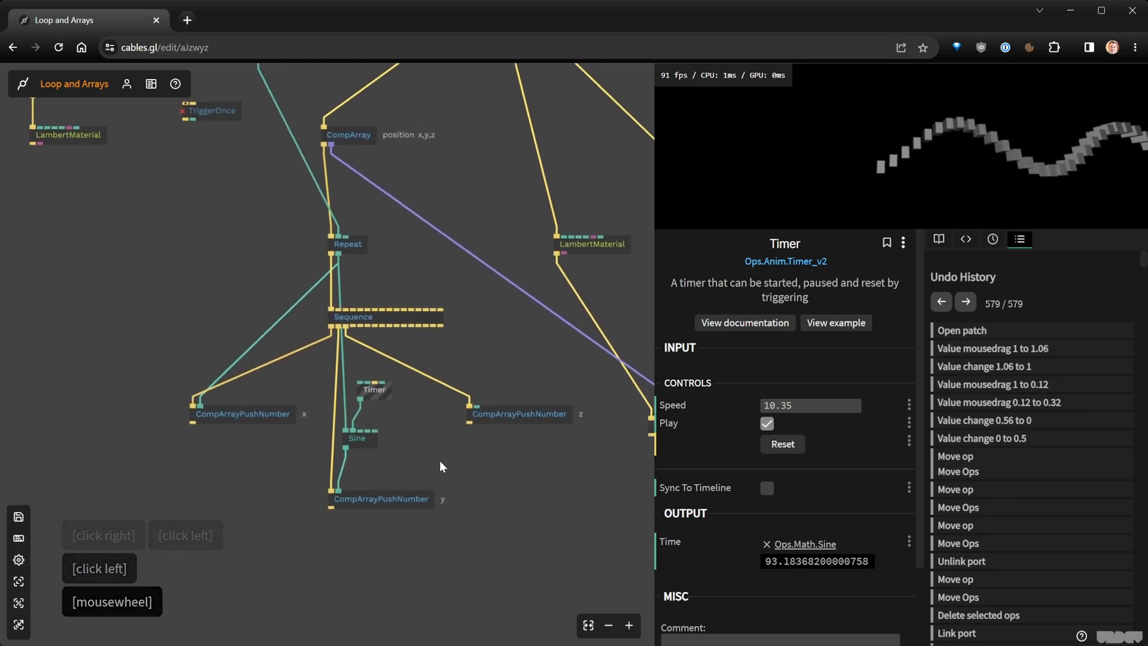
Place the x and z CompArrayPushNumber ops level with the y one, and straighten CompArray and Timer above the ops they feed
drag(505, 414, 504, 499)
drag(246, 415, 247, 497)
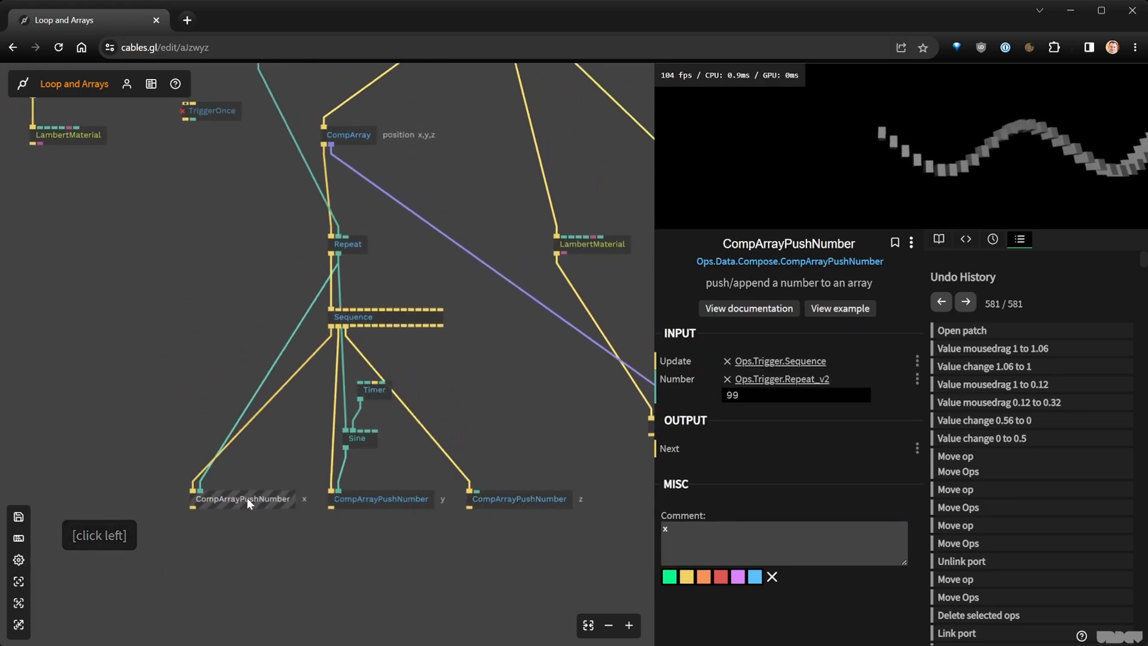
scroll(287, 340, down, 2)
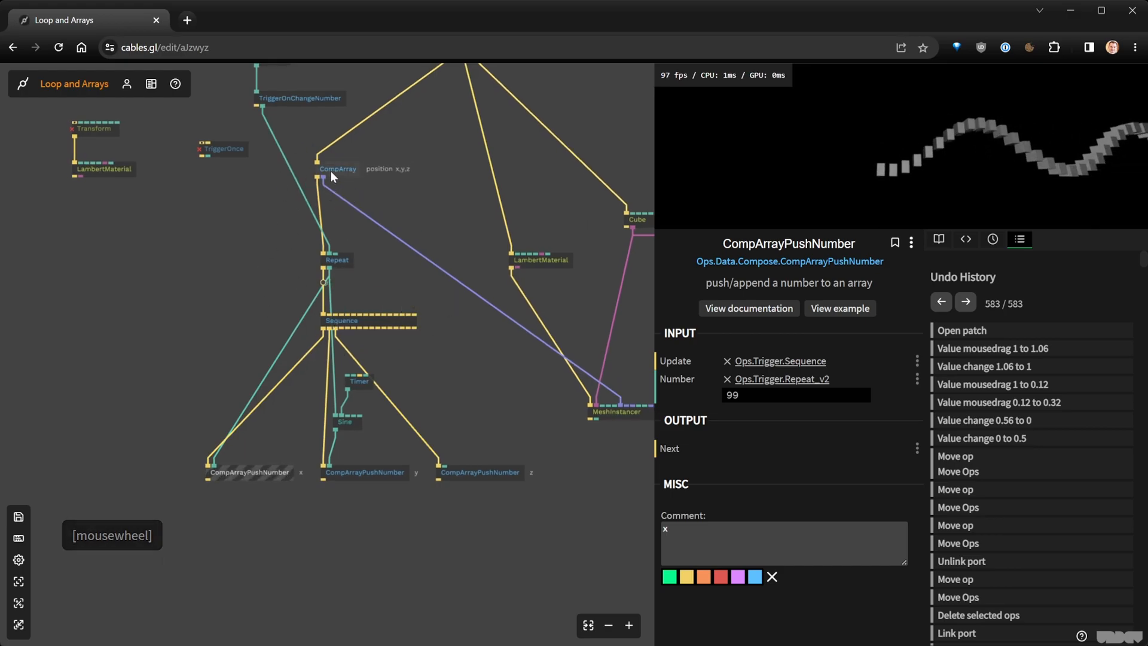
drag(332, 171, 341, 172)
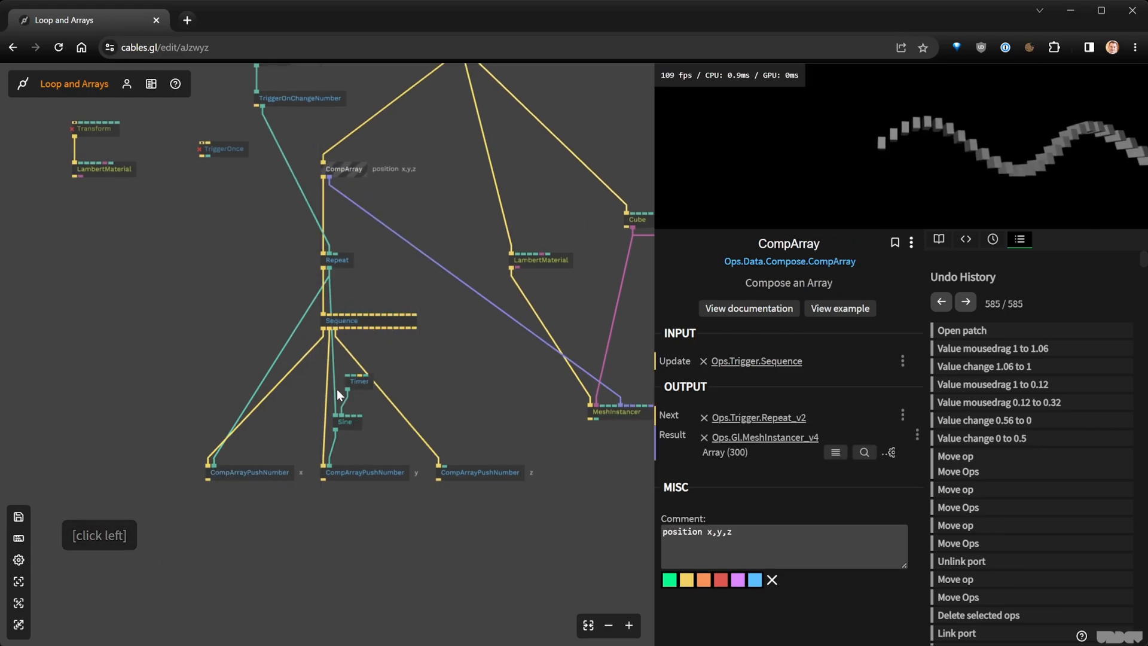
drag(354, 388, 350, 391)
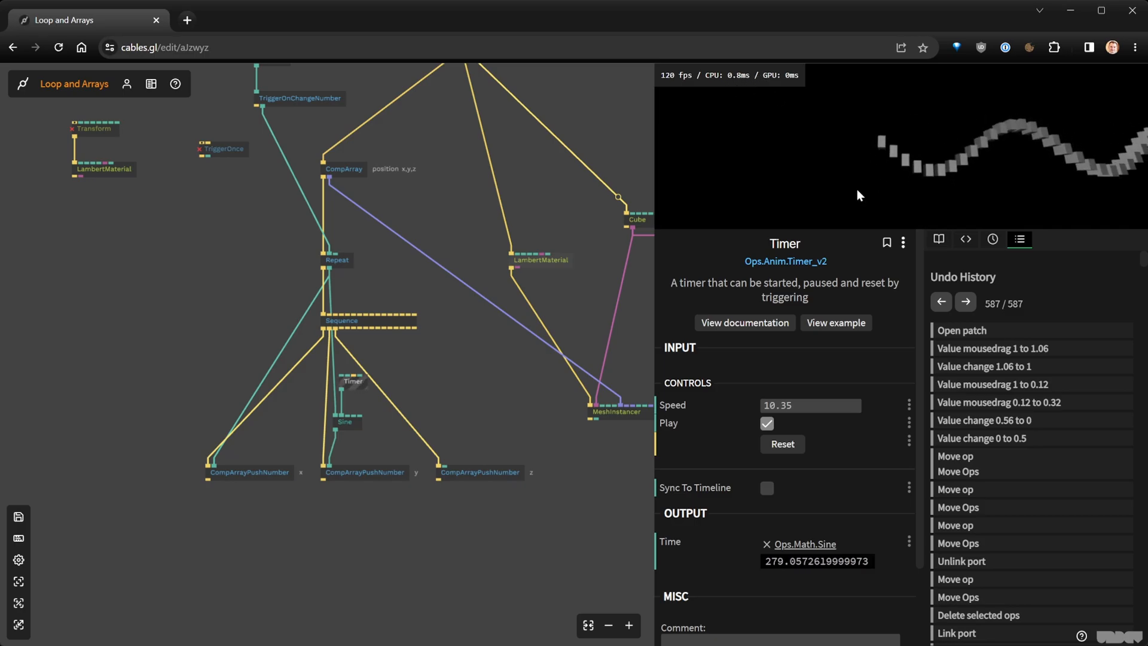
mouse_move(474, 291)
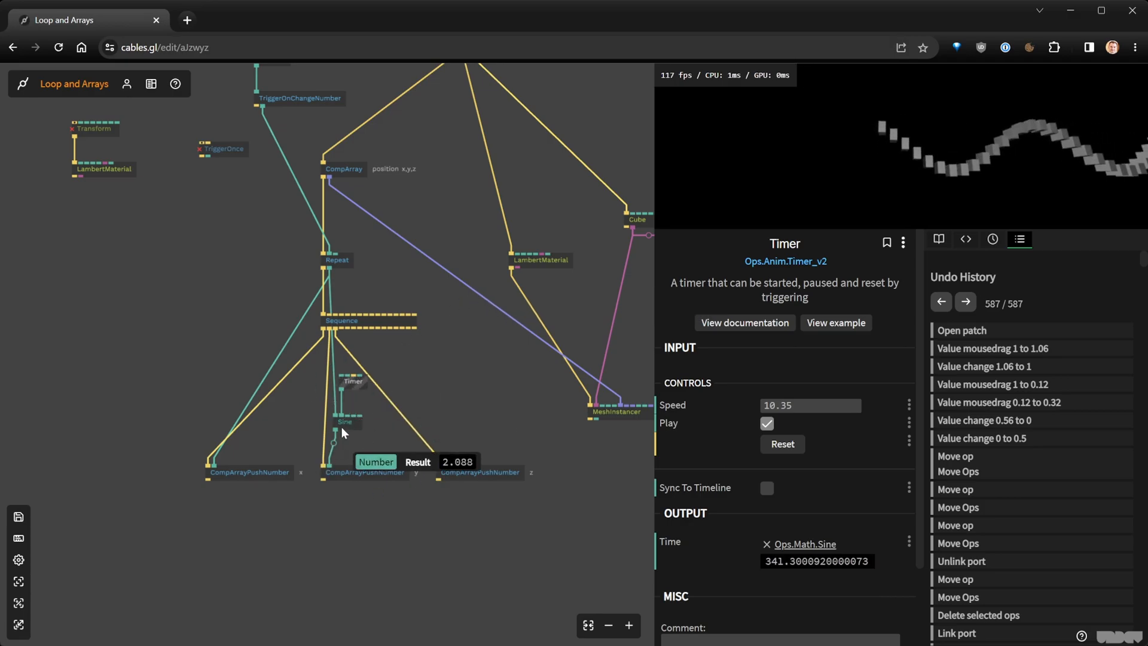
Check the animated wave in the preview and save the patch
mouse_move(332, 450)
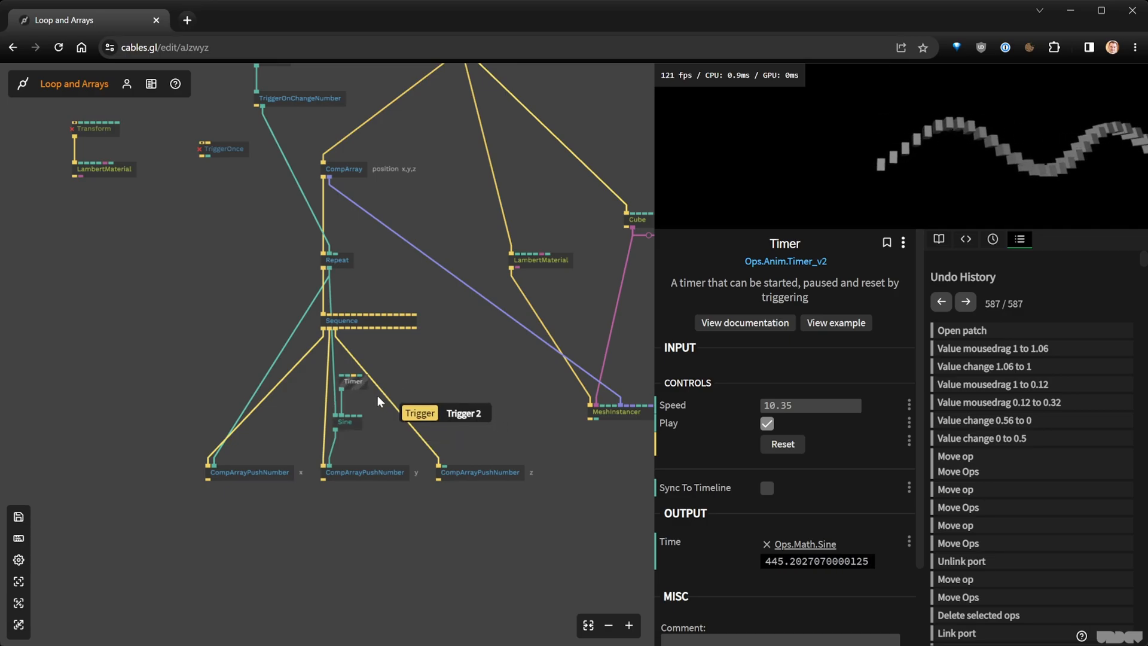
scroll(345, 402, up, 3)
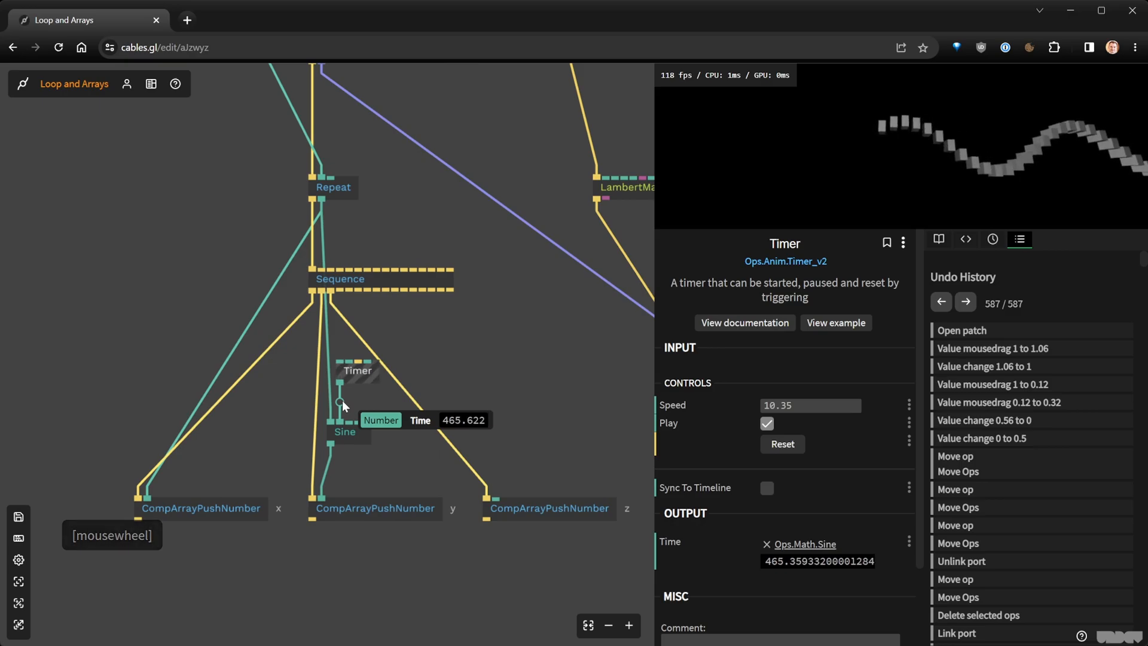
click(1025, 180)
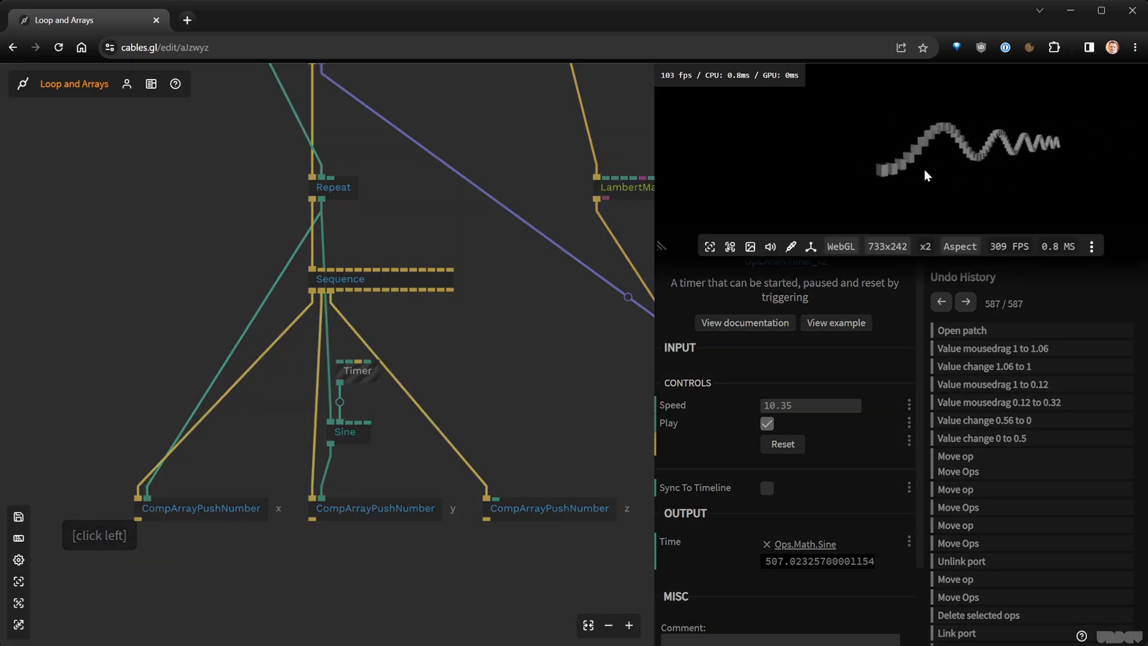
click(462, 375)
key(ctrl+s)
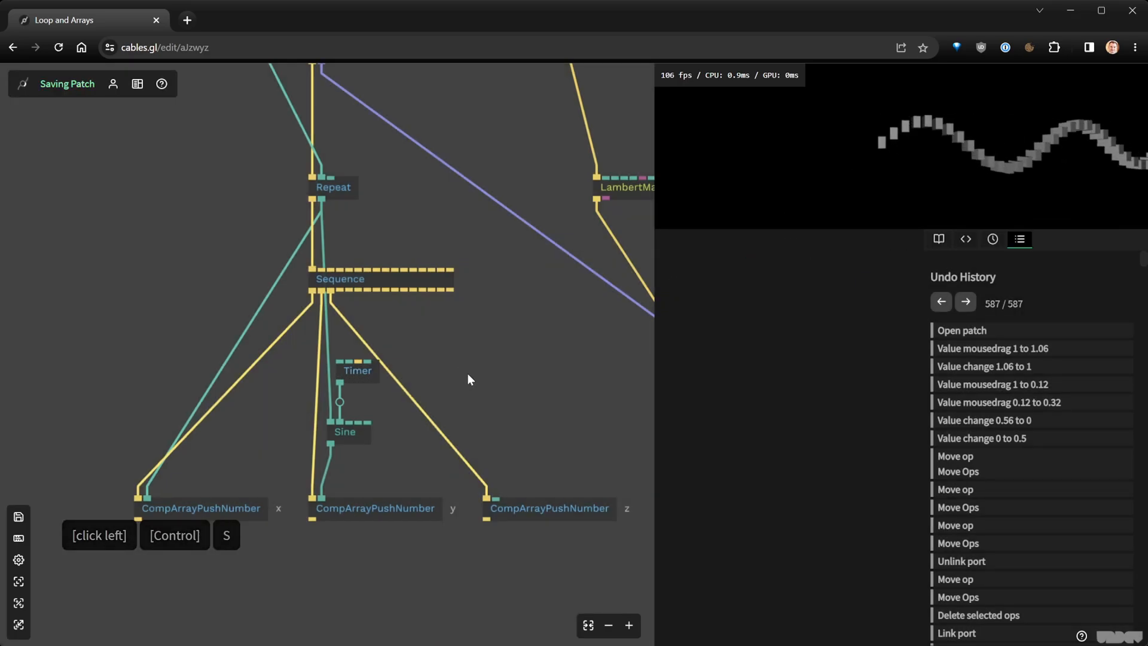
Move the MeshInstancer so that it sits straight below the LambertMaterial feeding it
scroll(470, 373, down, 2)
drag(503, 364, 430, 361)
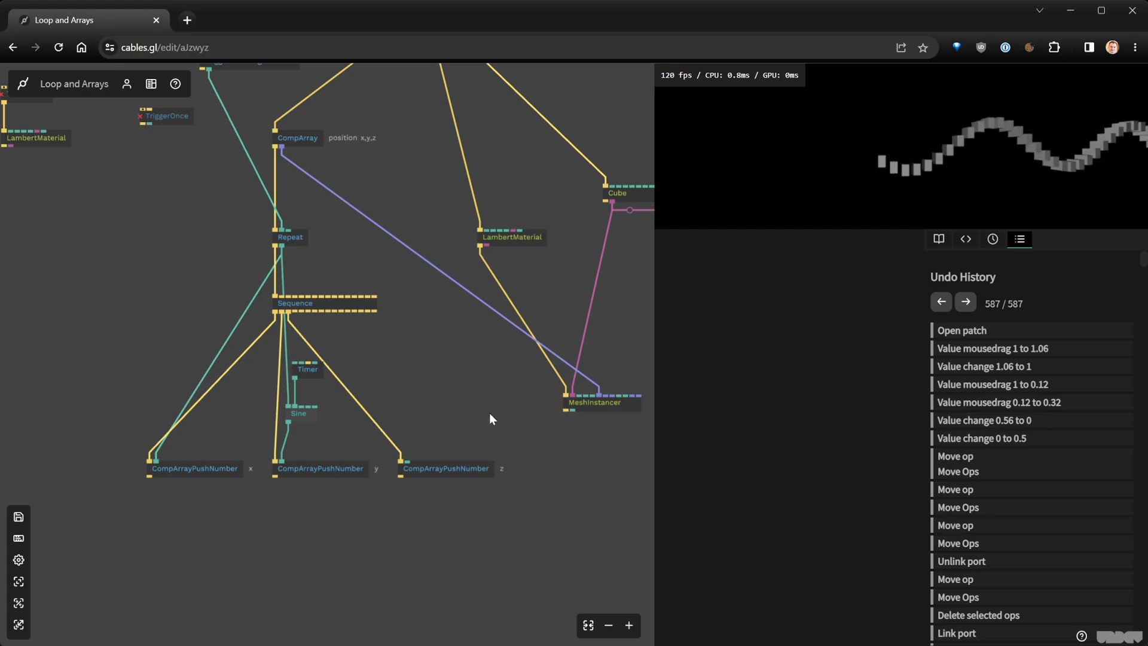
drag(605, 396, 521, 389)
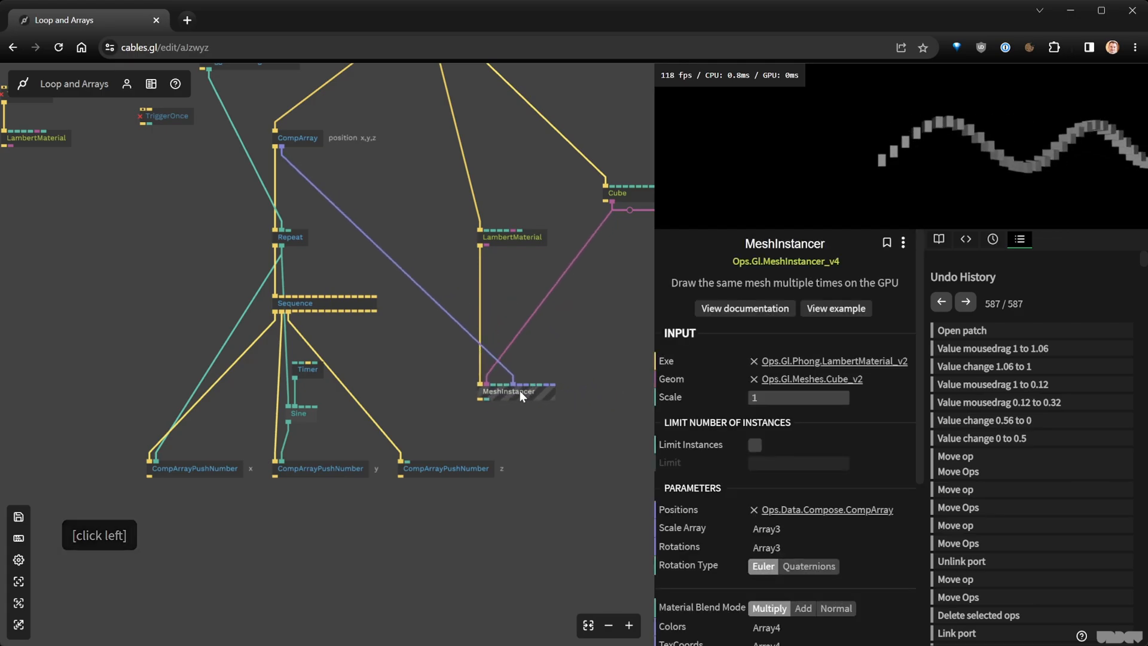
Try the red diffuse colour #e12020 on the linked LambertMaterial and return it to white #ffffff
click(516, 238)
click(726, 408)
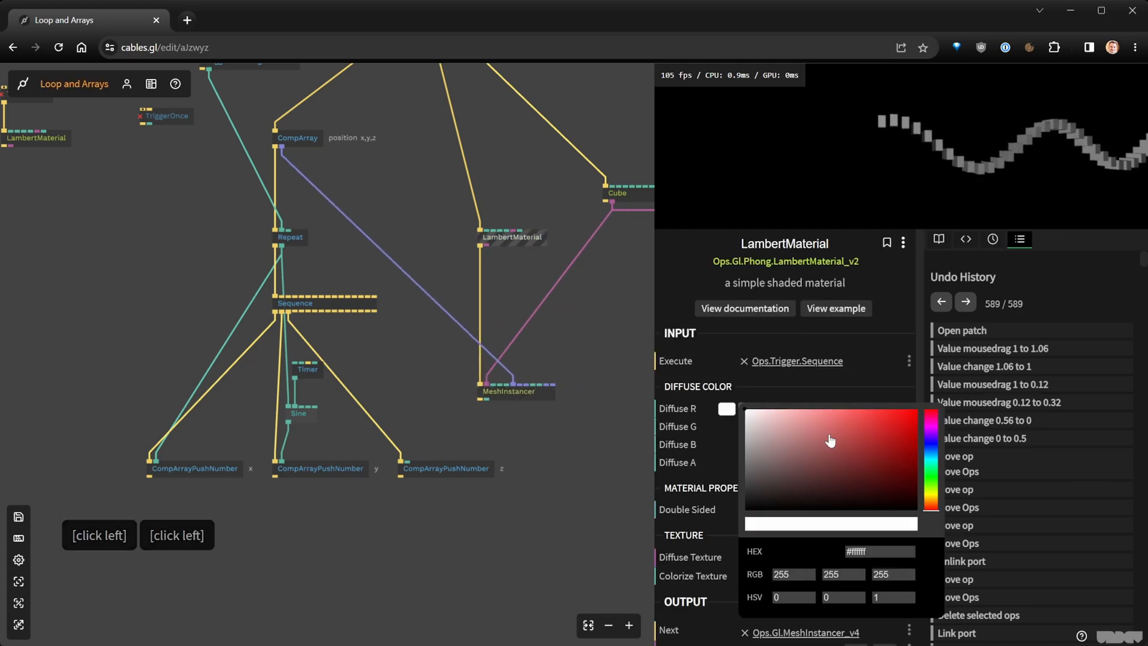
click(893, 421)
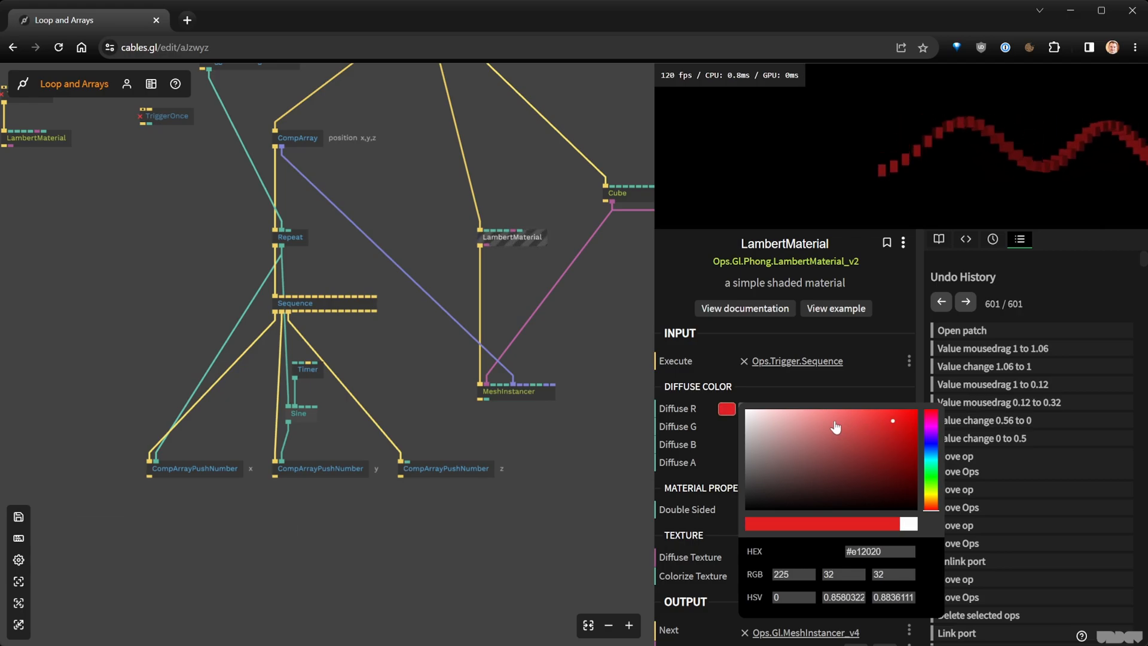
click(800, 422)
drag(749, 412, 743, 408)
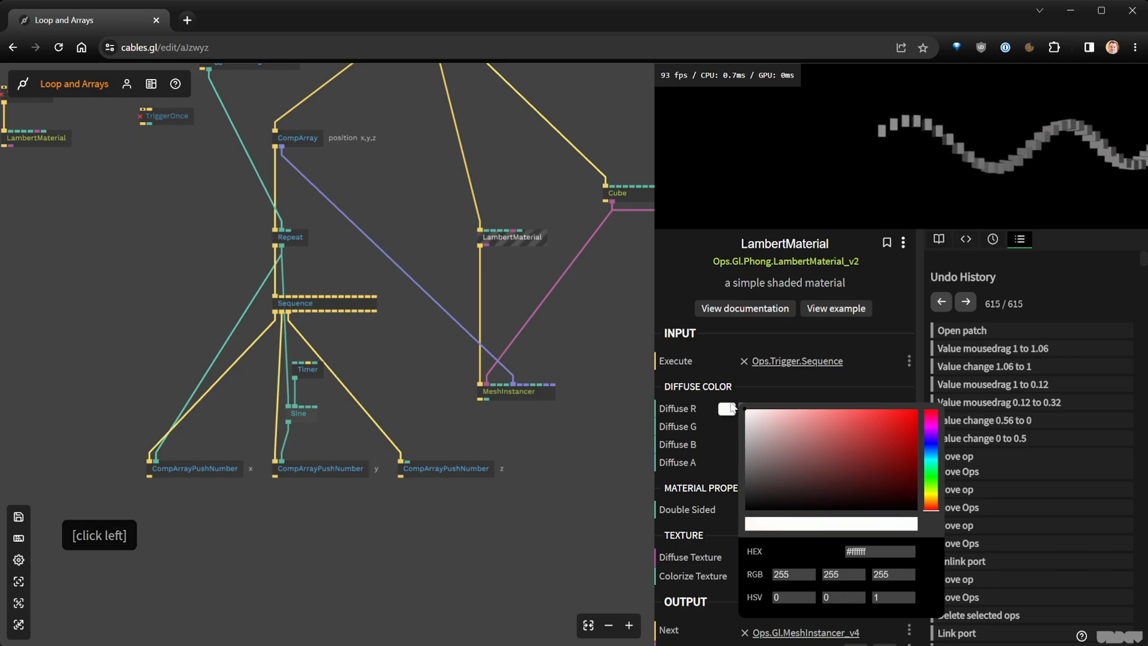
click(512, 425)
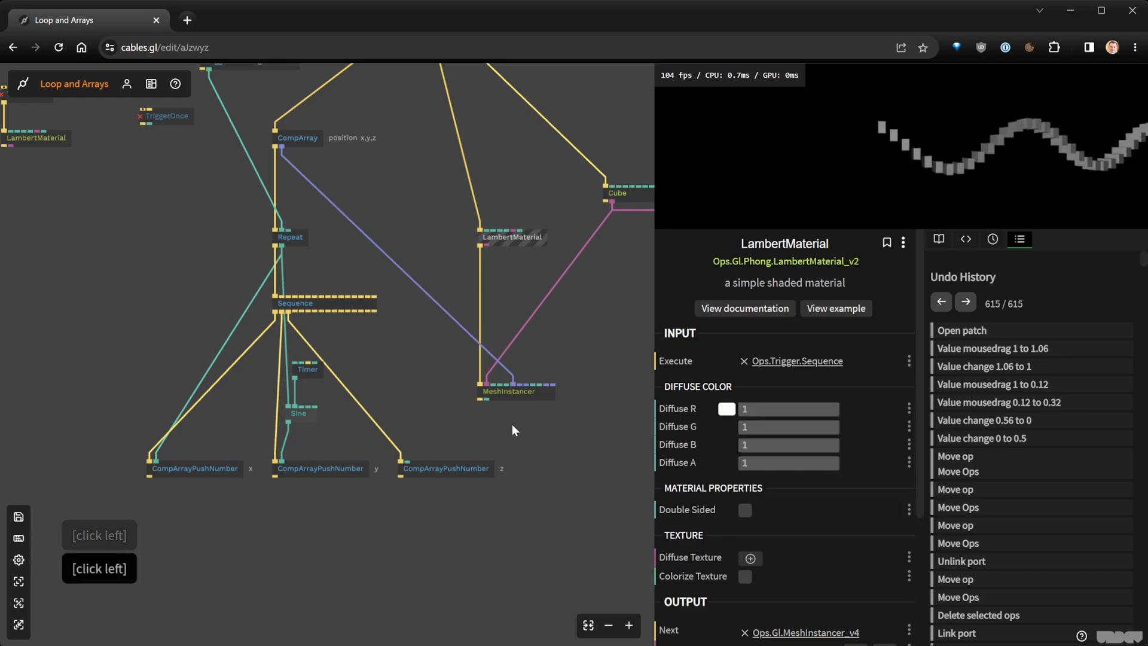
Examine the MeshInstancer's parameters, including its scale, rotation, colour and texture coordinate array inputs
click(523, 389)
scroll(794, 468, down, 5)
scroll(795, 468, up, 4)
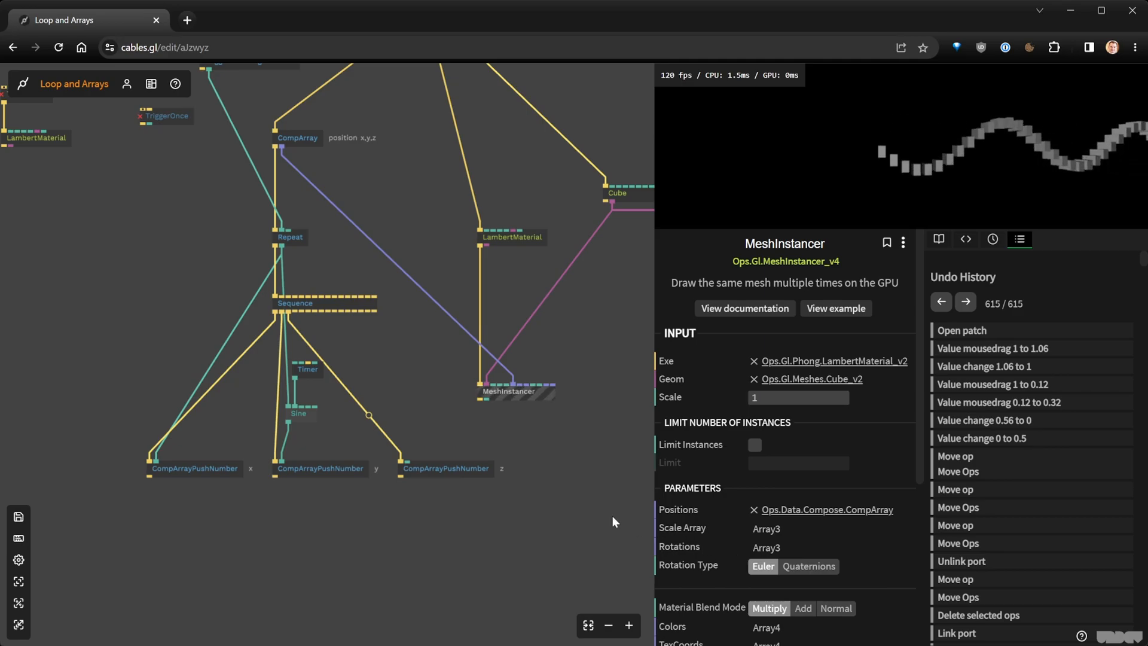
scroll(734, 518, down, 2)
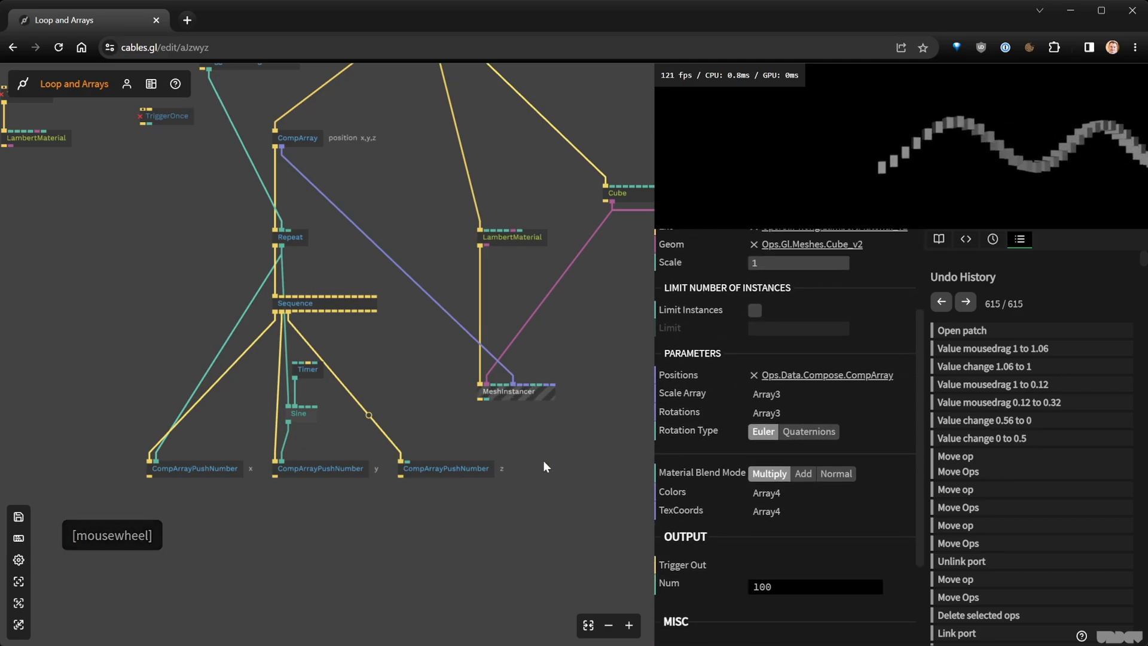
Set the Timer's Speed to 4.21 and deselect the op
click(307, 371)
click(306, 371)
mouse_move(810, 322)
mouse_down()
mouse_move(771, 321)
mouse_move(809, 317)
mouse_up()
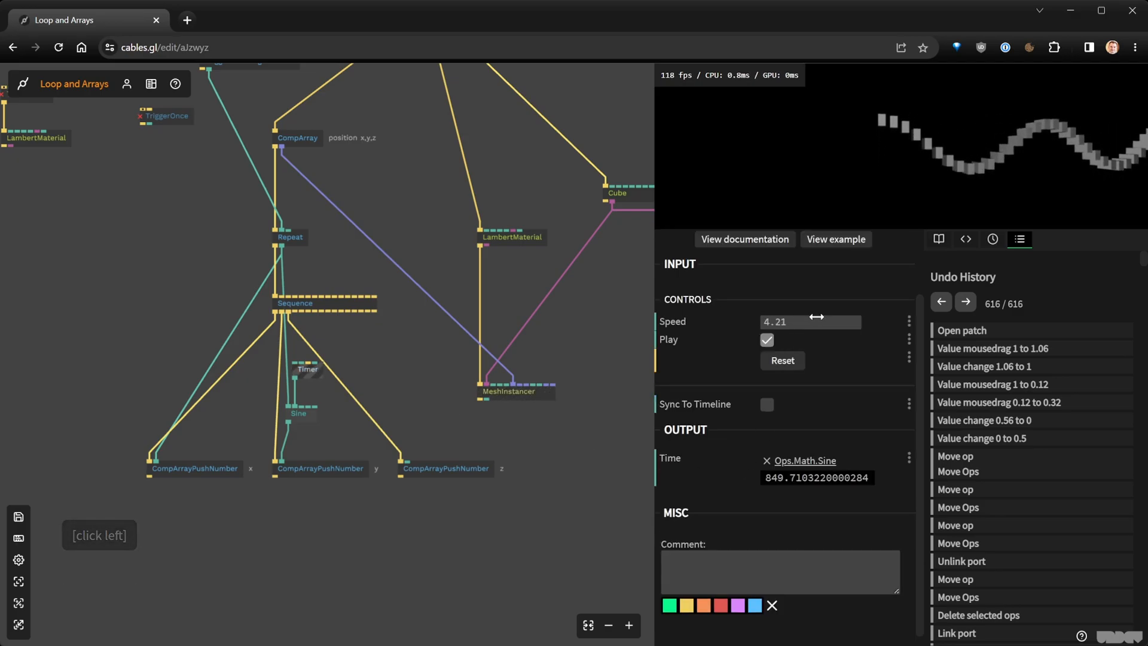
click(354, 407)
Examine the position, scale and rotation inputs of the unlinked Transform op
drag(36, 183, 235, 347)
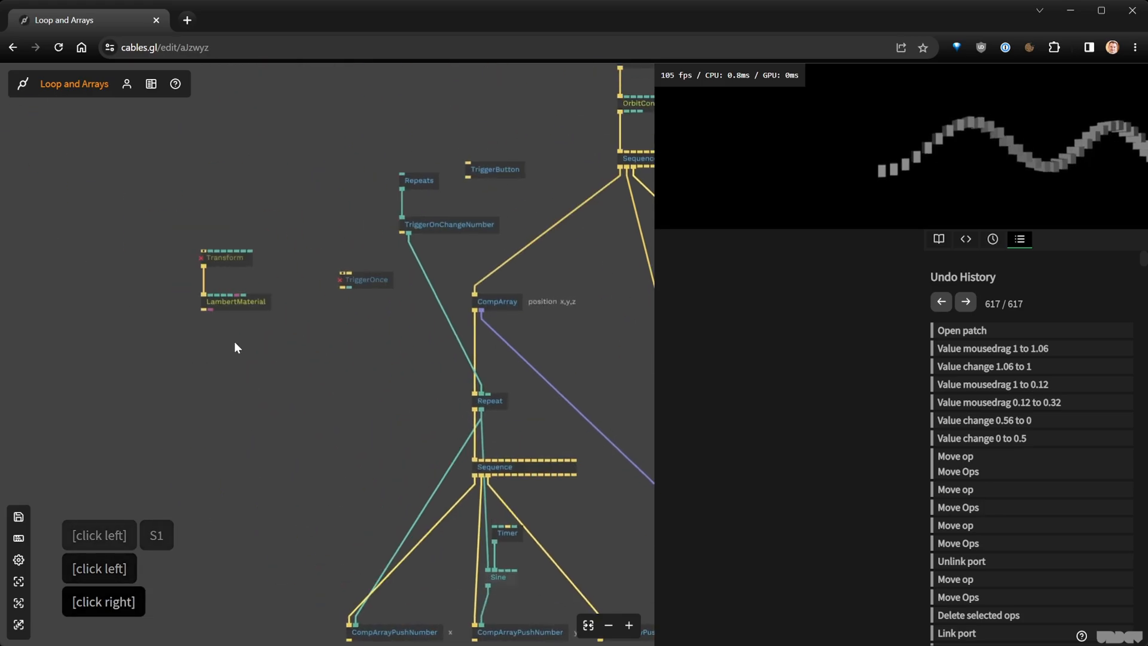
click(231, 258)
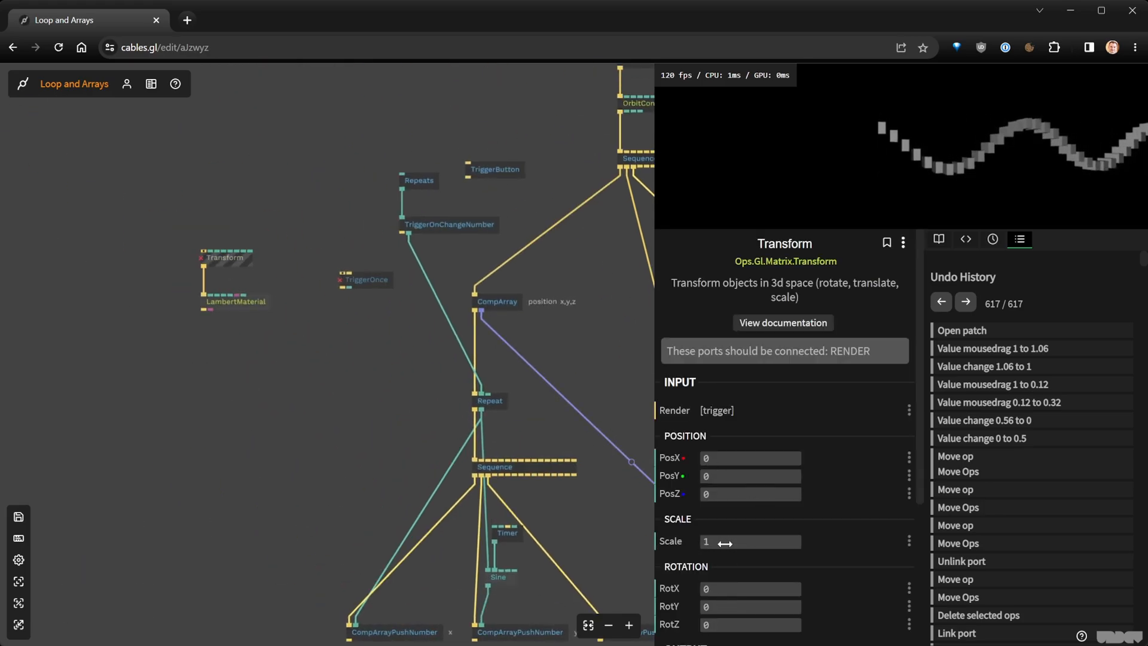
drag(607, 551, 358, 397)
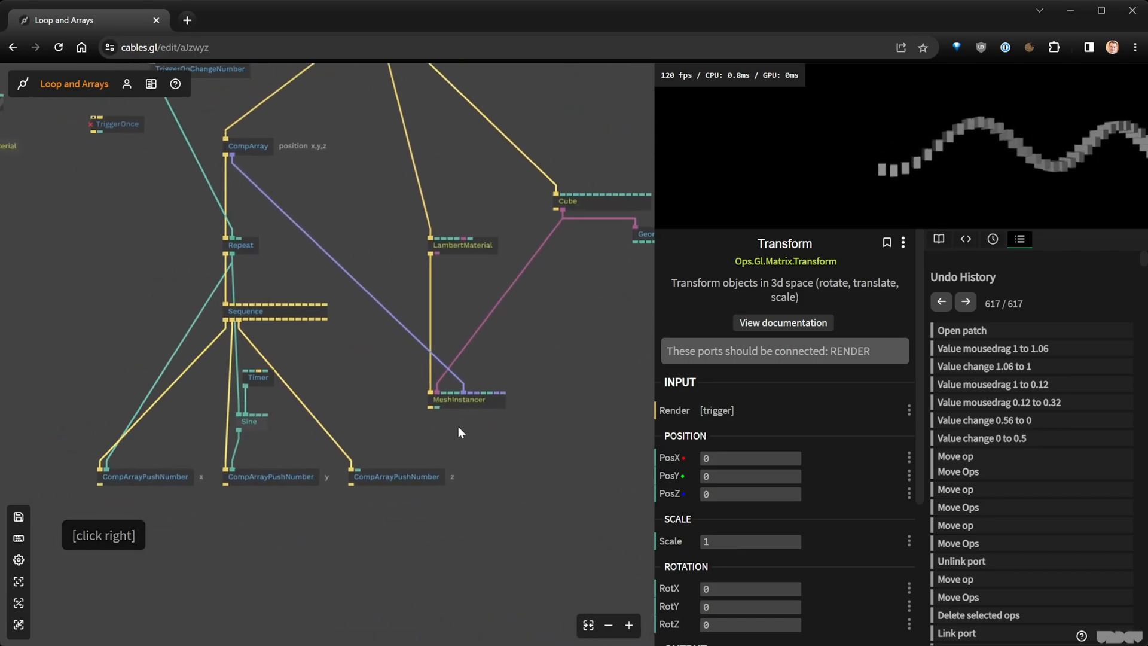
Add a RandomNumbersArray op in the empty area below the Cube, beside the Cube-to-MeshInstancer cable
drag(529, 360, 494, 428)
click(525, 395)
key(Tab)
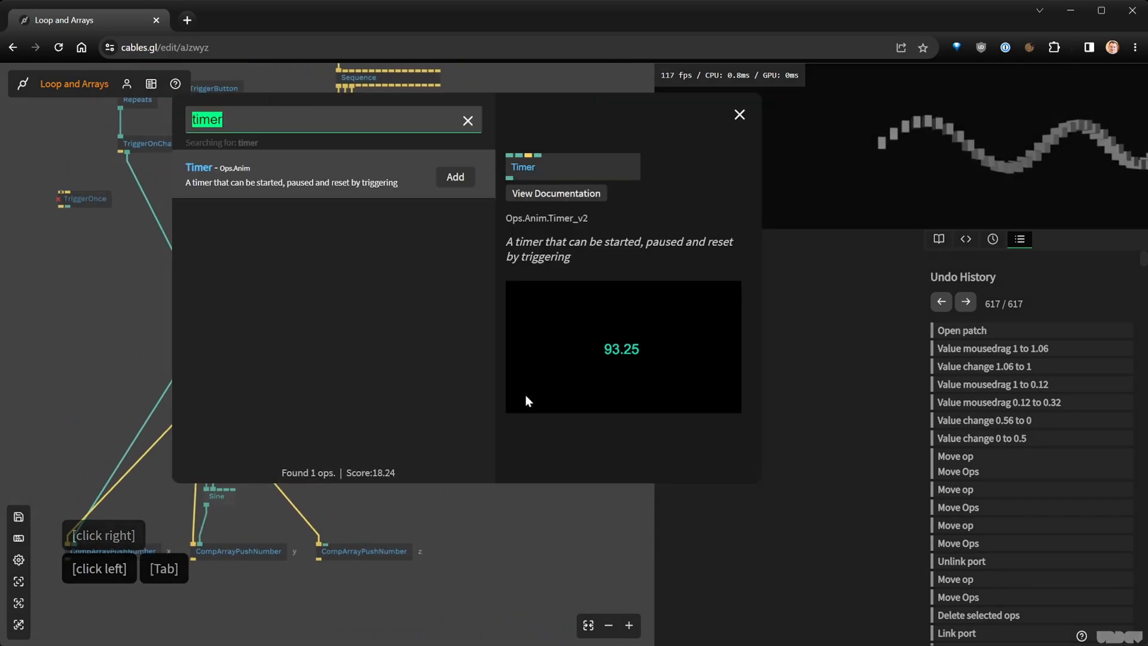
text(random)
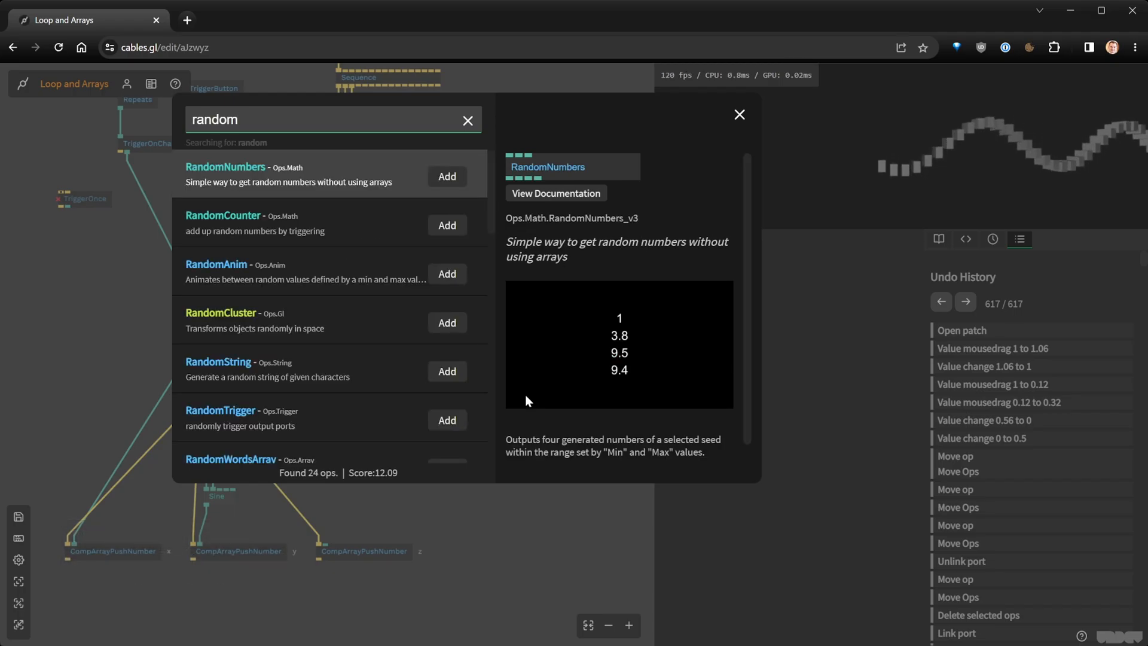
text(a)
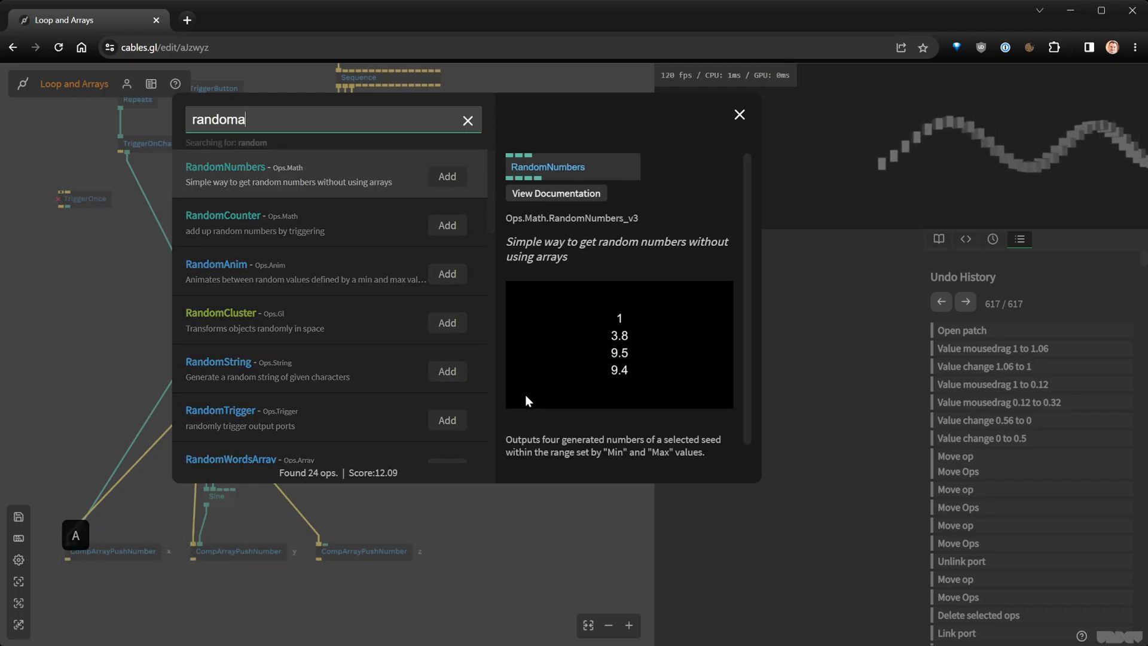
text(rray)
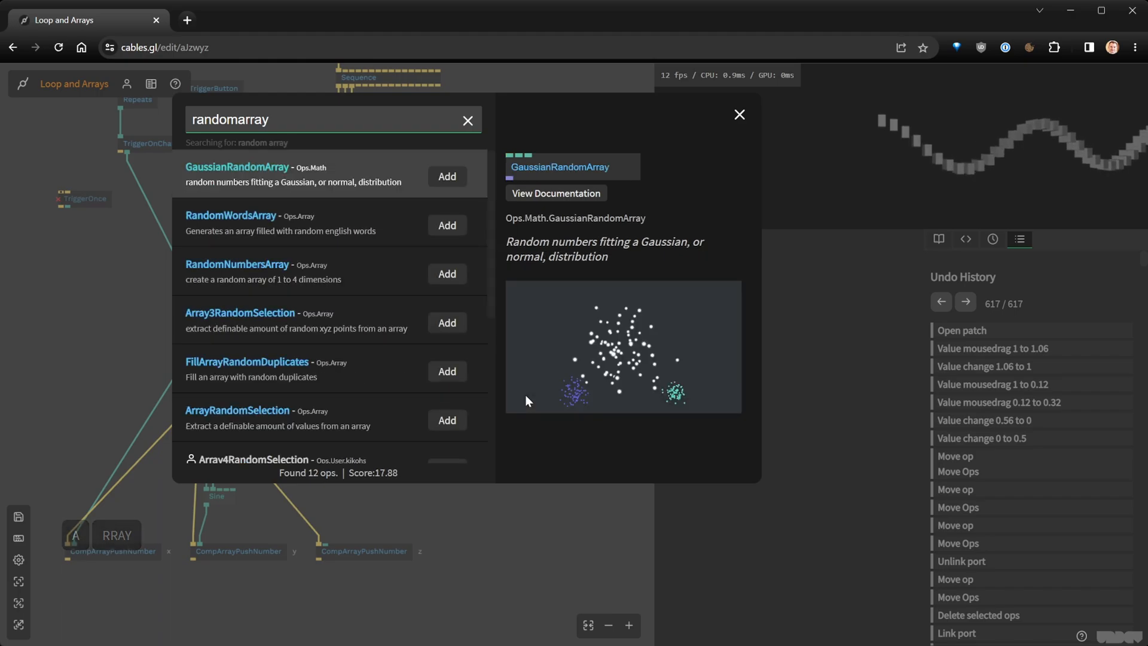
key(Down)
key(Down)
key(Return)
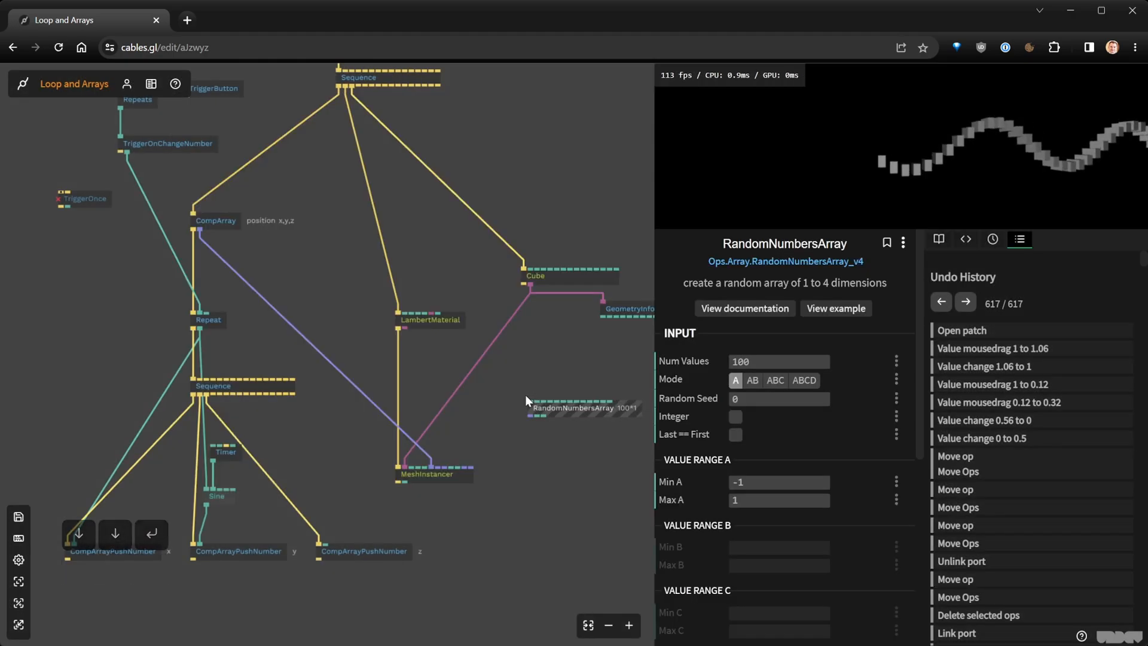
Shift the MeshInstancer slightly down and place the RandomNumbersArray closer above it
click(422, 477)
drag(422, 477, 422, 499)
drag(561, 410, 529, 429)
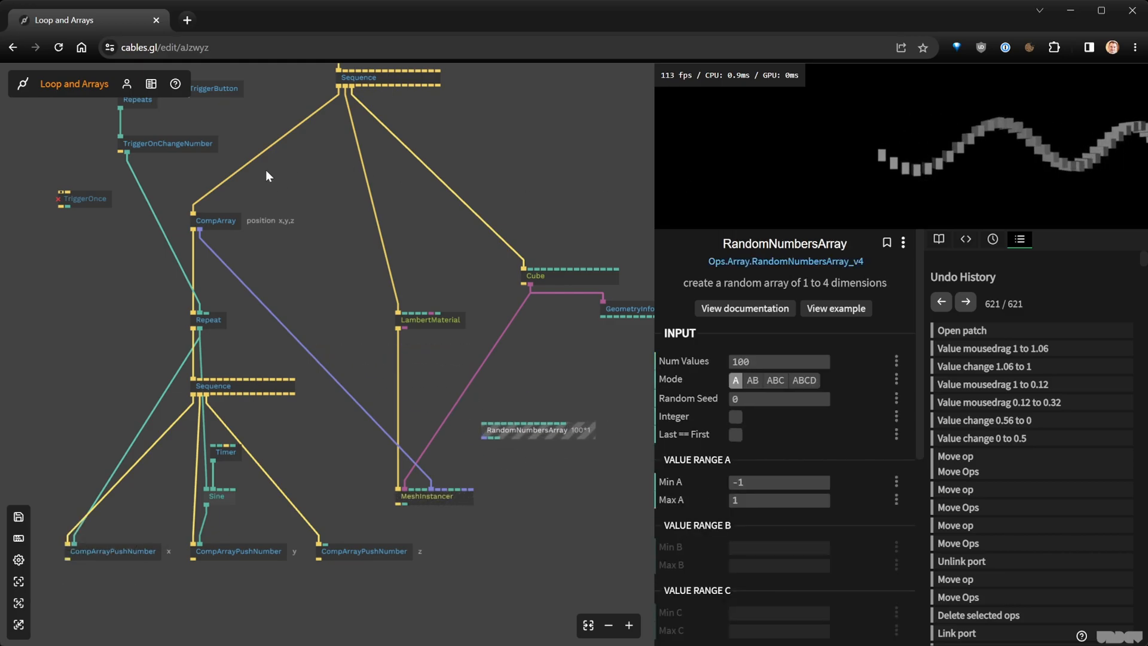
Move TriggerOnChangeNumber beside Repeat and Repeats to the patch's middle, and link Repeats to the RandomNumbersArray's Num Values
drag(154, 144, 123, 299)
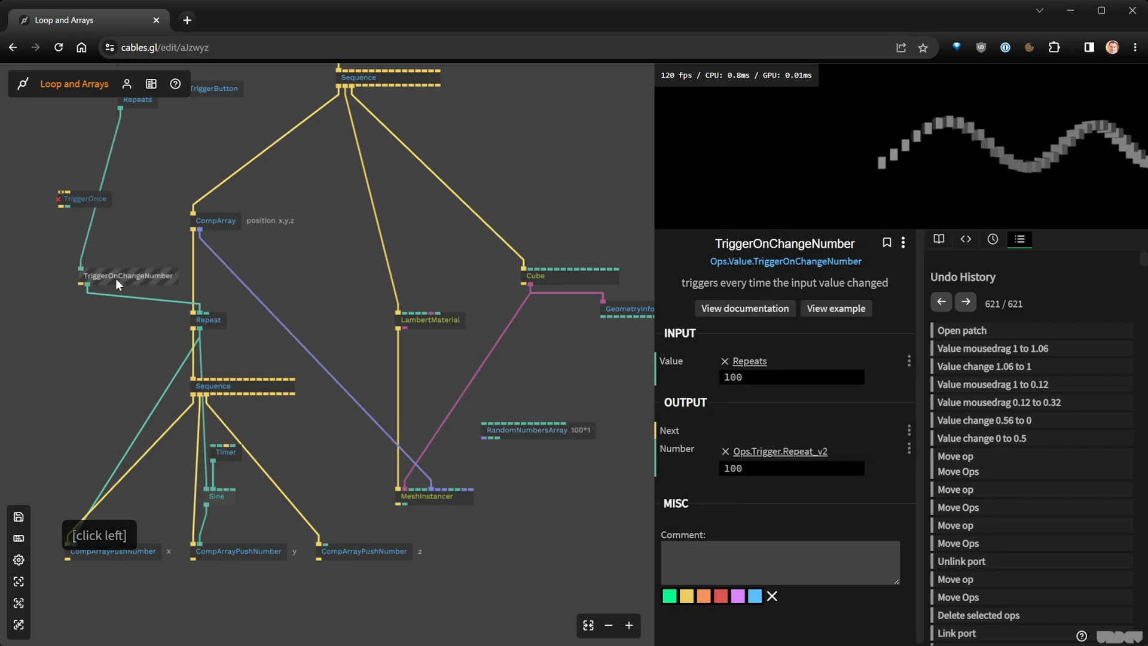
drag(138, 101, 236, 162)
drag(346, 256, 529, 389)
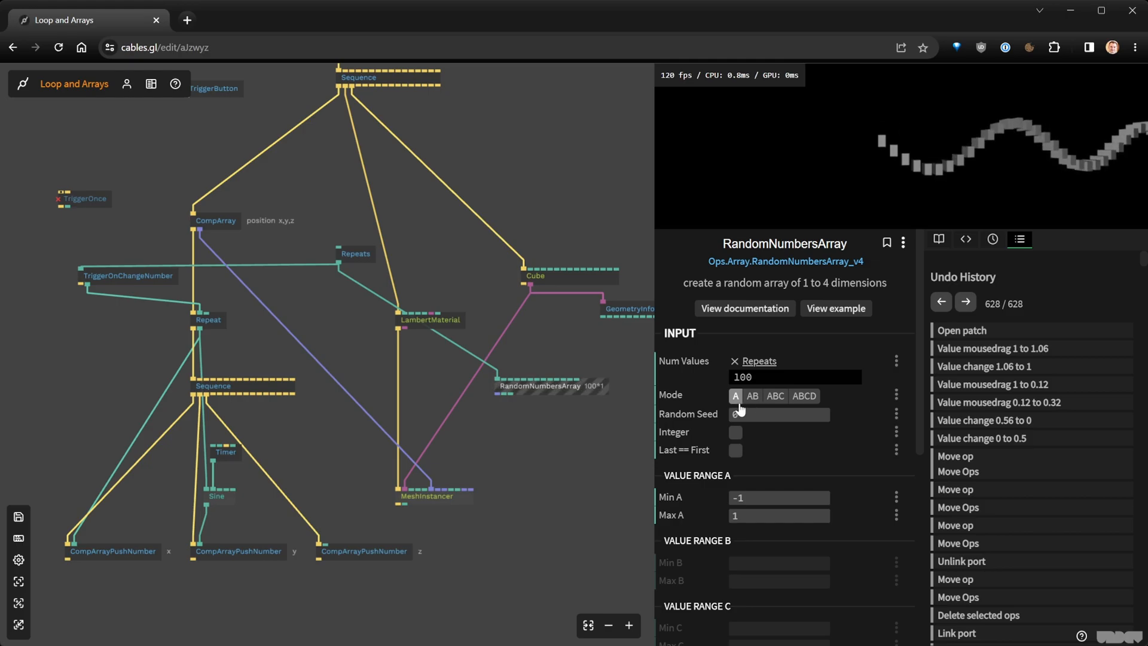
Switch the RandomNumbersArray to mode ABC and set value range A to Min 1 and Max 2
click(776, 396)
scroll(773, 453, down, 1)
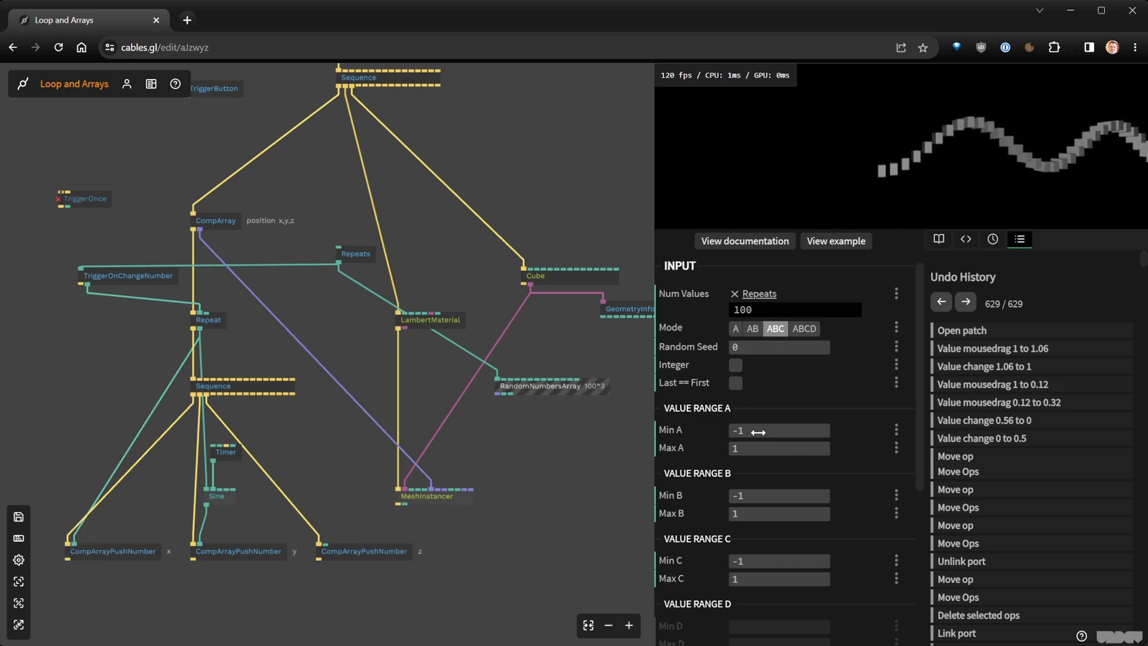
click(758, 431)
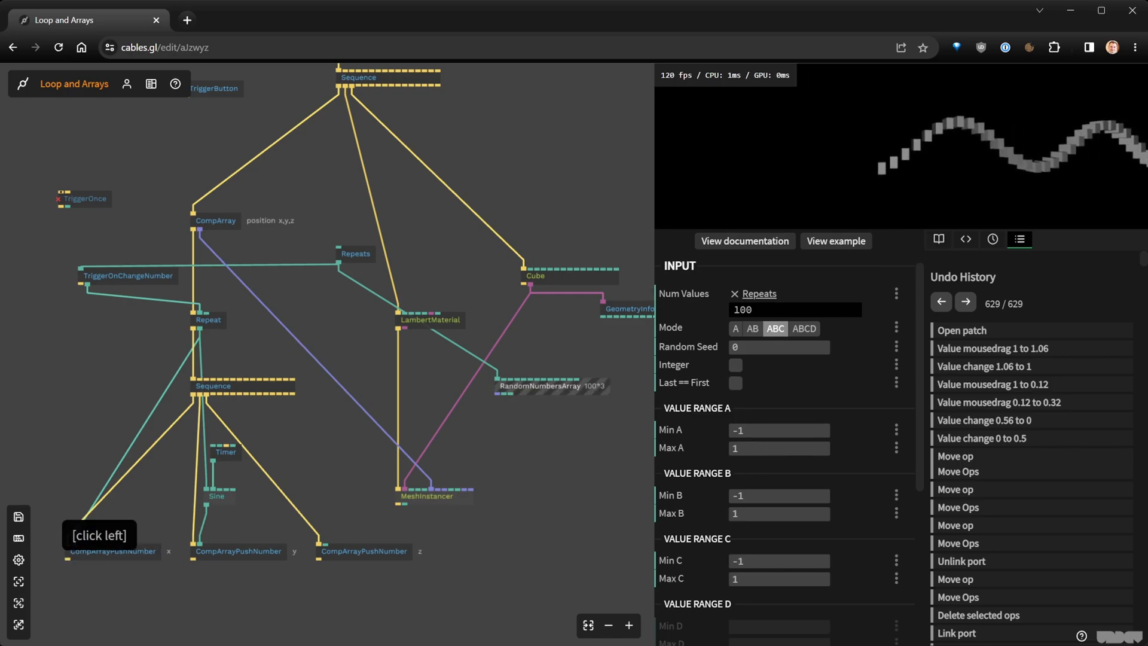
text(1)
click(759, 448)
text(2)
Set the RandomNumbersArray's value ranges B and C to Min 1 and Max 2 each
click(761, 495)
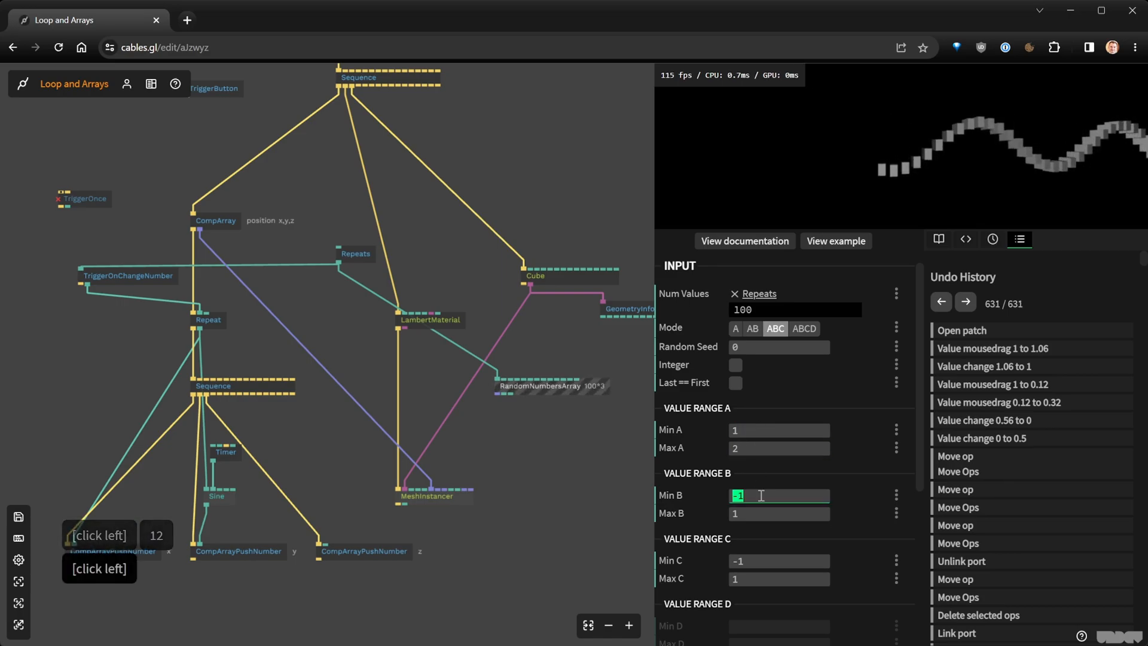
text(1)
click(759, 513)
text(2)
click(758, 560)
text(1)
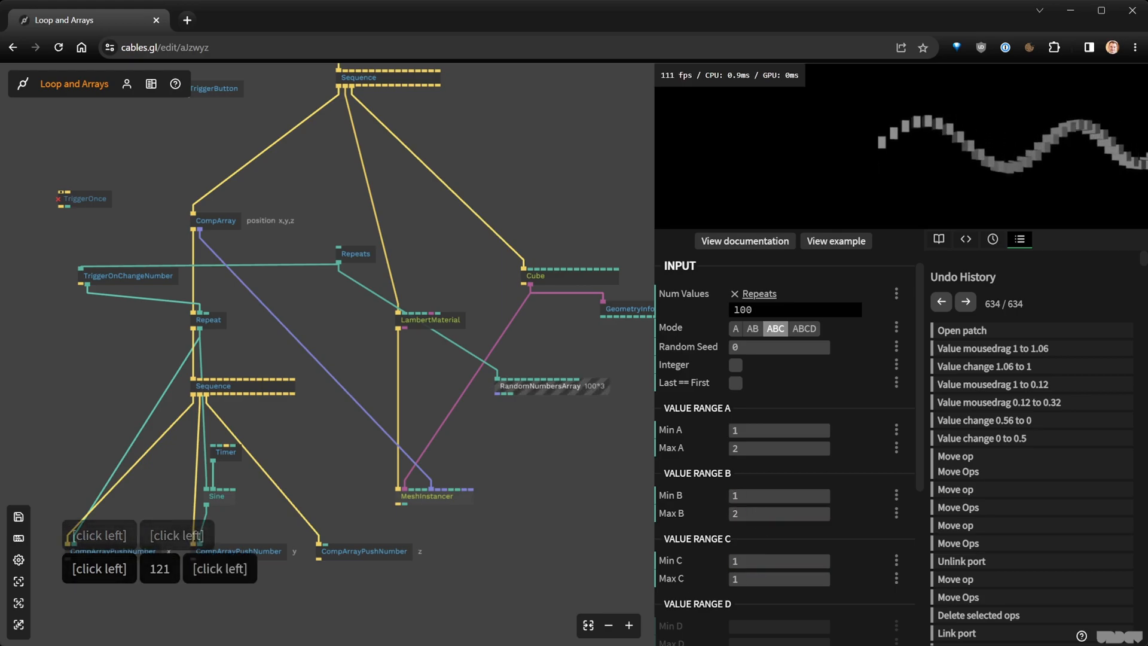
click(760, 579)
text(2)
Link the RandomNumbersArray's array output to the MeshInstancer's Scale Array input and inspect the cubes in the preview
scroll(491, 394, up, 3)
drag(492, 392, 419, 509)
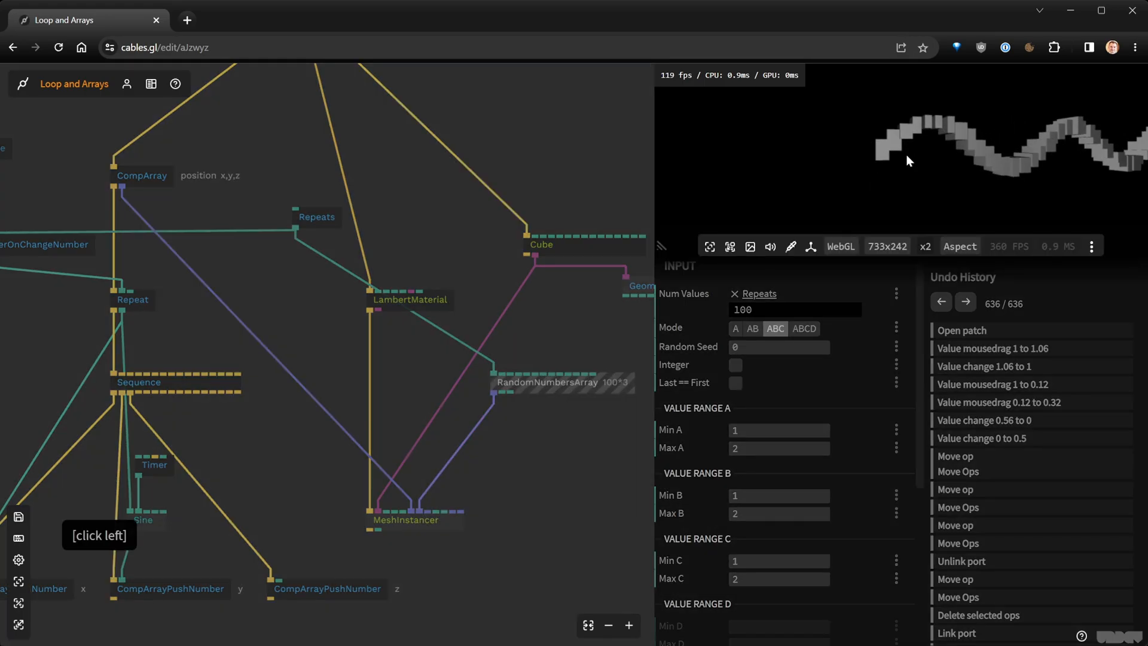
scroll(956, 135, up, 5)
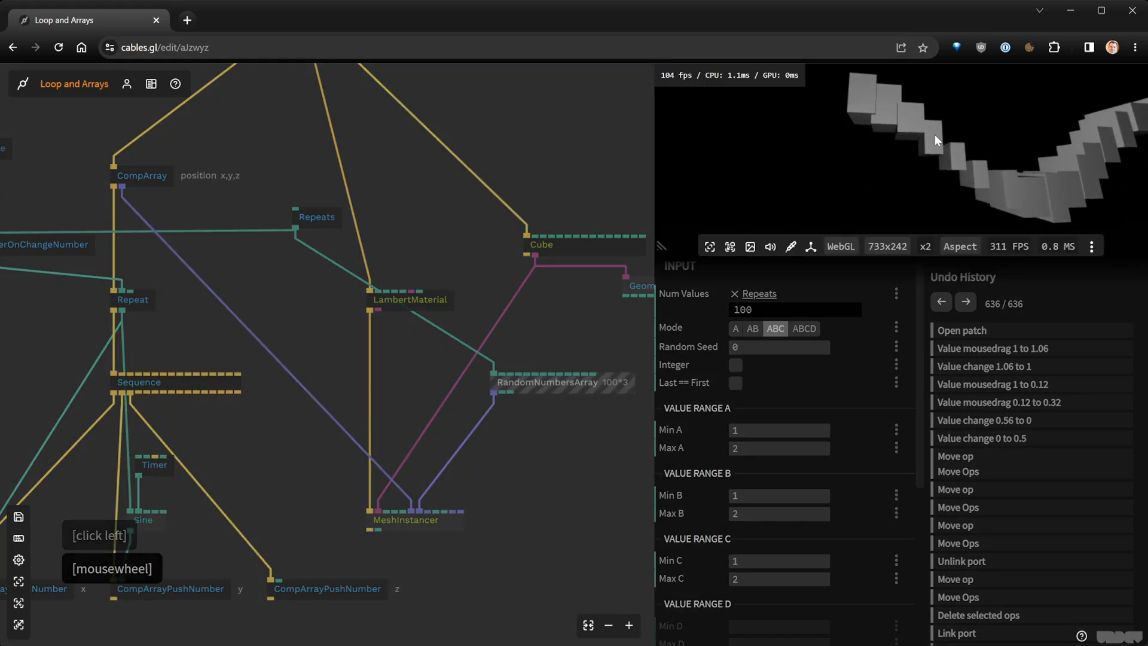
scroll(1028, 153, down, 5)
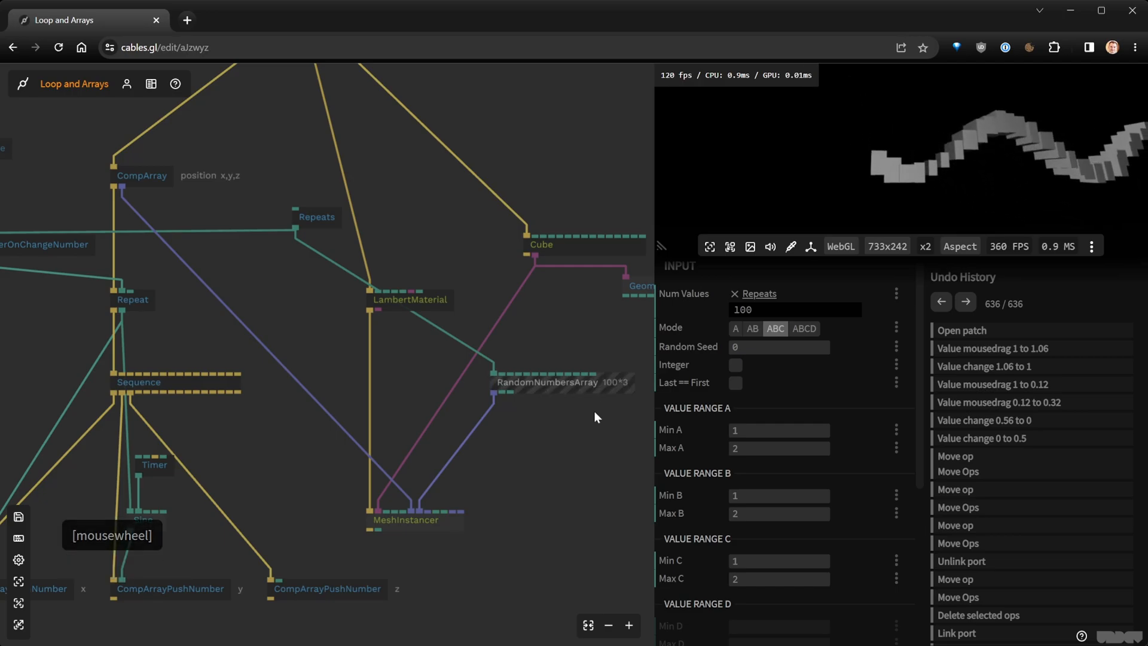
Move the Cube op slightly sideways so that it lines up above the RandomNumbersArray
scroll(596, 414, down, 5)
right_click(511, 369)
click(490, 328)
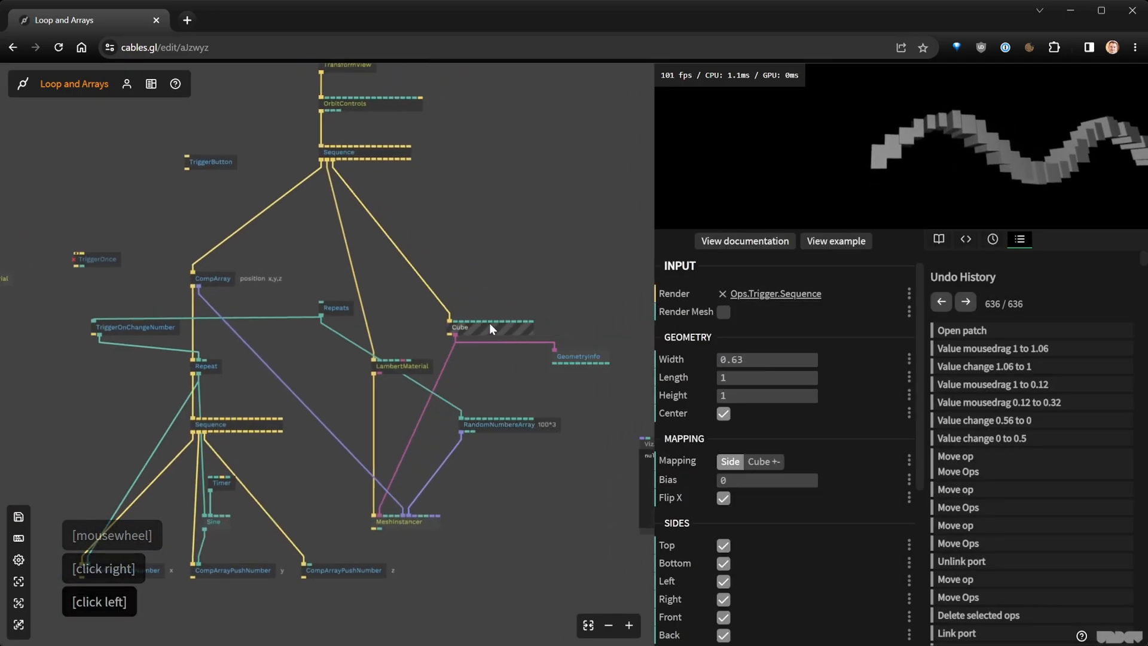
drag(489, 327, 501, 327)
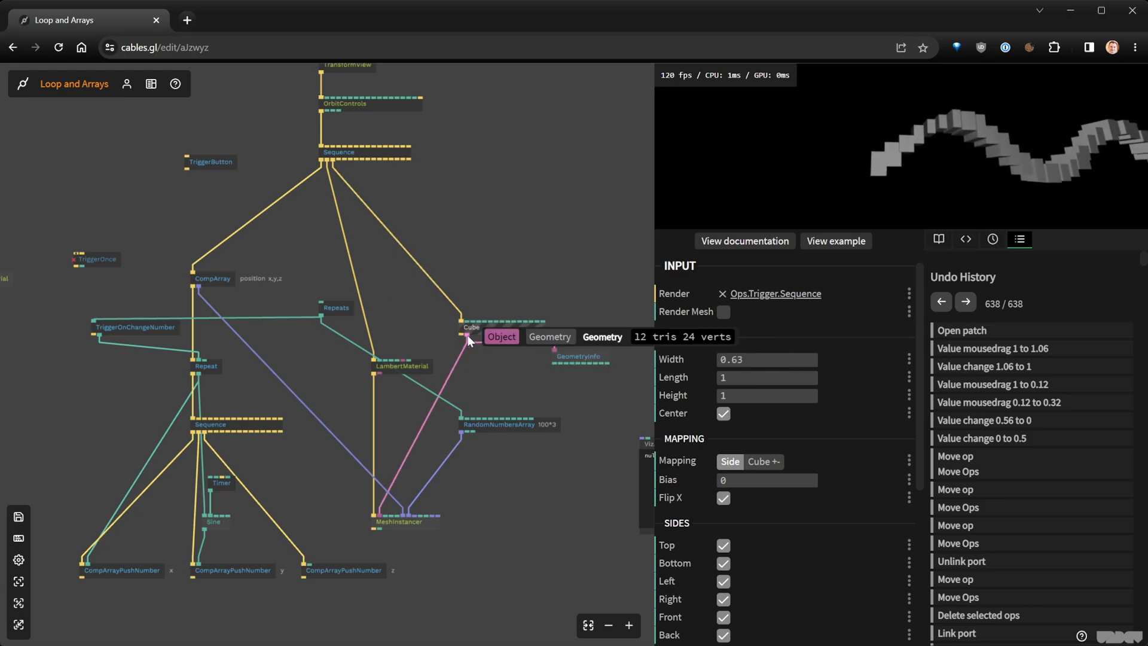
Duplicate the unlinked TriggerOnce op and insert the copy between the upper Sequence and the Cube
click(107, 264)
key(ctrl+c)
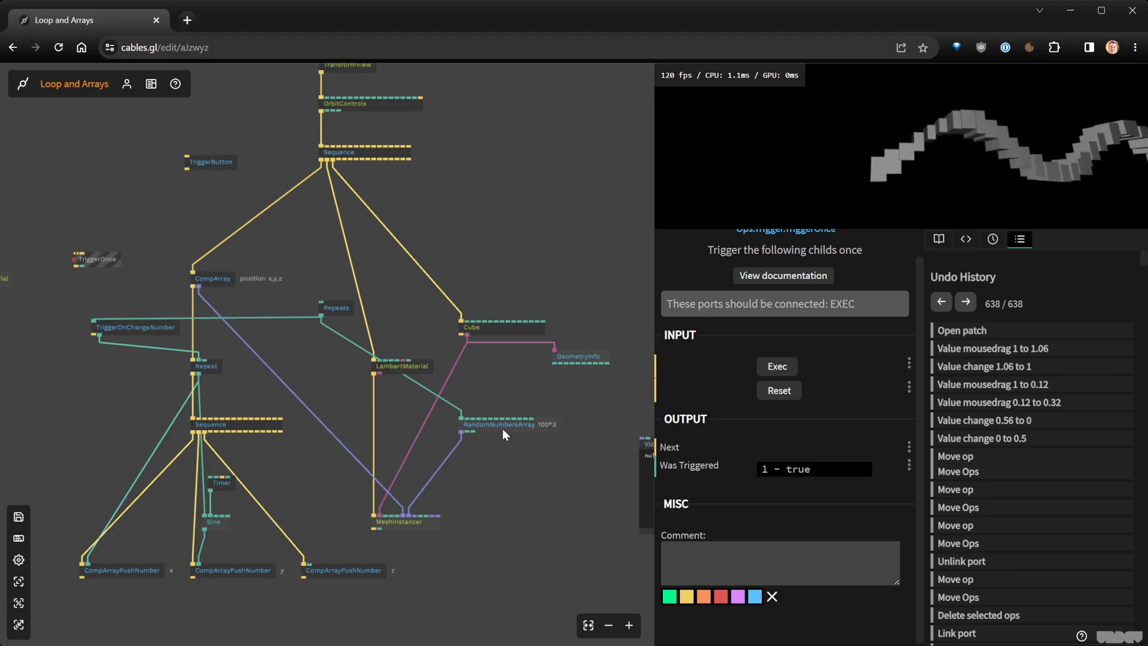
drag(508, 318, 489, 279)
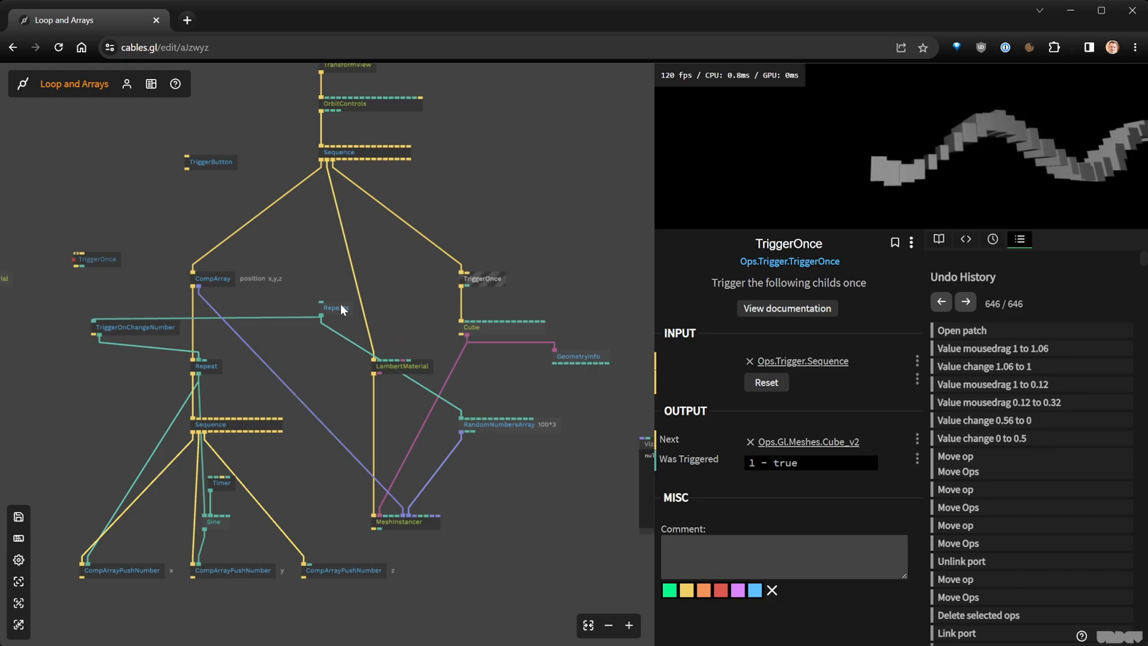
Nudge the Repeats op up and set the RandomNumbersArray's value range A to Min 0.1 and Max 1
drag(338, 306, 336, 292)
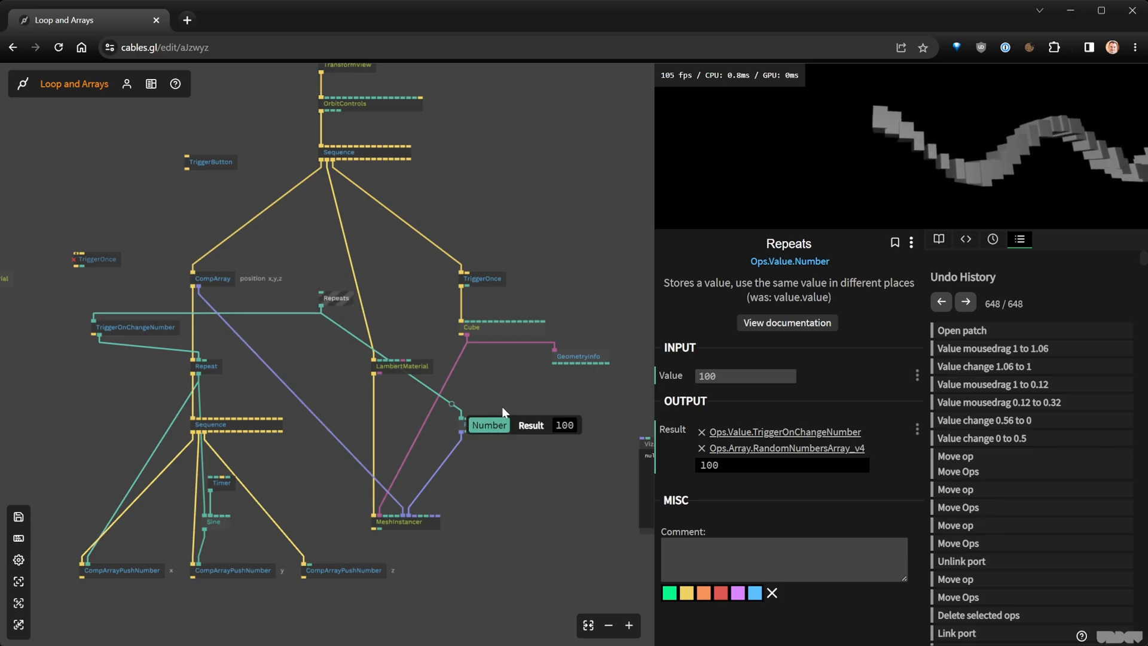
drag(501, 408, 475, 334)
click(475, 334)
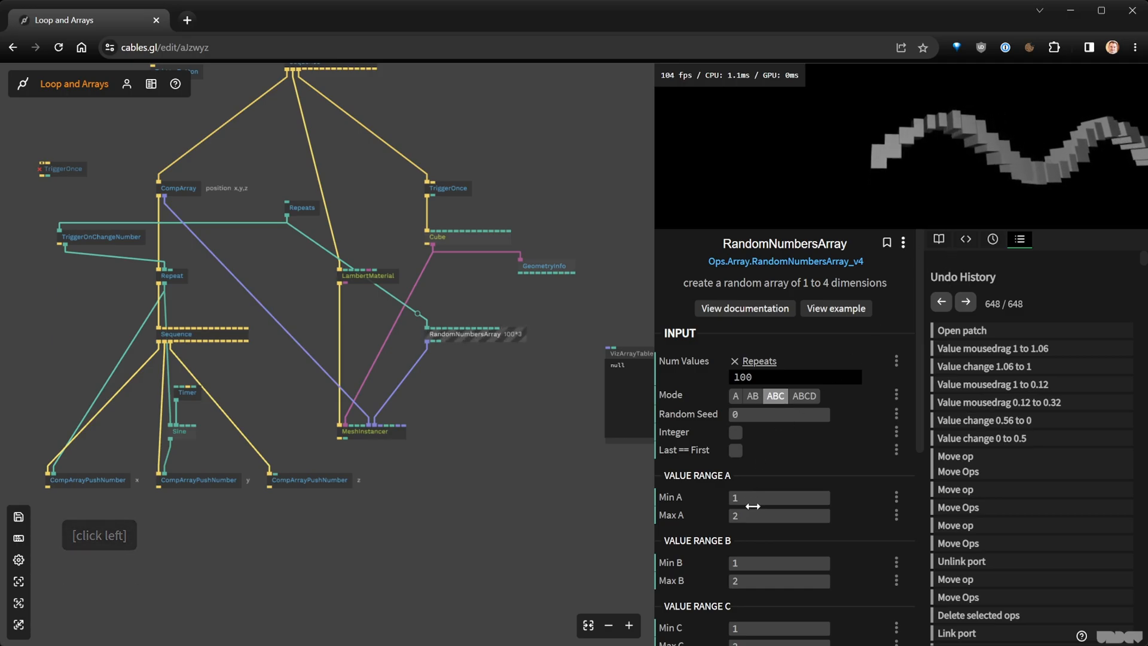
click(755, 515)
text(3)
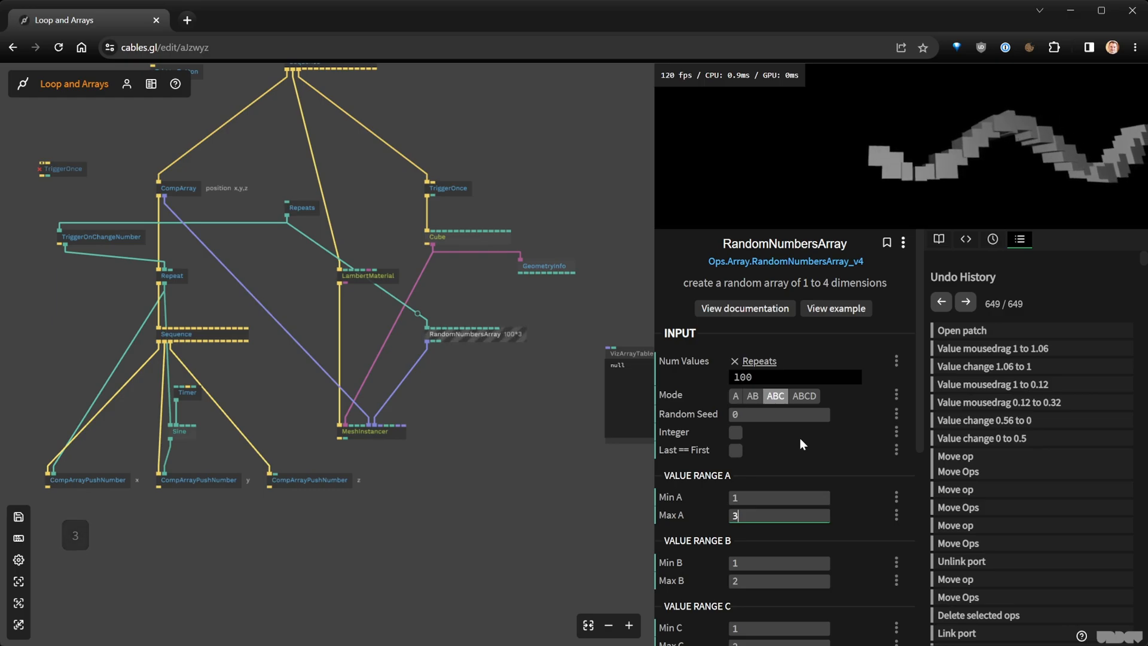
key(BackSpace)
text(1)
click(762, 497)
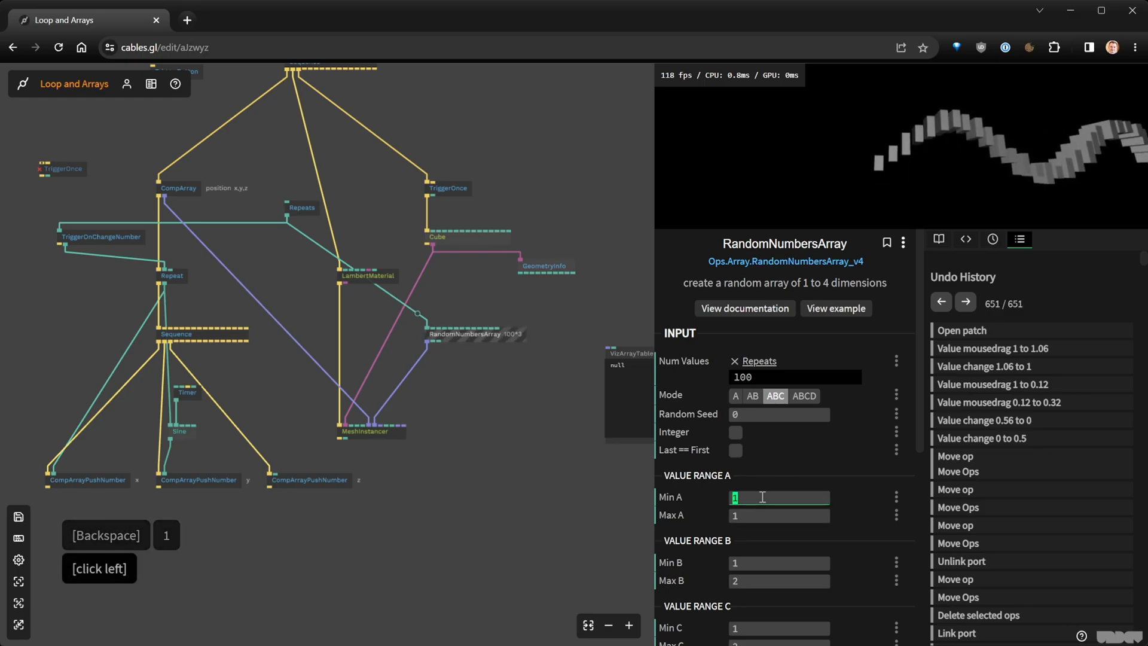
text(0.1)
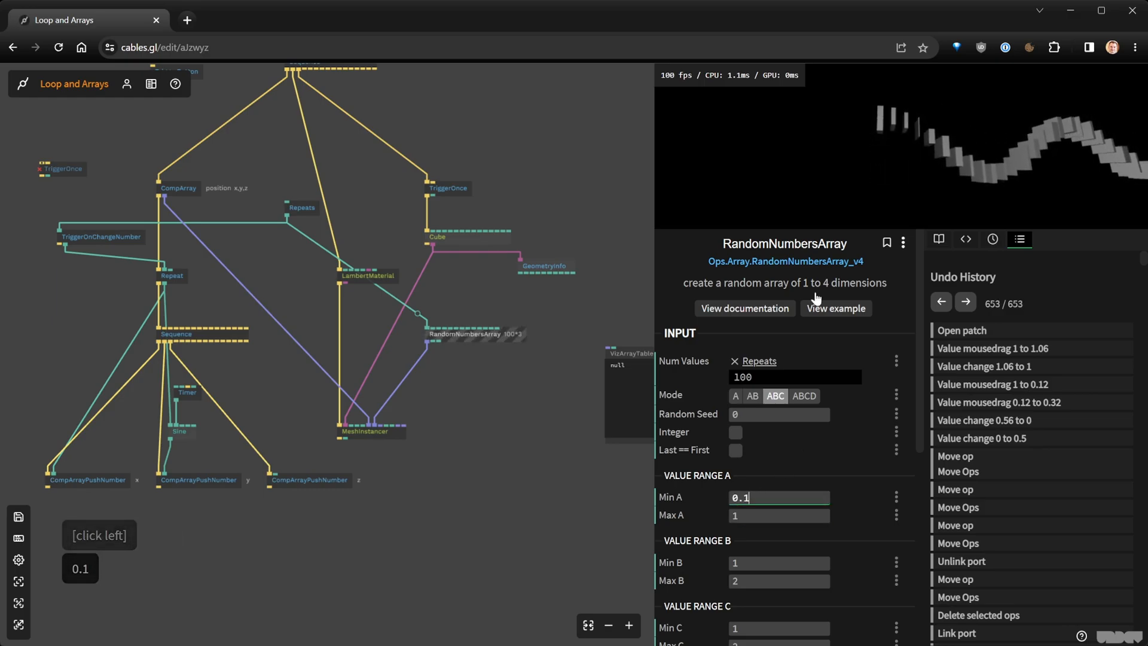
click(906, 177)
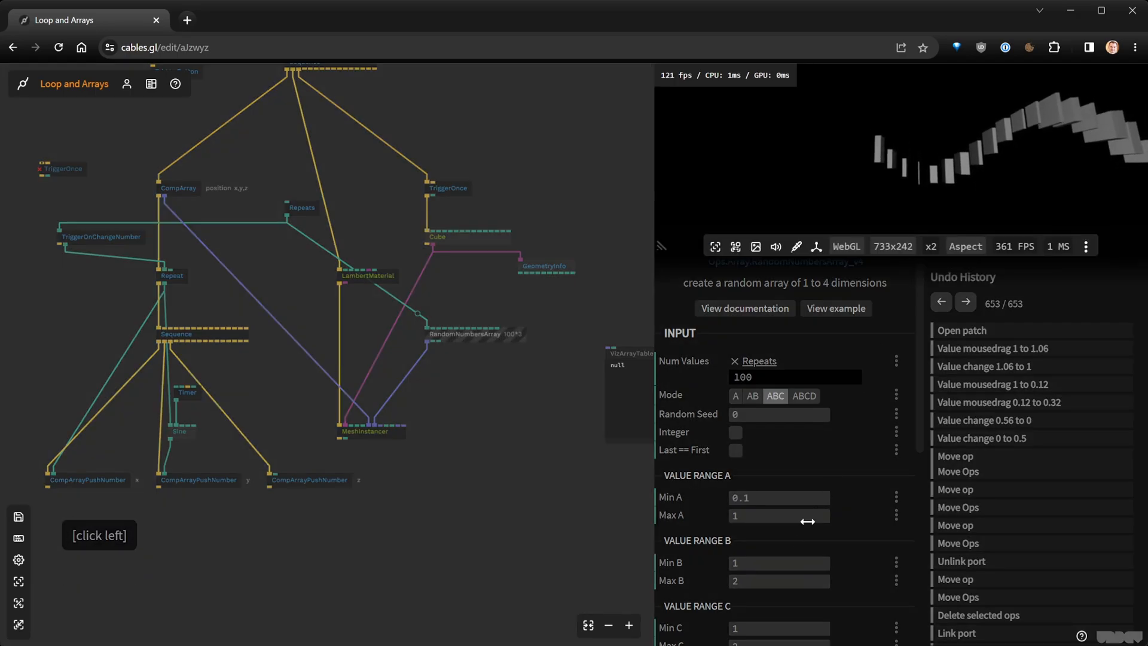
Set the RandomNumbersArray's Min B to 0.1 and its Random Seed to 1.74, and save the patch
click(769, 564)
text(0.1)
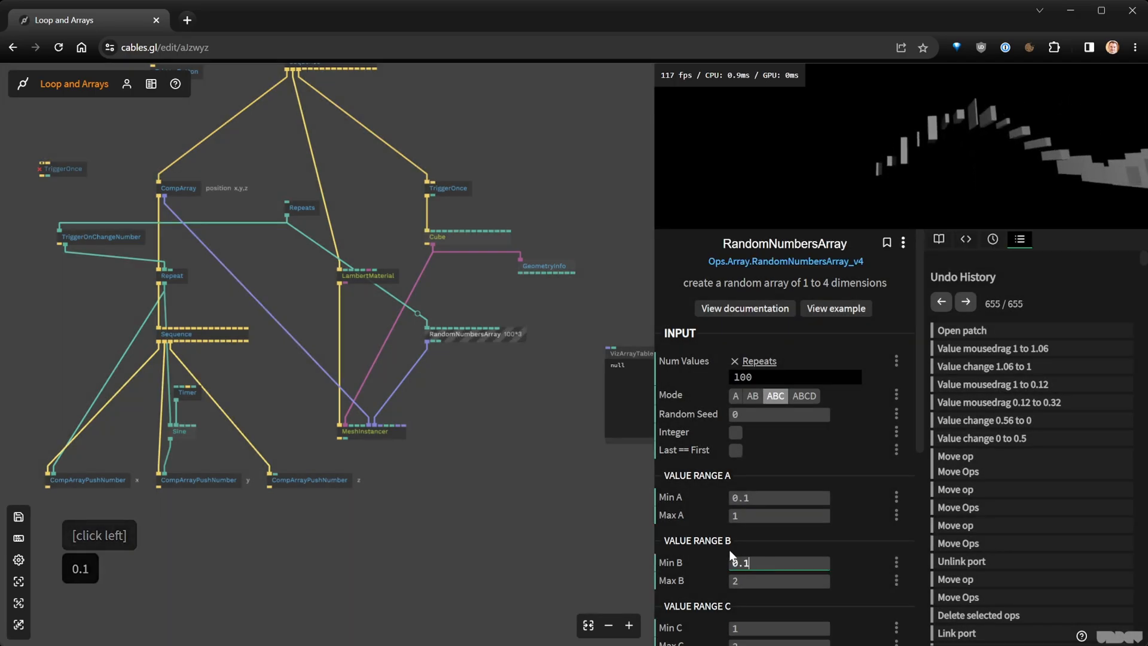
drag(737, 418, 777, 419)
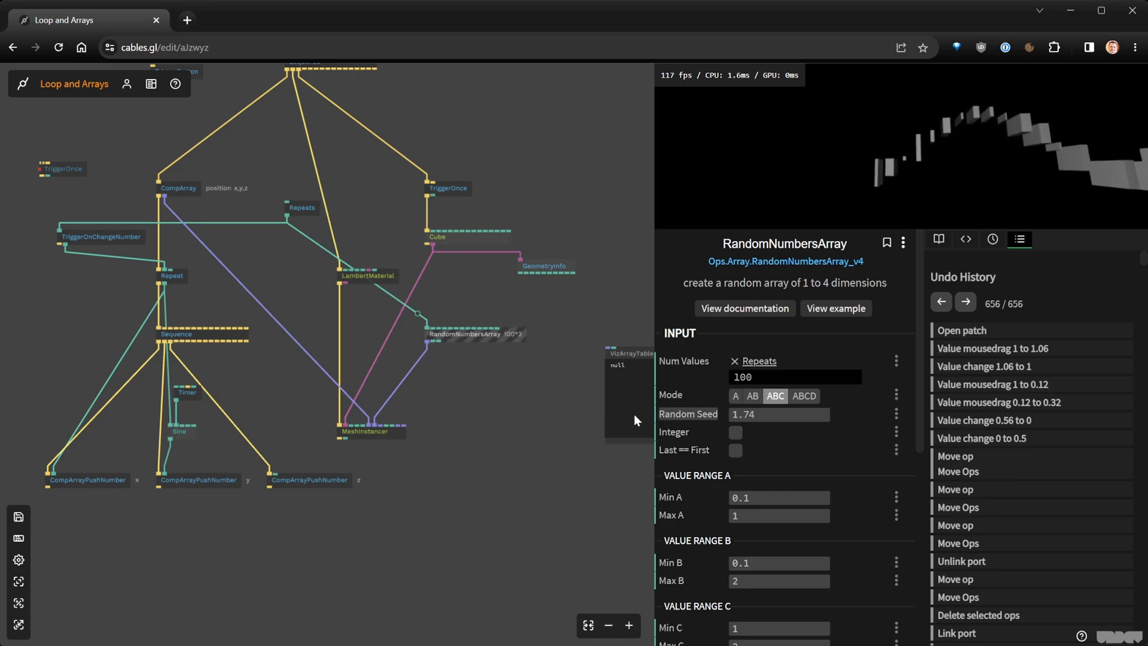
click(475, 387)
key(ctrl+s)
Shift the RandomNumbersArray slightly, duplicate it and place the copy between the original and the MeshInstancer
drag(474, 330, 455, 324)
key(ctrl+c)
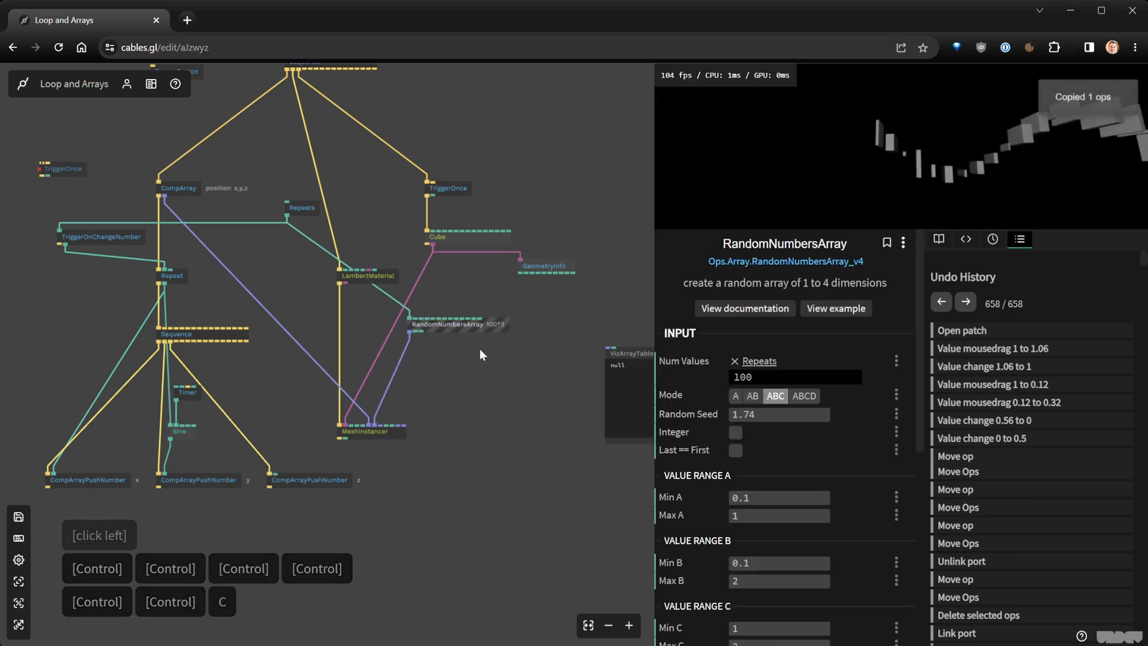
key(ctrl+v)
click(494, 365)
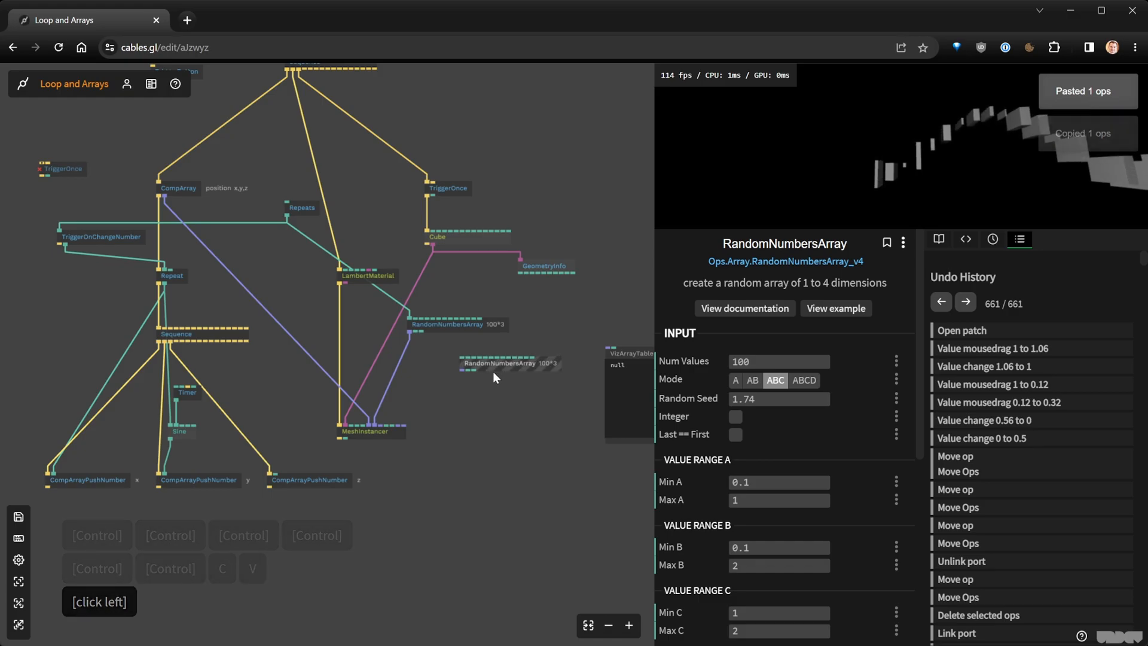
scroll(398, 436, up, 3)
click(401, 433)
scroll(669, 499, down, 2)
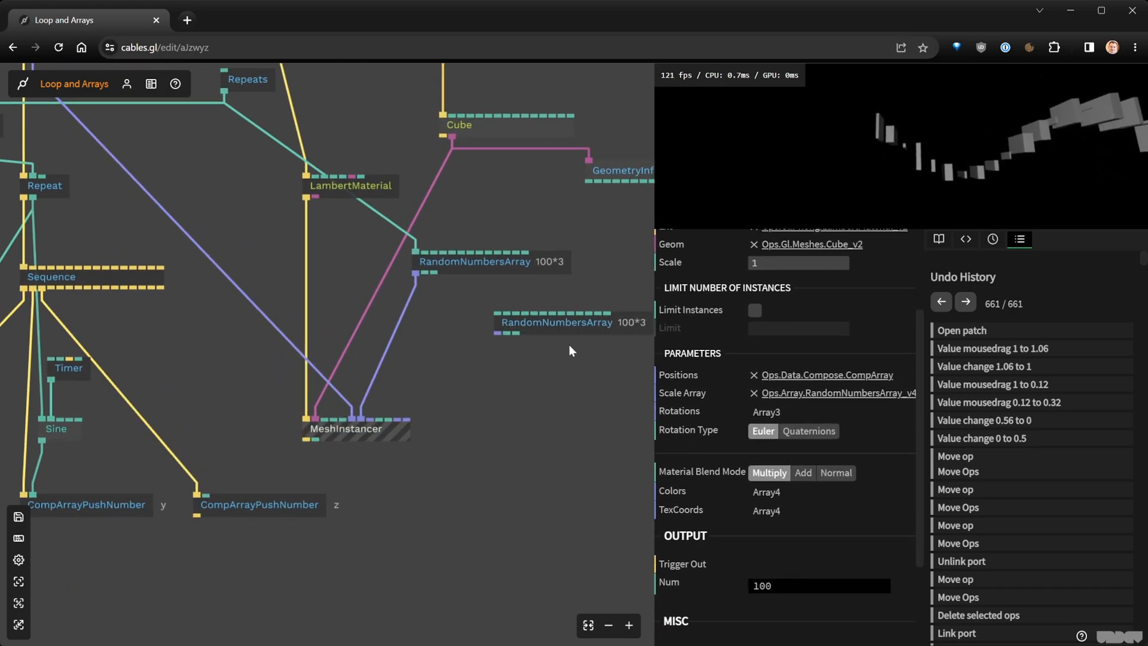
drag(568, 322, 518, 331)
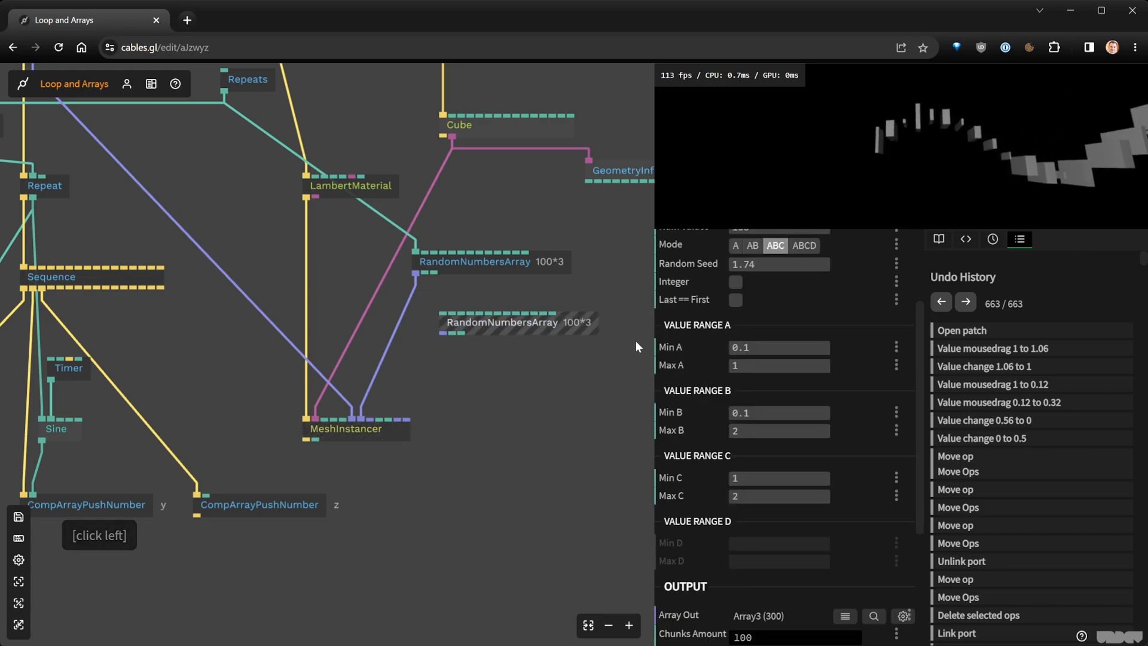
Switch the copied RandomNumbersArray to ABCD mode and set its ranges A and B to Min 0 and Max 1
scroll(800, 370, up, 3)
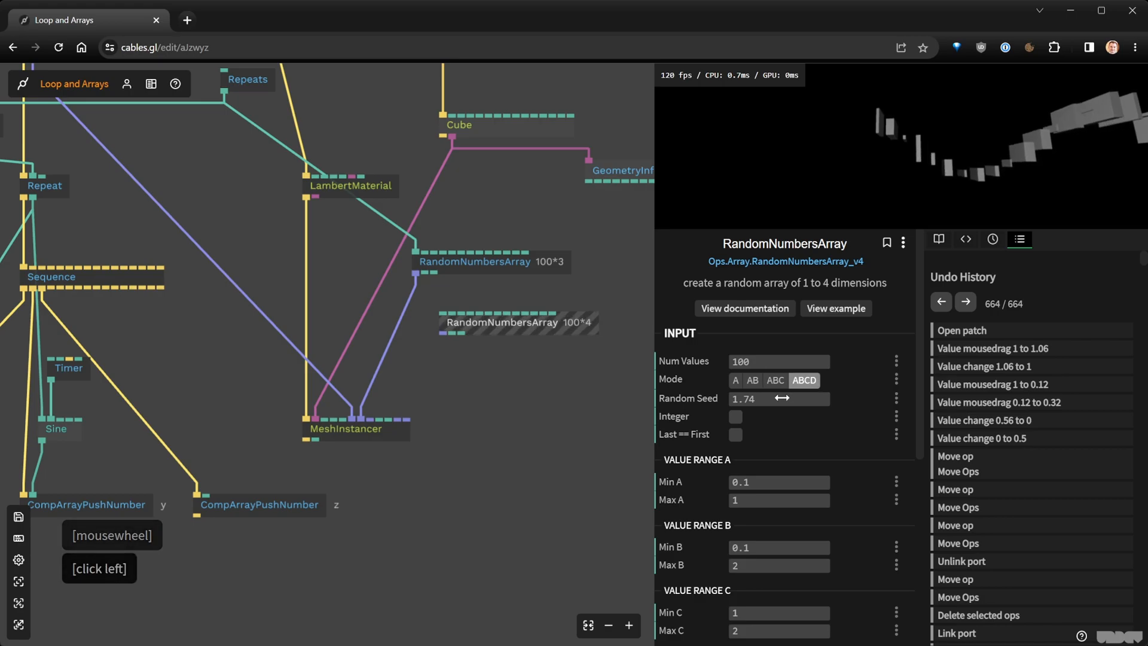
click(770, 481)
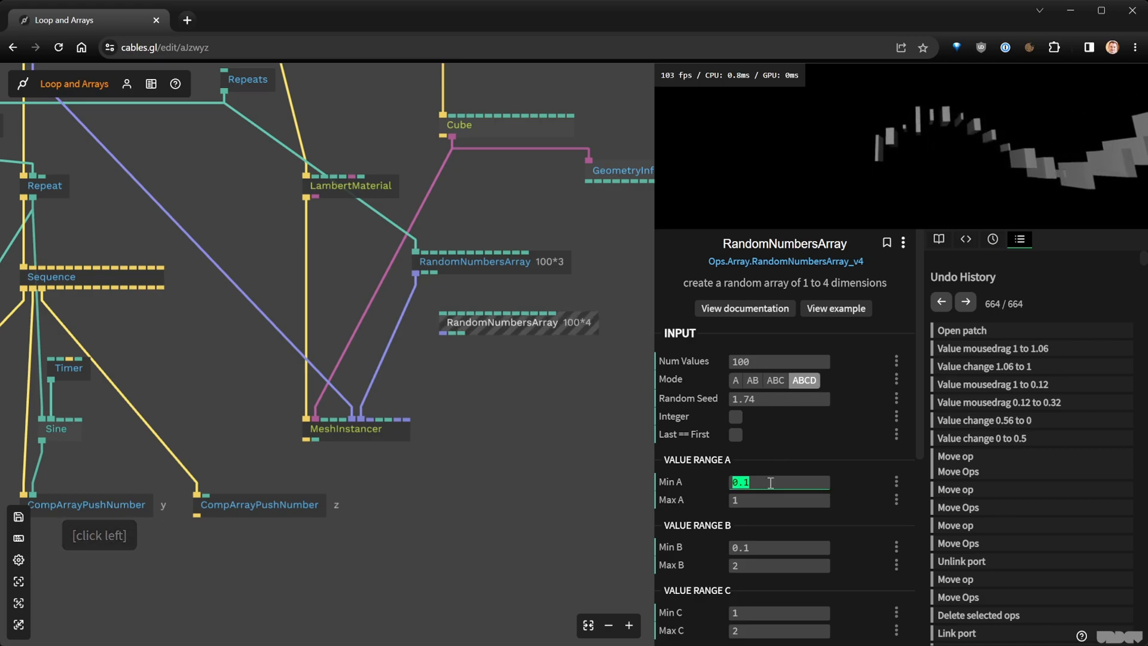
click(759, 558)
click(780, 564)
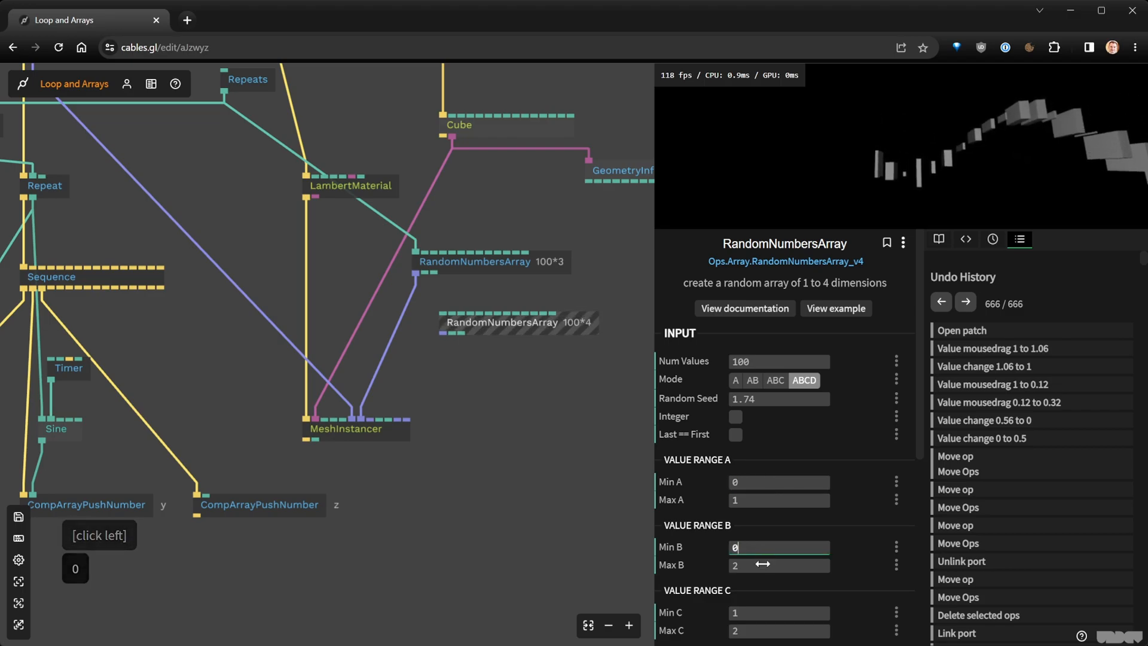
text(1)
scroll(885, 535, down, 1)
Set the copied RandomNumbersArray's range C to Min 0 and Max 1, and its Min D to 1
click(795, 545)
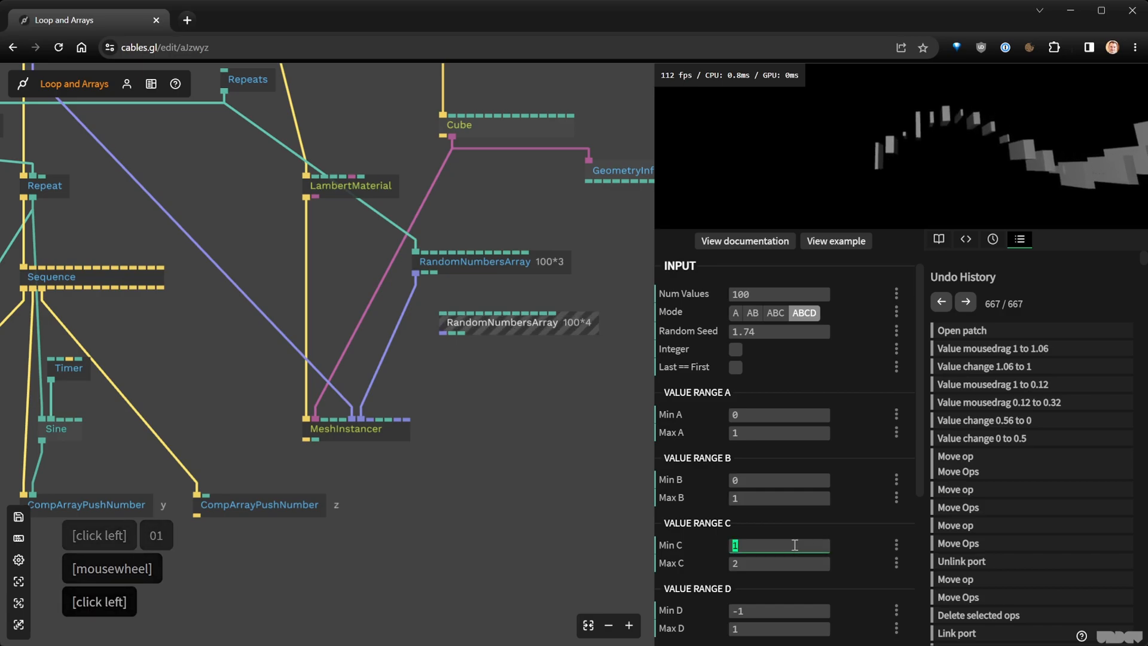
click(502, 322)
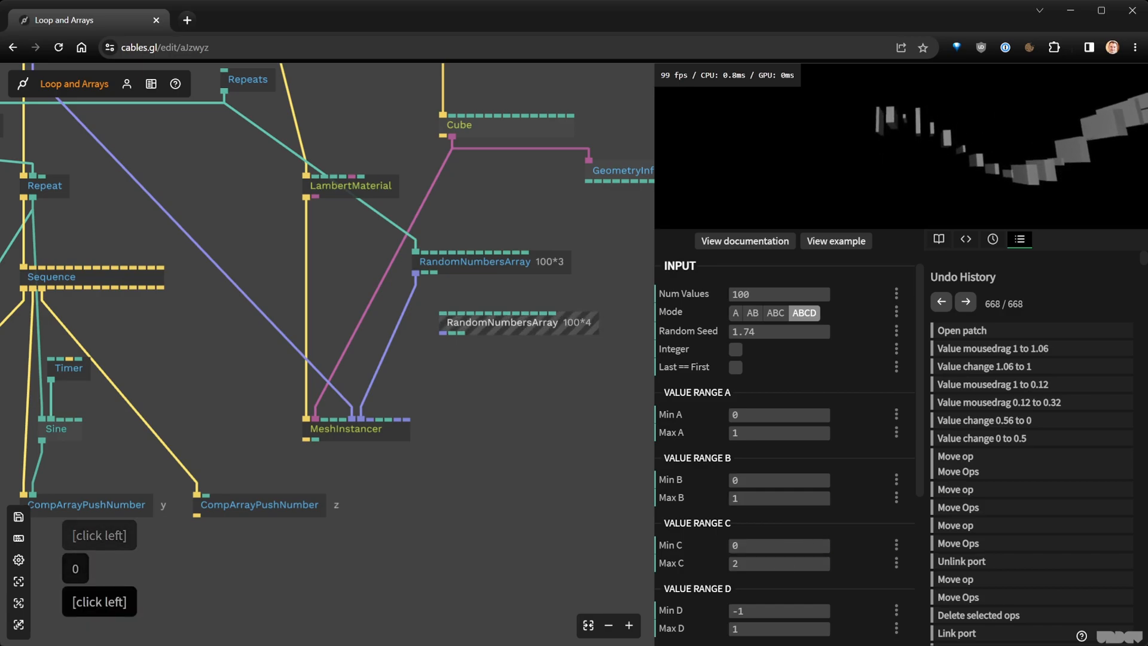
click(780, 606)
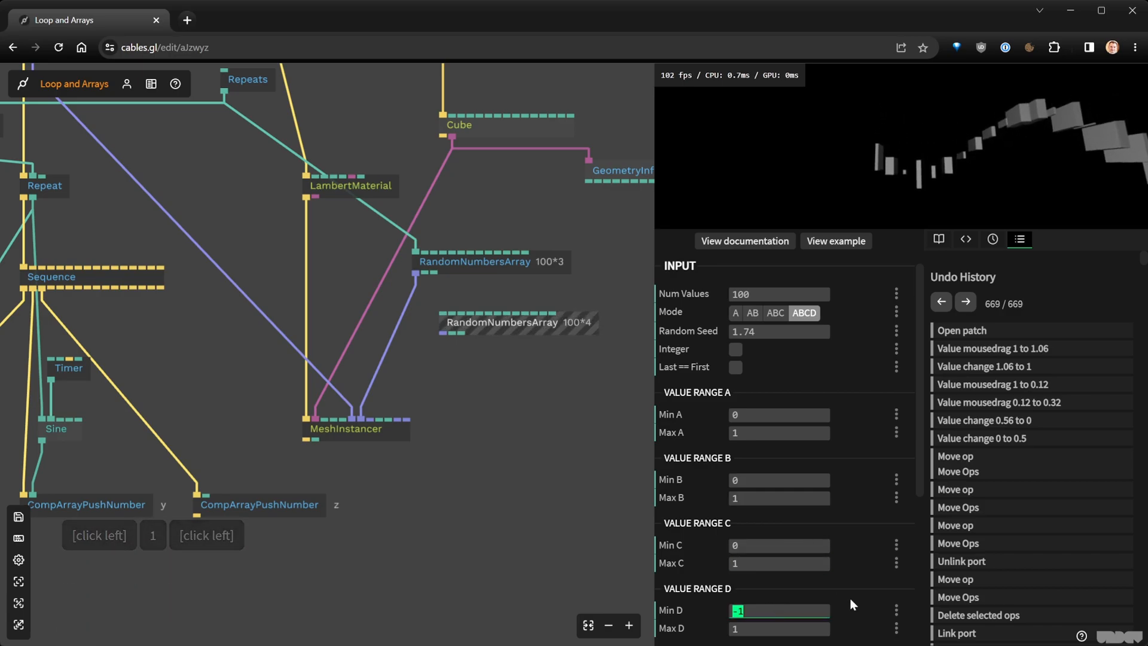
scroll(845, 599, down, 1)
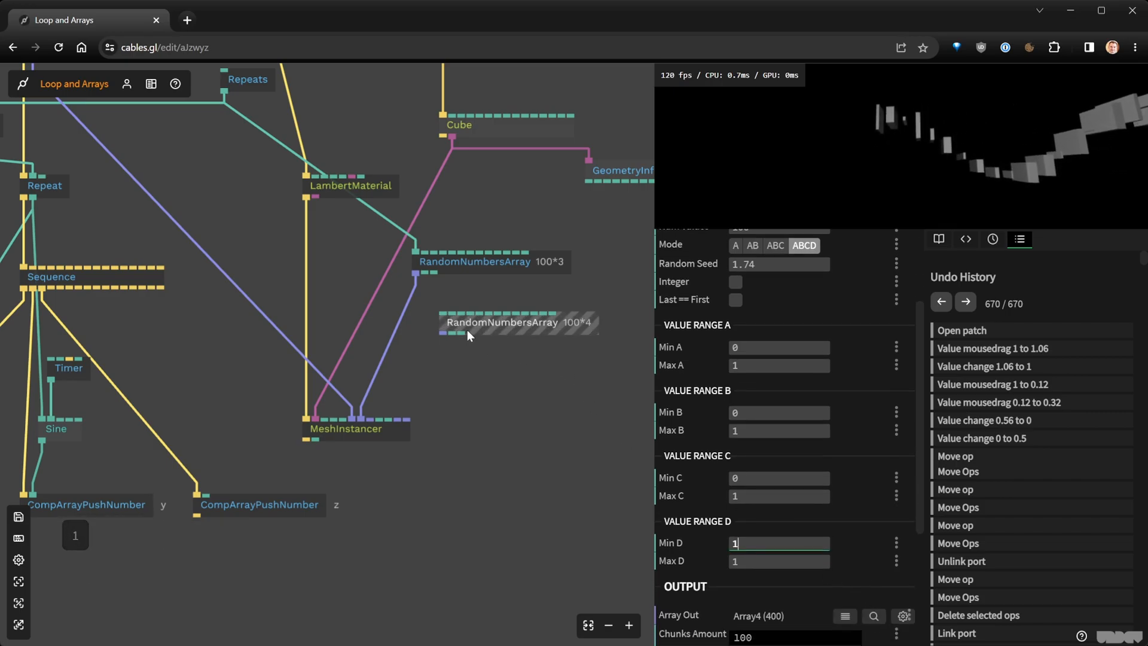
Link the copied RandomNumbersArray's array output to the MeshInstancer's Colors input
mouse_move(472, 327)
mouse_down()
mouse_move(560, 314)
mouse_move(486, 321)
mouse_up()
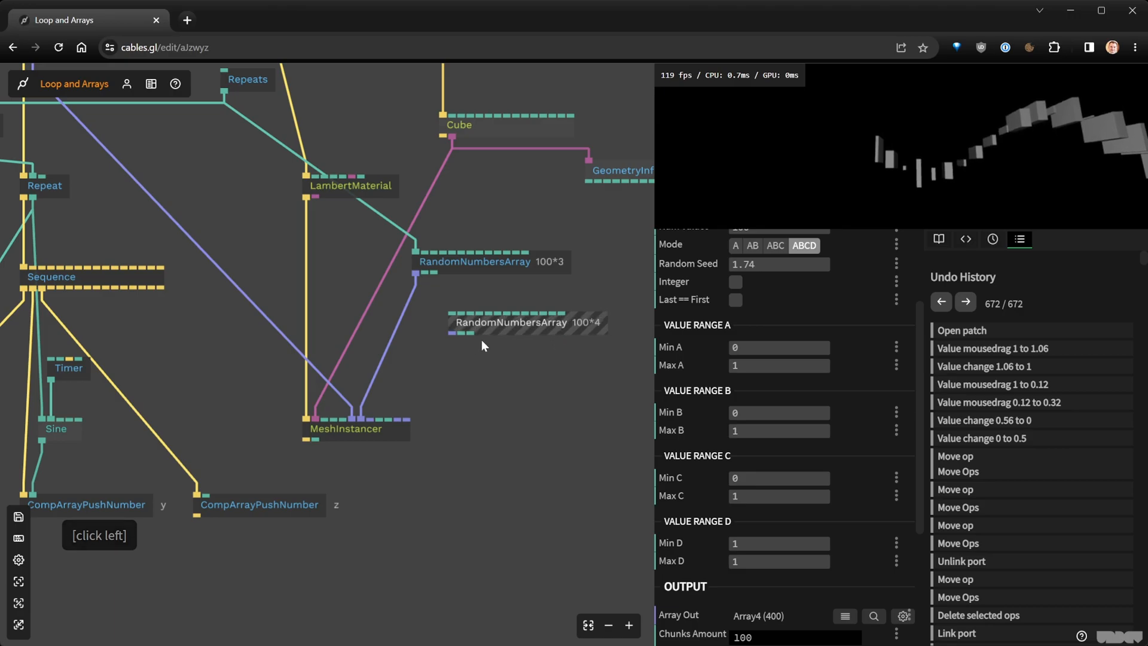
scroll(496, 337, up, 3)
scroll(520, 335, down, 2)
drag(472, 329, 427, 421)
scroll(552, 356, down, 1)
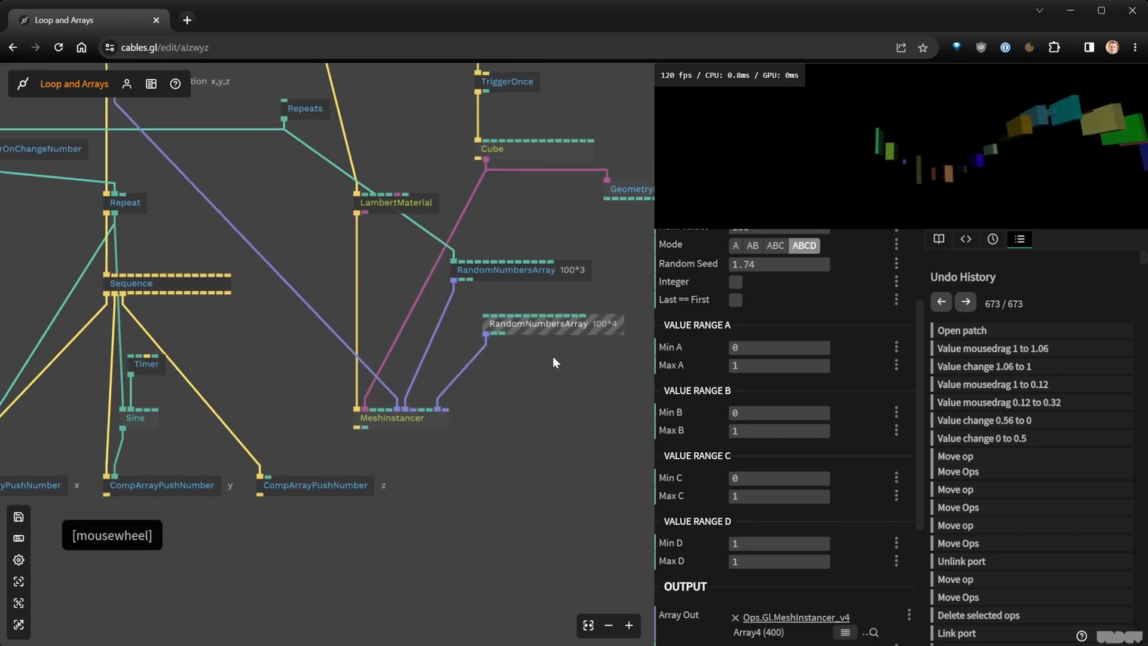
Move the copied RandomNumbersArray lower and link the original's Chunks Amount output to the copy's Num Values input
scroll(553, 358, up, 3)
drag(493, 345, 478, 390)
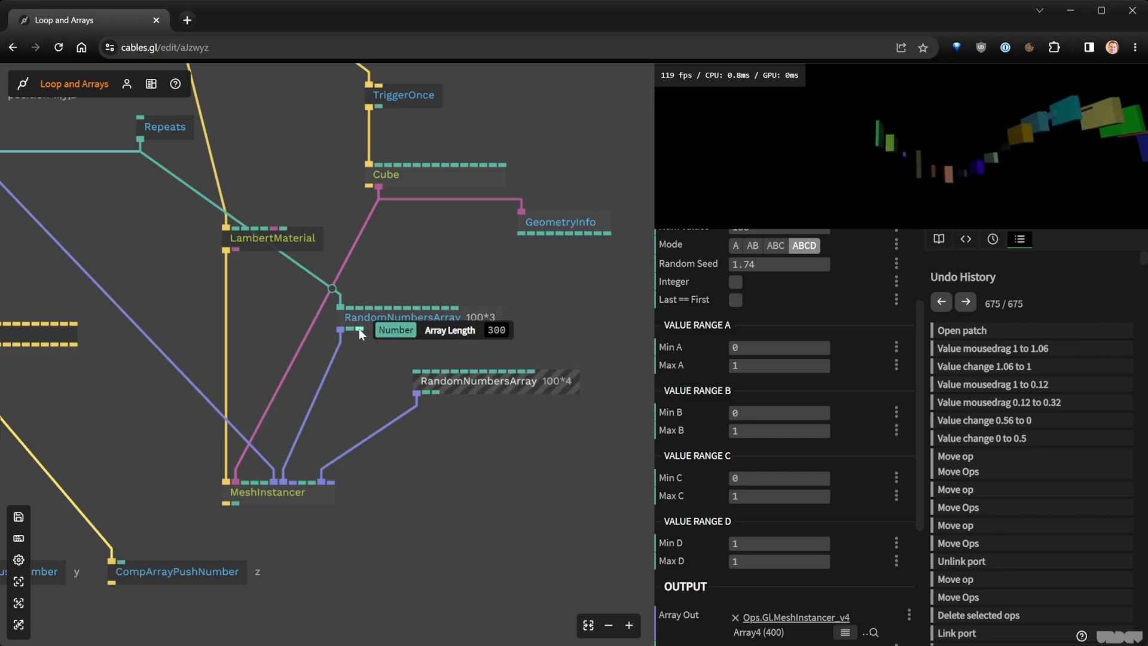
scroll(368, 341, up, 1)
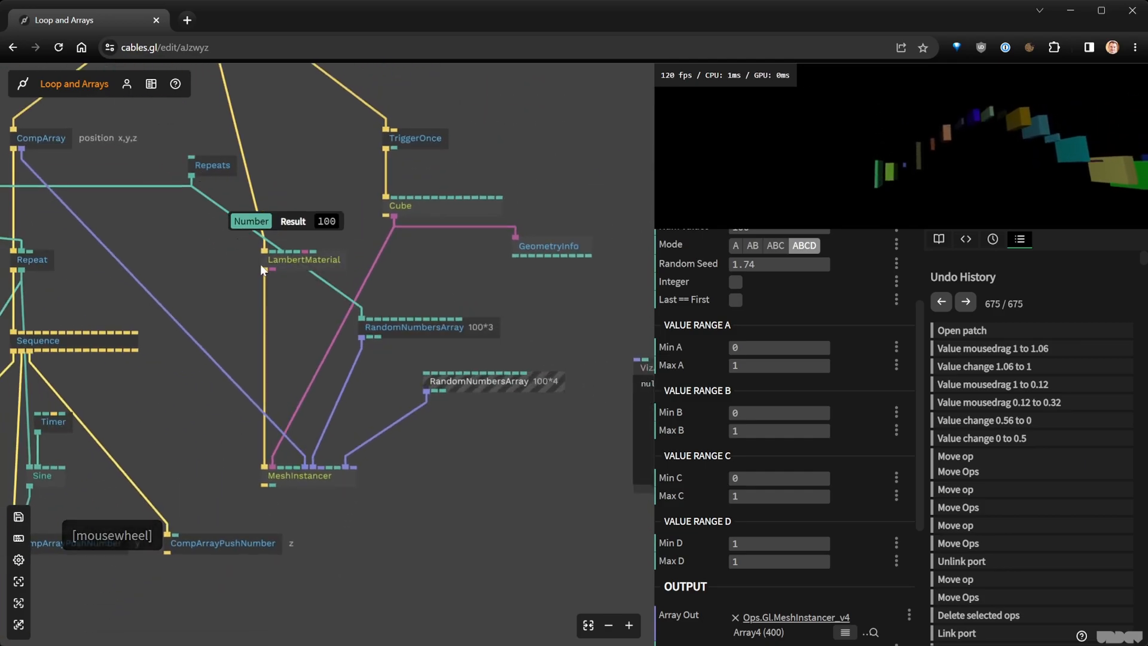
scroll(237, 244, up, 3)
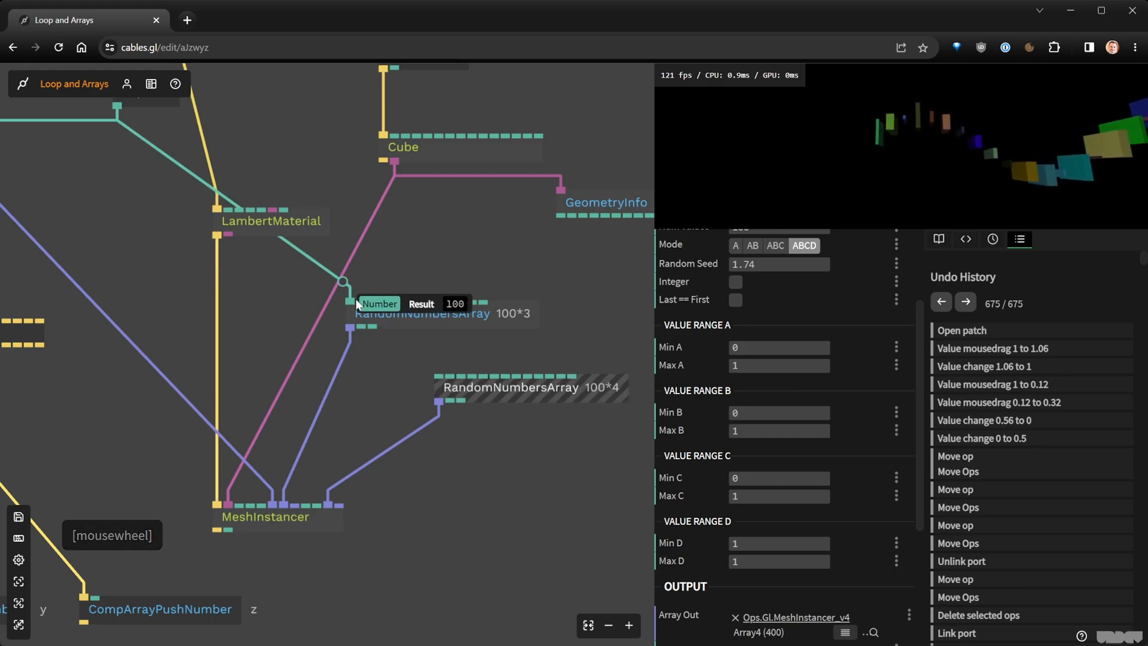
drag(363, 328, 437, 392)
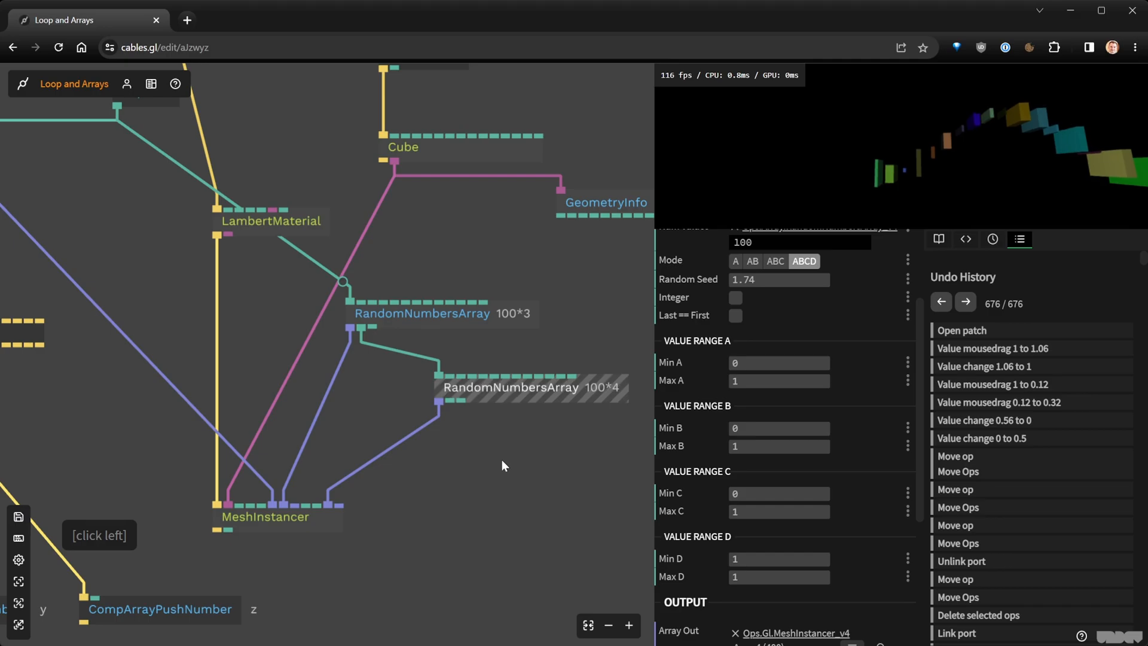
Re-enter 100 as the Repeats op's value and save the patch
drag(501, 459, 522, 375)
scroll(487, 393, down, 3)
scroll(288, 275, up, 3)
drag(288, 275, 334, 342)
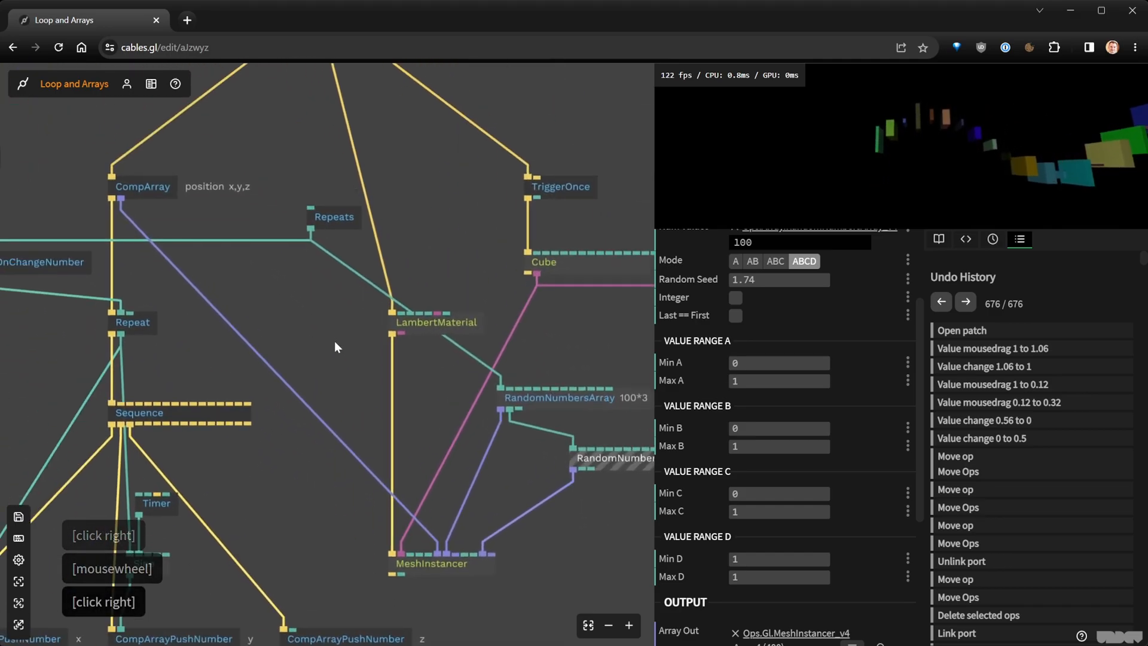
scroll(335, 281, down, 3)
scroll(338, 241, up, 2)
click(334, 238)
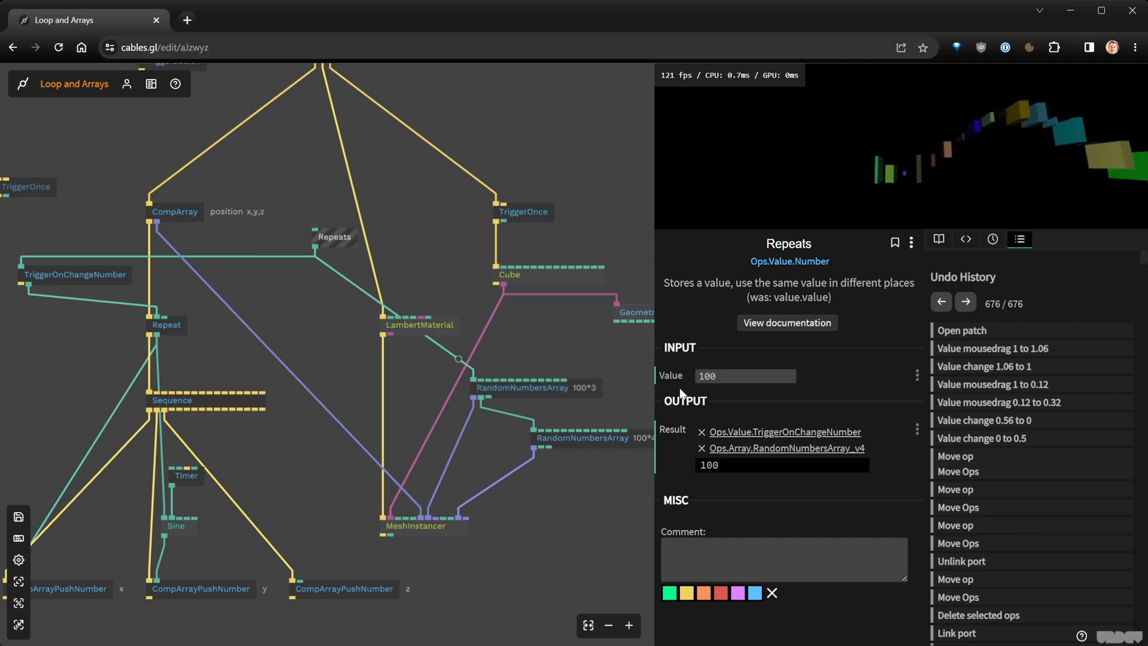
click(728, 377)
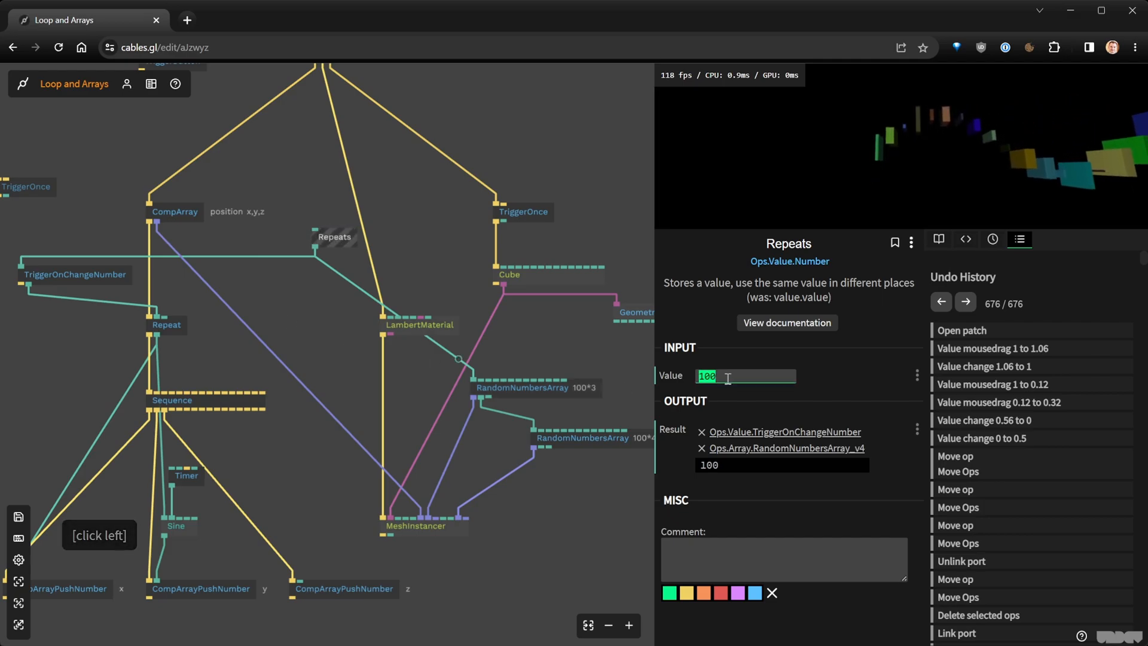
text(100)
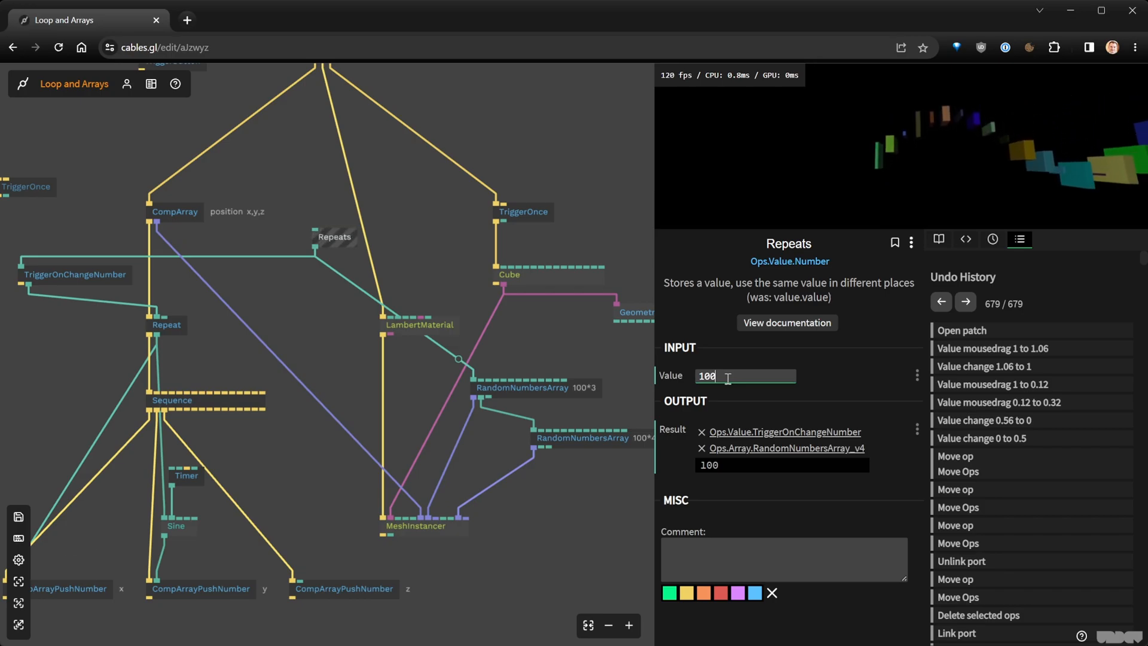
key(ctrl+s)
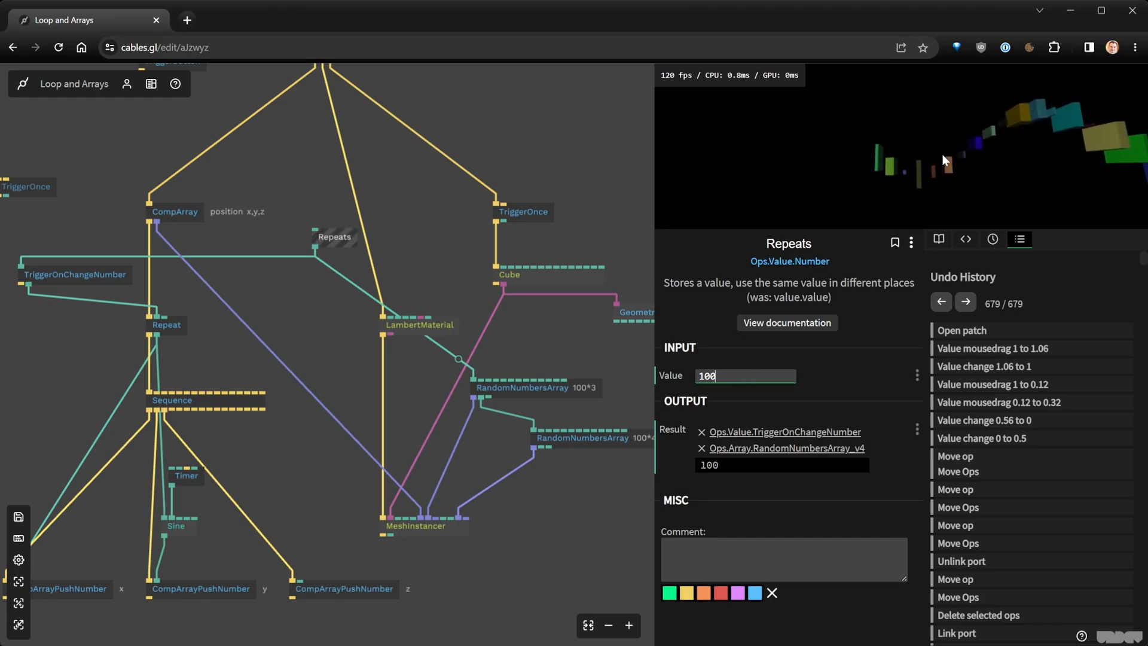
Reset the OrbitControls op and inspect the coloured cubes up close in the preview
scroll(382, 214, down, 5)
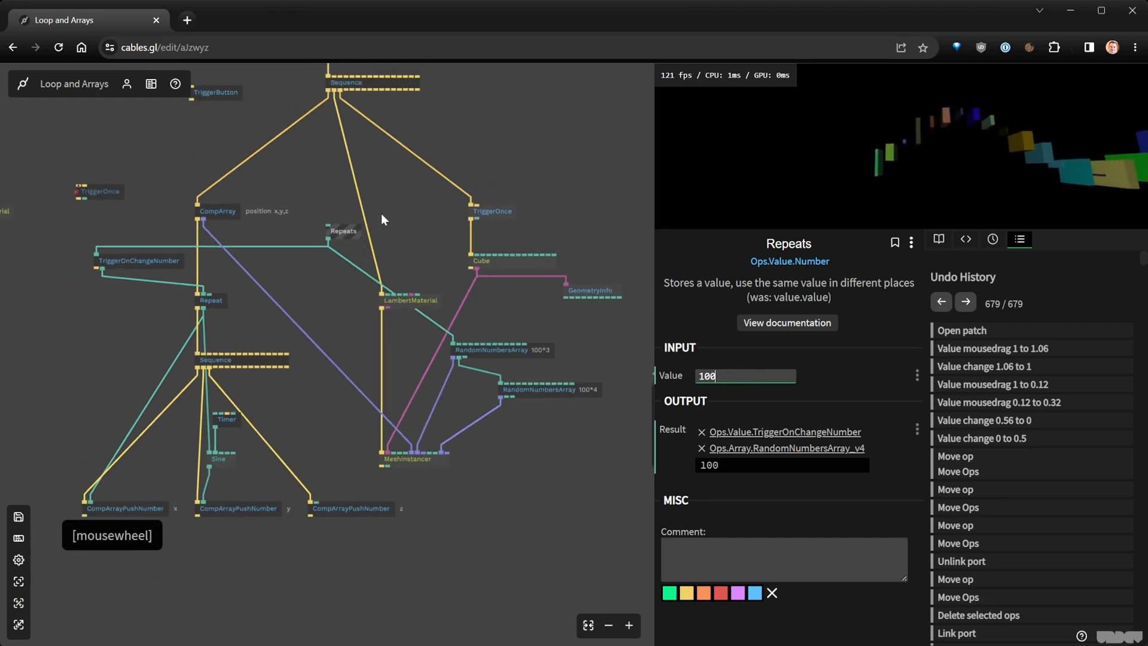
right_click(385, 260)
click(383, 162)
scroll(838, 468, down, 5)
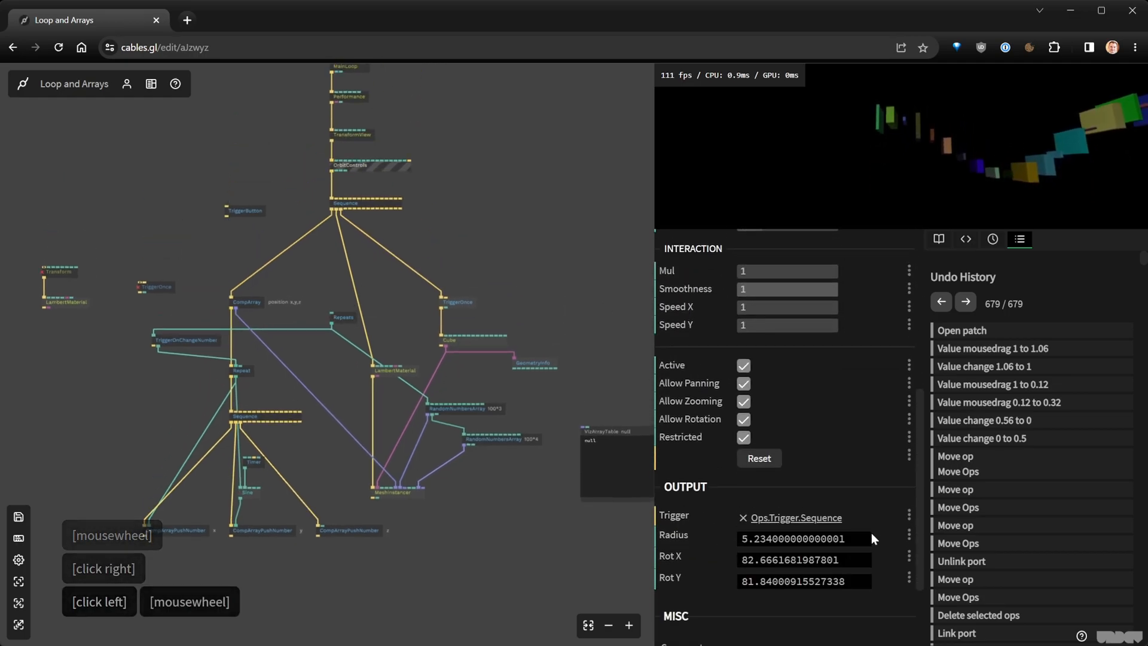
scroll(851, 486, up, 4)
scroll(787, 335, down, 5)
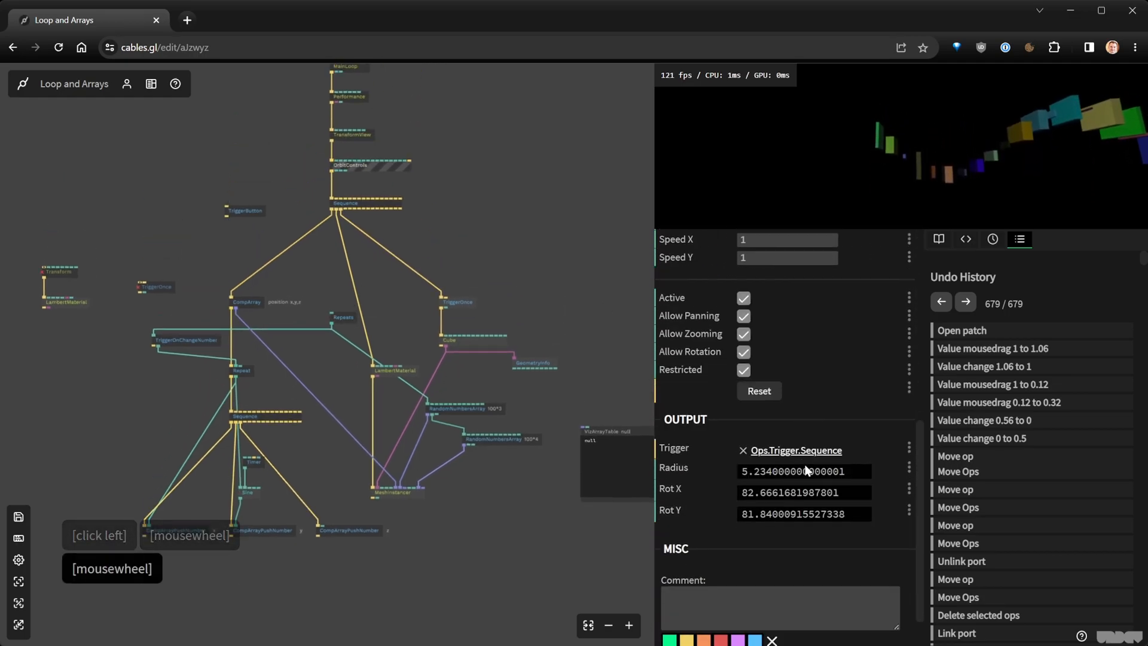
click(758, 393)
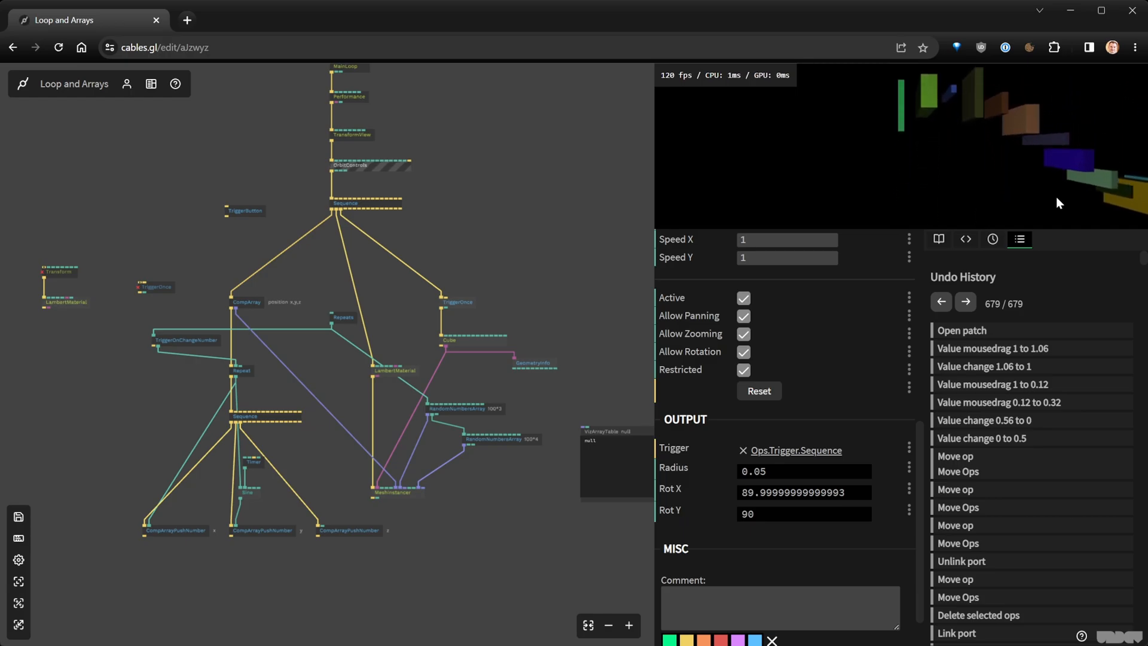
Inspect the animated row of coloured cubes in the preview from farther away and close up
click(340, 317)
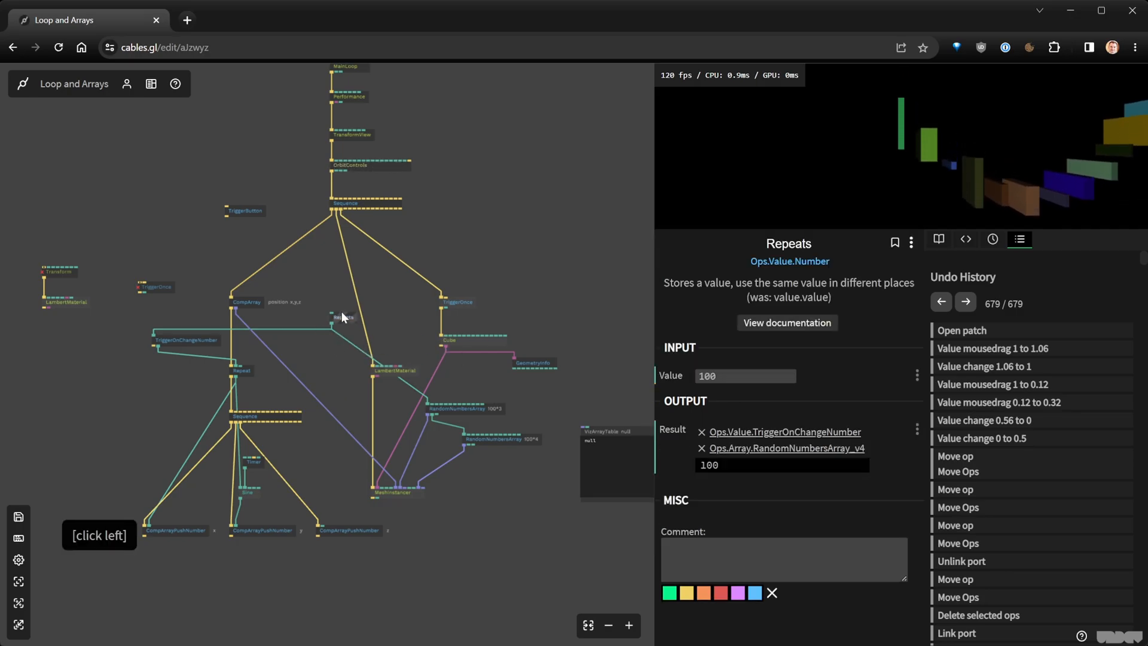
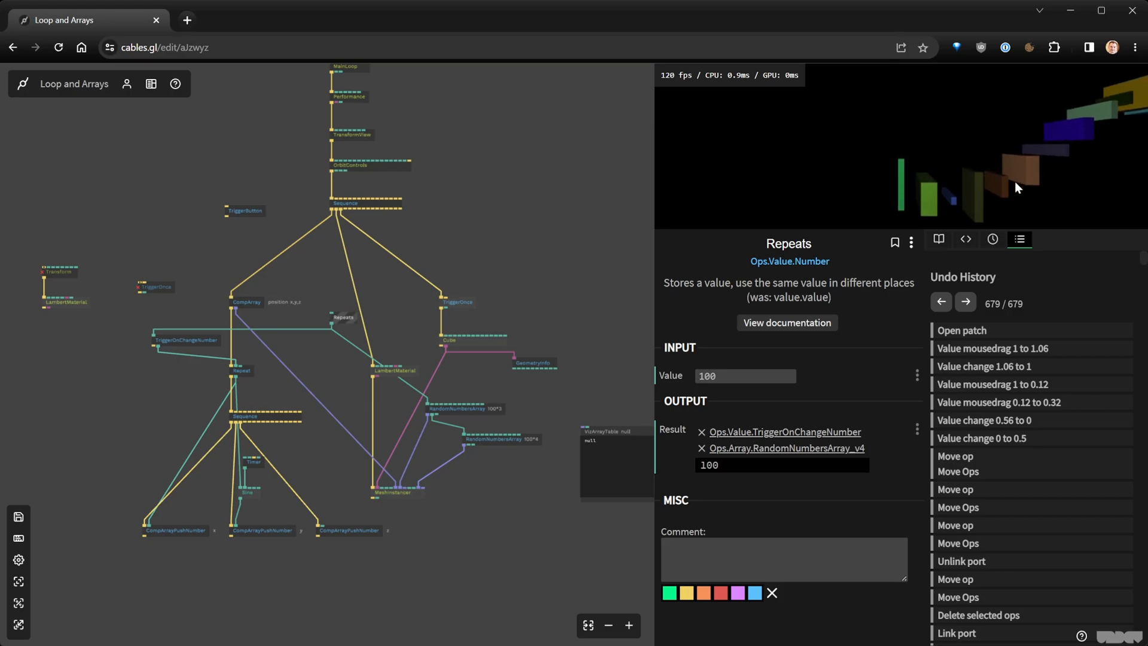
scroll(958, 166, down, 3)
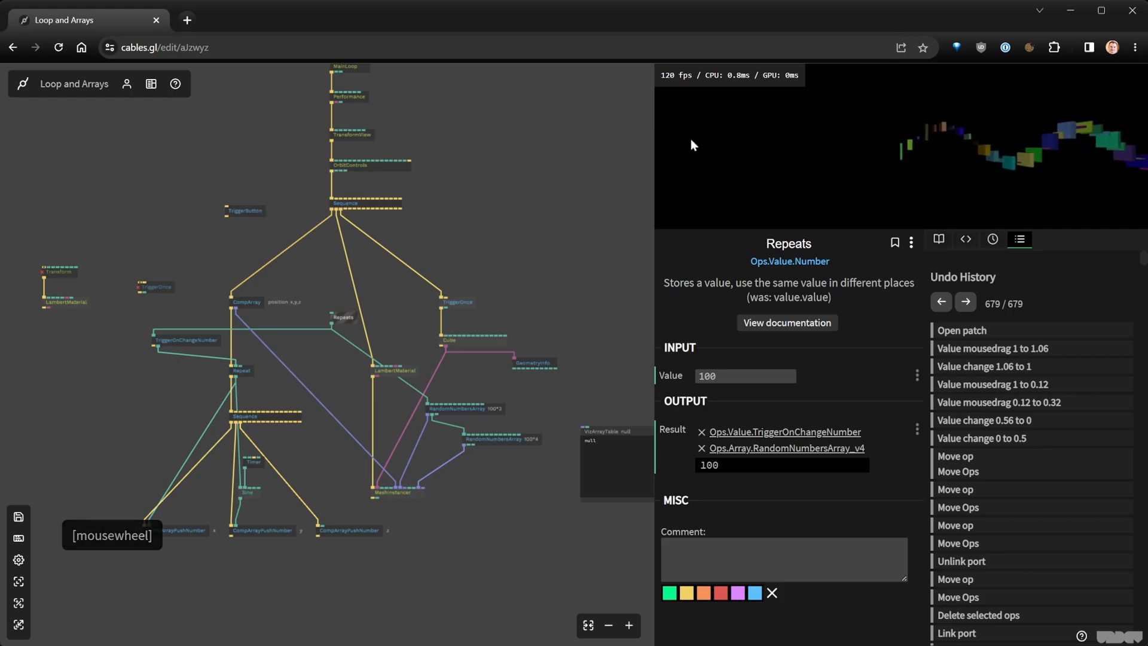
scroll(1077, 161, down, 2)
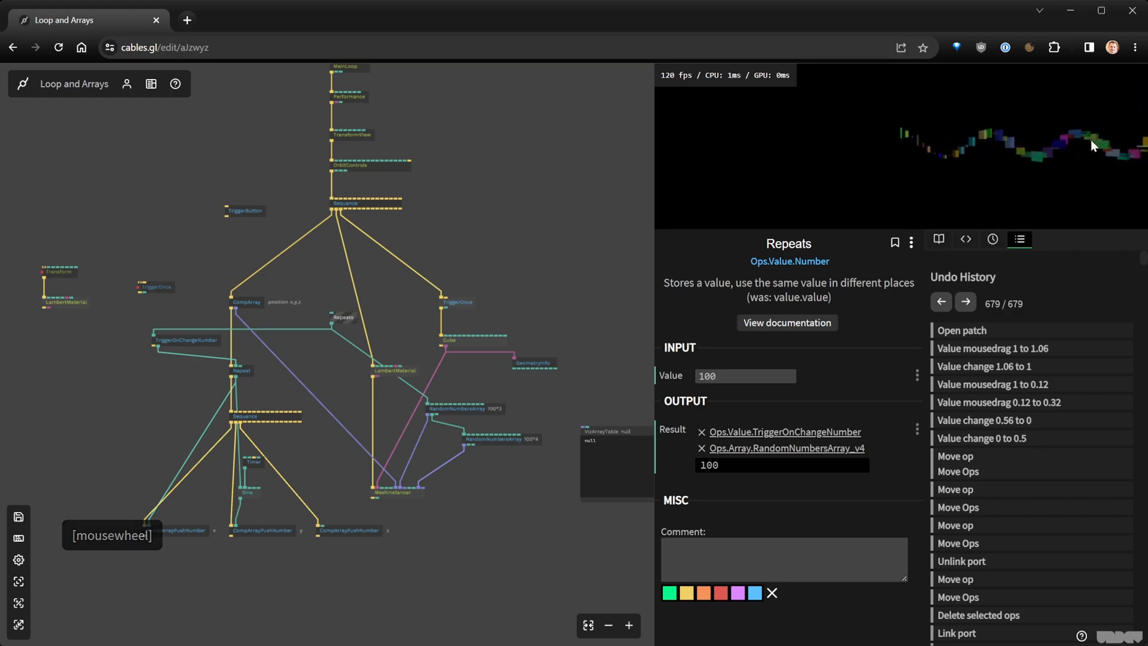
scroll(1107, 157, down, 1)
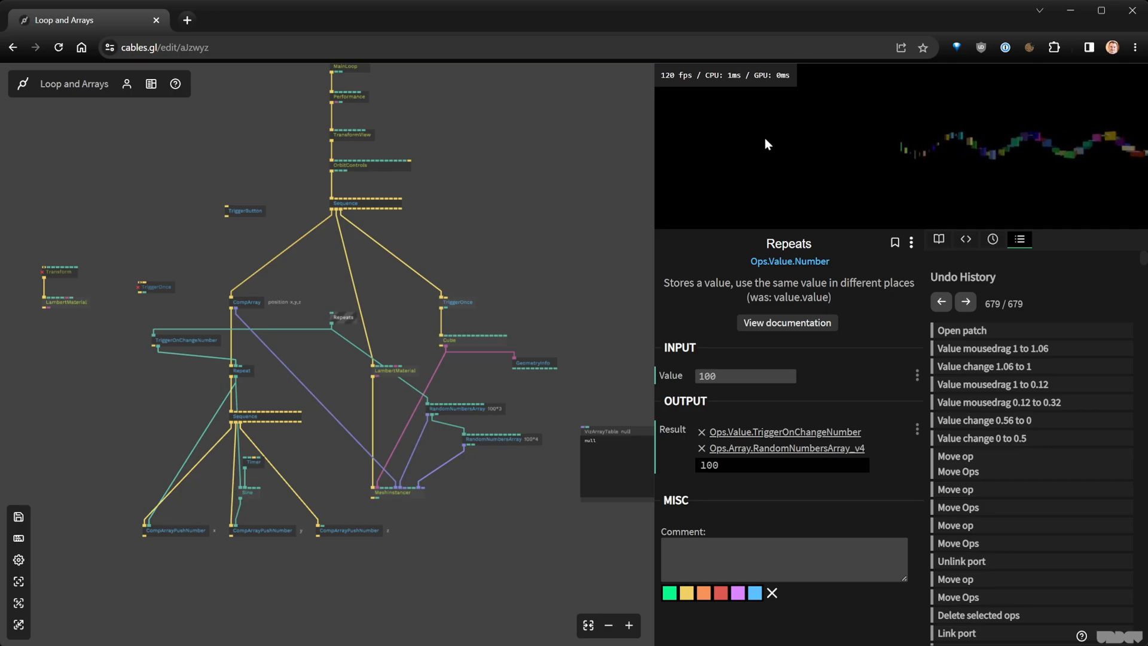
scroll(903, 159, up, 3)
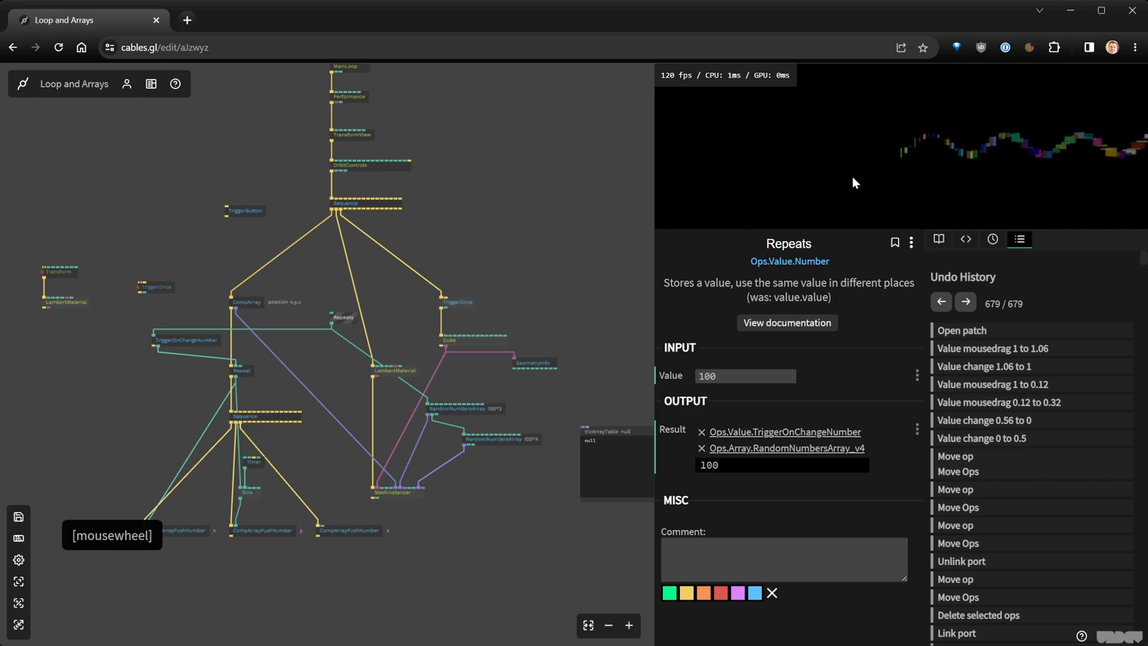
scroll(904, 143, up, 3)
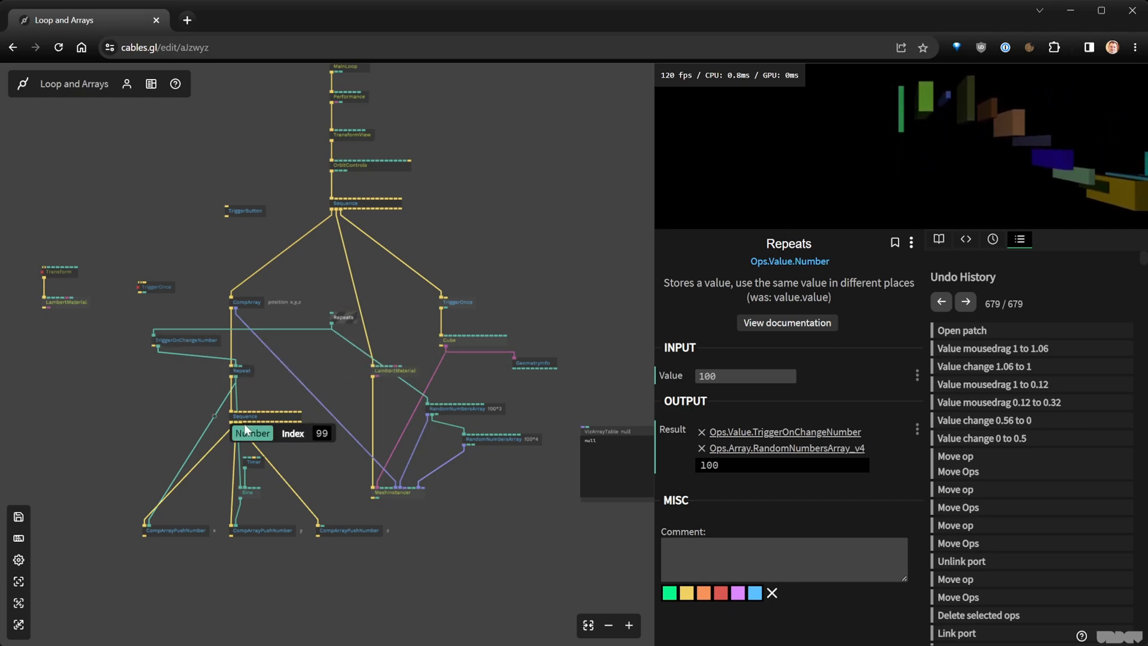
Move the x CompArrayPushNumber op lower, away from the y and z ones, to make room above it
scroll(150, 556, up, 3)
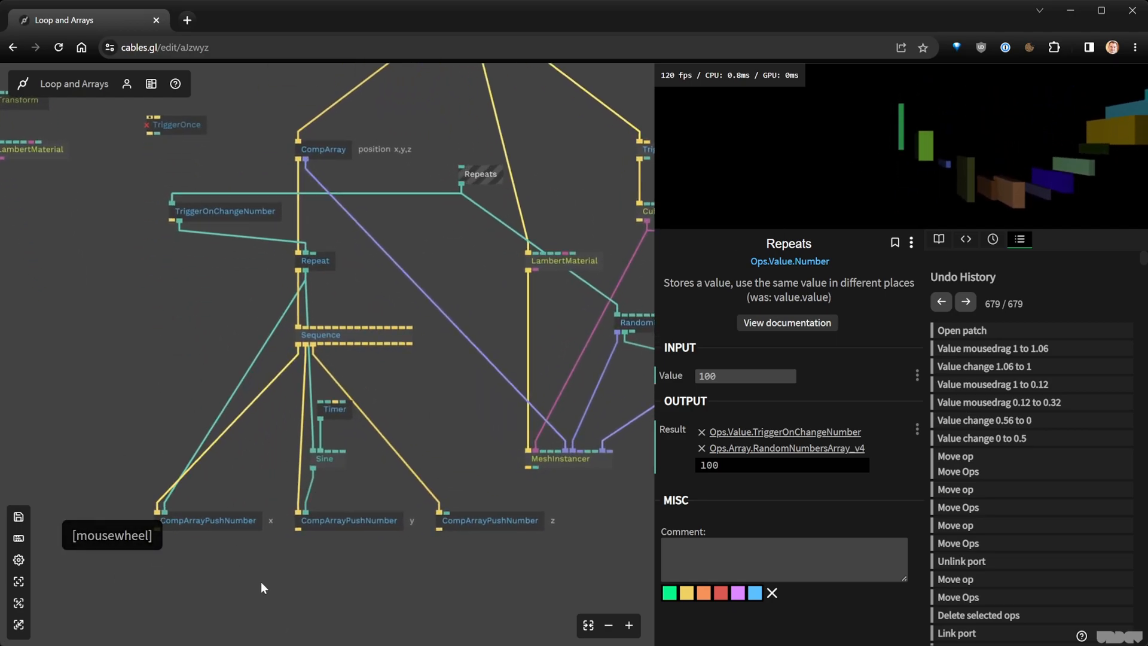
drag(217, 482, 424, 437)
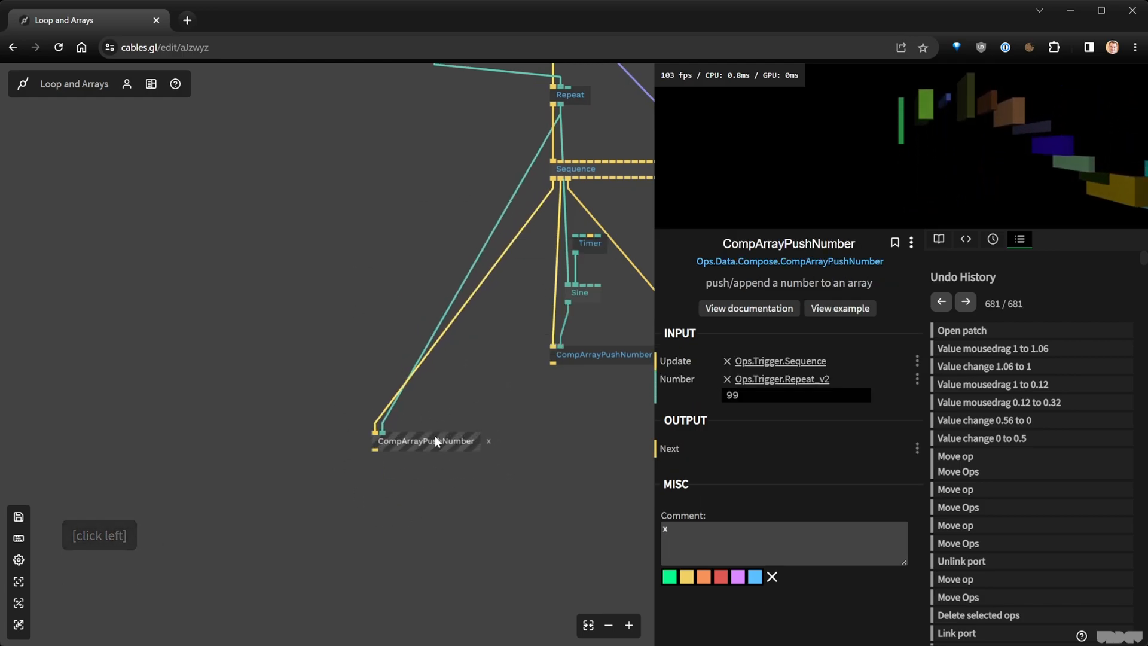
drag(439, 395, 373, 492)
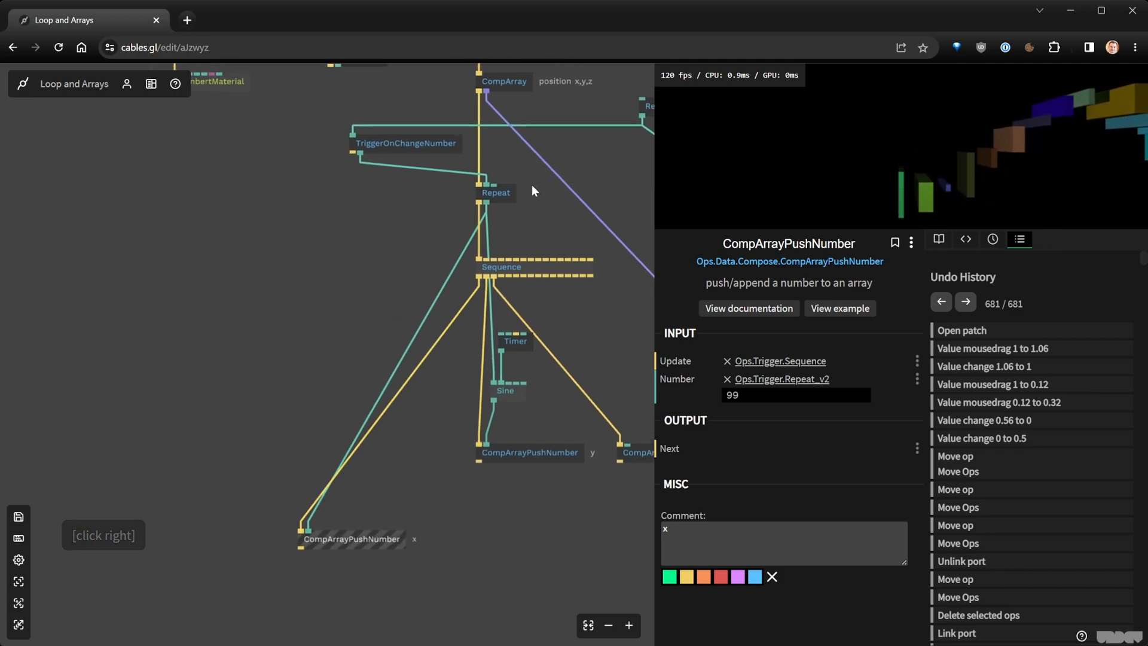
Set the Repeats op's value to 10
drag(536, 81, 407, 275)
click(516, 288)
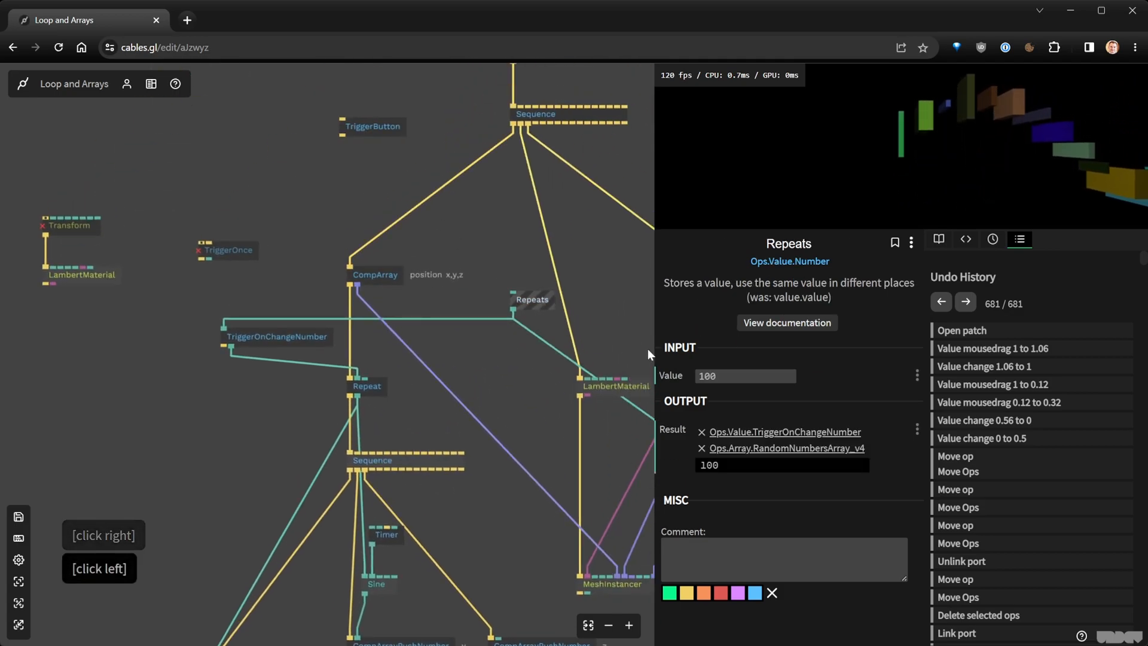
click(741, 378)
click(741, 378)
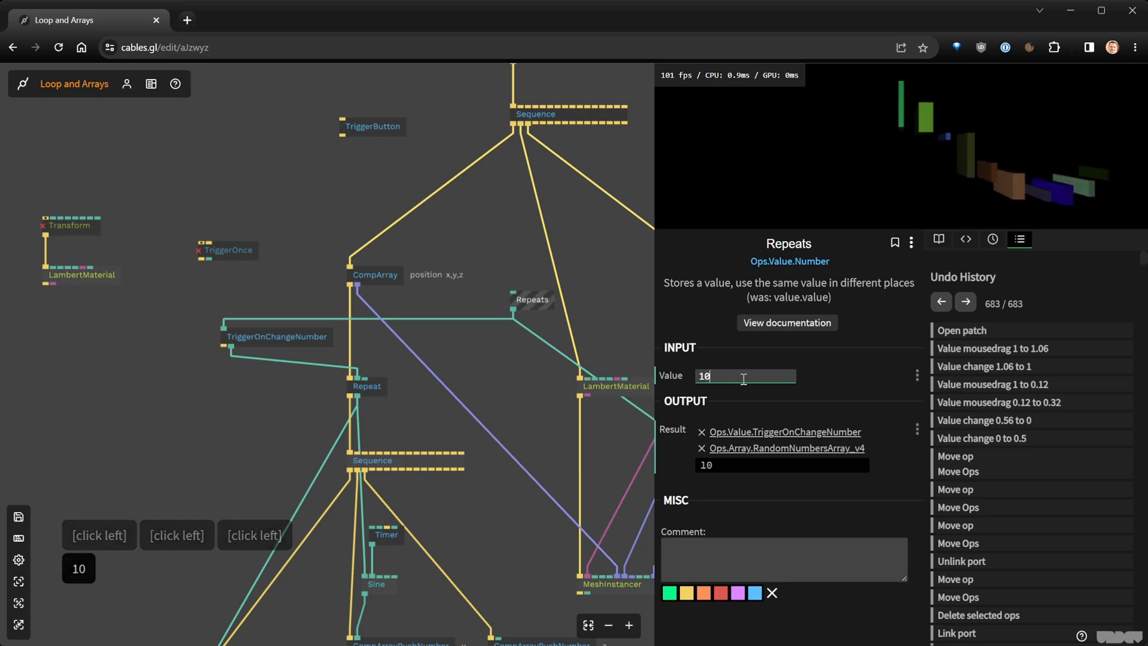
Add a Divide op beside the Sequence, with its Number1 input linked to the Repeats op's result
click(235, 421)
drag(236, 421, 310, 347)
drag(589, 231, 538, 266)
text(/)
key(Return)
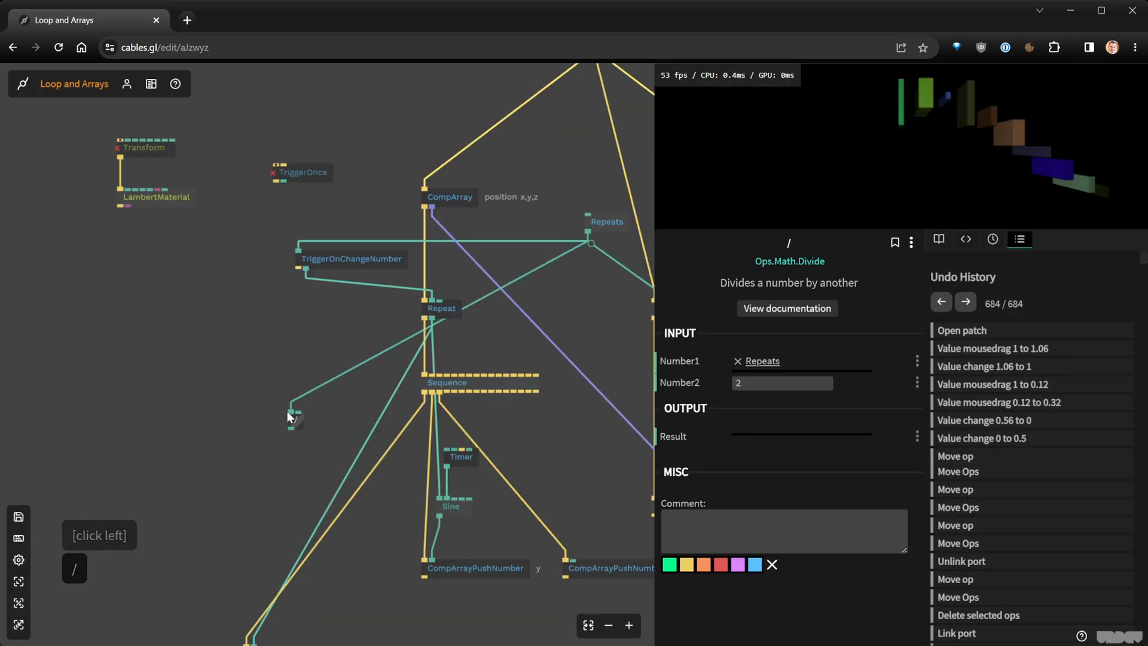
drag(286, 411, 368, 289)
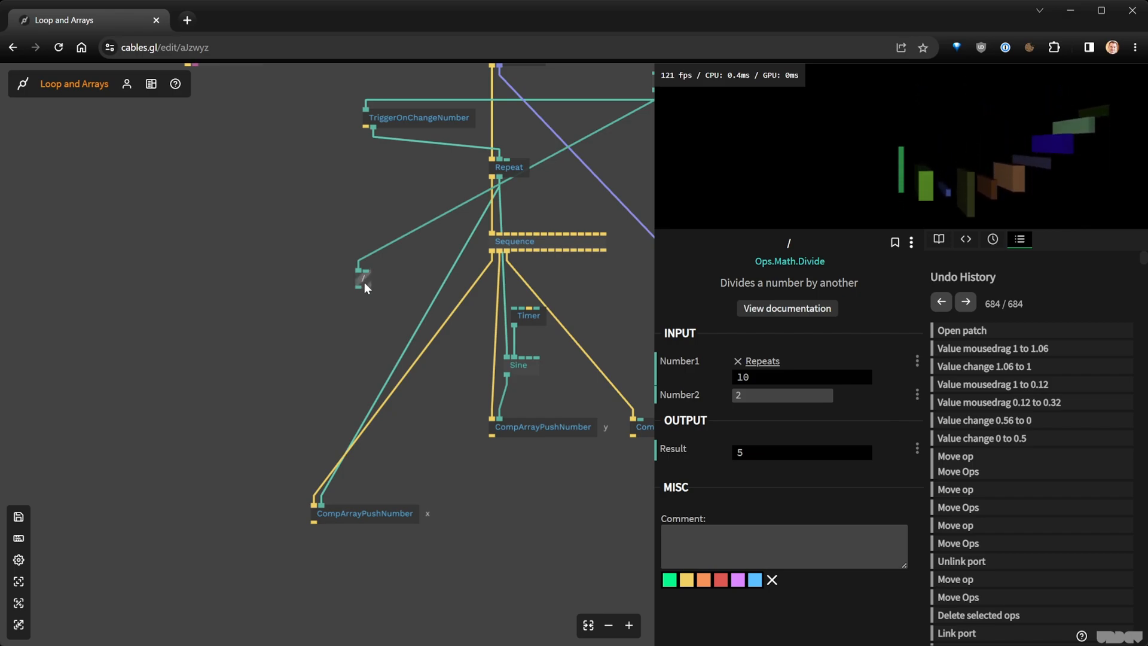
Add a Subtract op fed by the Divide op's result and set its Number2 to 0.5
drag(357, 288, 355, 335)
text(-)
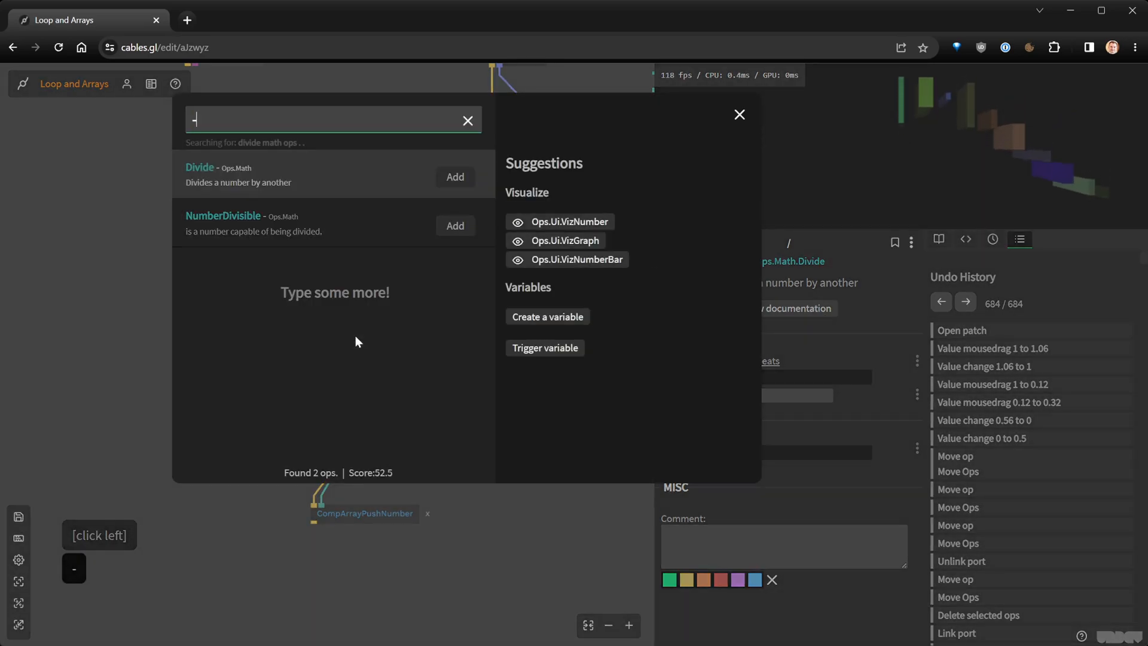
key(Return)
click(763, 397)
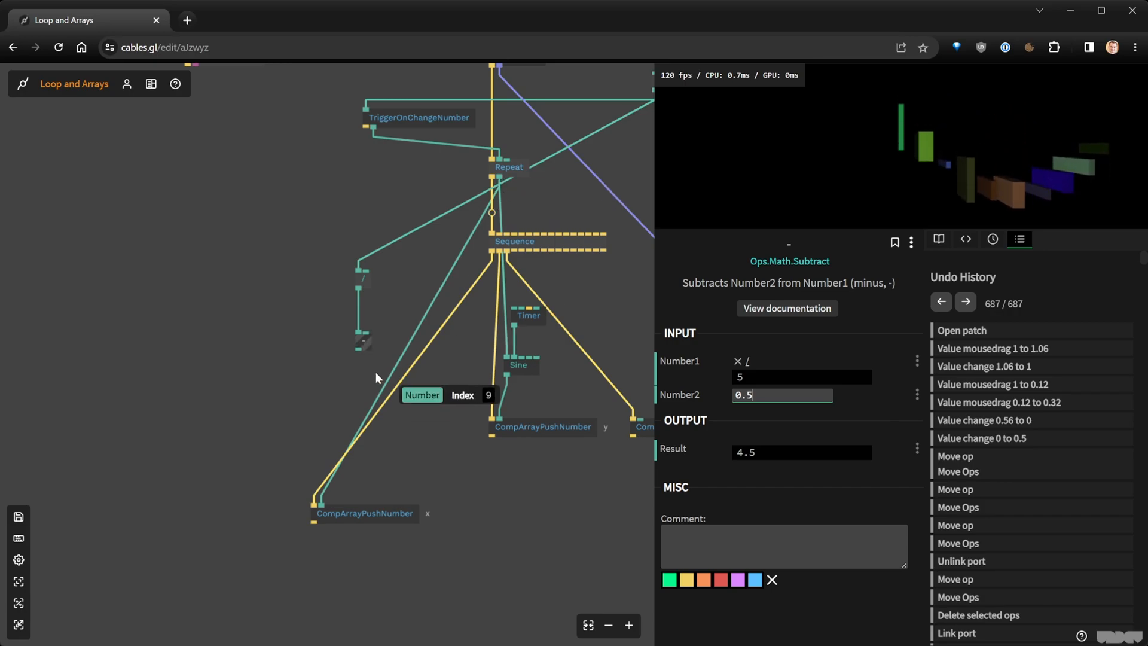
Duplicate the Subtract op below, linking Repeat's Index to its Number1 and the first Subtract's result to its Number2
click(363, 339)
key(ctrl+c)
click(328, 403)
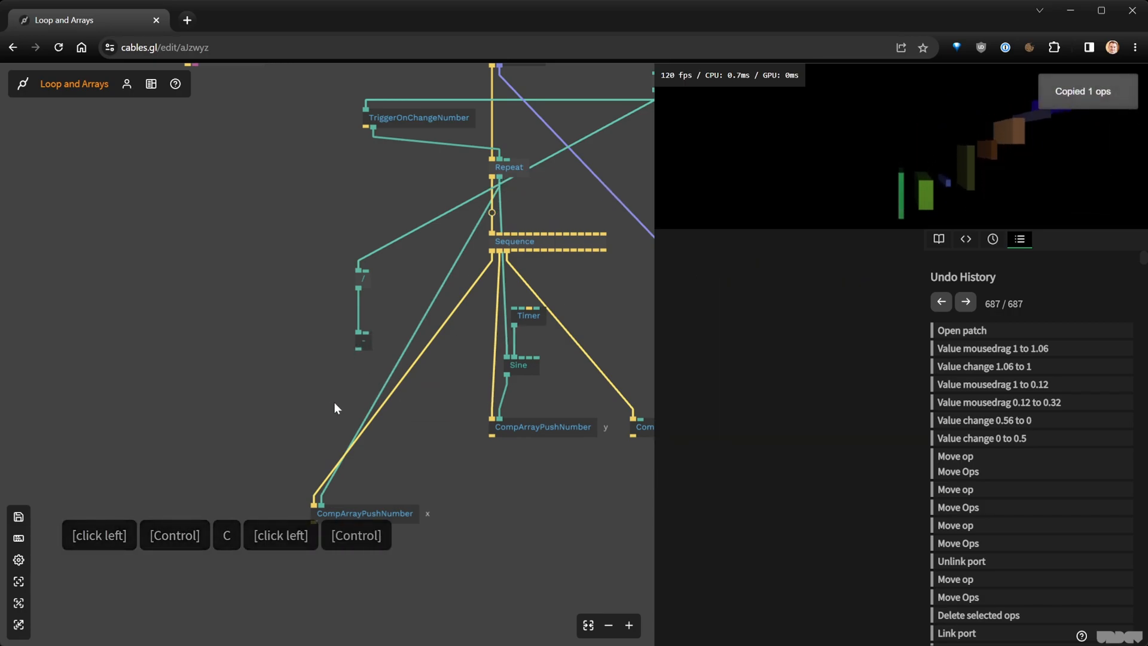
key(ctrl+v)
drag(360, 346, 339, 408)
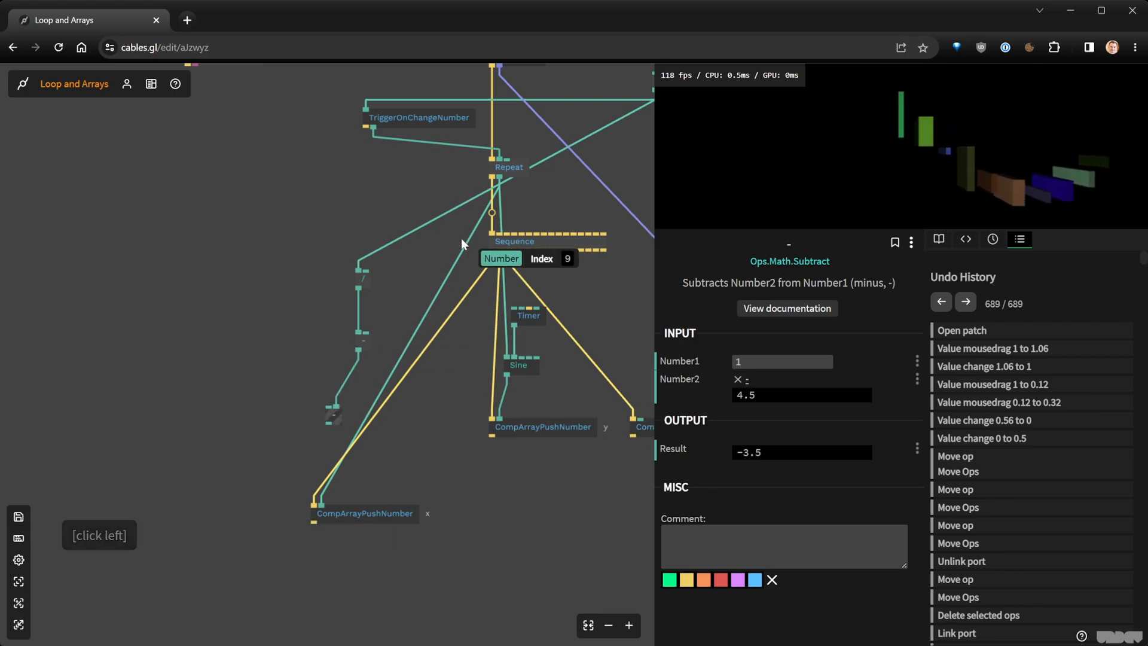
drag(501, 177, 328, 409)
Replace the Index link on the x CompArrayPushNumber's Number input with the lower Subtract's result, and save the patch
scroll(327, 429, up, 3)
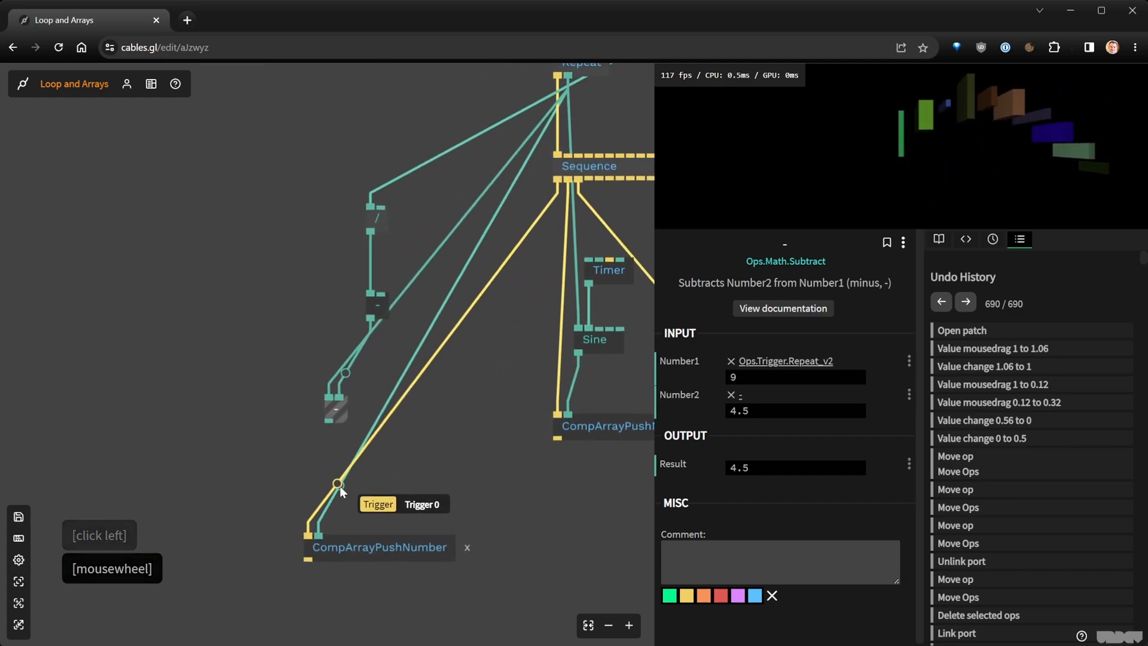
right_click(366, 395)
drag(328, 420, 318, 535)
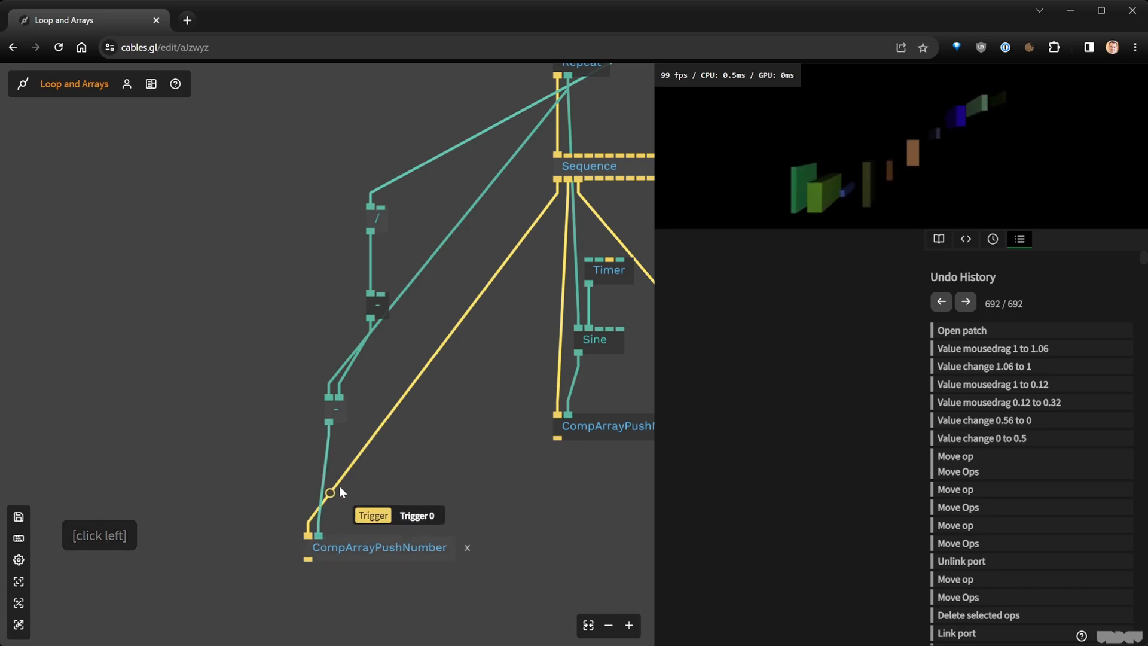
drag(336, 408, 325, 451)
key(ctrl+s)
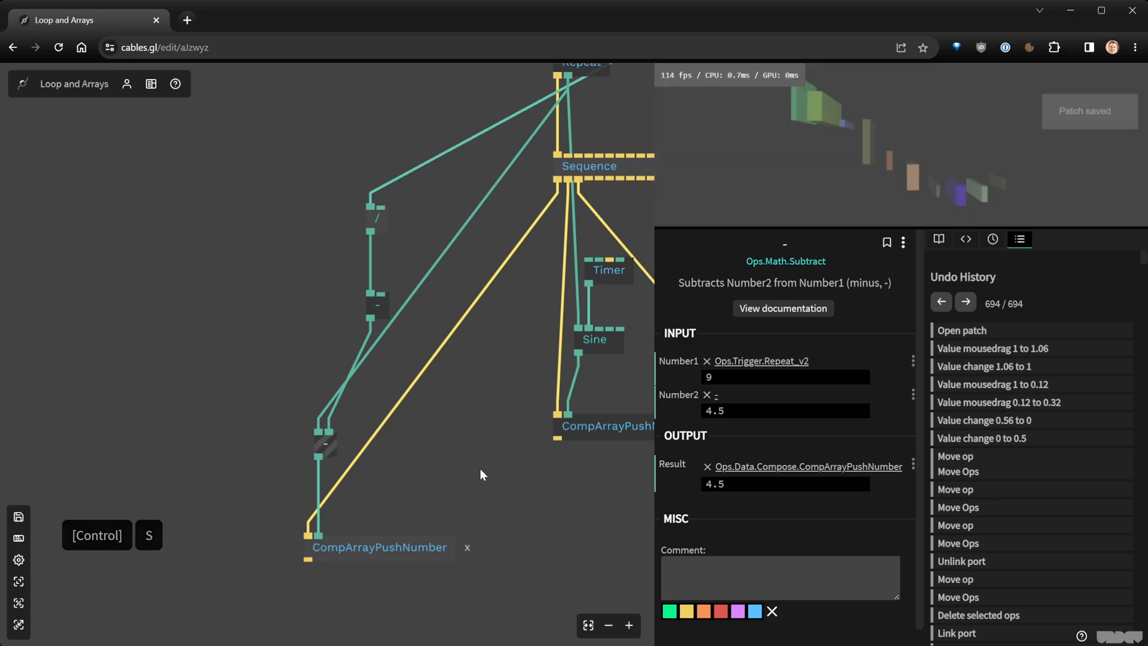
Set the Repeats op's value to 100 and save the patch
scroll(480, 468, down, 5)
drag(493, 234, 427, 255)
click(474, 268)
click(746, 376)
text(100)
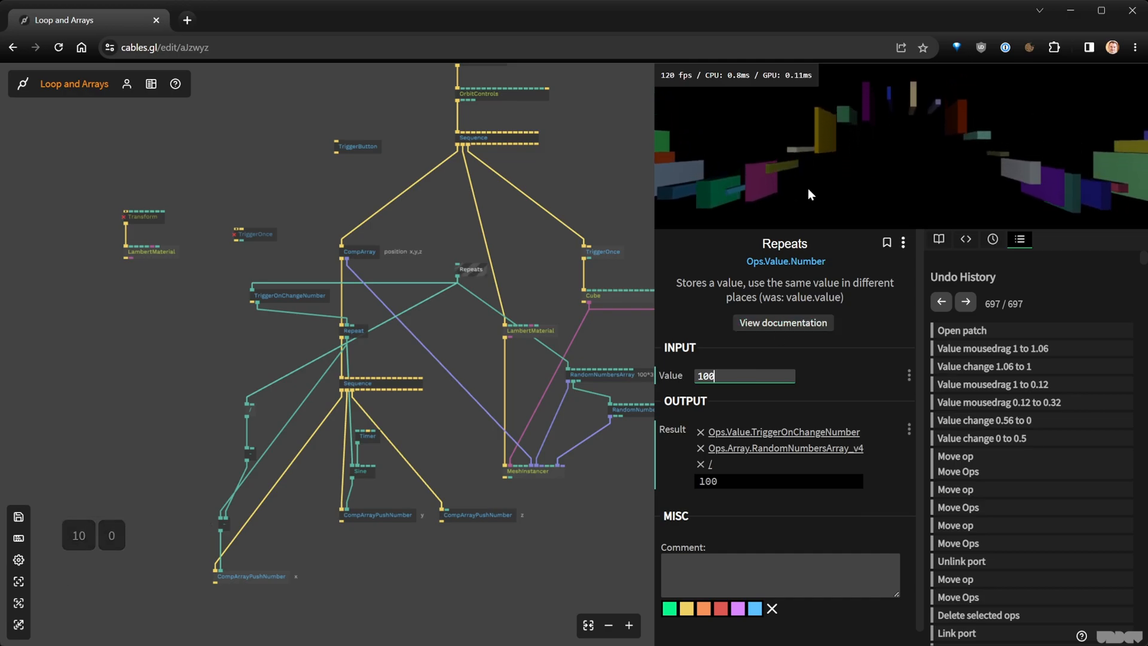
scroll(864, 163, down, 6)
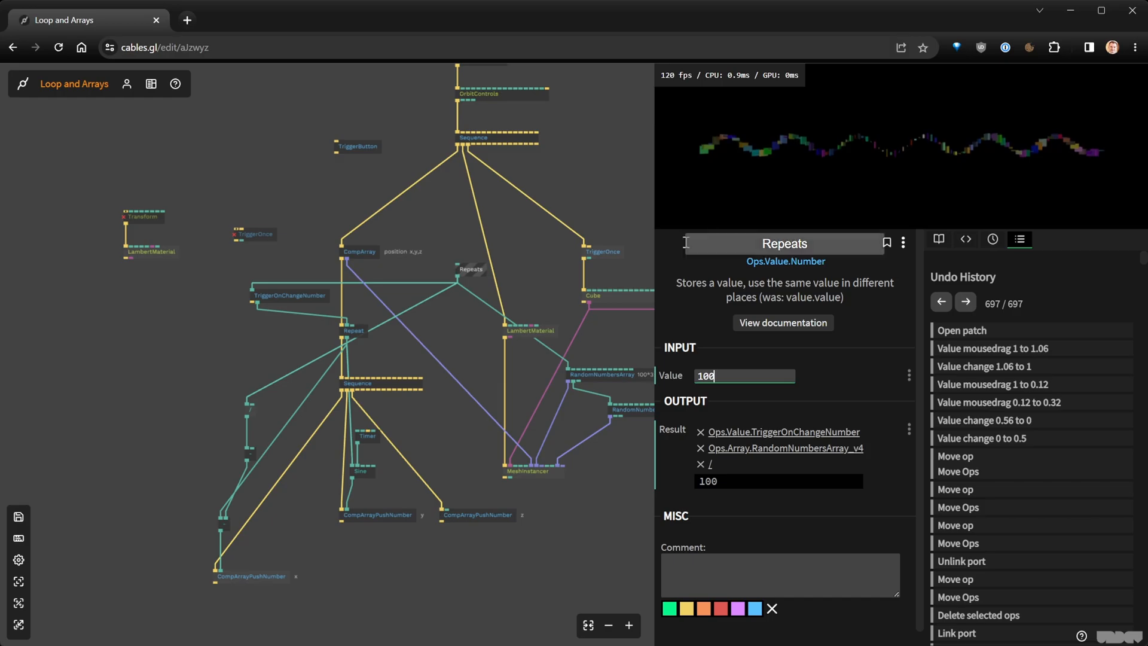
click(464, 266)
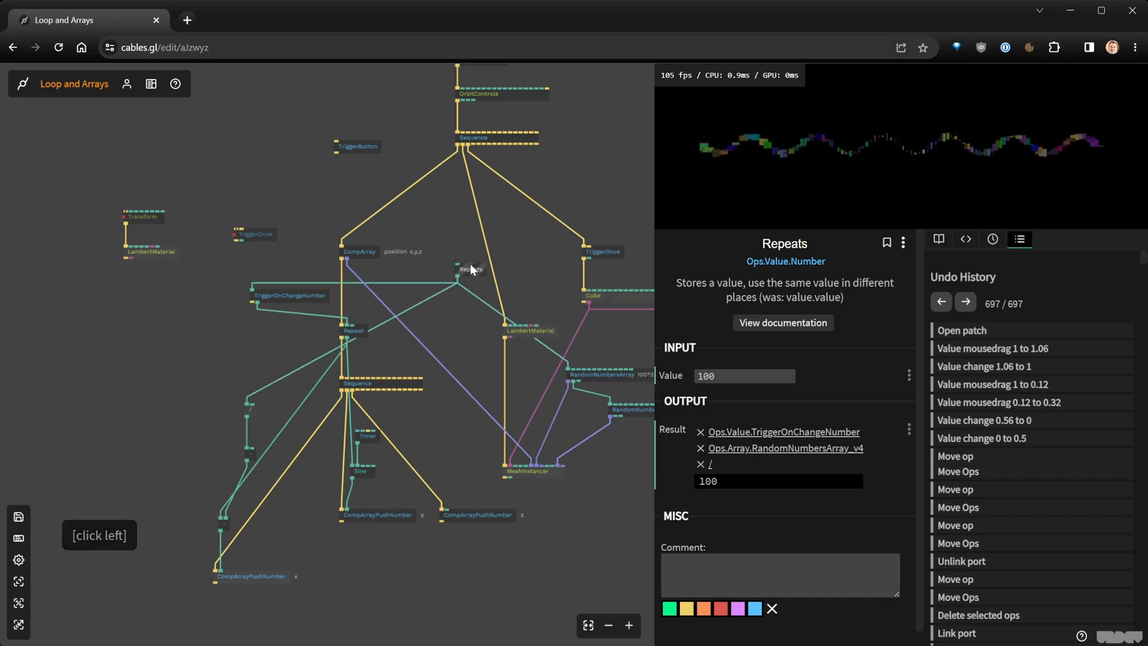
click(534, 263)
key(ctrl+s)
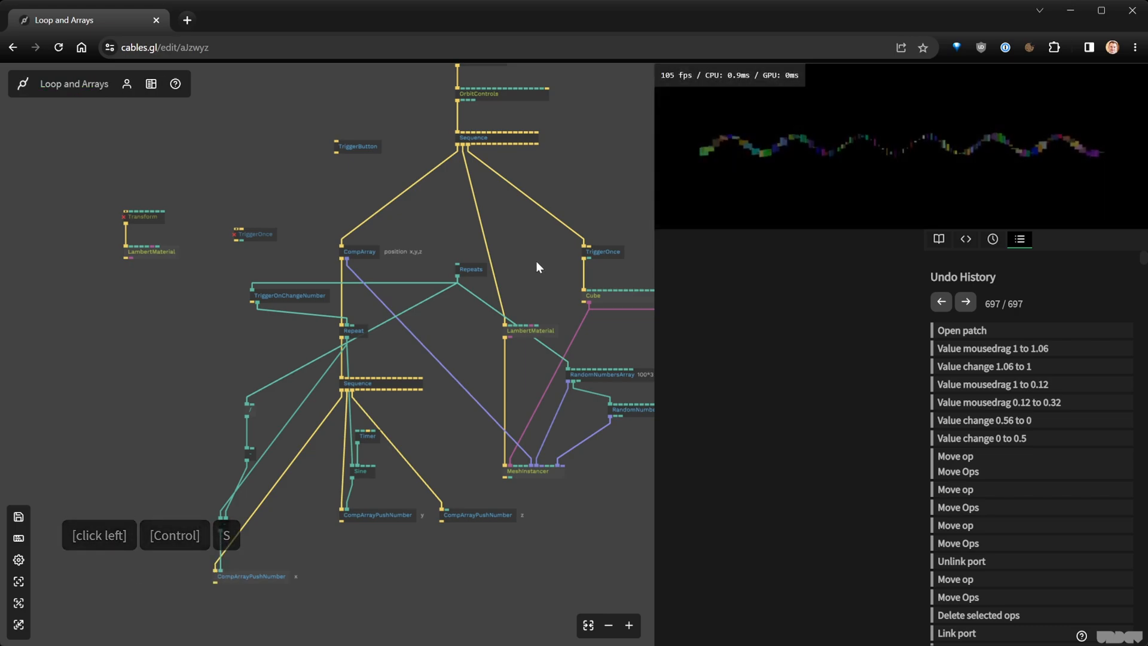
Tidy the Divide, both Subtract ops and the x CompArrayPushNumber into a compact column closer to the Sequence
drag(451, 593, 489, 527)
mouse_move(430, 567)
mouse_down()
mouse_move(327, 358)
mouse_move(303, 344)
mouse_up()
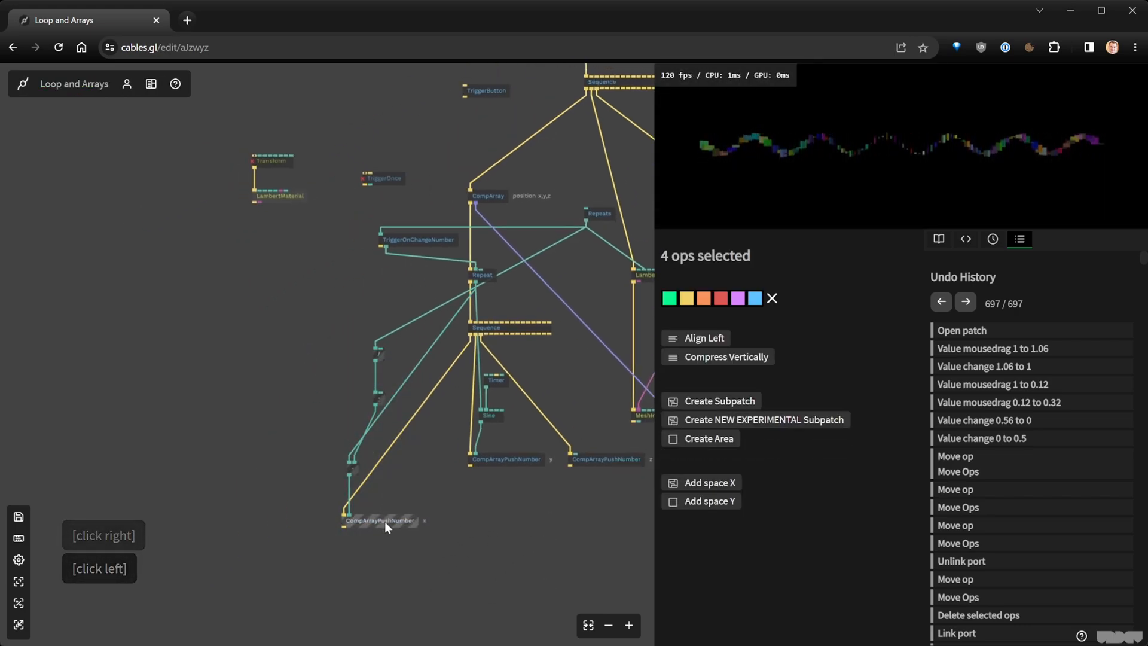
drag(385, 521, 396, 465)
click(428, 353)
drag(393, 300, 354, 364)
drag(357, 285, 360, 378)
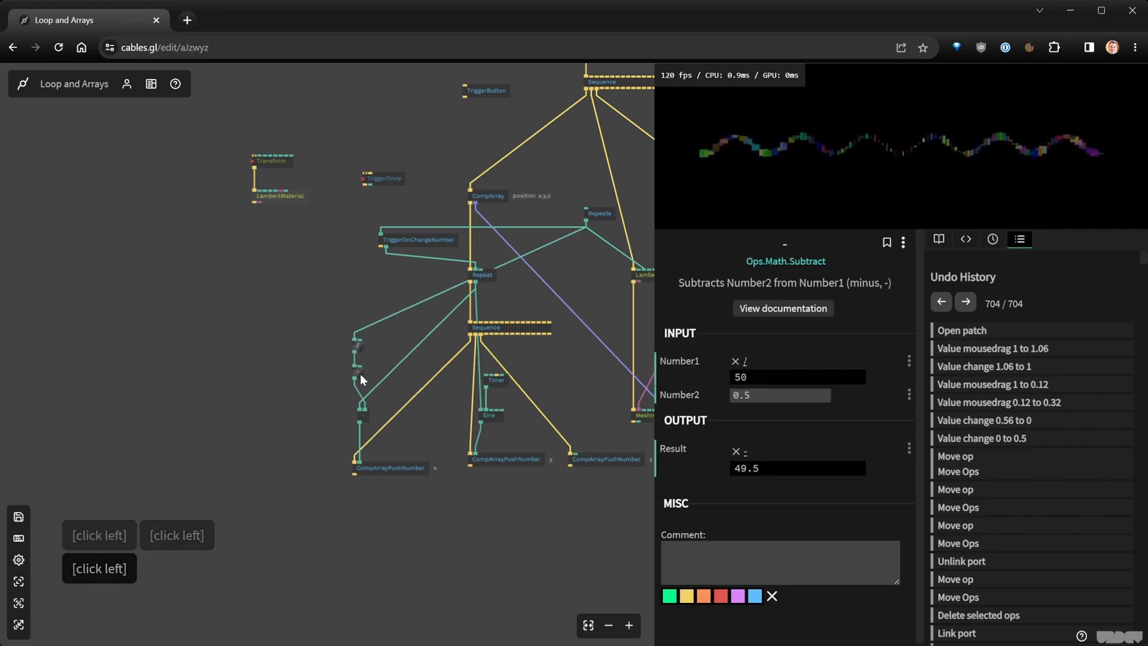
scroll(434, 410, up, 2)
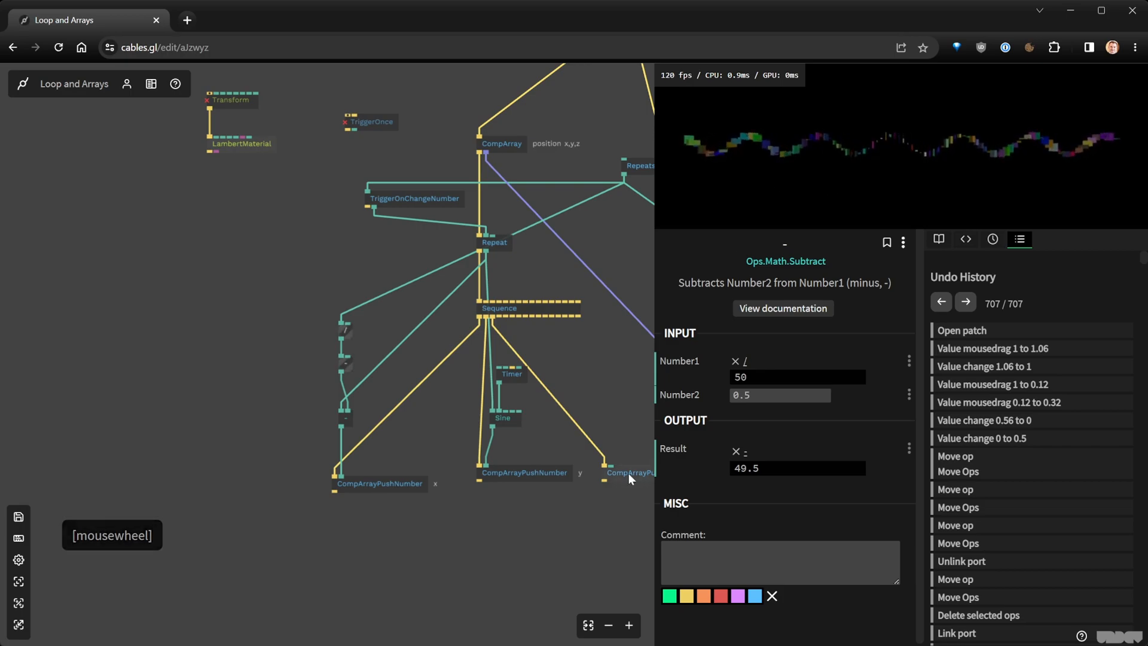
Duplicate the 100*3 RandomNumbersArray op and place the copy just below the original
drag(604, 414, 451, 454)
drag(565, 420, 481, 422)
click(554, 381)
click(482, 342)
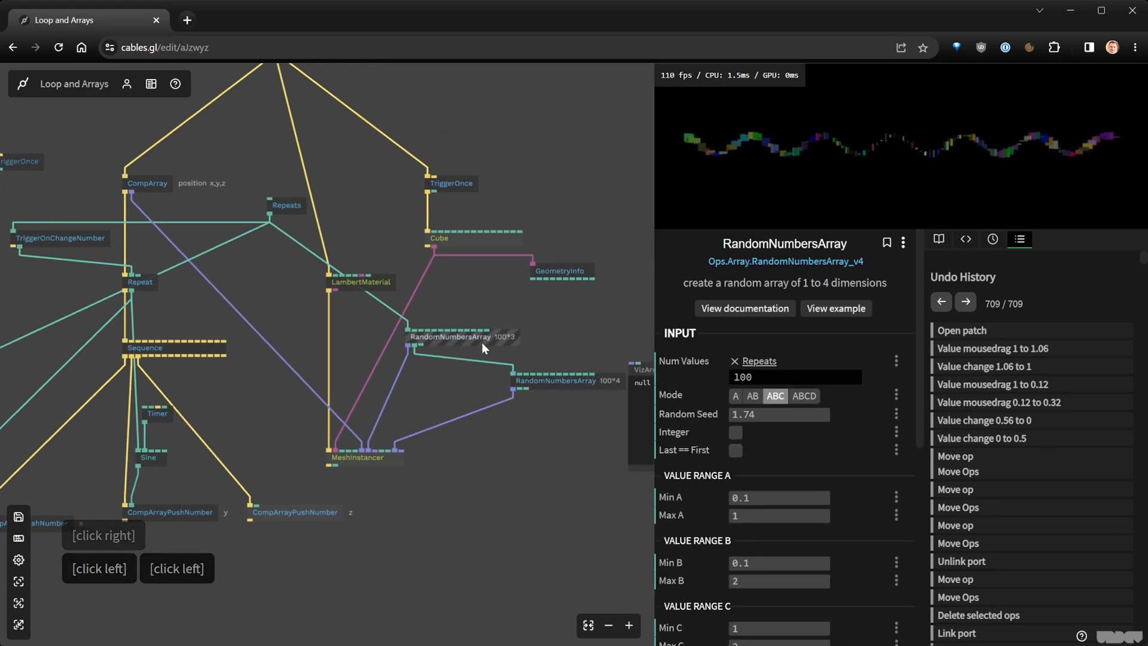
key(ctrl+c)
key(ctrl+v)
click(446, 389)
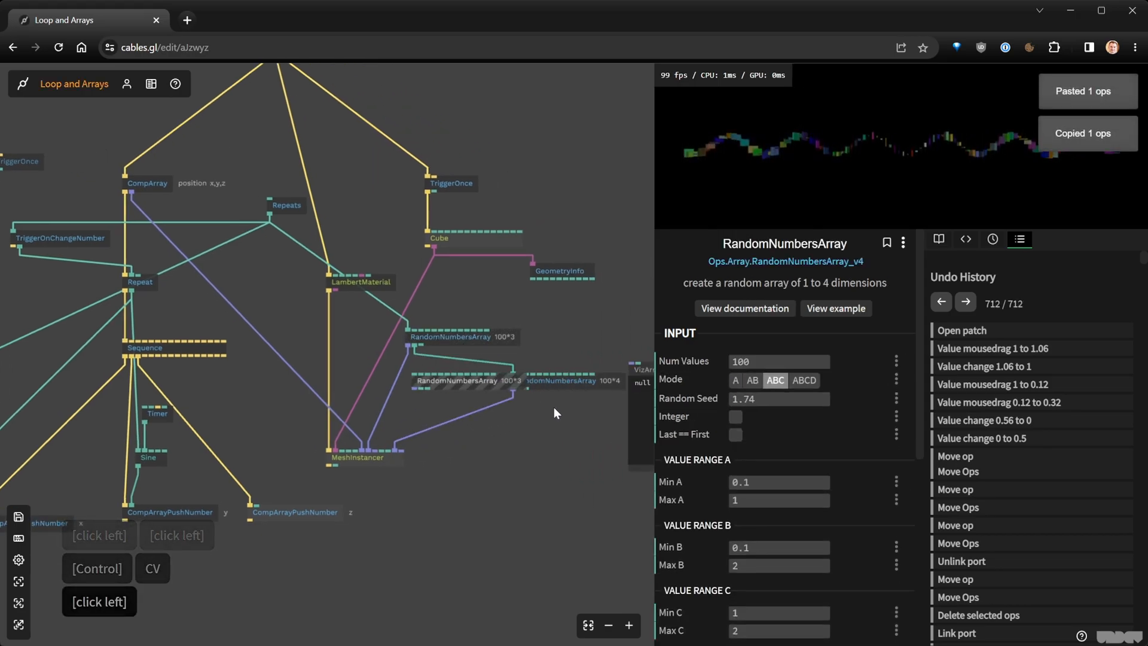
Move the 100*4 RandomNumbersArray op away from the new copy, to just above the VizArrayTable
drag(550, 409, 362, 462)
click(503, 434)
drag(328, 428, 456, 382)
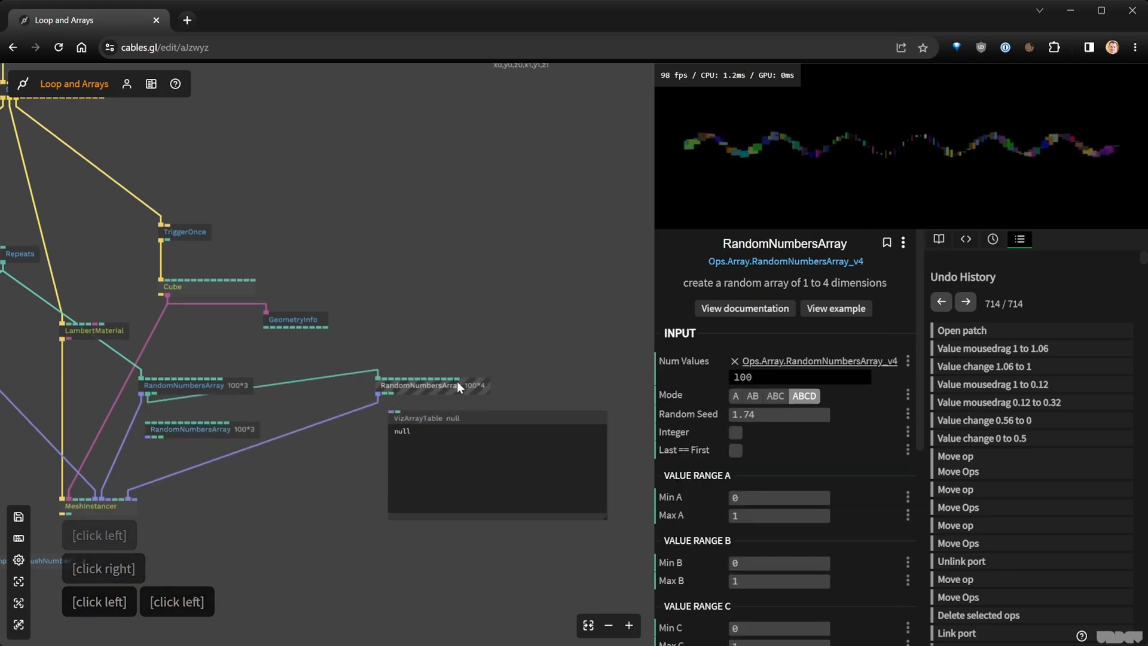
Link the original 100*3 RandomNumbersArray's Chunks Amount output to the new copy's Num Values input
scroll(523, 369, up, 5)
drag(431, 294, 431, 332)
click(472, 349)
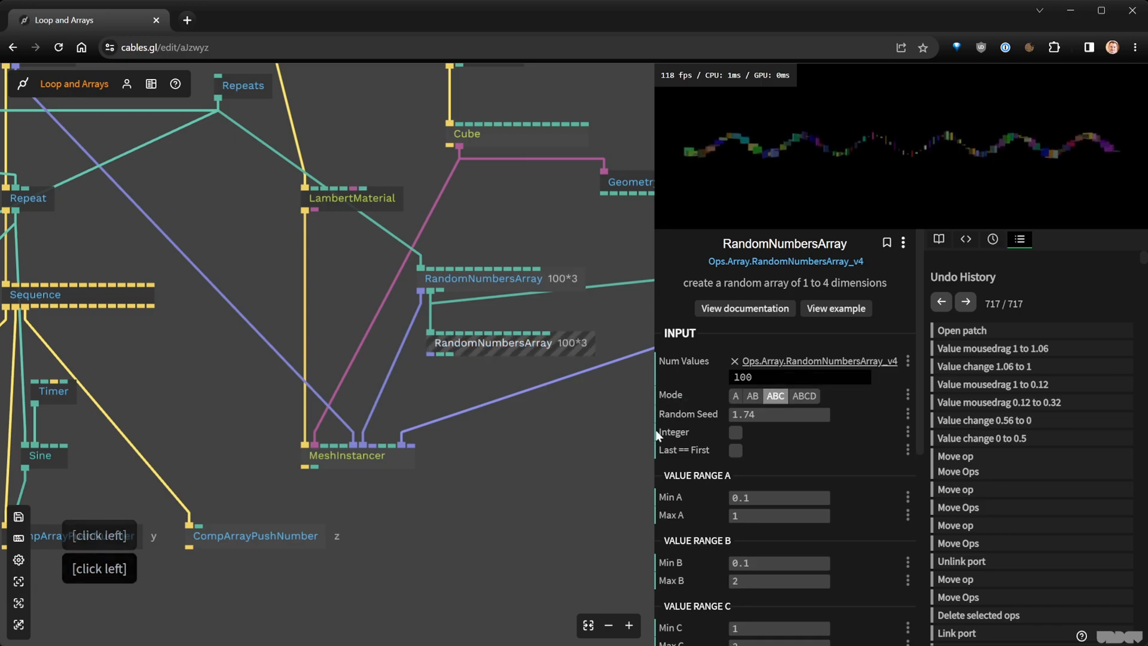
Set the new RandomNumbersArray copy's value range A to -90 to 90 and range B to 45 to 200
text(-90)
click(776, 511)
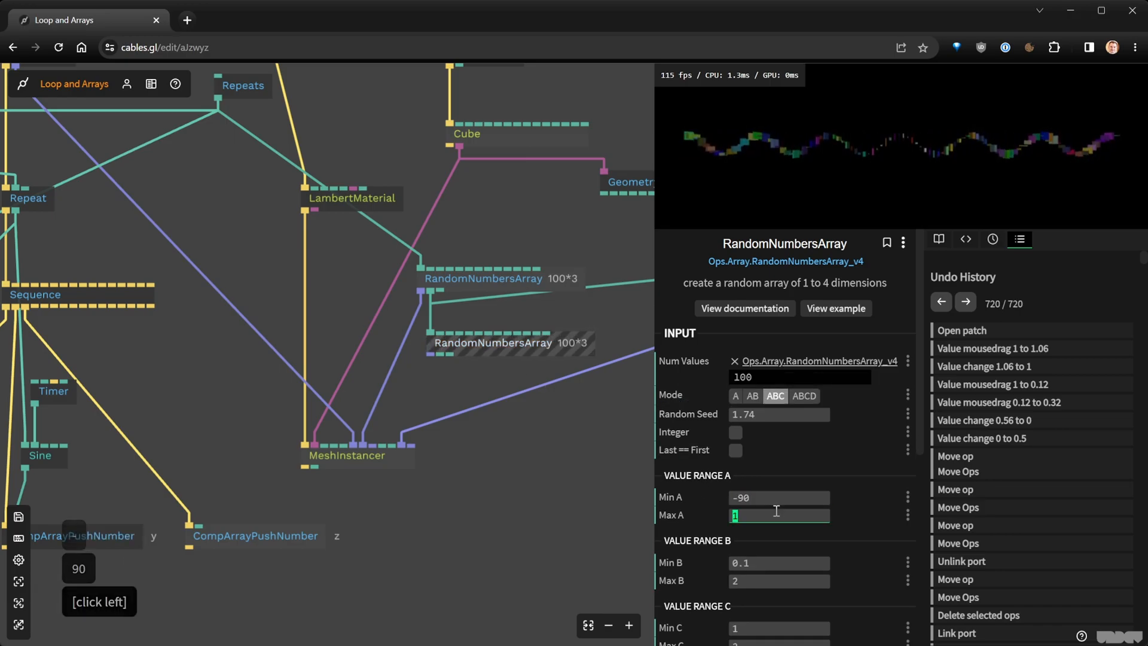
key(BackSpace)
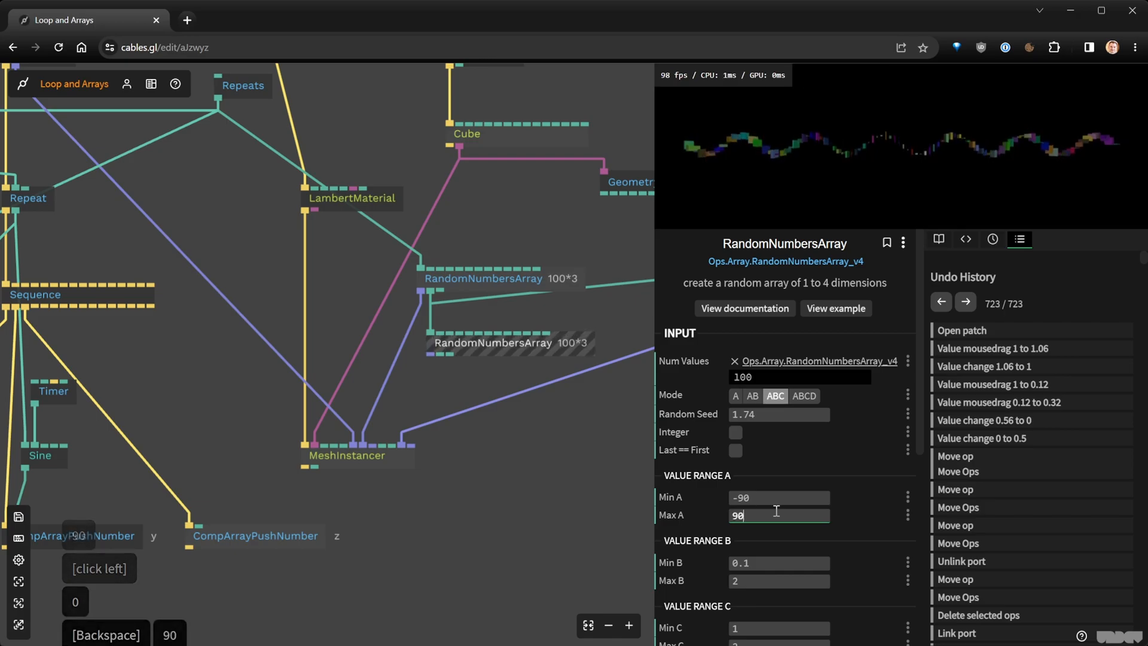
click(754, 563)
text(45)
click(780, 580)
text(200)
Set the copied RandomNumbersArray's value range C to 0 to 180 and its Random Seed to 0
click(778, 628)
text(0)
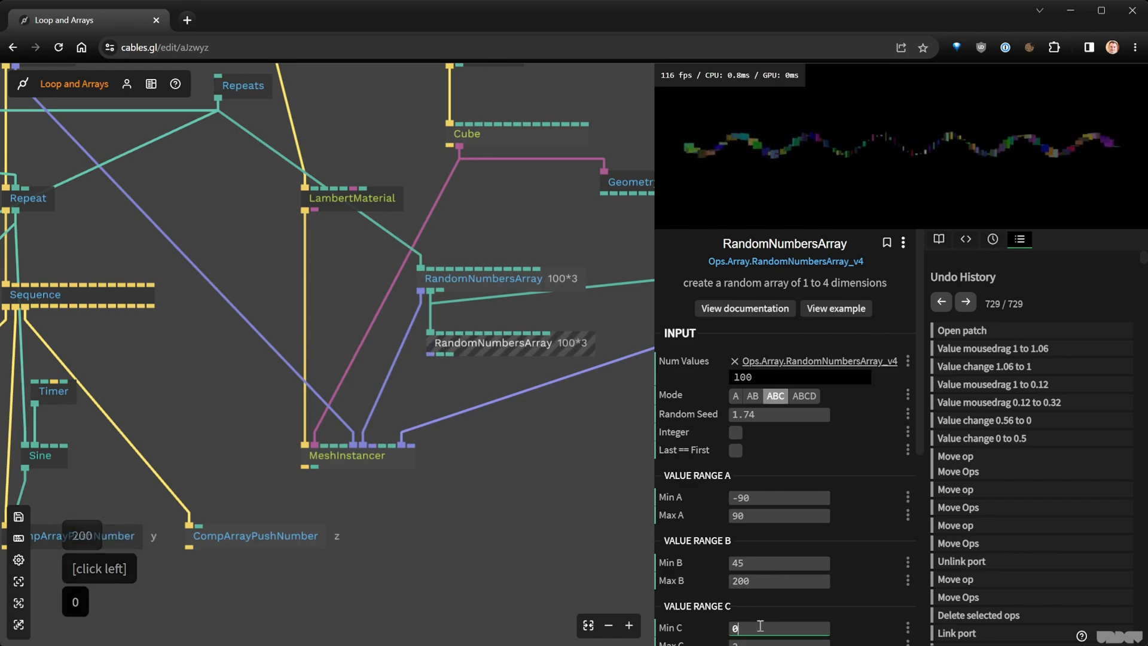
scroll(849, 597, down, 1)
click(777, 578)
text(180)
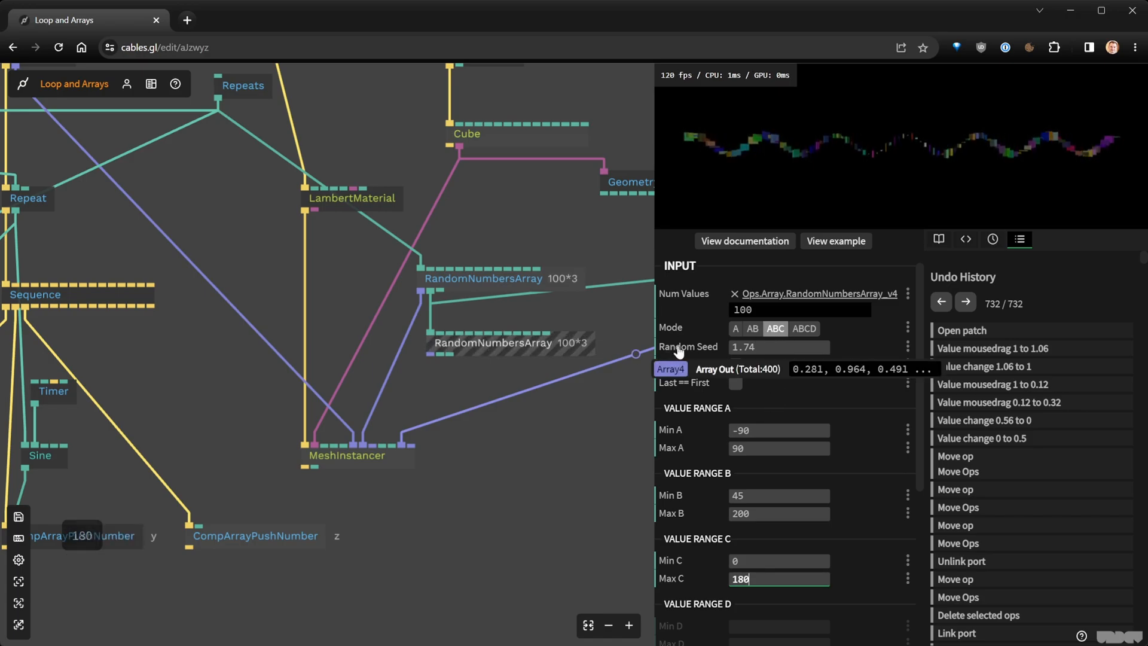
click(749, 345)
text(0)
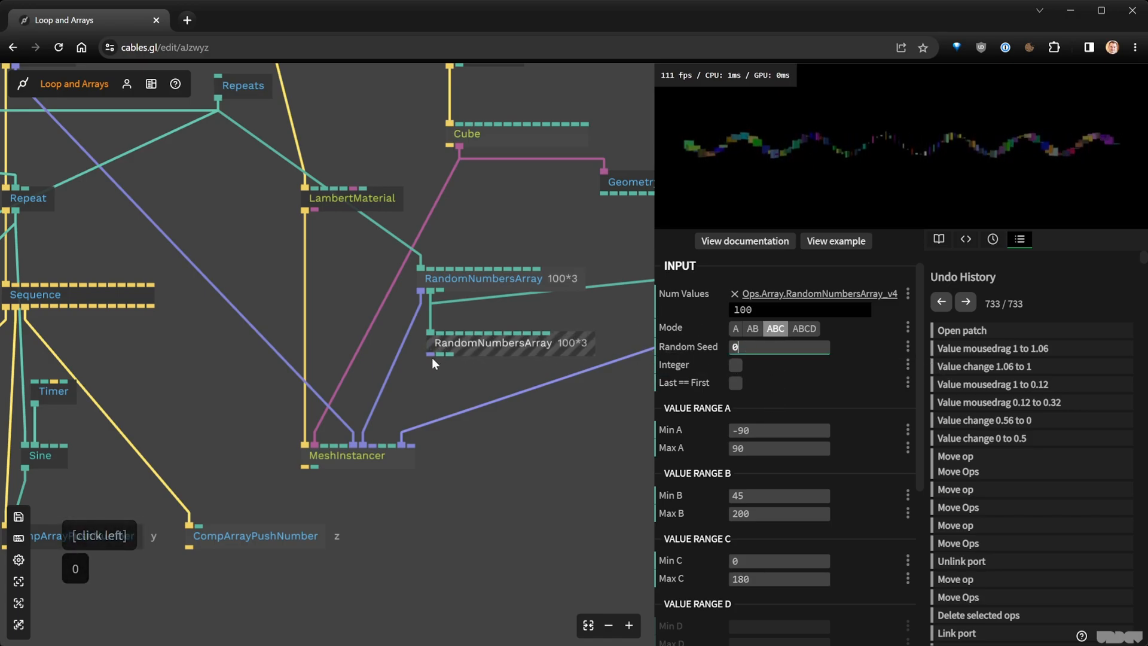
Link the copied RandomNumbersArray's array output to MeshInstancer's Rotations input and make the render preview taller
drag(429, 354, 372, 446)
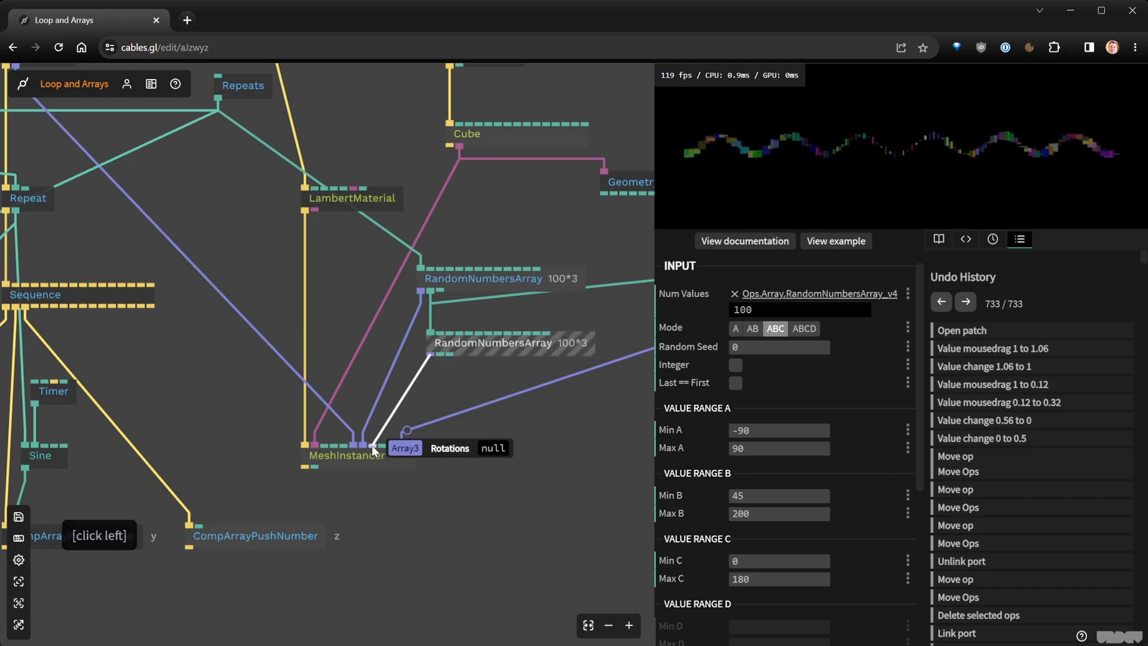
scroll(874, 130, up, 4)
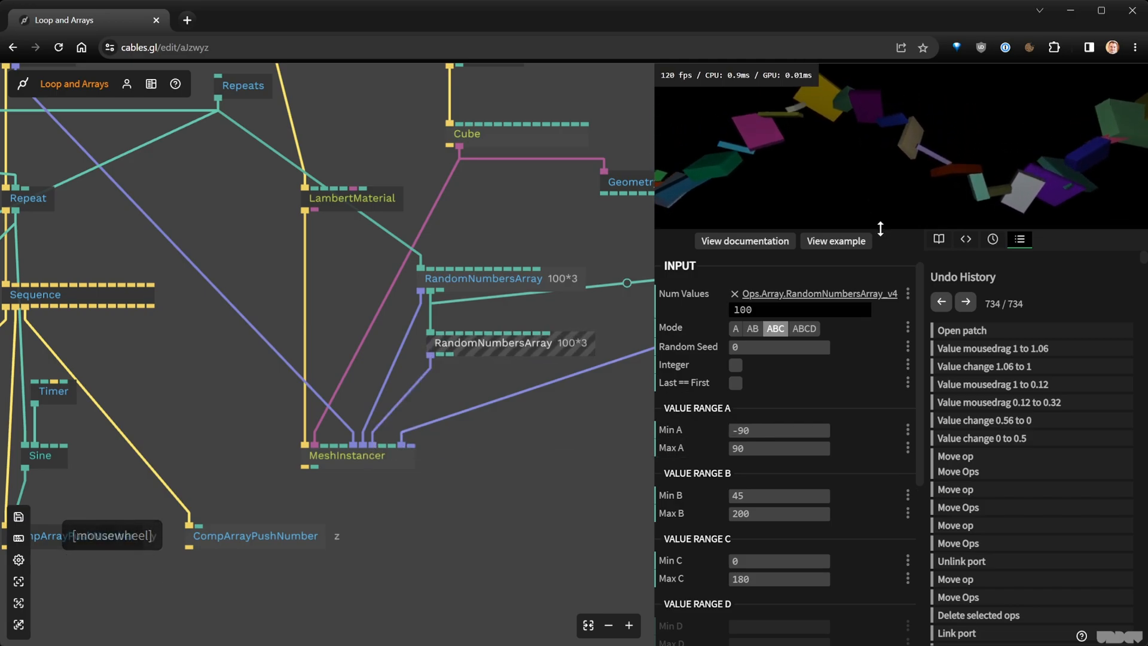
drag(878, 228, 874, 311)
scroll(826, 248, down, 3)
click(849, 233)
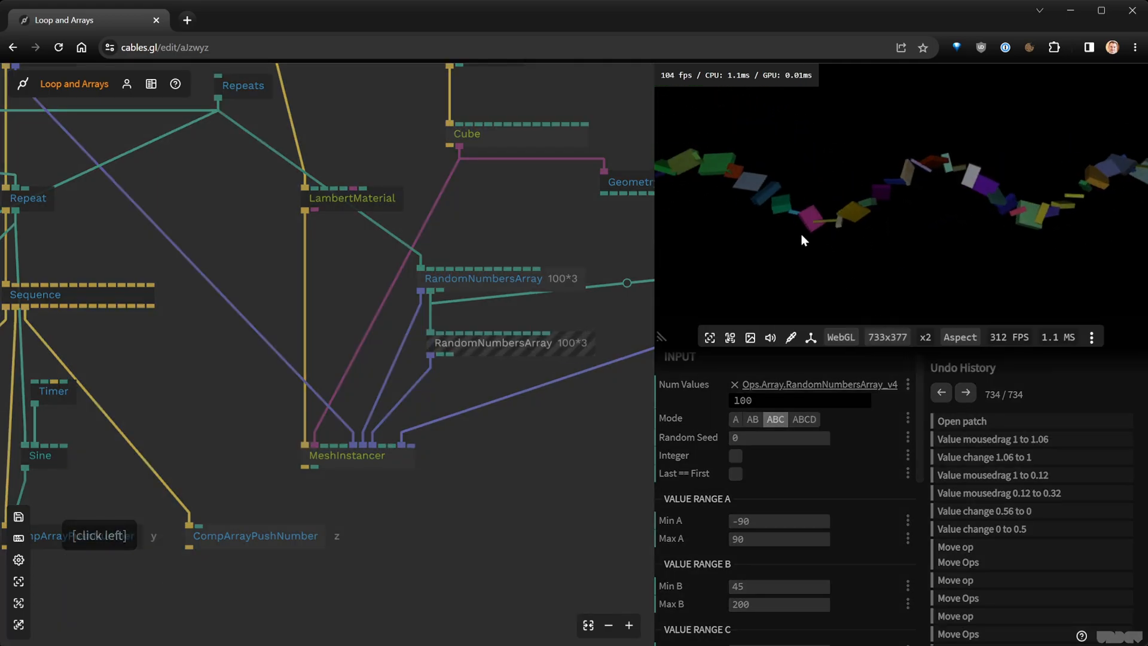
Move the 100*4 RandomNumbersArray op next to the lower 100*3 RandomNumbersArray, level with it
click(535, 422)
scroll(604, 432, down, 3)
right_click(604, 431)
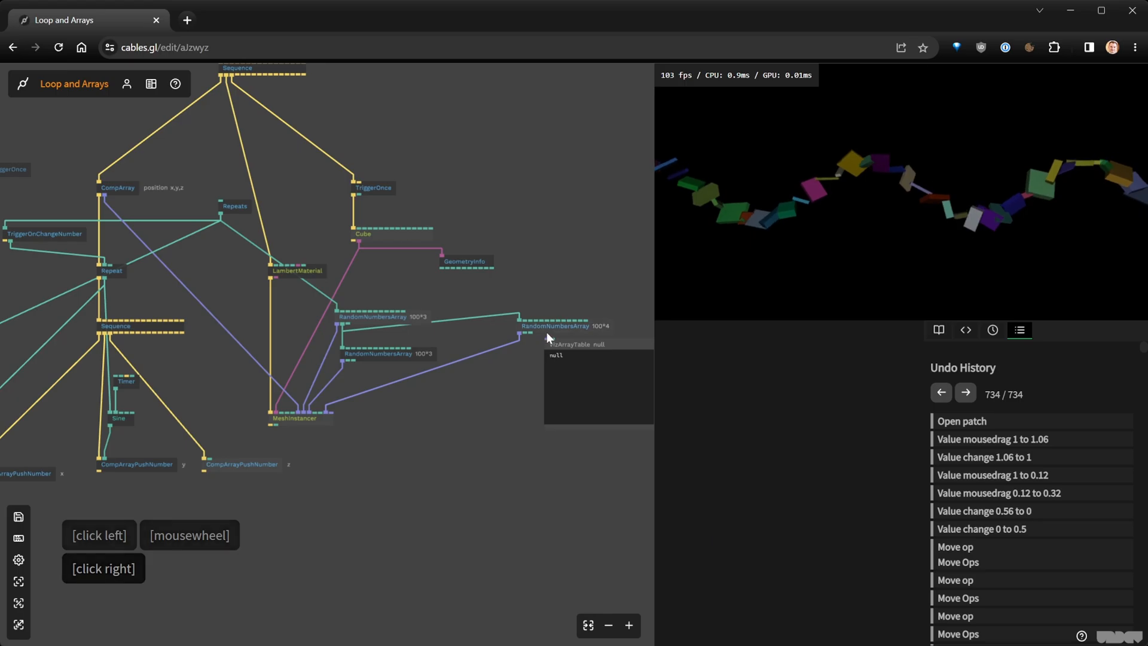
click(497, 346)
drag(497, 346, 475, 355)
drag(607, 362, 479, 356)
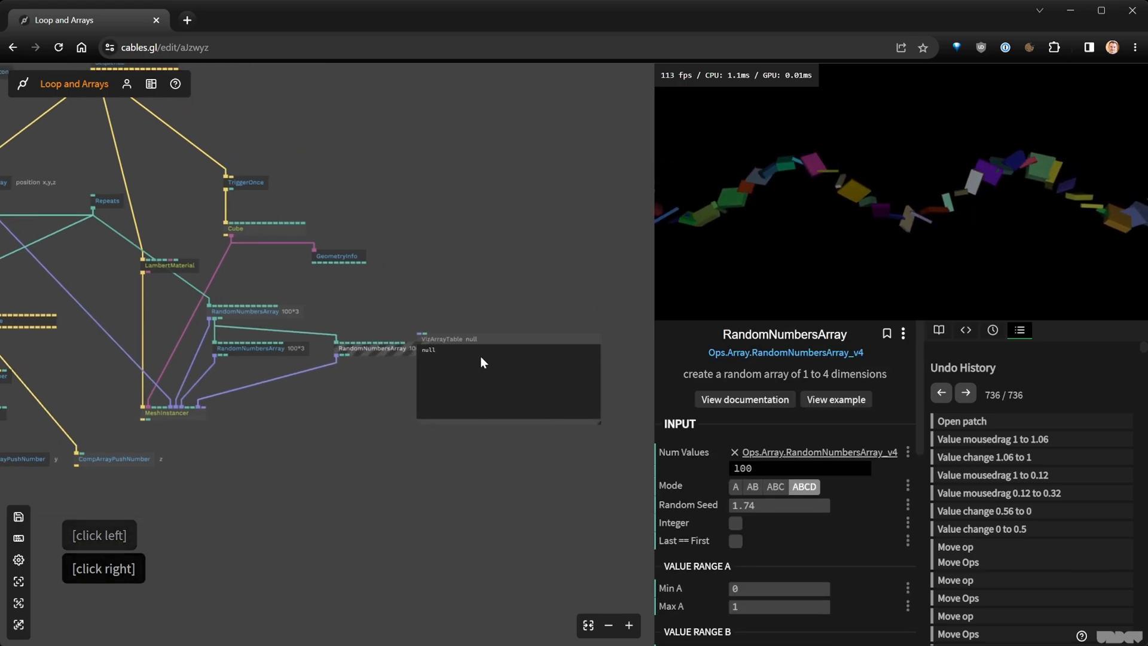
Delete the unused VizArrayTable op and save the patch
click(490, 336)
key(Delete)
right_click(492, 425)
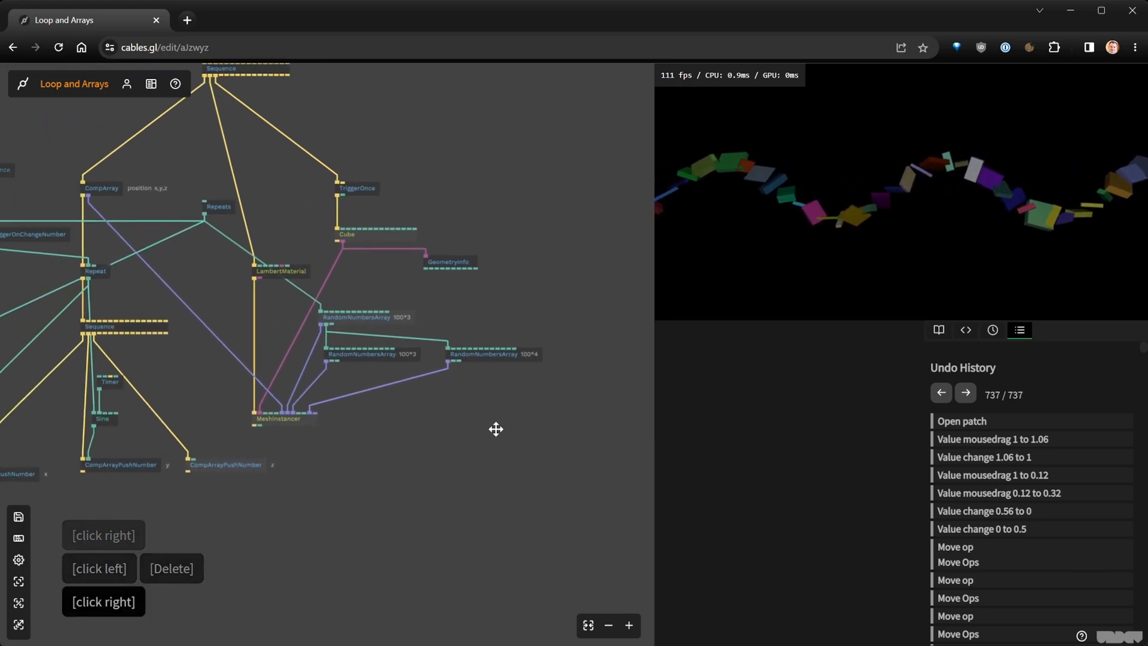
key(ctrl+s)
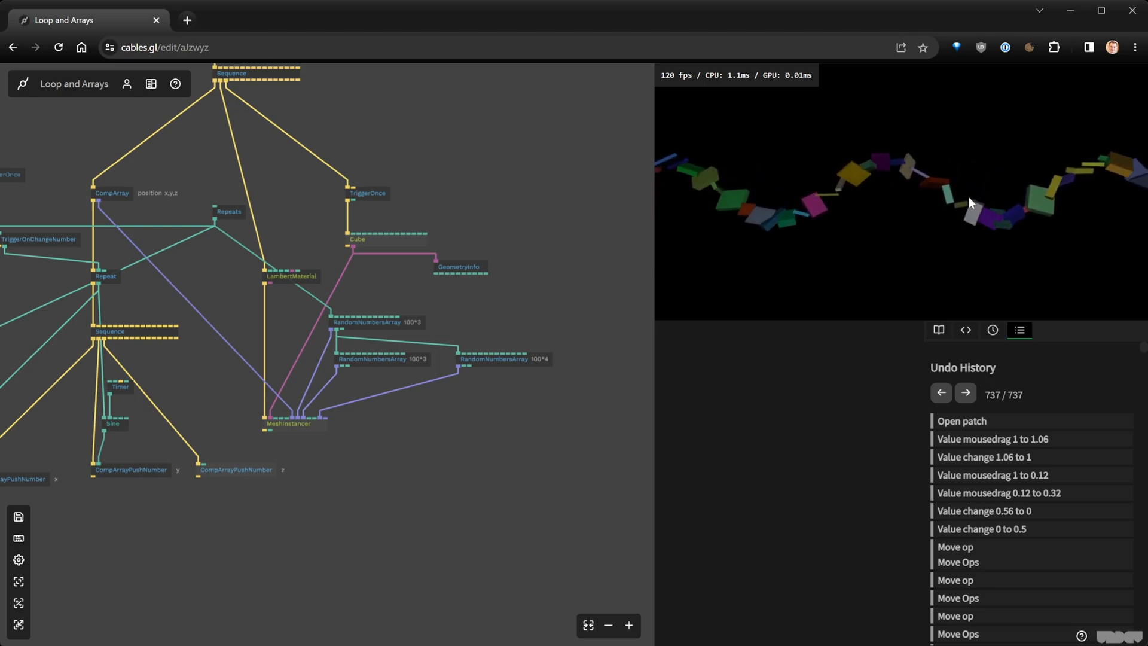
Delete the leftover unused ops in the area beside the OrbitControls and CompArray chain
mouse_move(360, 402)
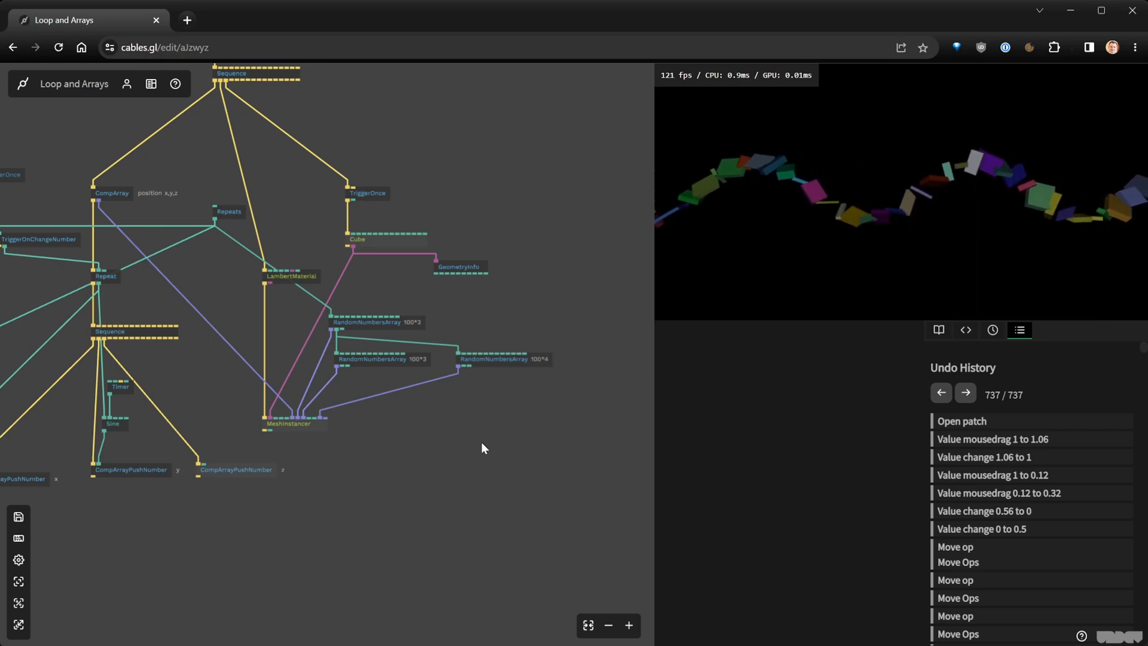
scroll(479, 449, down, 2)
drag(428, 495, 607, 492)
drag(229, 98, 272, 210)
key(Delete)
drag(254, 104, 345, 155)
key(Delete)
click(126, 165)
drag(126, 165, 160, 235)
key(Delete)
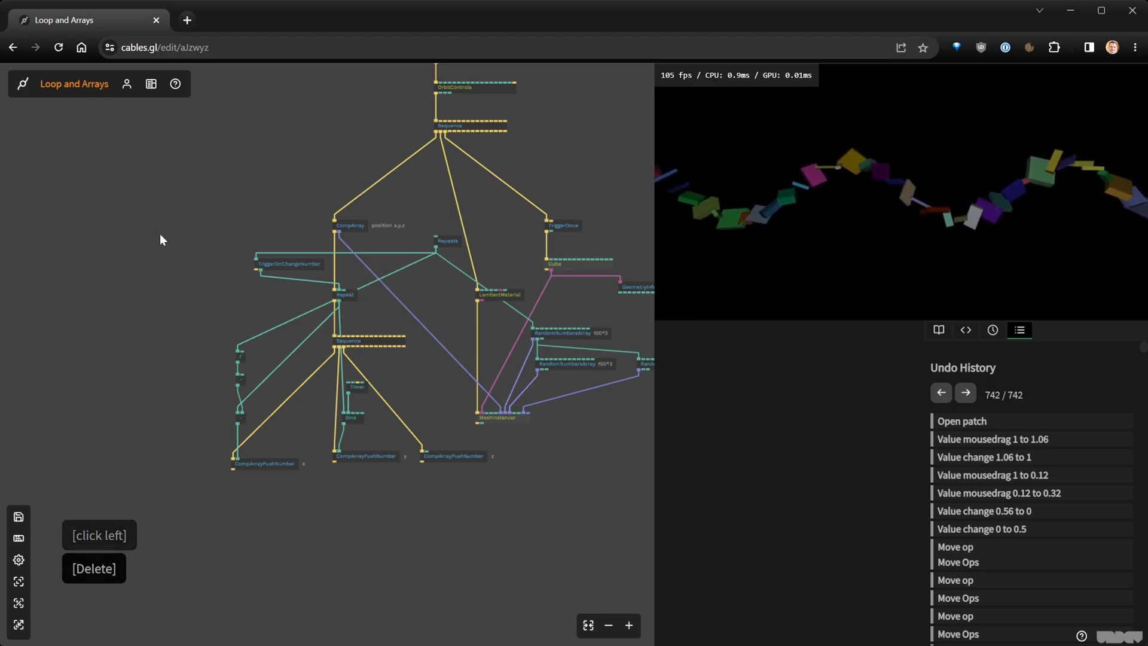
Move the Repeats op out of the middle of the patch to directly above the Divide and Subtract column
click(360, 226)
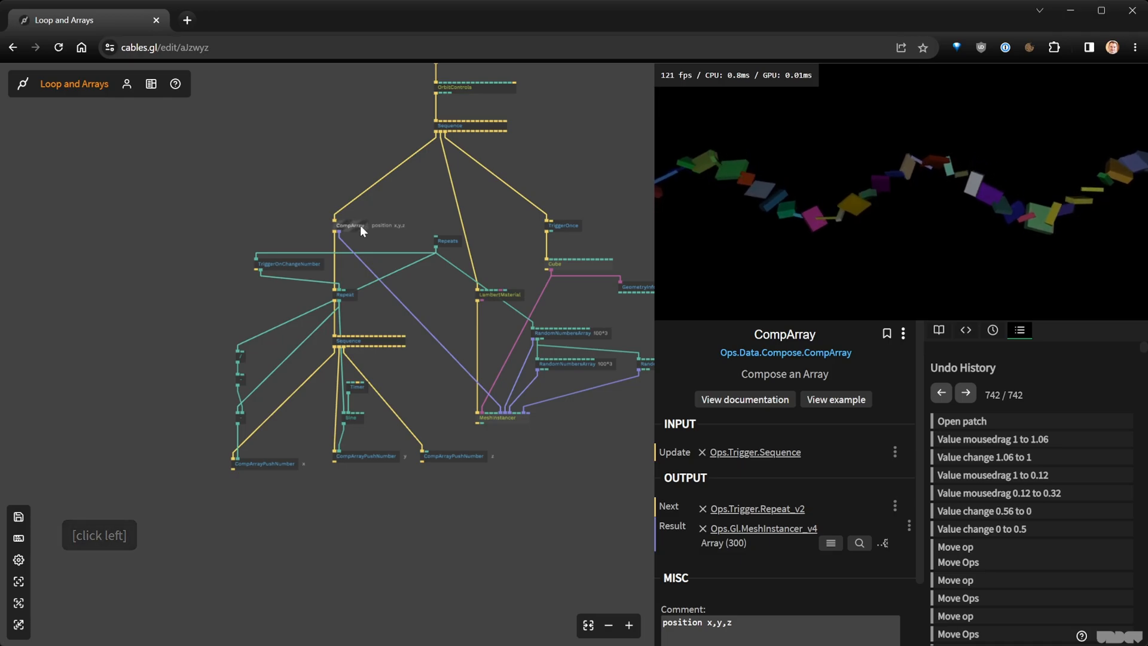
click(360, 226)
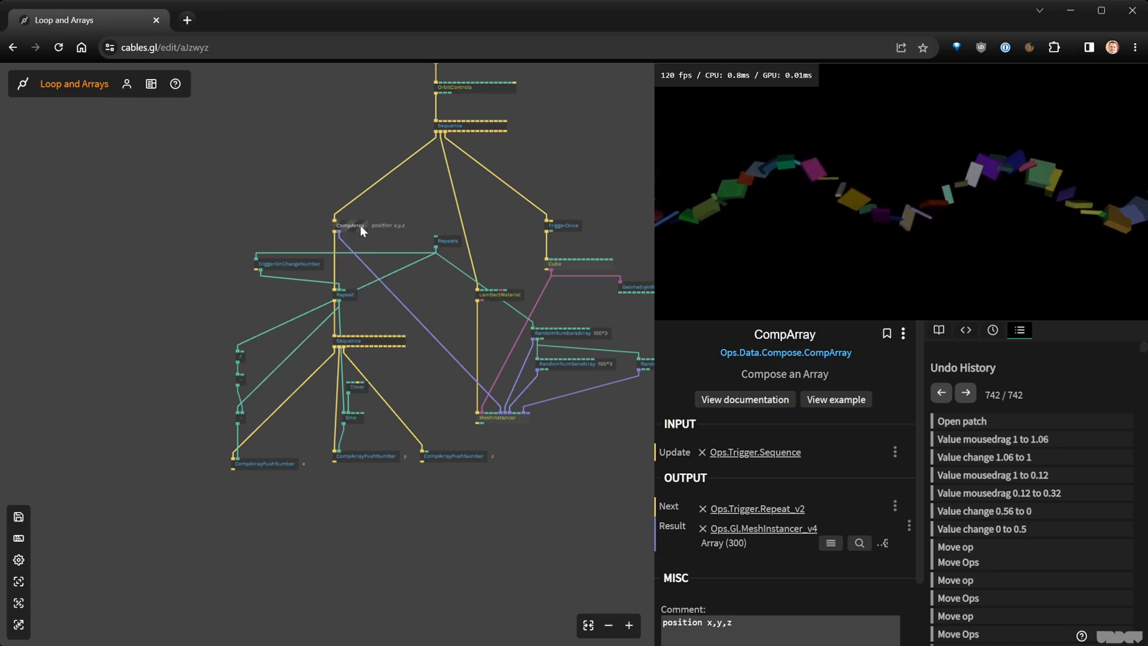
drag(450, 241, 248, 217)
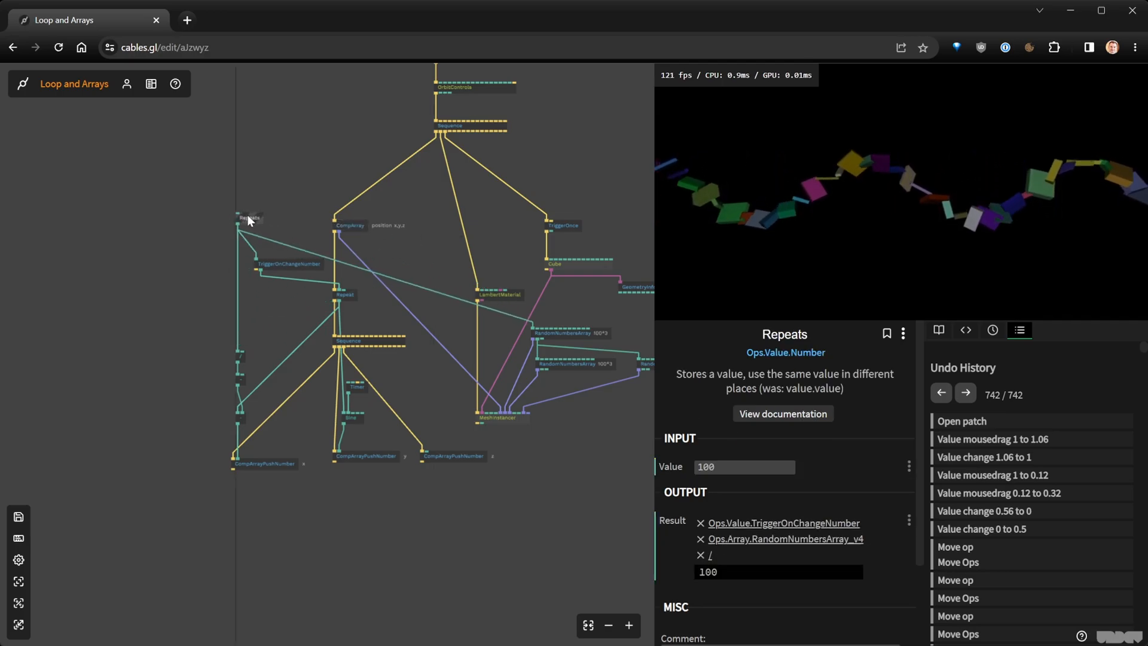
click(292, 264)
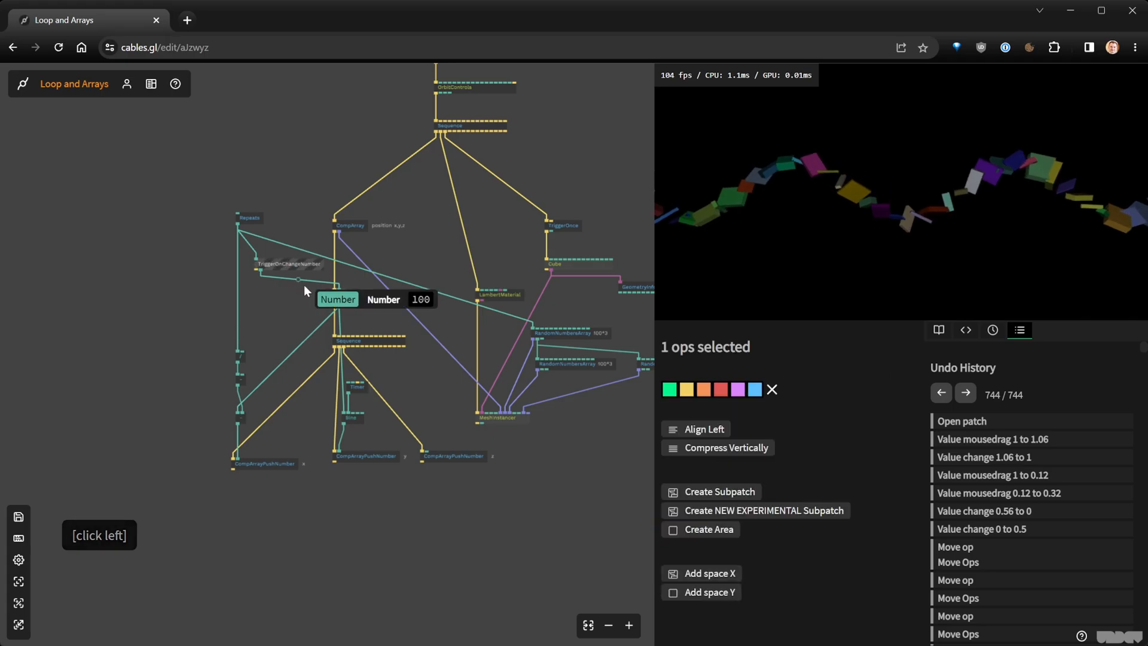
click(451, 486)
drag(451, 486, 379, 461)
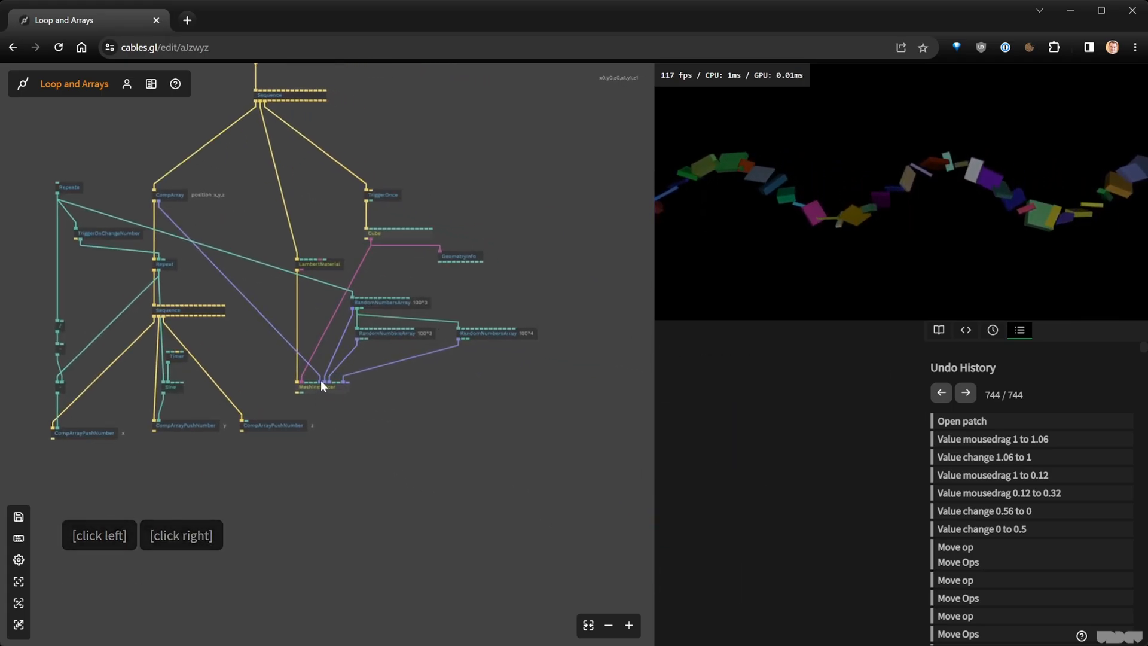
Move the LambertMaterial op slightly higher, to about the level of the Cube op
mouse_move(318, 270)
mouse_down()
mouse_move(308, 306)
mouse_move(290, 301)
mouse_move(303, 258)
mouse_up()
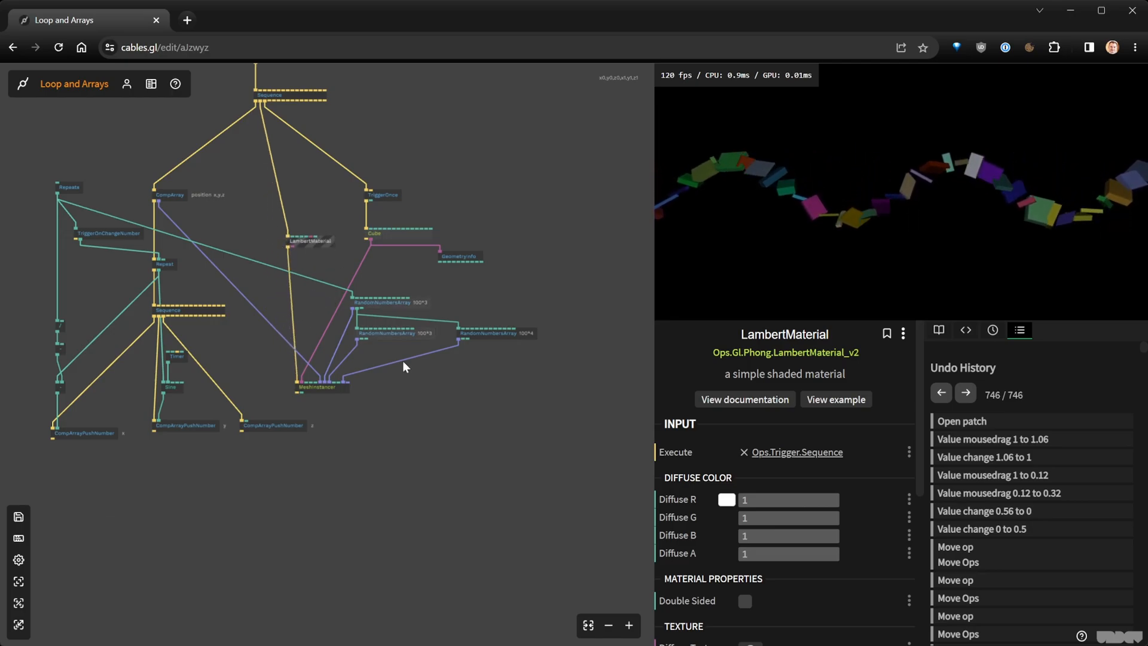
scroll(418, 418, down, 3)
right_click(425, 435)
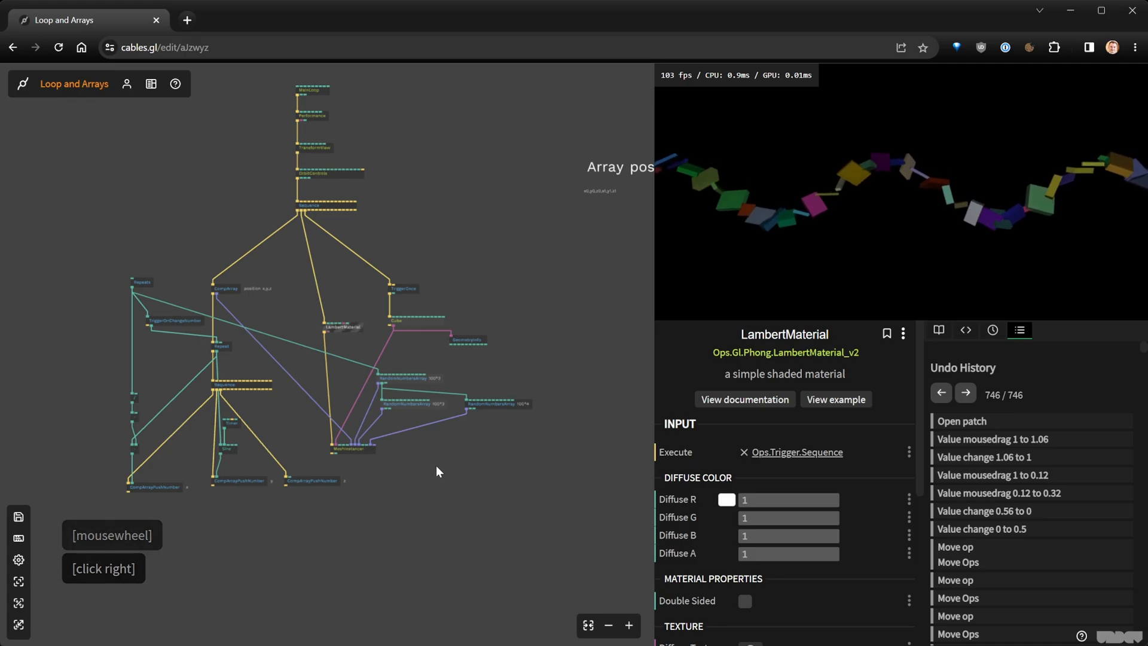
scroll(402, 477, up, 3)
scroll(402, 476, down, 3)
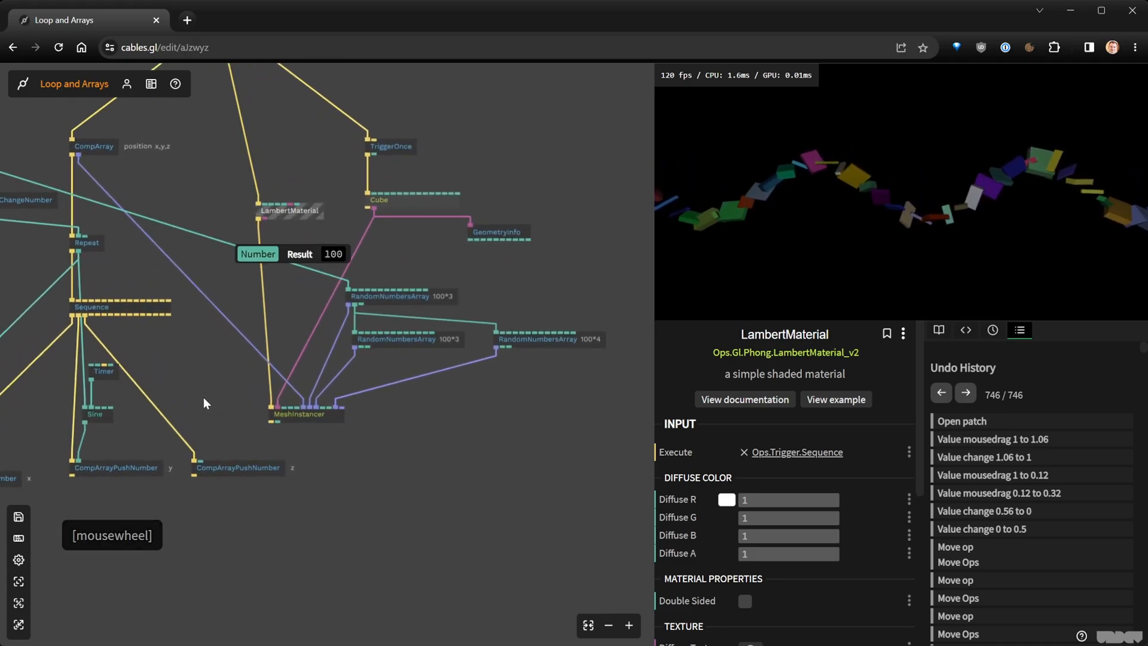
scroll(309, 457, up, 3)
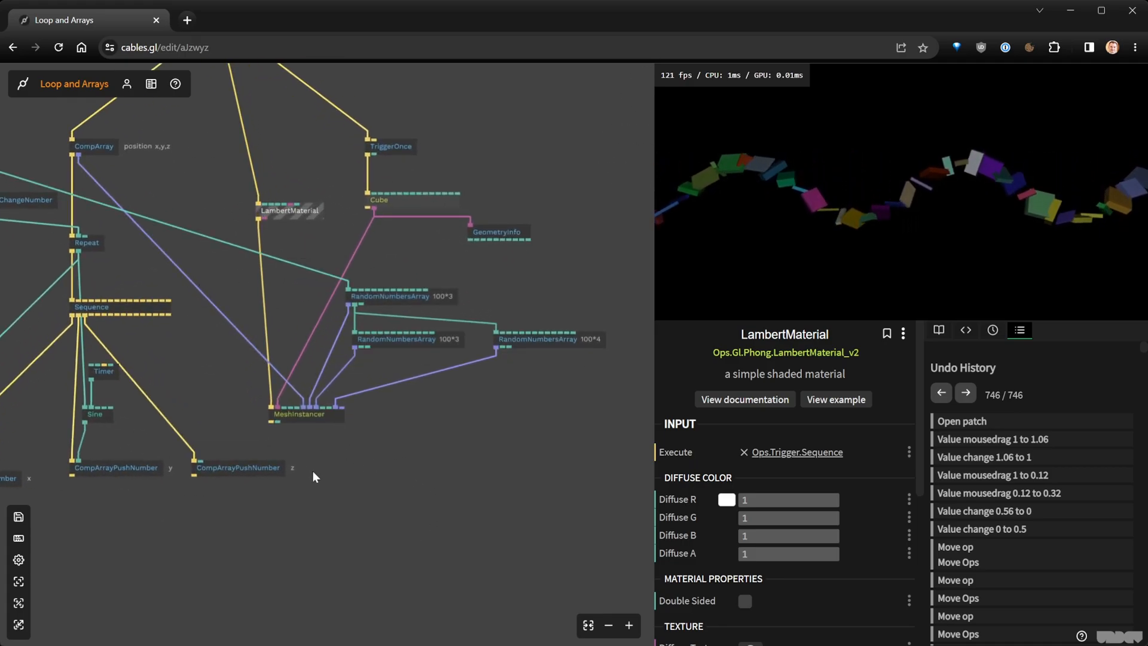
Line up the y and z CompArrayPushNumber ops in one row with the x CompArrayPushNumber
right_click(396, 444)
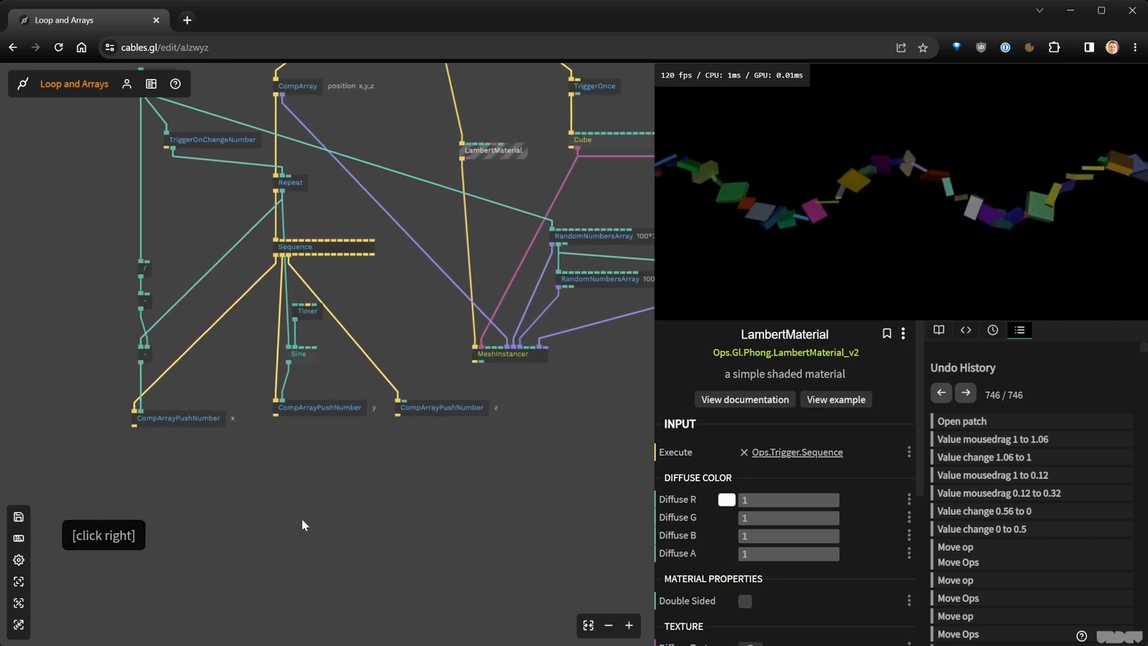
click(303, 428)
drag(303, 427, 303, 416)
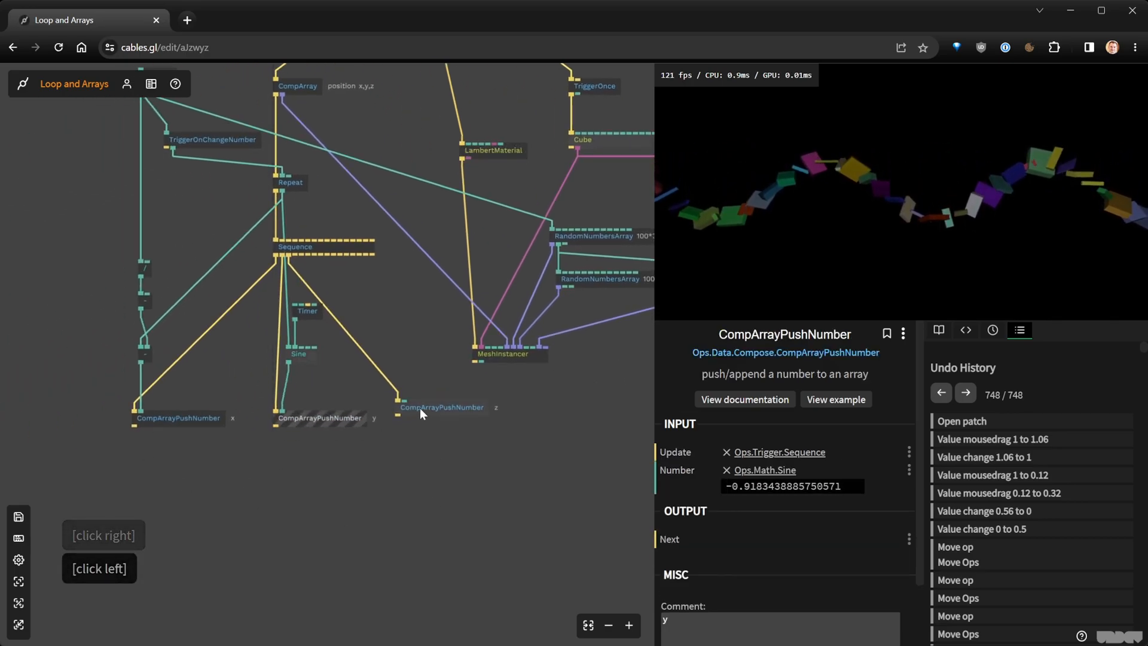
drag(420, 408, 422, 417)
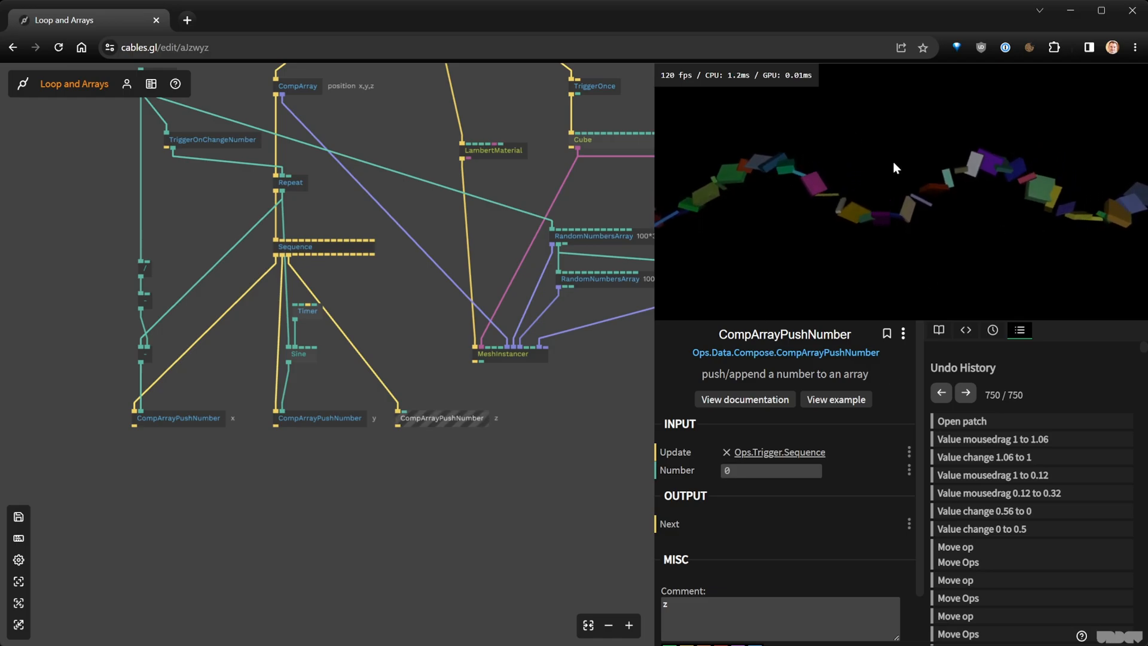
Examine the rendered wave from further away, its detailed performance statistics and the overall op graph
scroll(745, 244, down, 5)
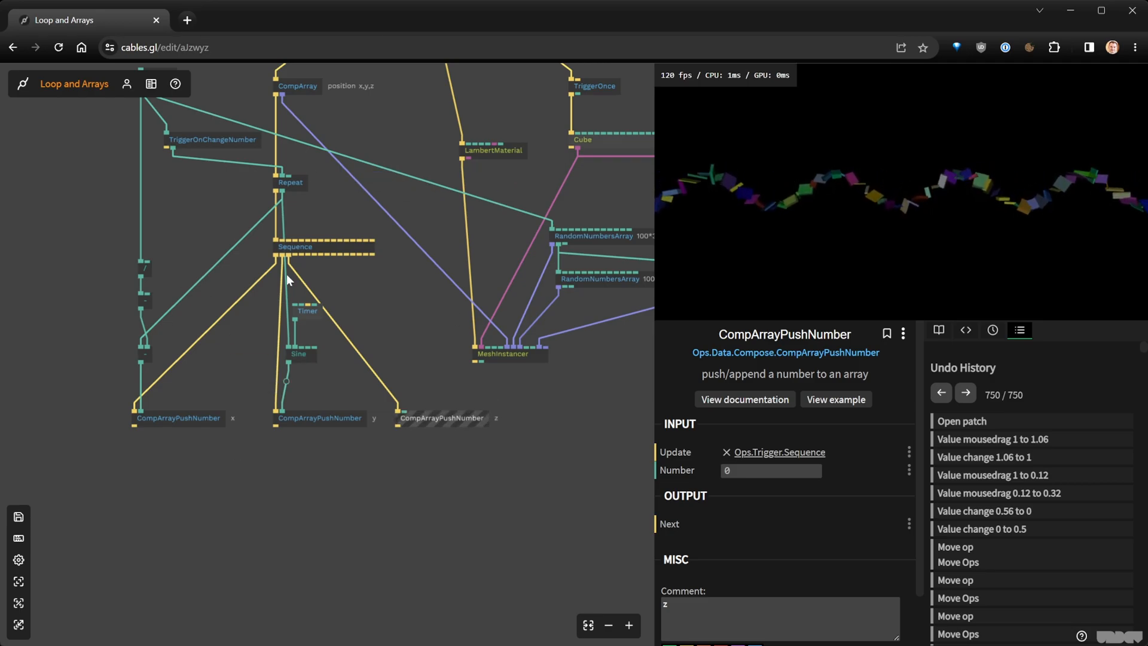
drag(382, 314, 421, 408)
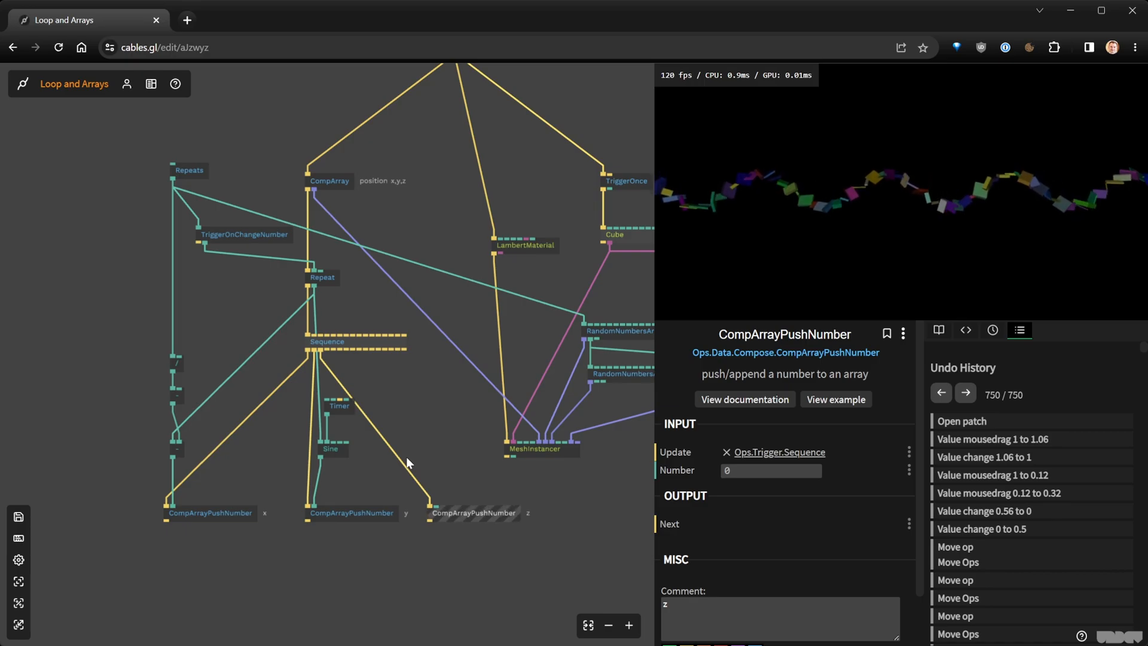
click(753, 77)
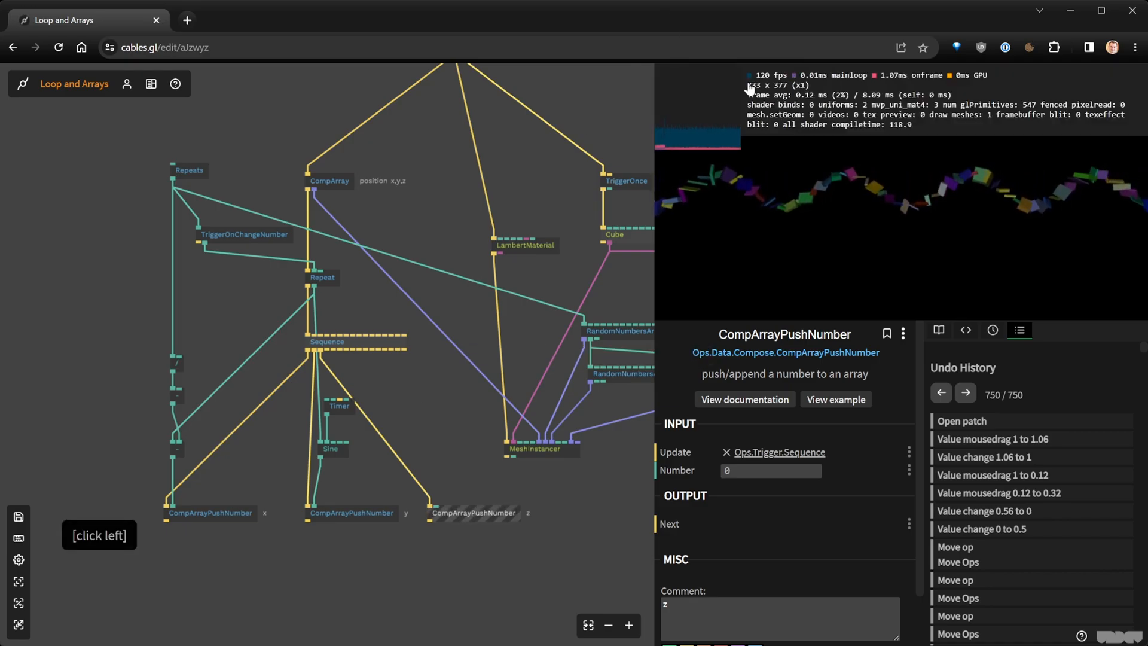
click(744, 87)
scroll(442, 257, down, 5)
right_click(430, 303)
scroll(406, 279, up, 5)
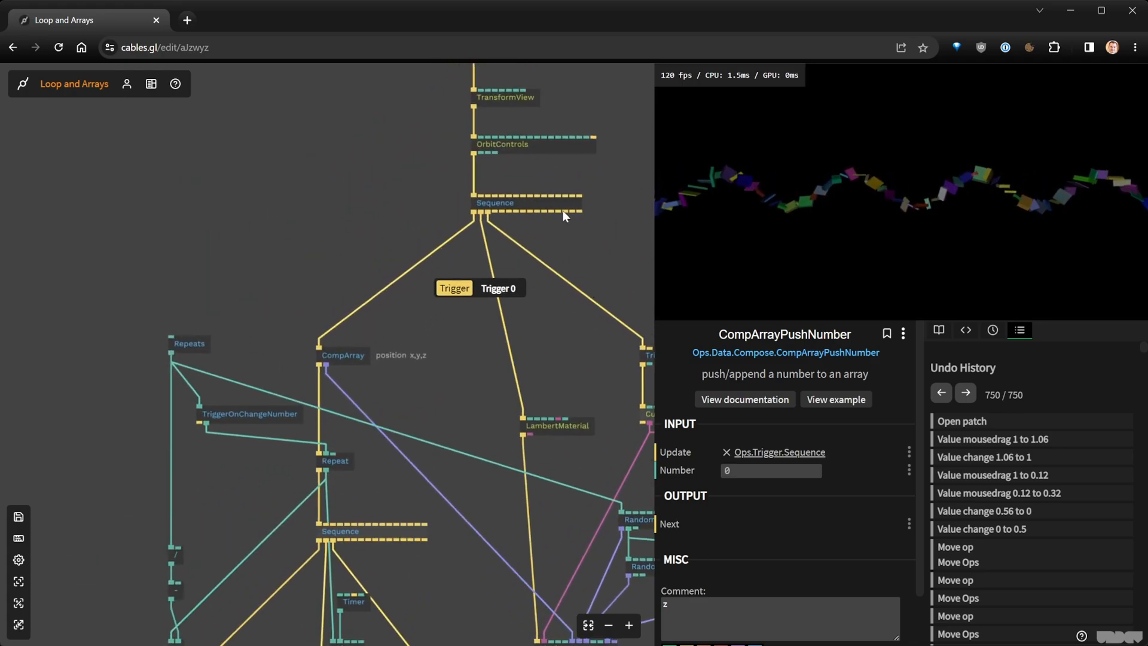
scroll(202, 335, down, 3)
right_click(352, 363)
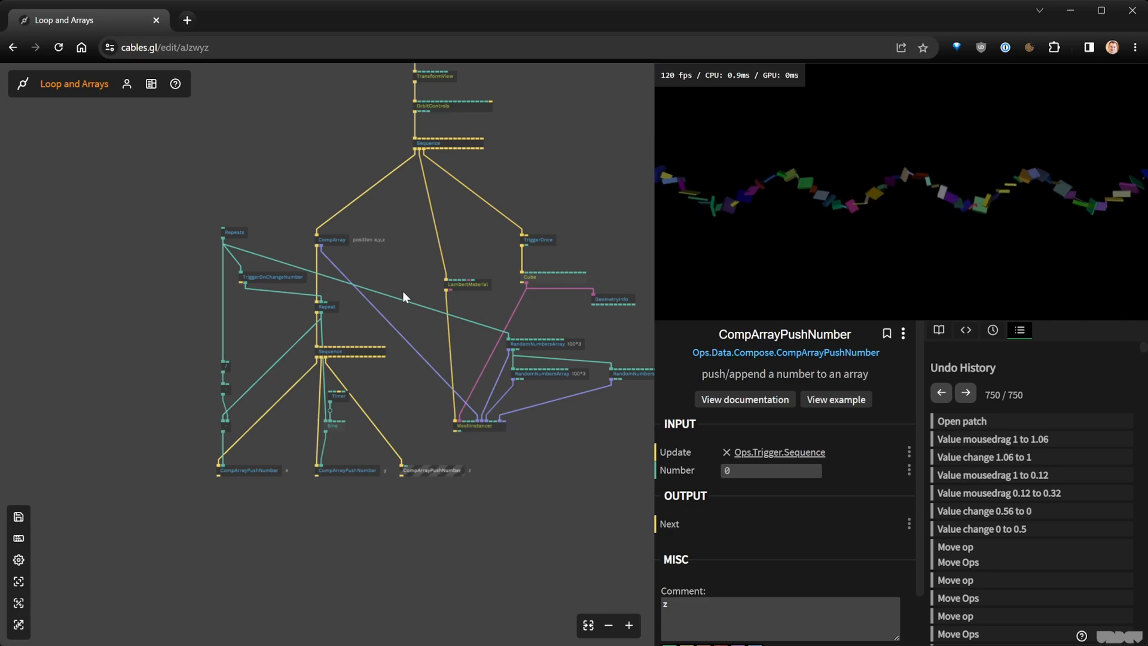
scroll(569, 246, up, 3)
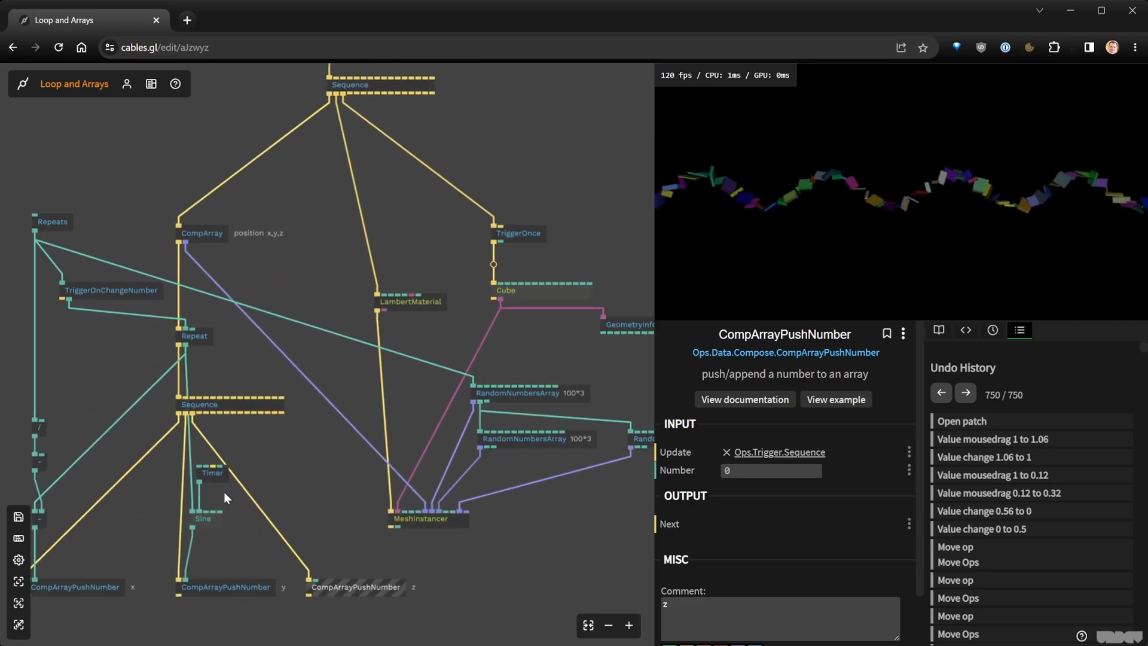
Move the Timer aside, unlink it from the Sine op, and switch flow visualization to Highlight Active
click(236, 474)
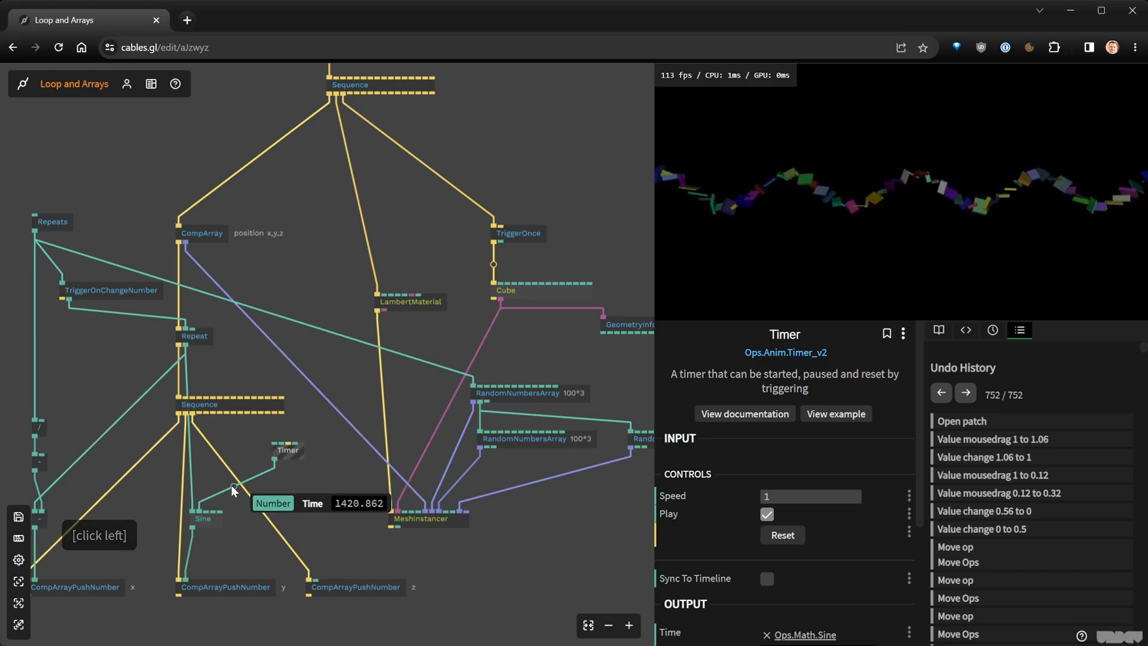
right_click(231, 485)
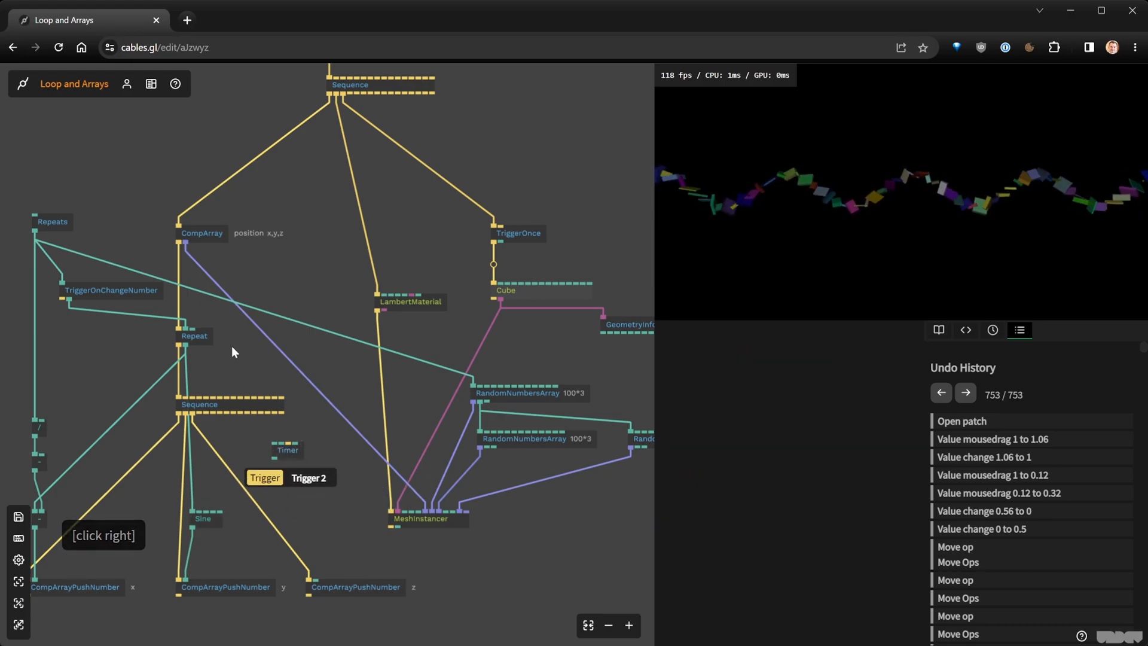
click(305, 206)
key(f)
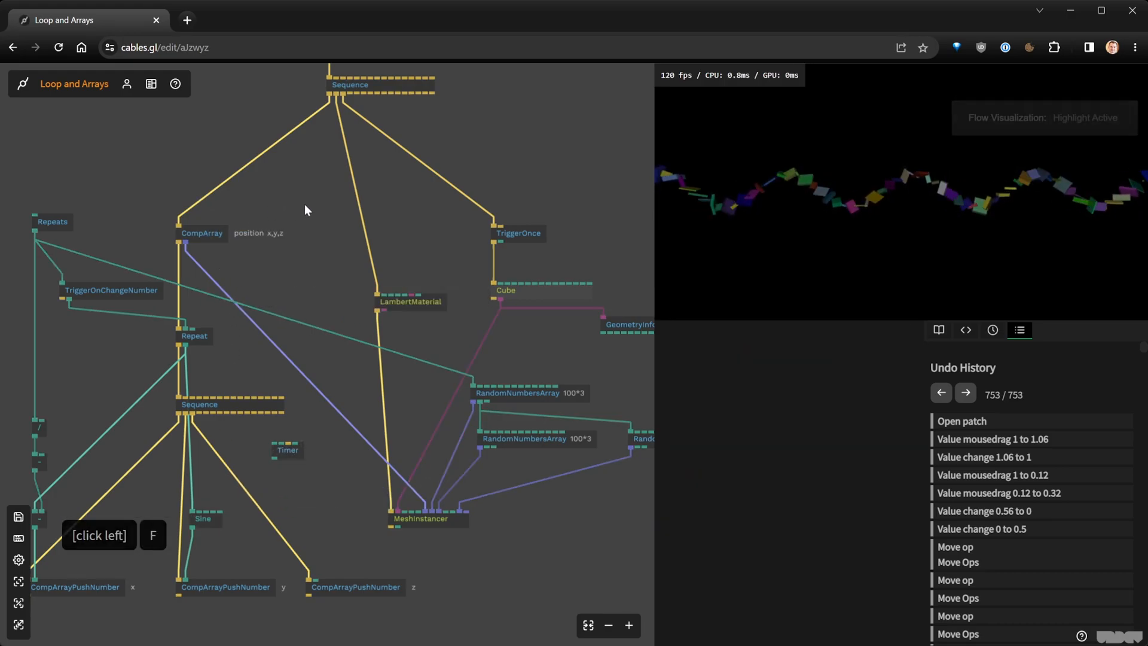
Switch flow visualization off and insert a copy of the TriggerOnce op between the upper Sequence and the CompArray op
key(f)
key(f)
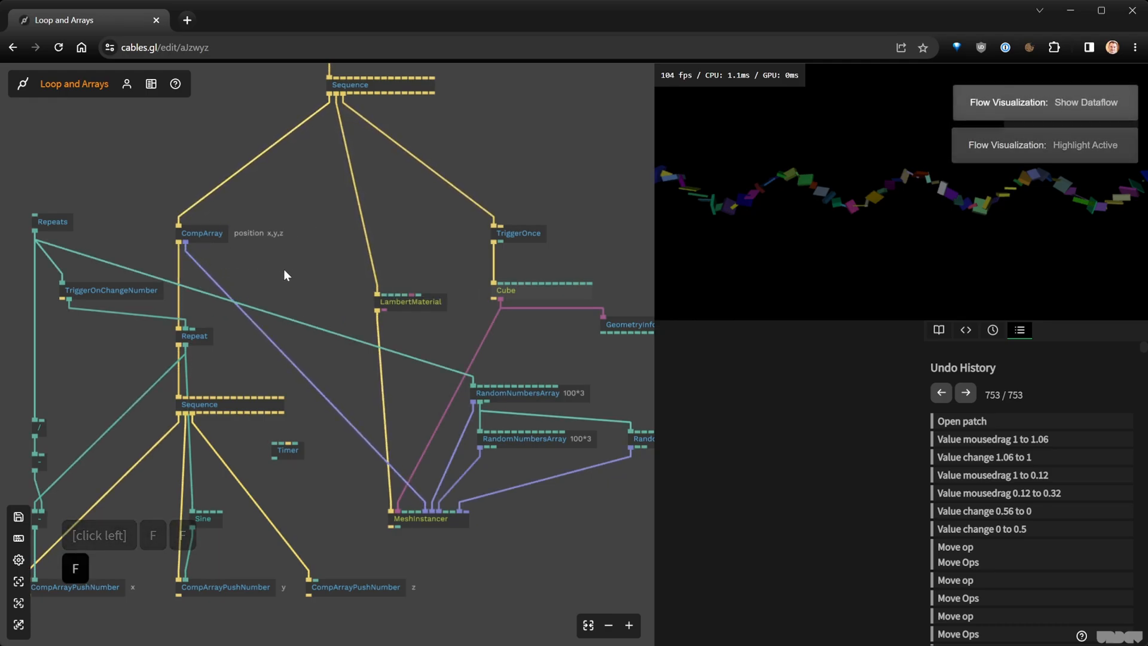
click(507, 237)
key(ctrl+c)
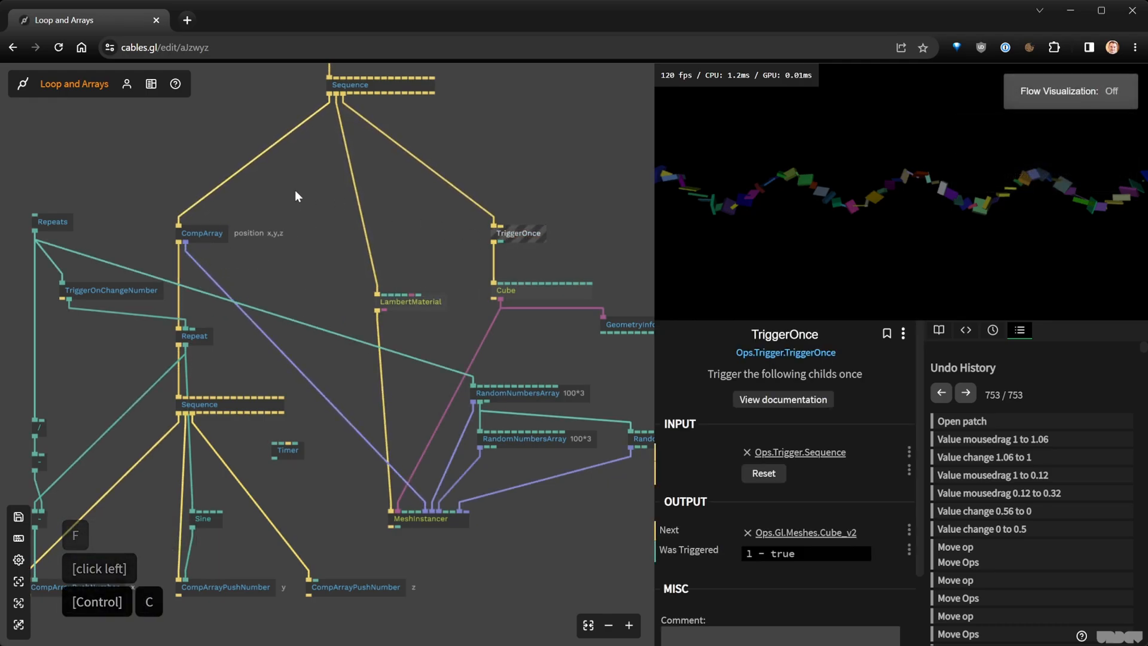
click(275, 181)
key(ctrl+v)
drag(303, 189, 251, 191)
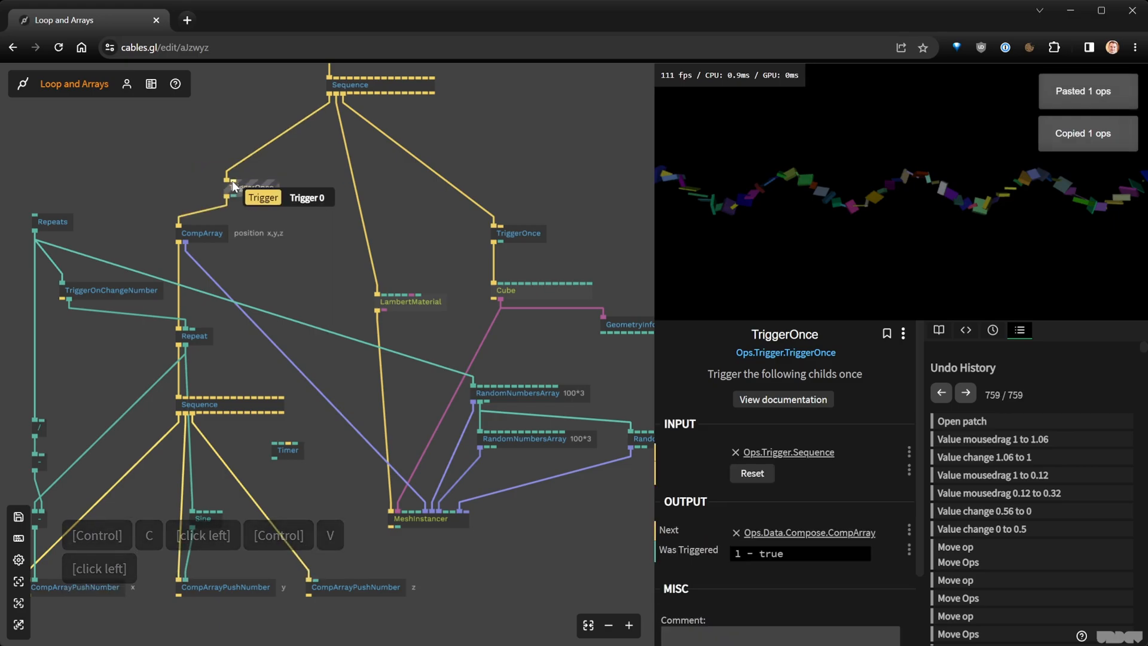
Align the copied TriggerOnce op vertically above the CompArray op and save the patch
click(643, 198)
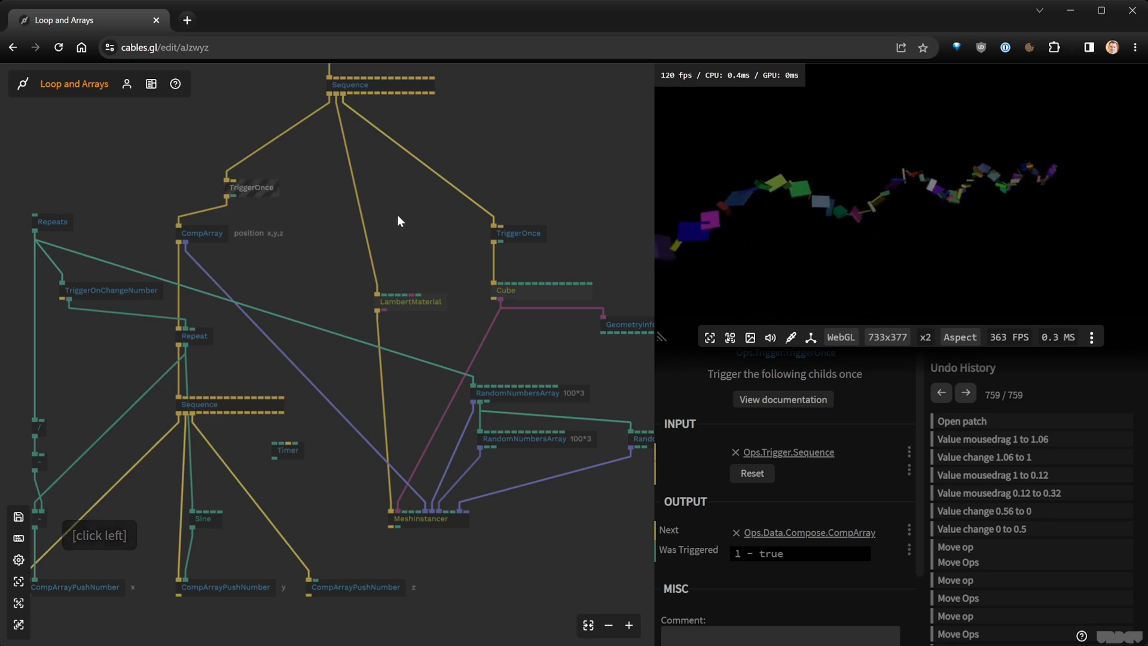
drag(252, 186, 206, 191)
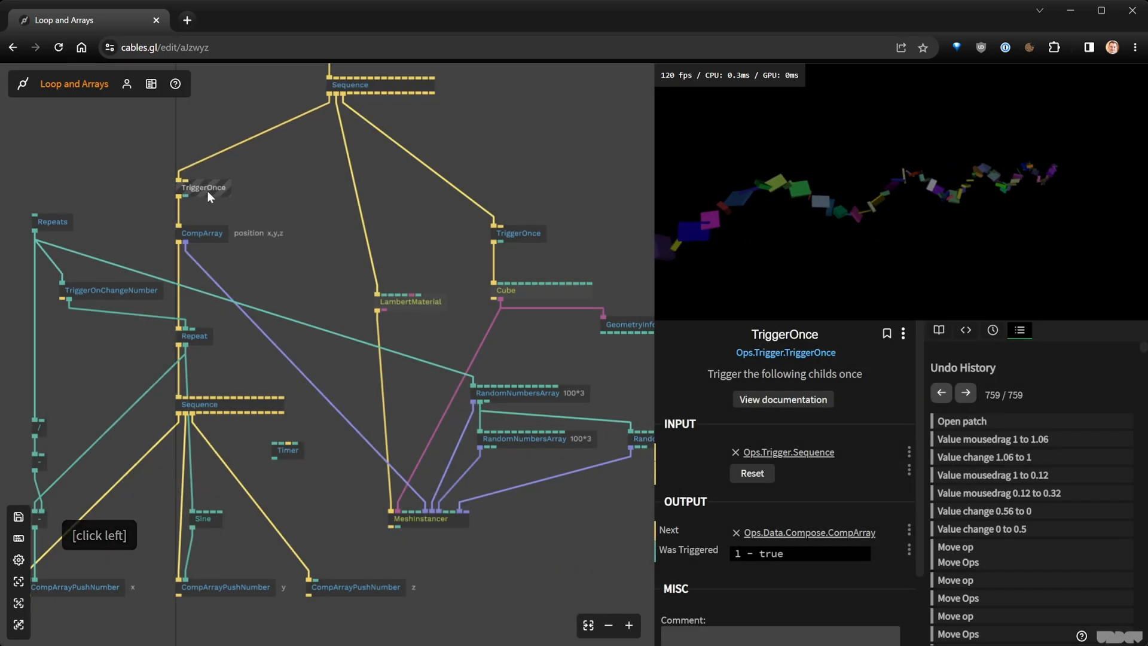
click(274, 196)
key(ctrl+s)
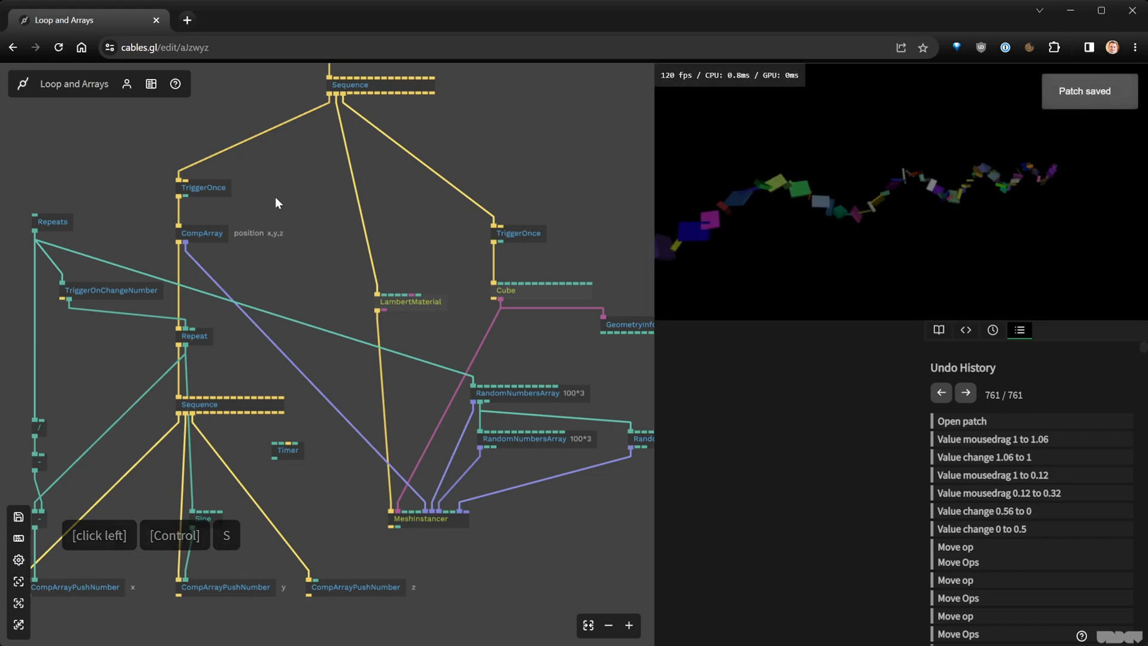